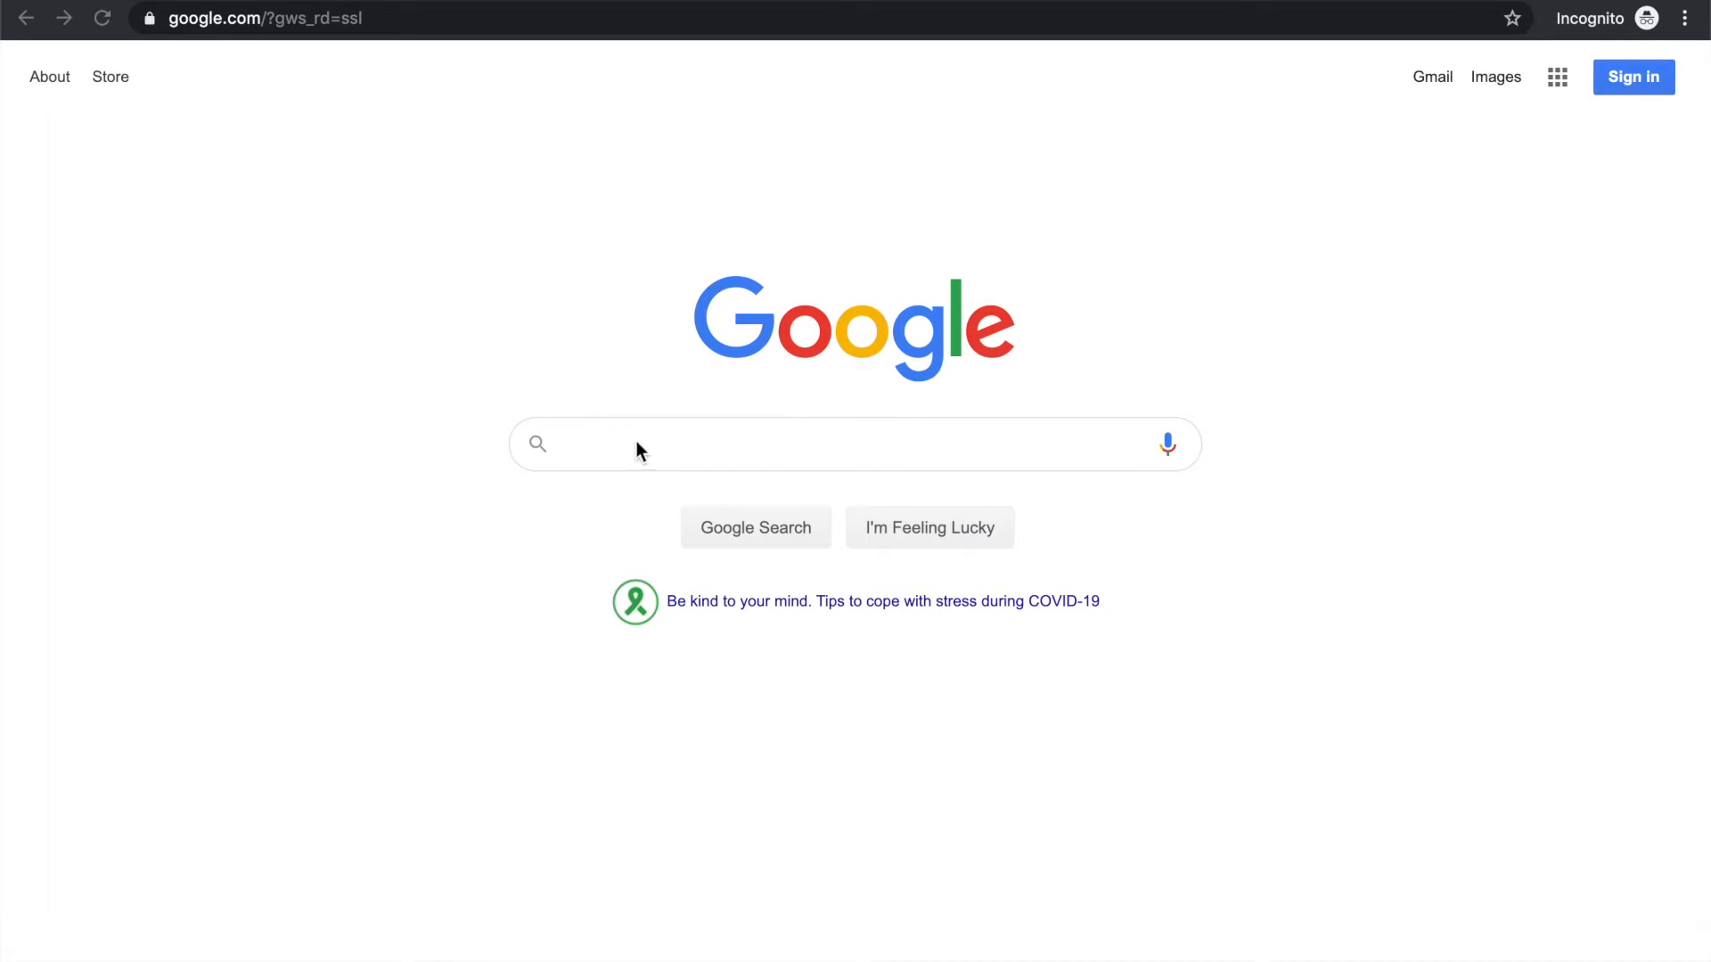
Search Google for "googain" and open the company's Apply page from the results
text(googain)
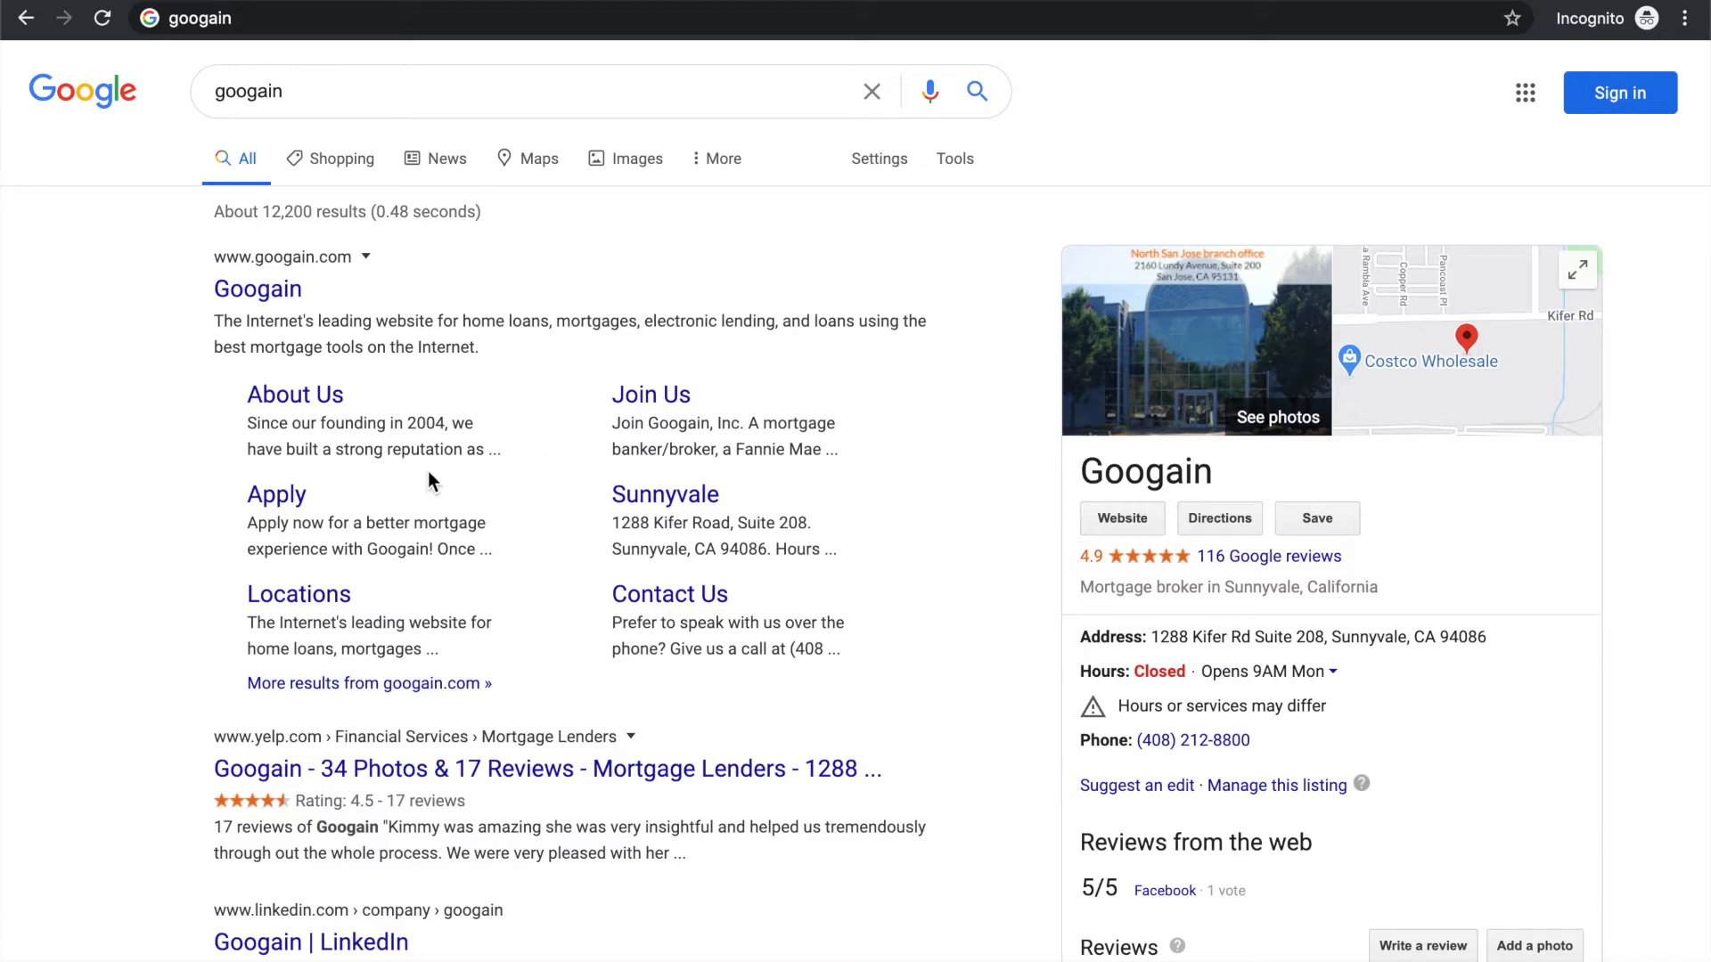
click(283, 495)
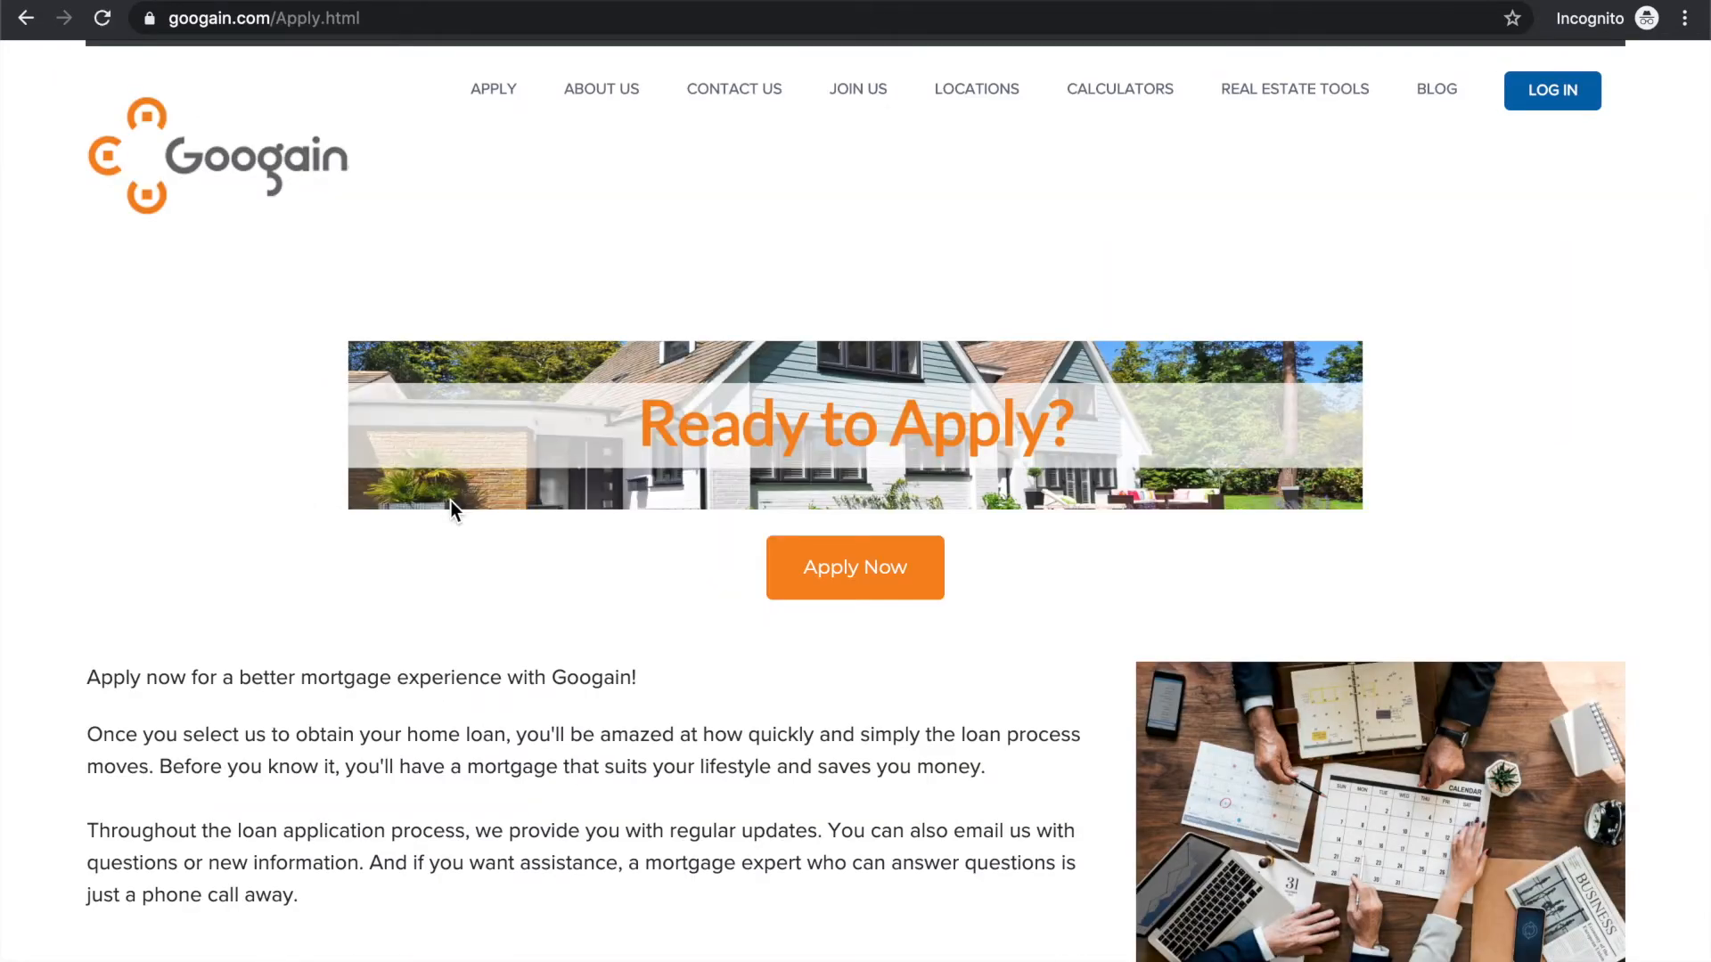
Look over the Apply page, start an online application and choose to create a new account
scroll(605, 678, down, 9)
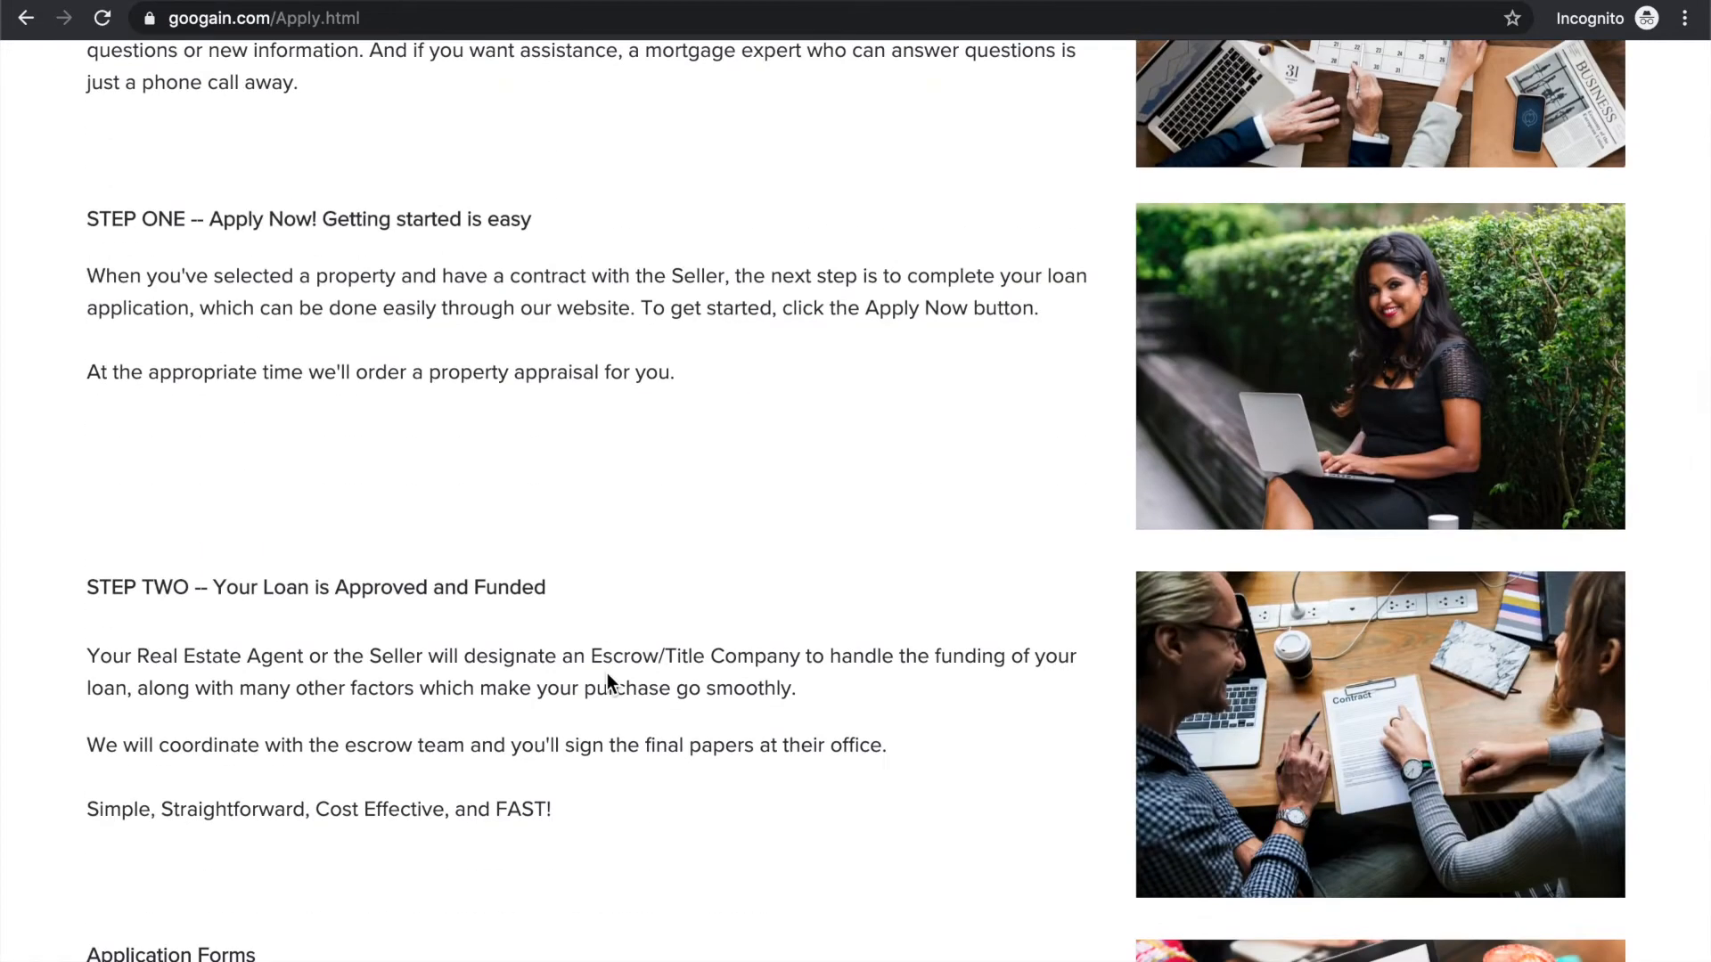
scroll(607, 672, down, 7)
scroll(607, 672, up, 15)
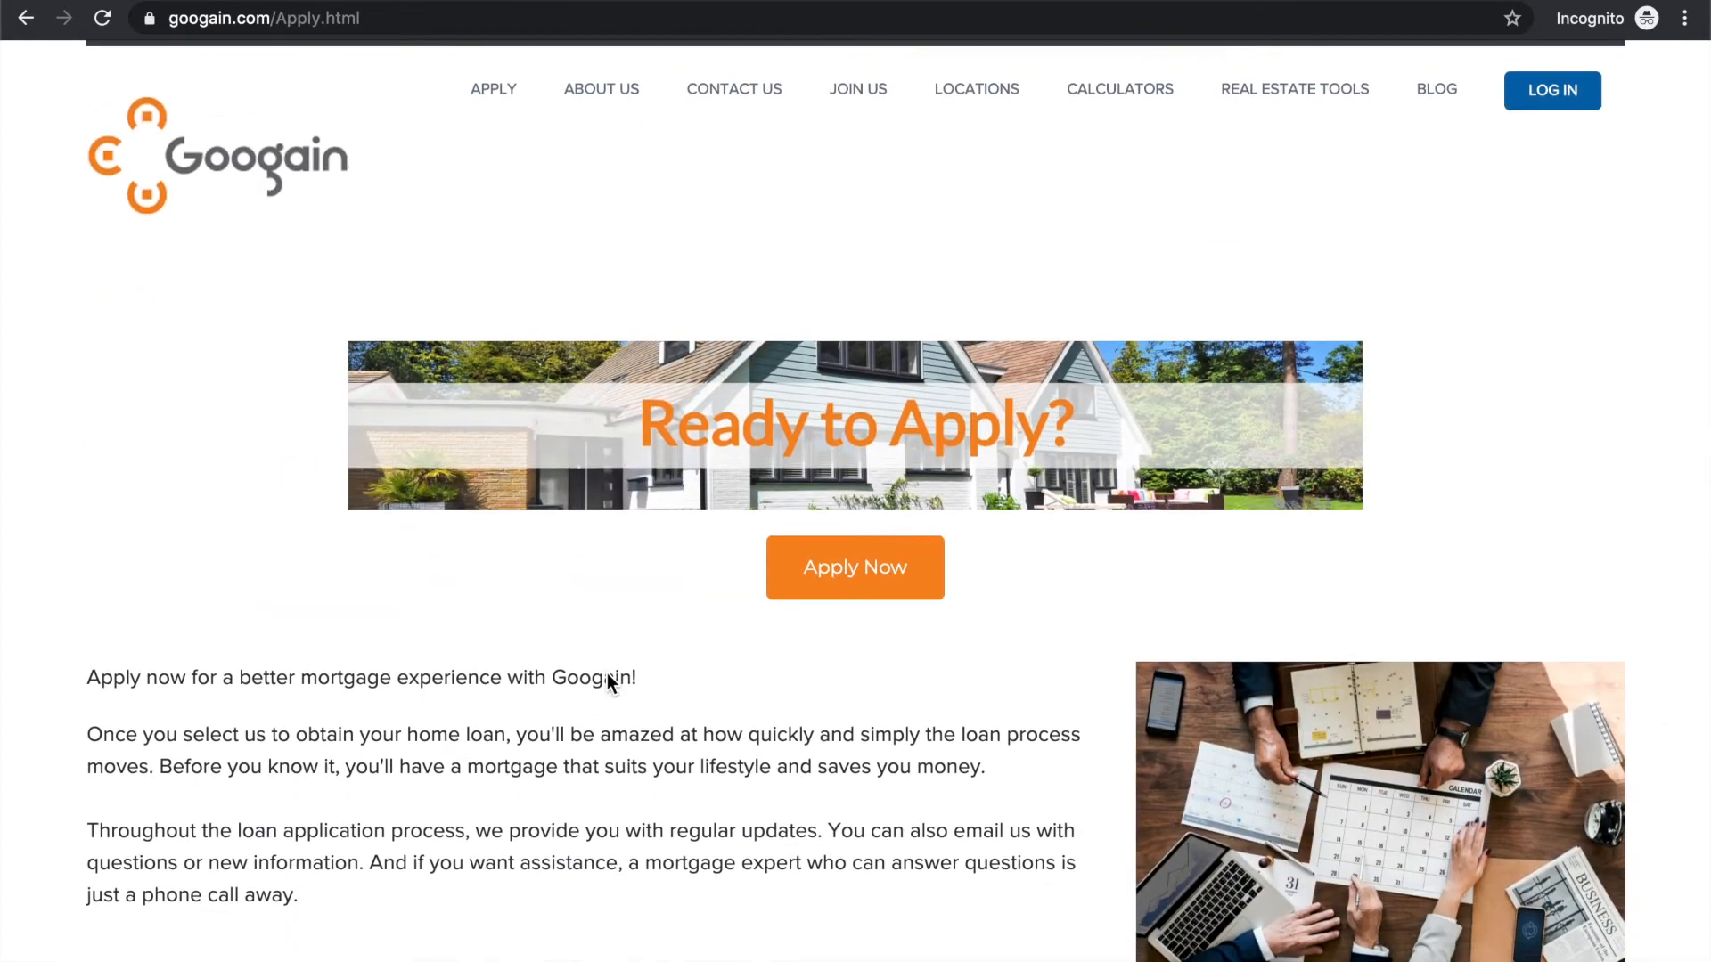
click(838, 591)
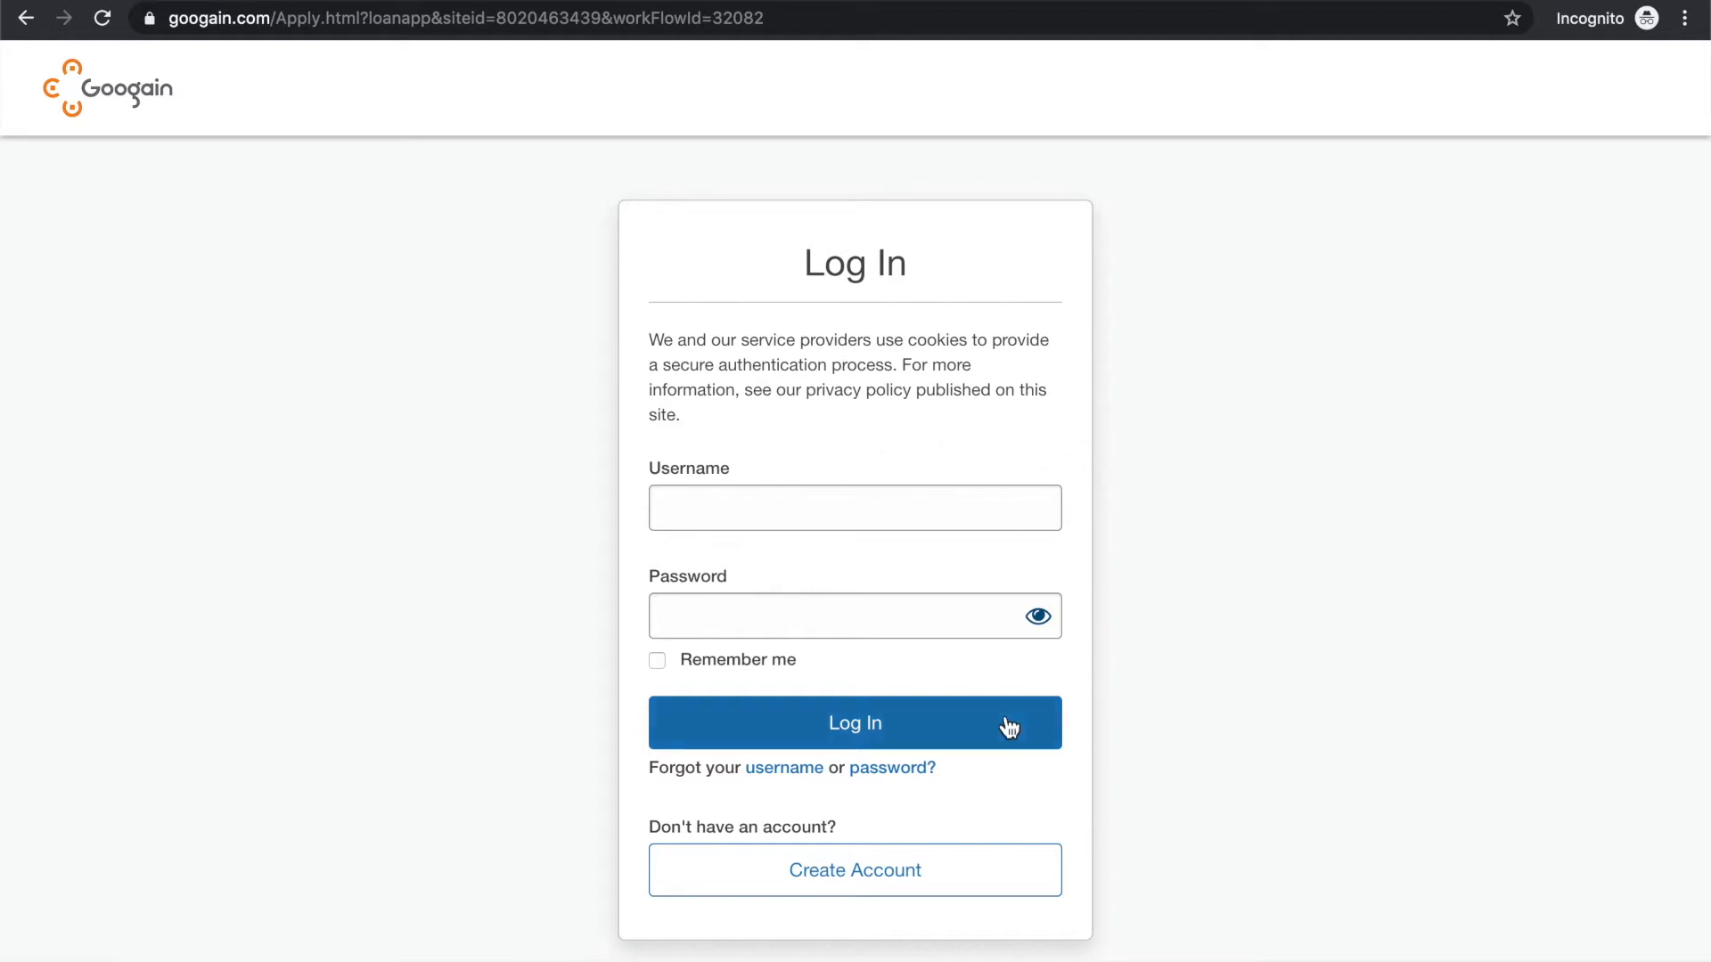
click(880, 873)
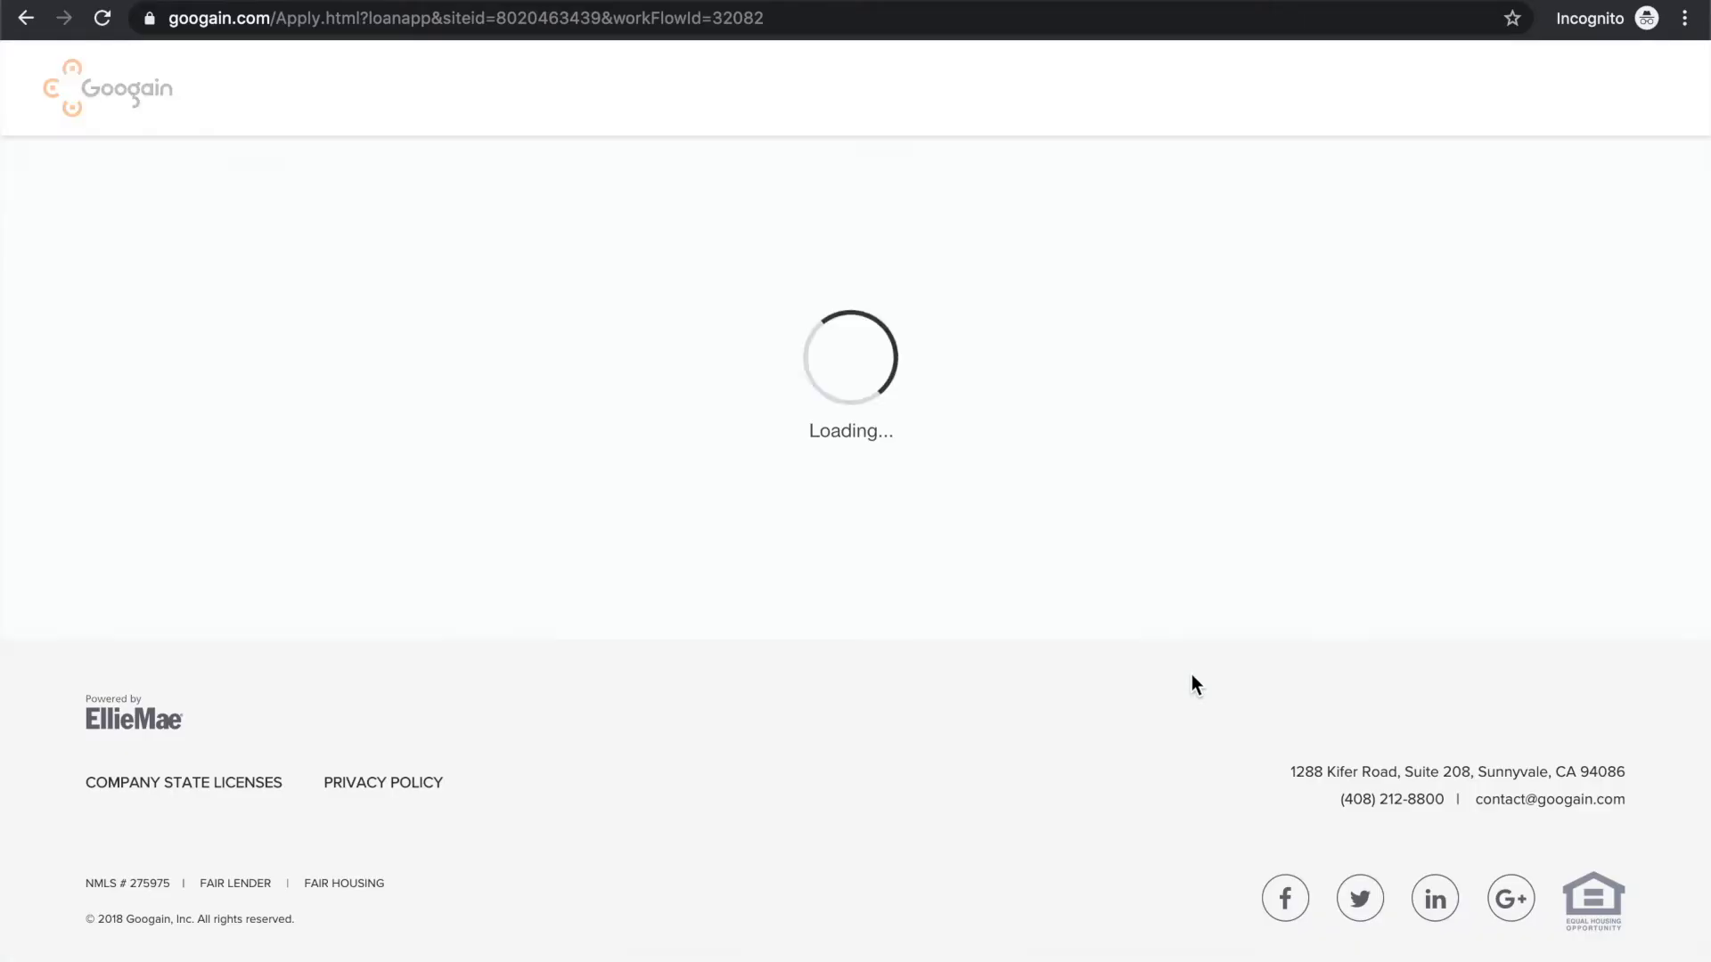
Fill in the applicant's first and last name on the account form
click(850, 462)
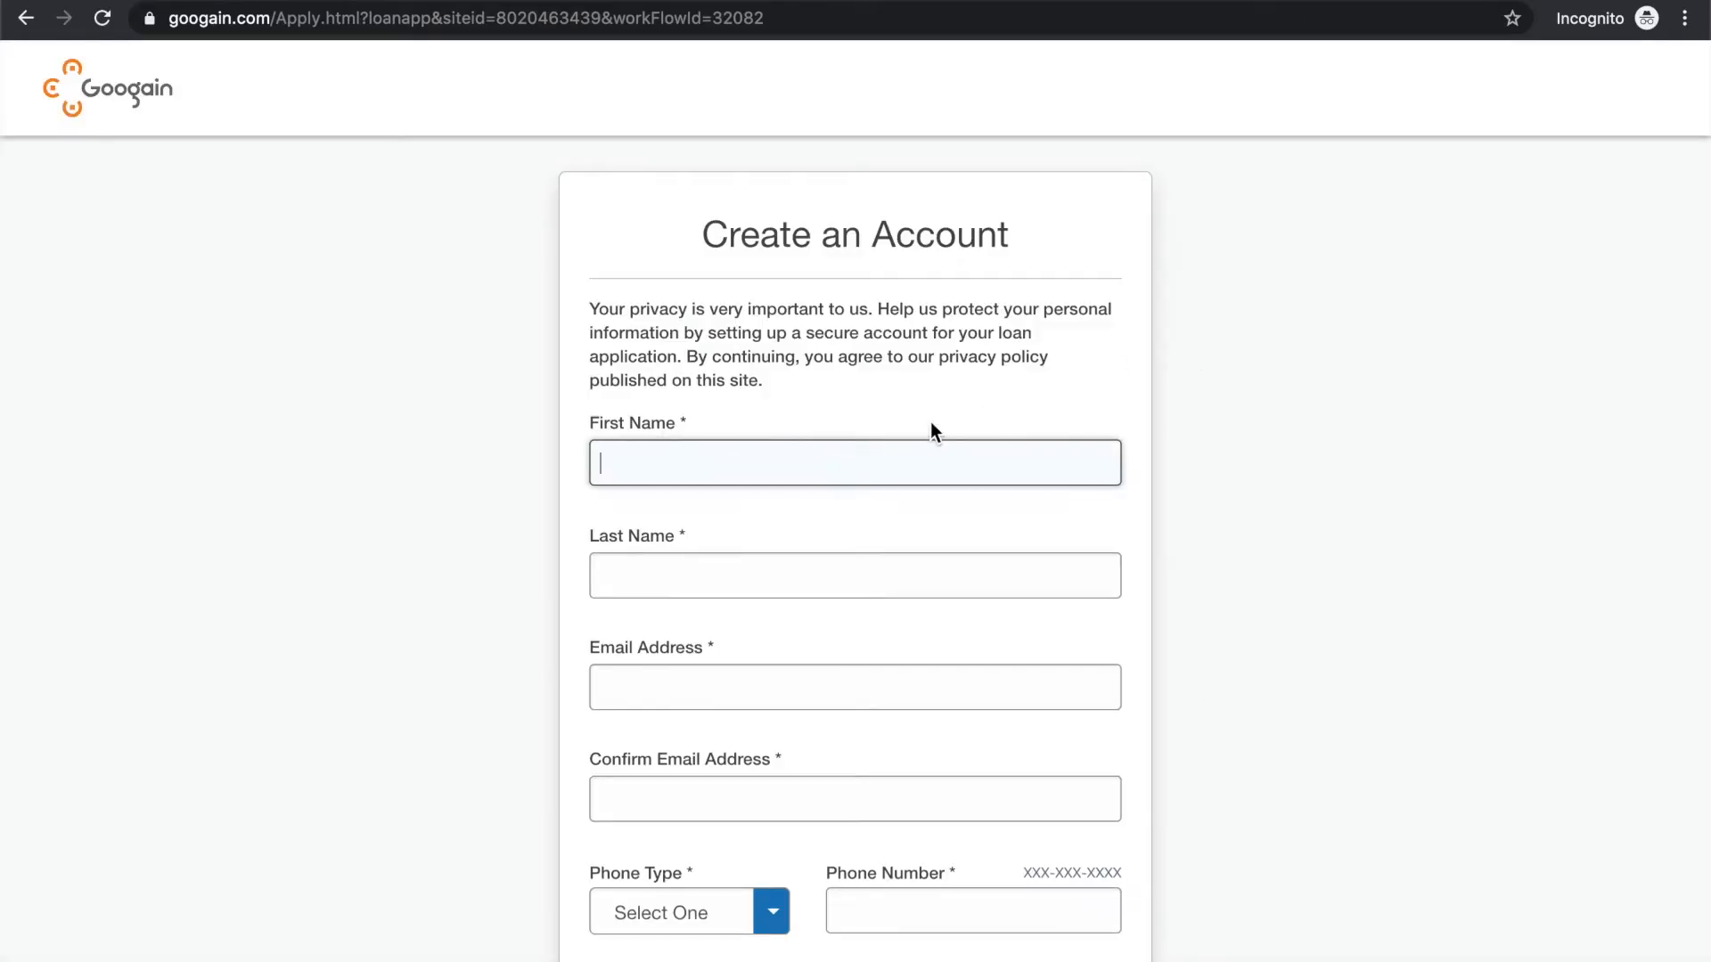
text(John)
key(Tab)
text(Sm)
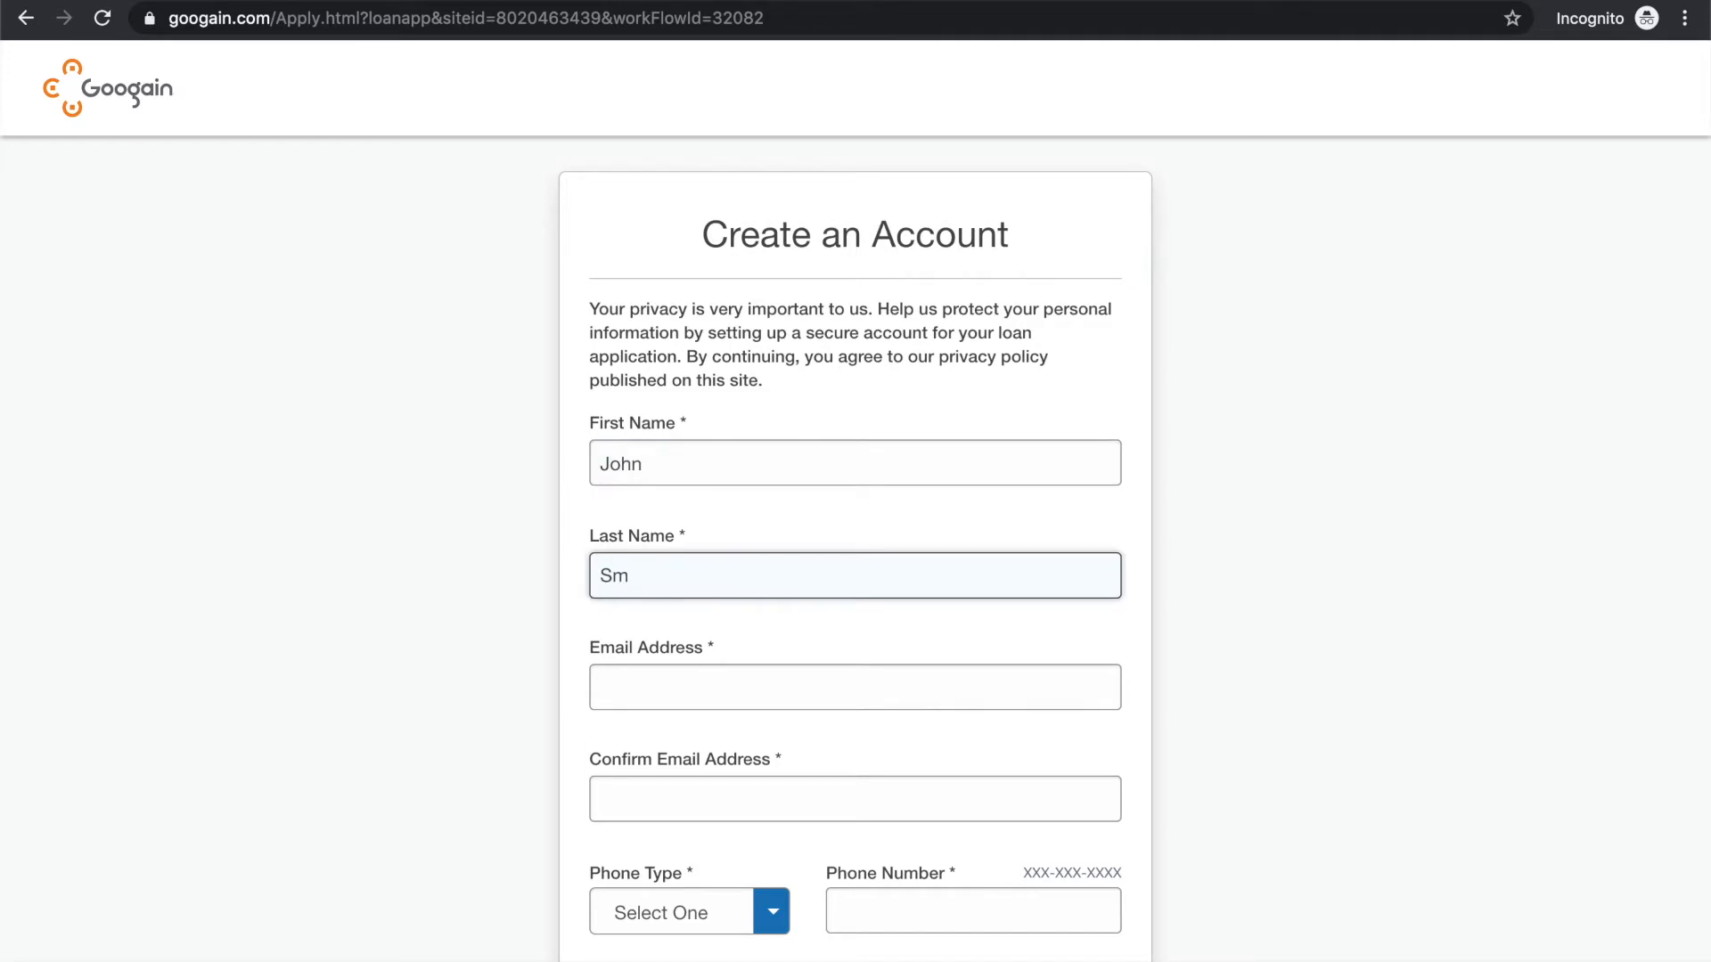
text(ith)
Enter the applicant's email address and repeat it in the confirmation field
key(Tab)
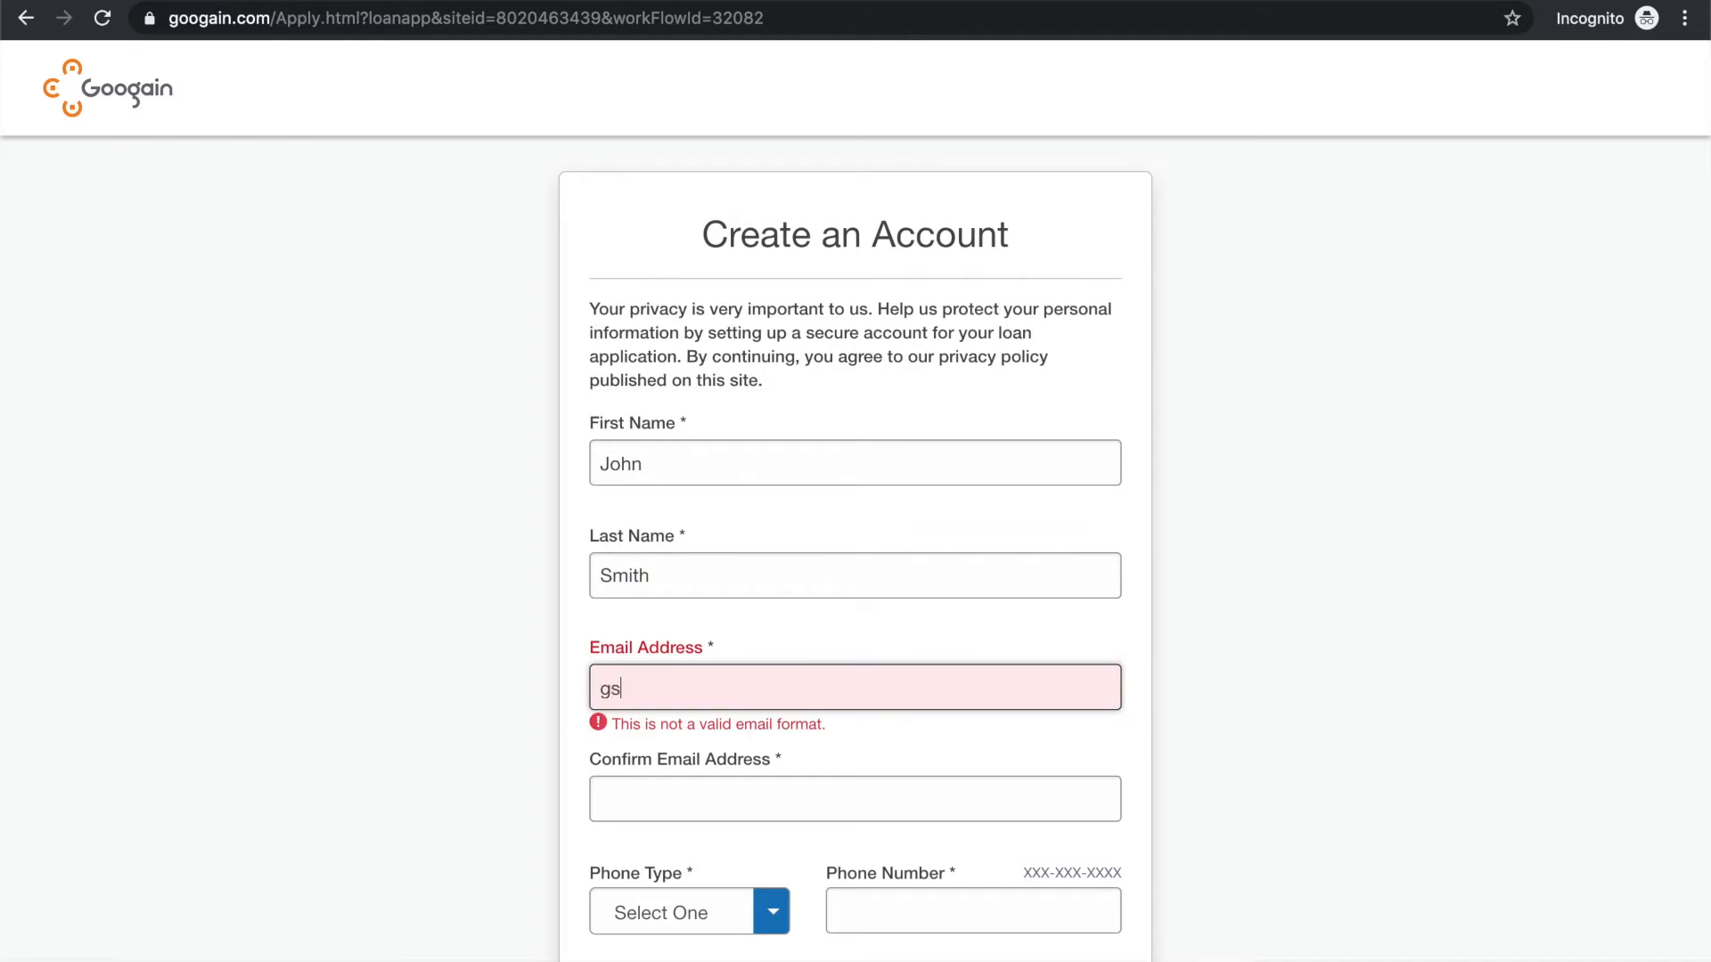
key(Tab)
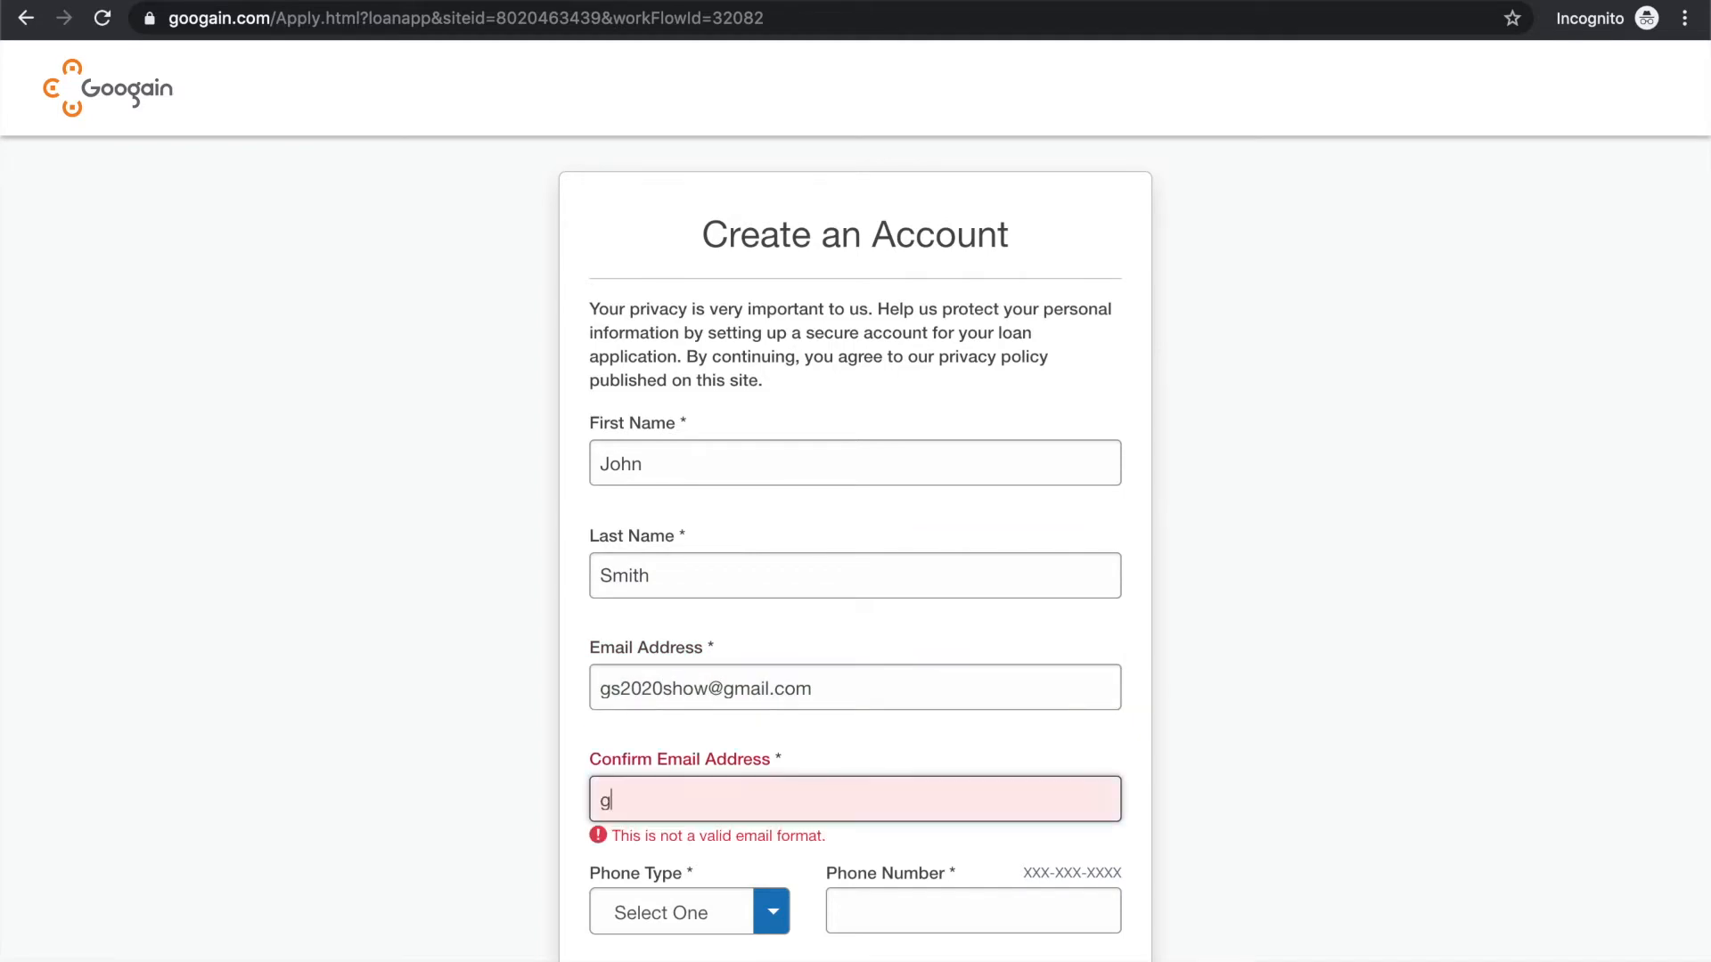
Set the phone type to Cell and fill in the applicant's phone number
scroll(1314, 588, down, 2)
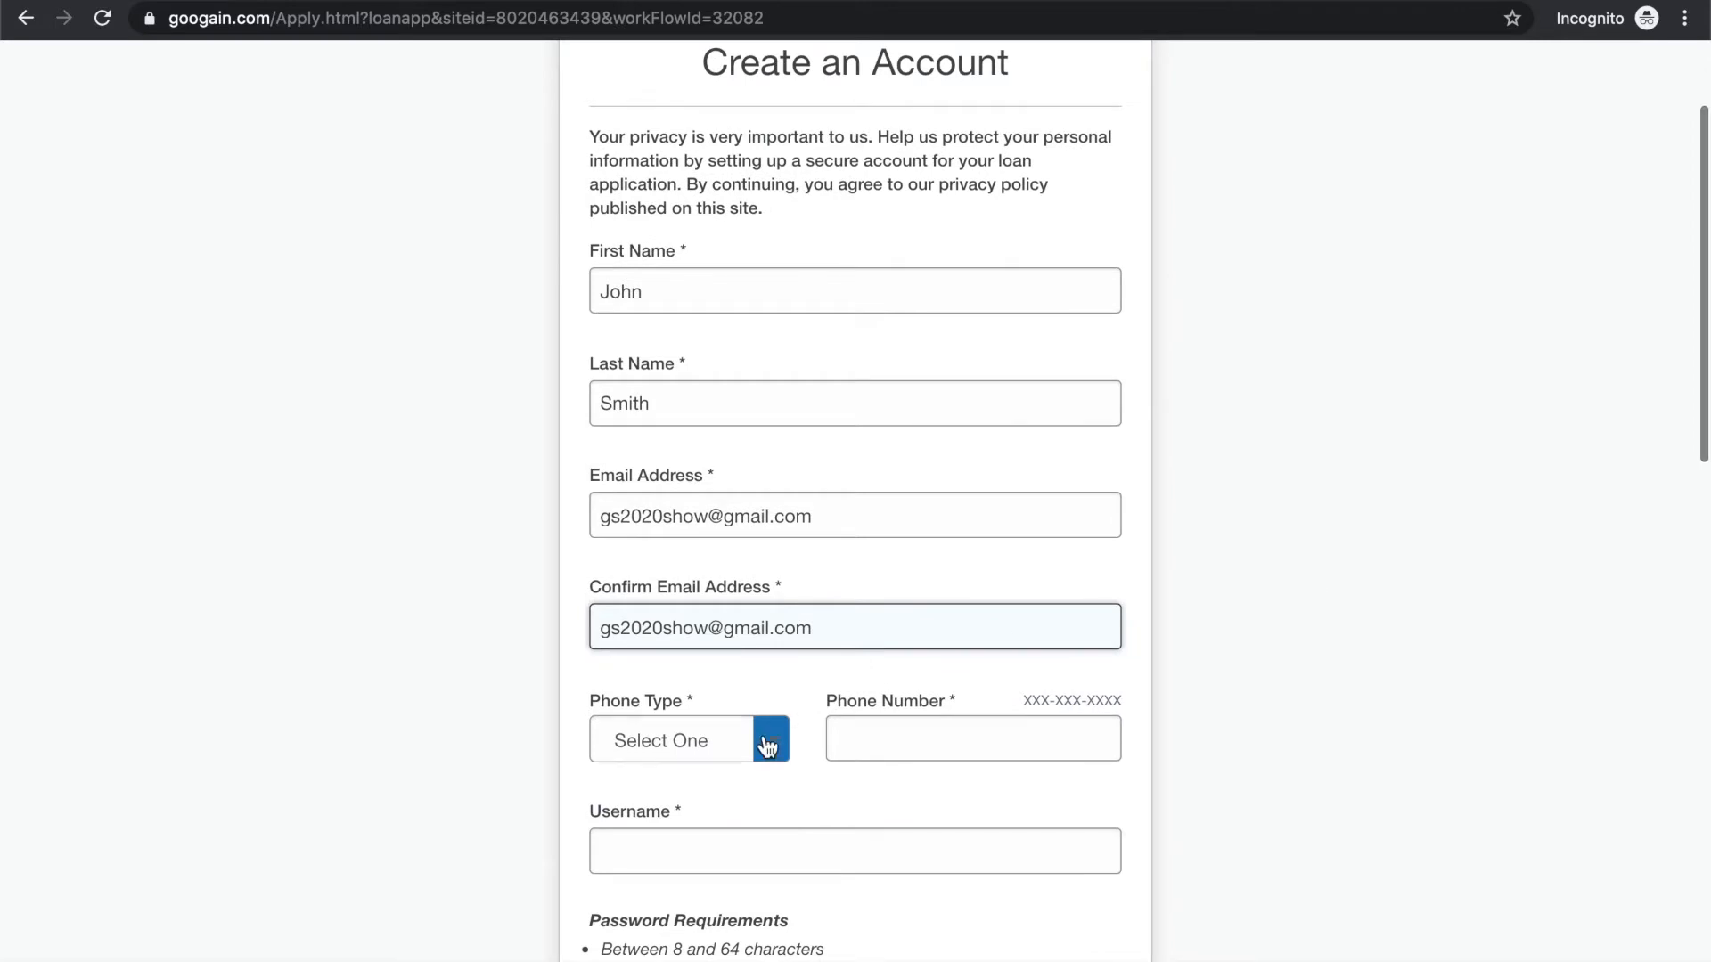
click(770, 741)
click(729, 798)
click(901, 749)
text(4)
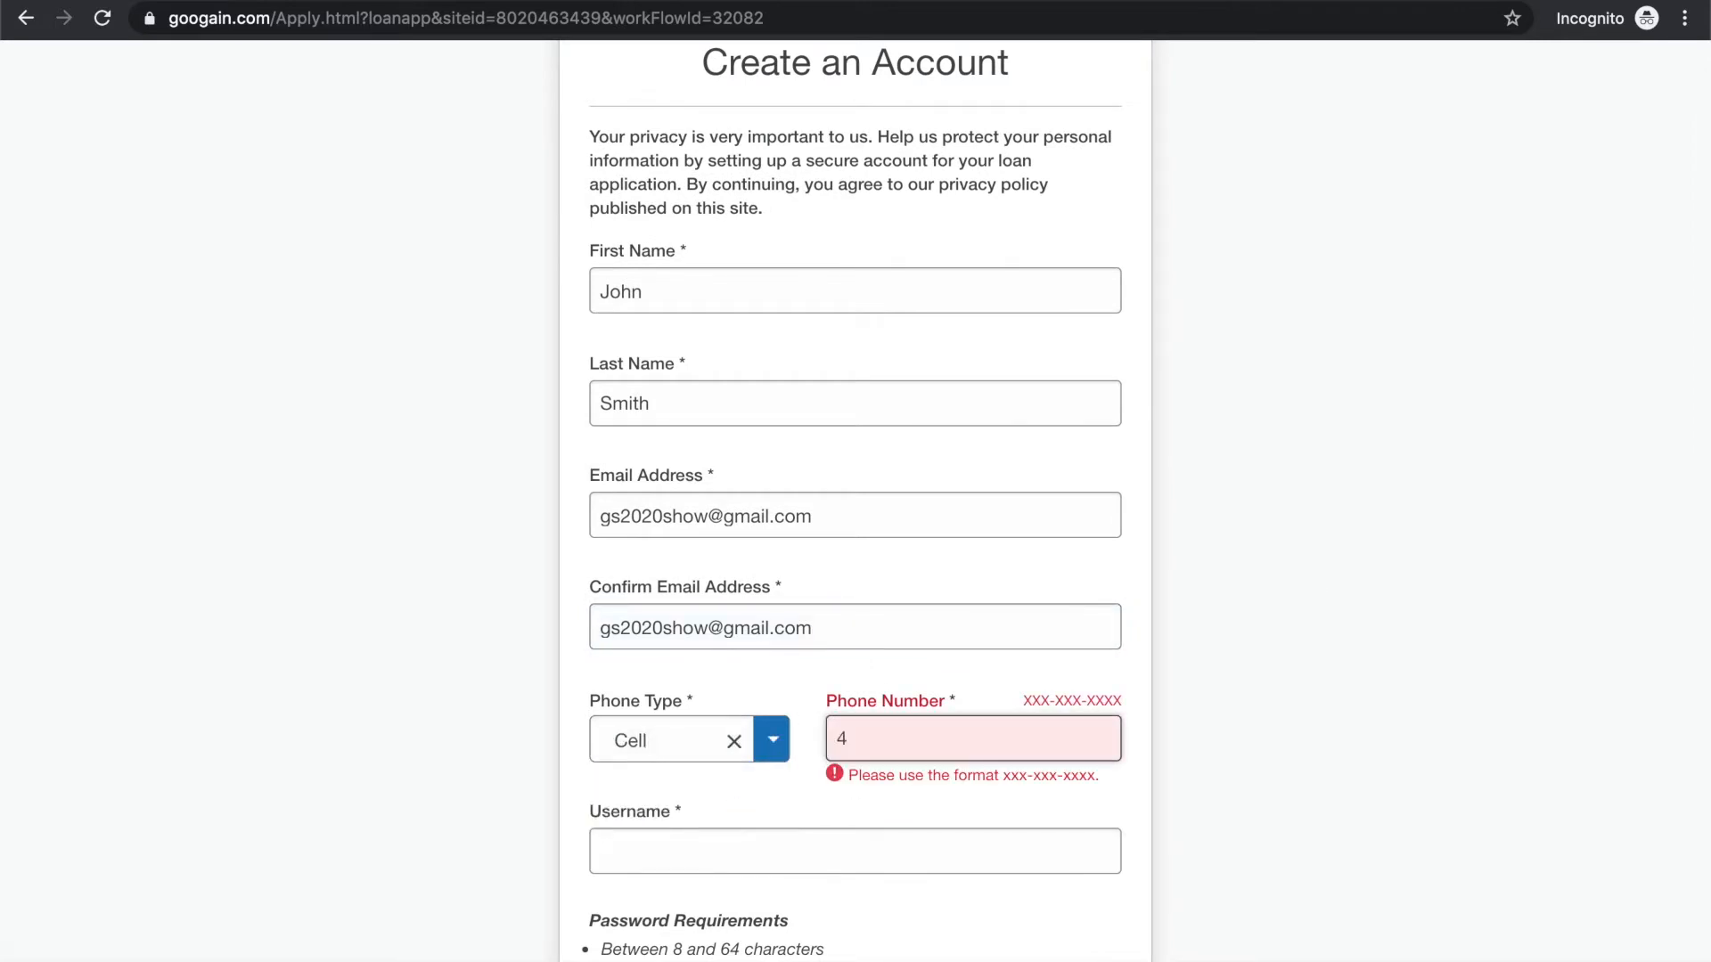
text(08-123-4567)
Enter Demo123 as the username for the new account
scroll(805, 851, down, 1)
click(751, 799)
text(Demo)
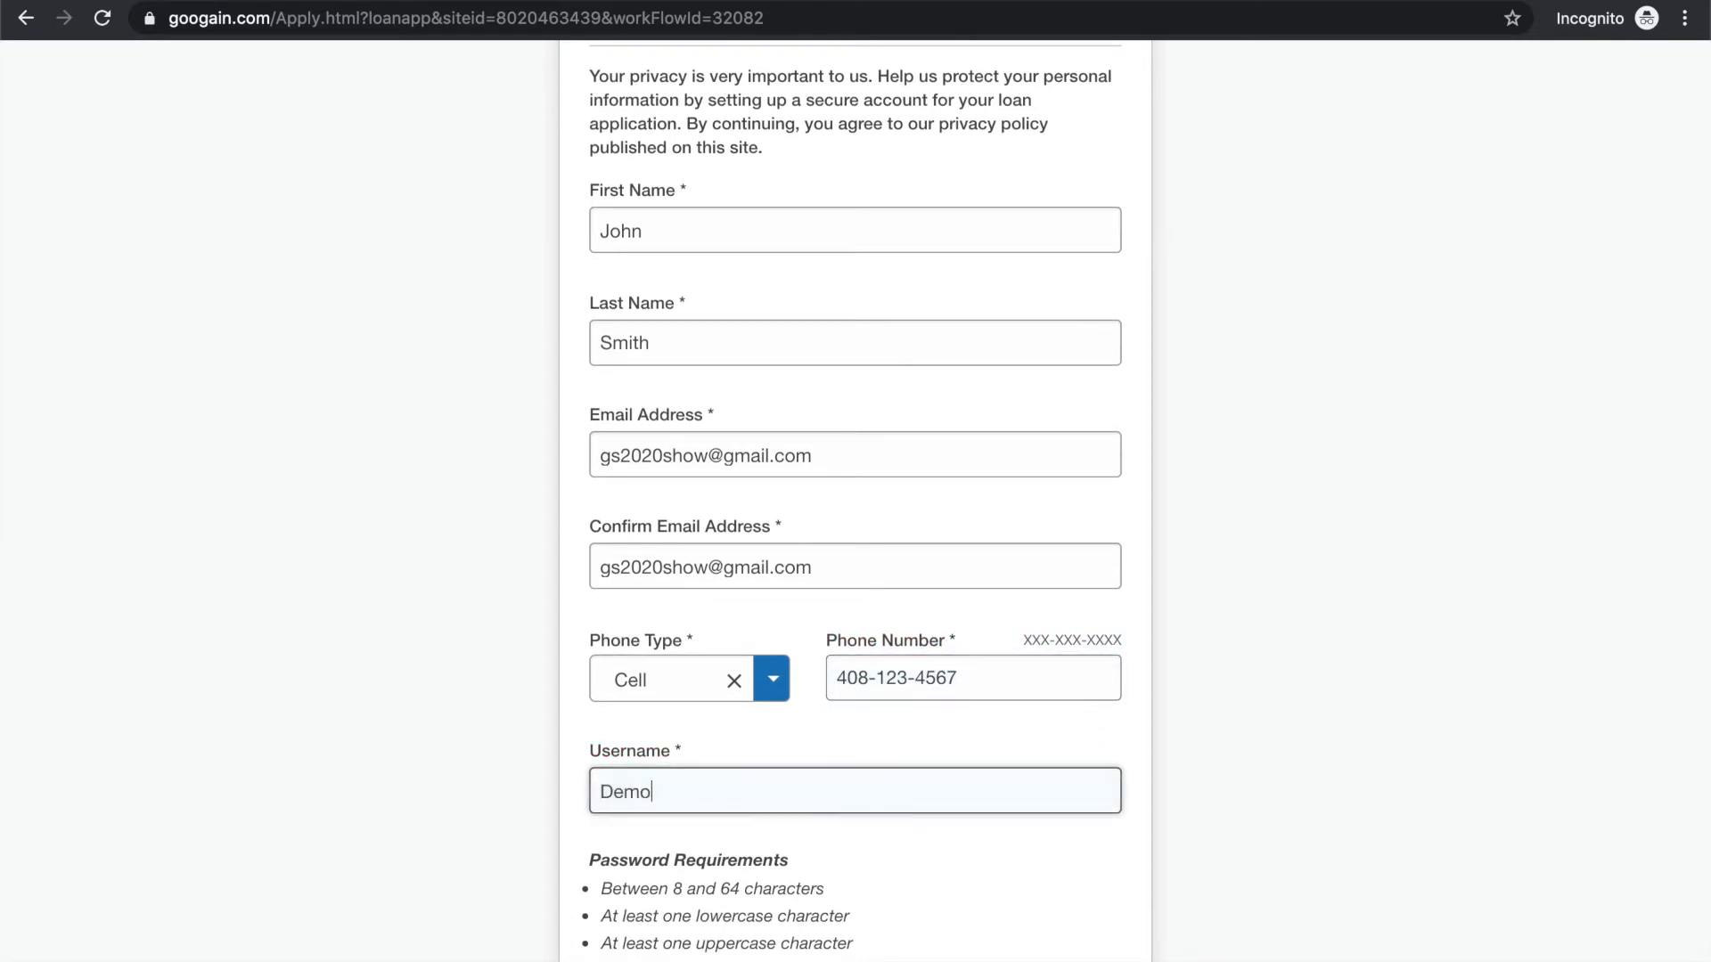
text(123)
Enter the account password and repeat it in the Confirm Password field
click(996, 895)
scroll(997, 894, down, 5)
click(844, 736)
text(Demo123!)
click(730, 859)
text(Demo123!)
Choose the security question "What street did you live on in third grade?" and fill in the security answer
scroll(1342, 691, down, 3)
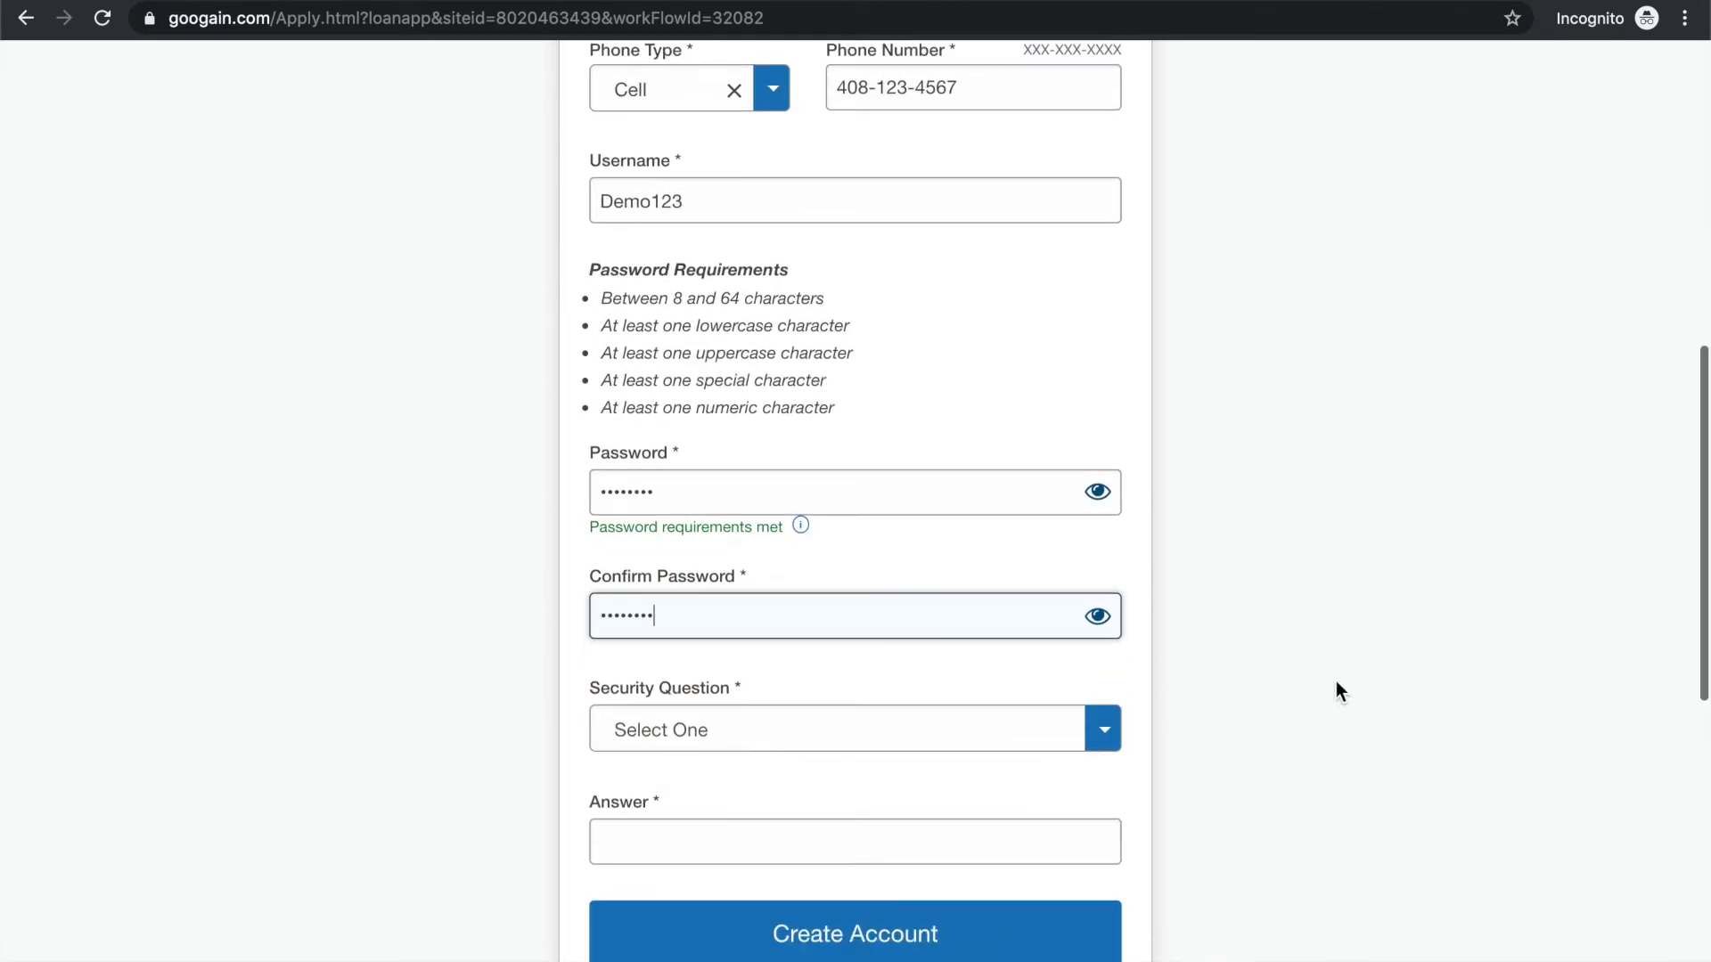
click(960, 729)
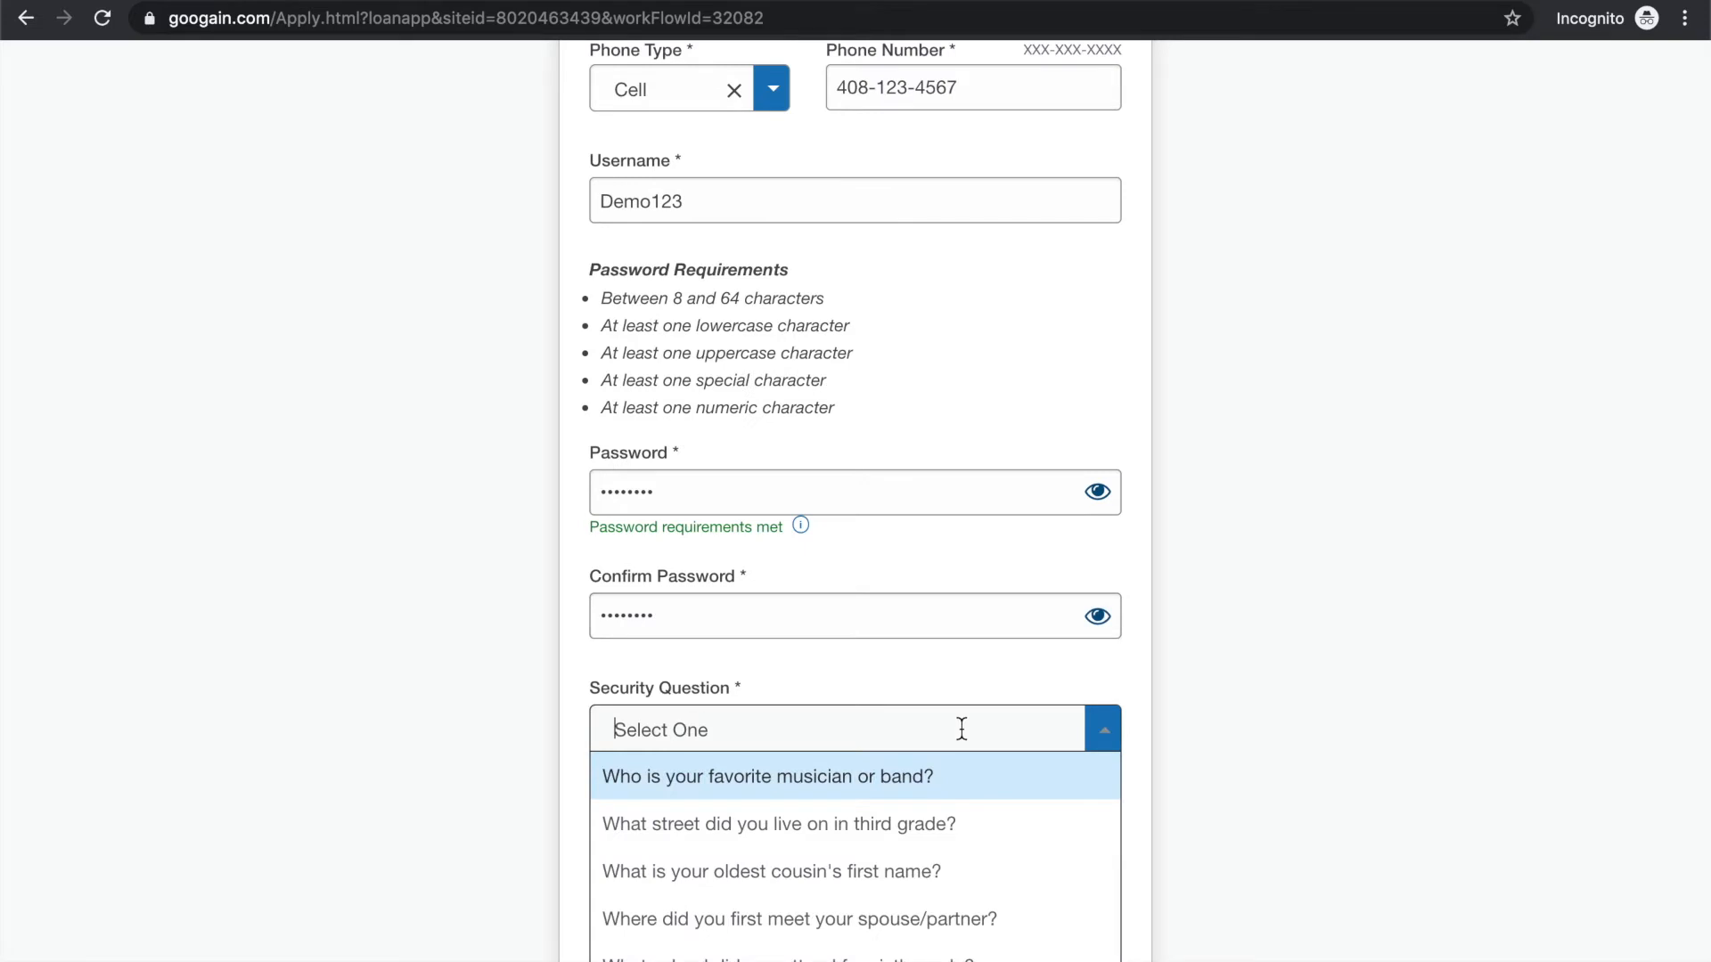
click(944, 829)
click(940, 829)
text(Main St.)
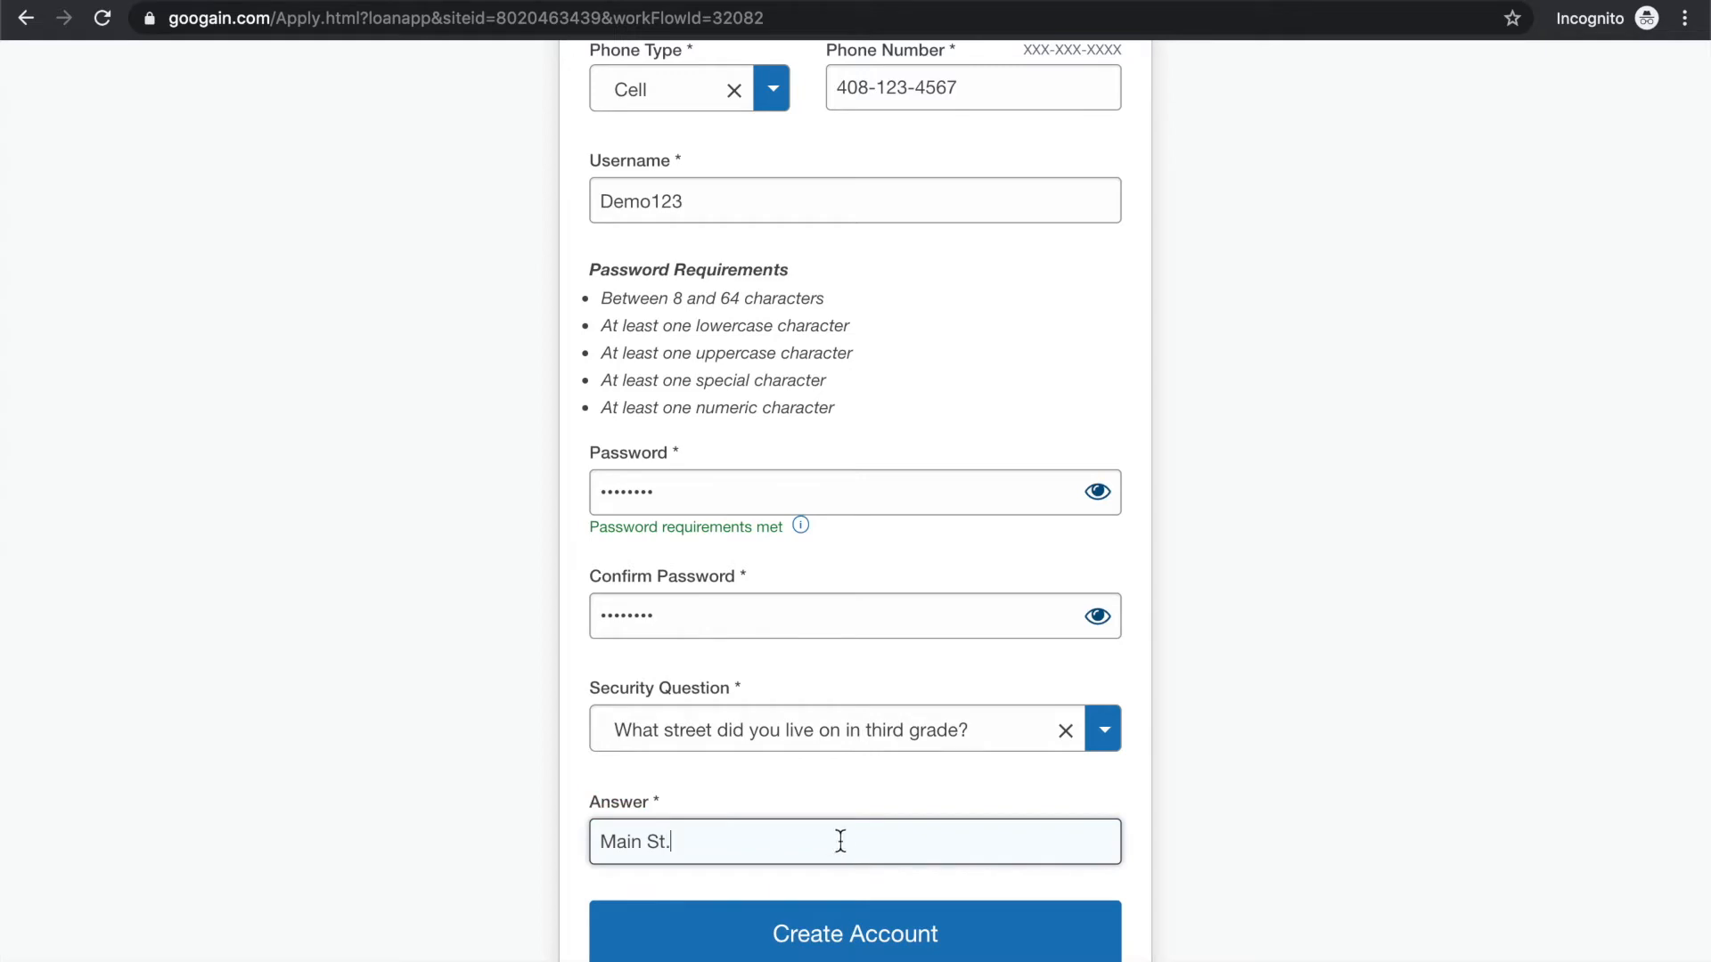
Review the completed account form and submit it to create the account
scroll(1221, 779, down, 2)
scroll(1114, 788, up, 5)
scroll(1063, 784, up, 5)
scroll(1063, 784, down, 5)
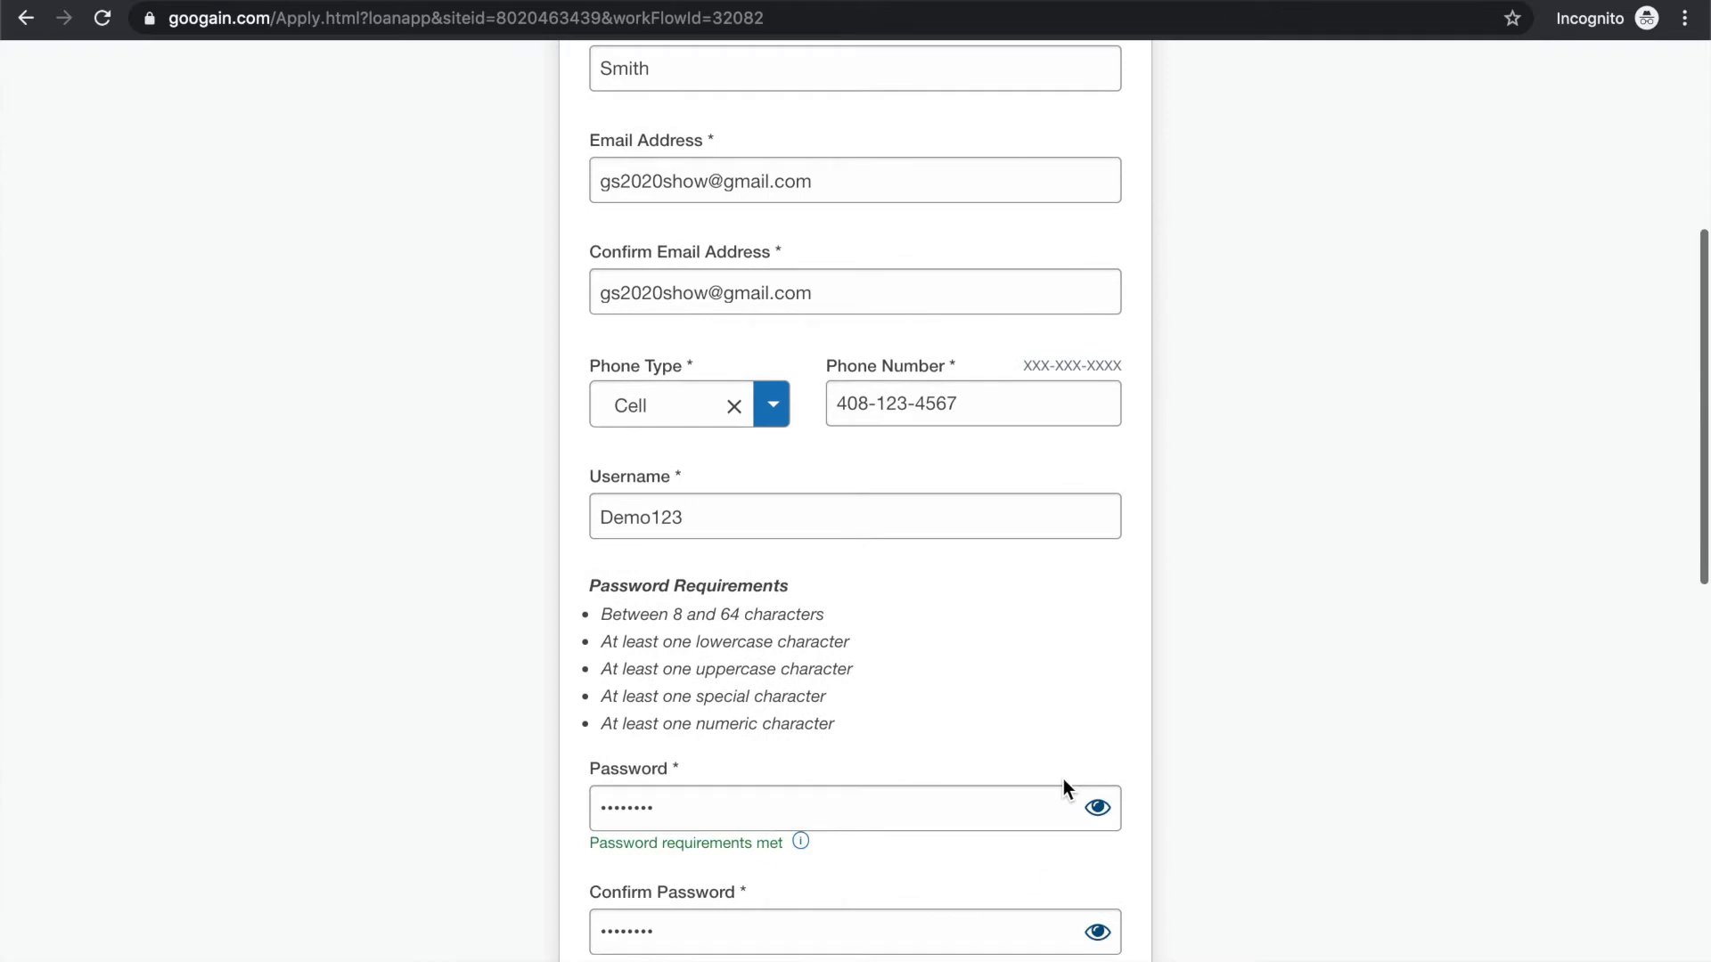
scroll(1062, 778, down, 7)
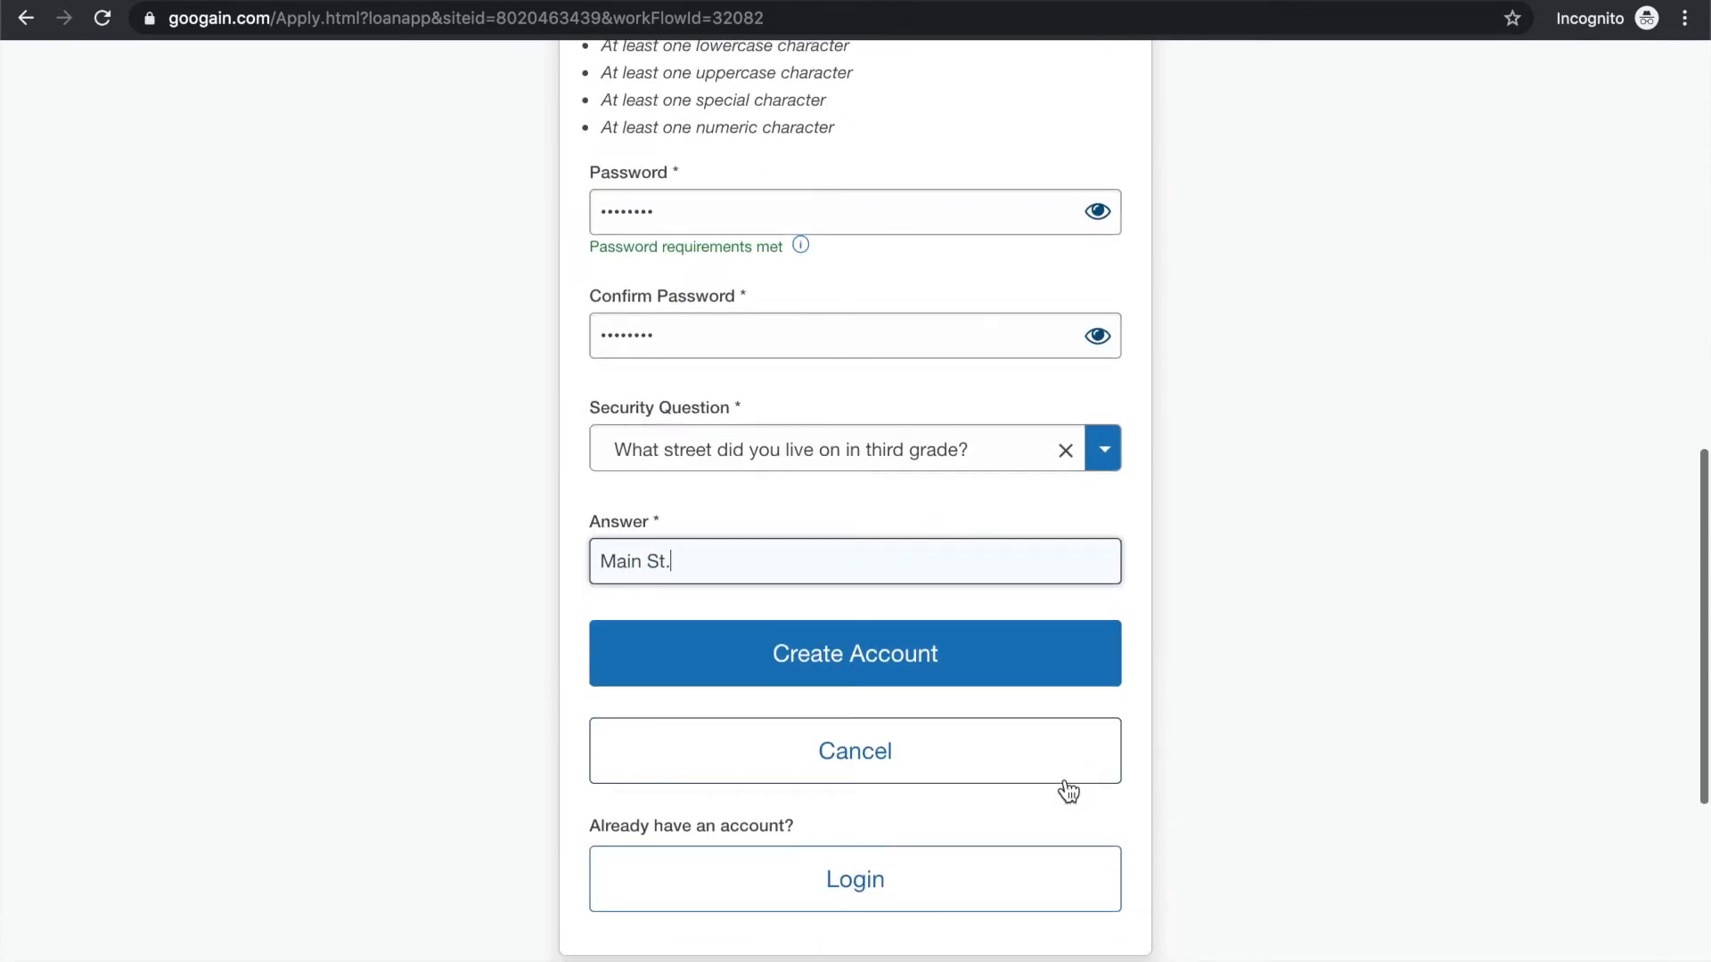
click(919, 674)
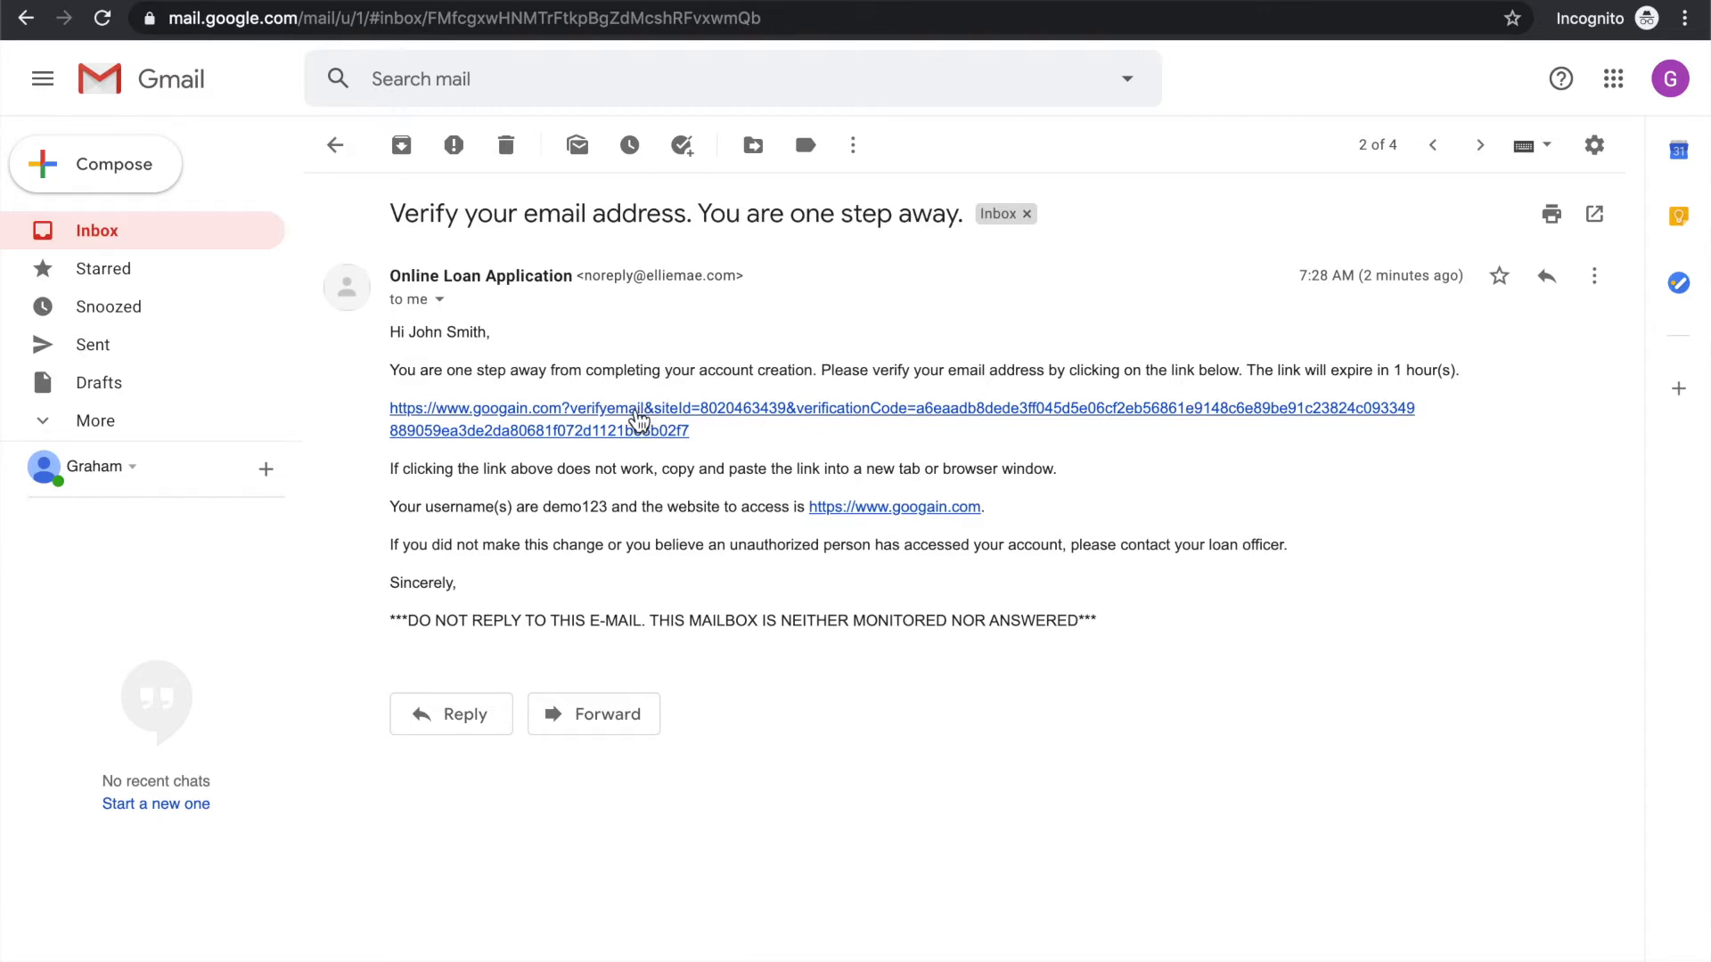
Open the verification link in the Gmail message and log in as Demo123 with the account password and Remember me enabled
click(638, 417)
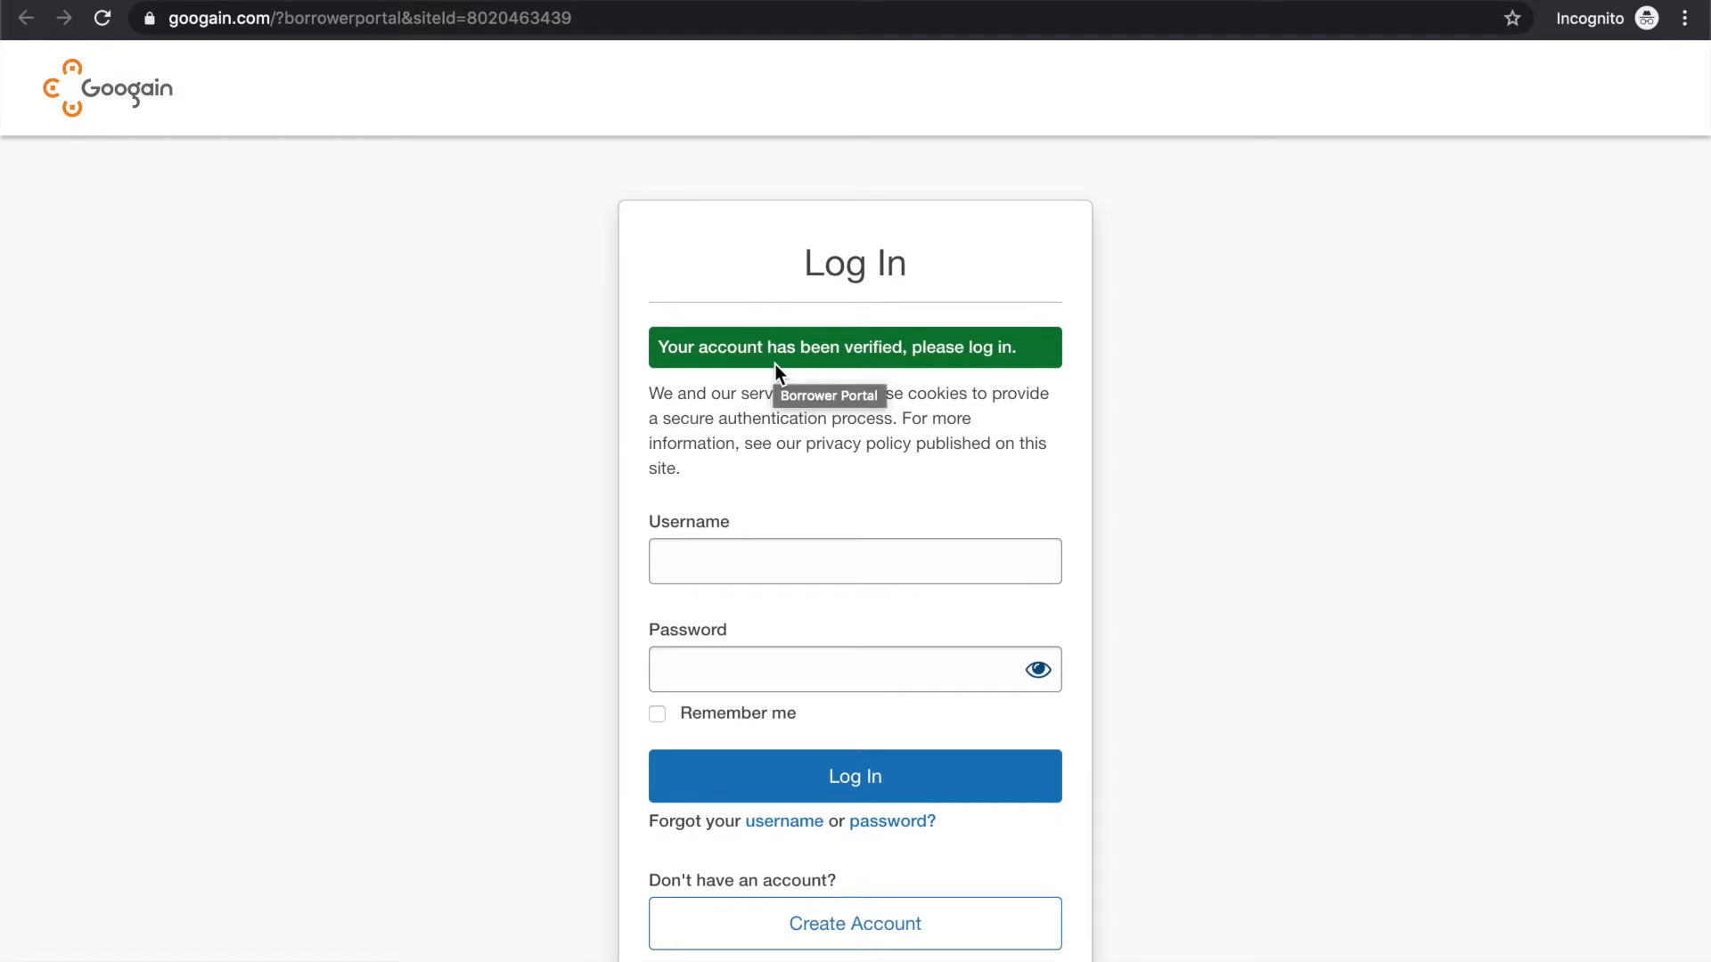
click(742, 449)
text(Demo123)
key(Tab)
text(Demo1234)
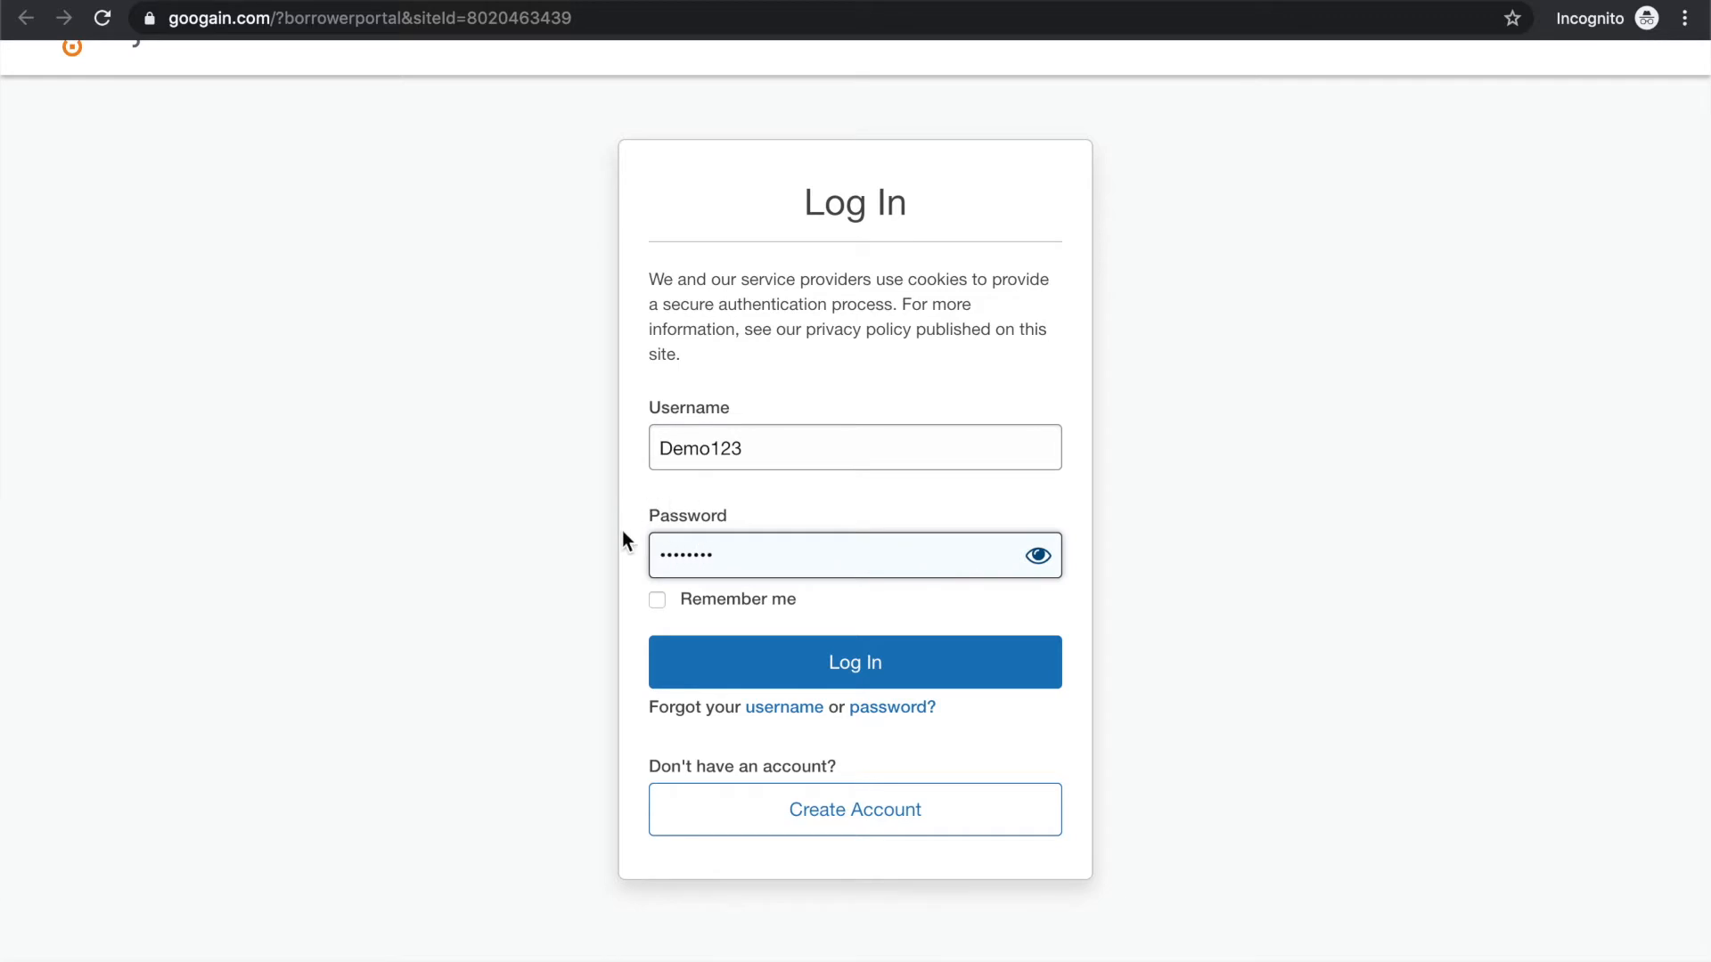
click(656, 599)
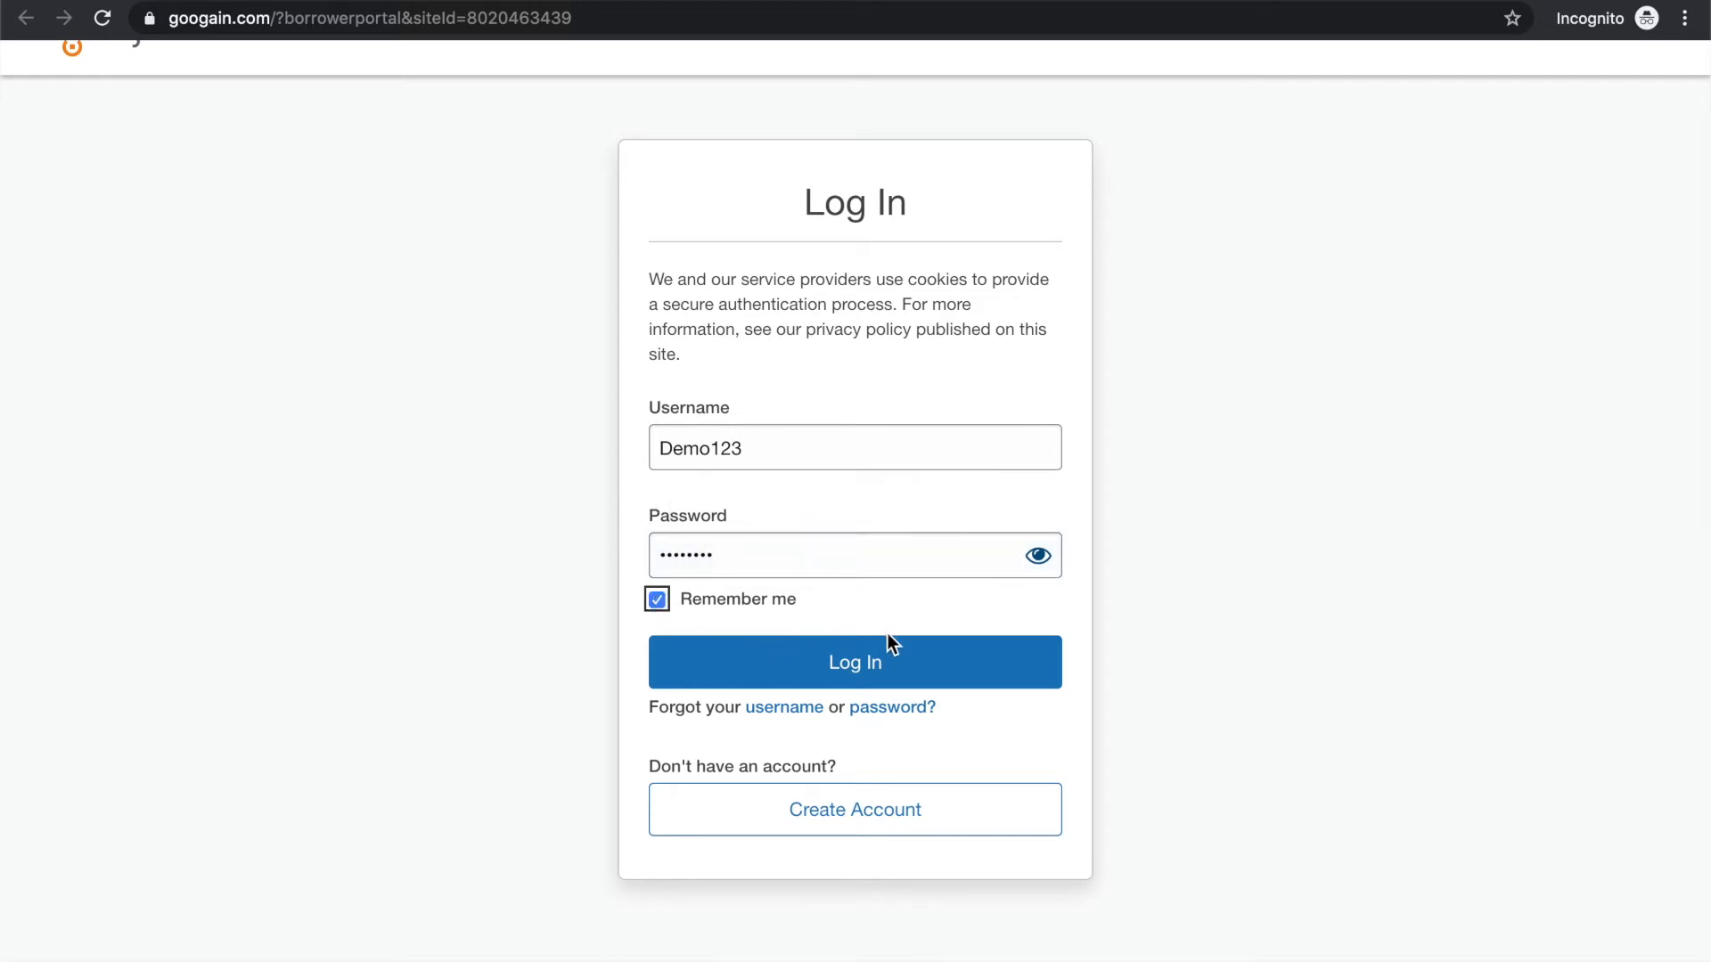
click(872, 669)
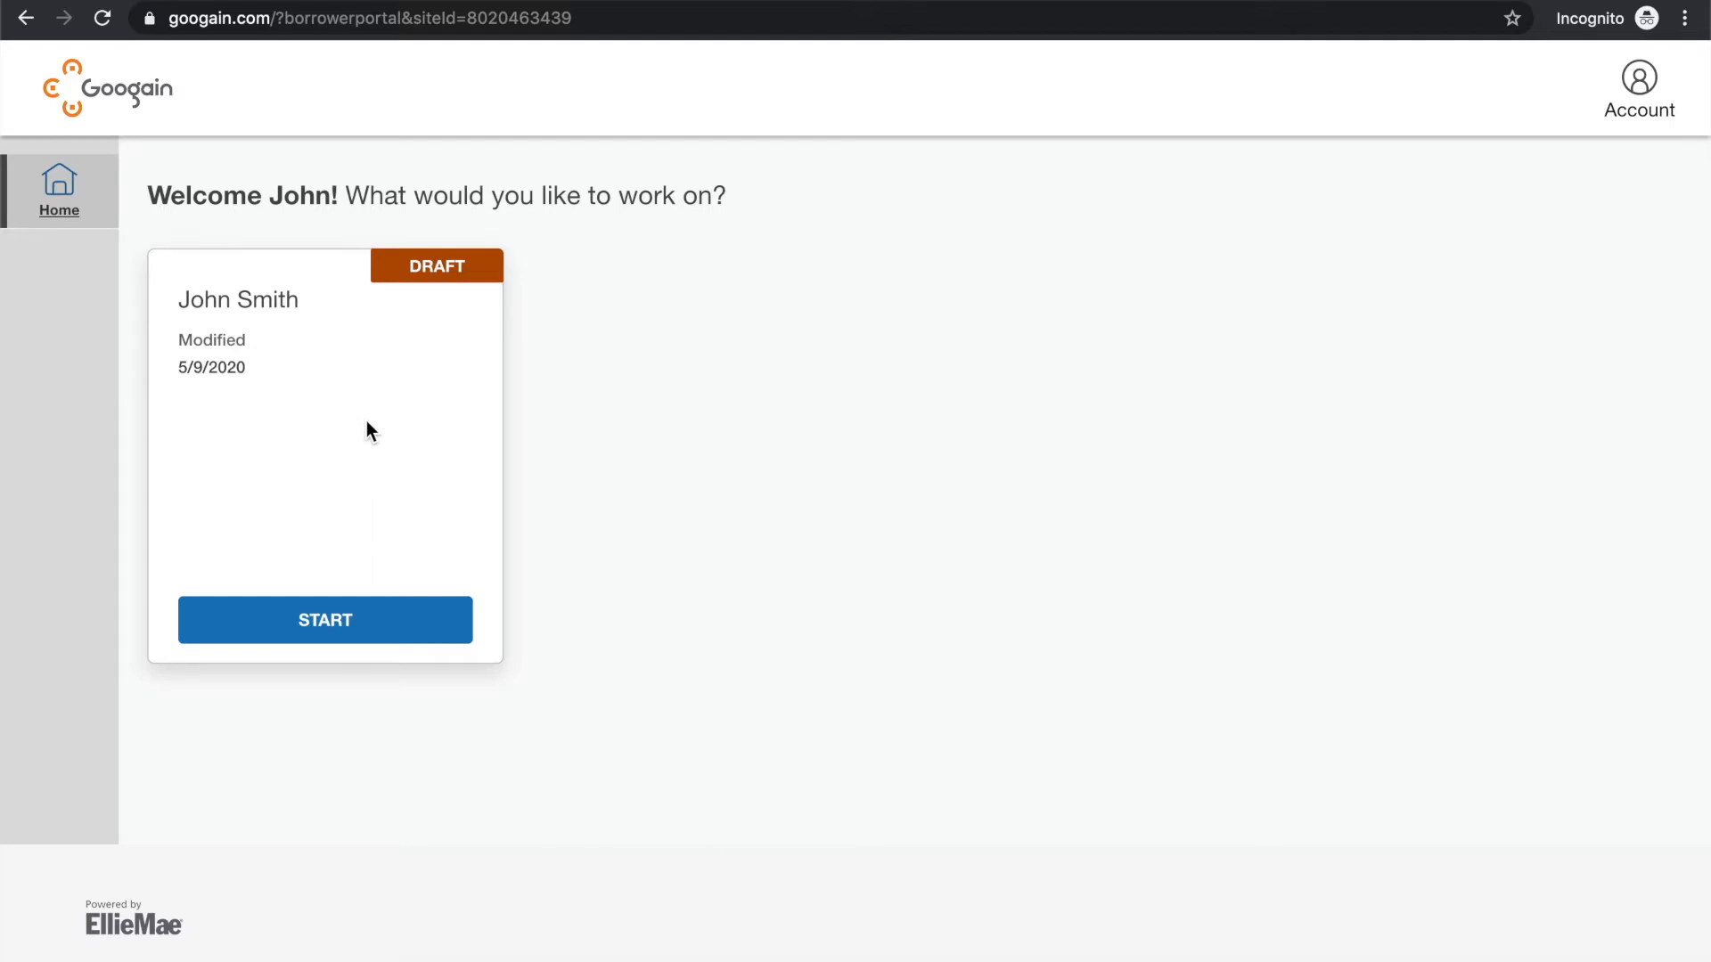
Start the draft loan application and continue past the Welcome instructions
click(355, 617)
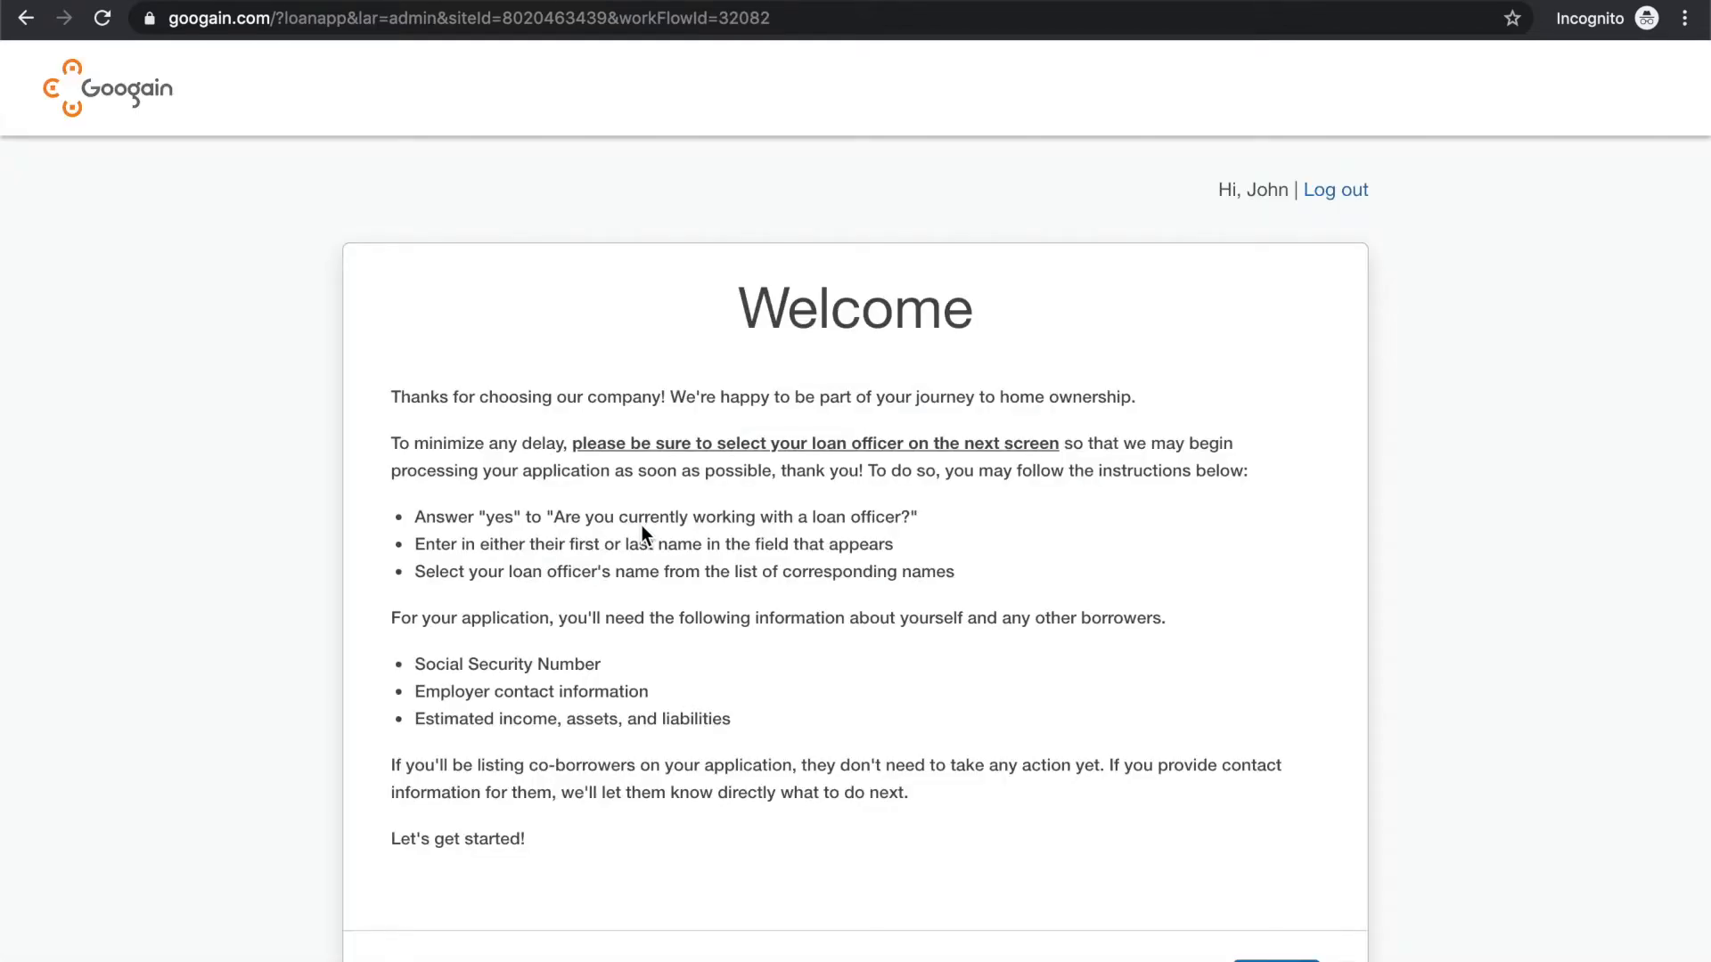
scroll(951, 565, down, 4)
scroll(950, 566, up, 3)
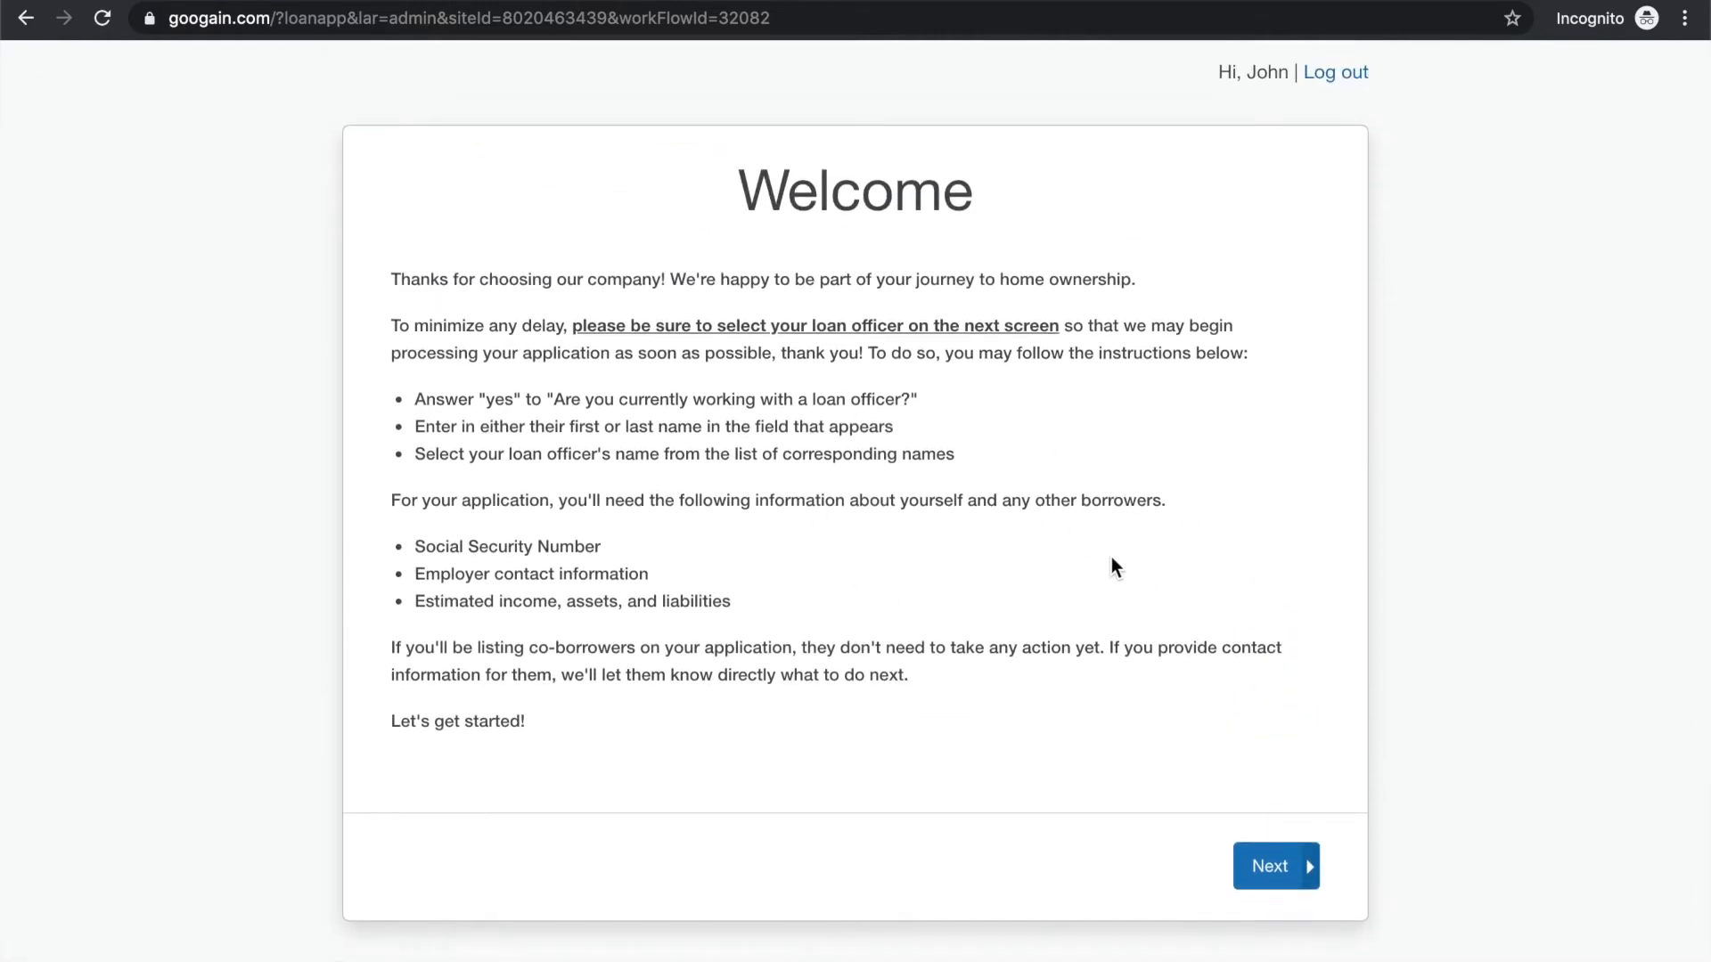
click(1268, 866)
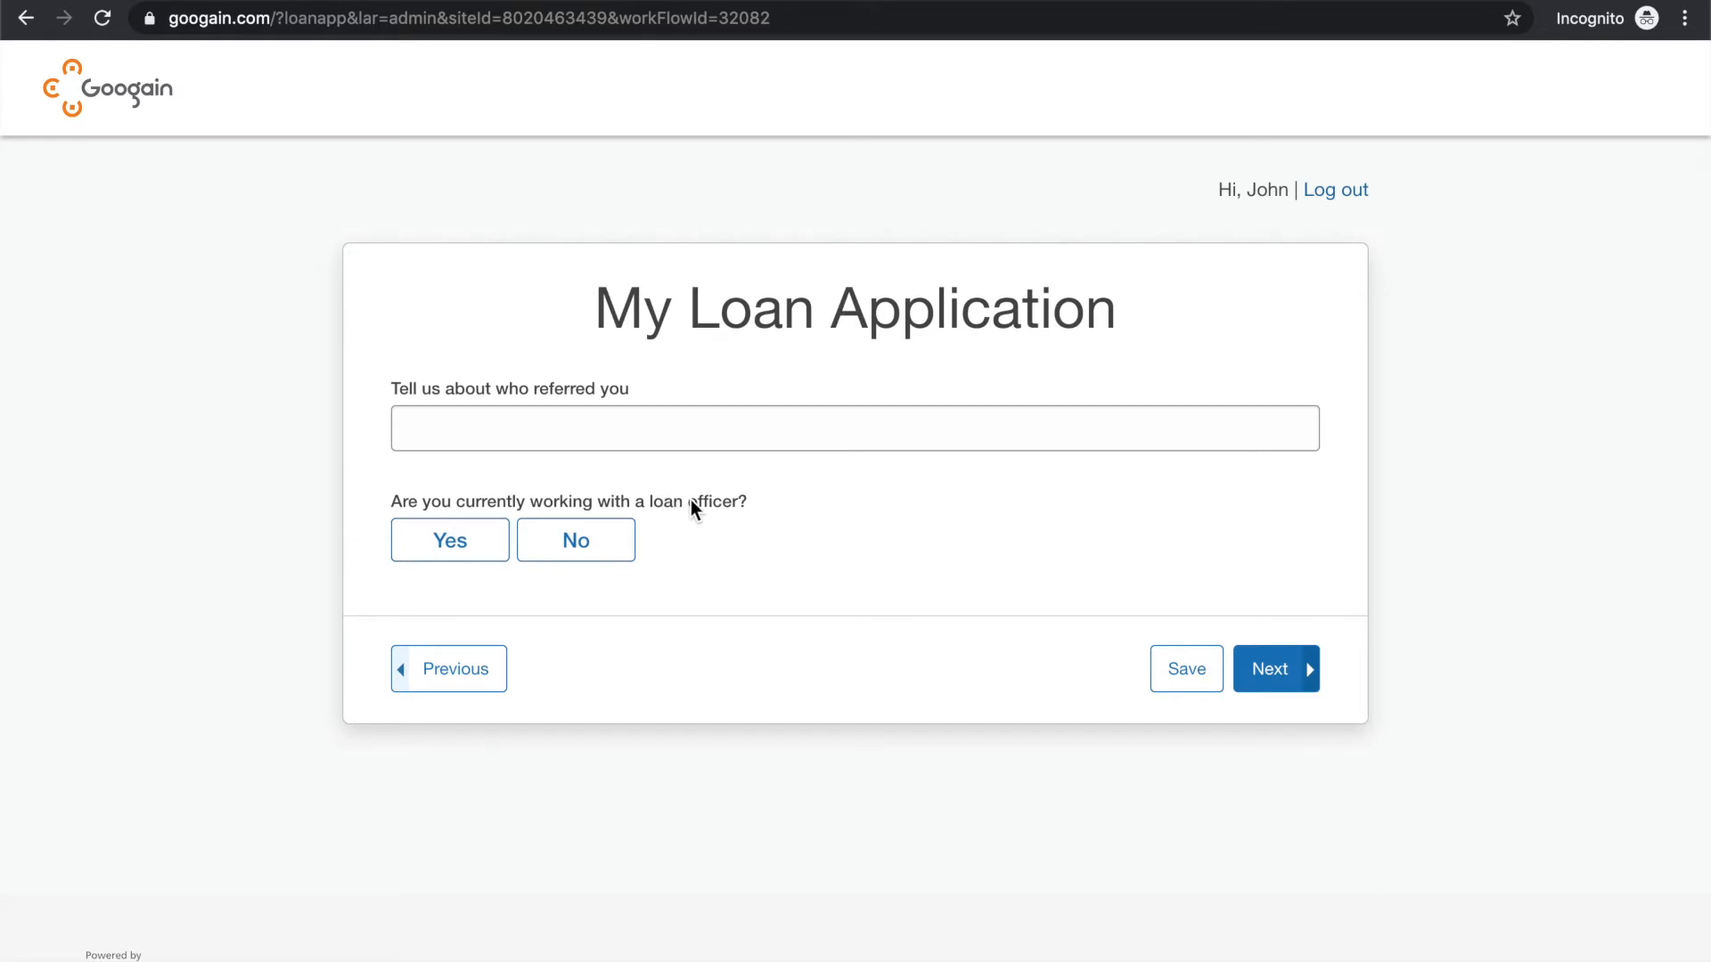
Answer Yes to currently working with a loan officer, find and select the loan officer by name, and continue
click(467, 542)
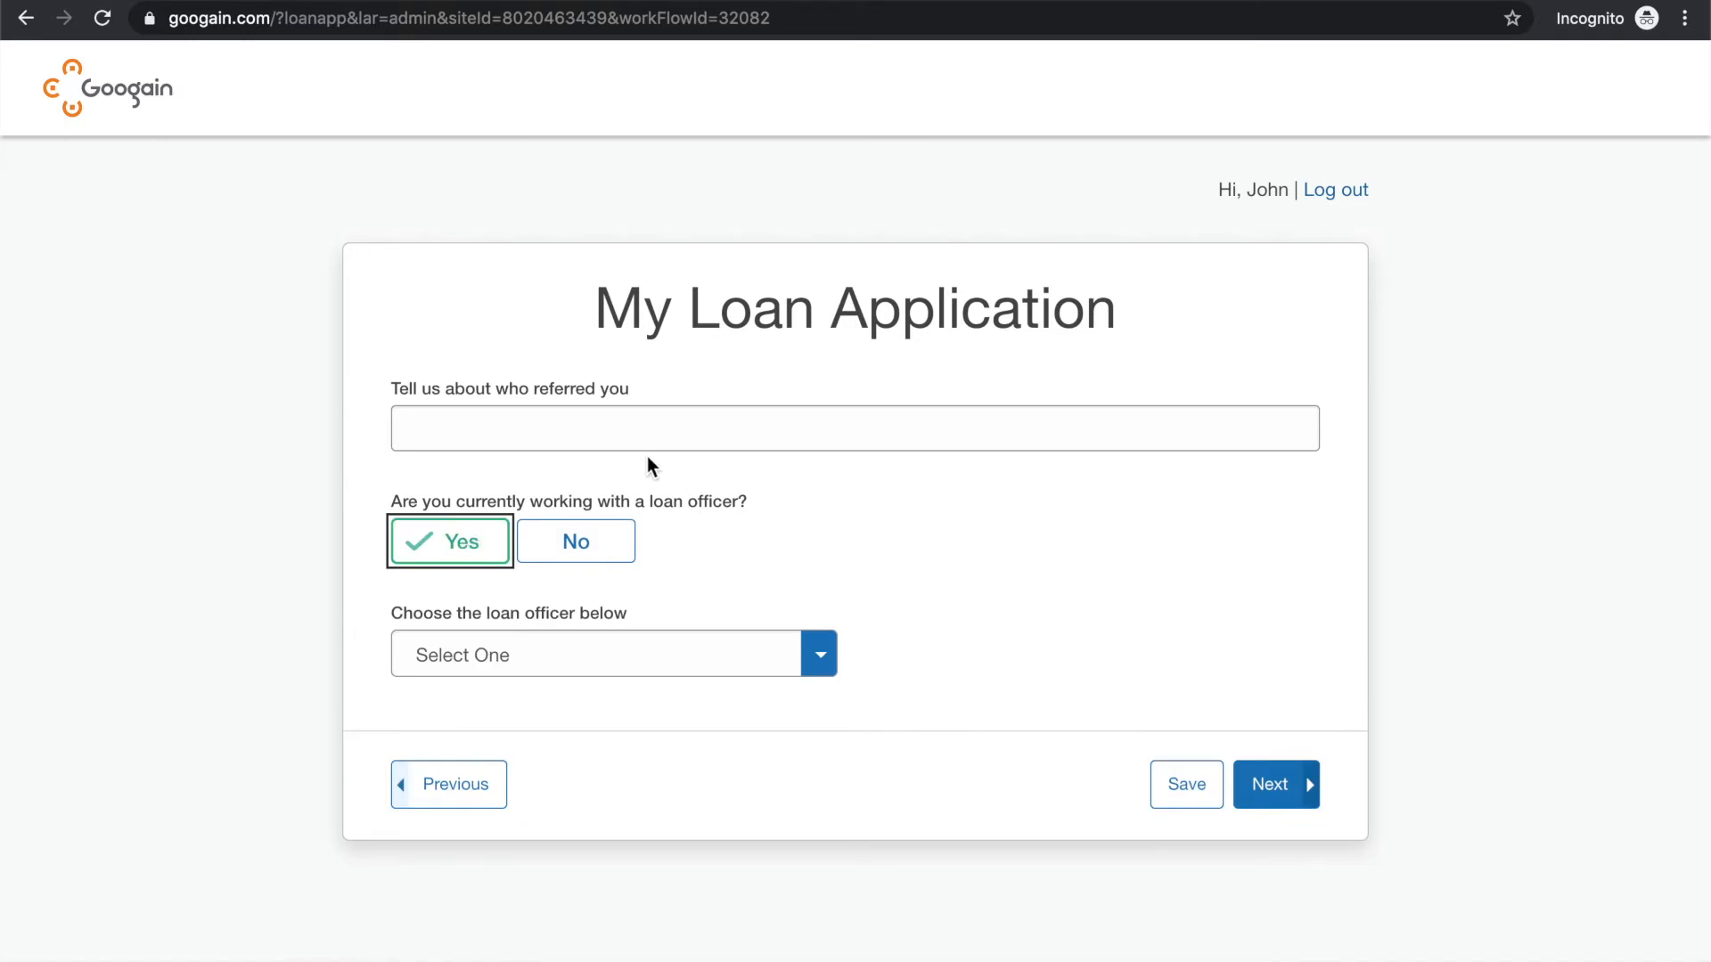
click(708, 656)
scroll(707, 798, down, 5)
scroll(677, 762, up, 5)
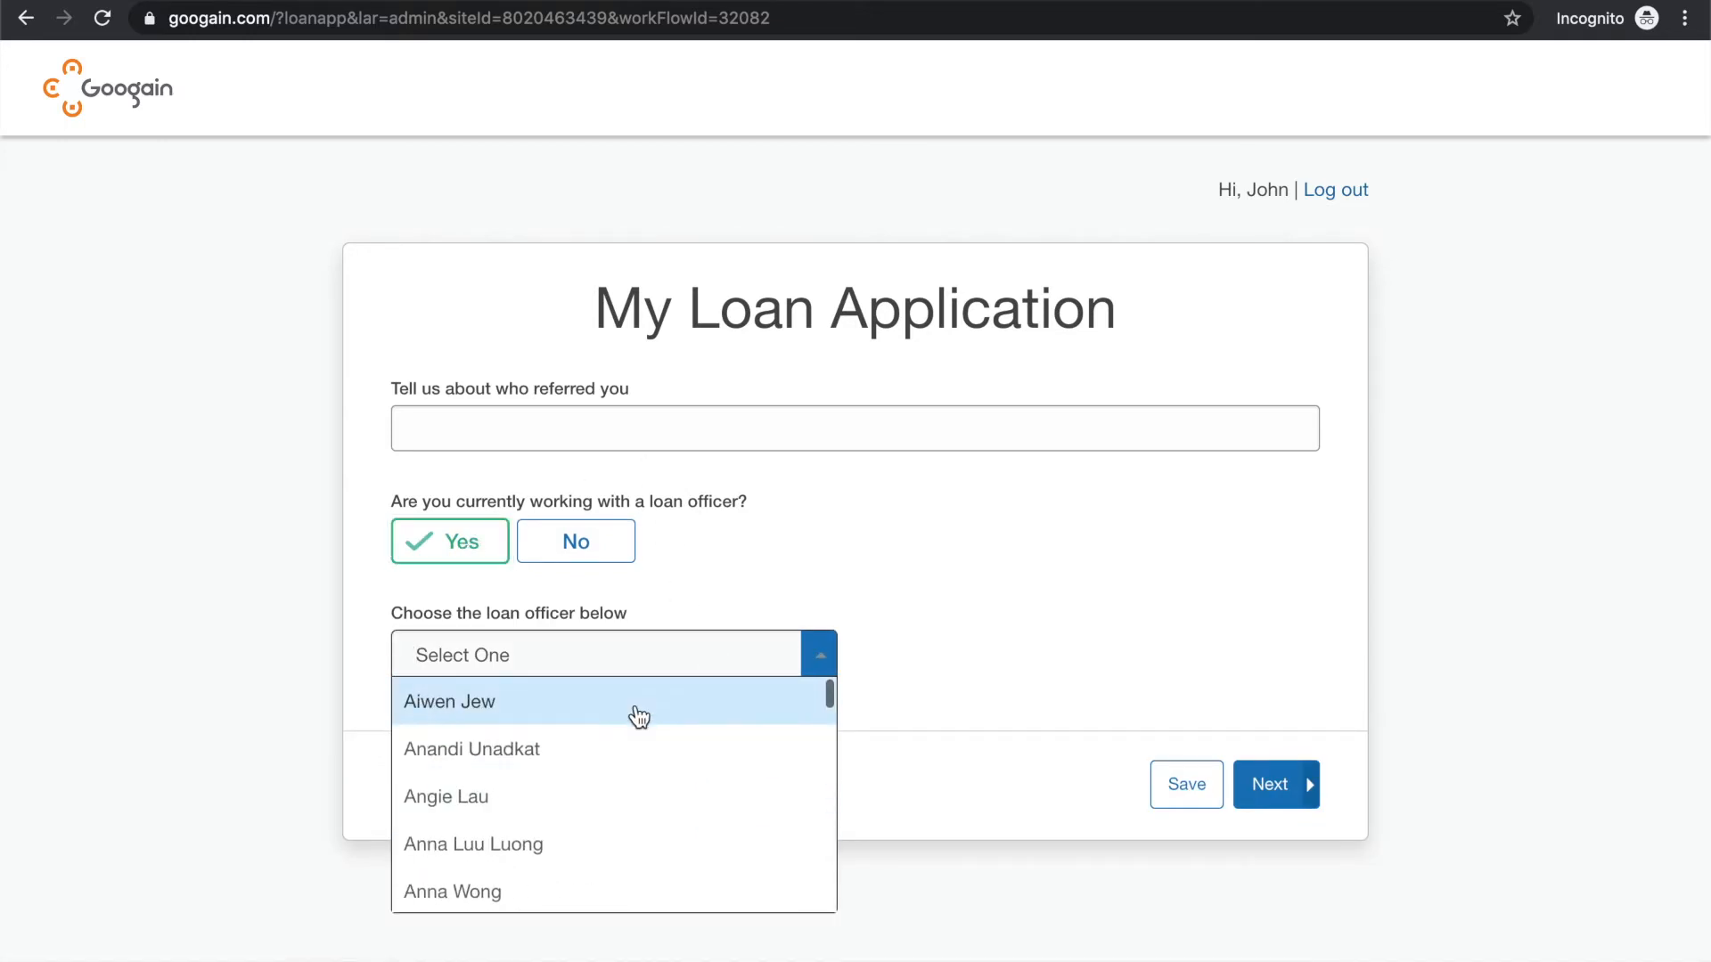
text(steve)
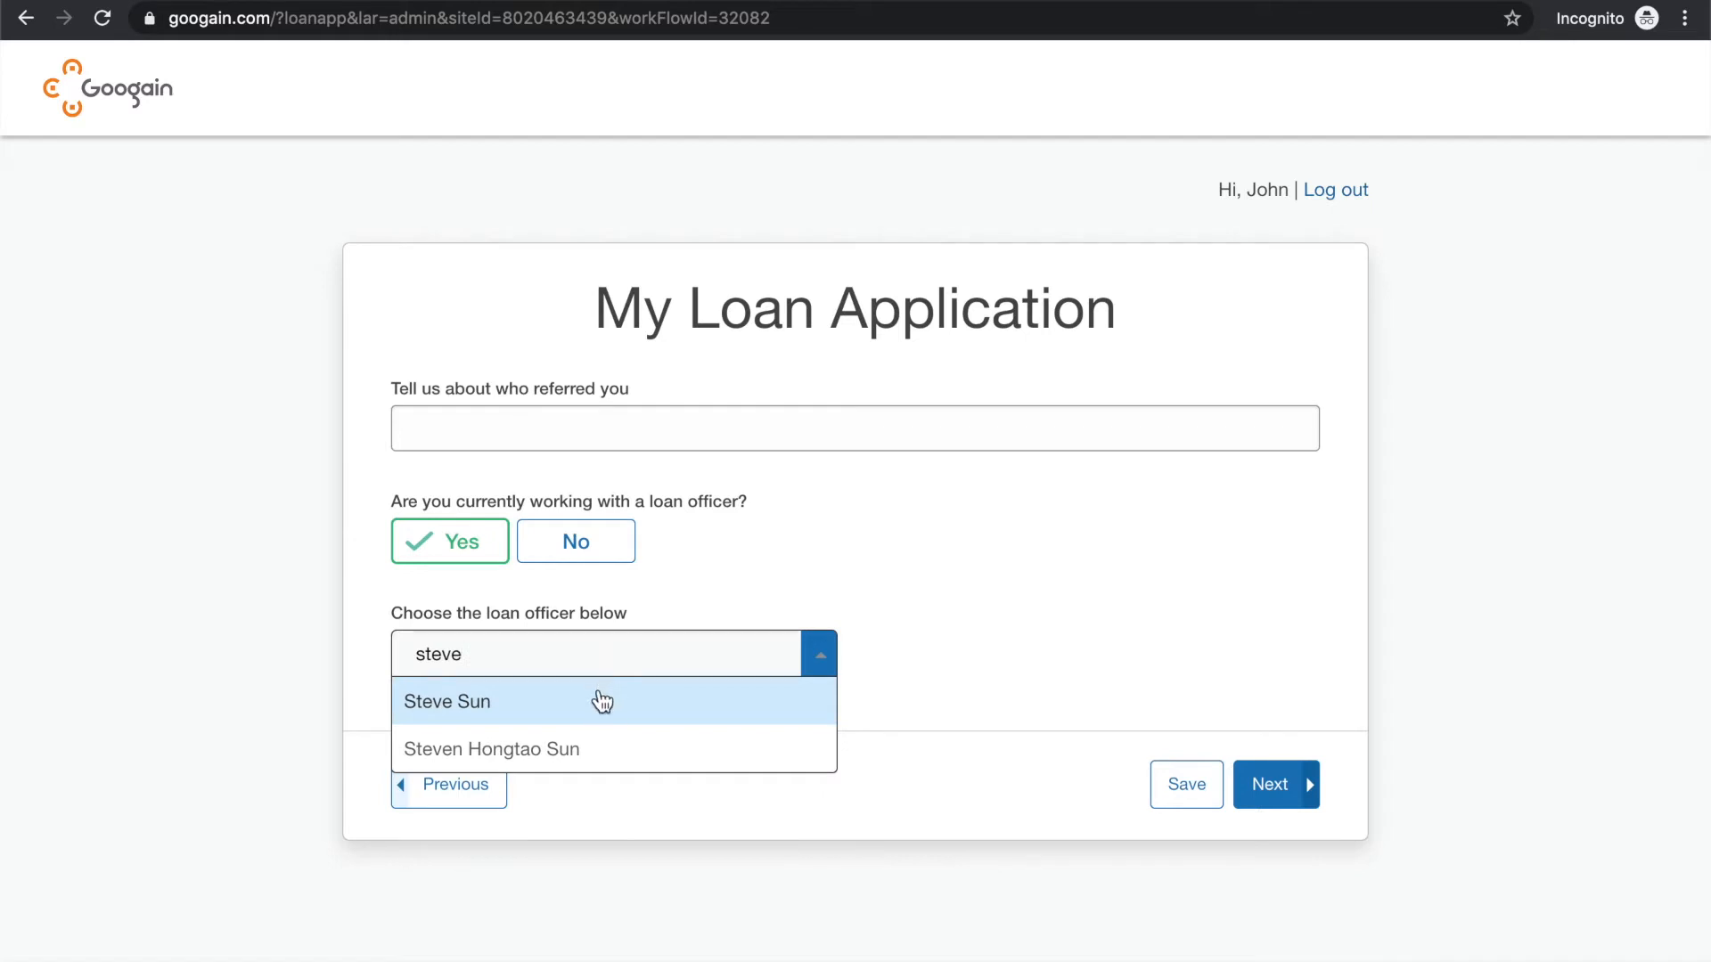
click(574, 713)
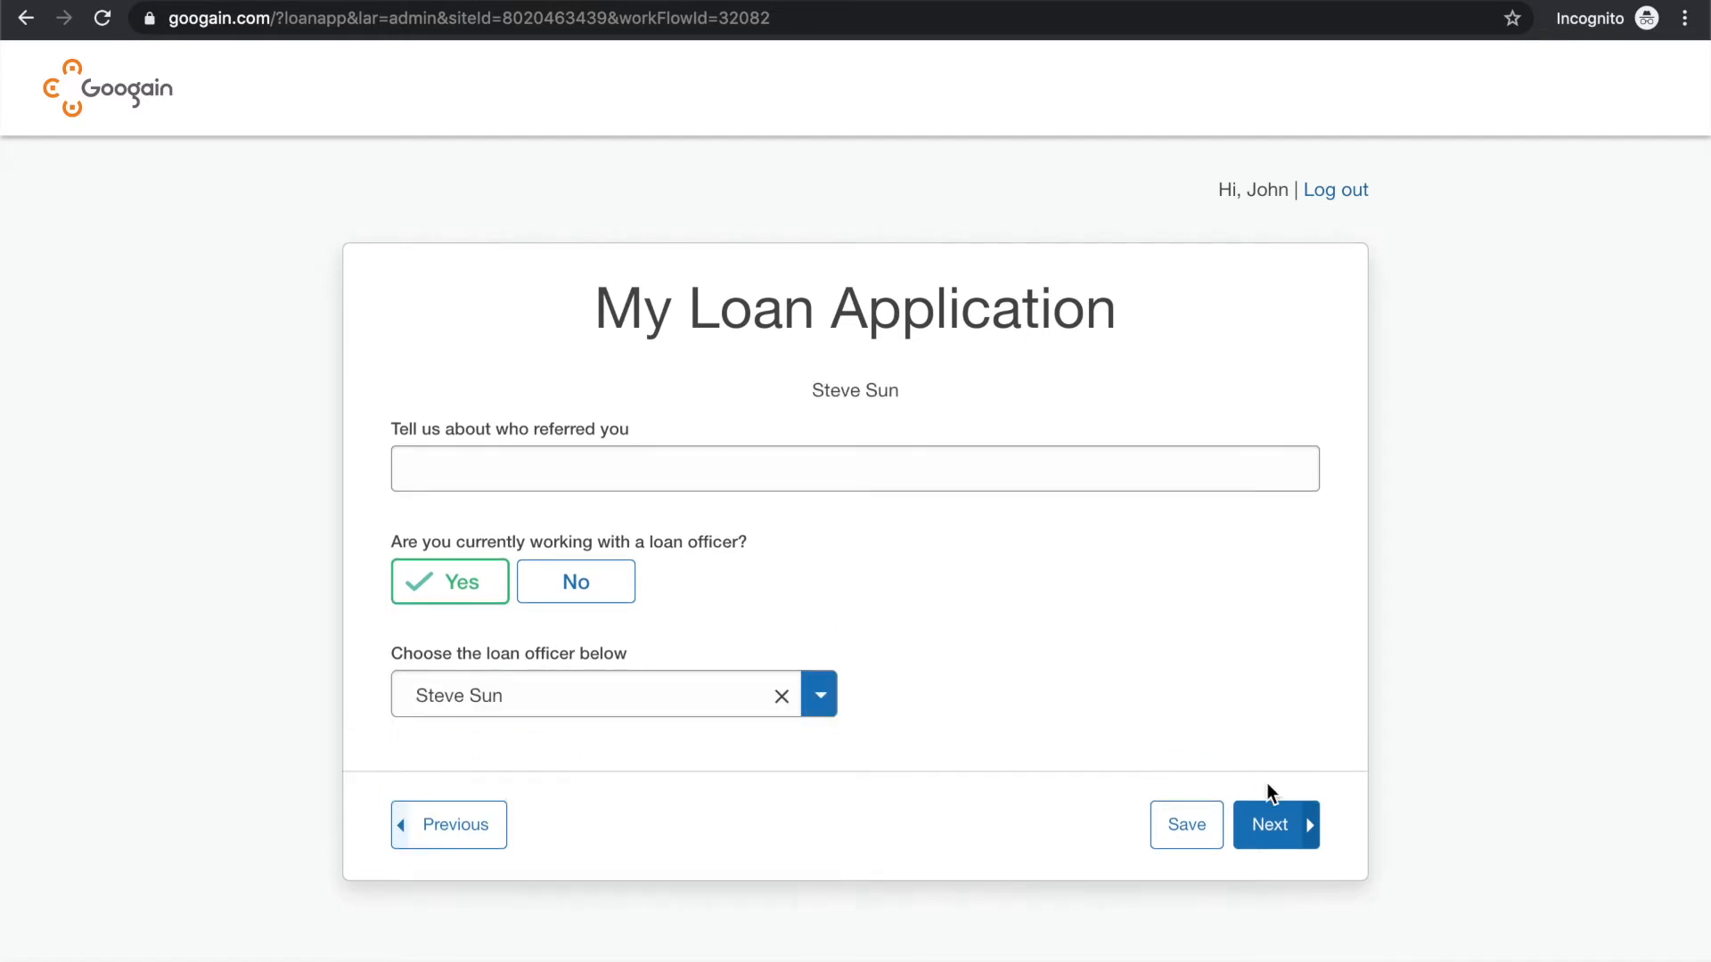
click(1278, 821)
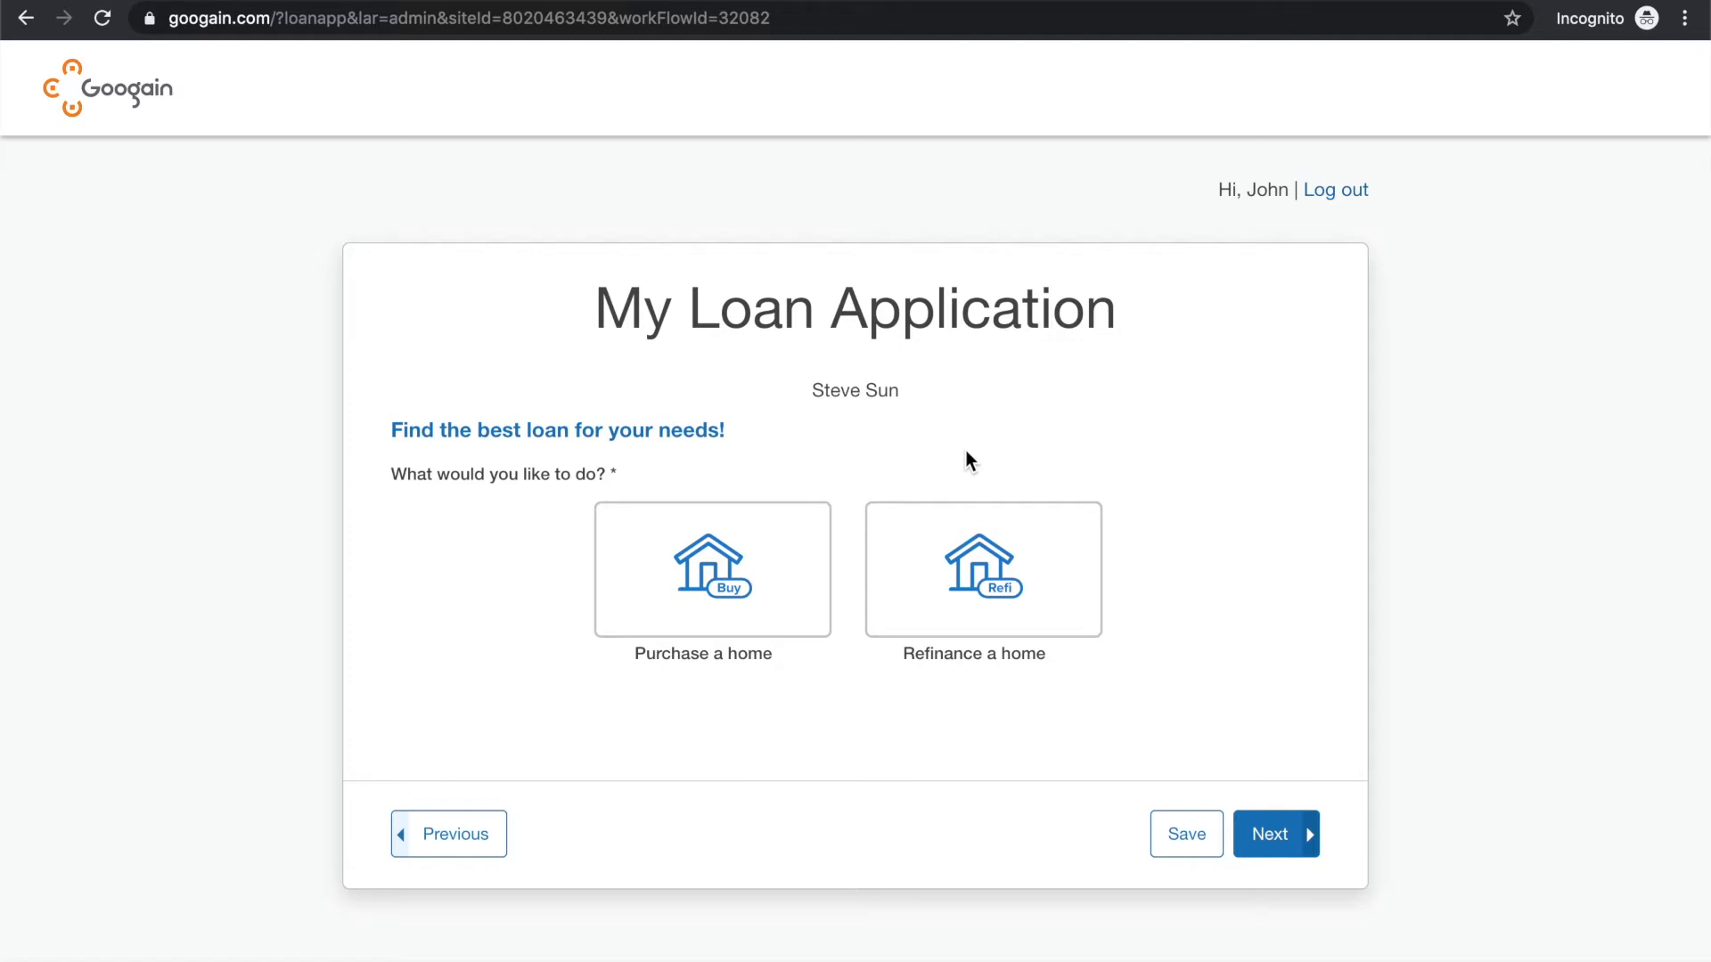
Choose to refinance a home and continue past the prefilled name details
click(954, 537)
click(1277, 834)
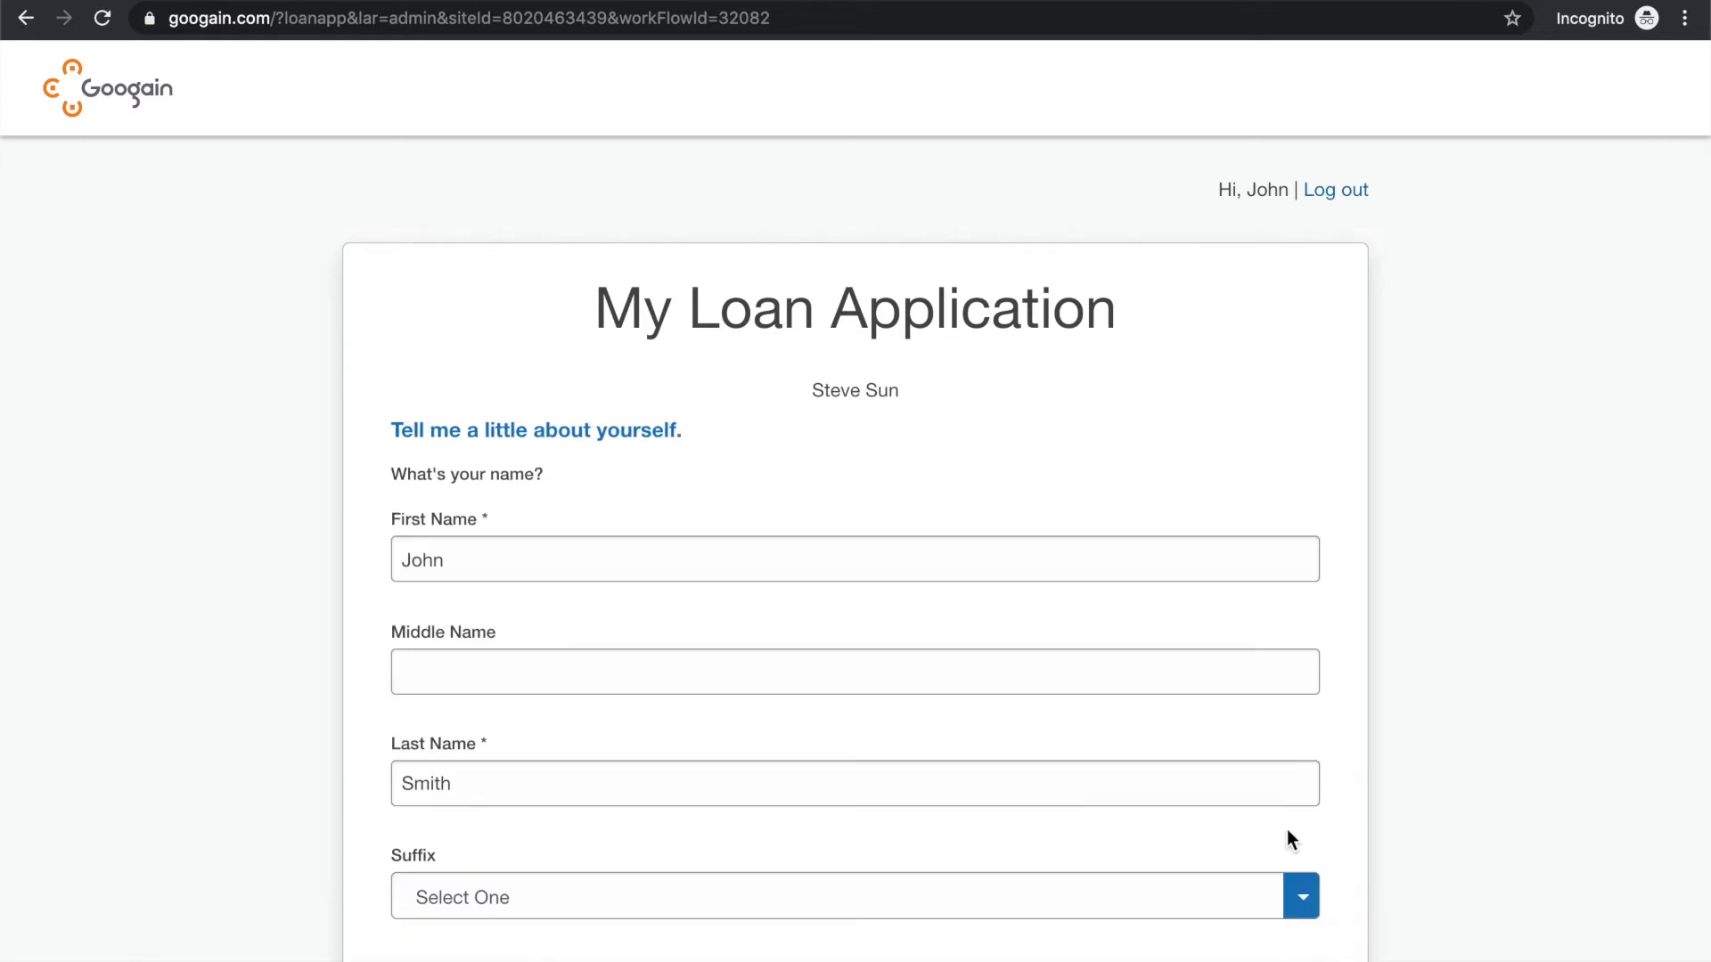
scroll(1078, 488, down, 3)
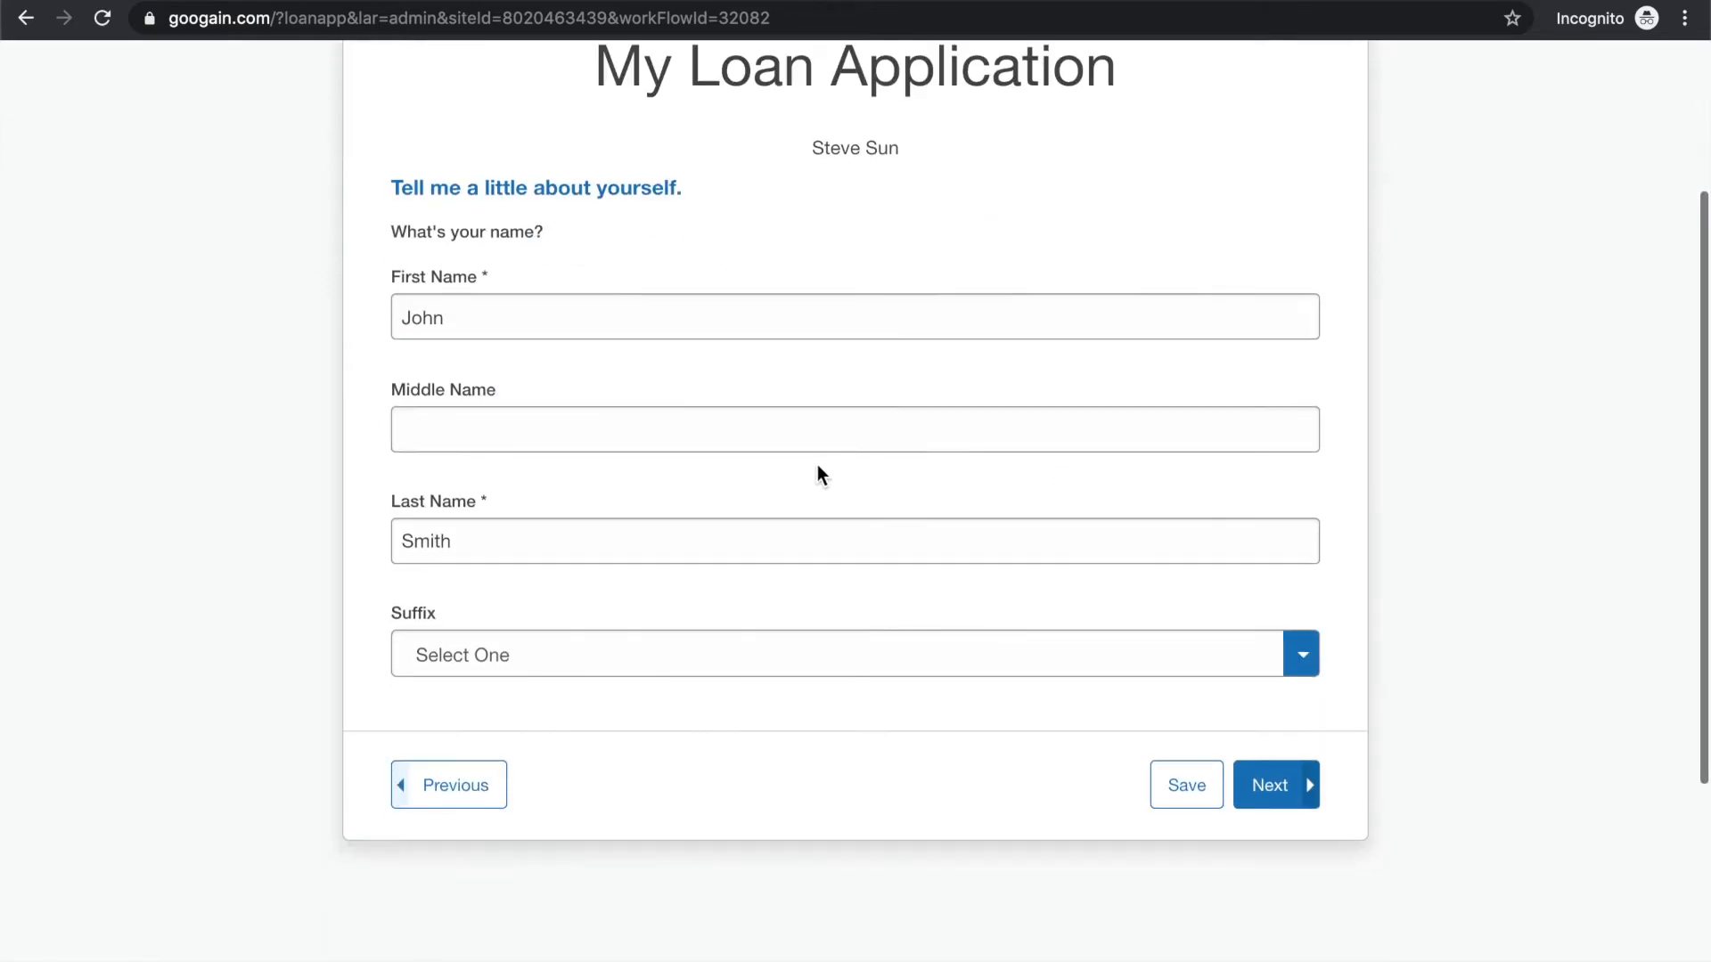
scroll(816, 474, down, 2)
scroll(766, 482, down, 1)
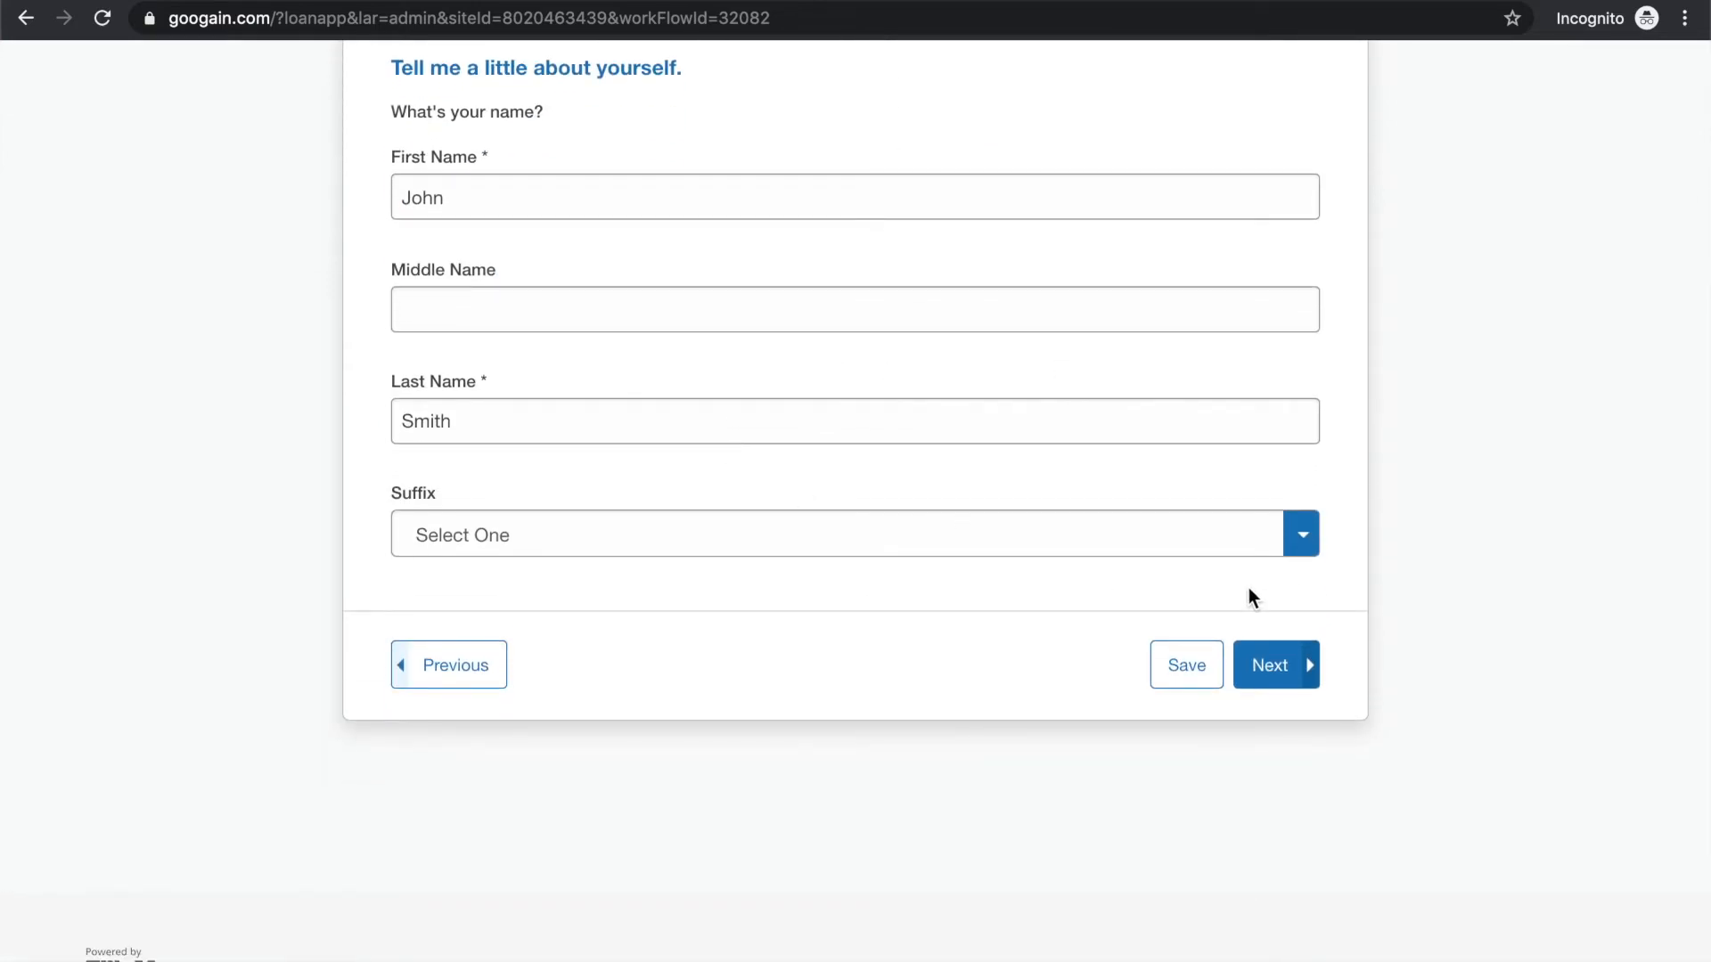
click(1272, 667)
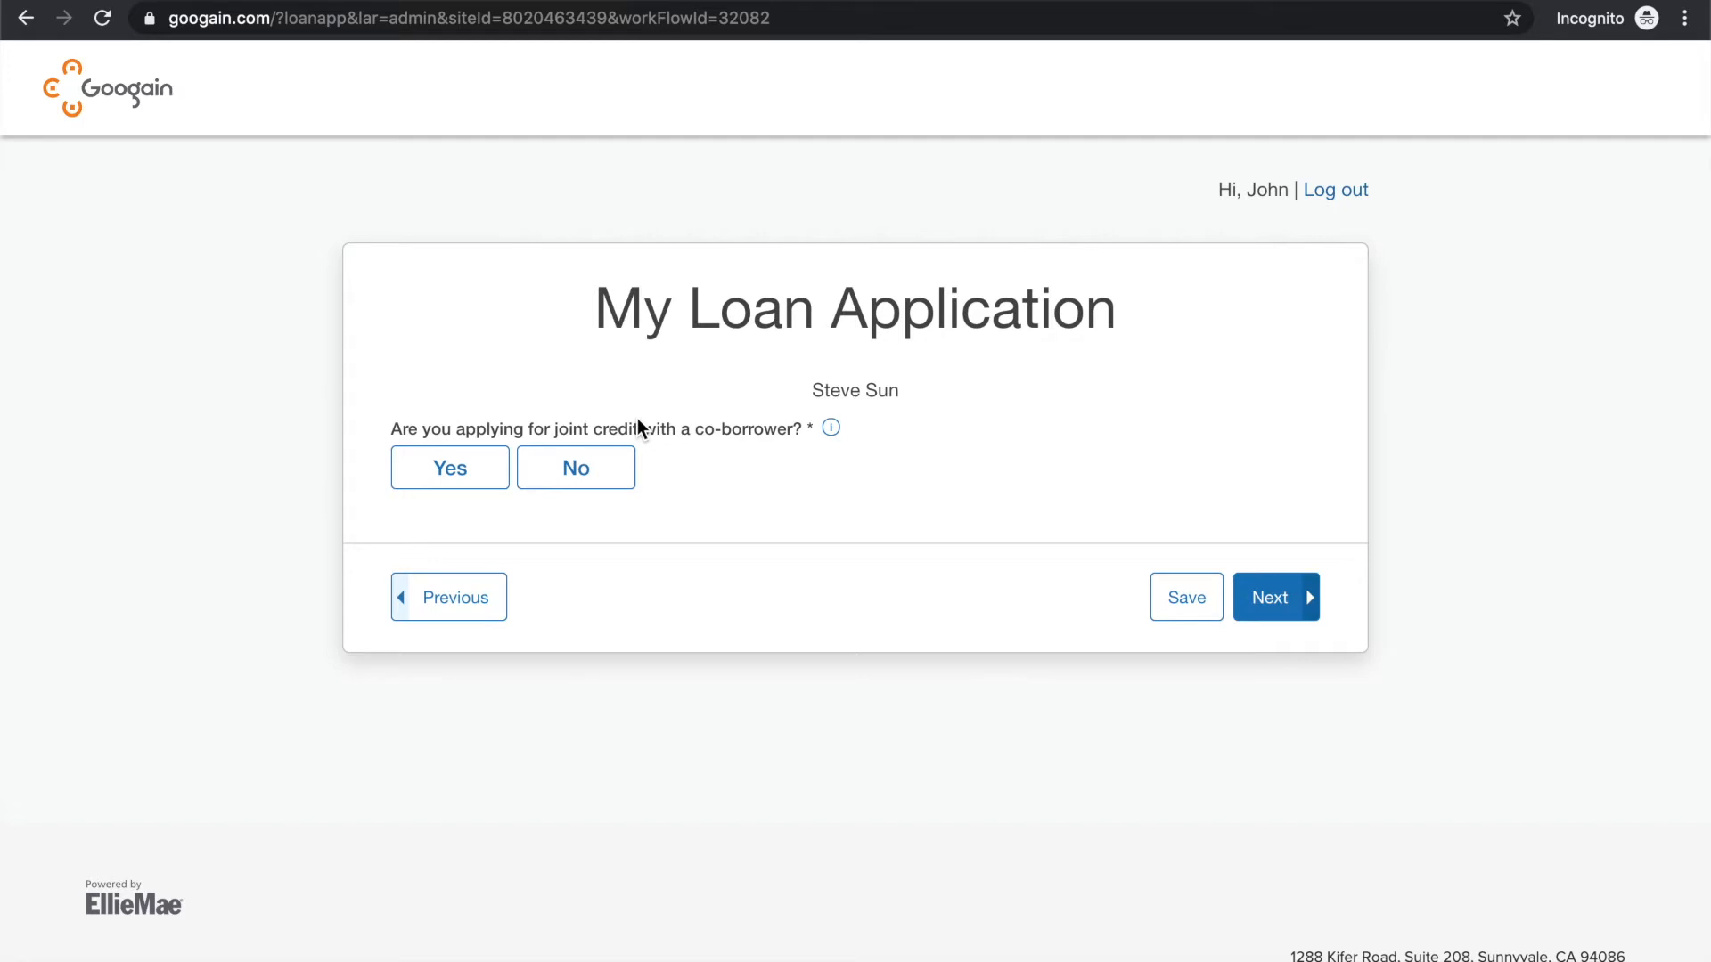
Answer Yes to applying with a co-borrower and No to using another person's income or assets, and continue
click(480, 465)
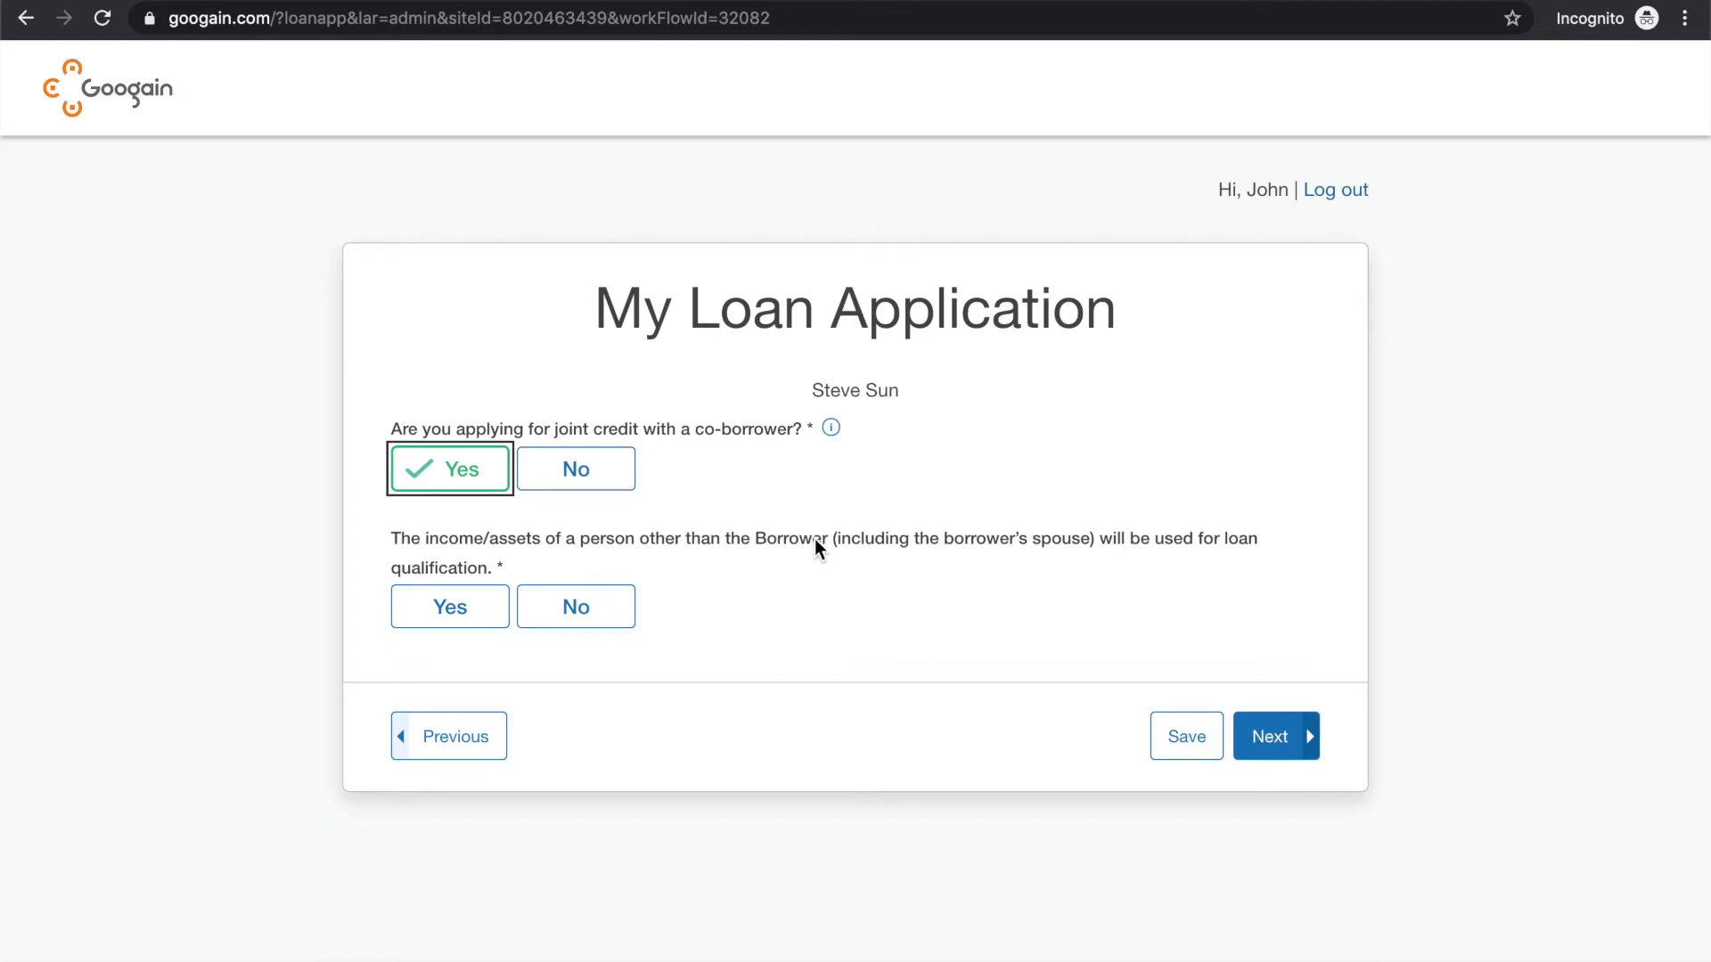
click(584, 613)
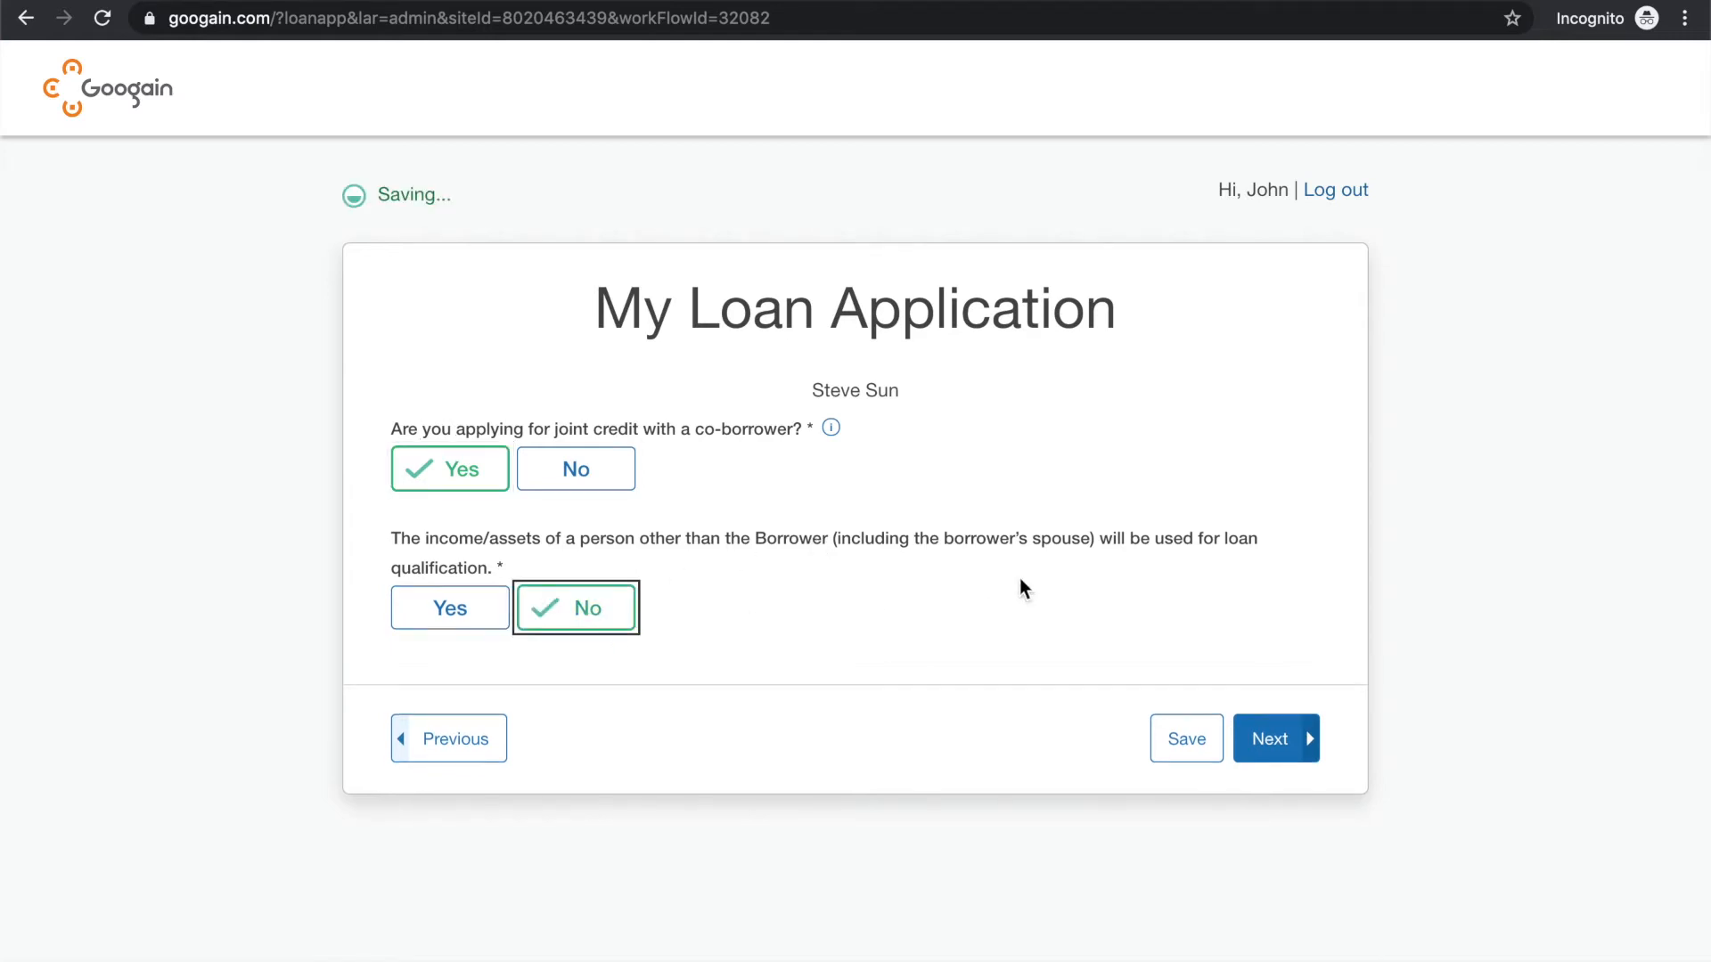
click(1278, 763)
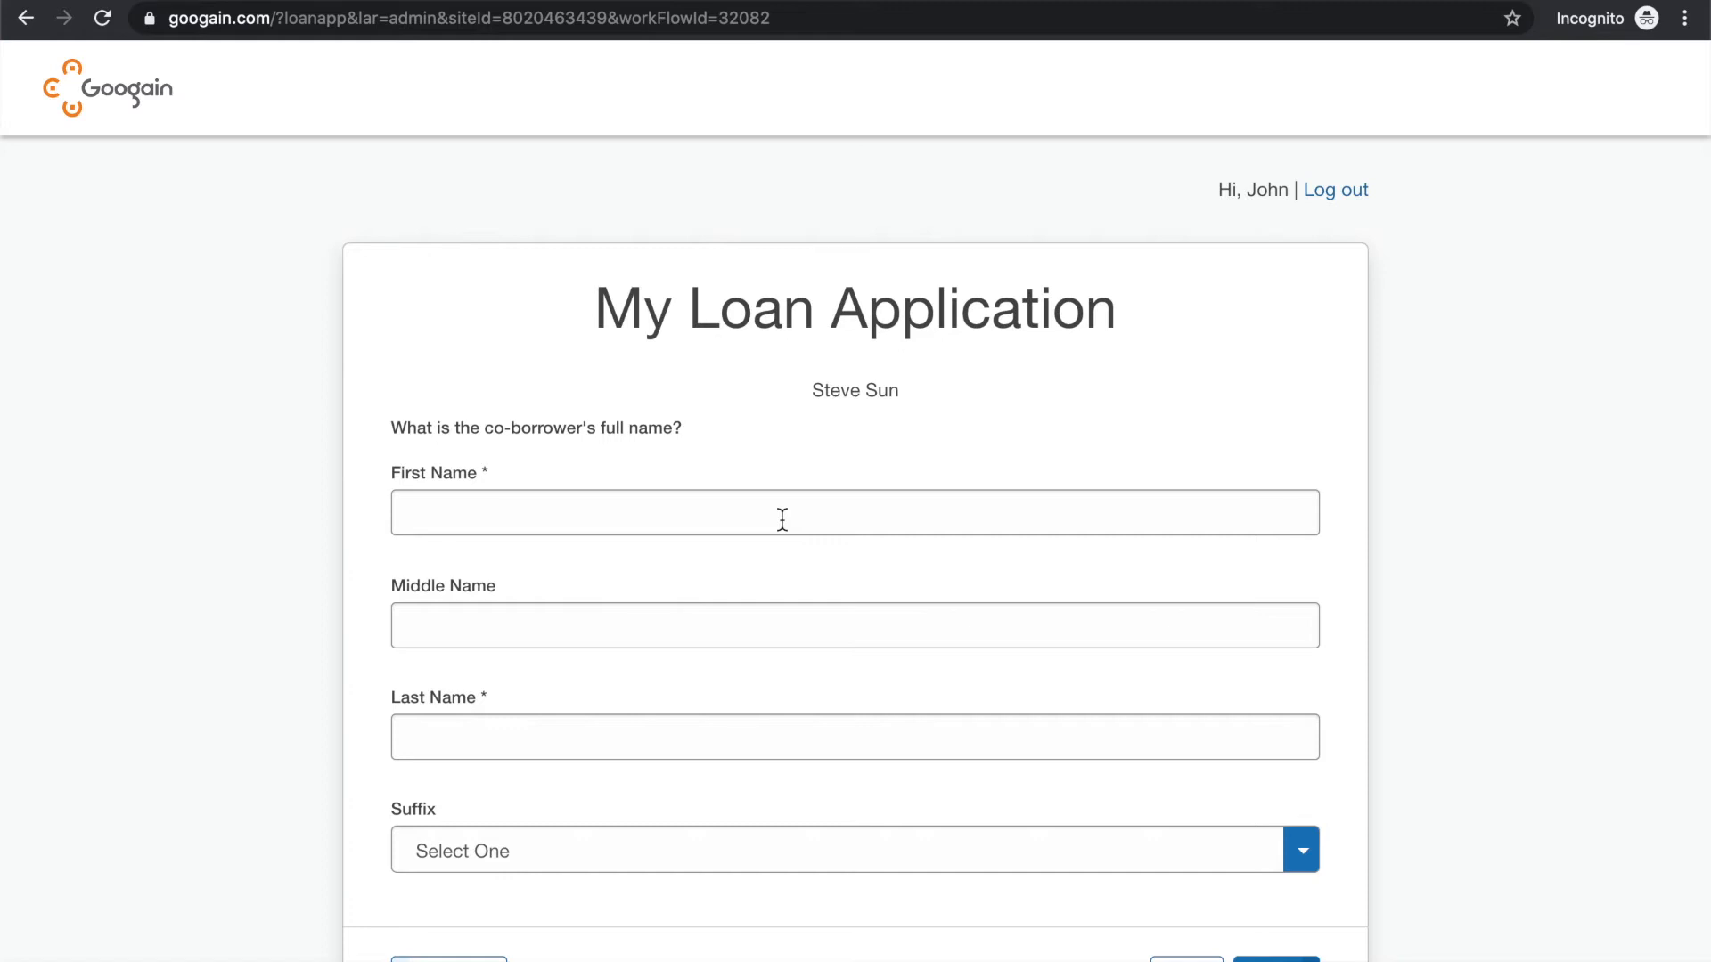
Enter the co-borrower's first and last name, leaving the middle name and suffix blank, and continue
click(783, 517)
text(Jane)
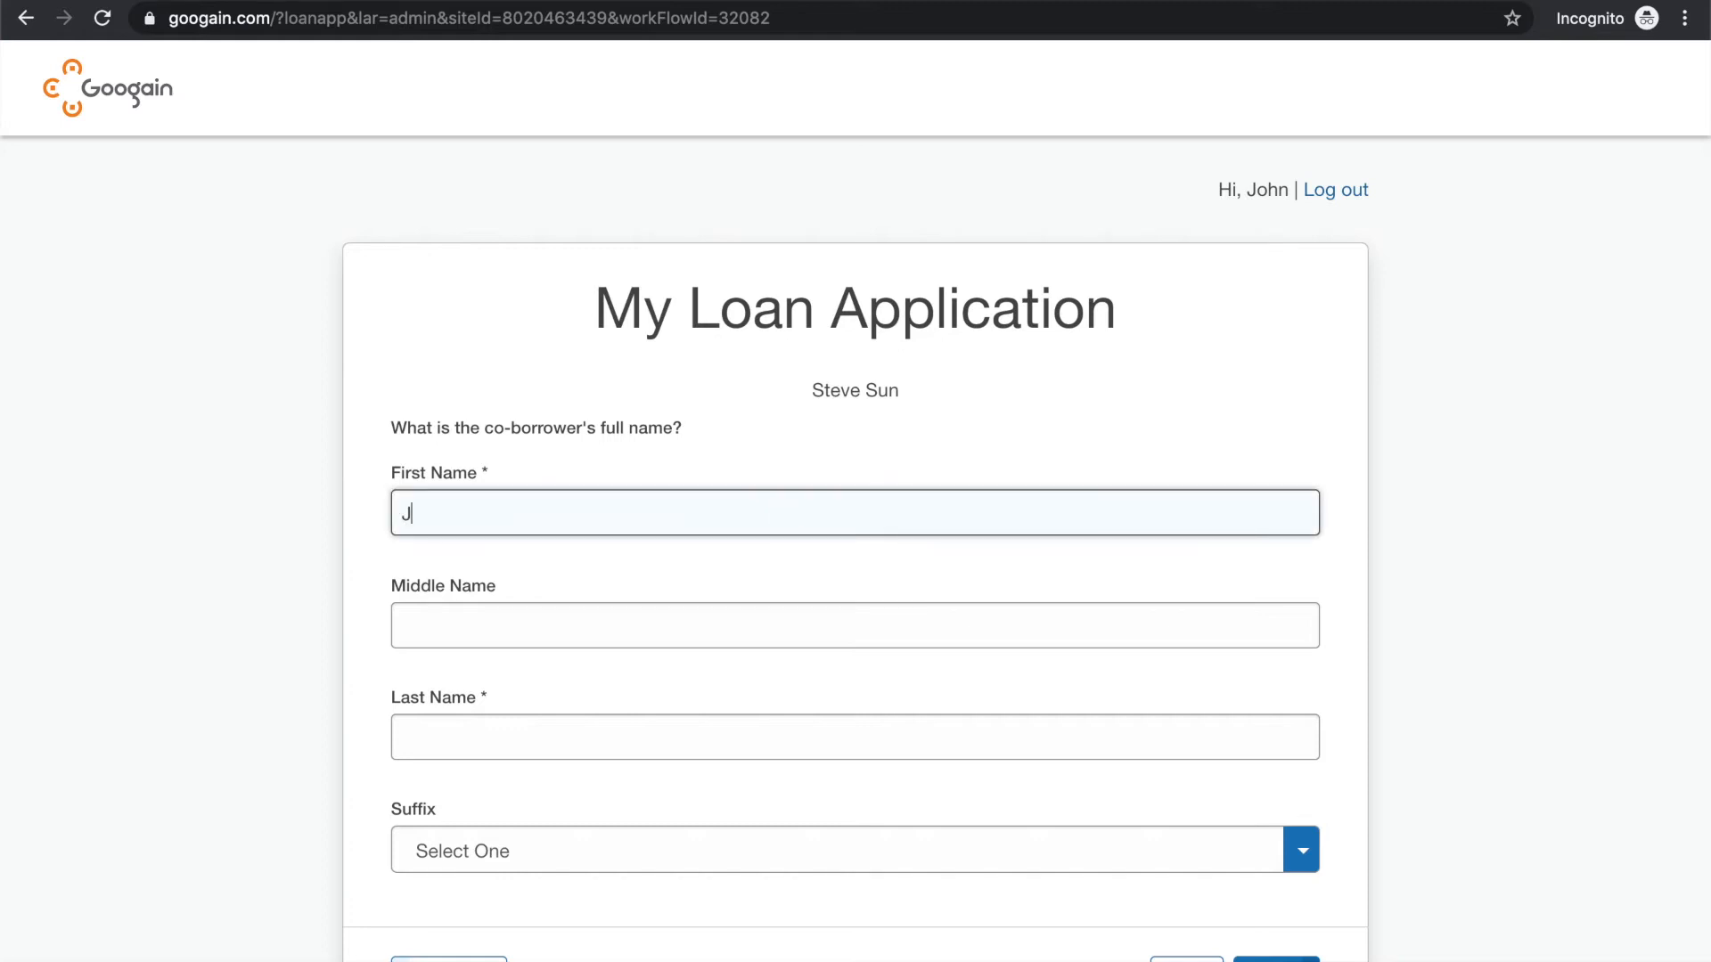
key(Tab)
key(Tab)
text(Smith)
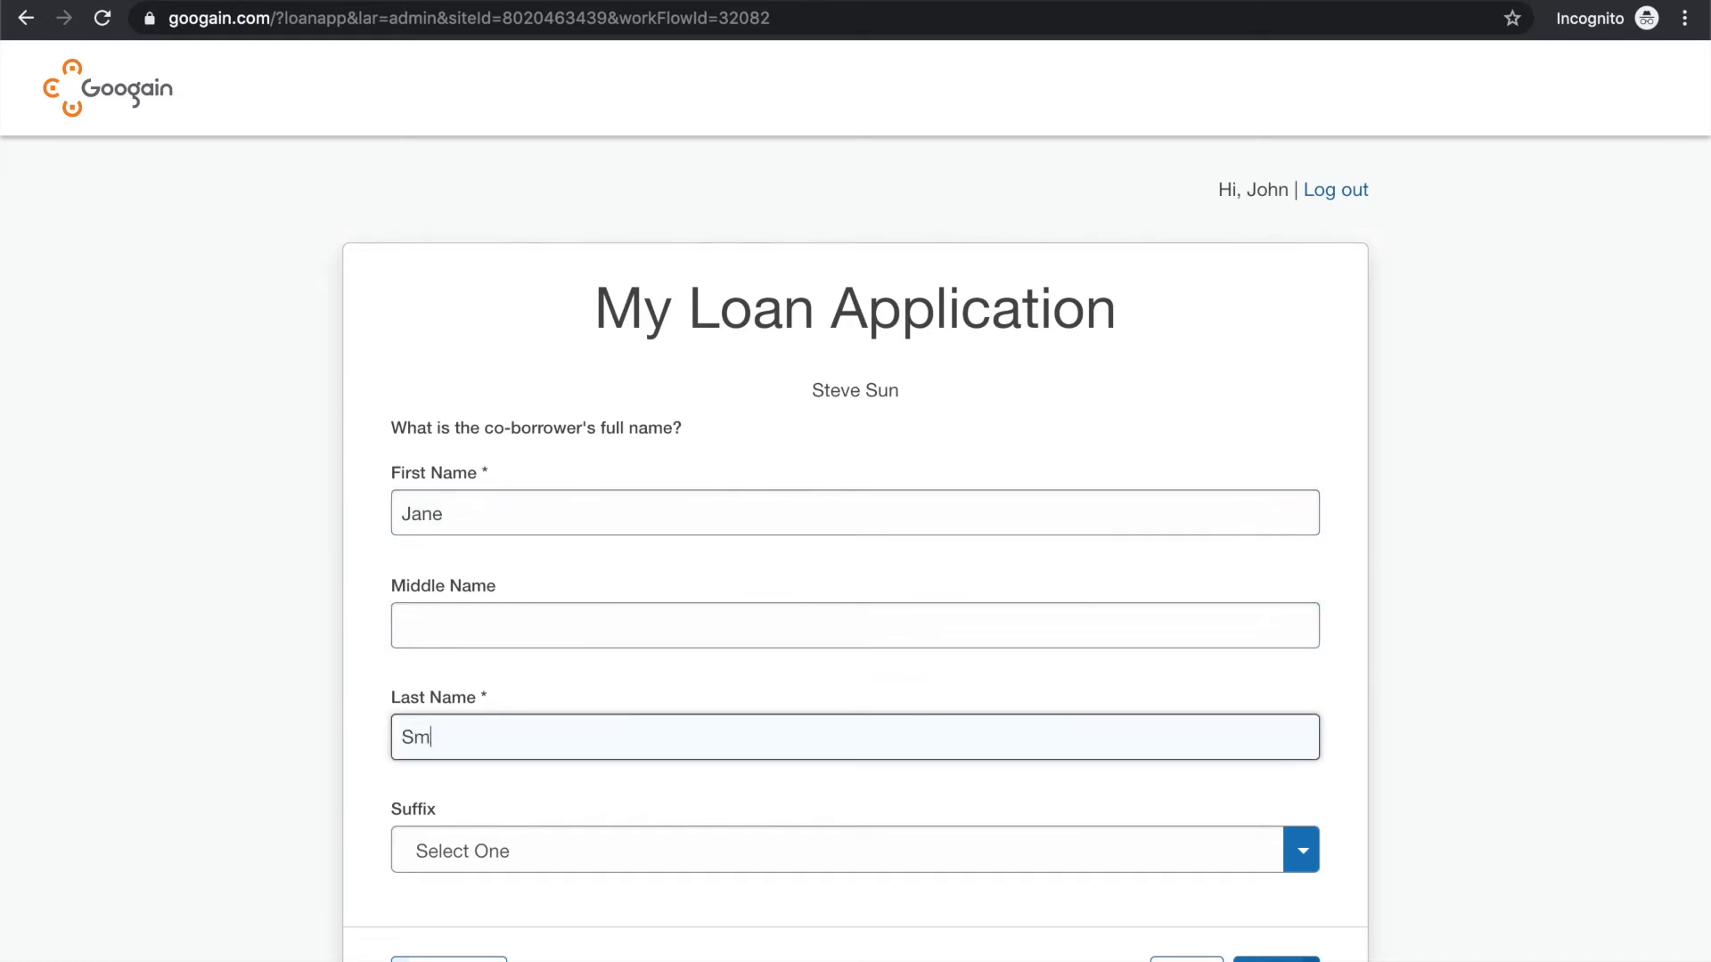
scroll(634, 581, down, 3)
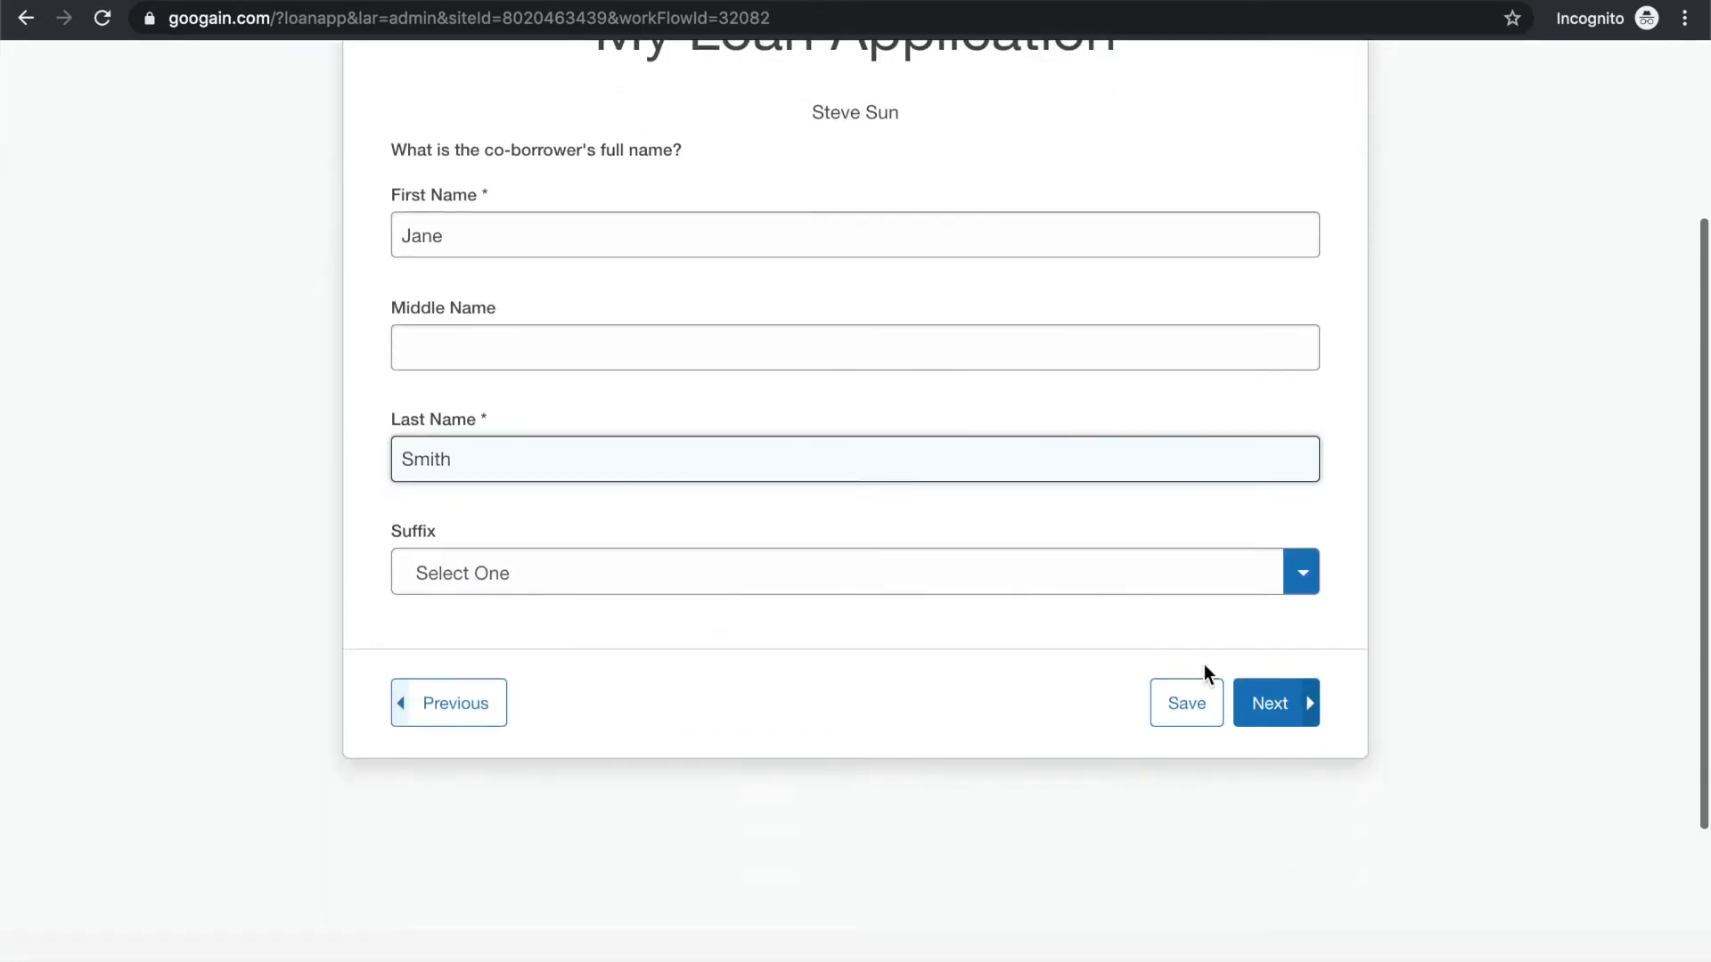
click(1270, 707)
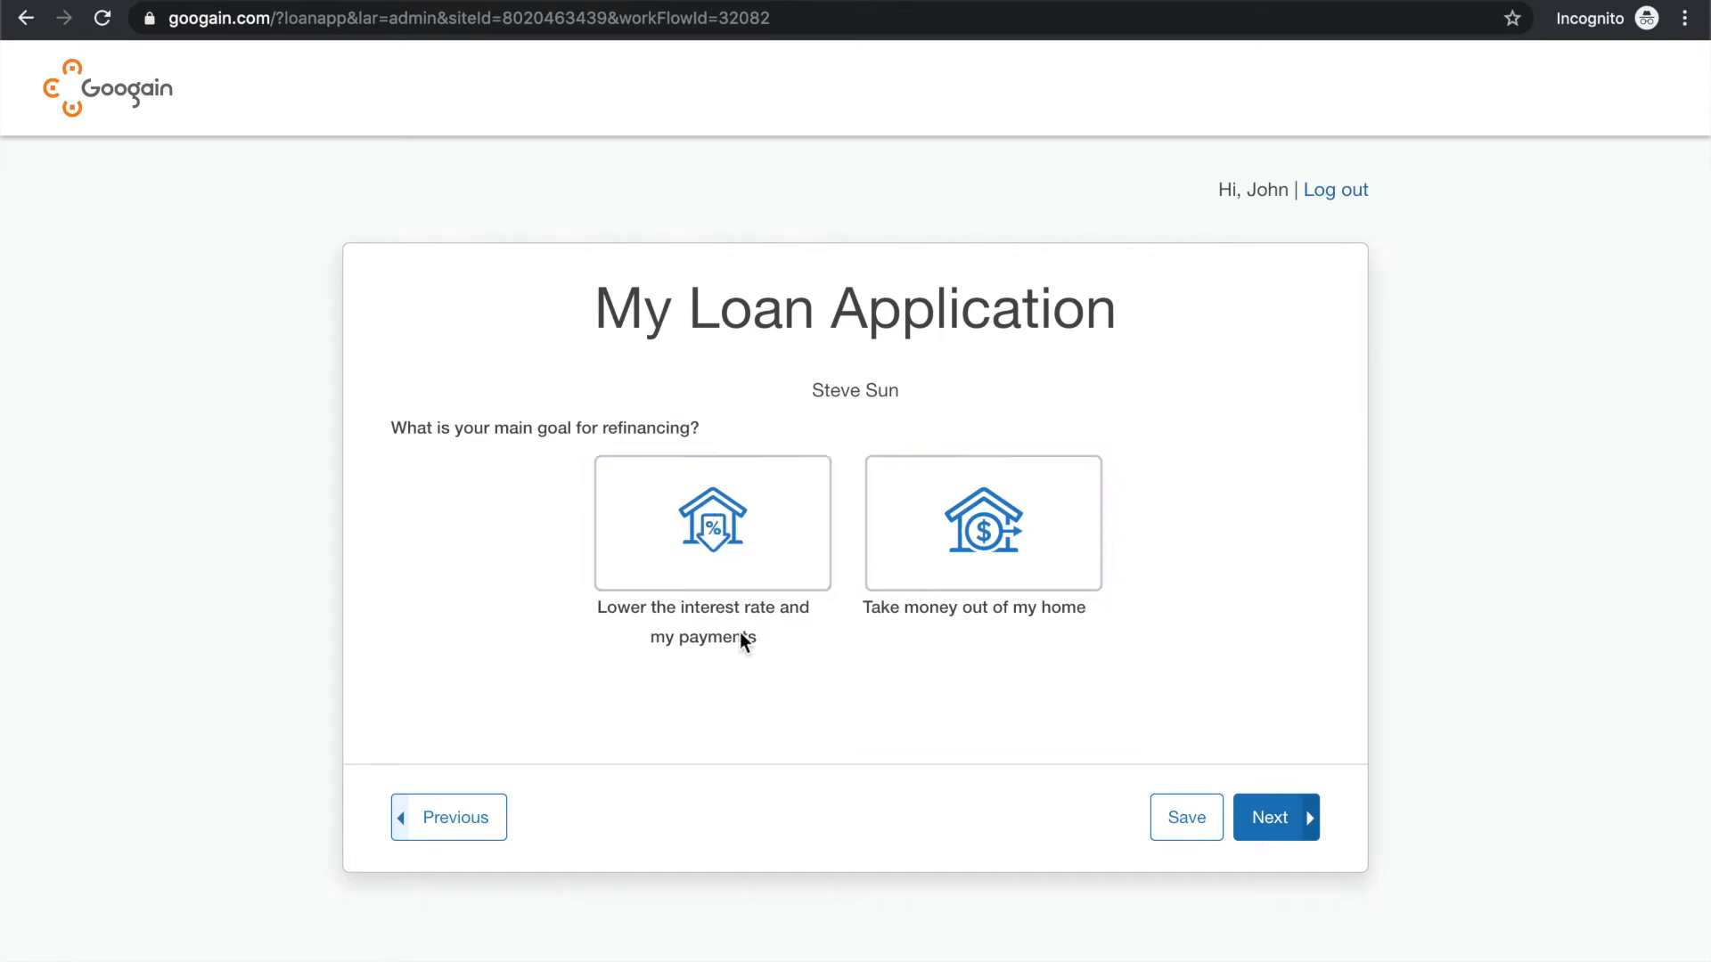
Choose lowering the interest rate and payments as the refinancing goal, and Primary Home as the home to refinance, continuing past both questions
click(772, 536)
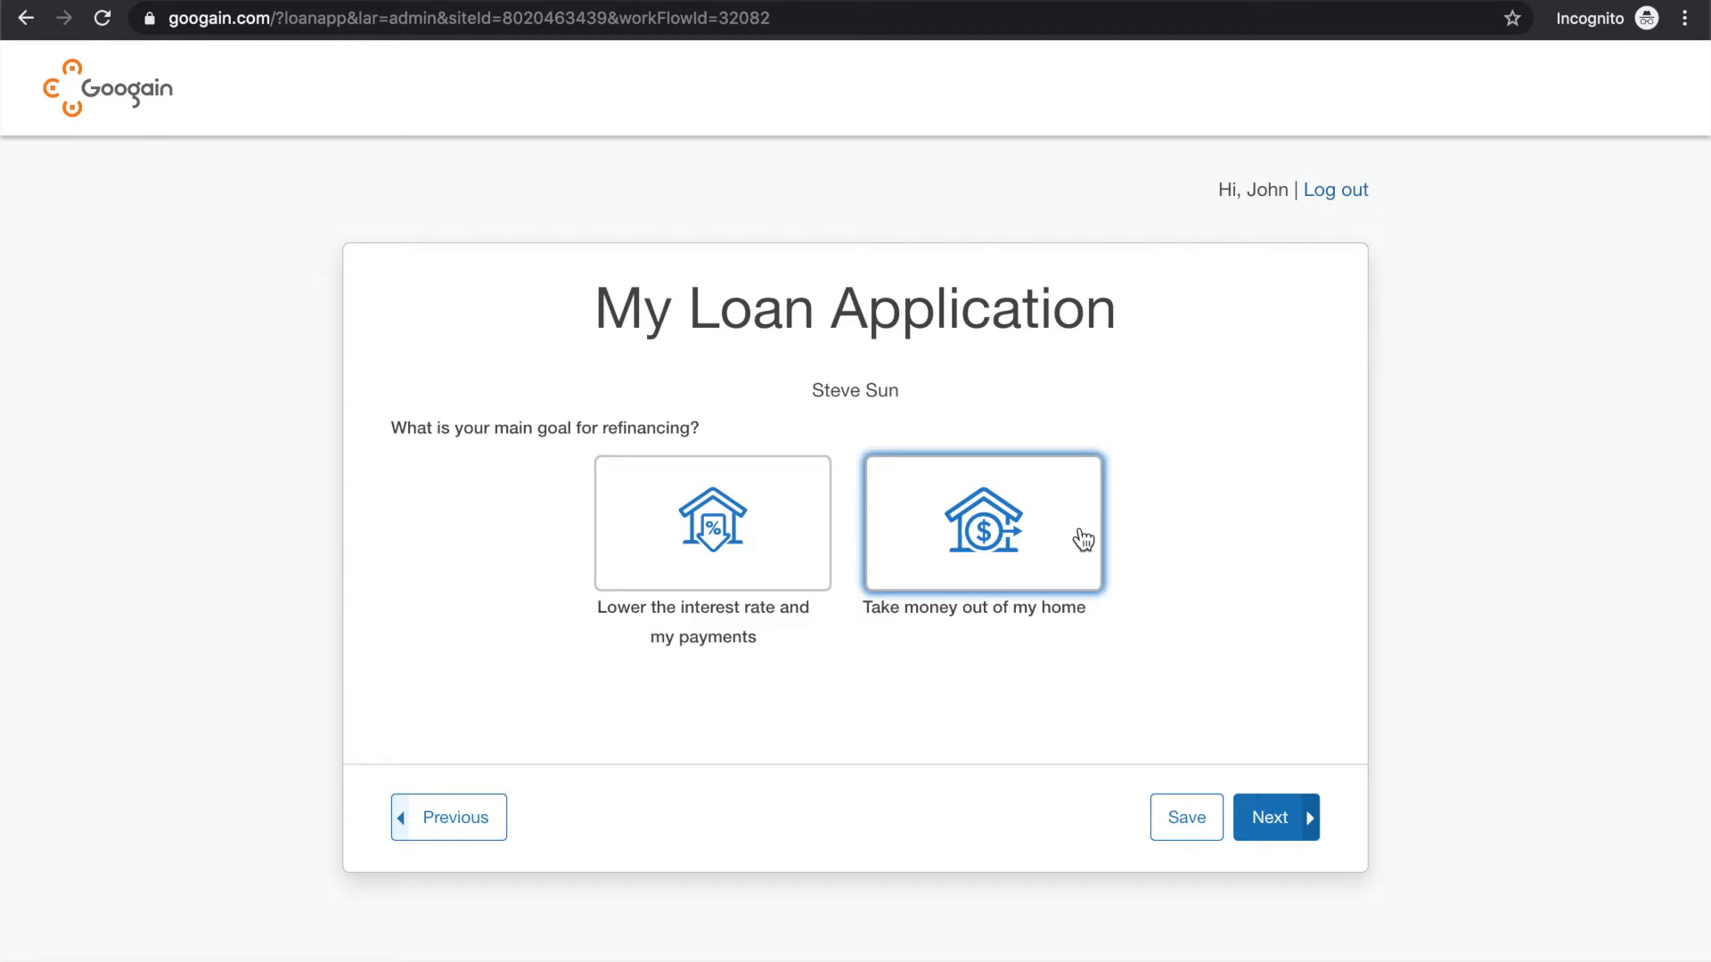
click(733, 541)
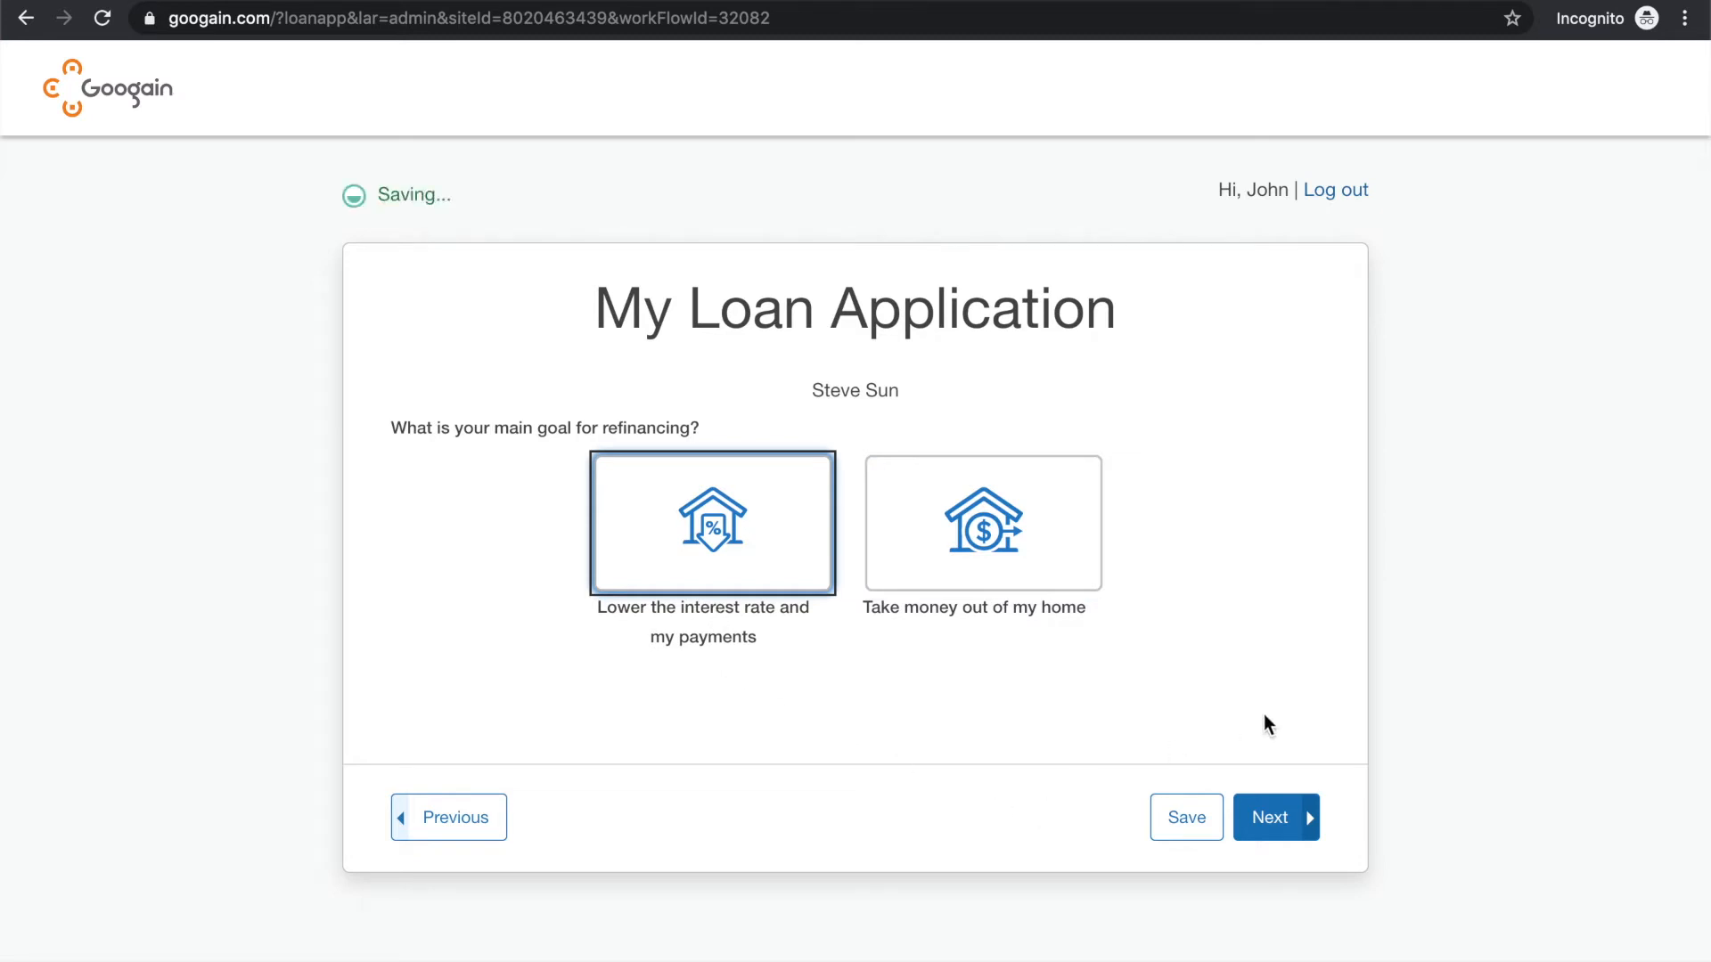
click(1280, 818)
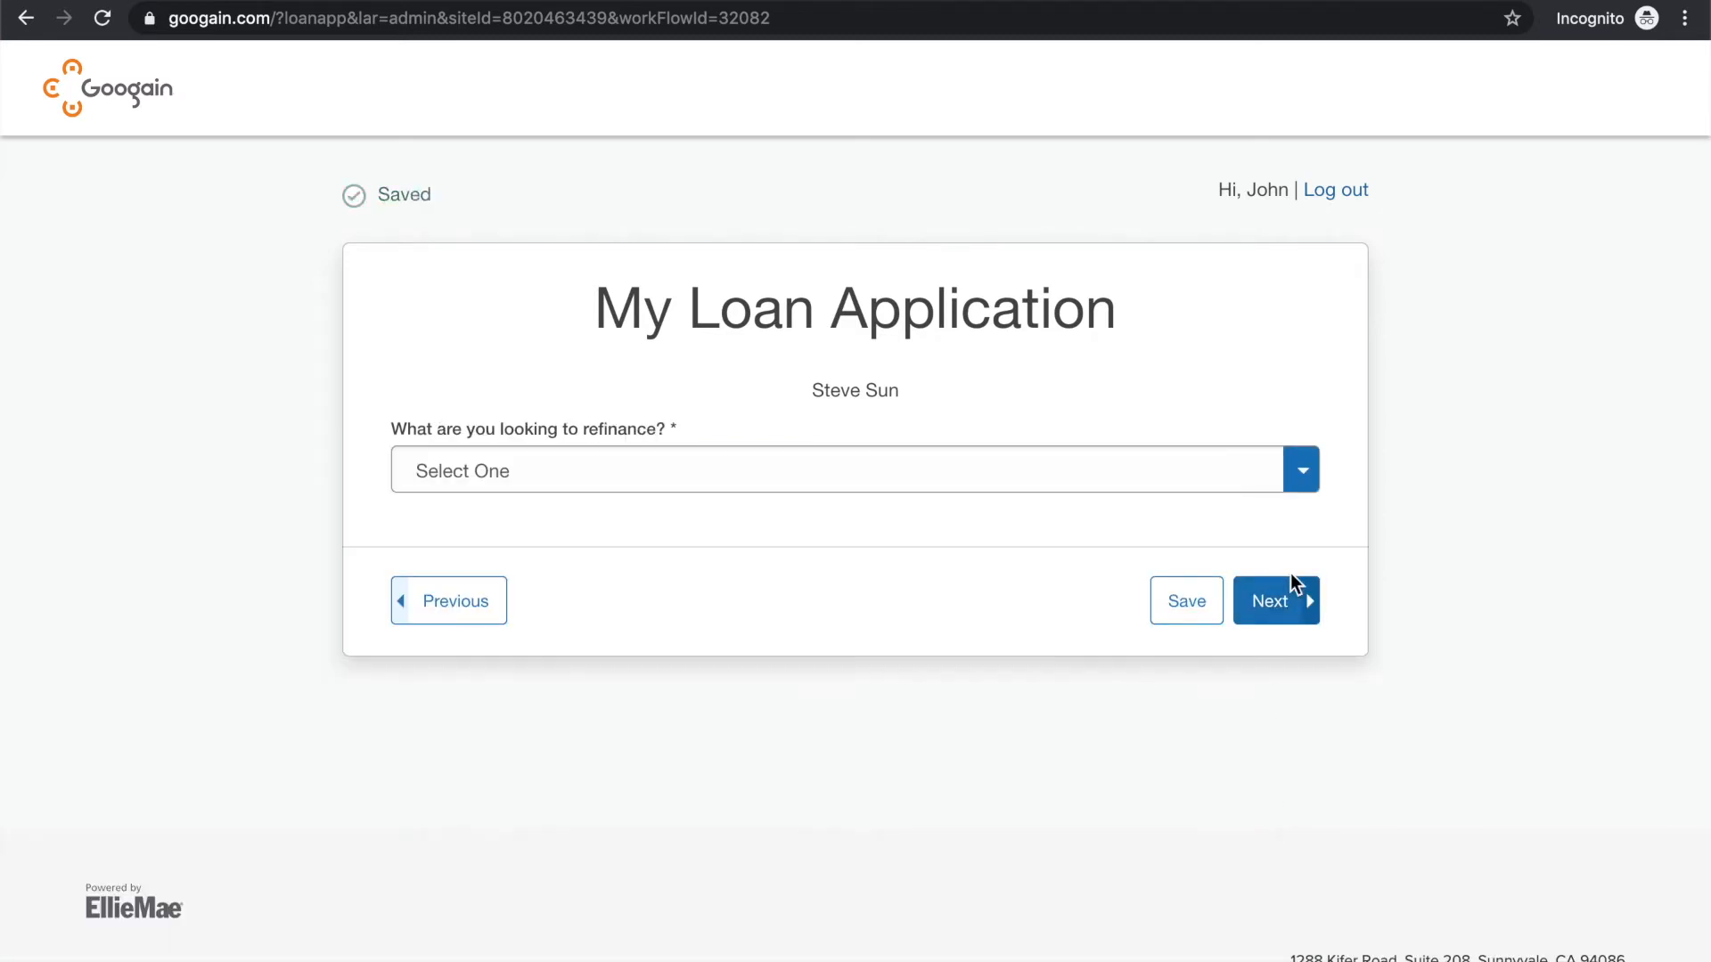
click(922, 481)
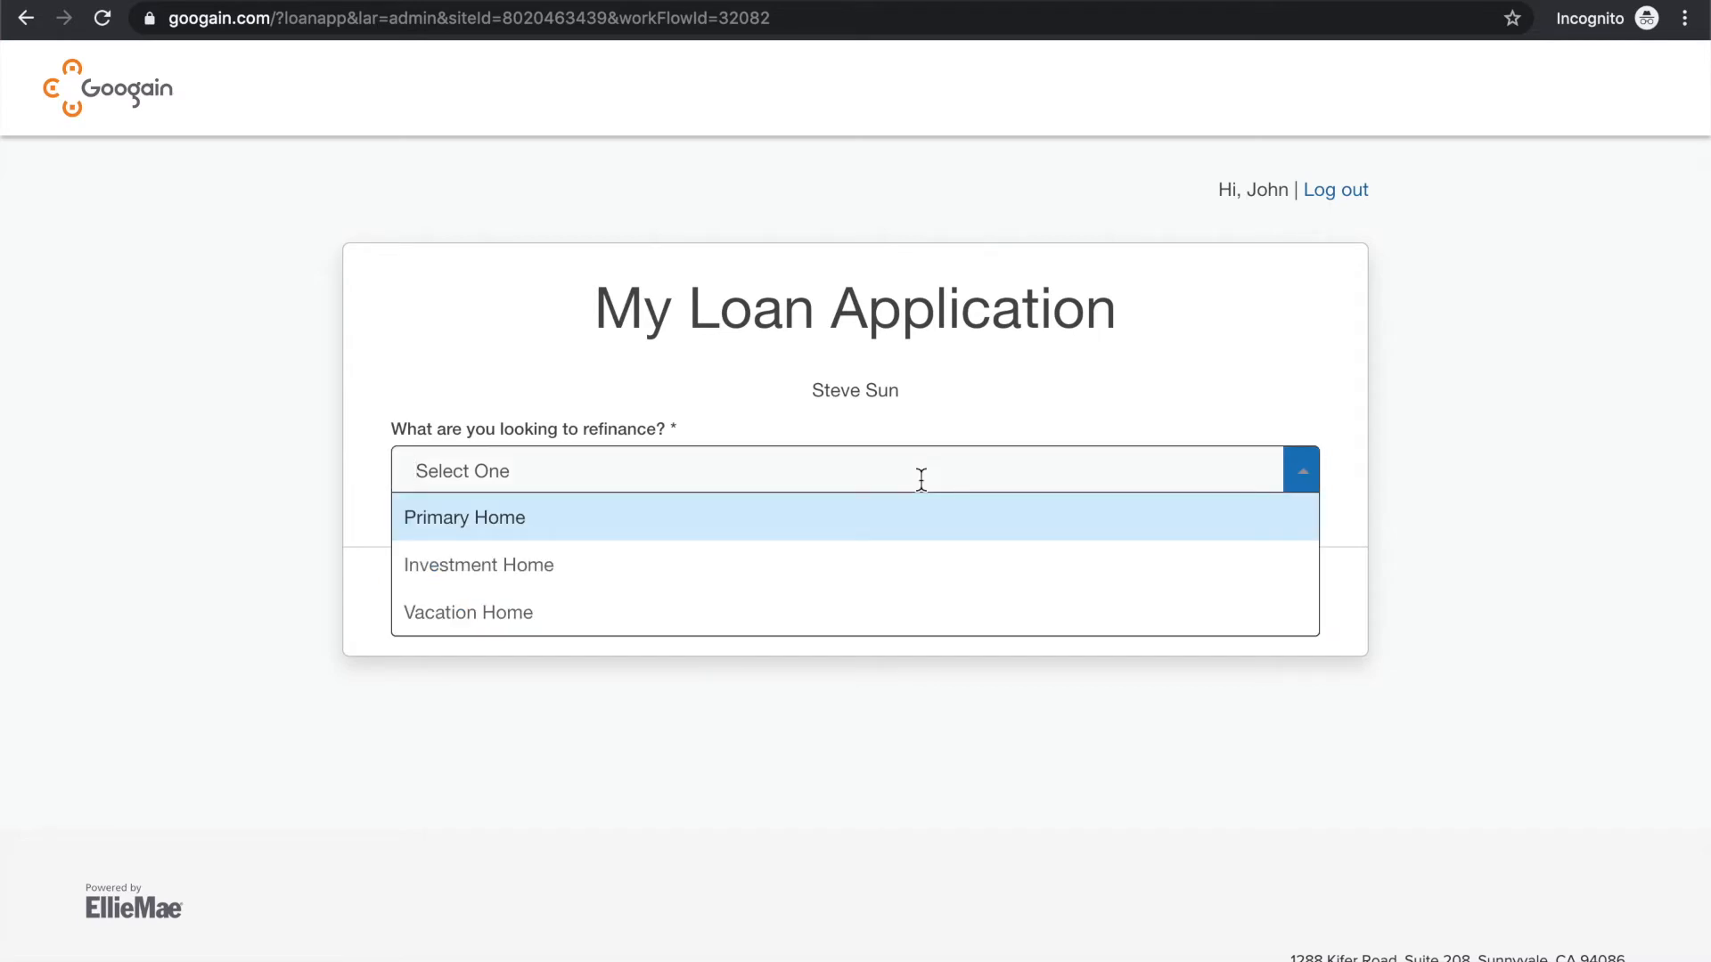
click(870, 519)
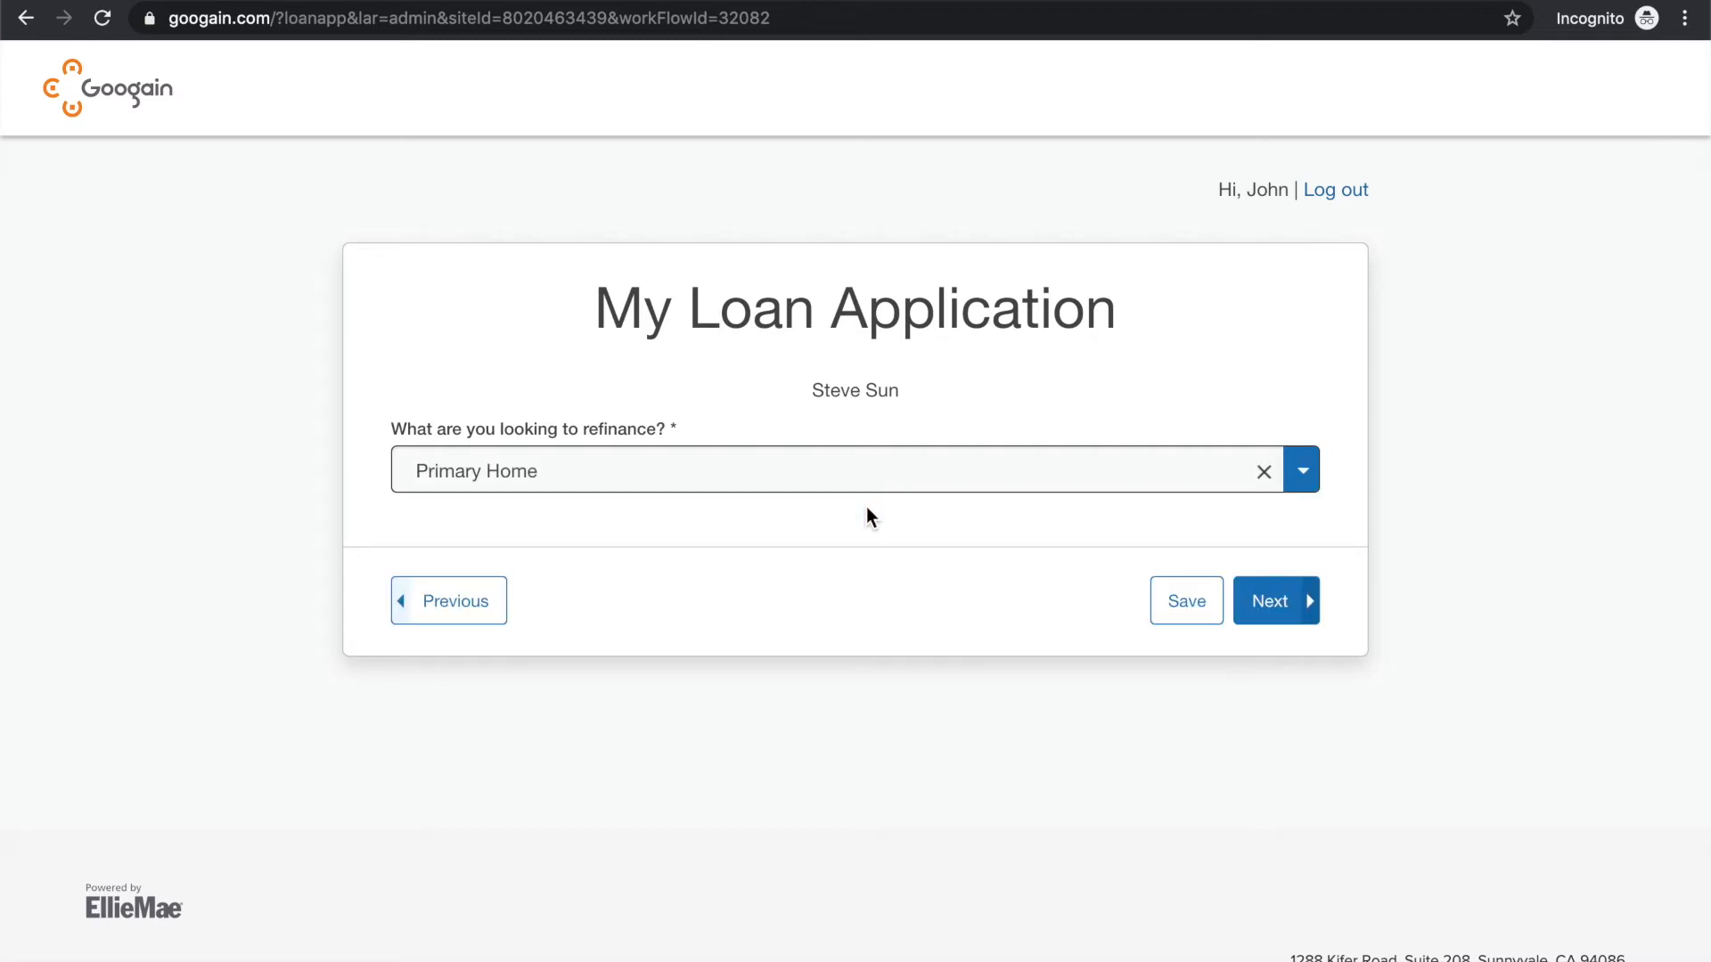
click(1268, 600)
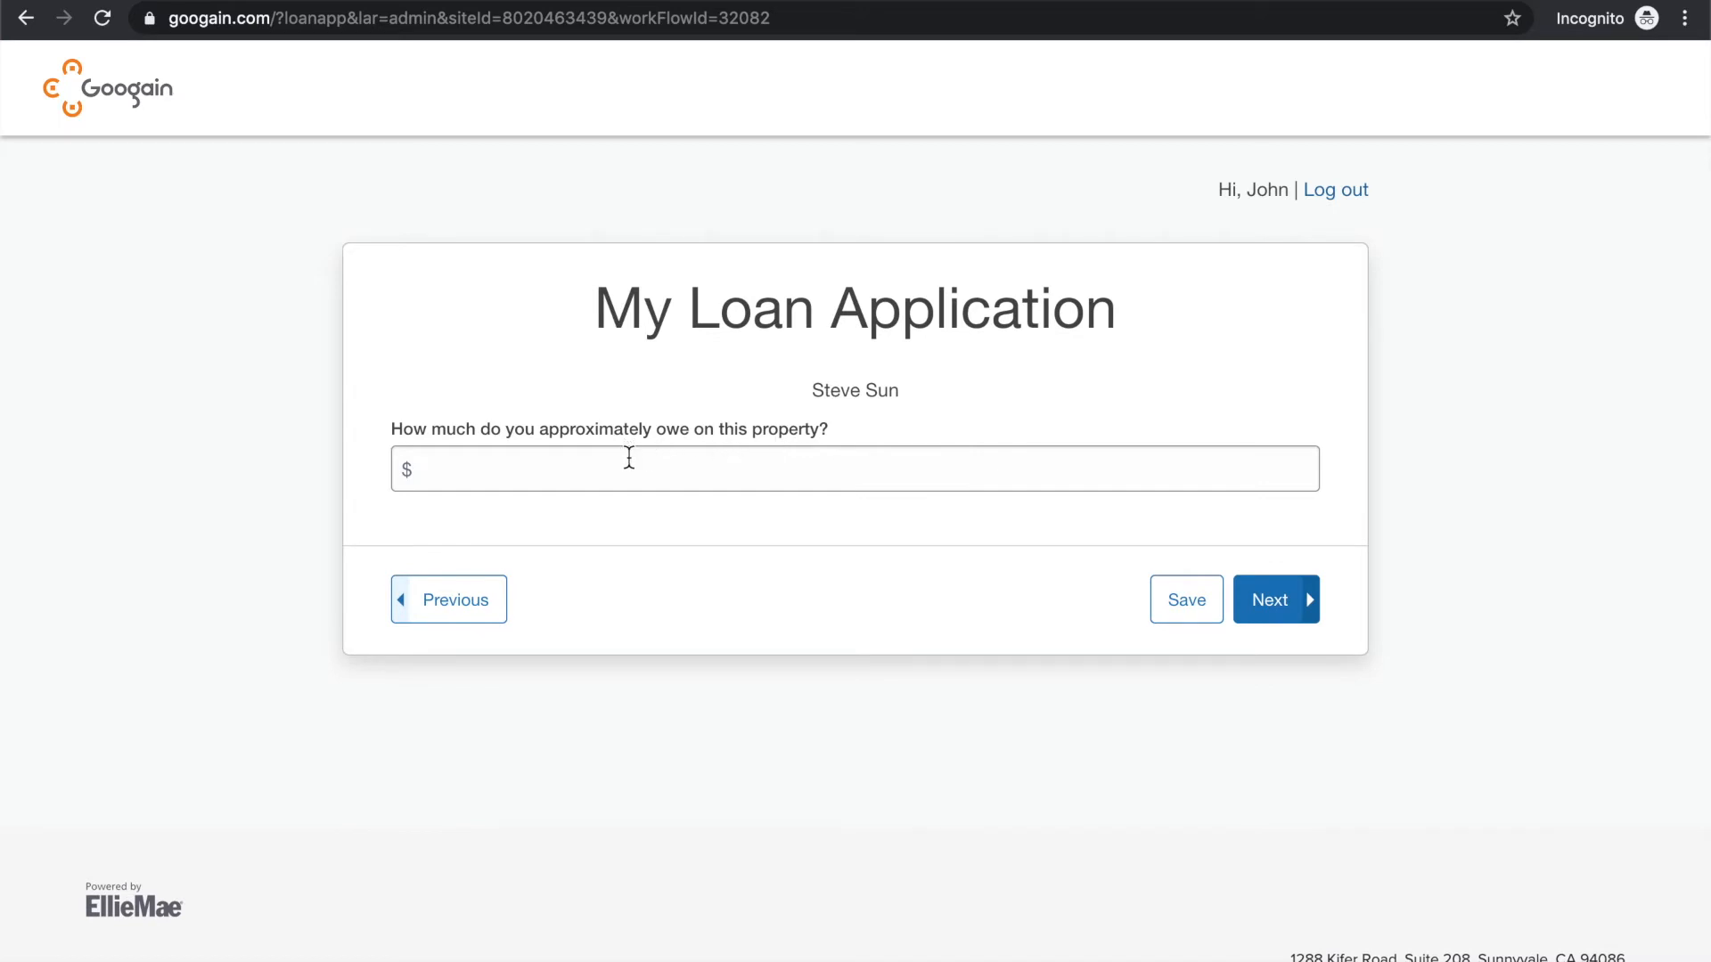
Enter $500,000 as the amount owed on the property and $1,000,000 as its worth, continuing past both questions
click(629, 458)
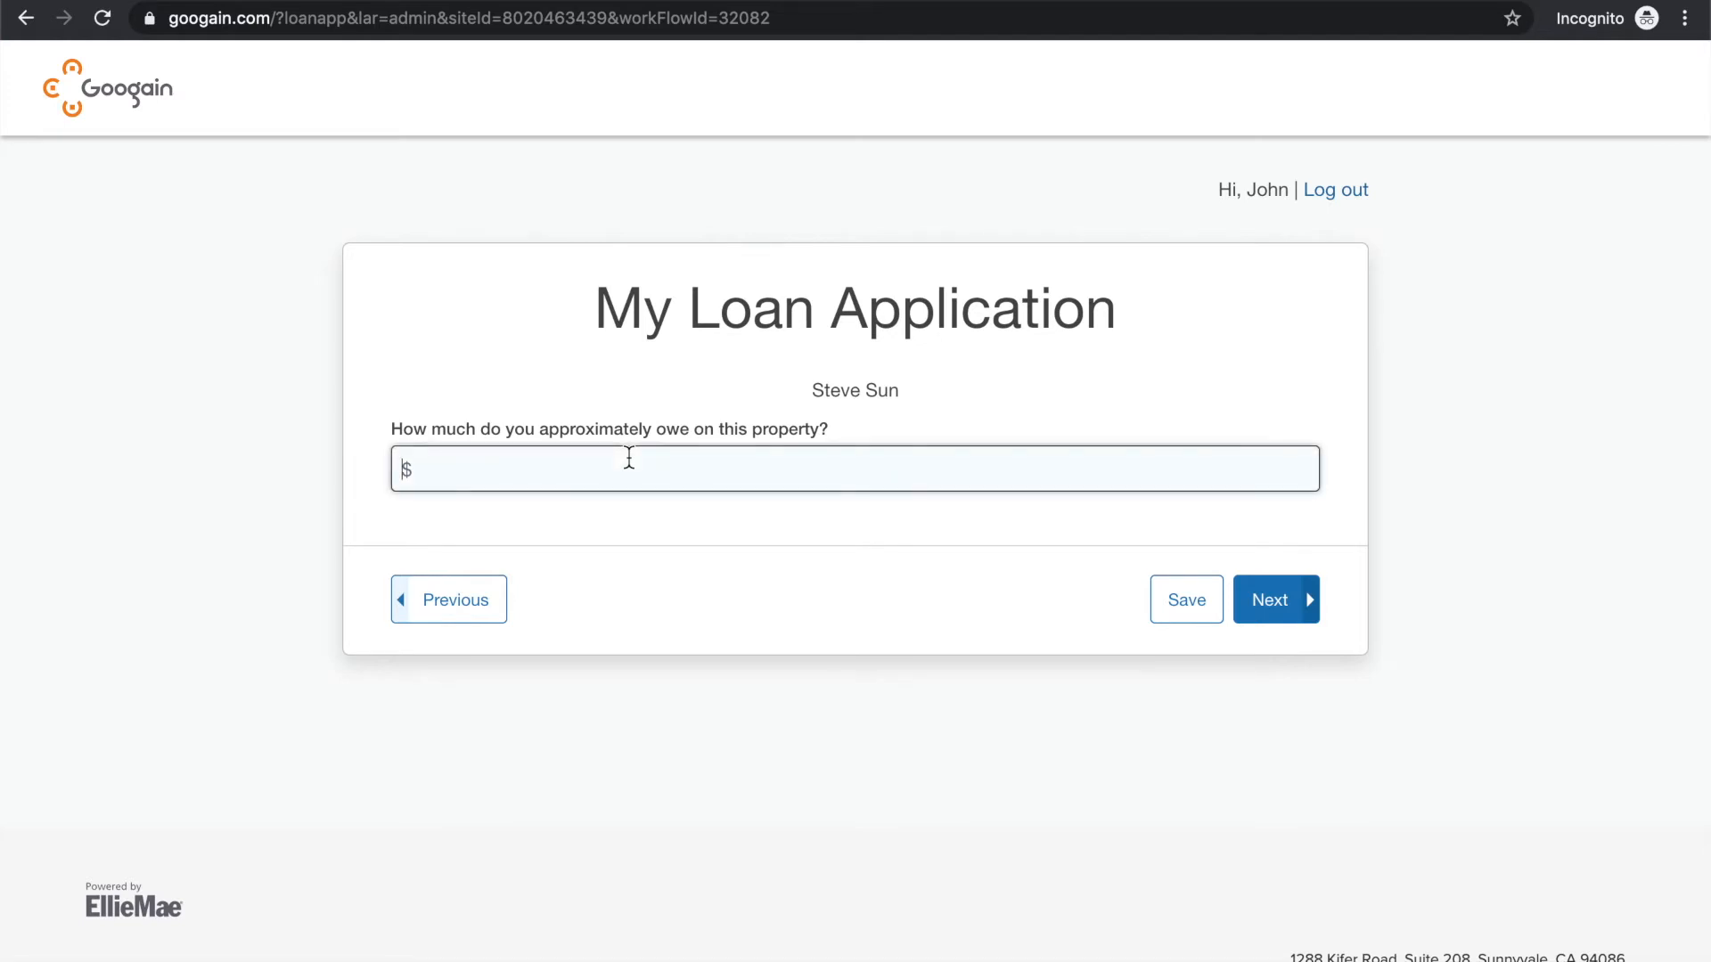
text(5000000)
click(1260, 597)
click(597, 477)
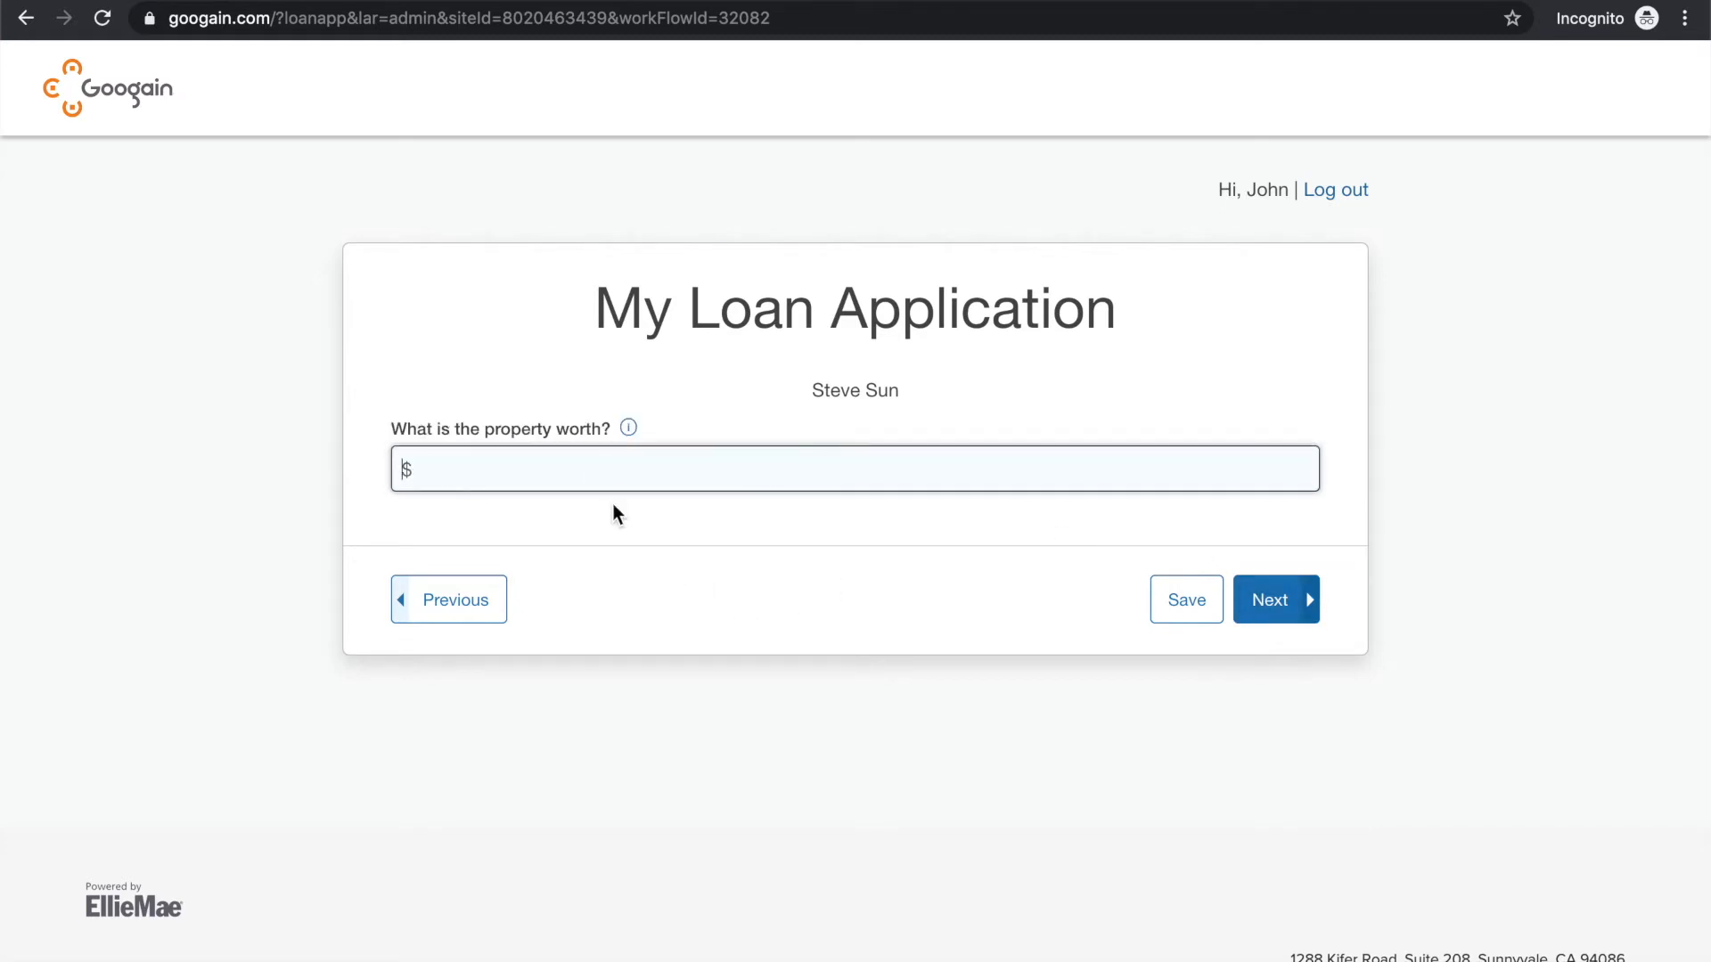
text(1,000,000)
click(1272, 599)
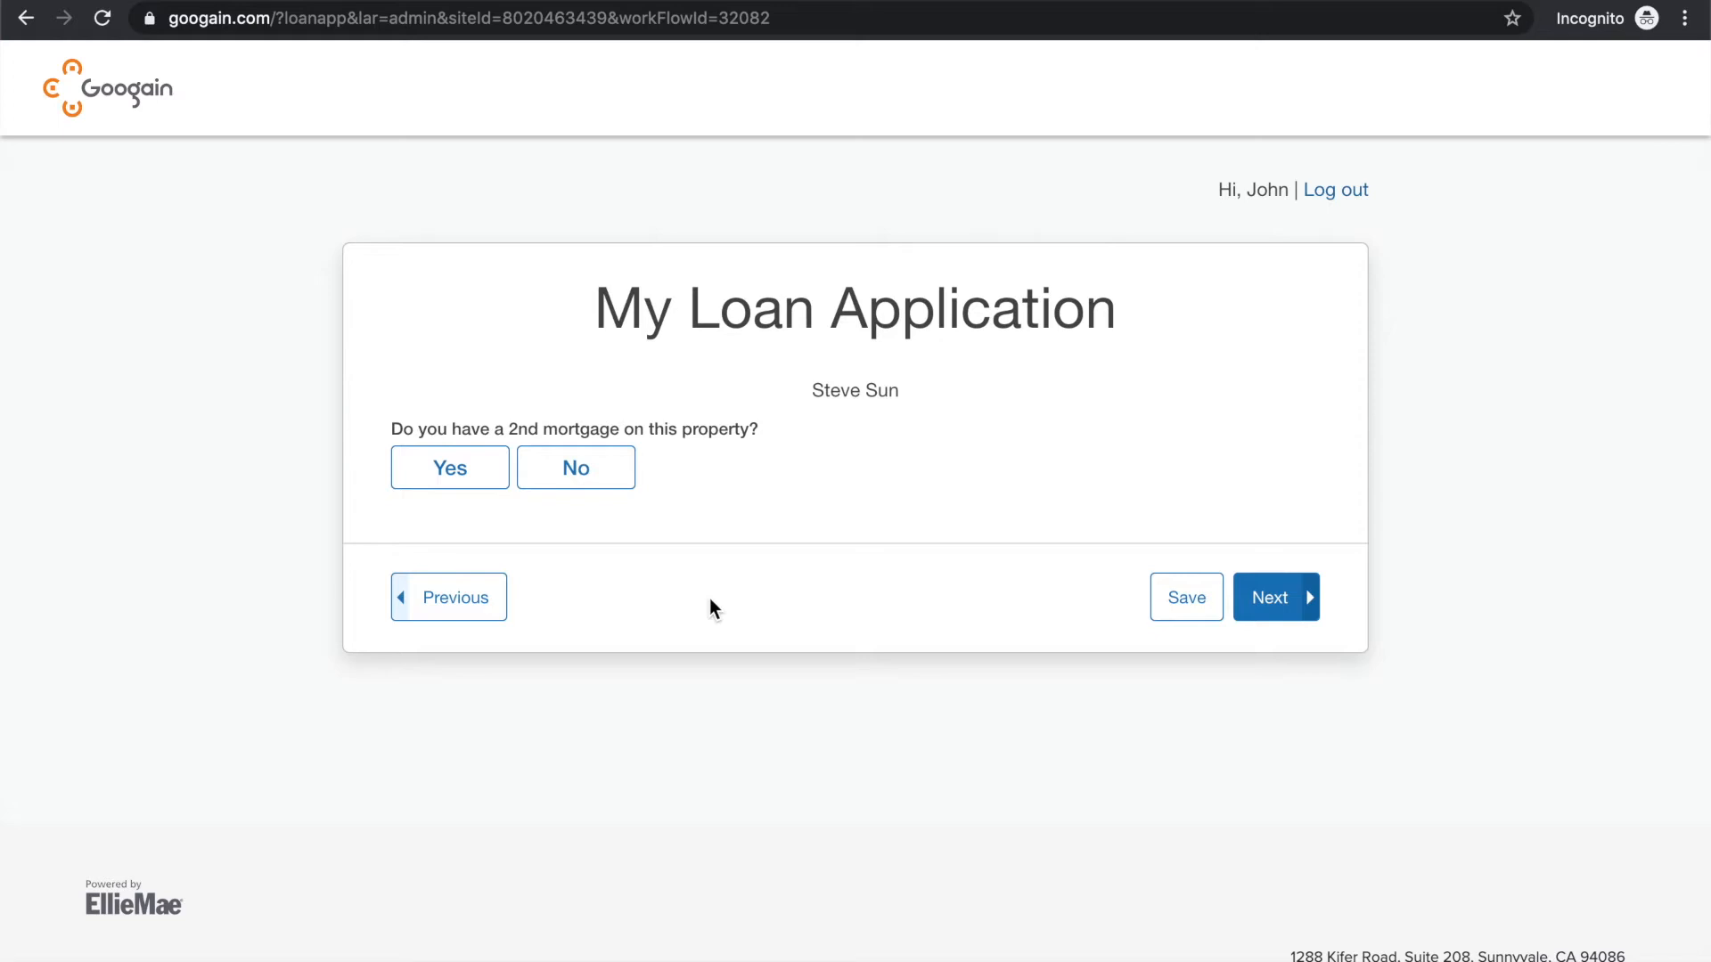
Answer No to having a 2nd mortgage, enter $500,000 as the amount to borrow, and continue
click(576, 468)
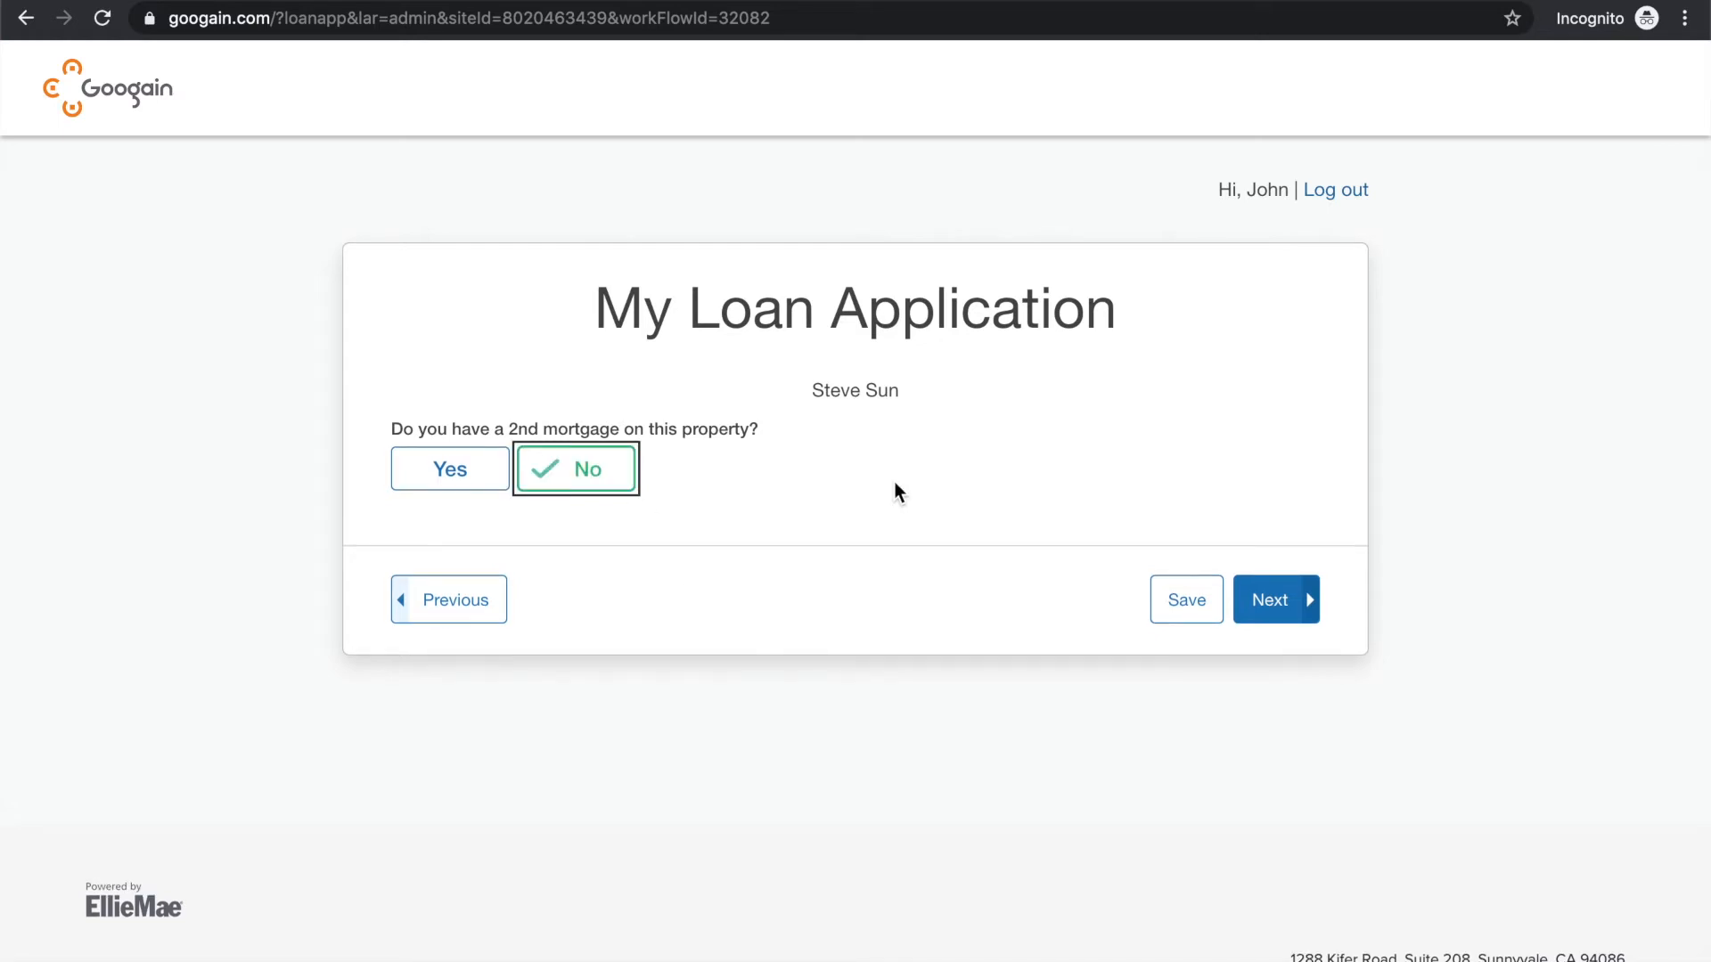
click(868, 487)
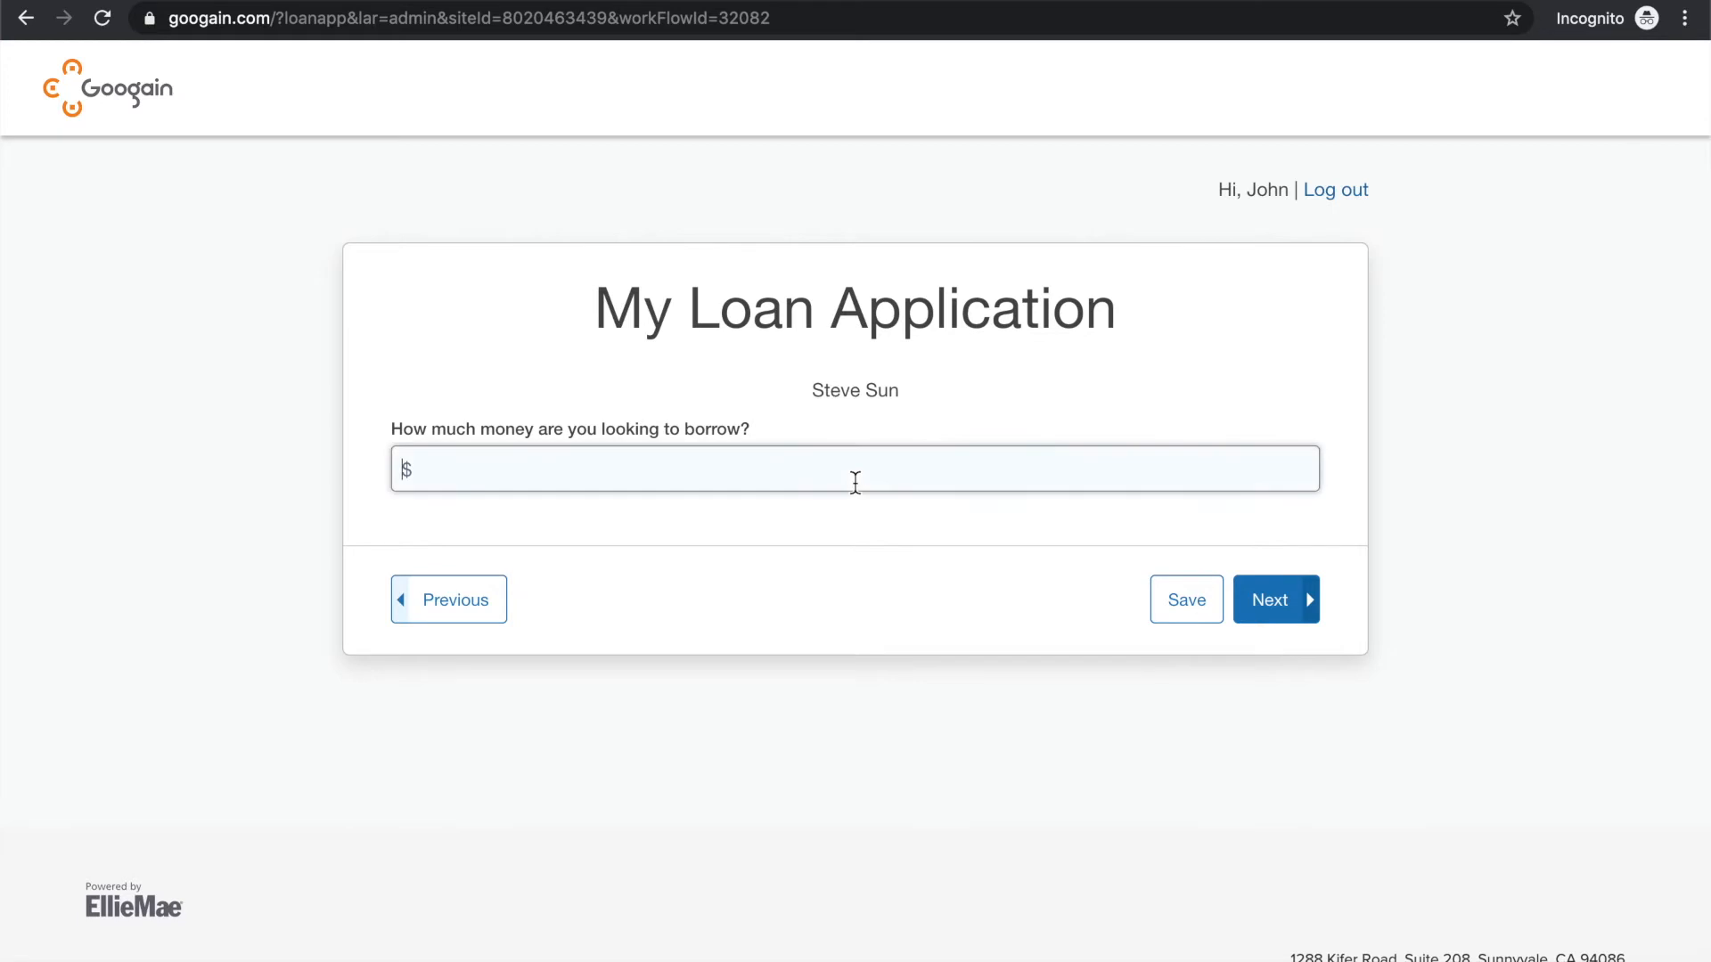
text(5000000)
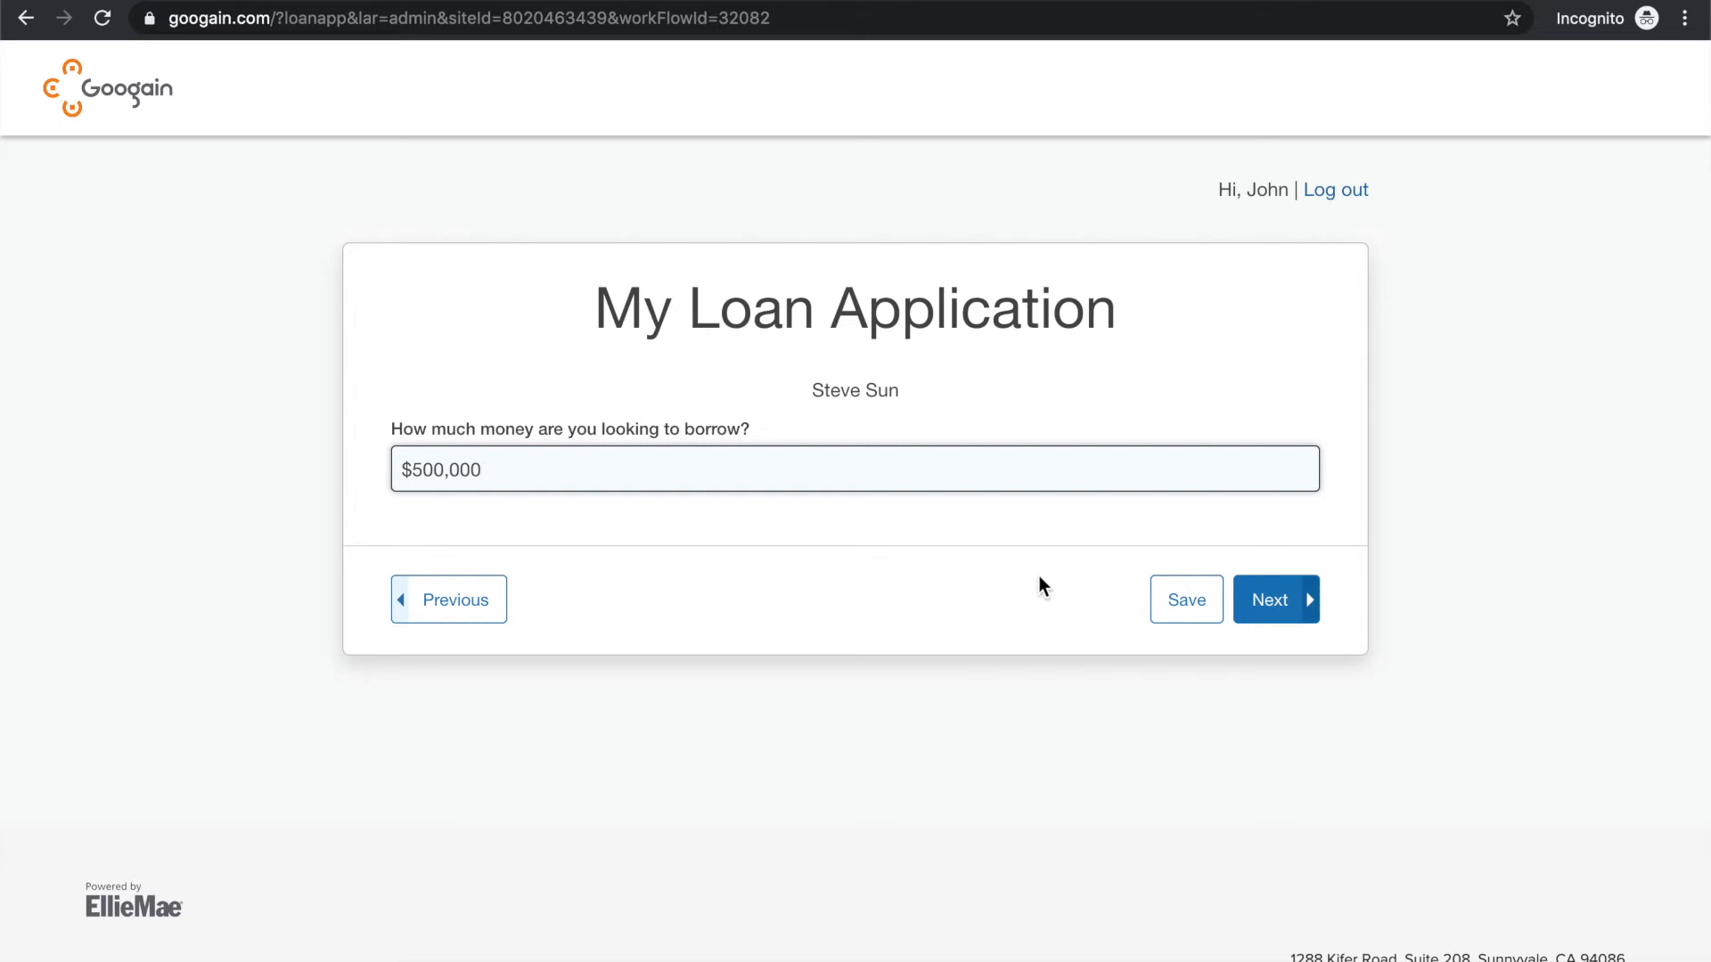
click(1297, 600)
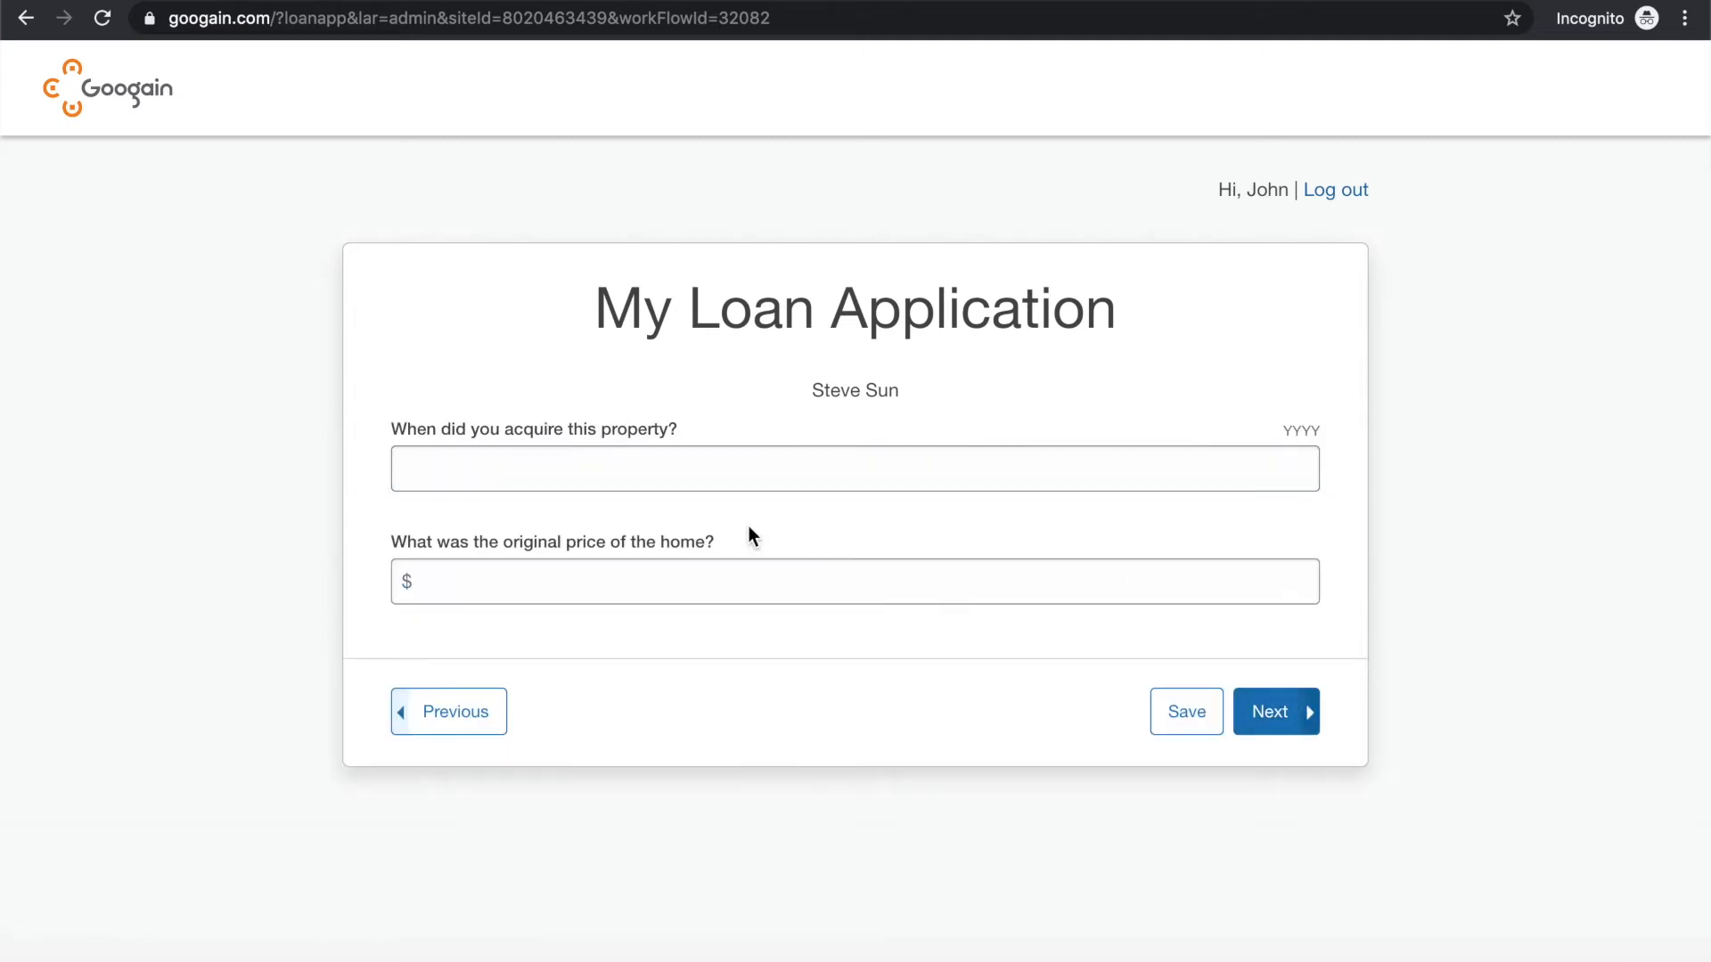
Enter 2014 as the year the property was acquired and $600,000 as its original price, and continue
click(687, 473)
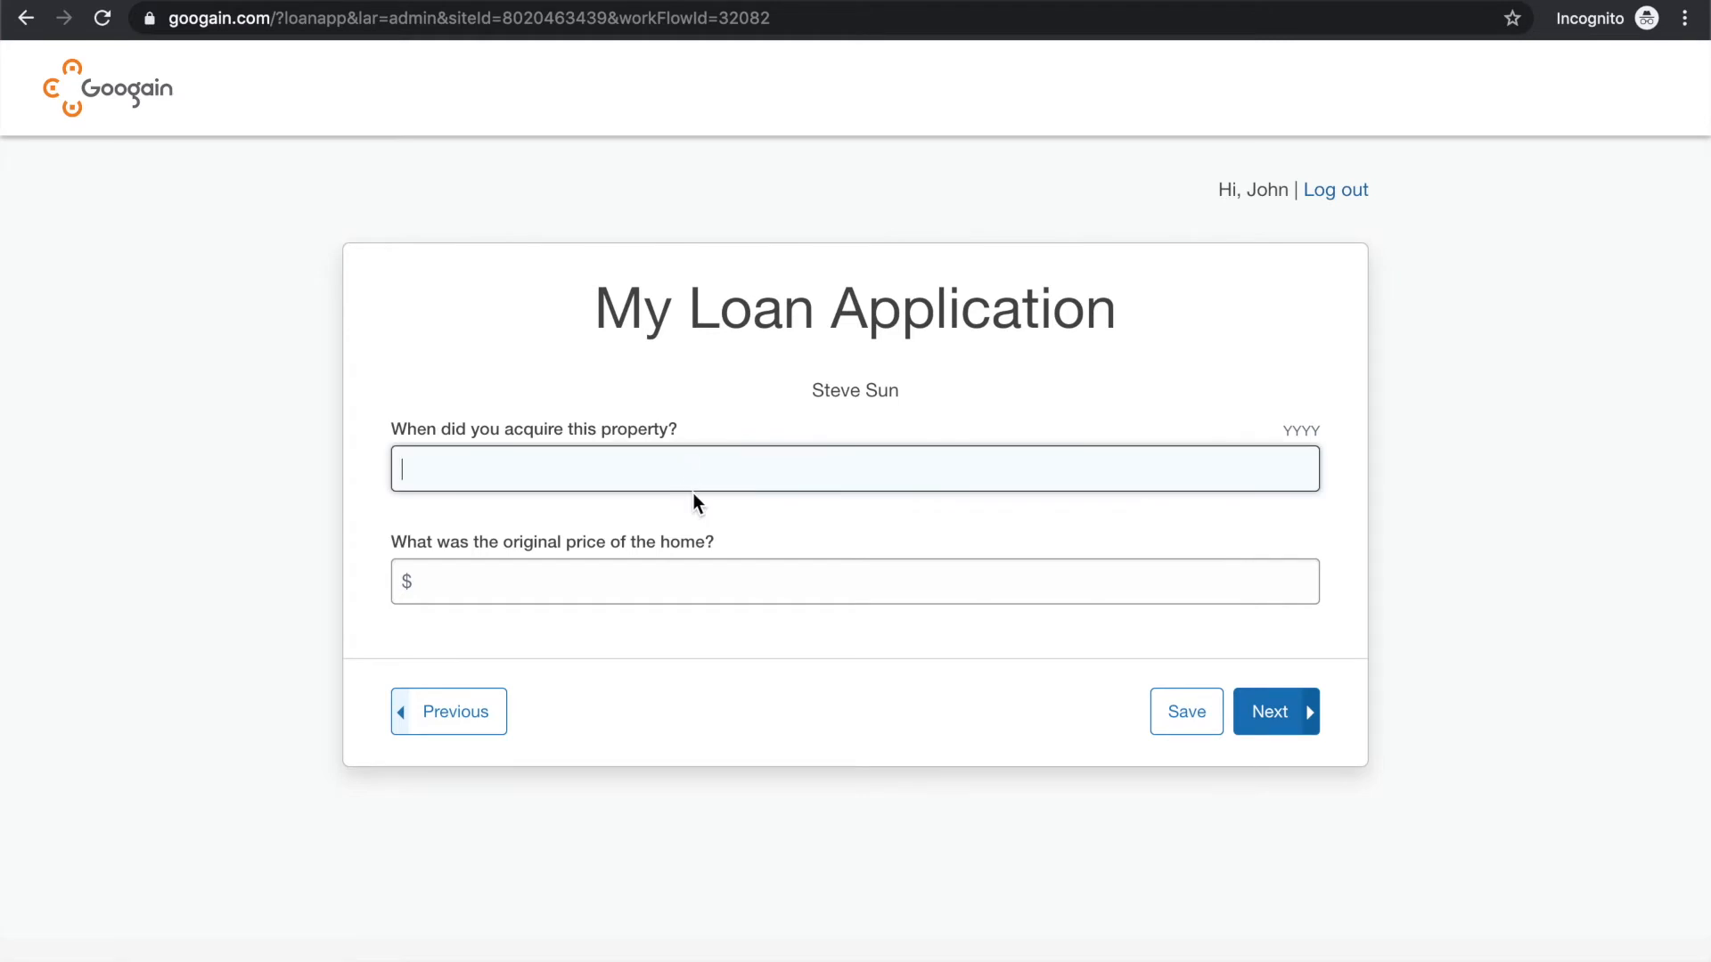
text(2024)
key(BackSpace)
key(BackSpace)
text(14)
click(556, 585)
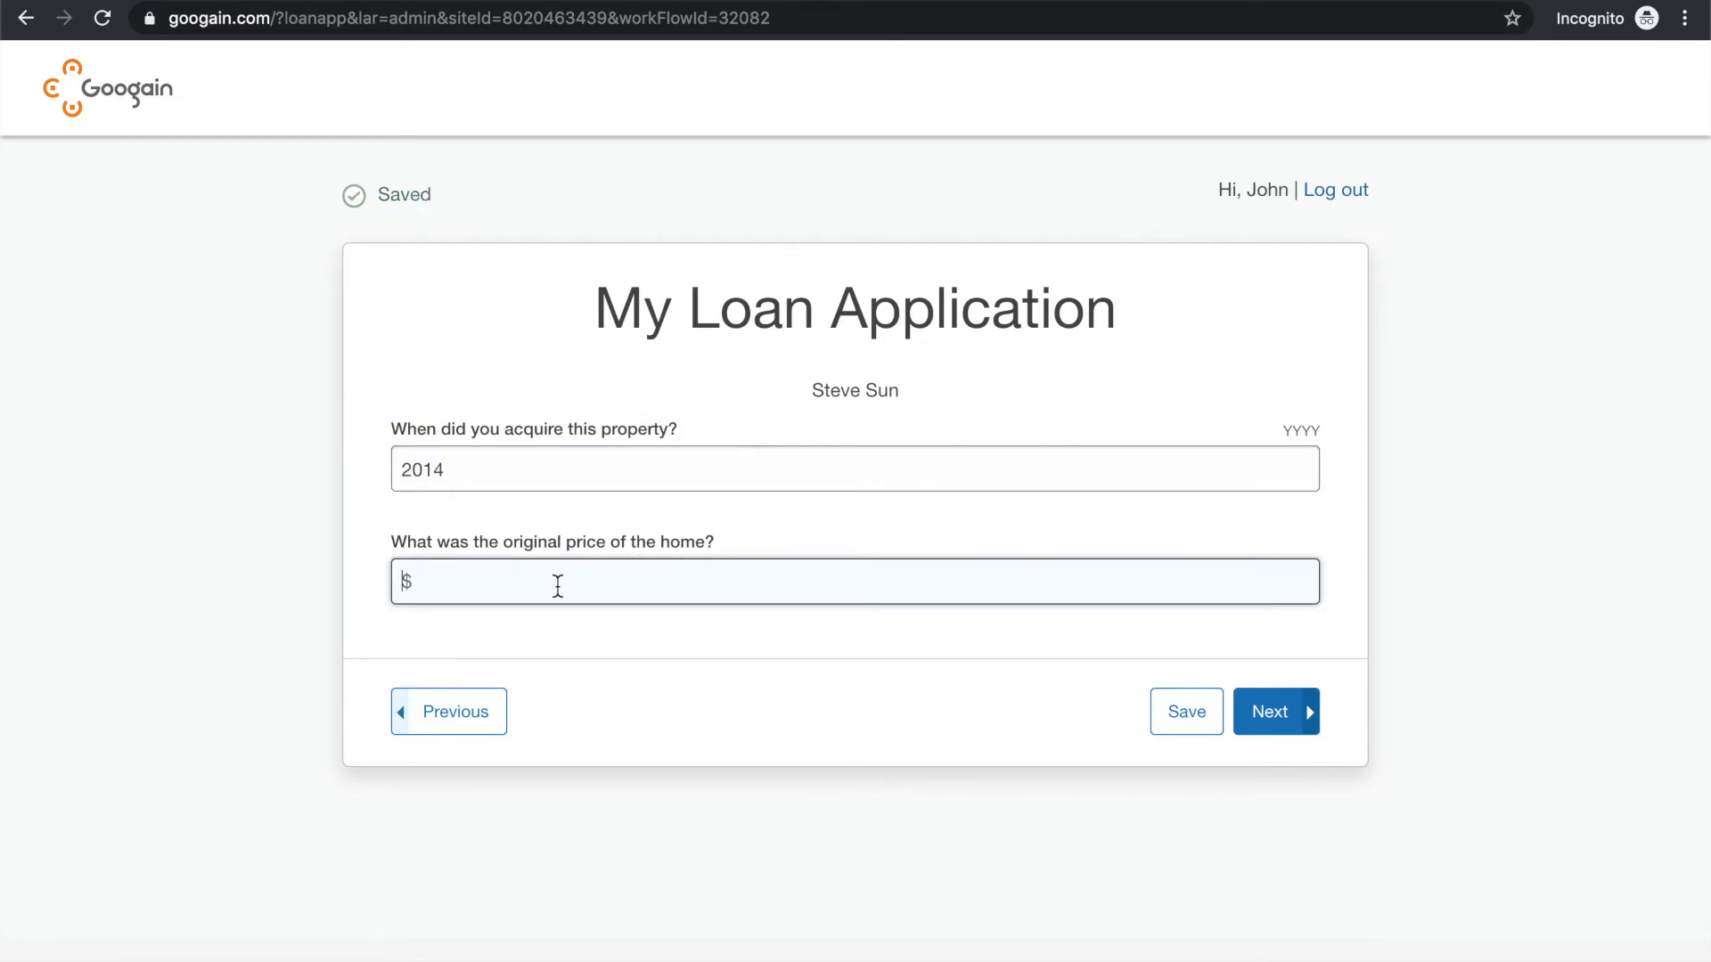
text(6000000)
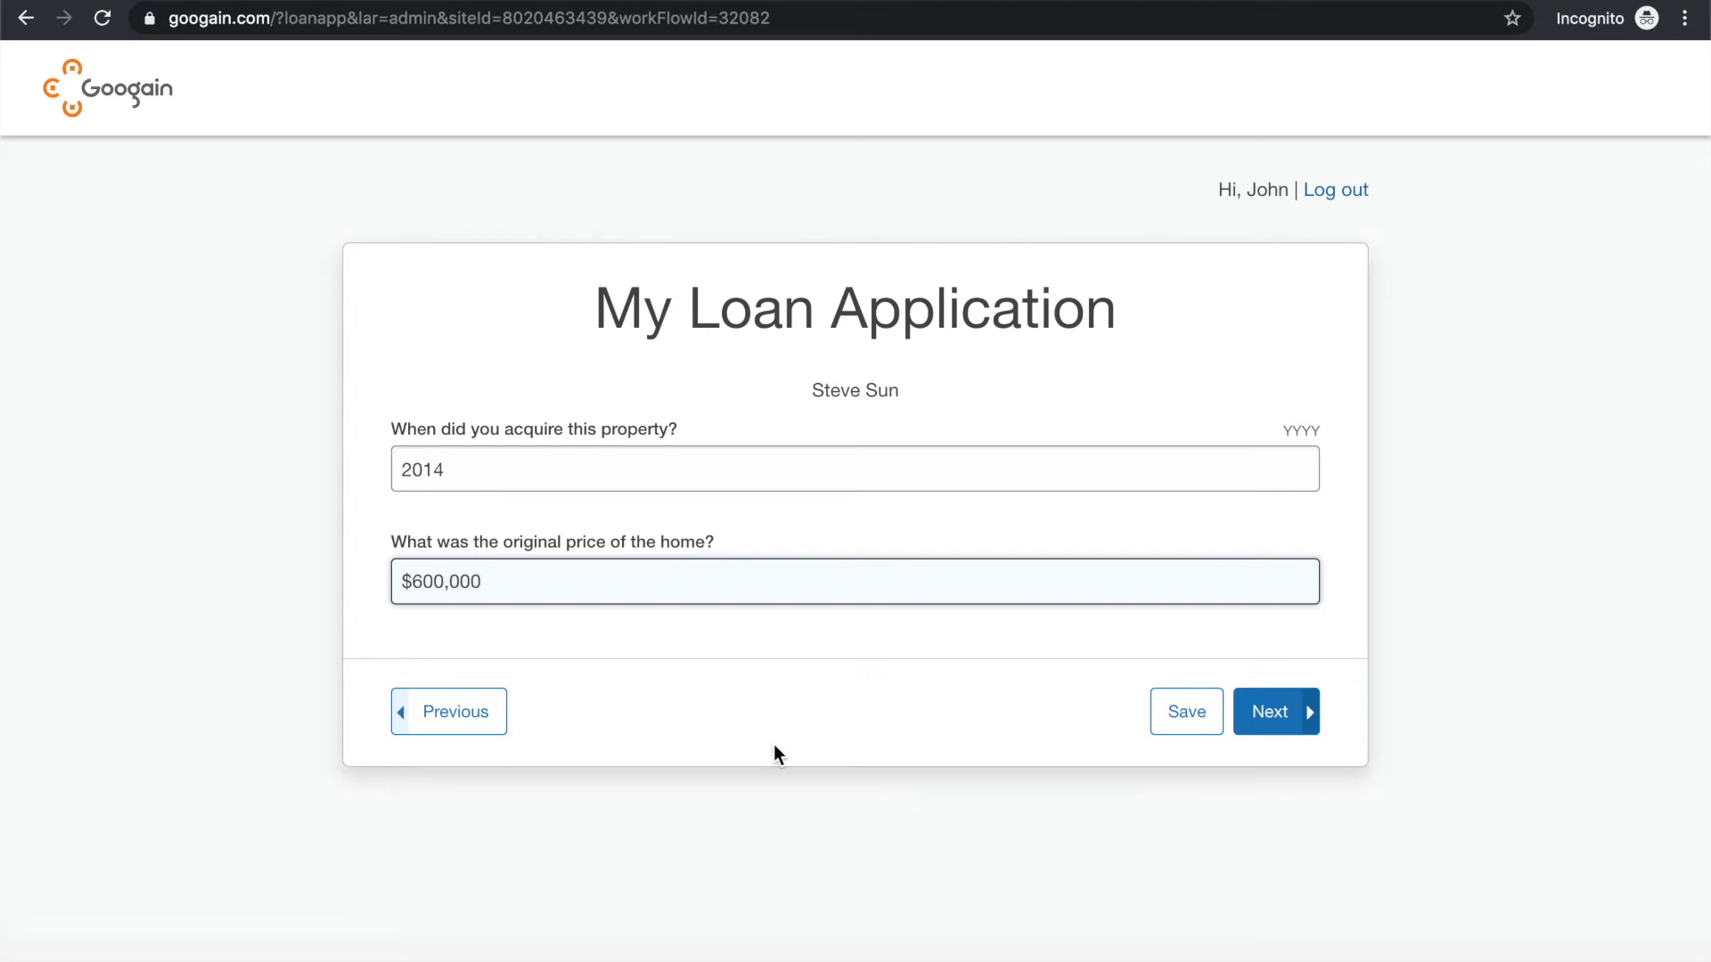
click(927, 698)
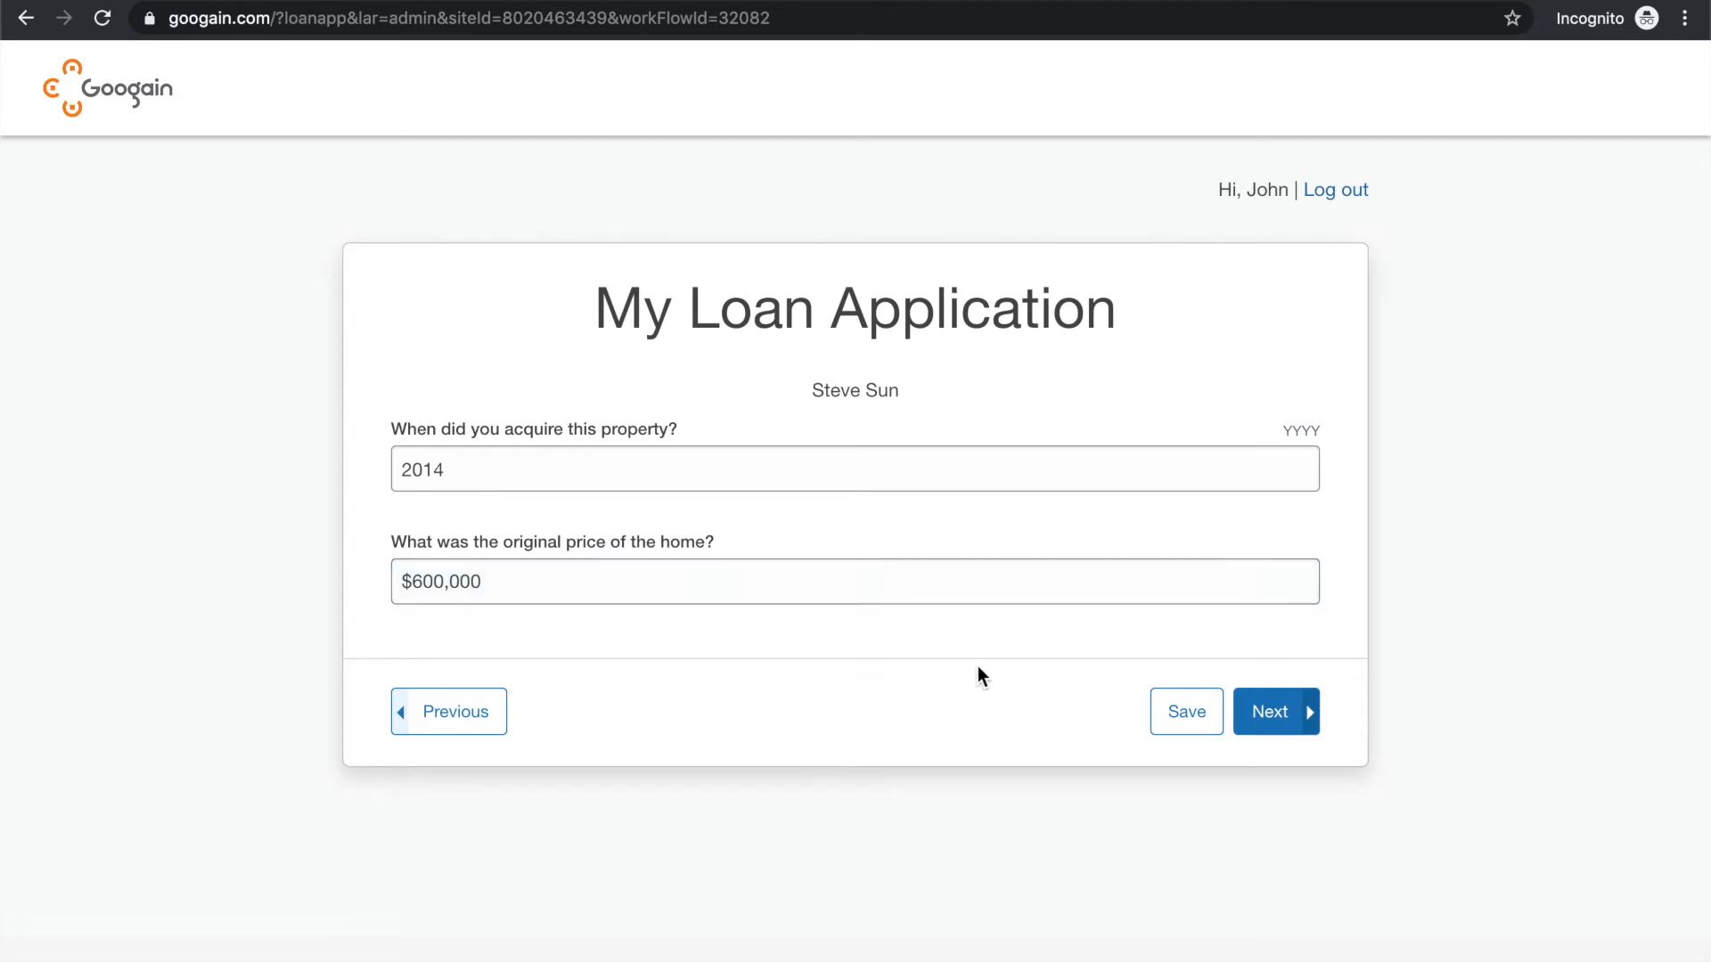
click(1265, 712)
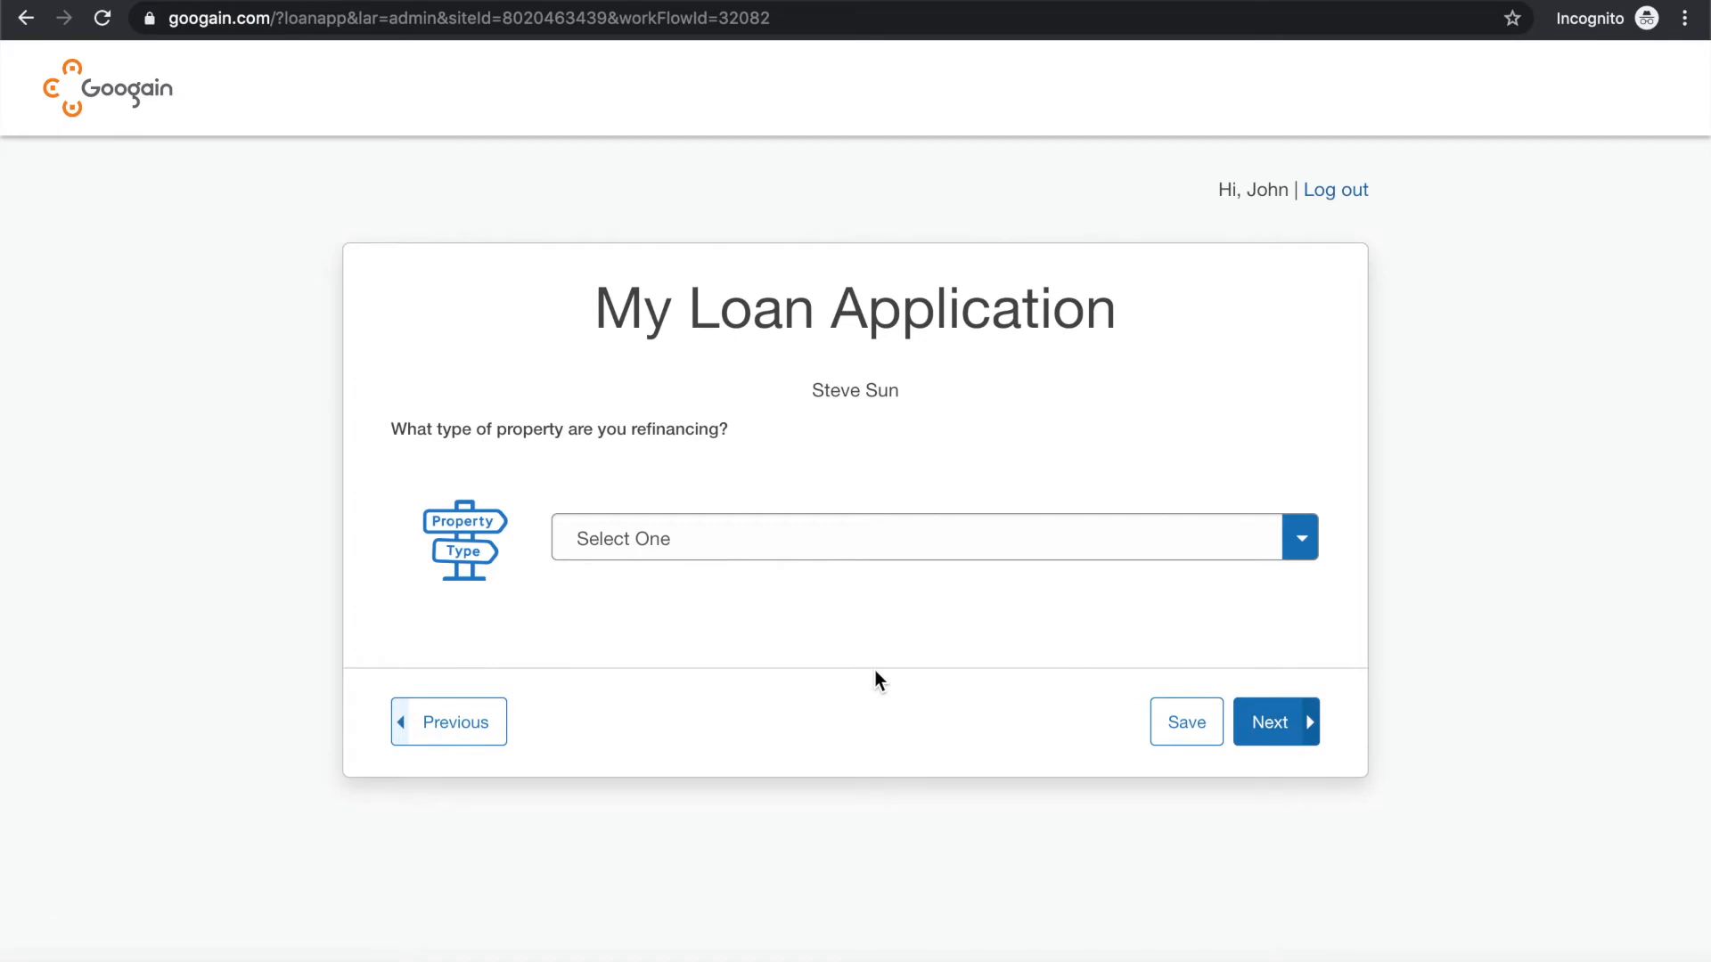
Set the type of property being refinanced to Single Family Residence and continue
click(819, 537)
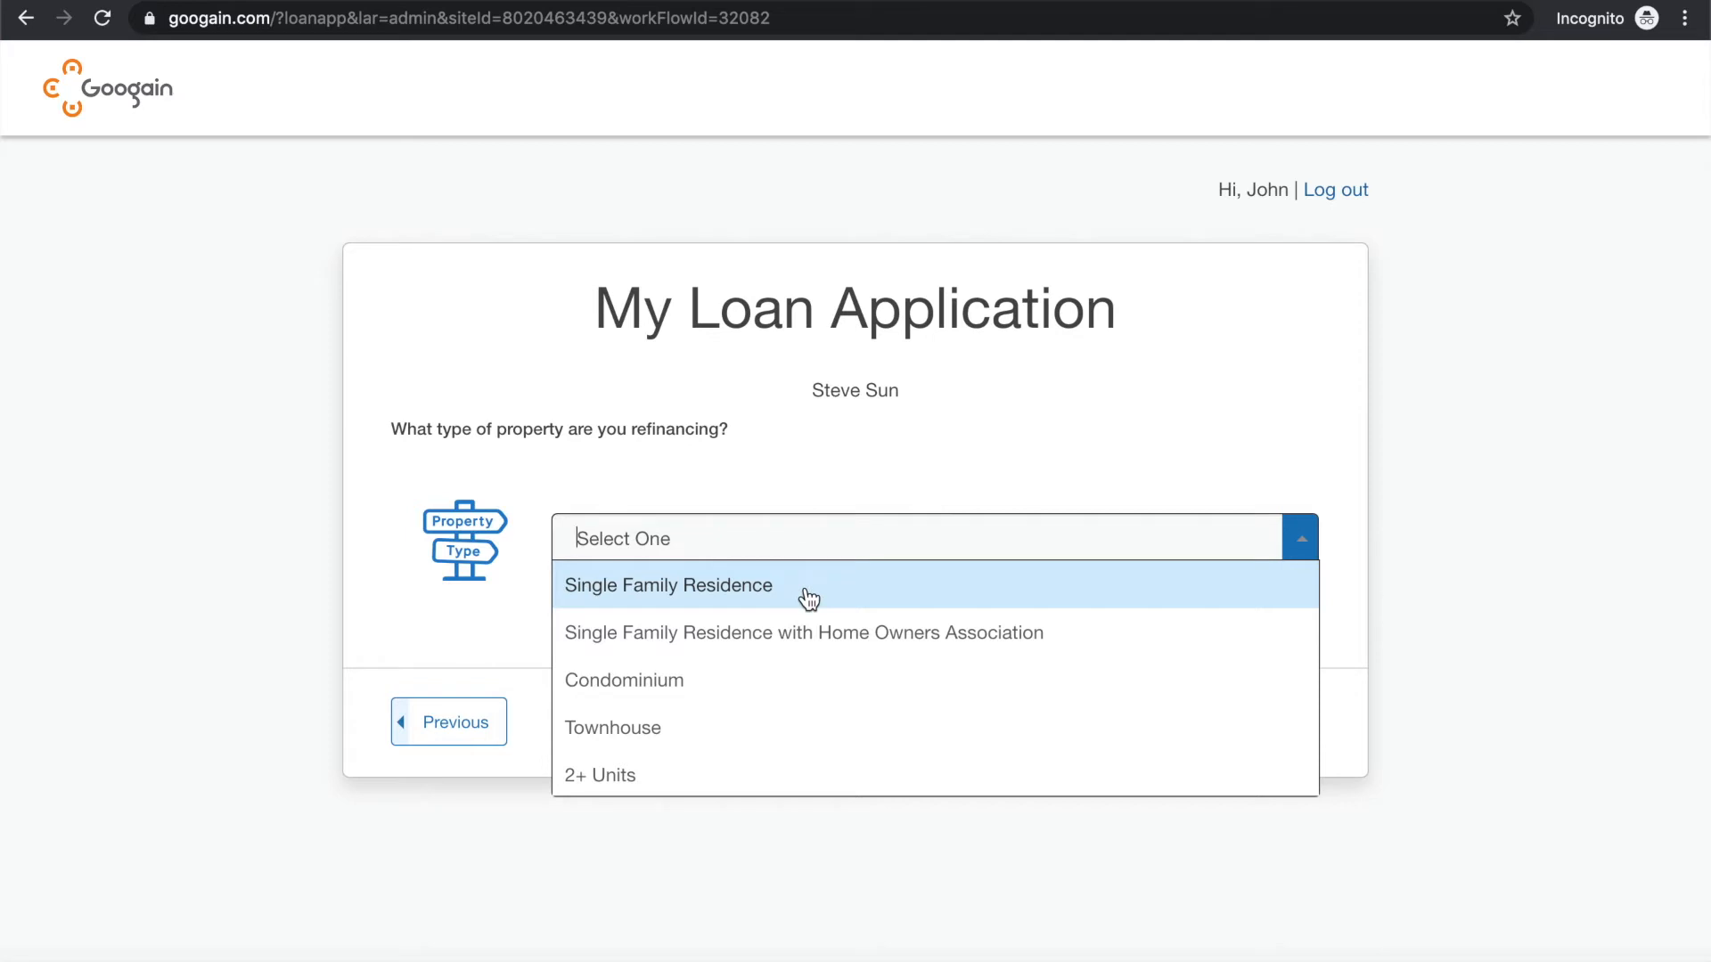
click(808, 599)
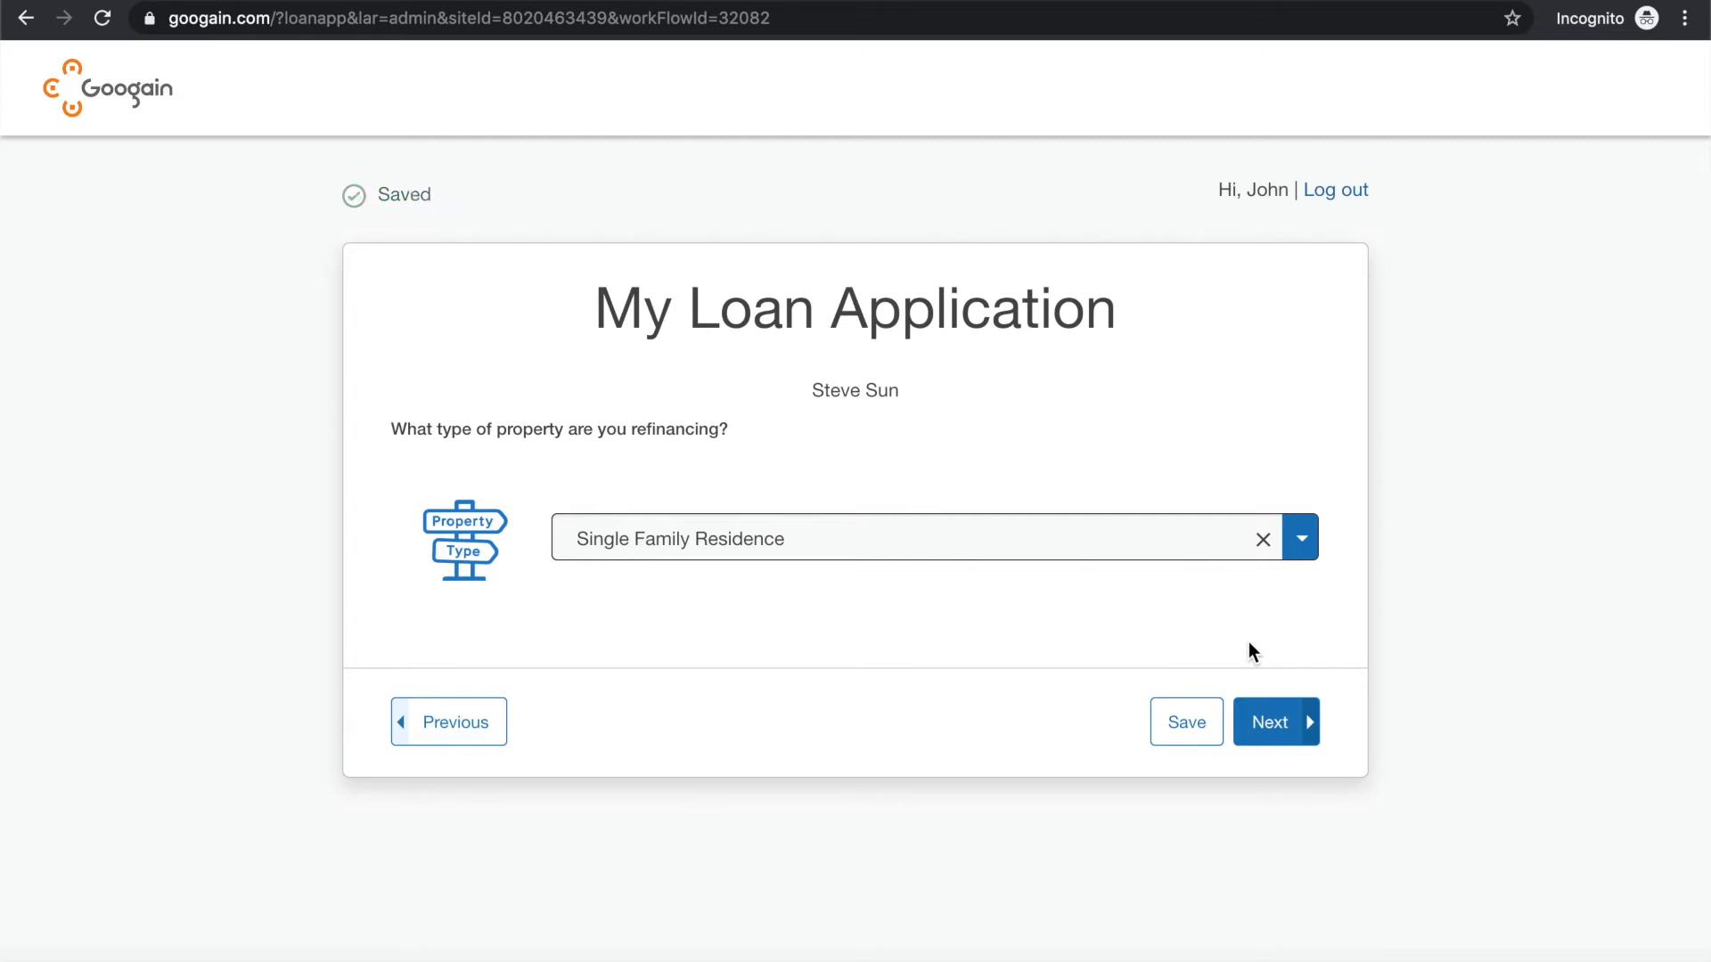
click(1141, 535)
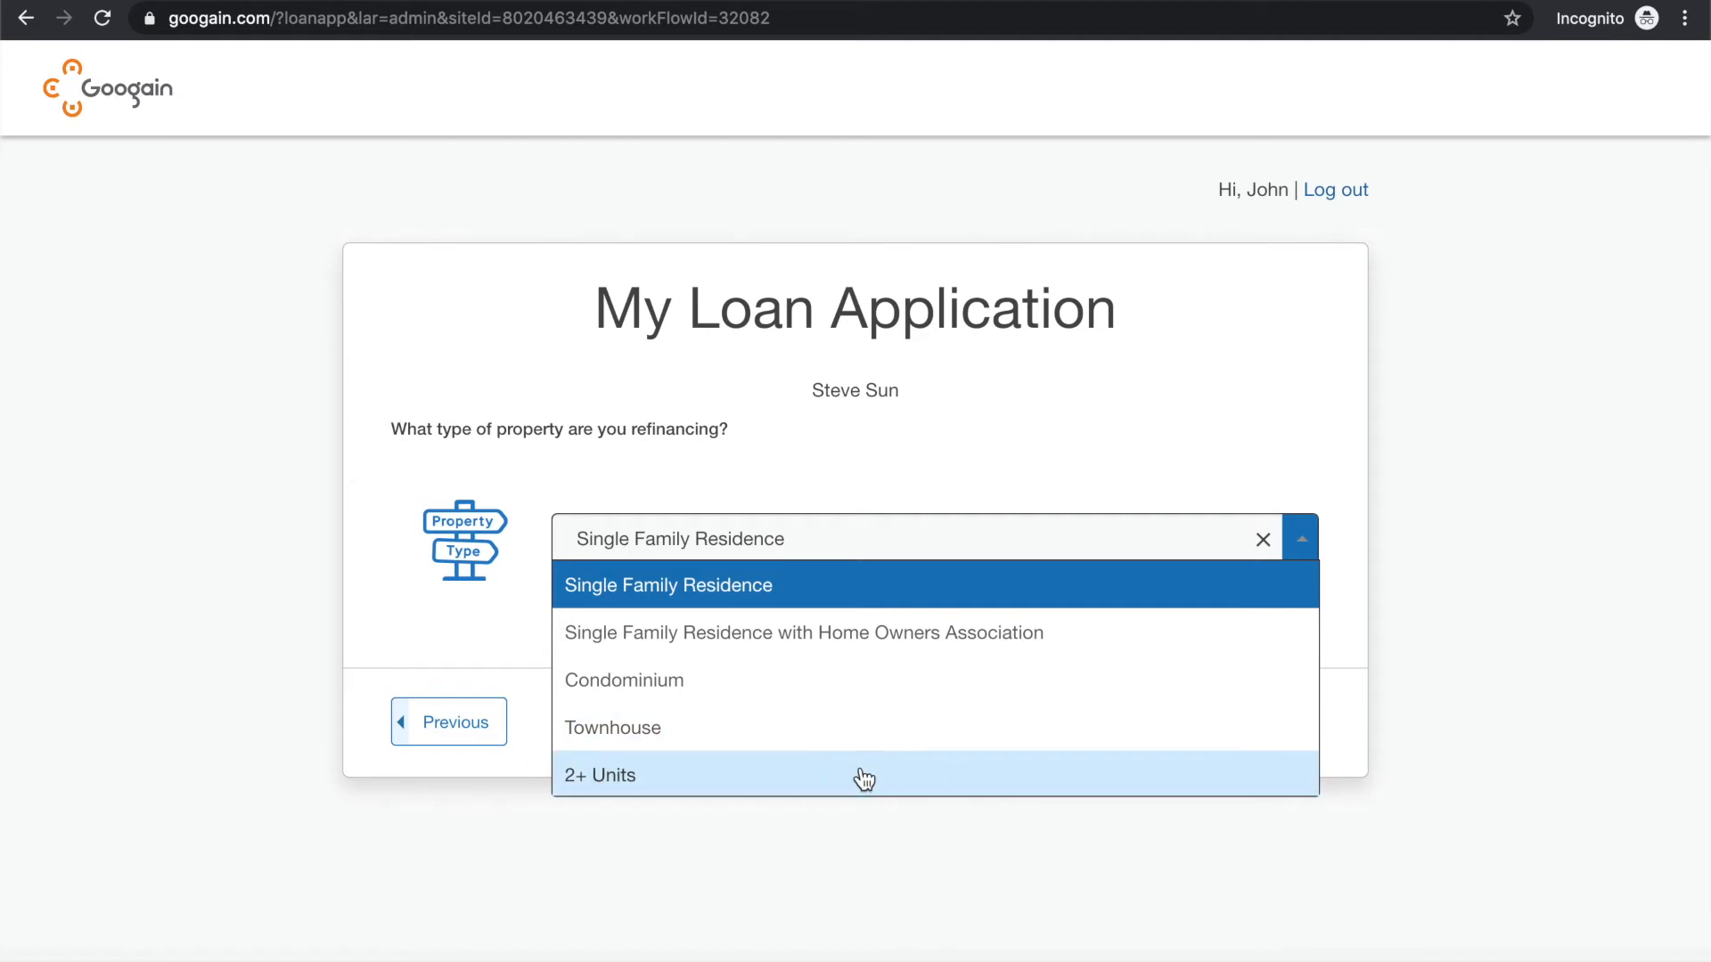
click(1341, 554)
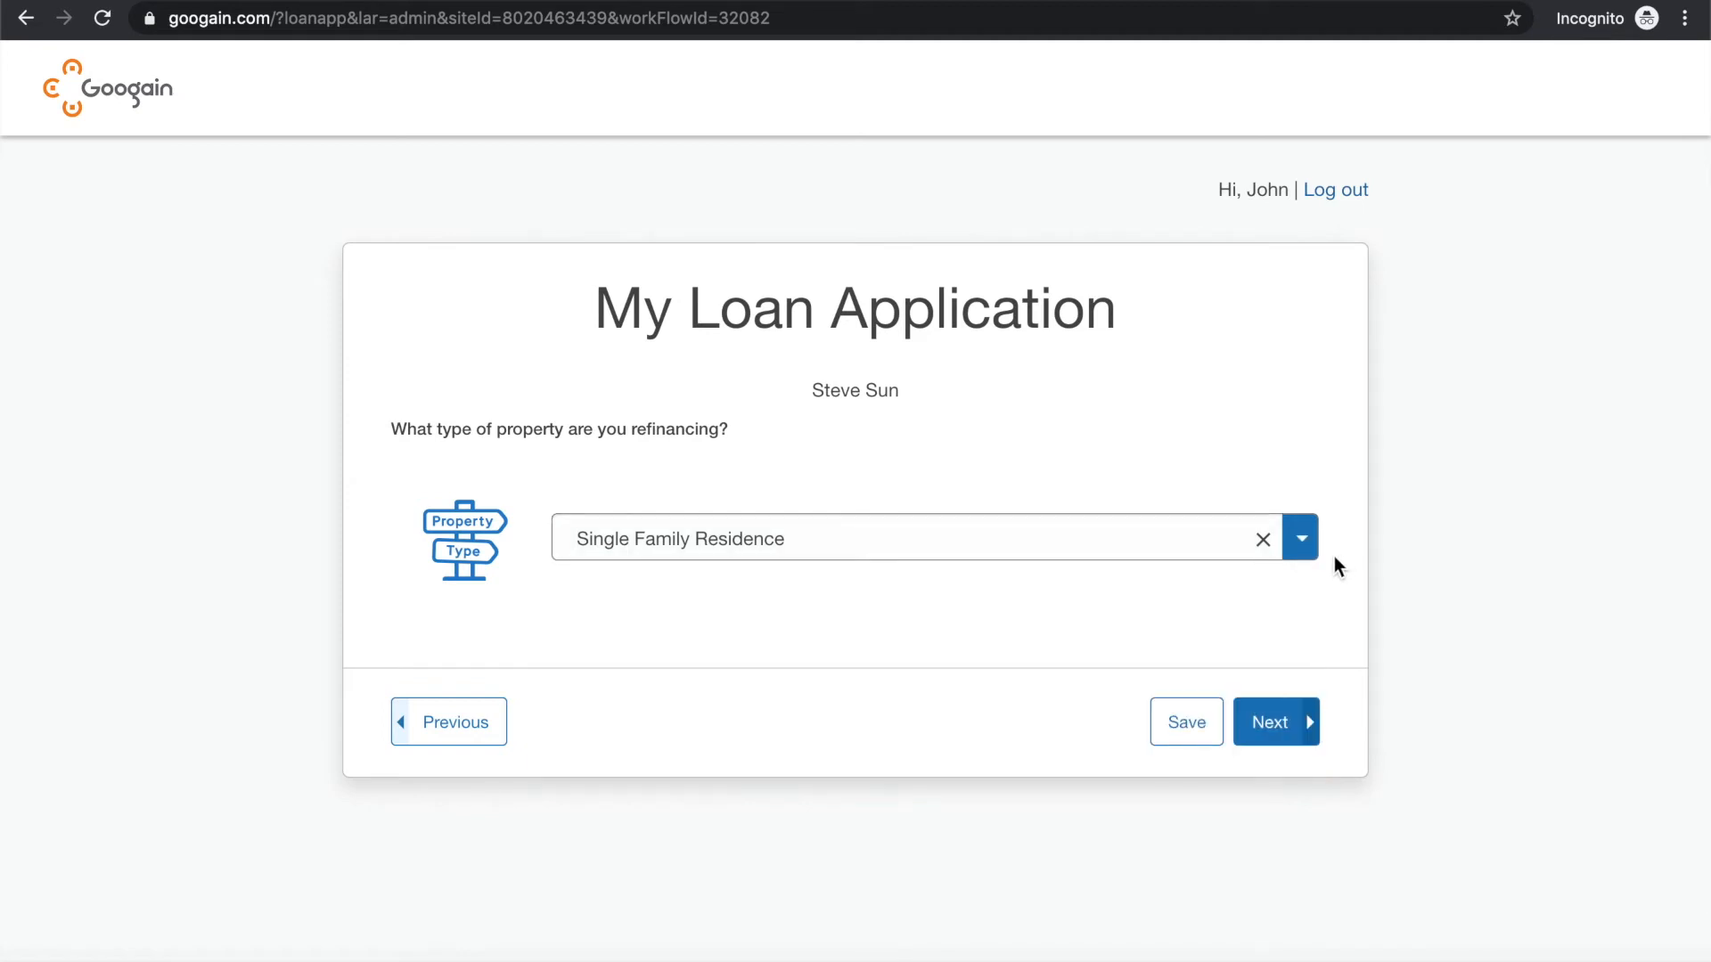
click(1264, 721)
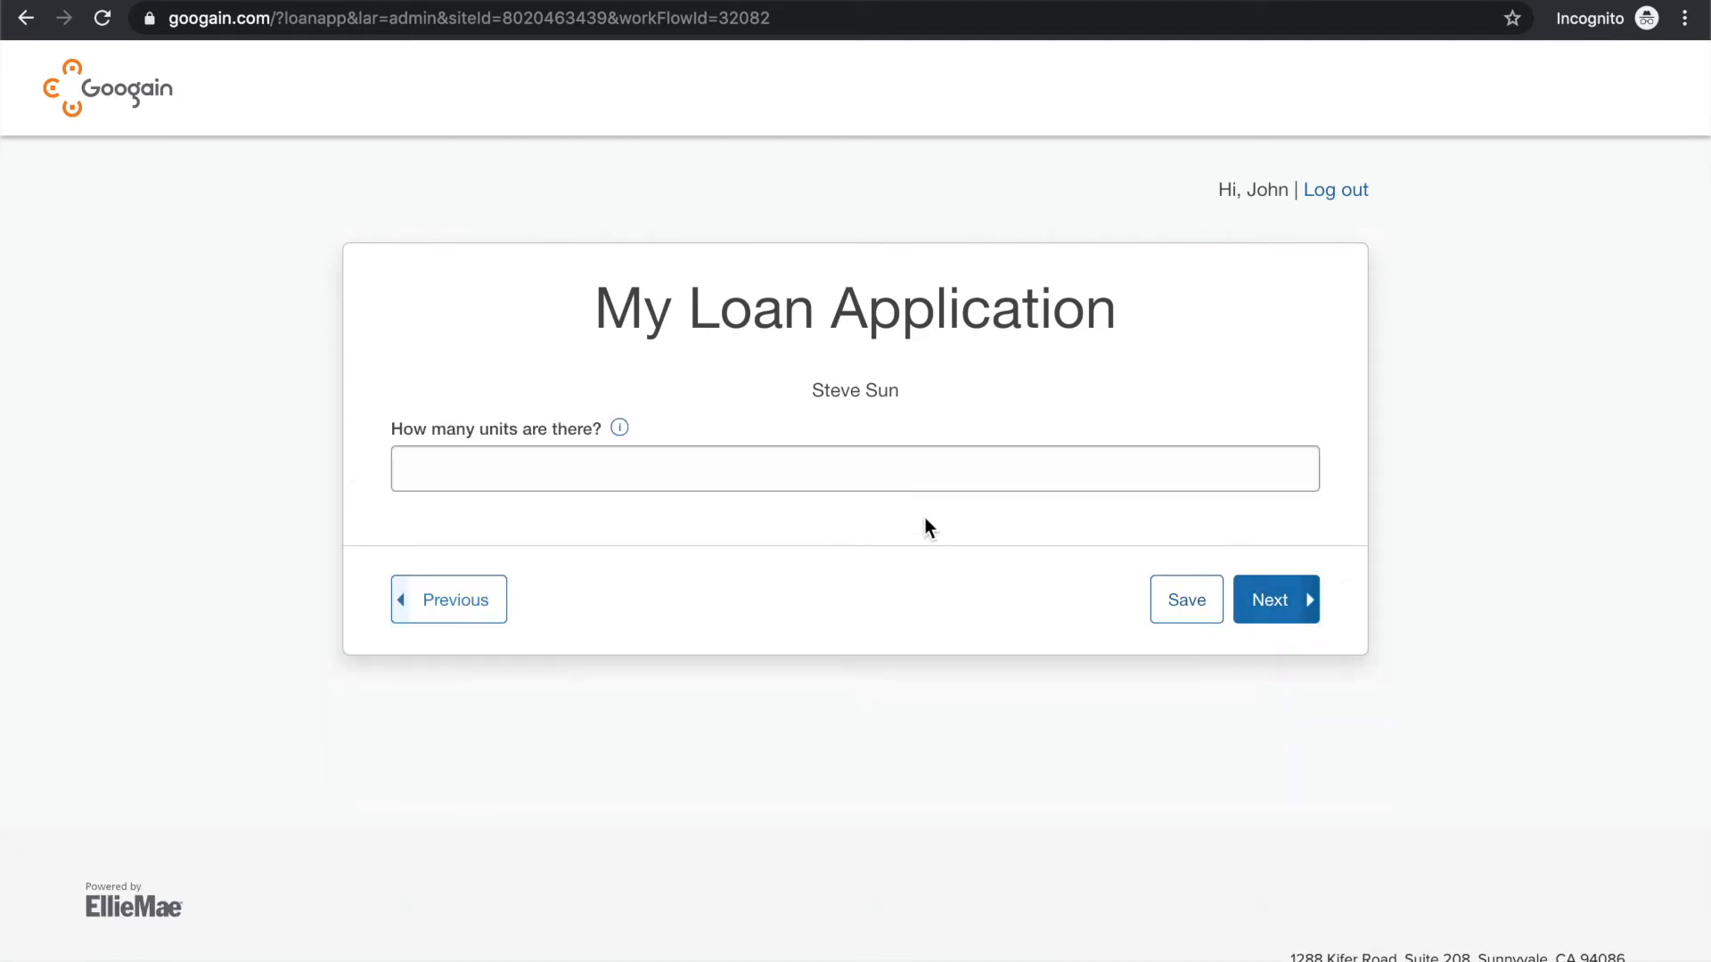
Enter 1 as the number of units in the property and continue
click(779, 483)
text(1)
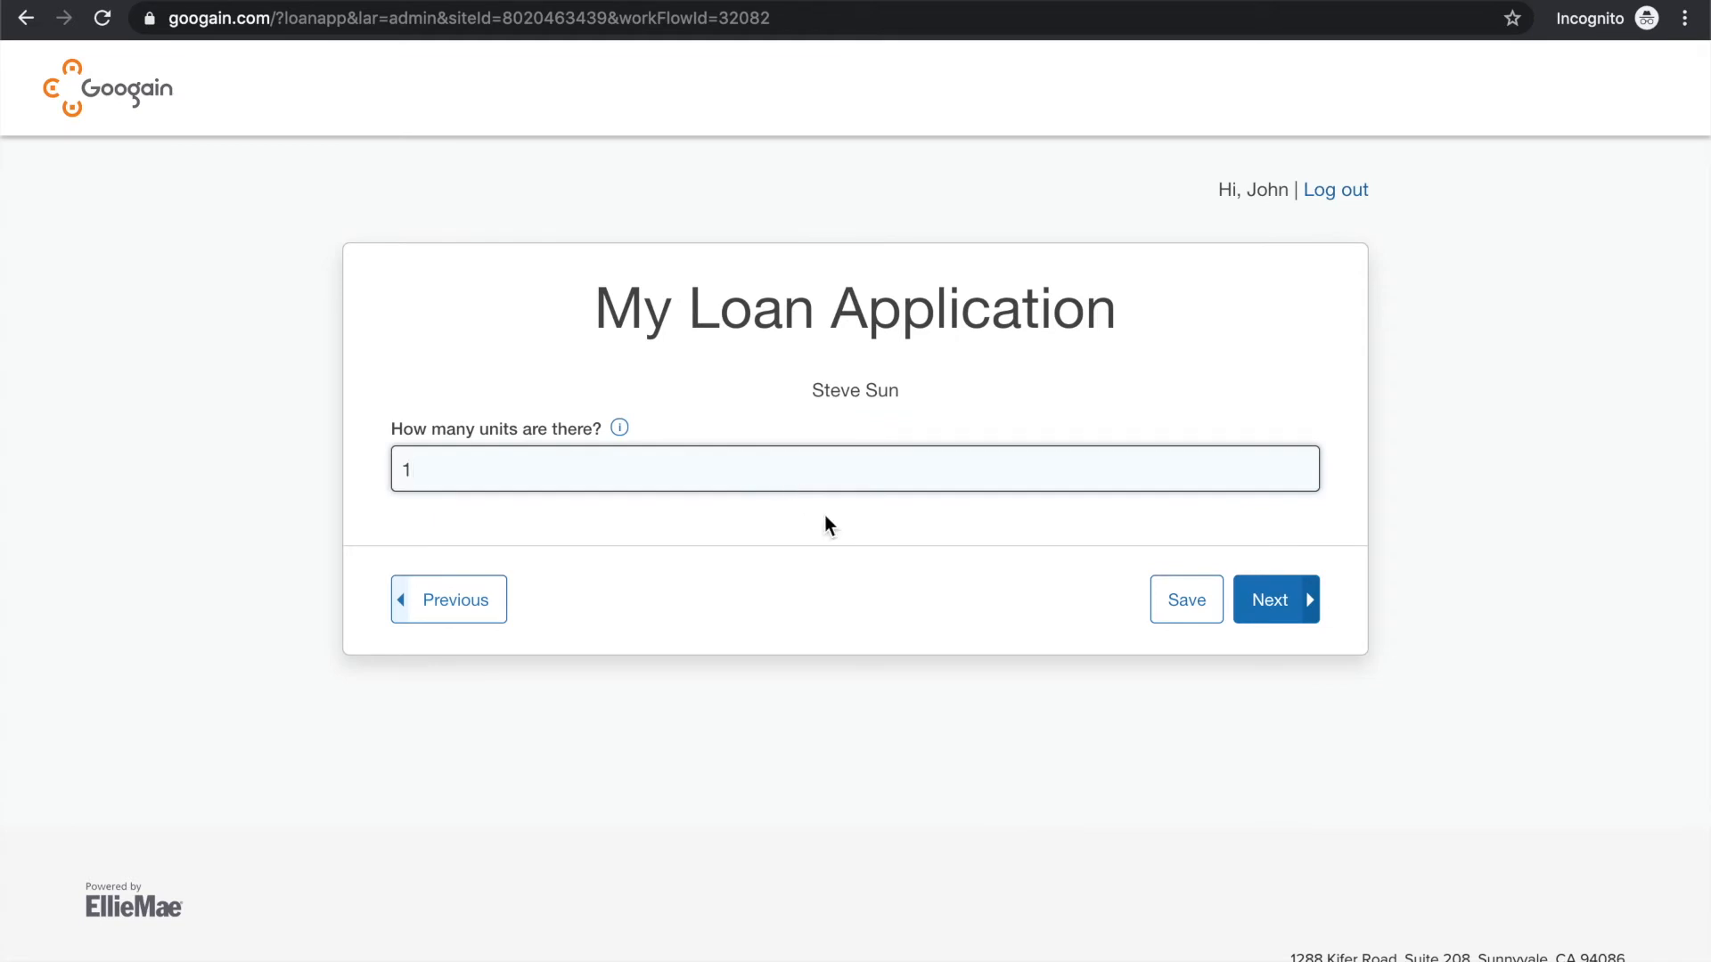
click(1272, 599)
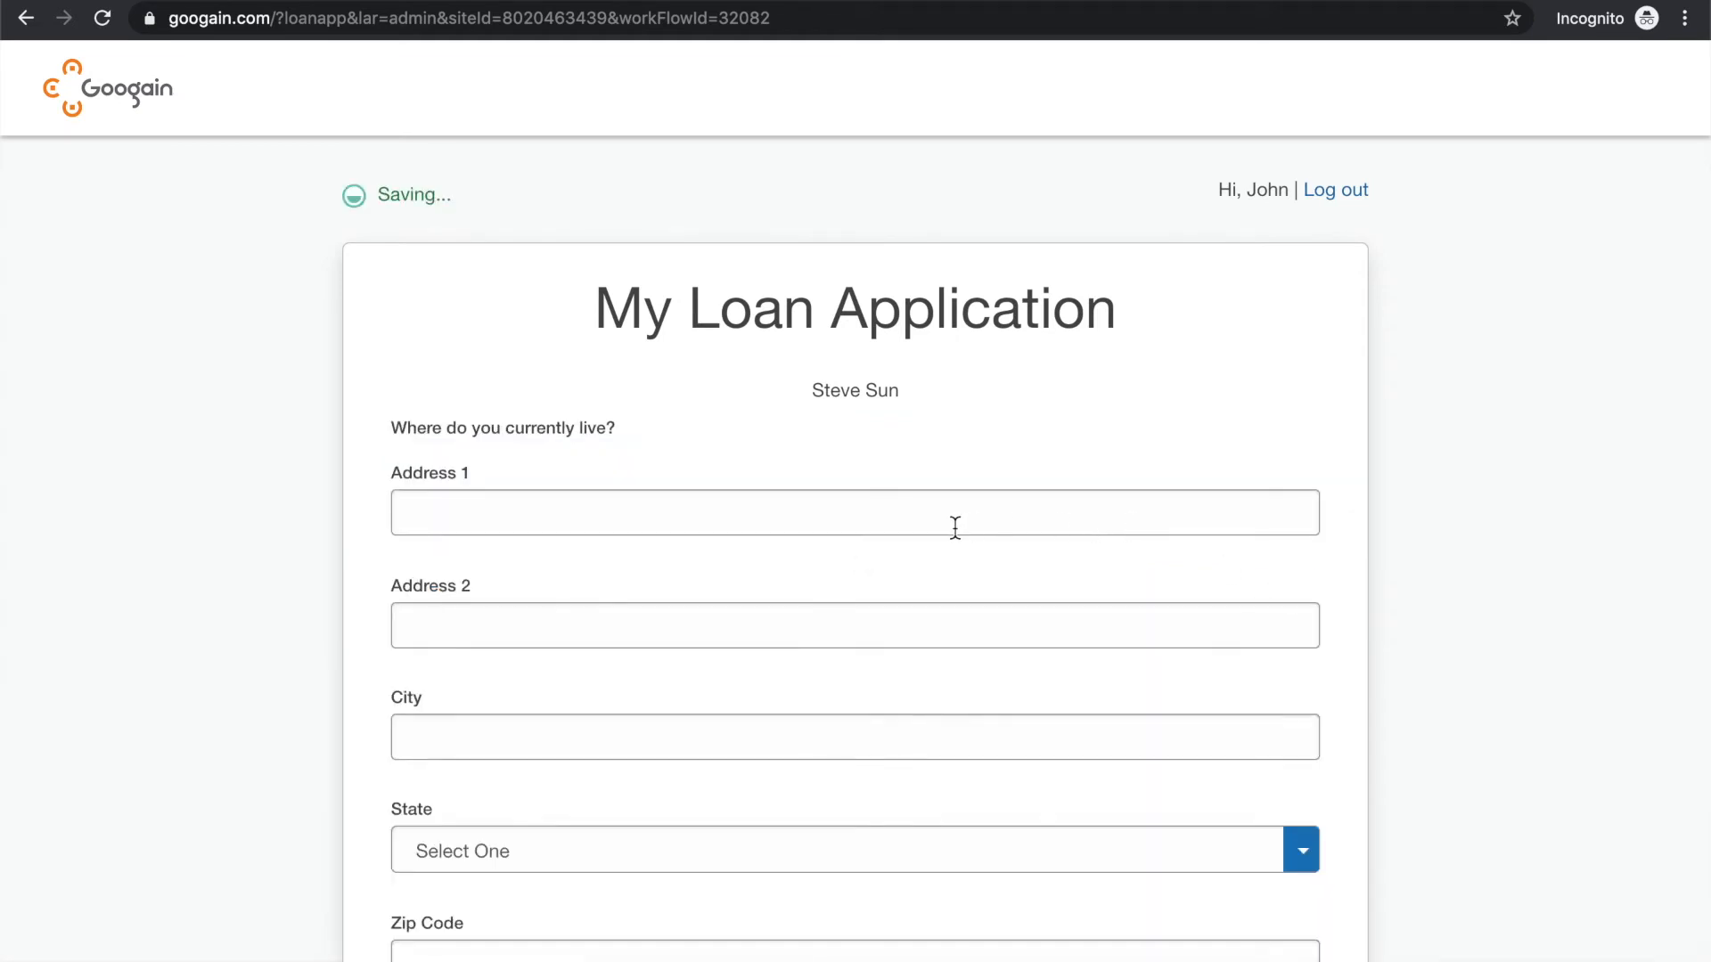
Enter the borrower's street address and city under where they currently live, leaving the second address line blank
scroll(955, 526, down, 2)
click(825, 371)
text(12)
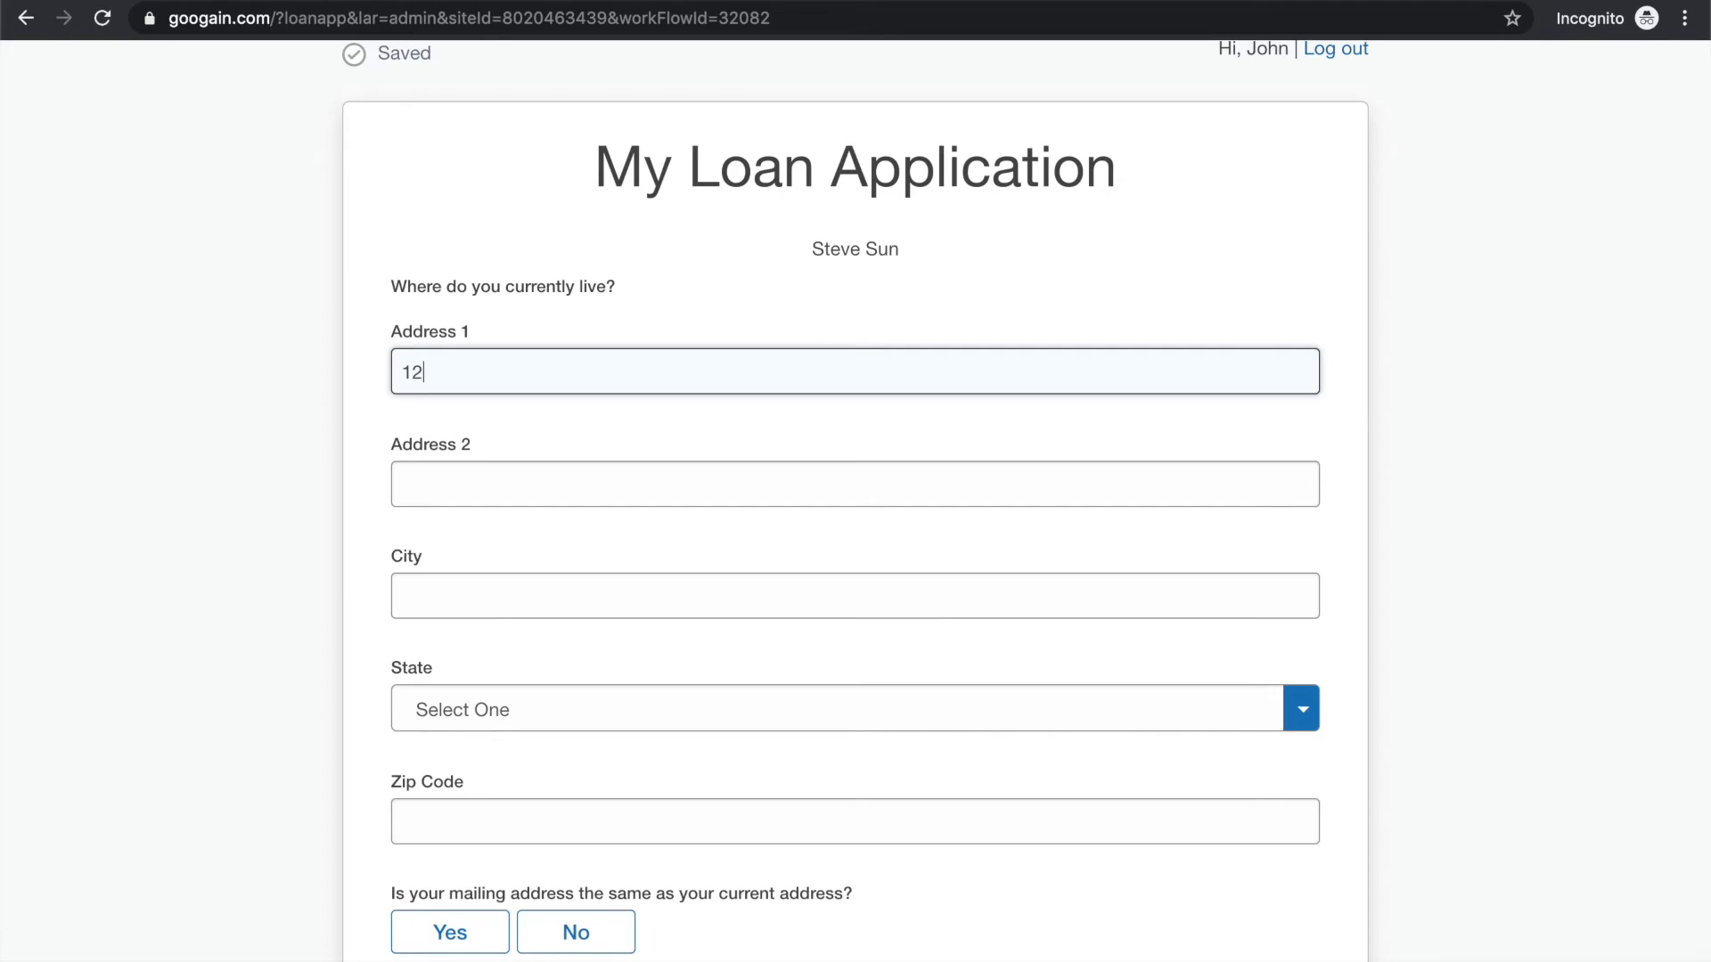
text(3 Main St)
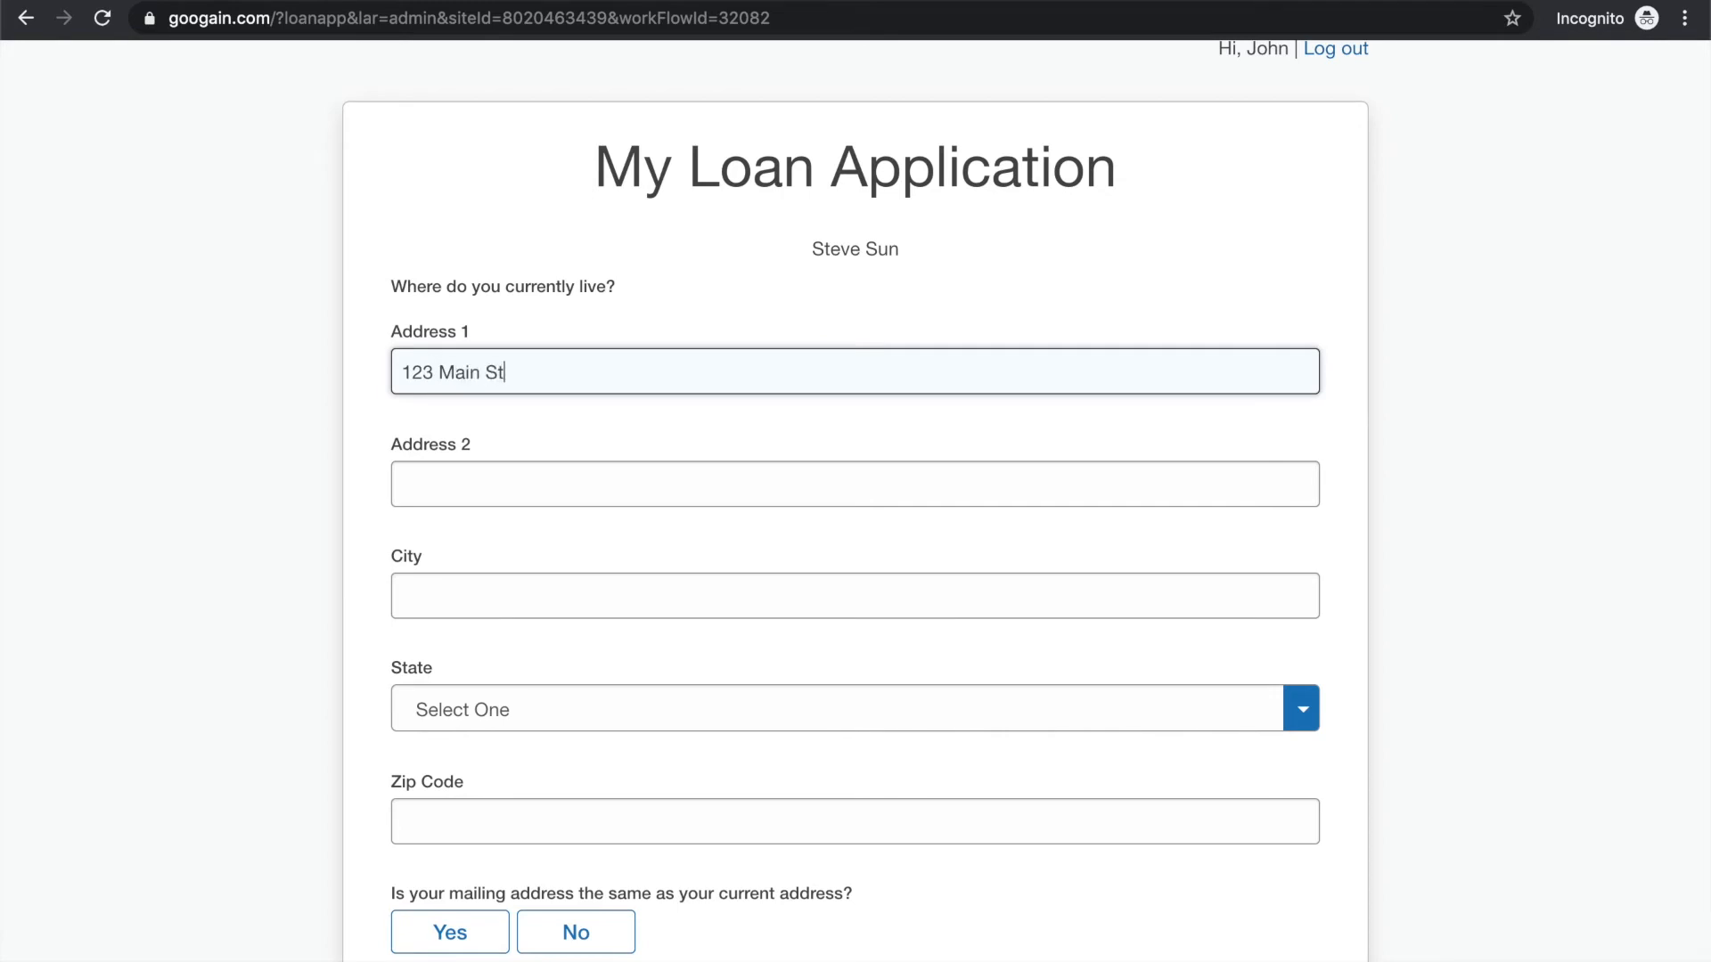
key(Tab)
key(Tab)
text(S)
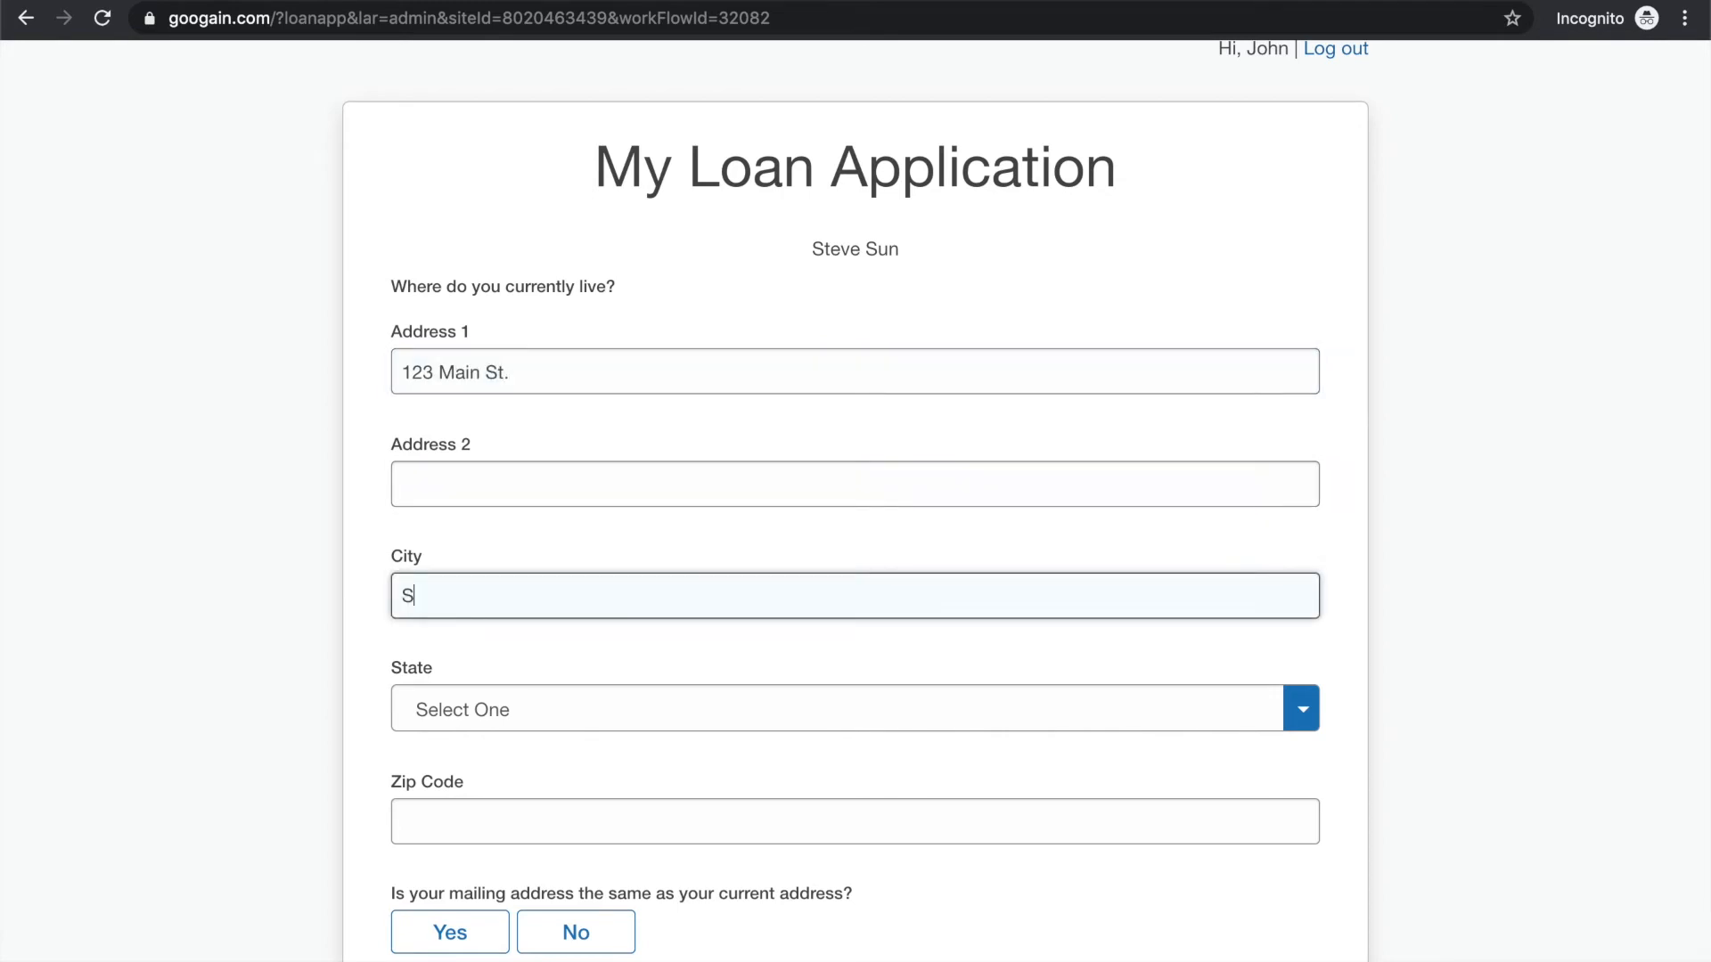
text(an Jose)
key(Tab)
Select the state and enter the zip code of the borrower's current address
click(1294, 724)
click(1203, 754)
click(878, 829)
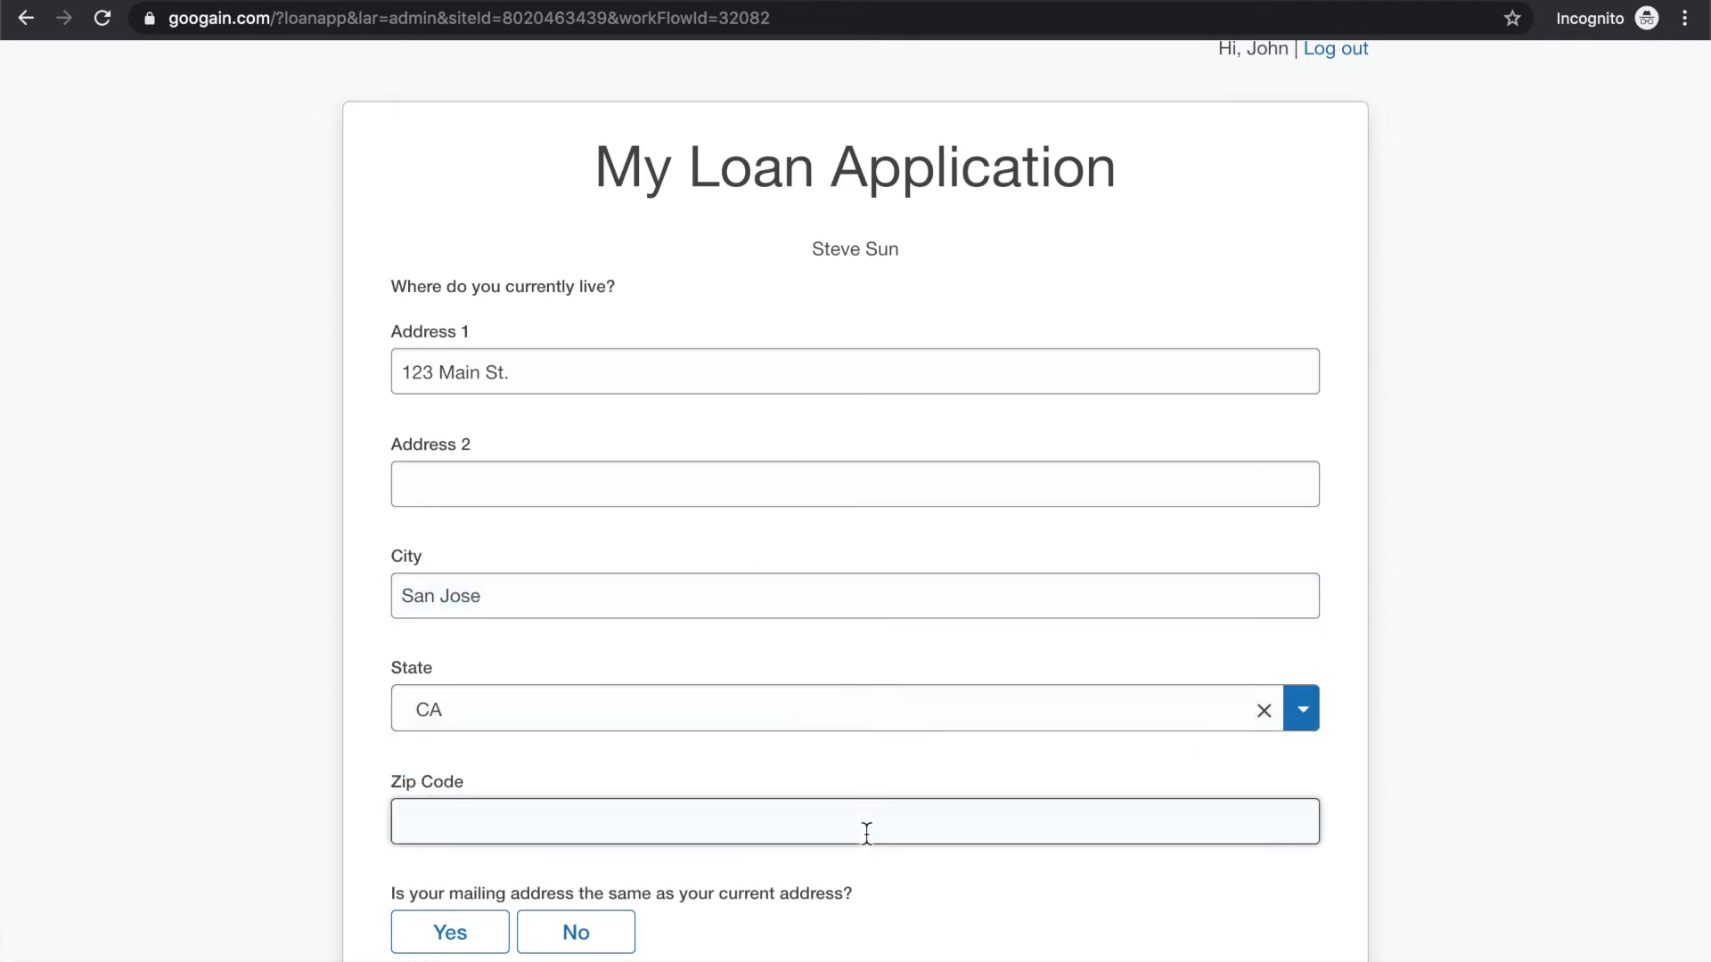
text(95125)
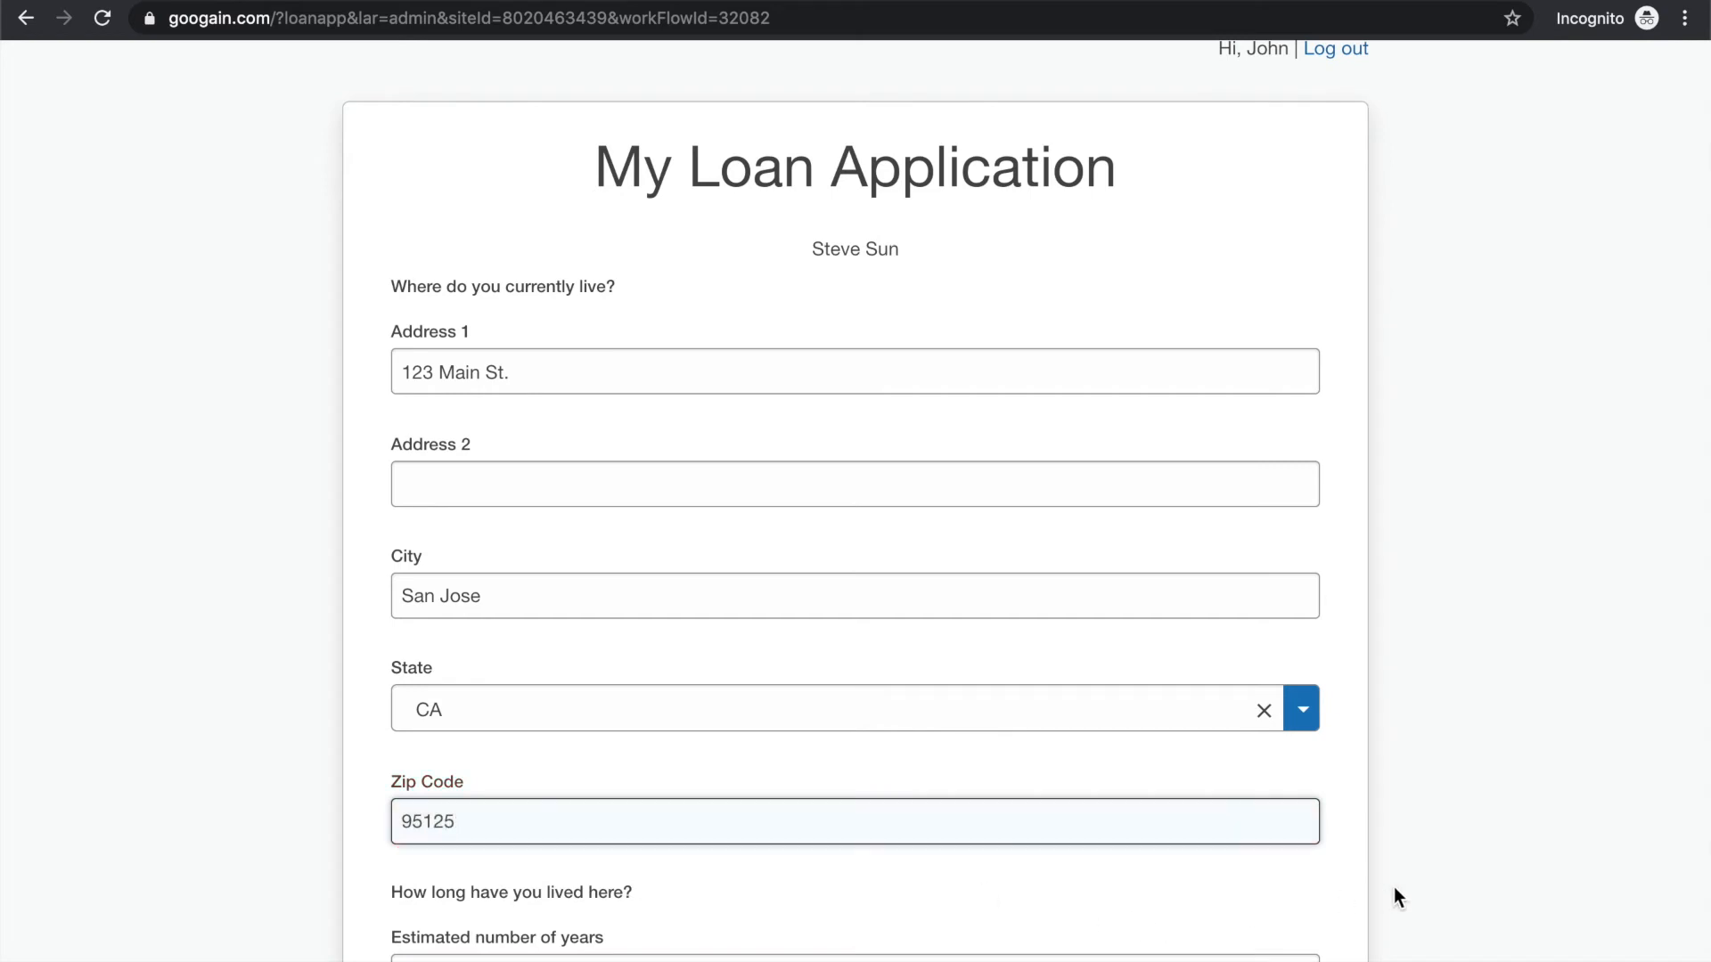
Enter 6 years and 0 months at the current address, answer Yes to the mailing address being the same, and continue
scroll(1395, 891, down, 3)
click(858, 768)
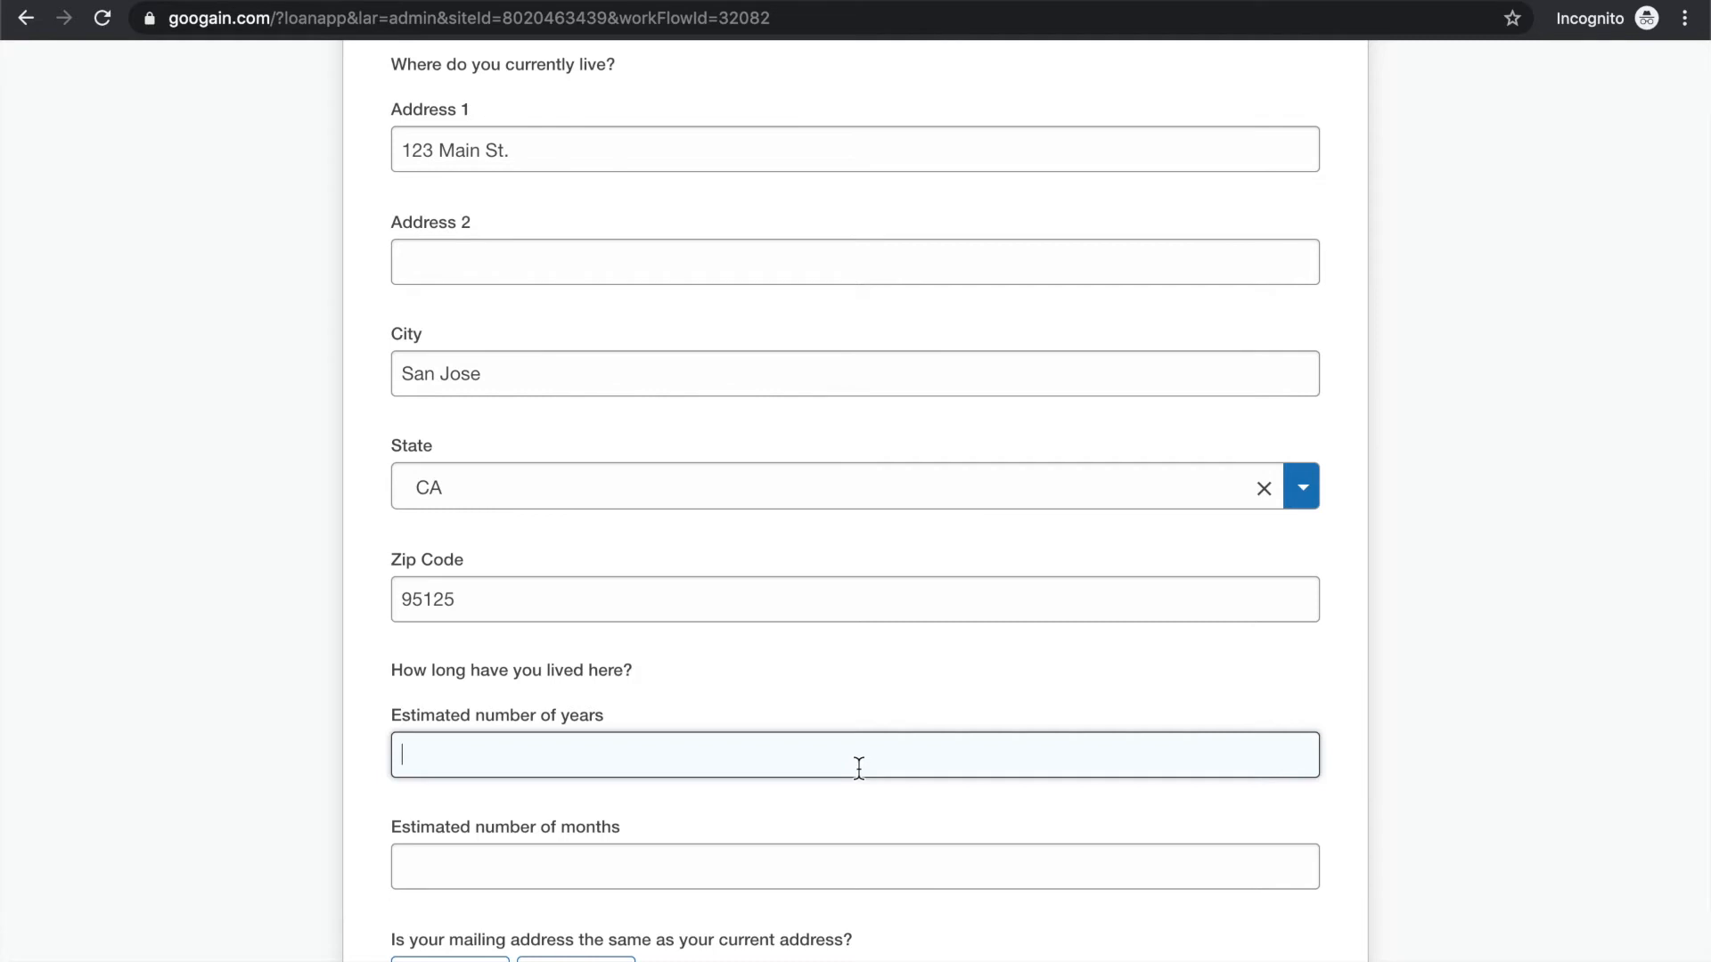
text(6)
click(669, 869)
text(0)
click(918, 916)
scroll(984, 949, down, 4)
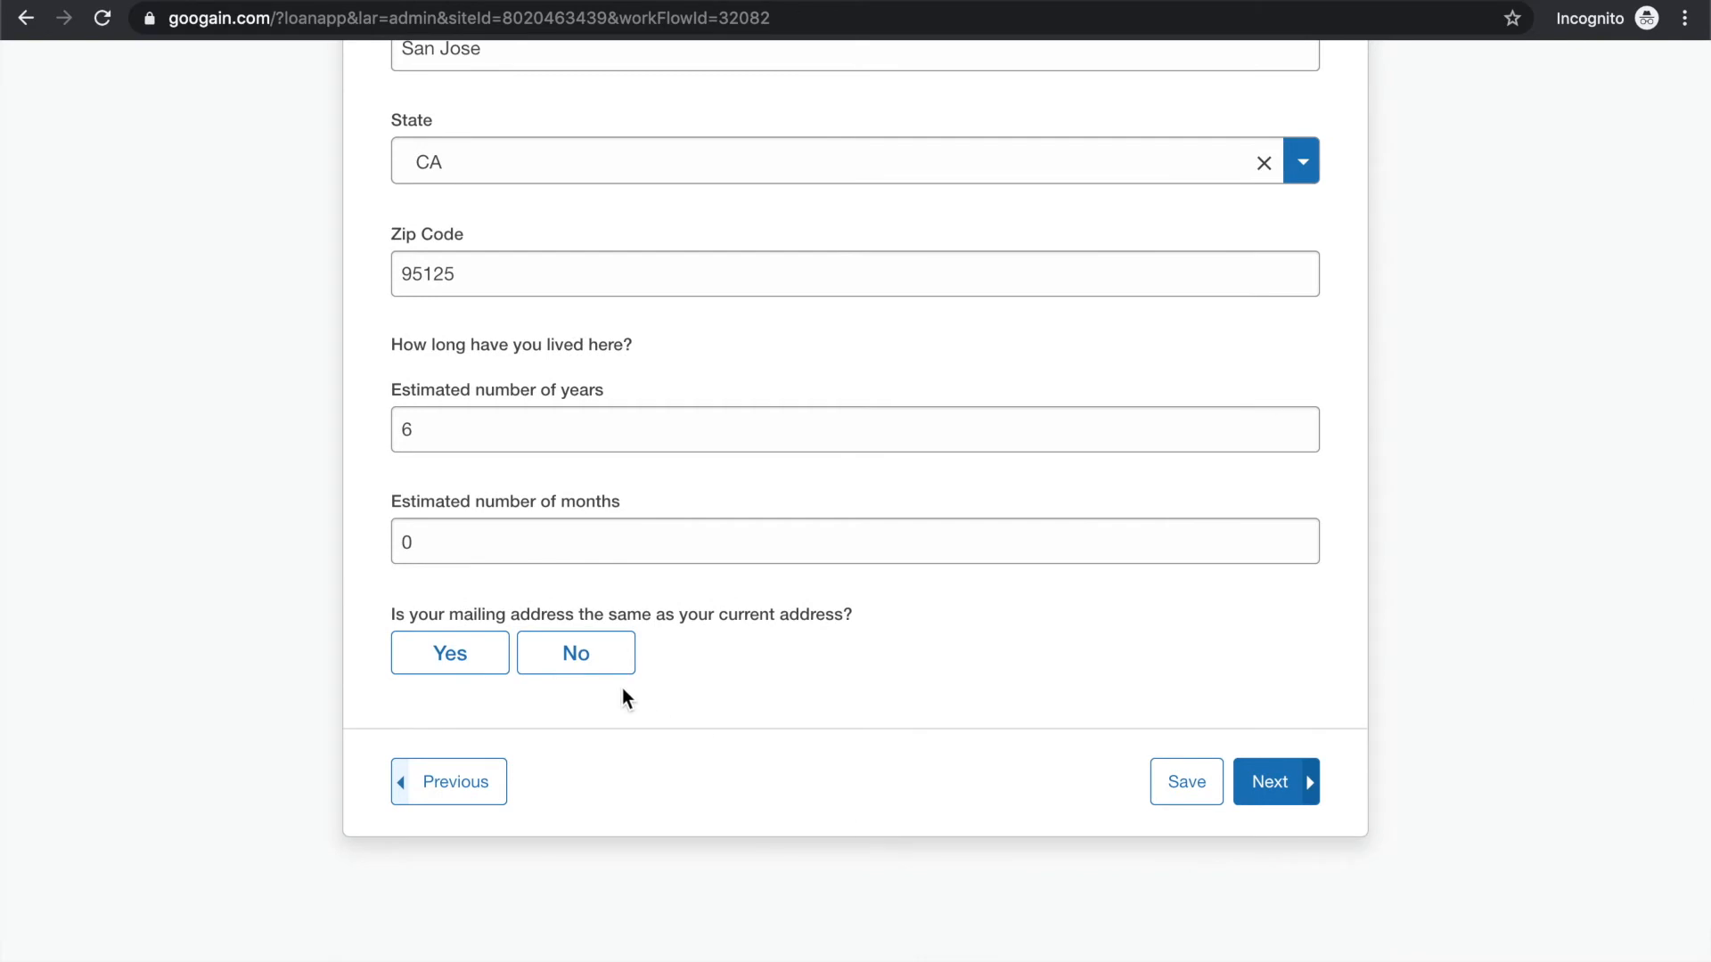
click(443, 660)
click(1269, 784)
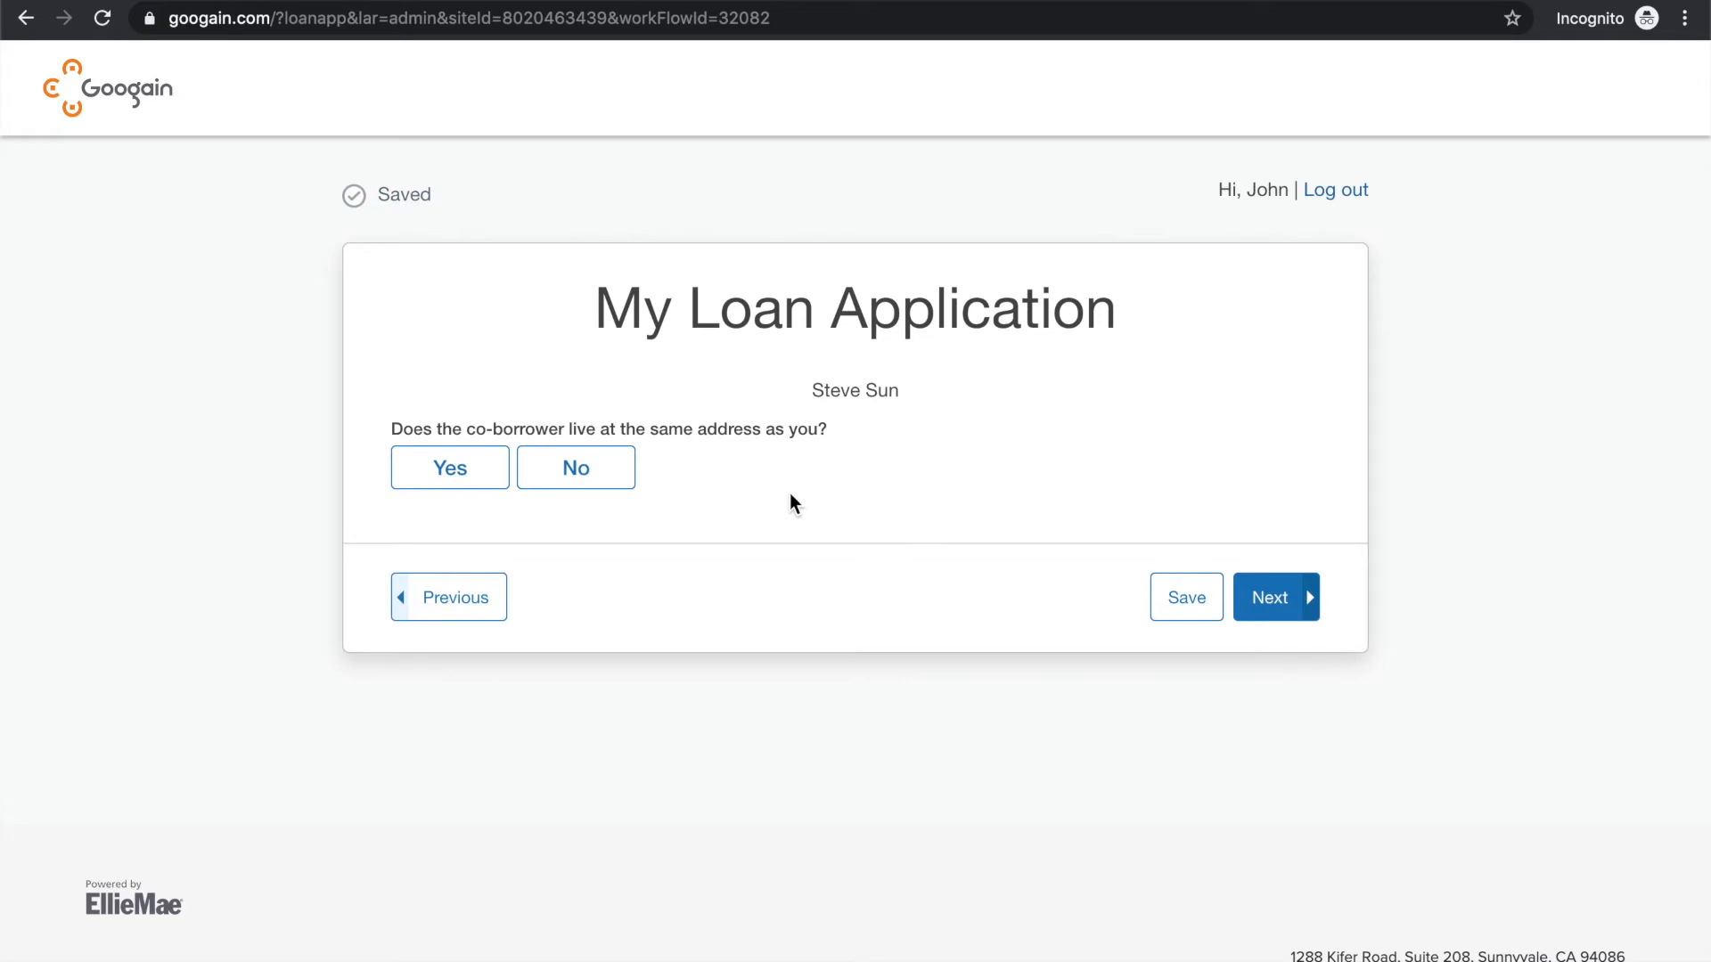
Answer Yes to the co-borrower living at the same address, for 6 years and 0 months, and having the same mailing address, and continue
click(467, 480)
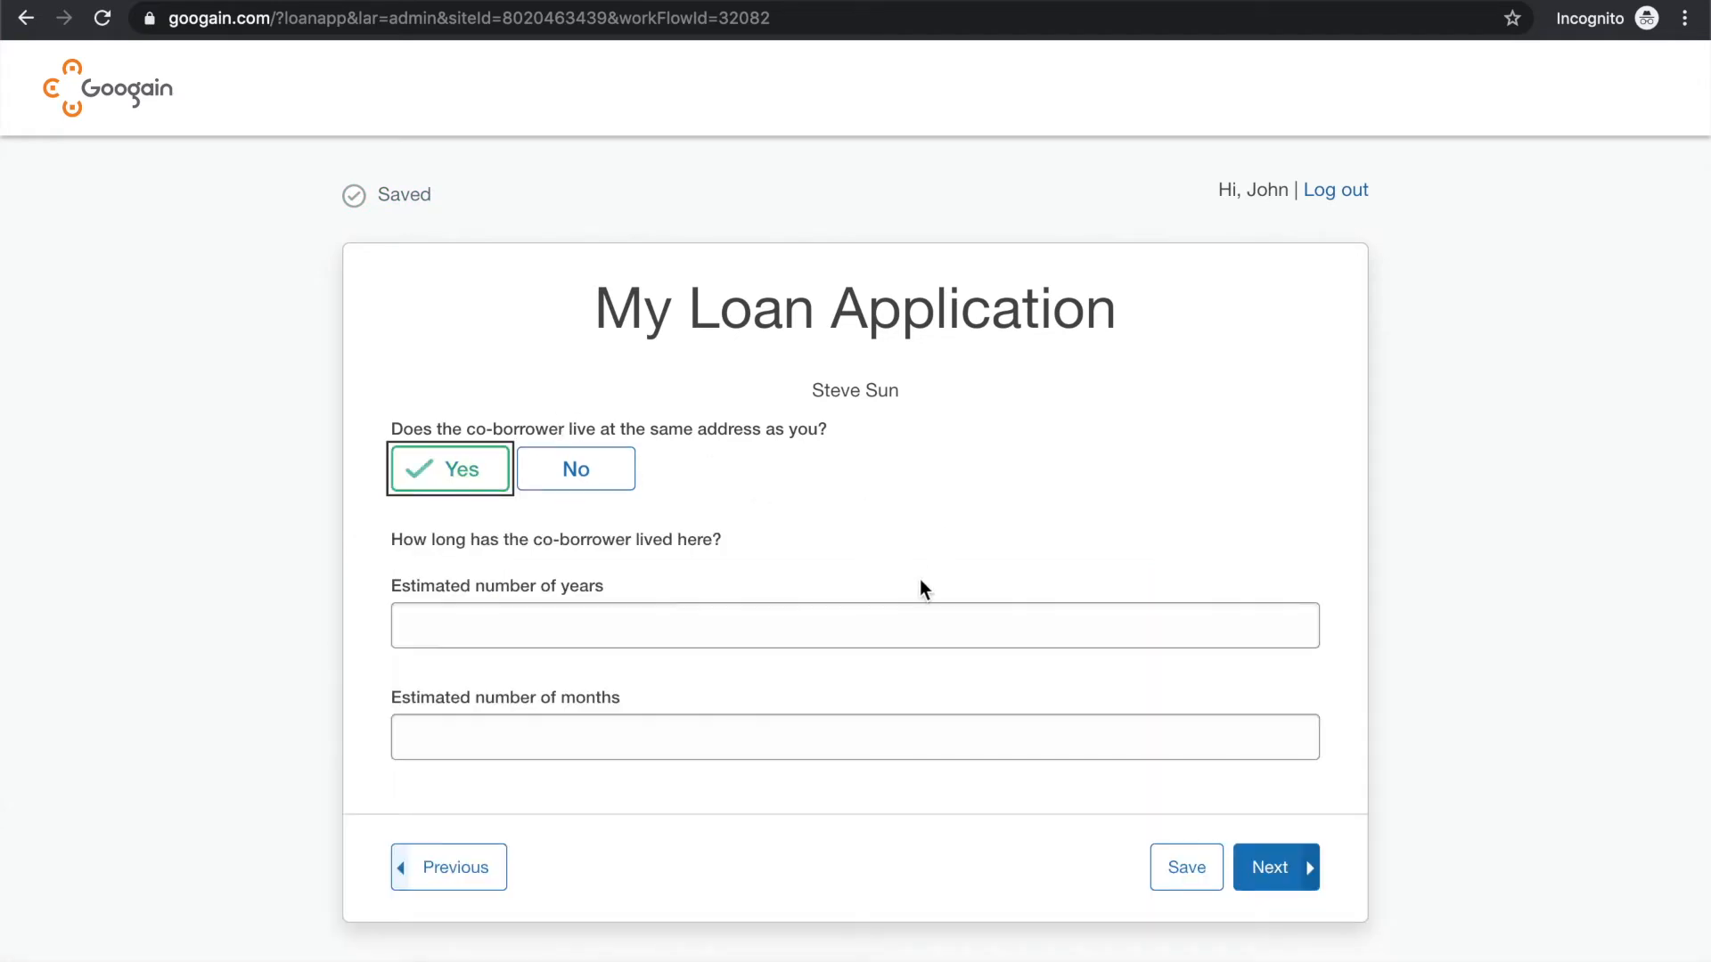
click(709, 624)
text(6)
click(592, 737)
text(0)
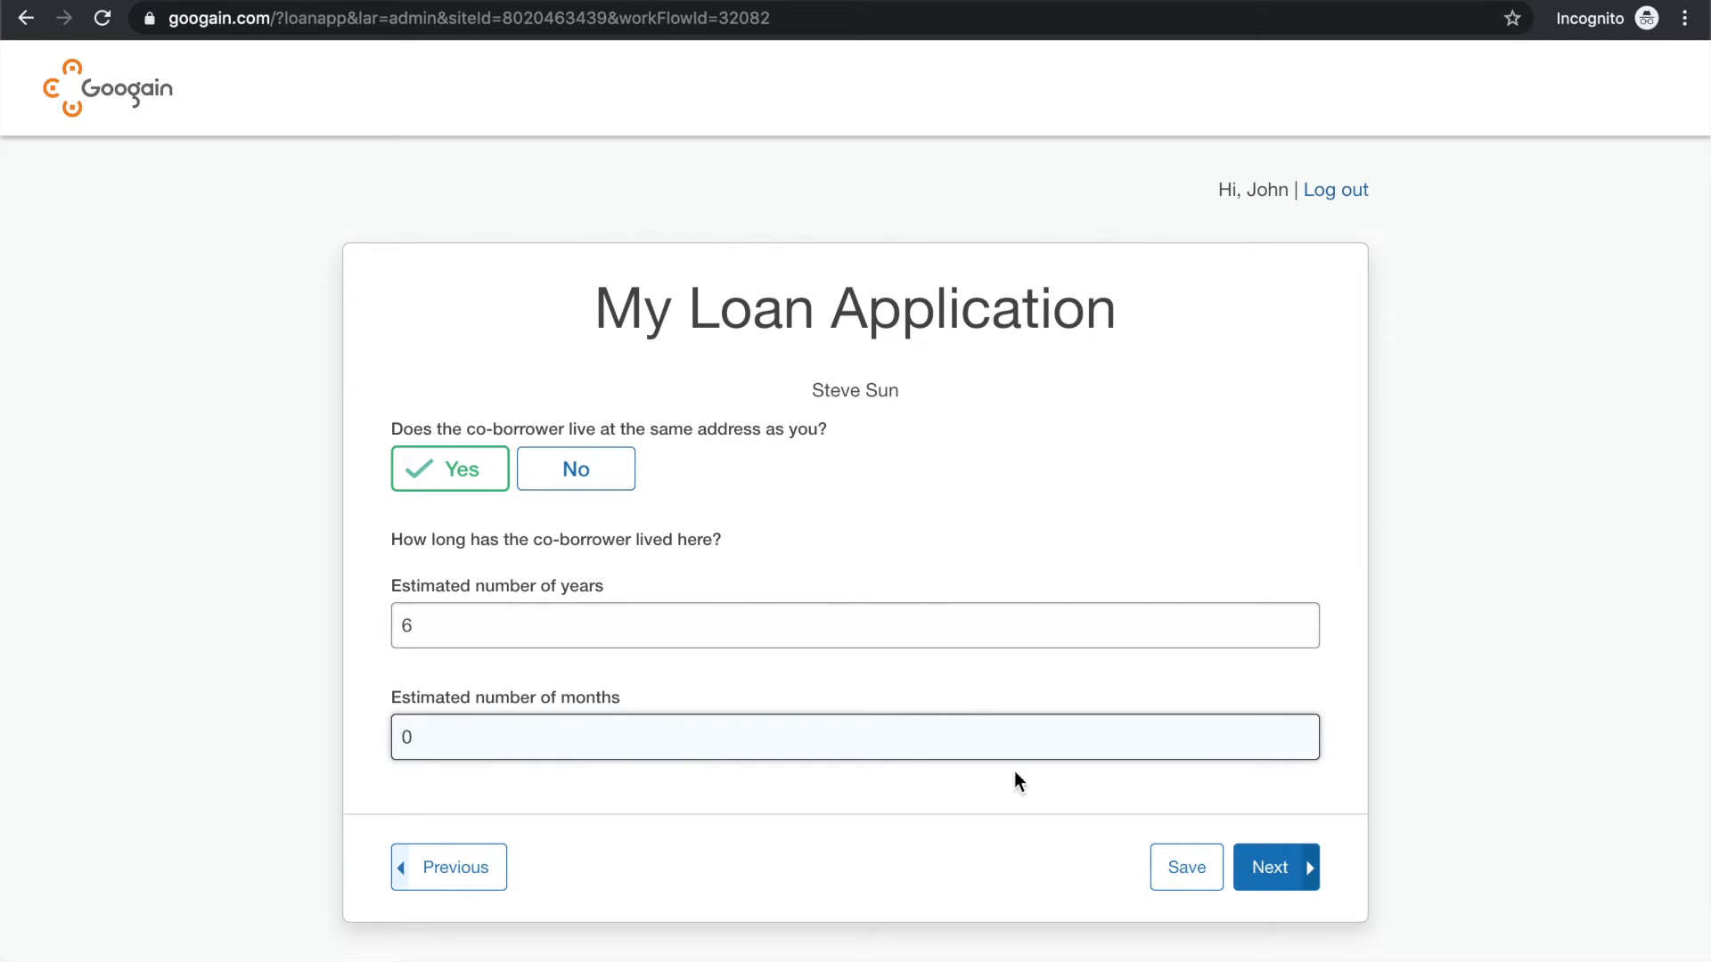
click(1268, 868)
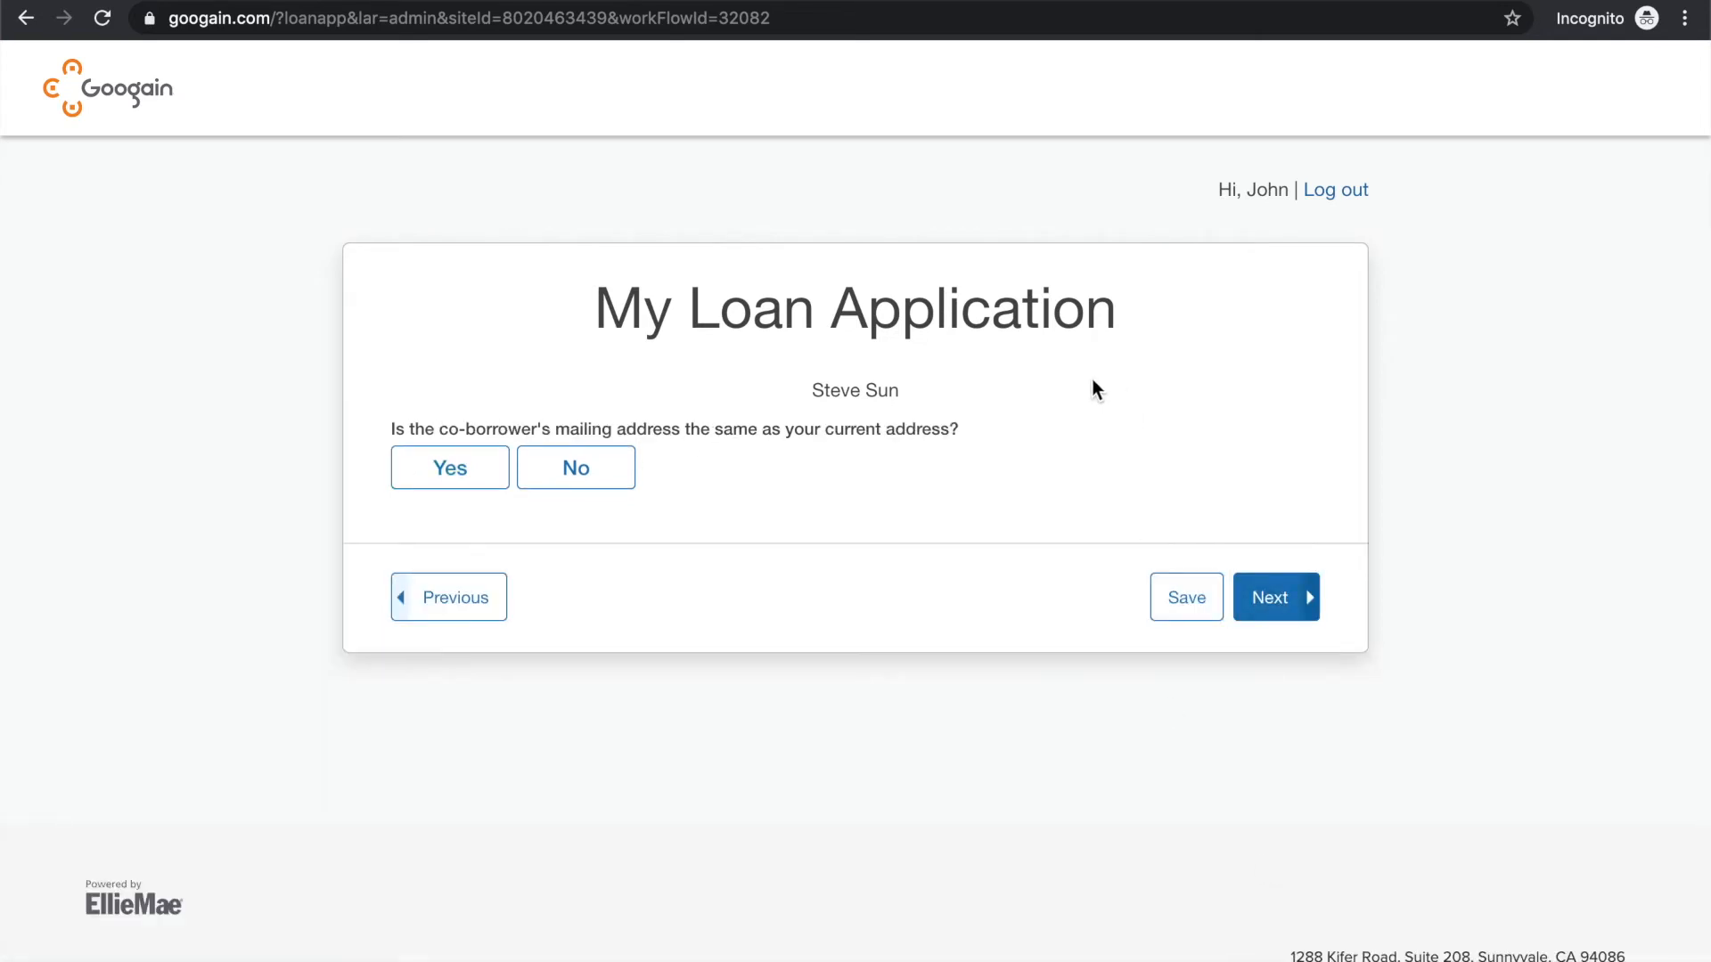
click(456, 469)
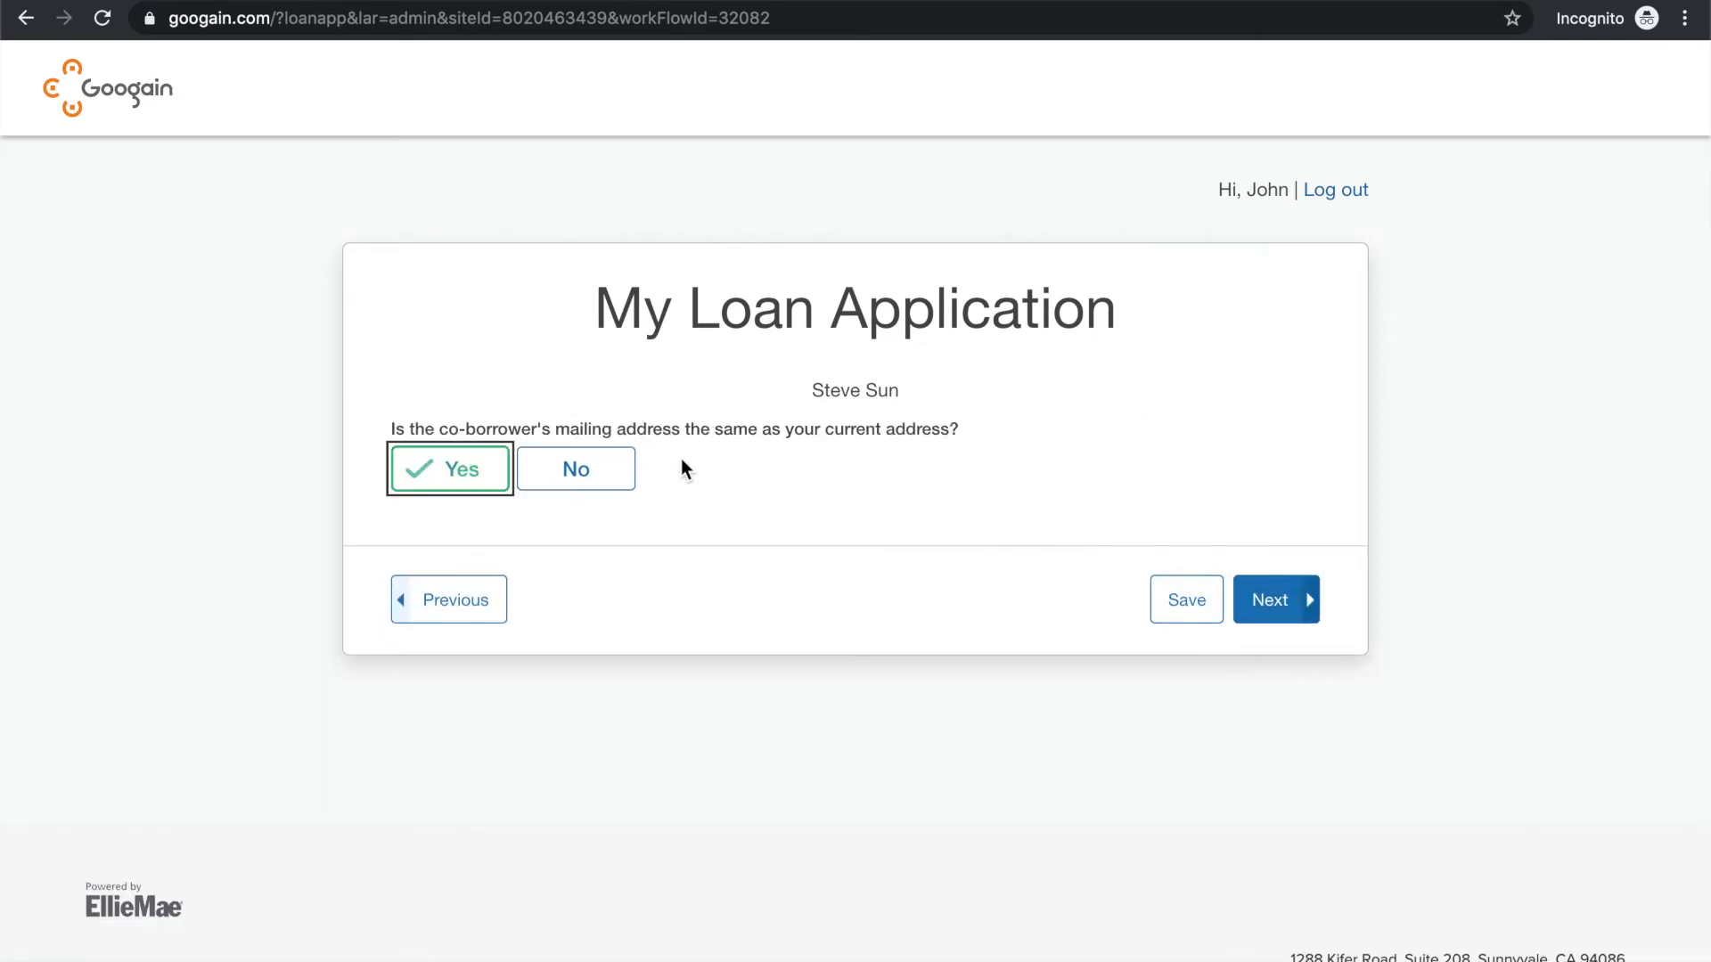
click(1275, 606)
Enter 1 as the borrower's number of dependents and 3 as the dependent's age, and continue
click(829, 466)
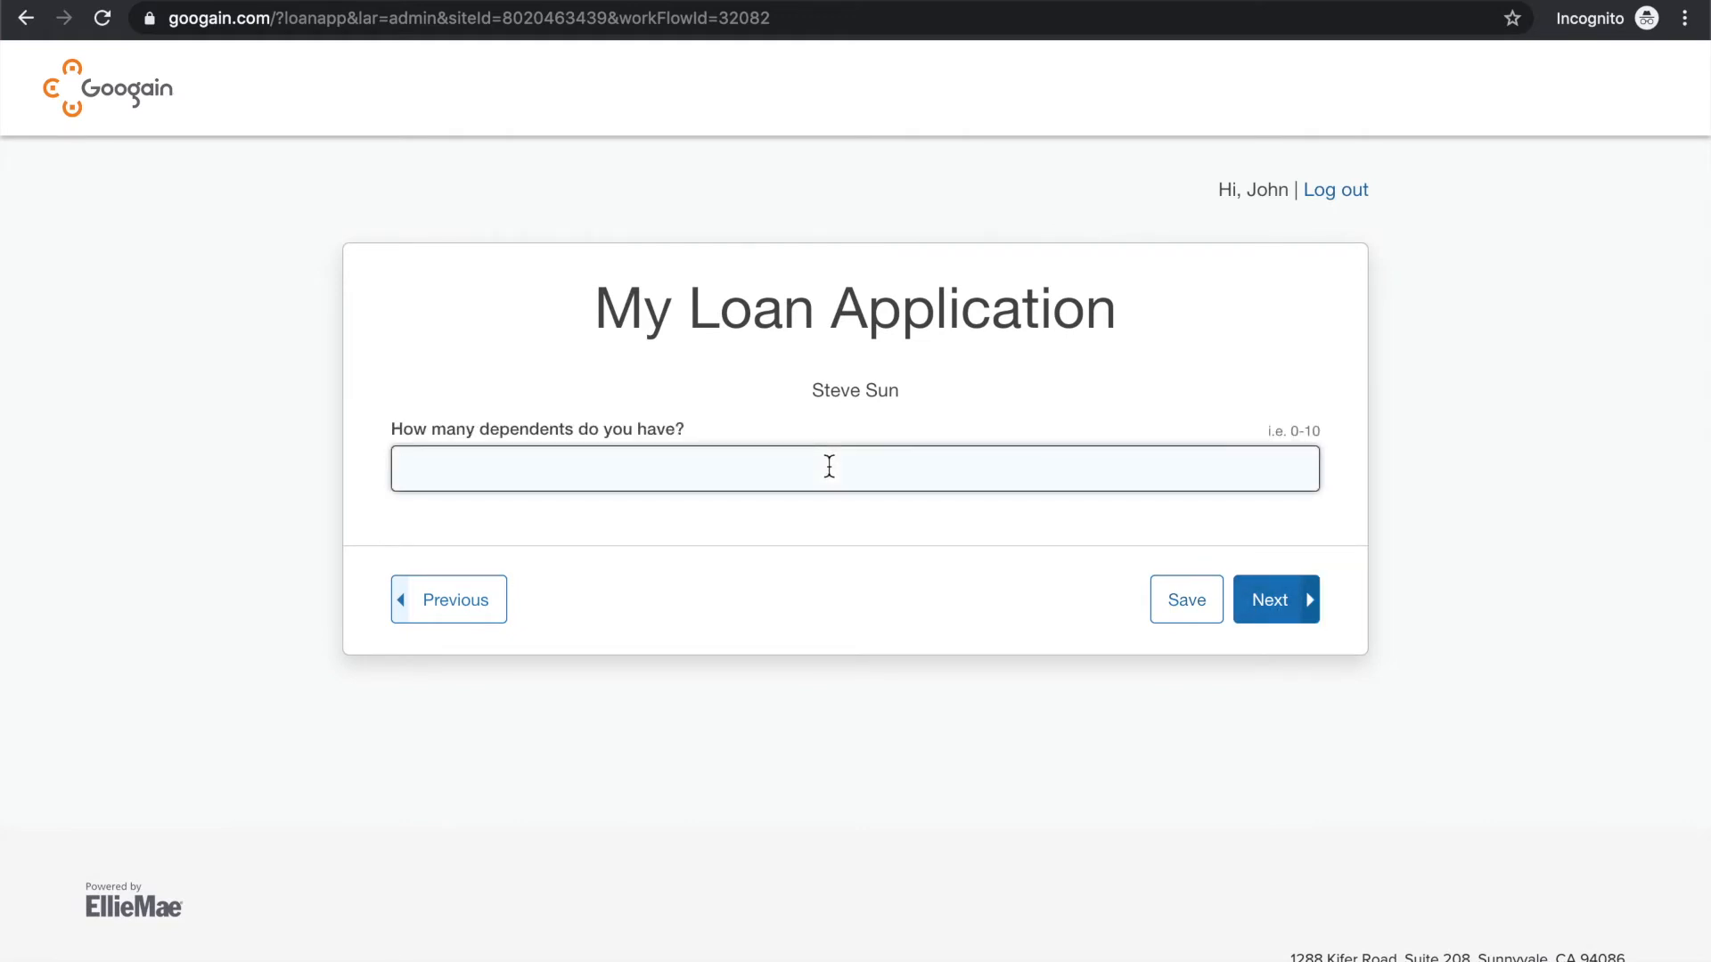
text(1)
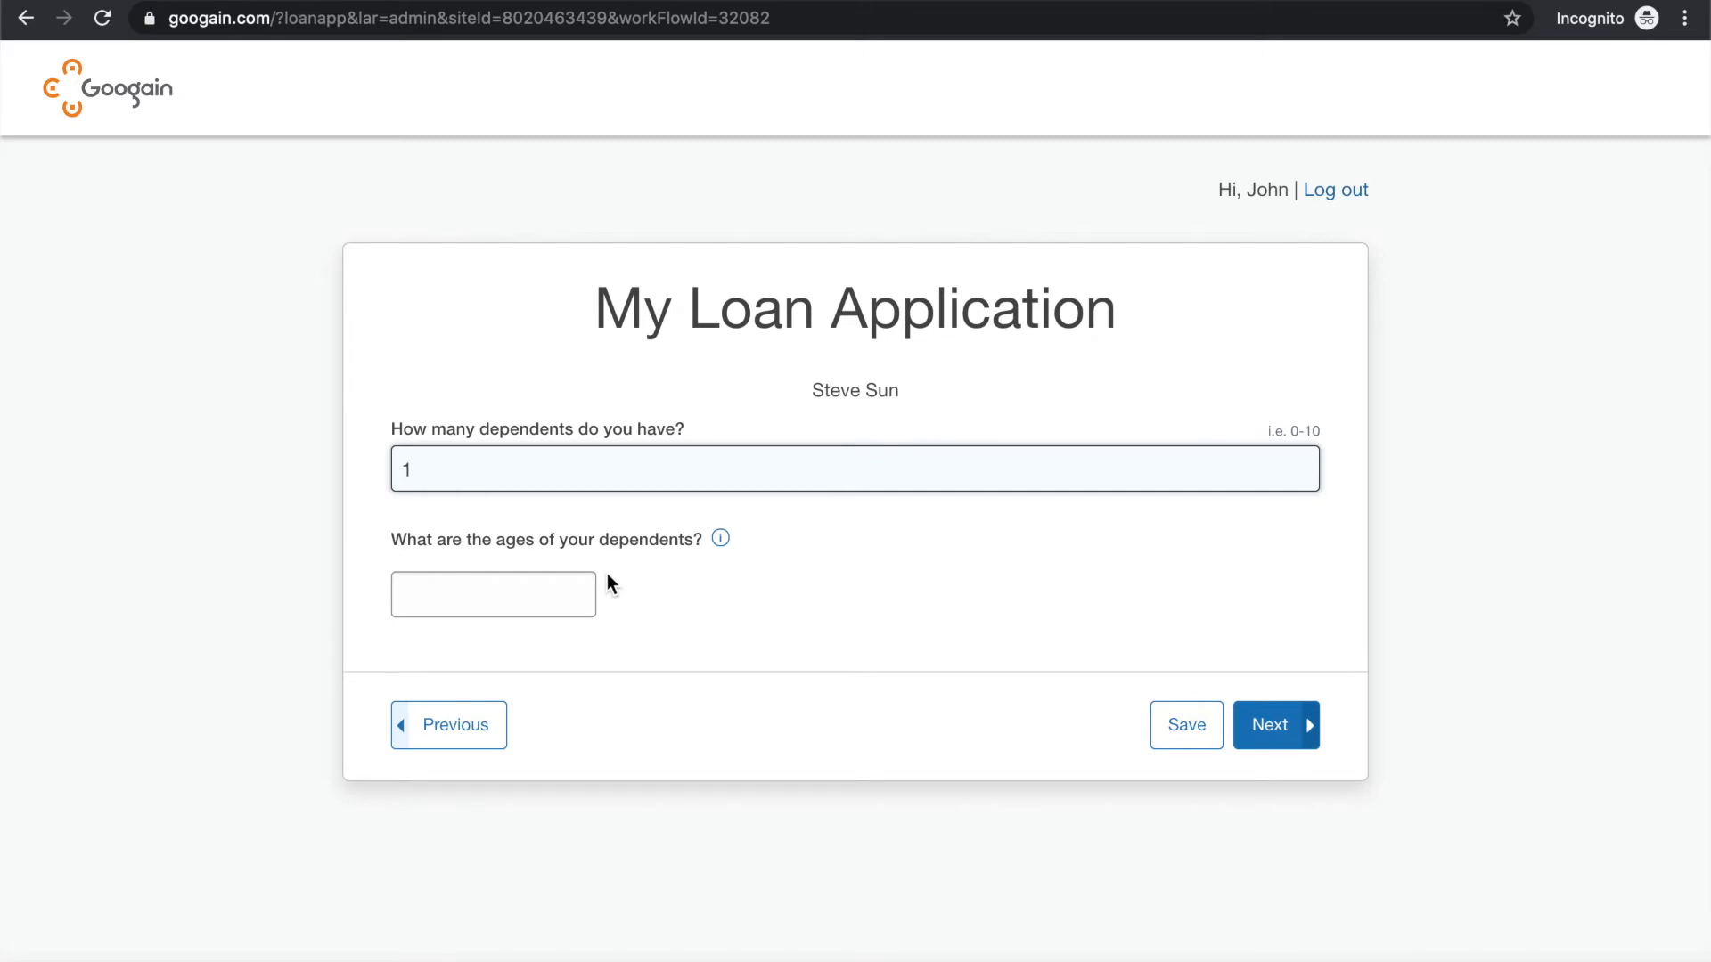
click(525, 598)
text(3)
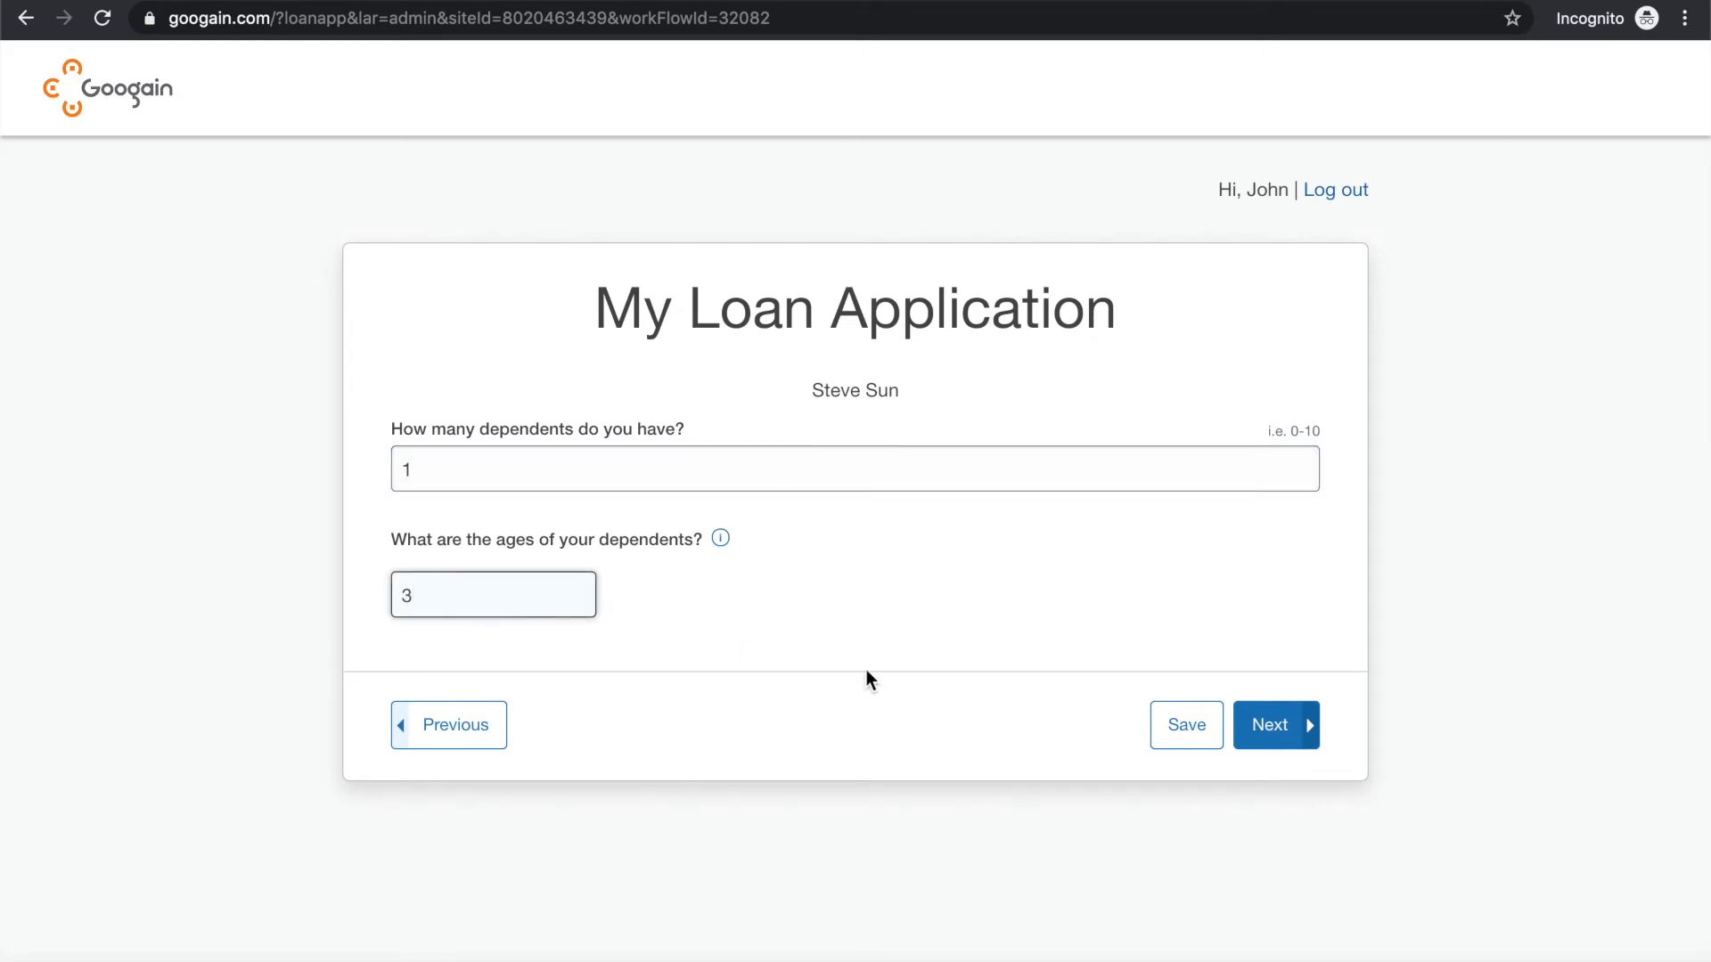
click(1274, 722)
Enter the borrower's date of birth in MM/DD/YYYY format and continue
click(541, 475)
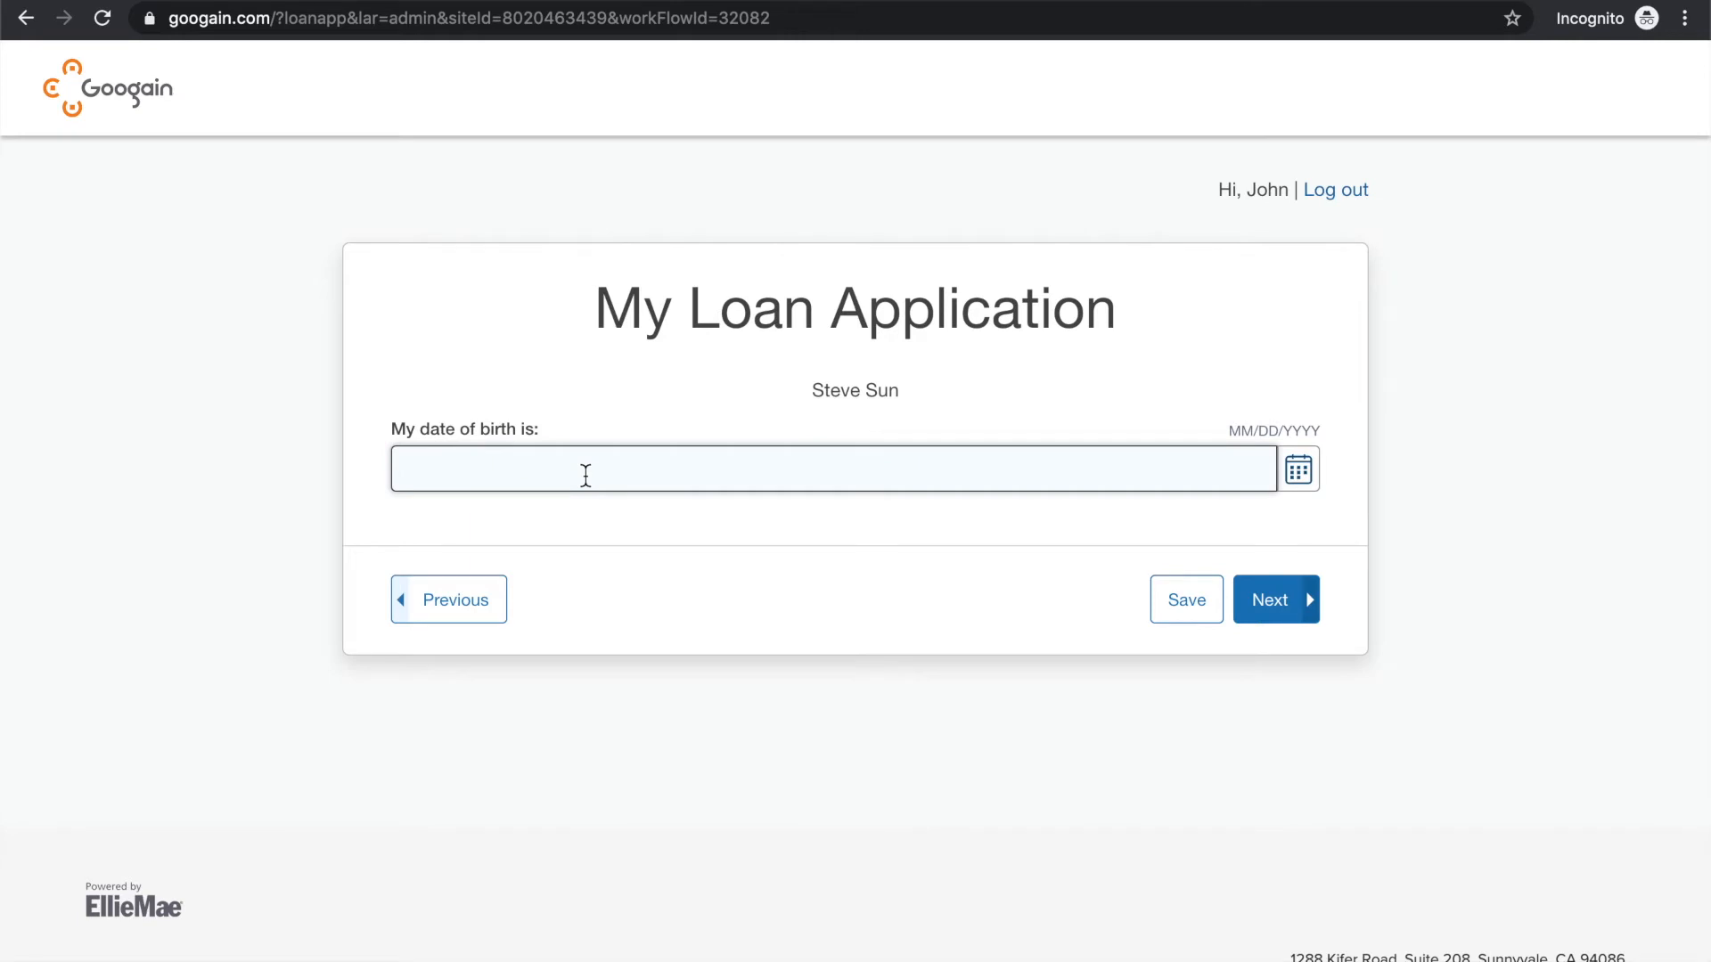
text(01/01/1986)
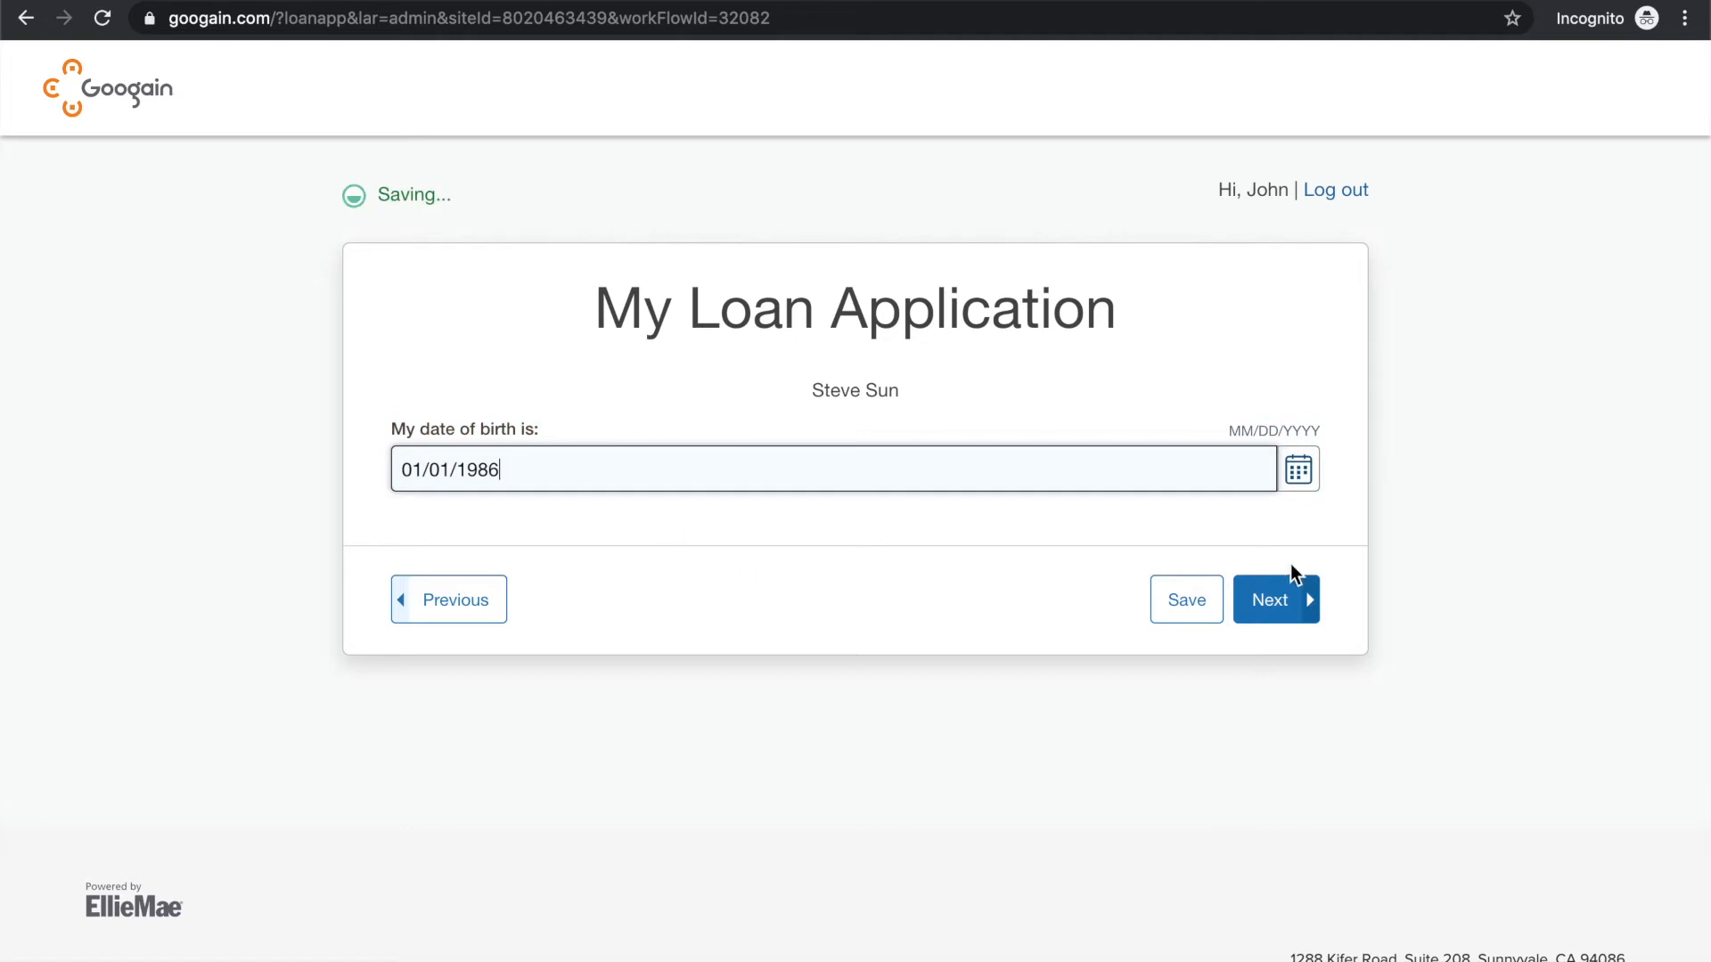
click(1288, 596)
Enter the borrower's social security number in the xxx-xx-xxxx format and continue
click(805, 467)
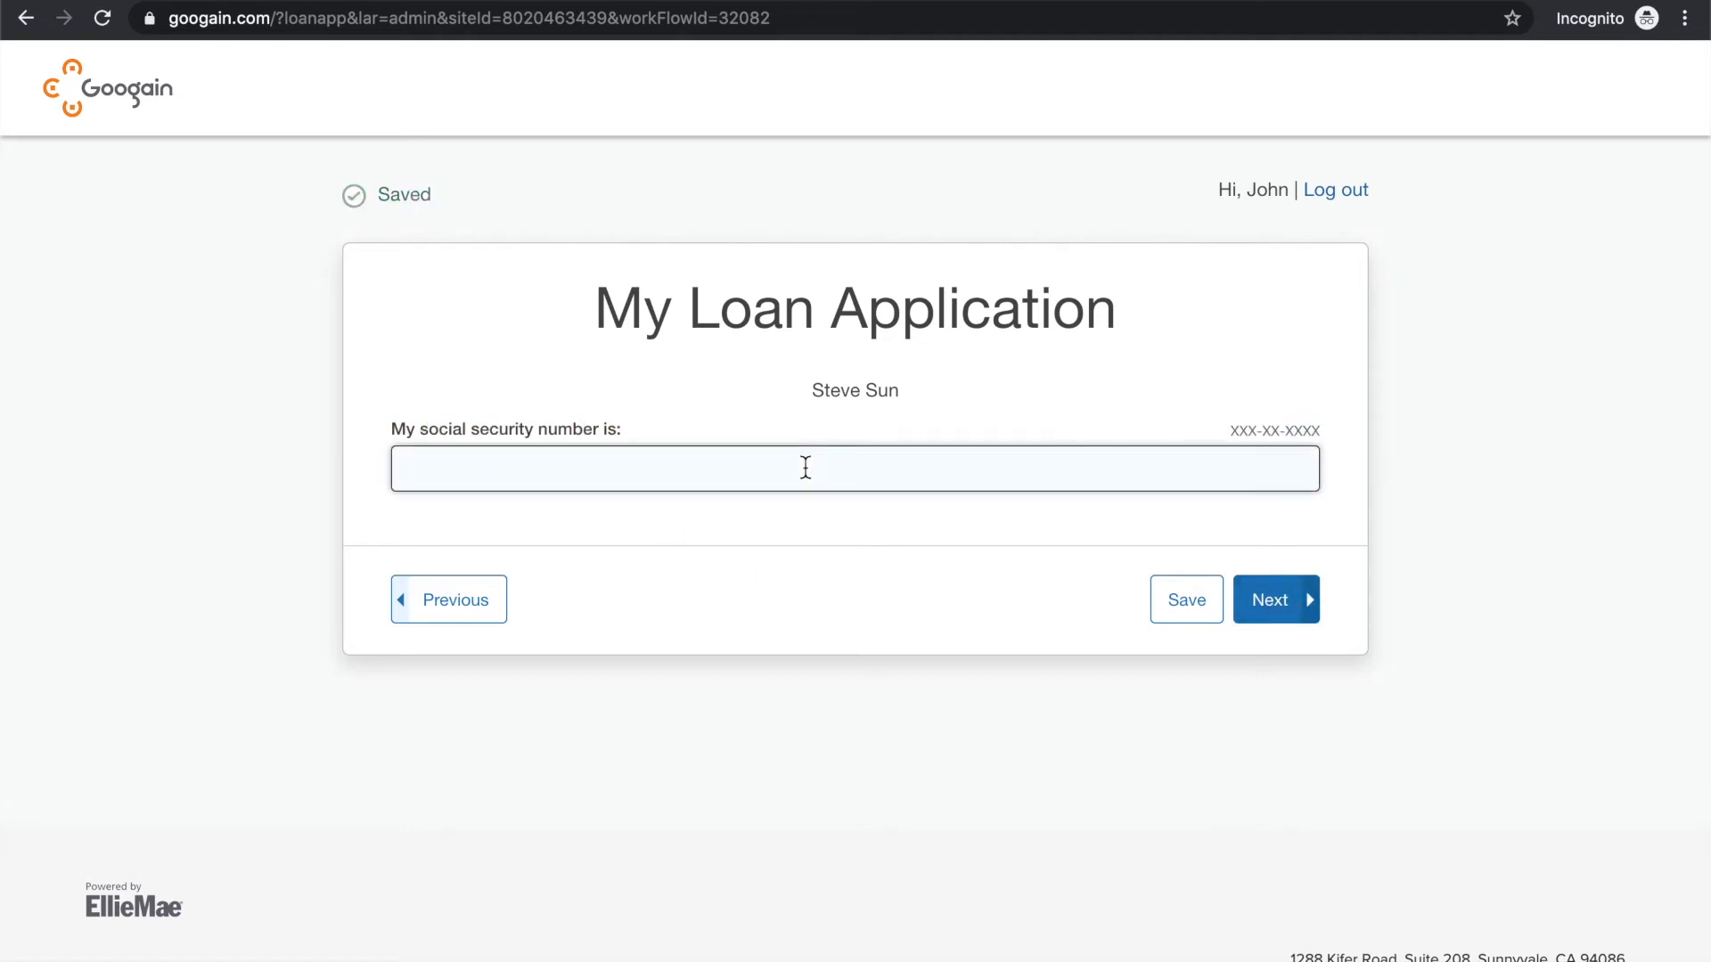
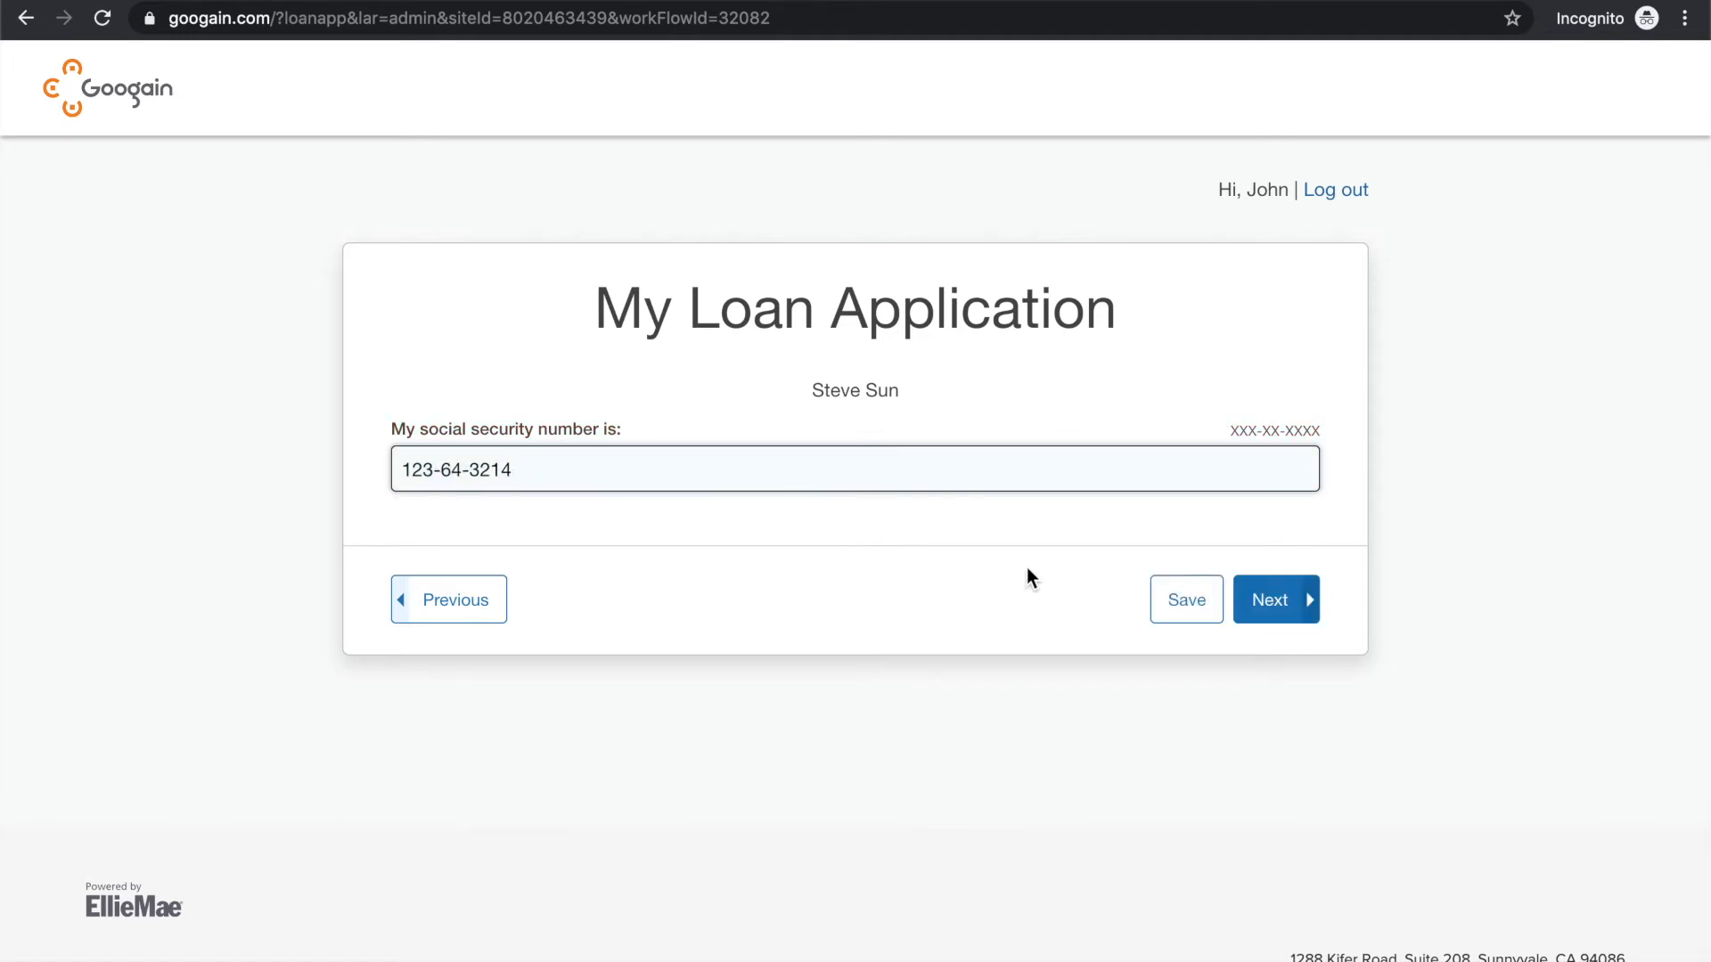
click(1280, 597)
Enter the borrower's home phone number and 8 as the years in their line of work, and continue
click(638, 478)
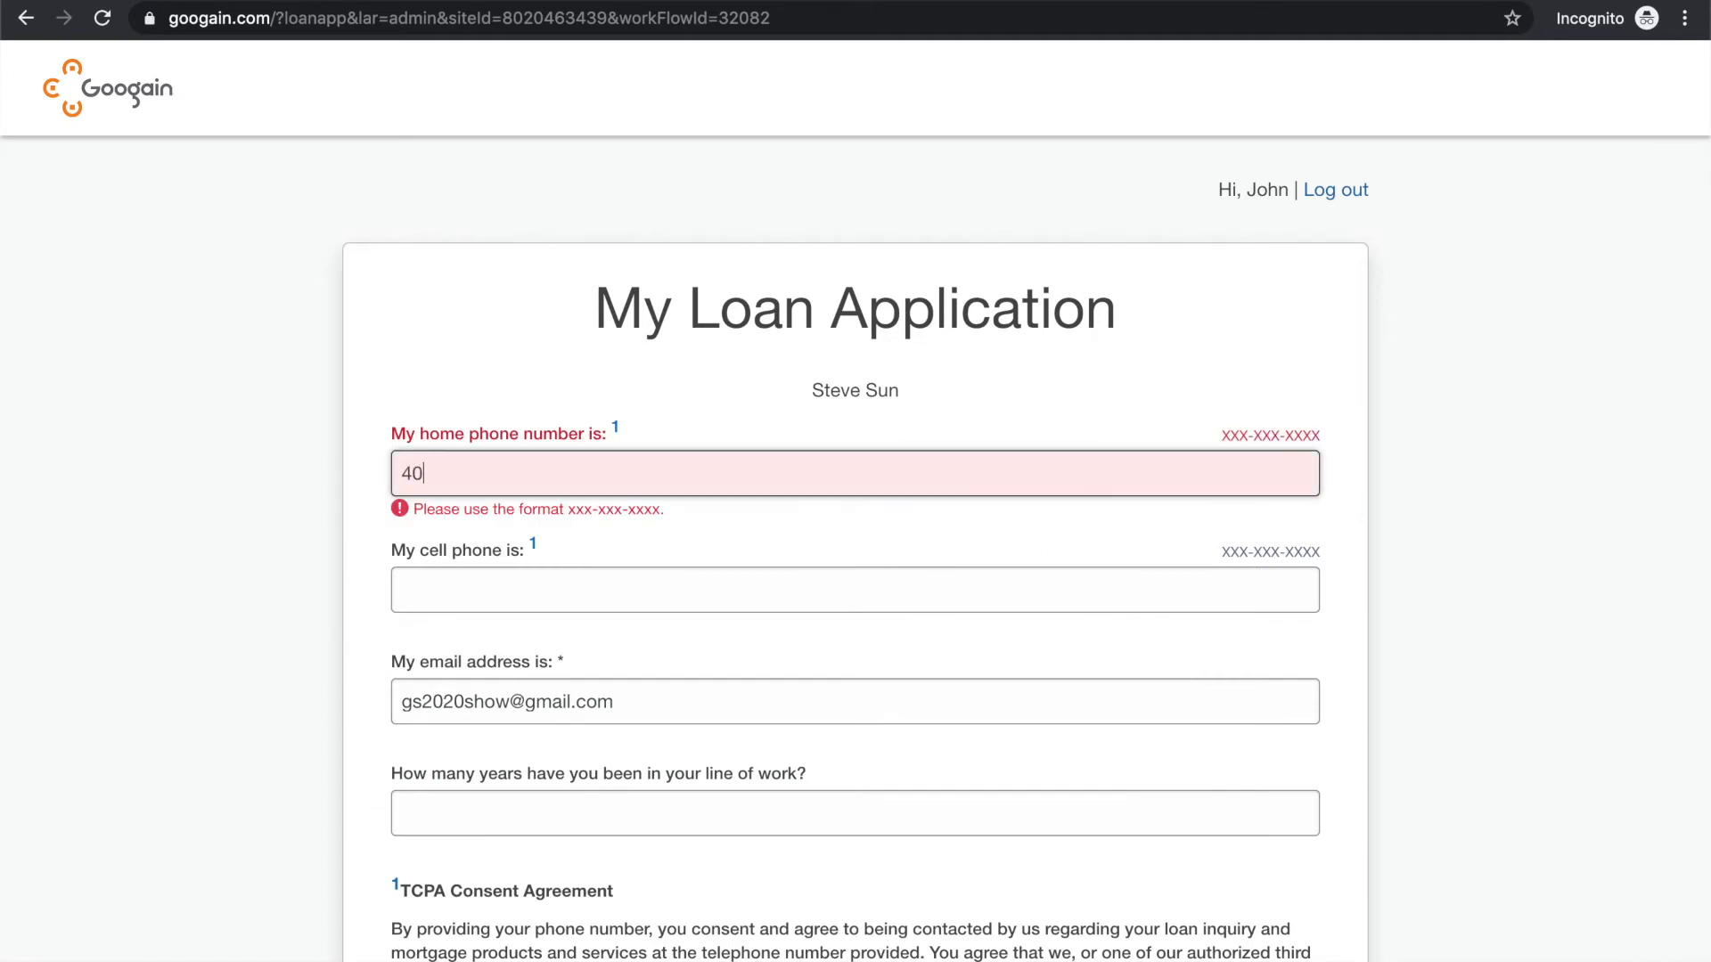
click(512, 598)
click(820, 634)
scroll(820, 634, down, 2)
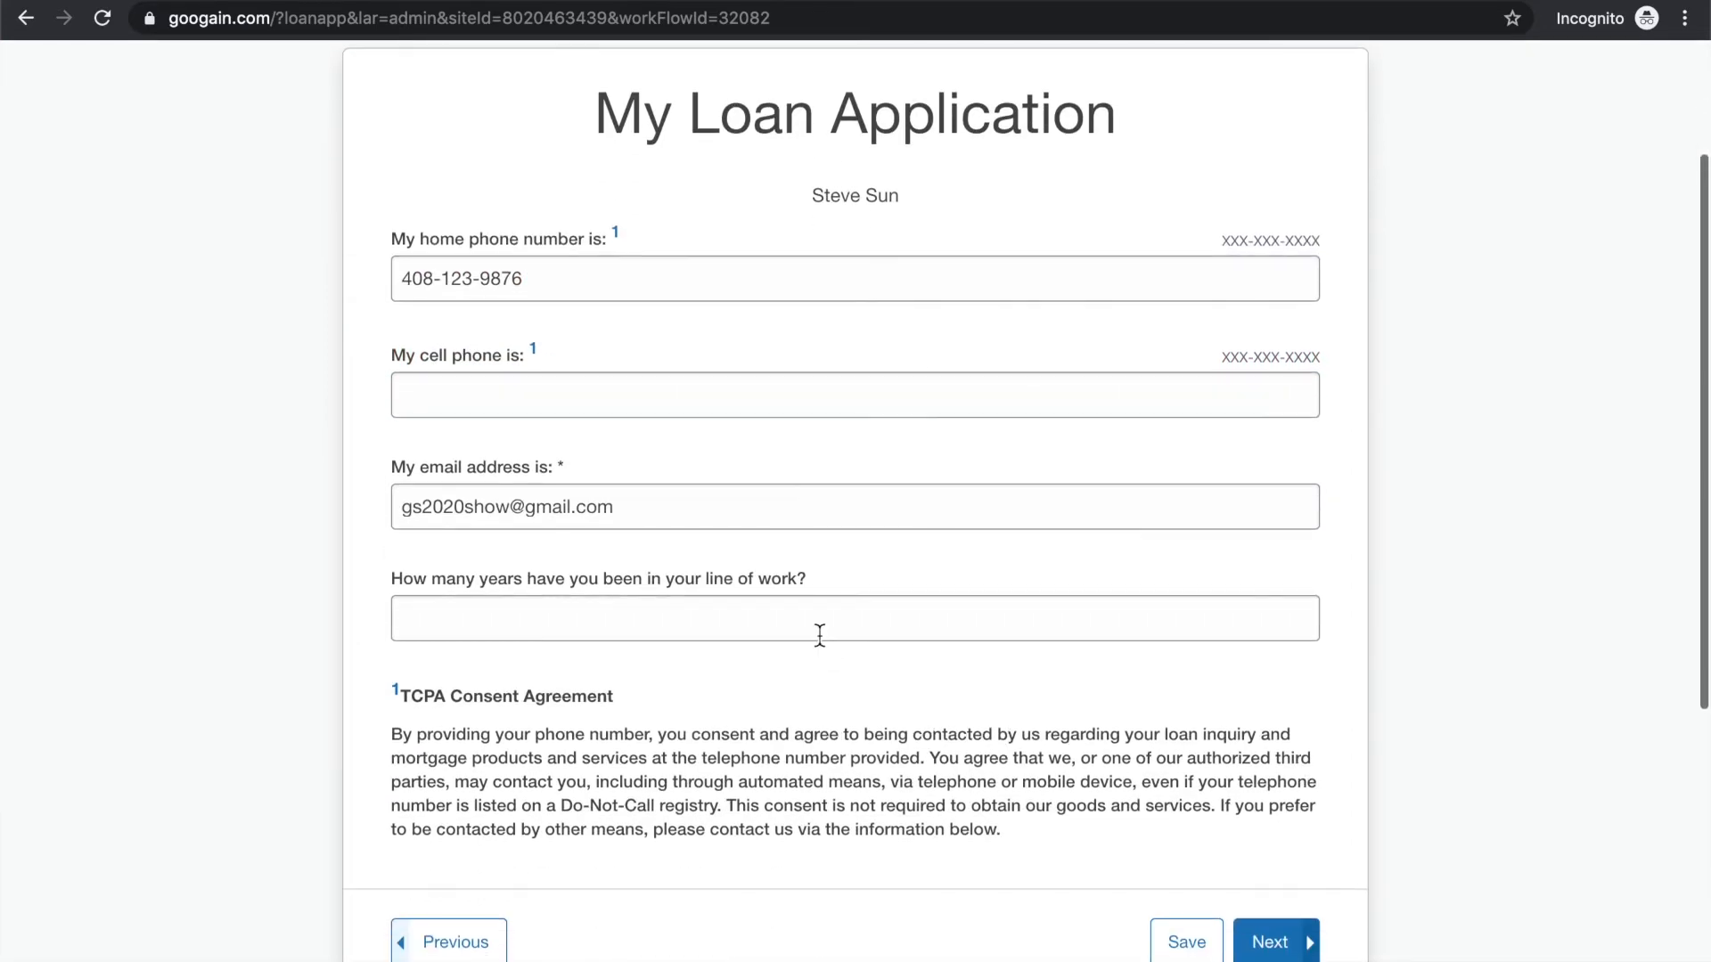
click(769, 639)
text(8)
click(1270, 942)
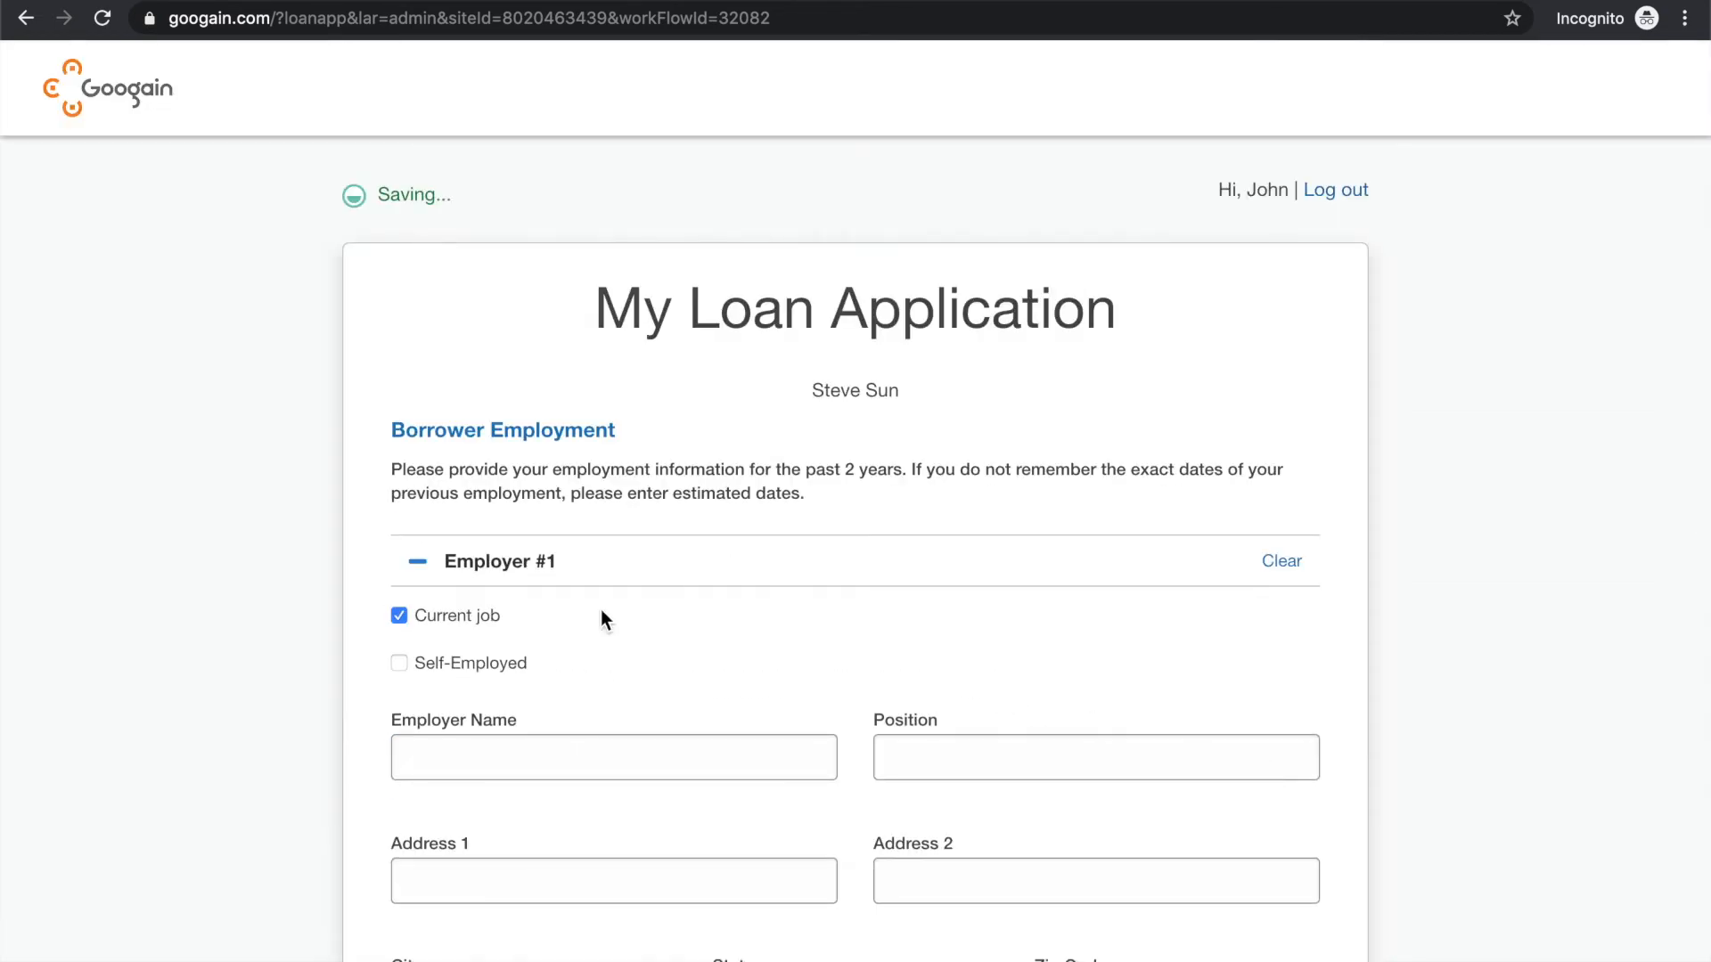
Enter Example Company as the employer name for the borrower's current job
scroll(600, 611, down, 5)
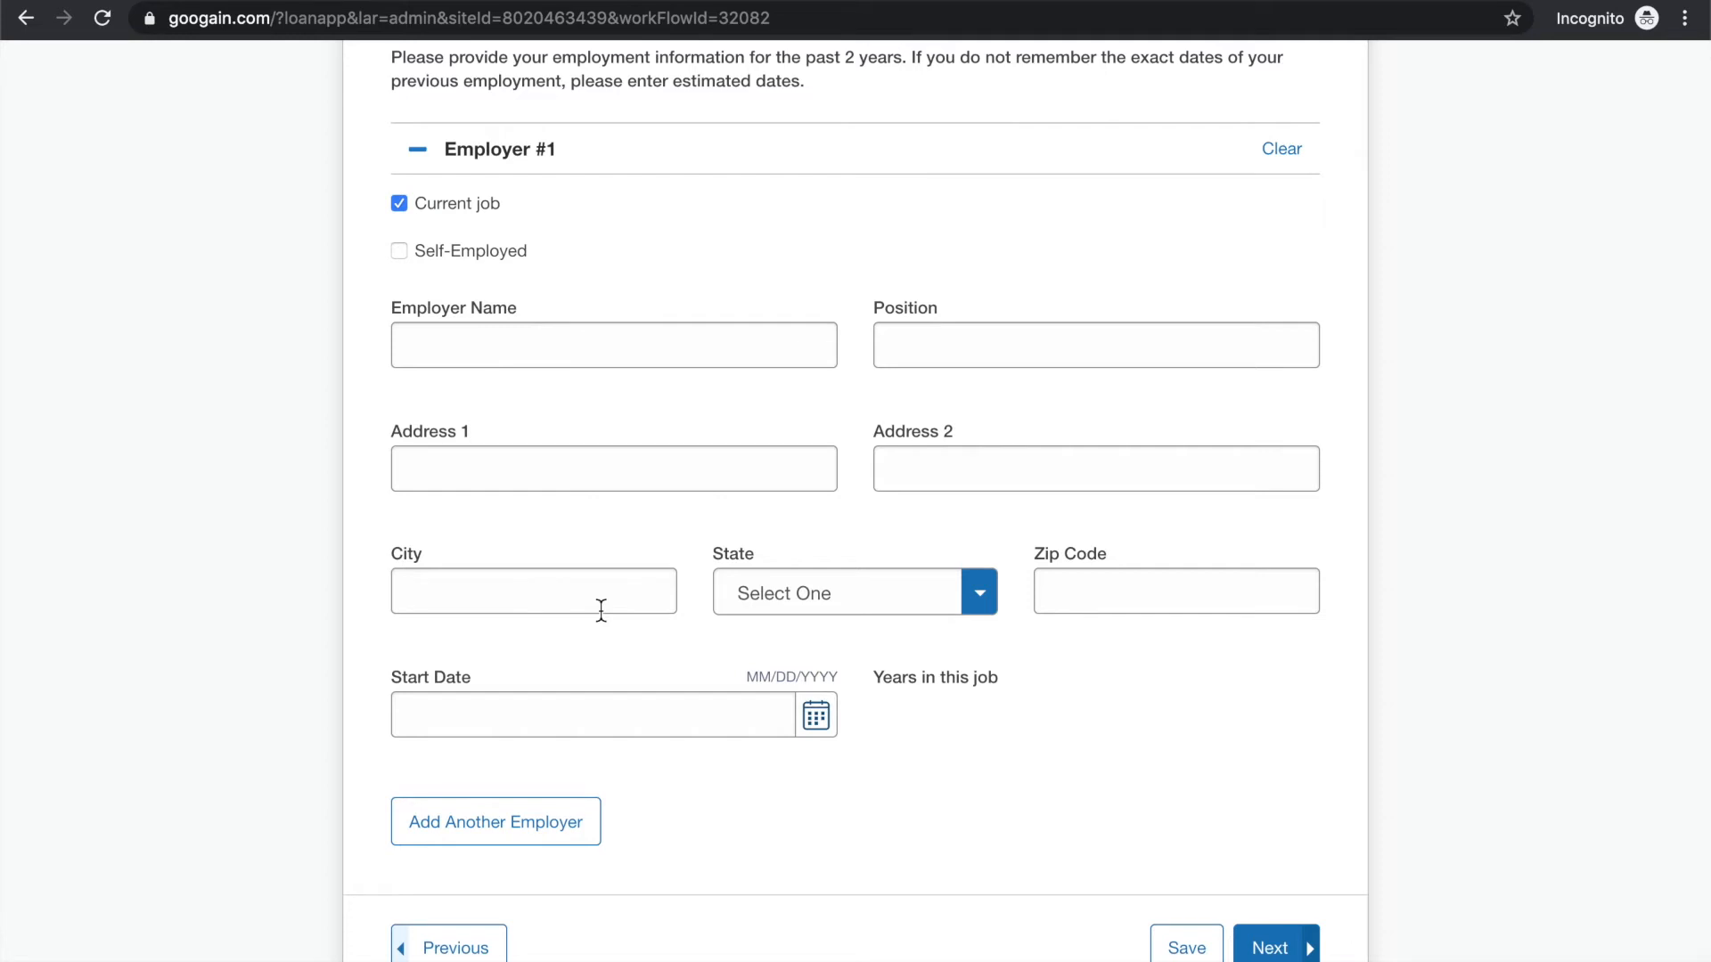
scroll(615, 392, up, 1)
click(616, 393)
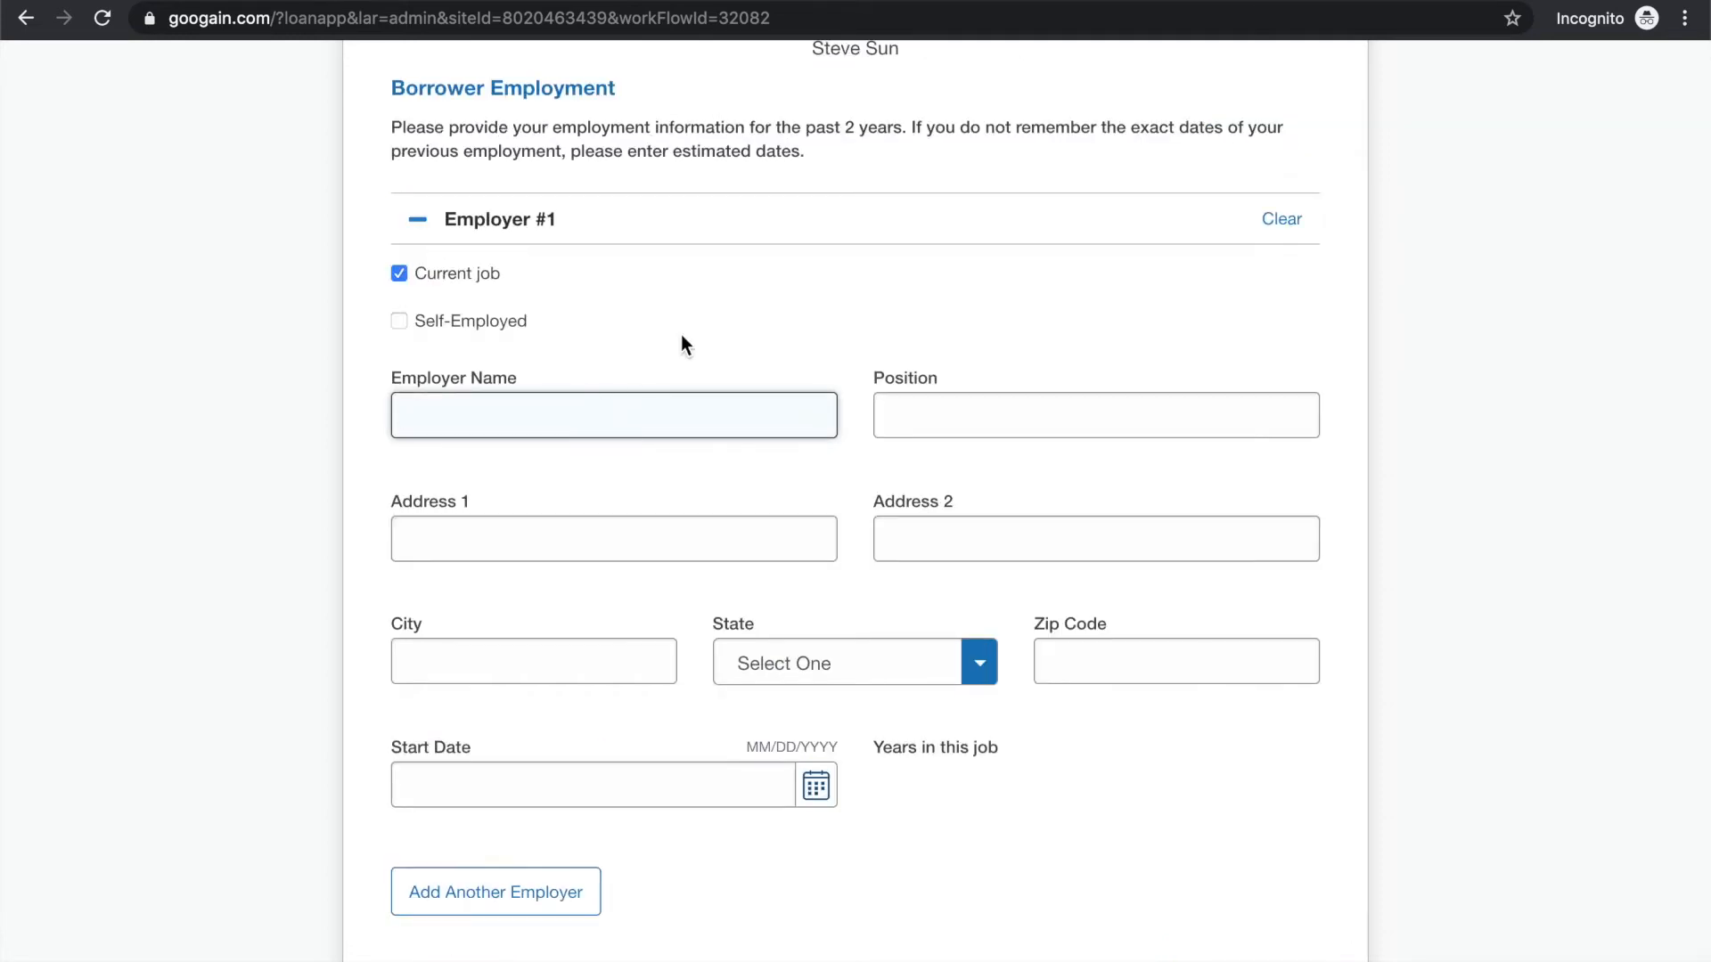
text(Example Company)
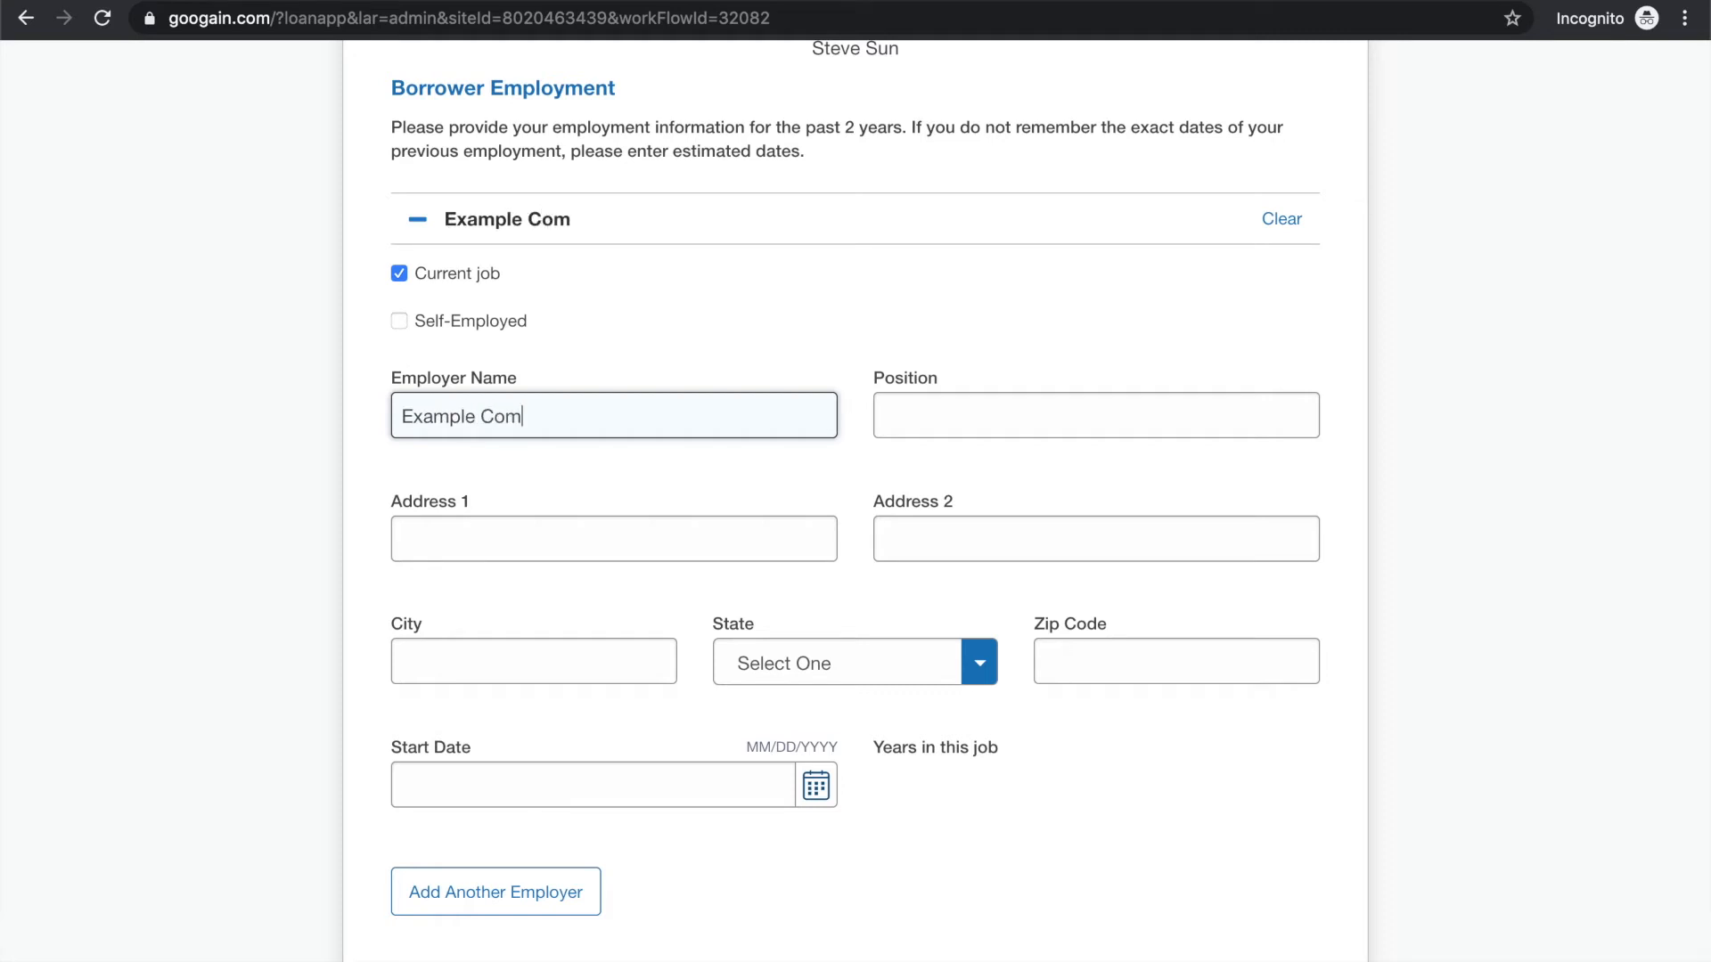
Enter Software Engineer as the borrower's position at Example Company
key(Tab)
text(S)
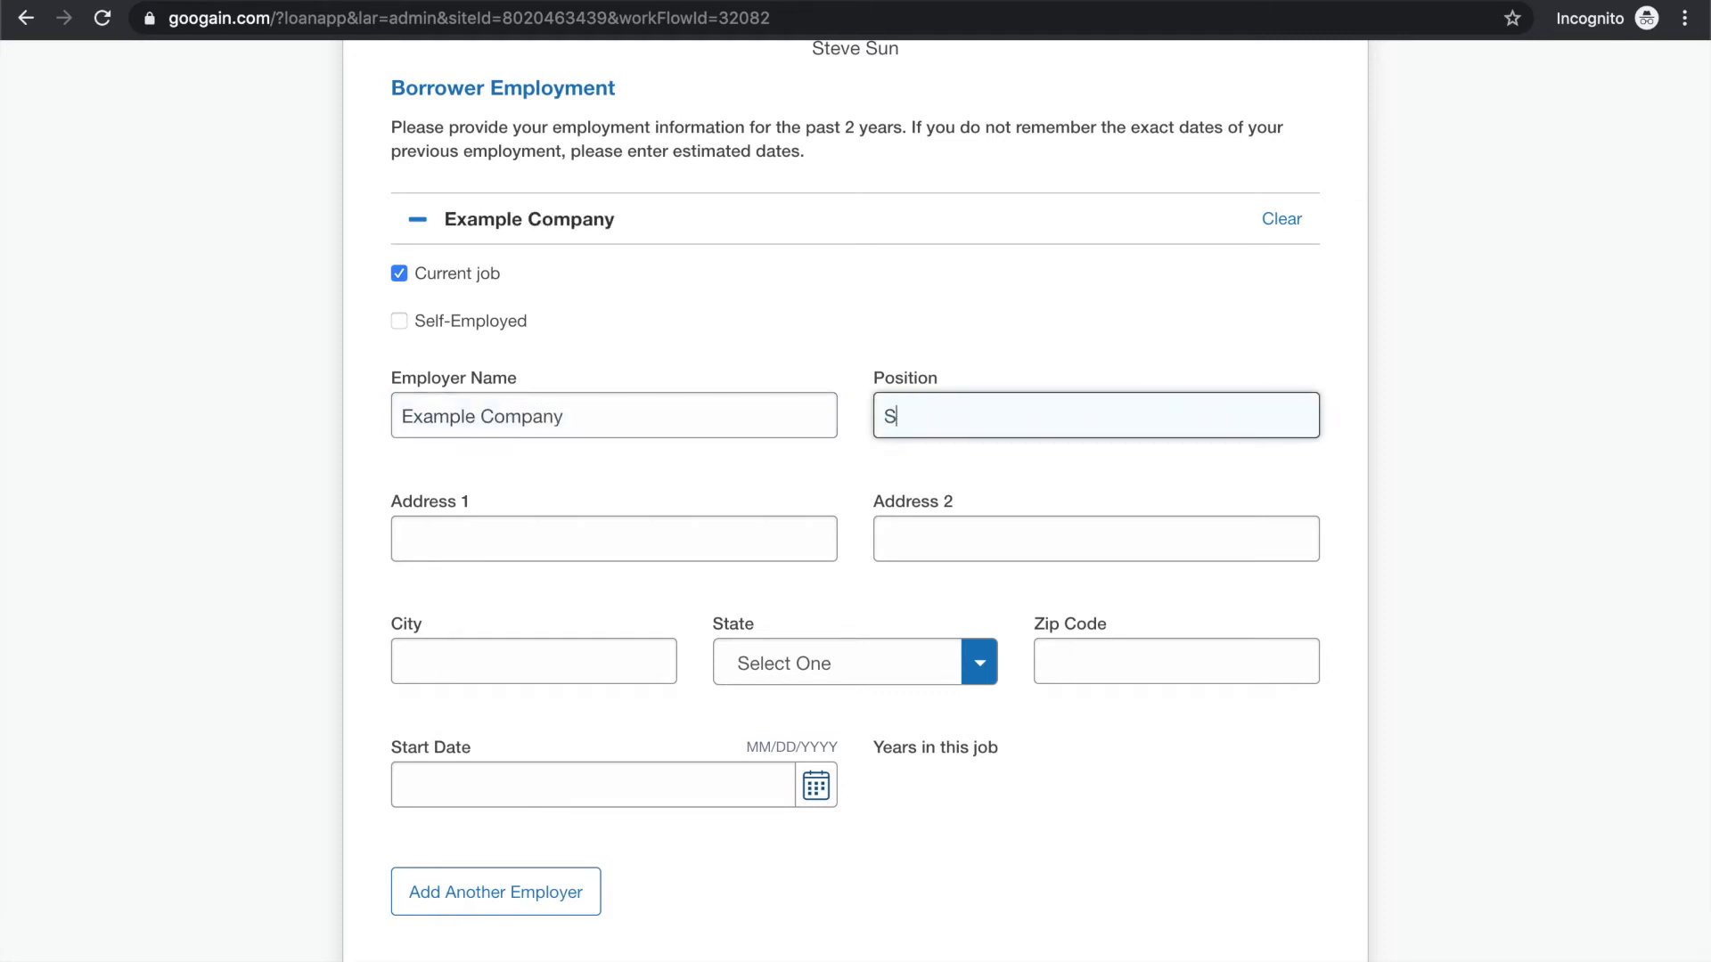
text(oftware Engineer)
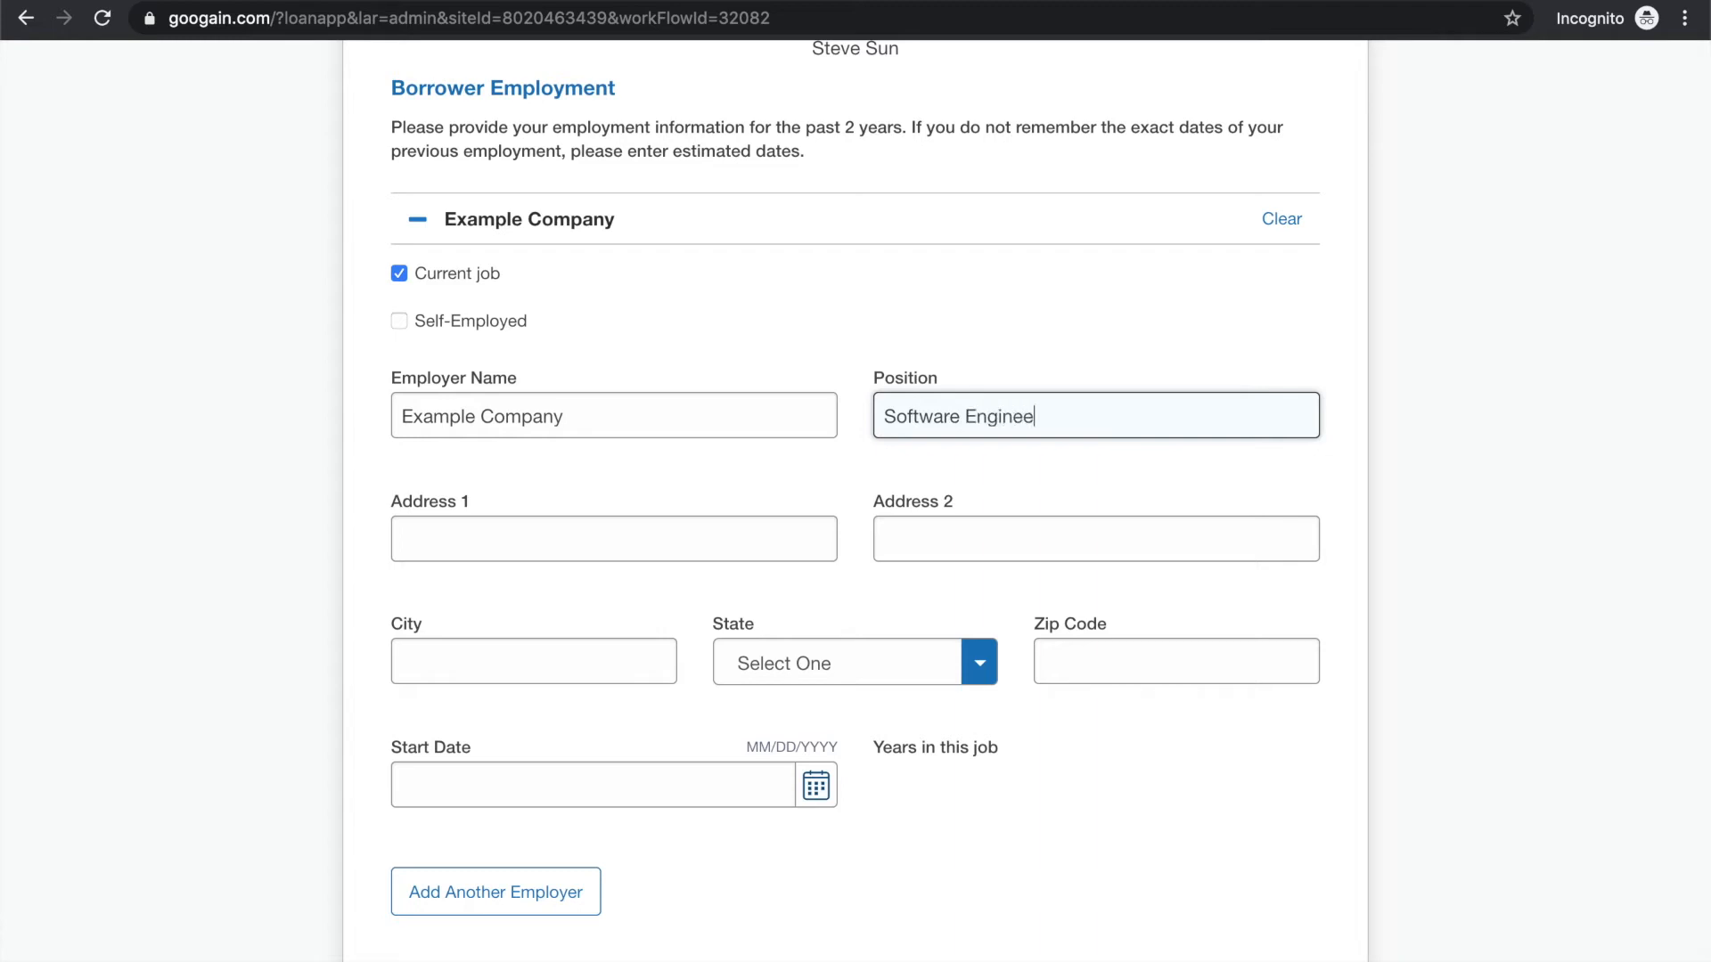
Start entering the employer's street address and accept the suggested match in Milpitas, CA
key(Tab)
text(3)
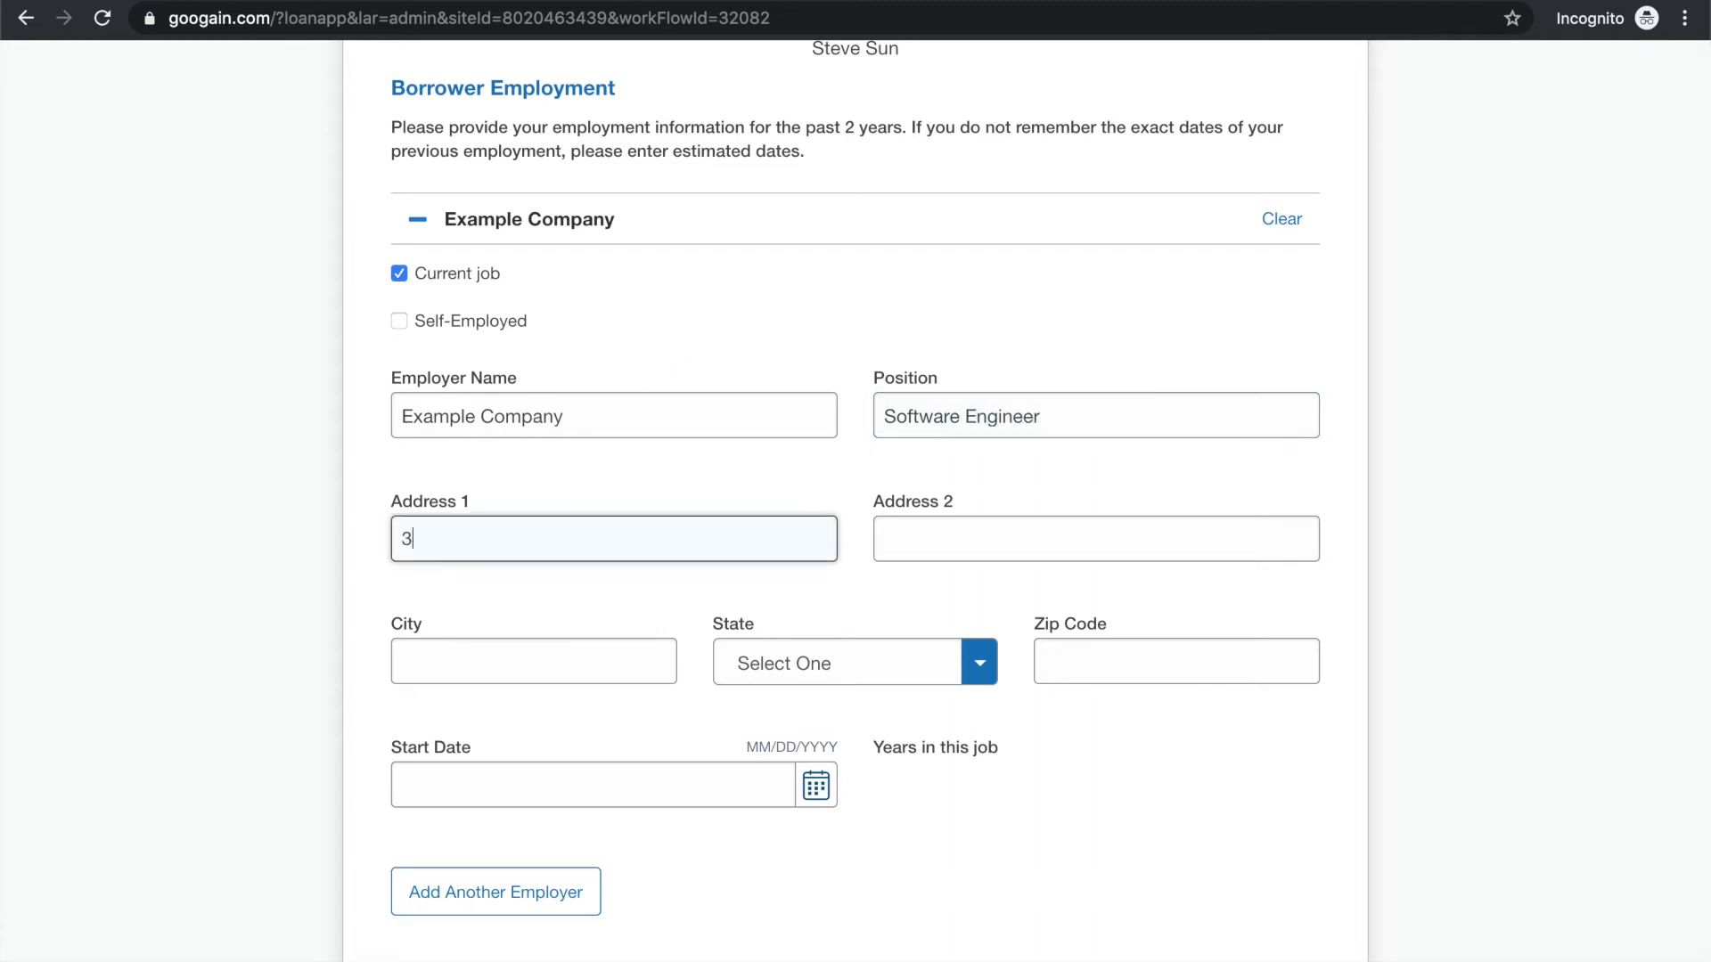
text(21 Main St)
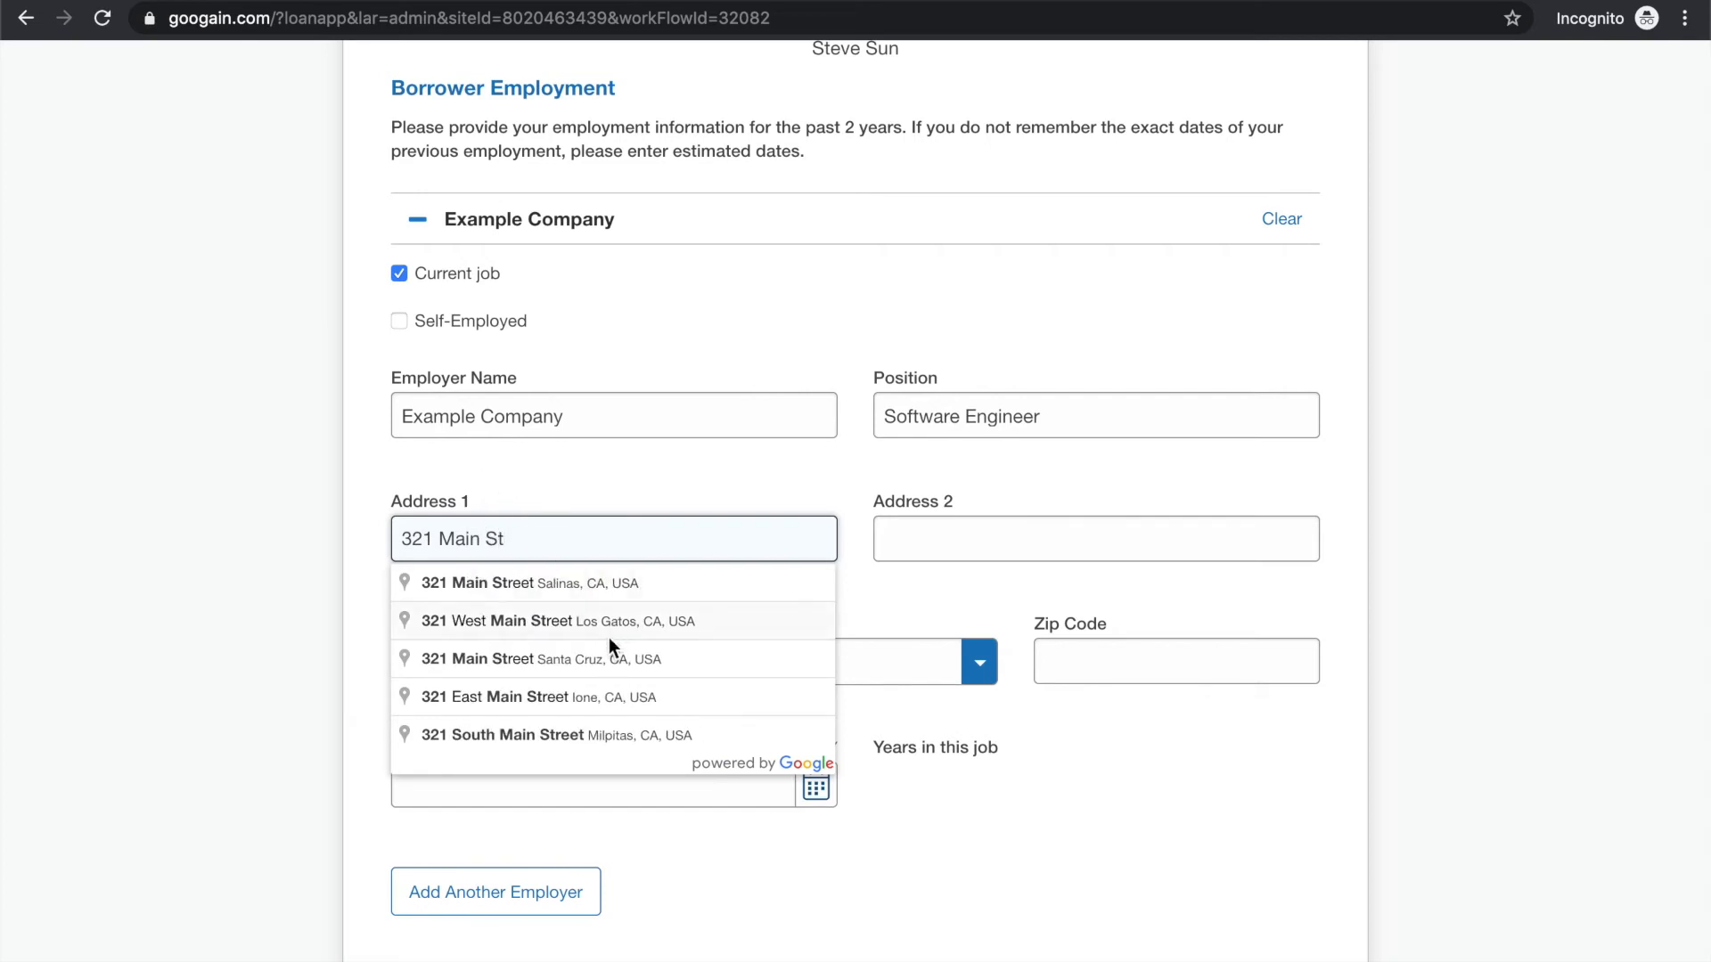
click(637, 735)
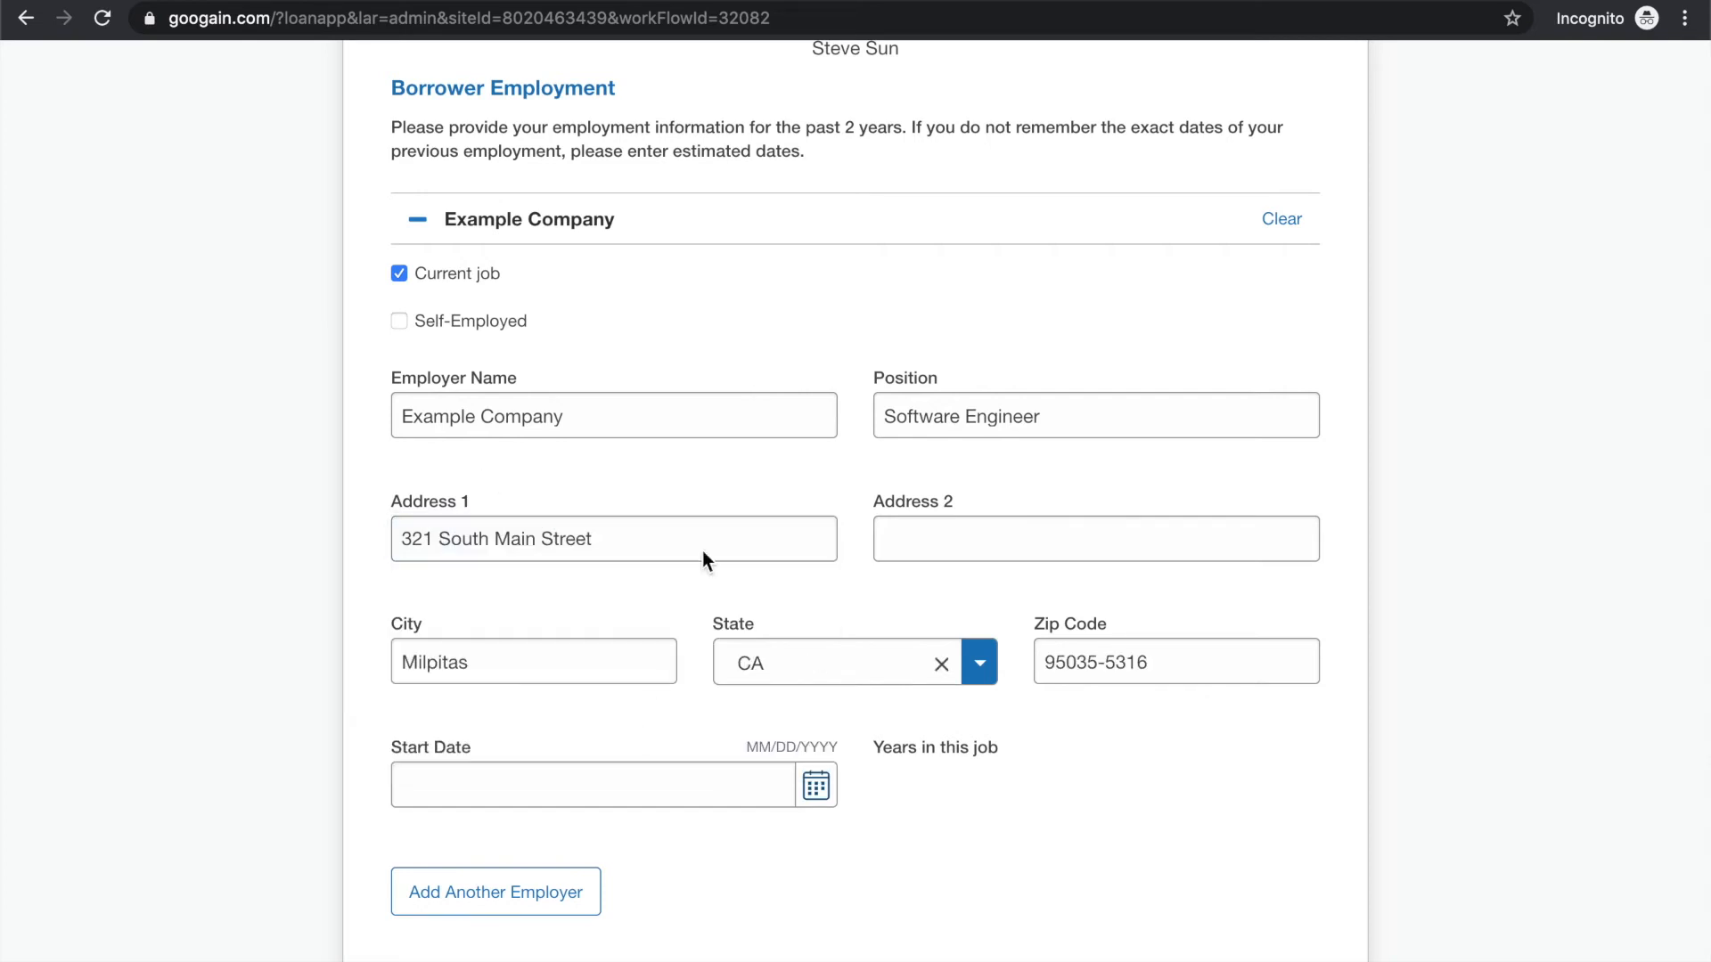
Set the start date of the borrower's current job at Example Company to 01/01/2013
scroll(818, 595, down, 2)
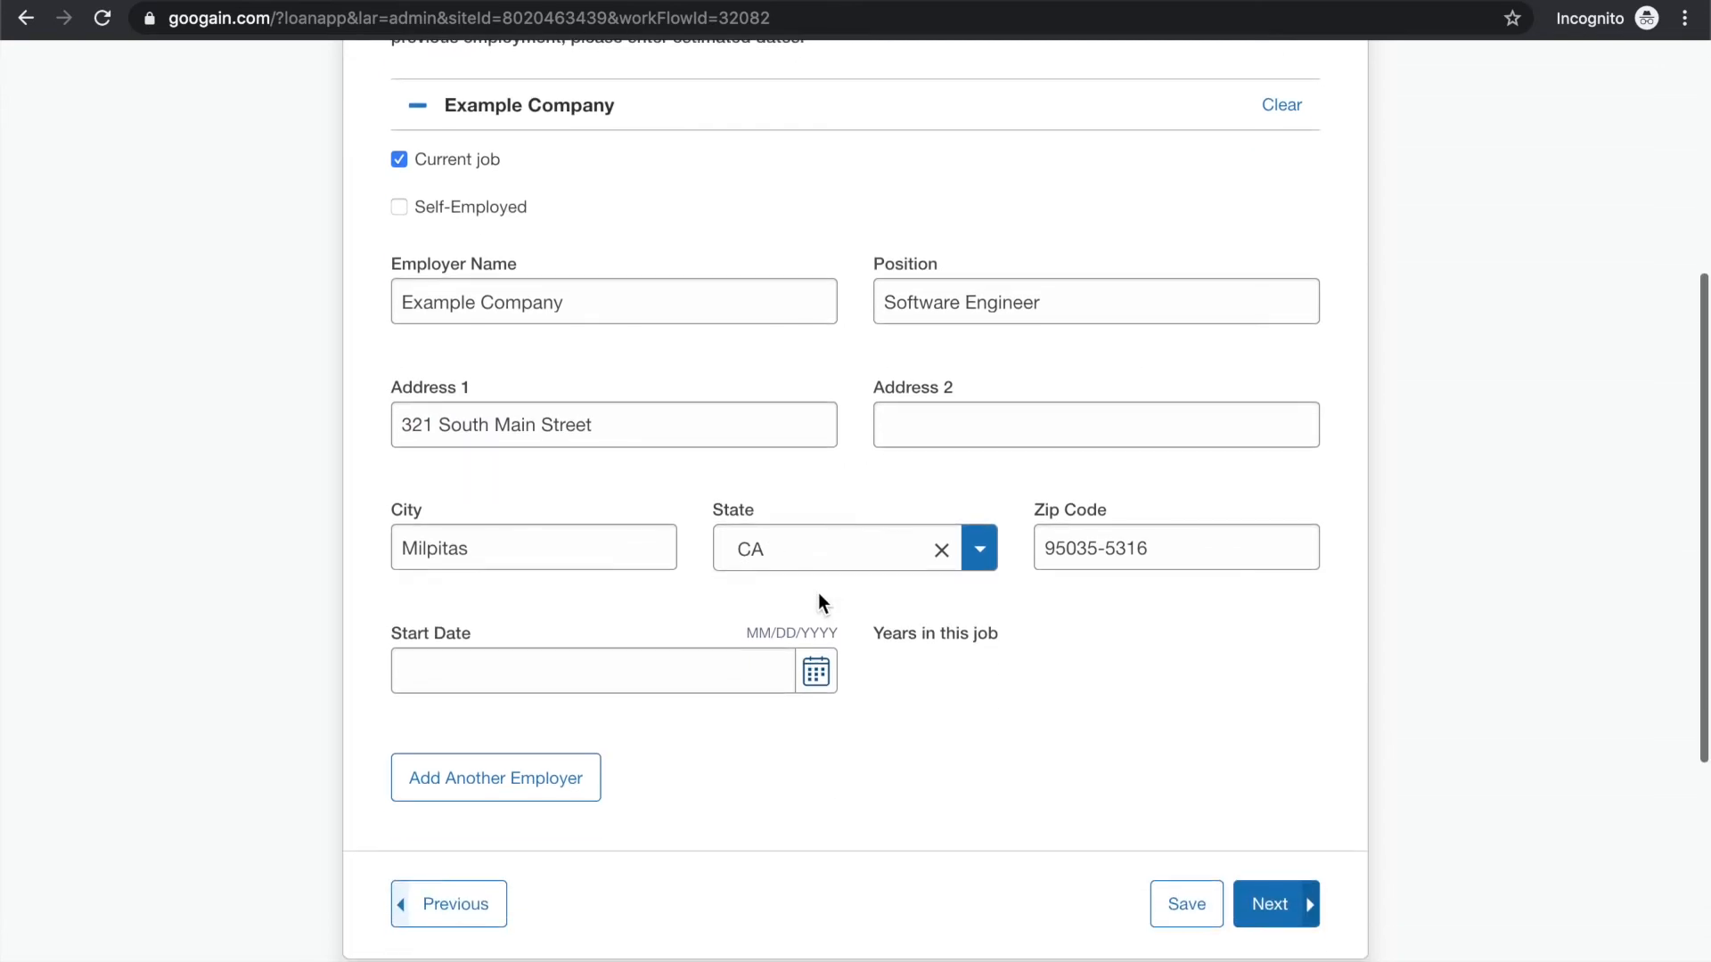
click(667, 670)
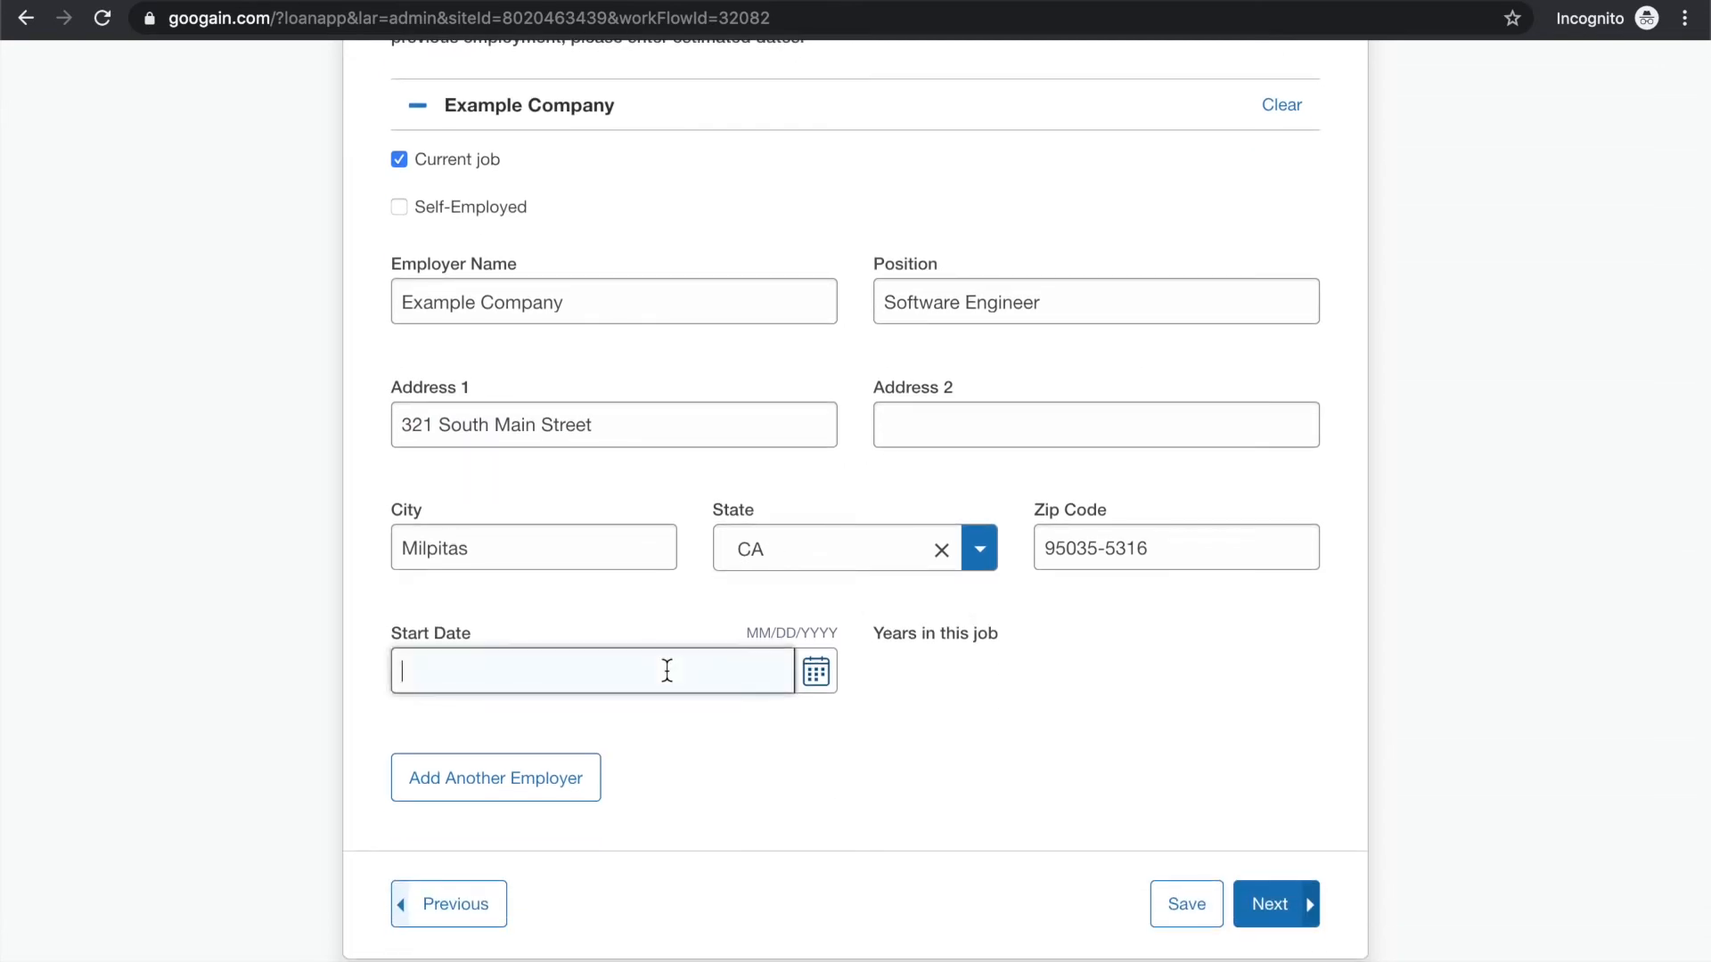
text(03/)
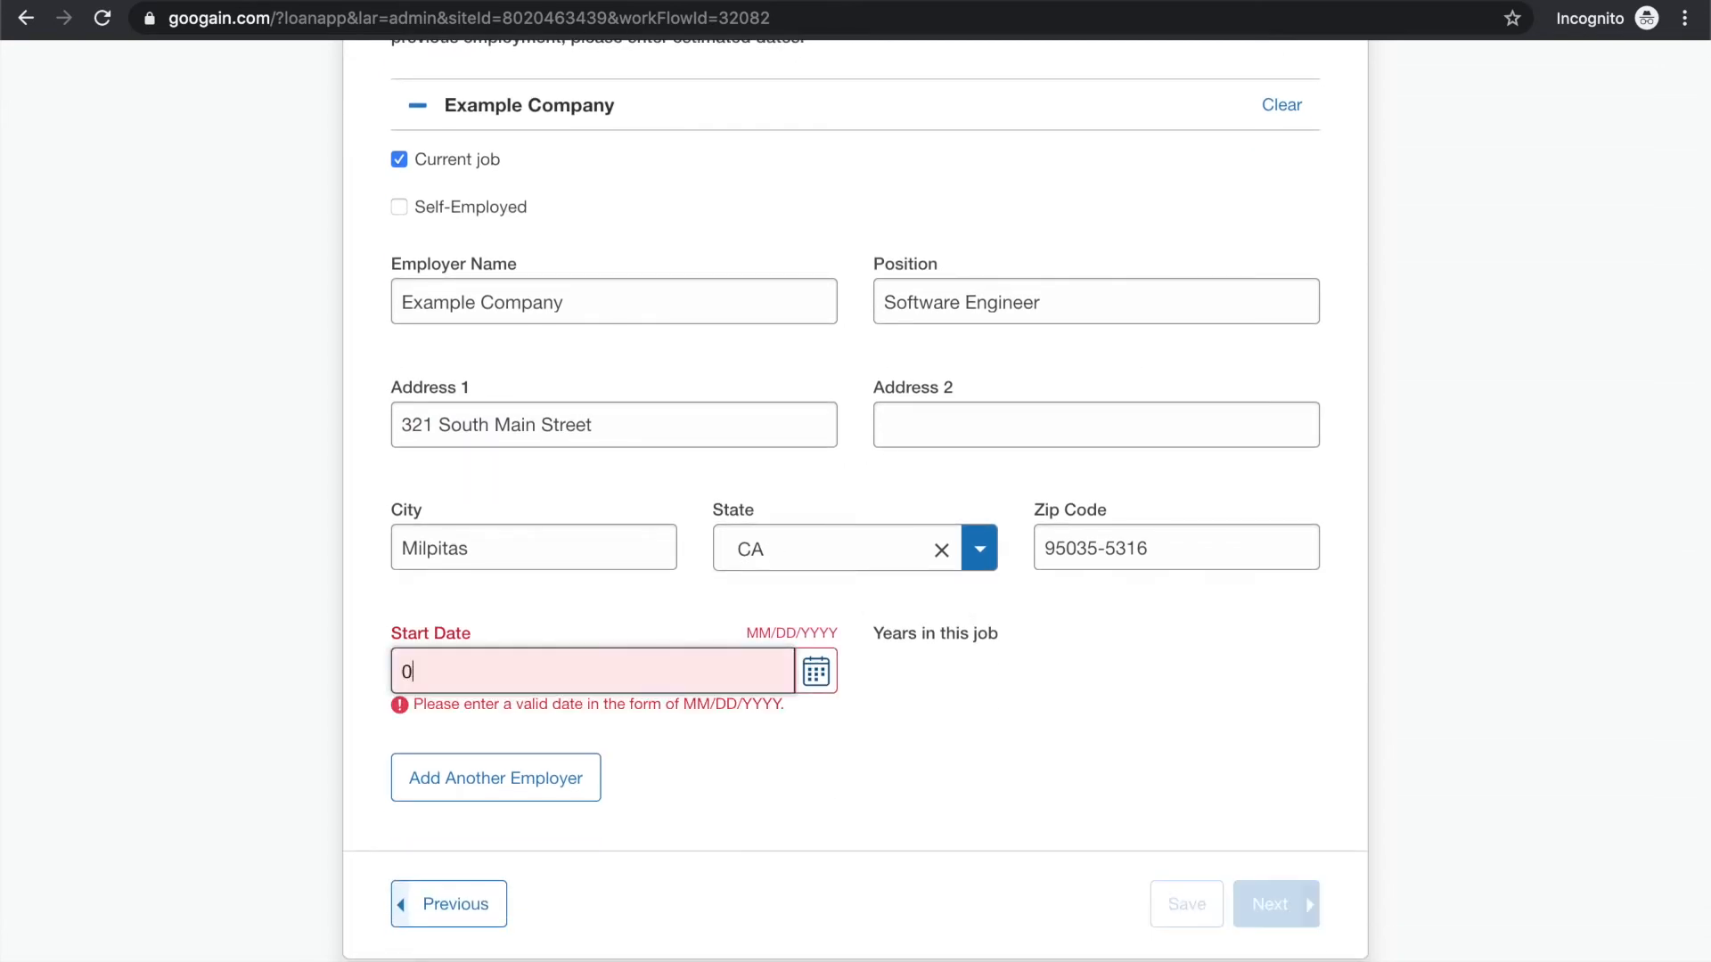
key(BackSpace)
key(BackSpace)
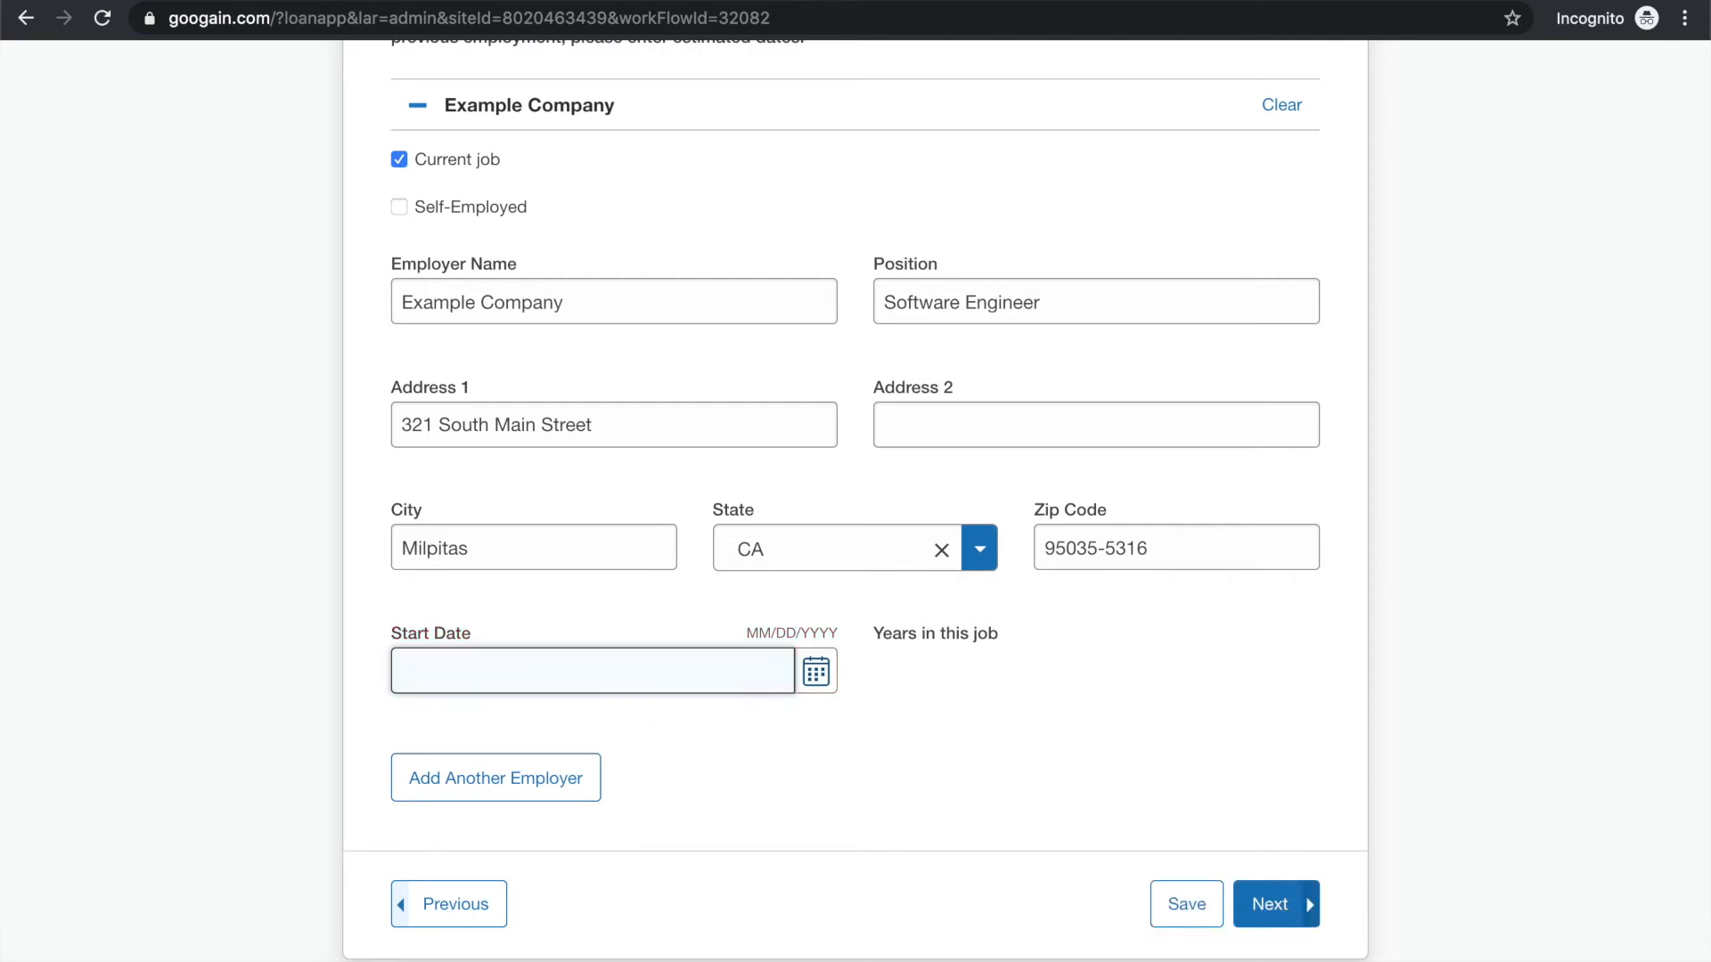
text(01/01/2013)
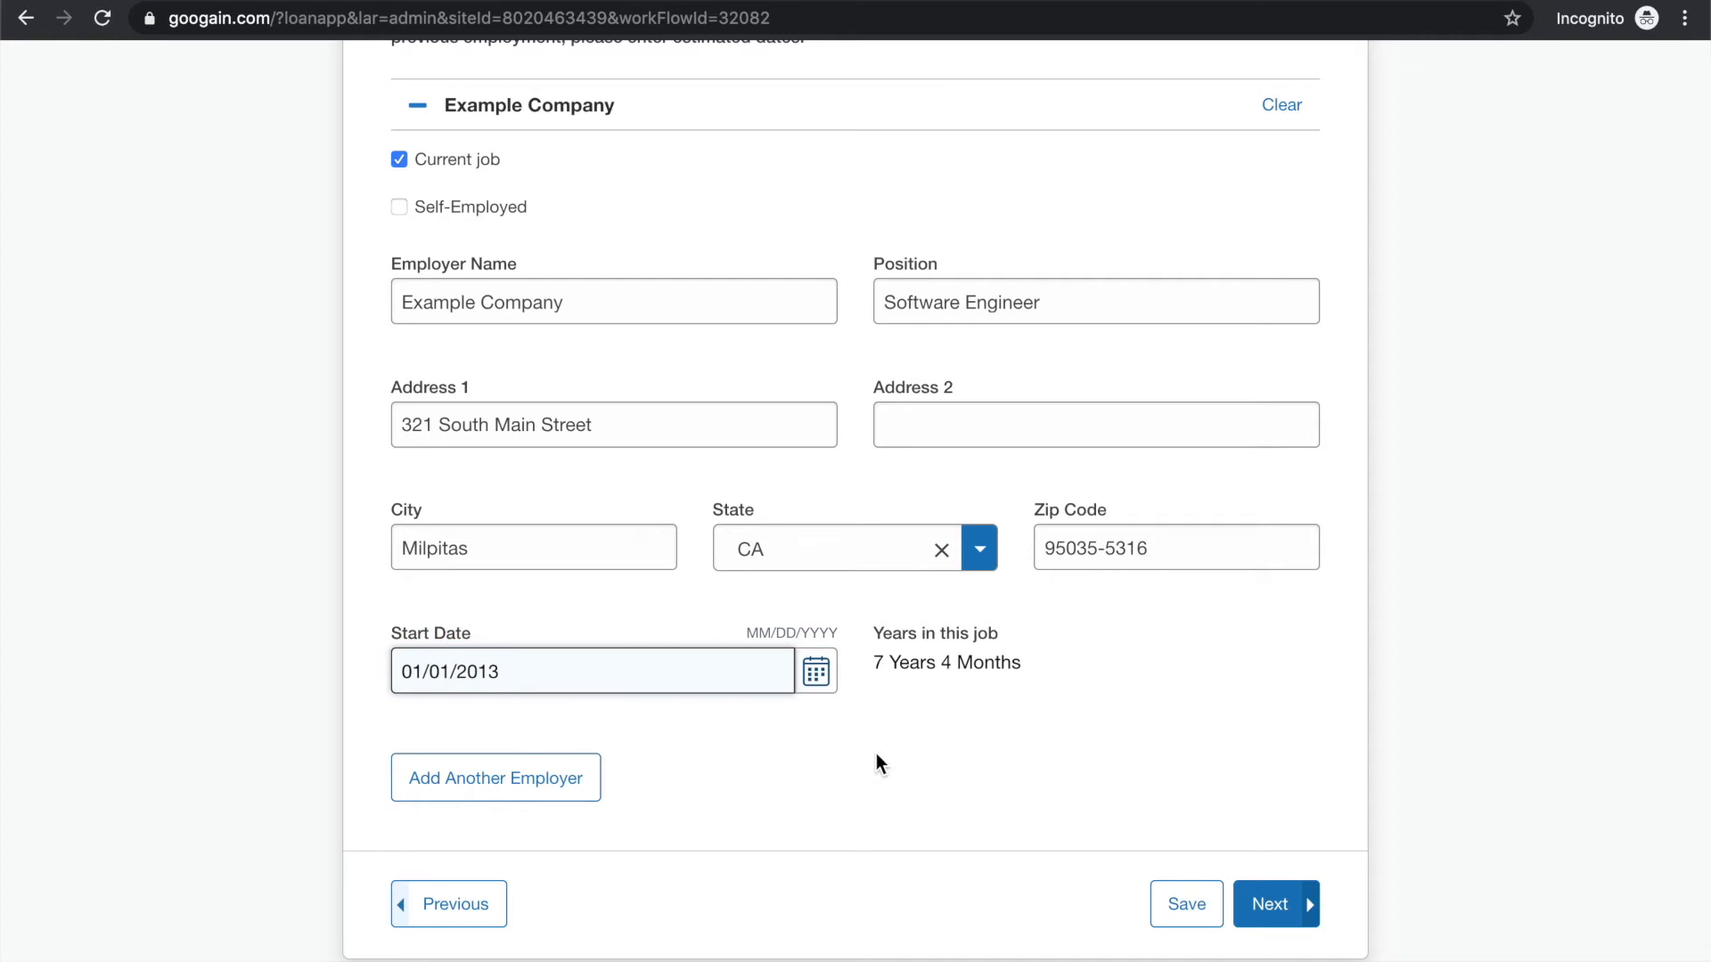
click(997, 736)
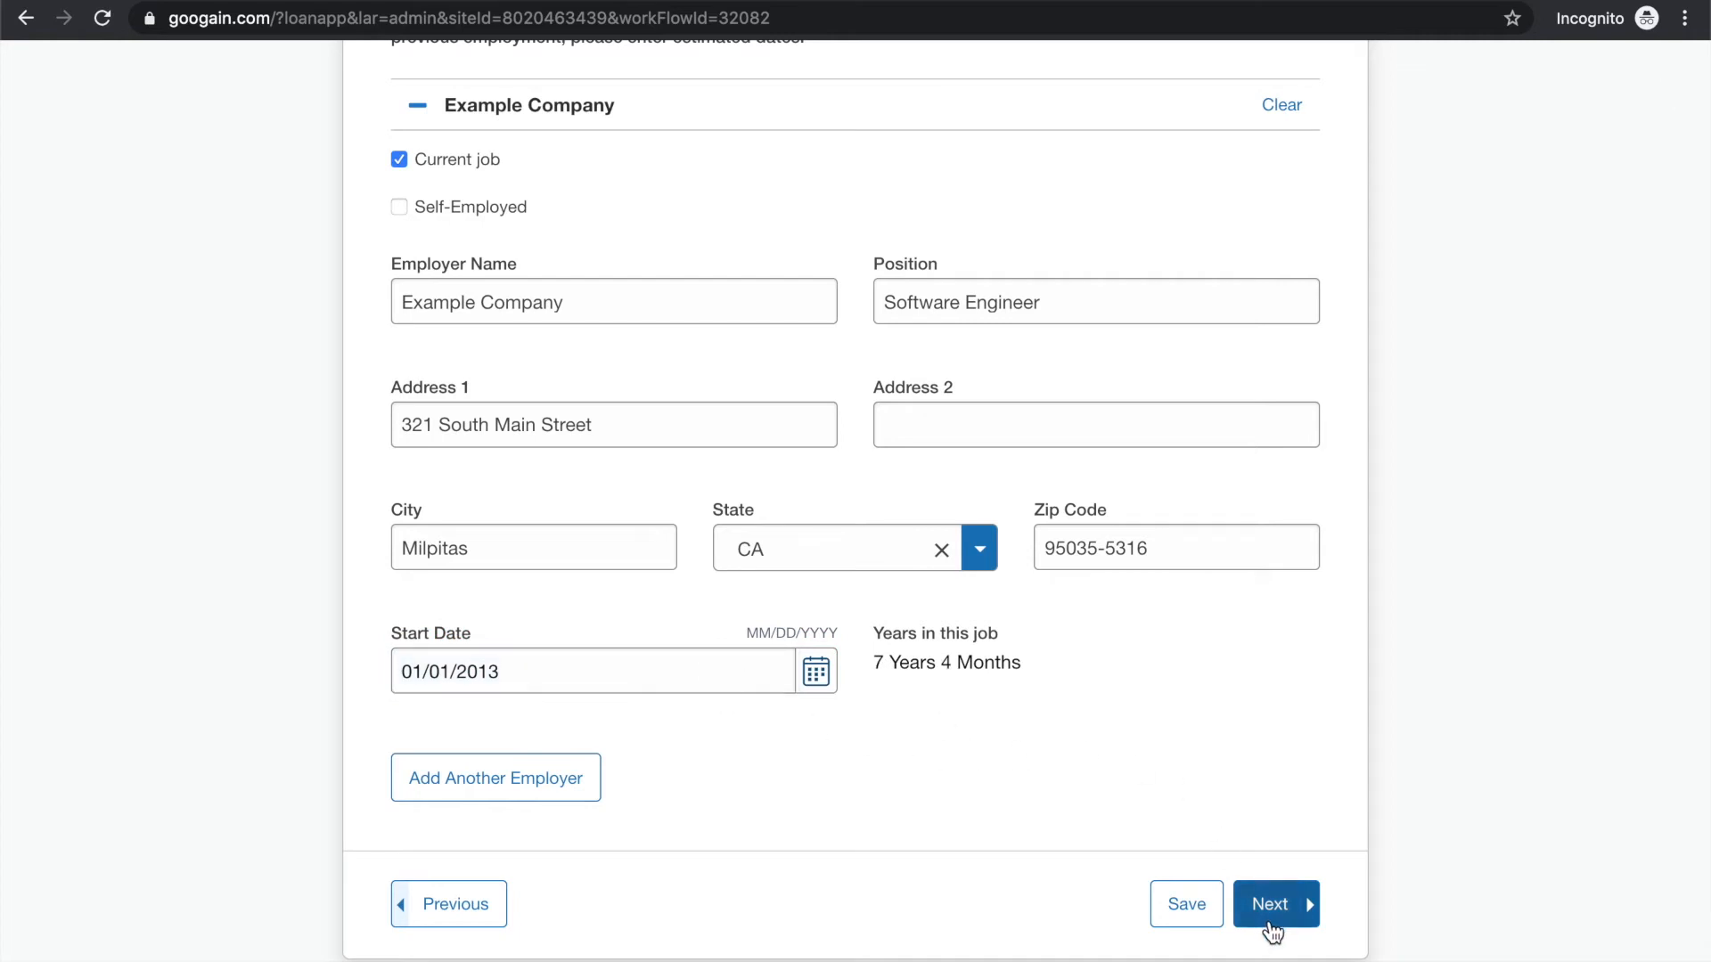
Review the Borrower Employment instructions about the required employment period and estimated dates
scroll(1185, 826, up, 3)
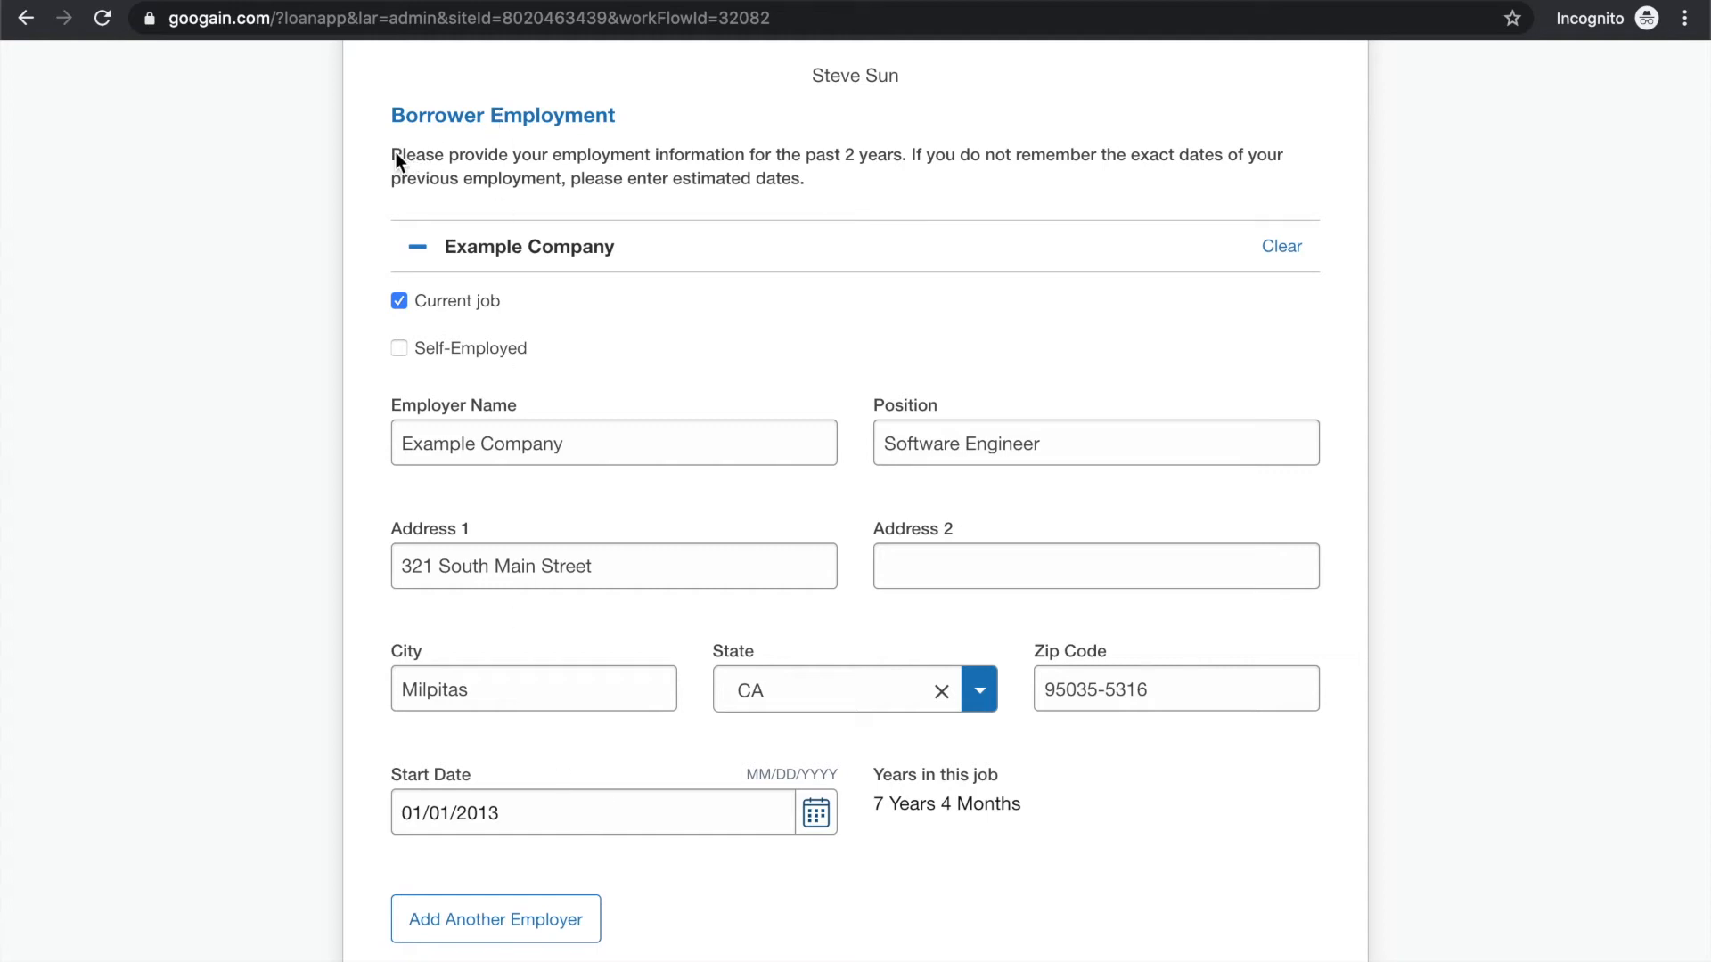
drag(394, 156, 907, 152)
click(652, 158)
click(908, 153)
drag(799, 158, 972, 181)
click(986, 158)
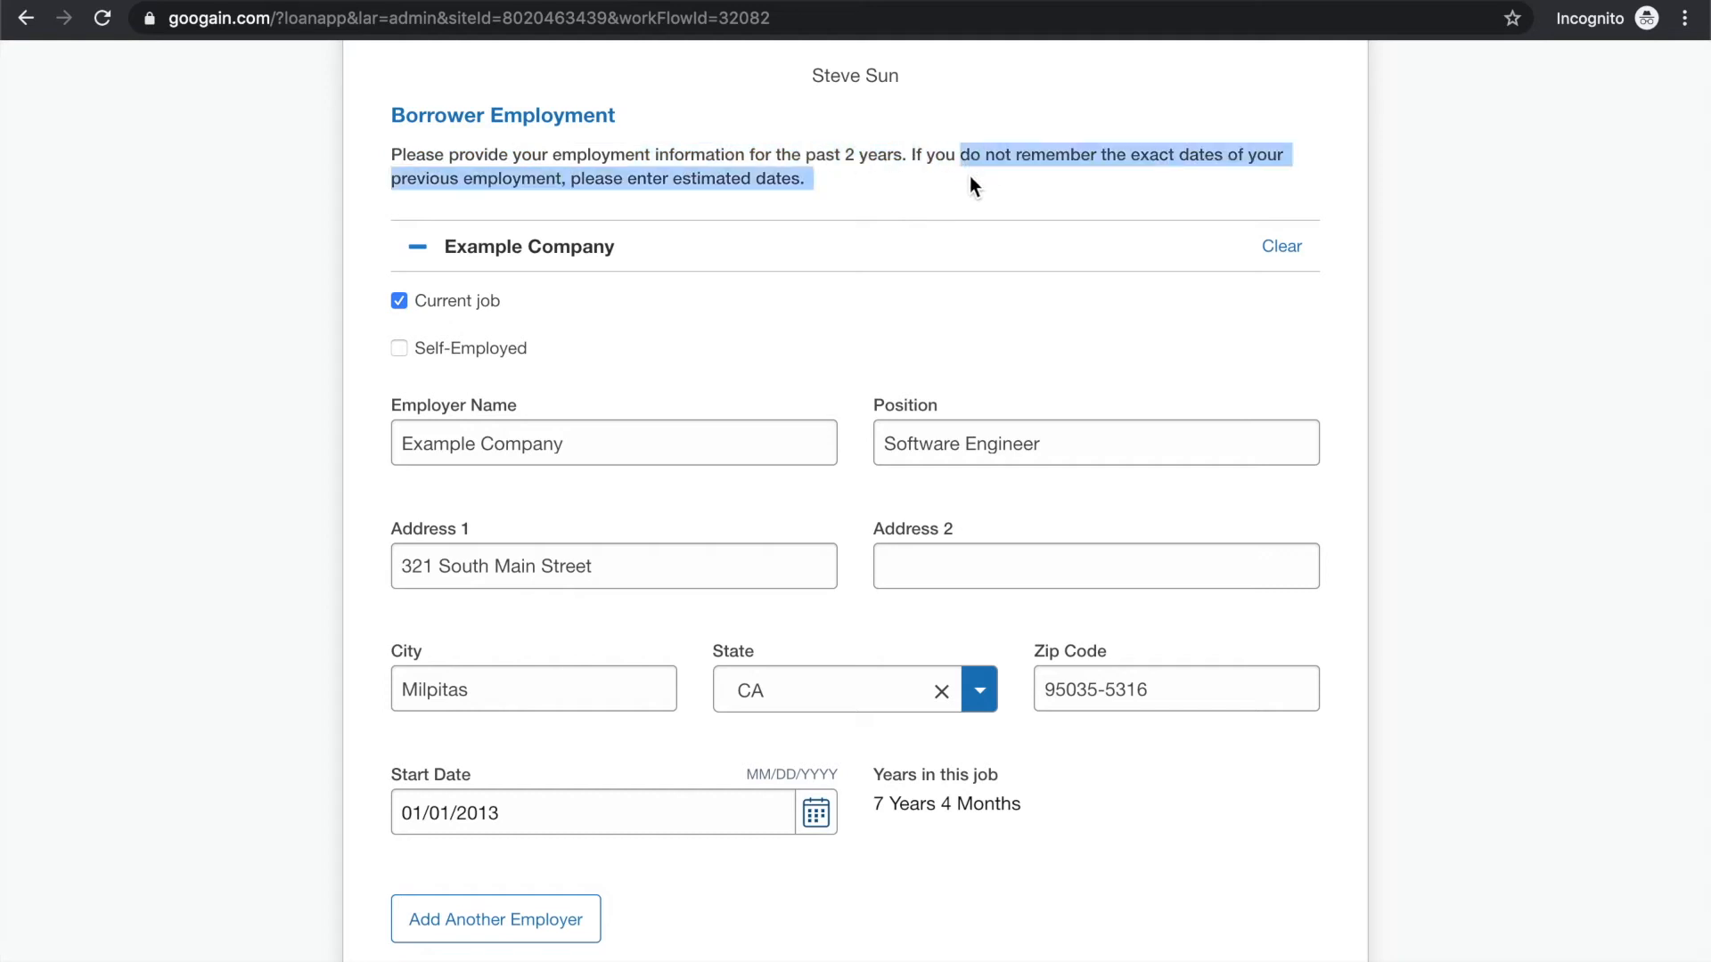
click(603, 180)
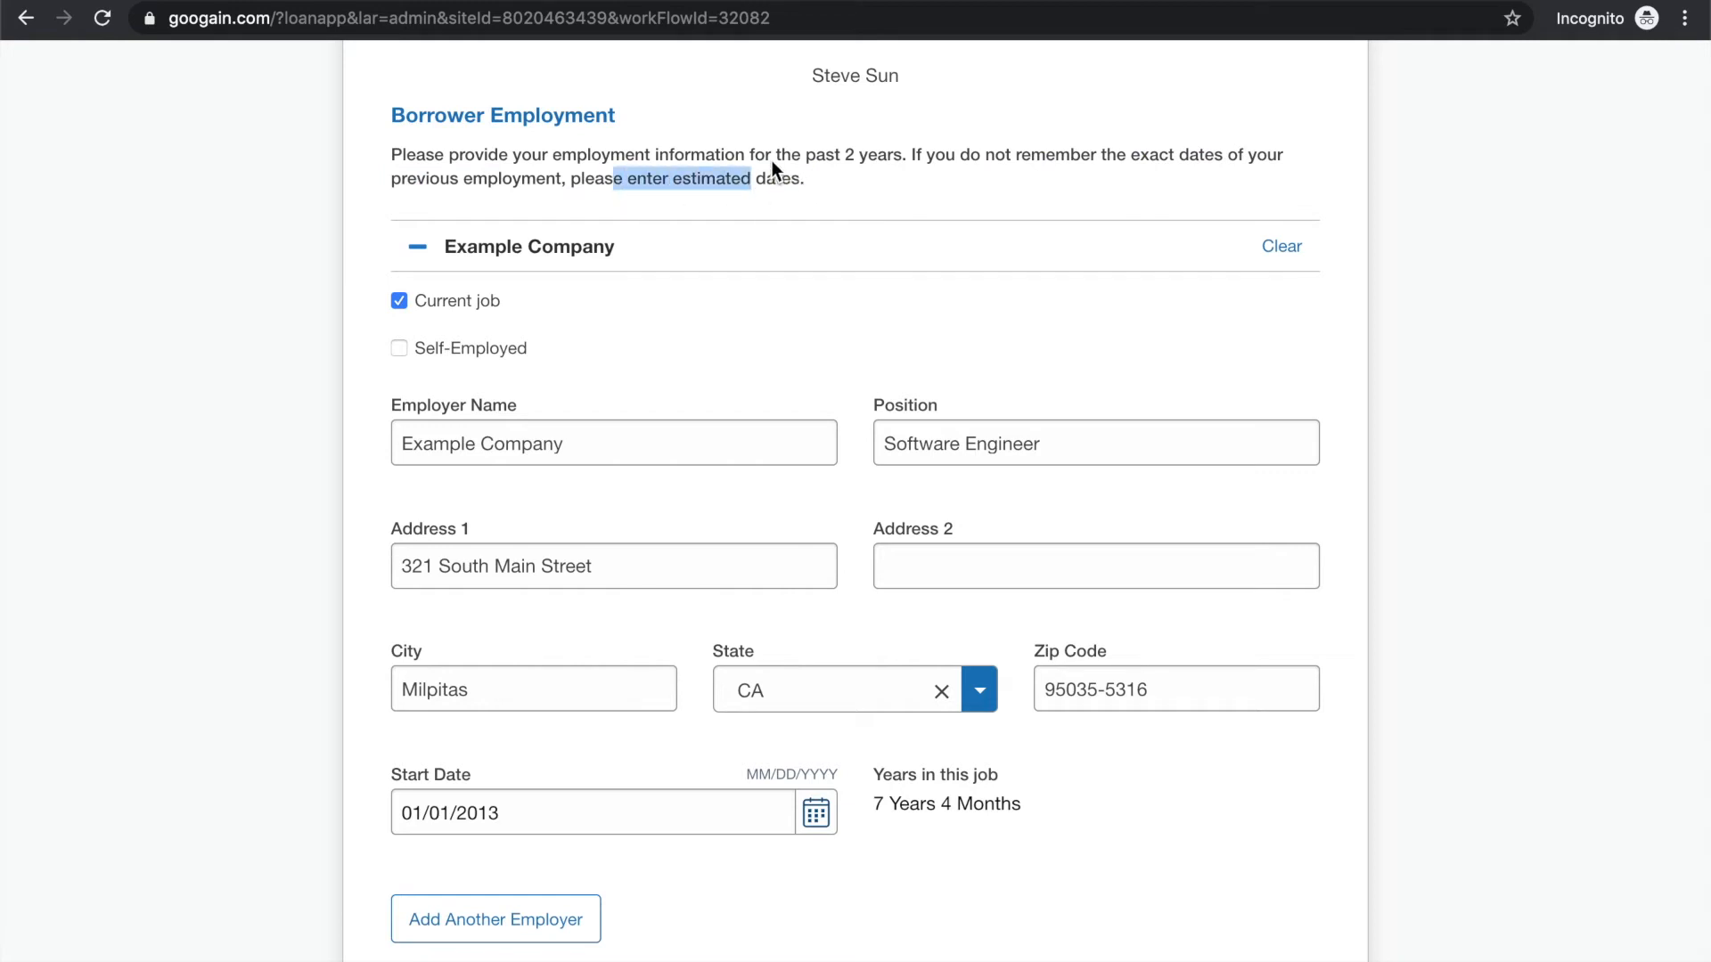
click(739, 157)
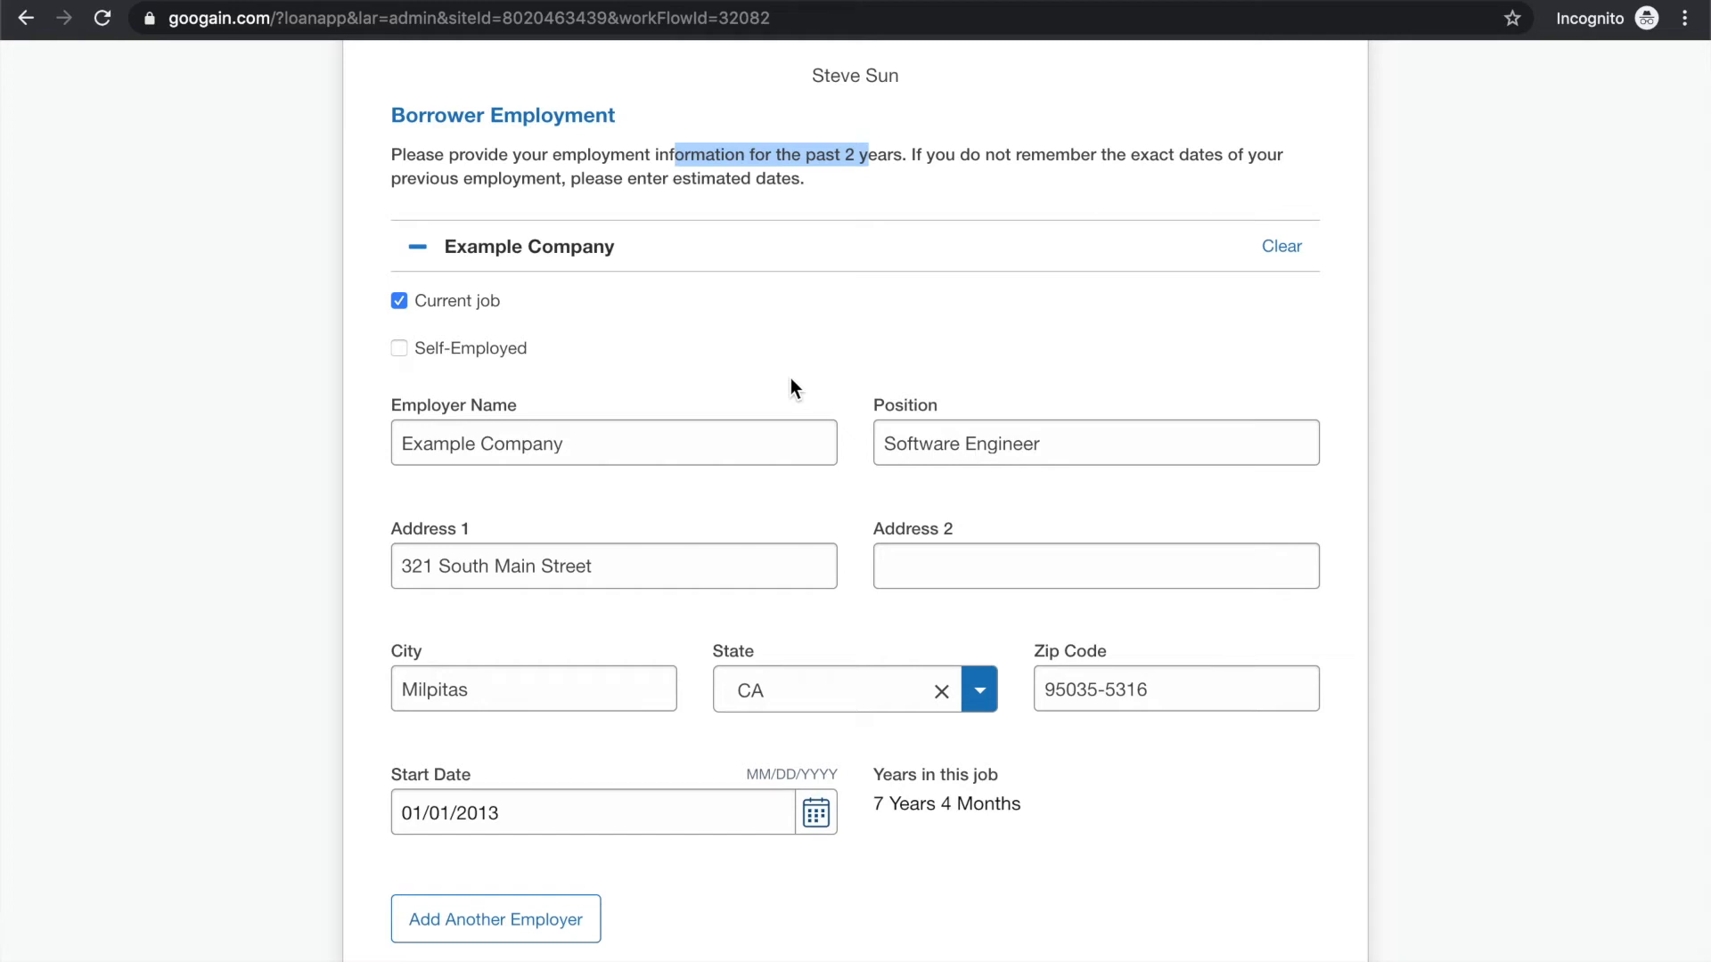
Finish the borrower employment section and continue to the borrower income section
scroll(874, 316, down, 2)
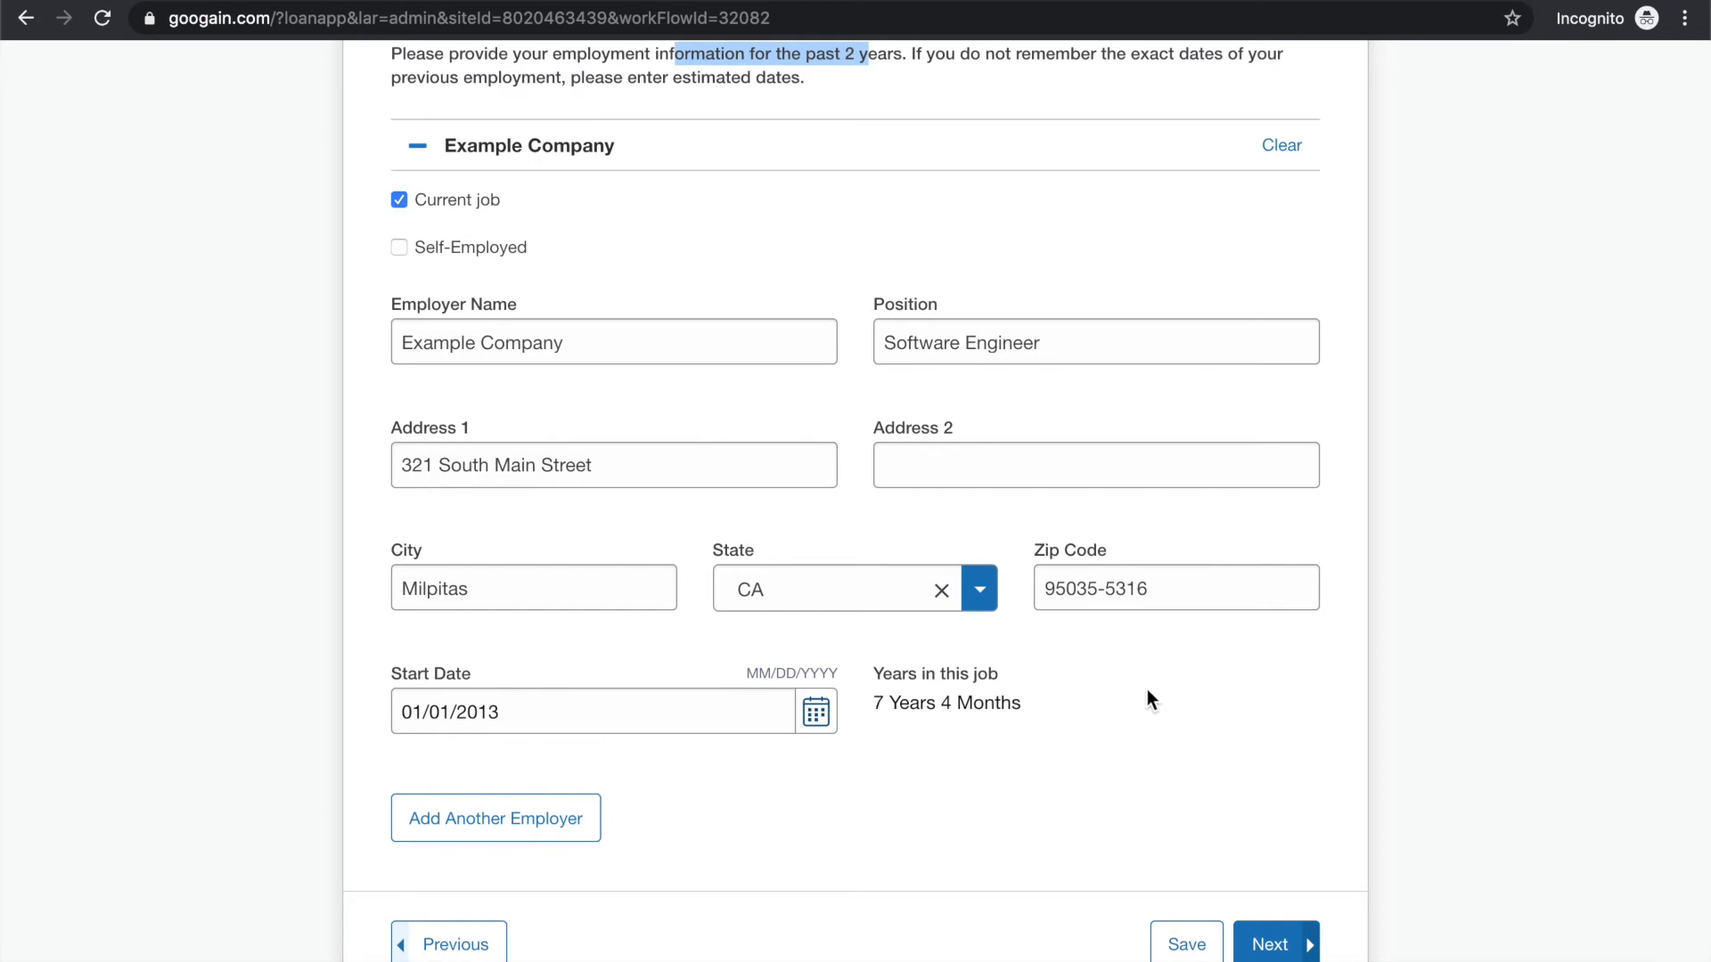
scroll(1147, 700, down, 1)
click(1262, 888)
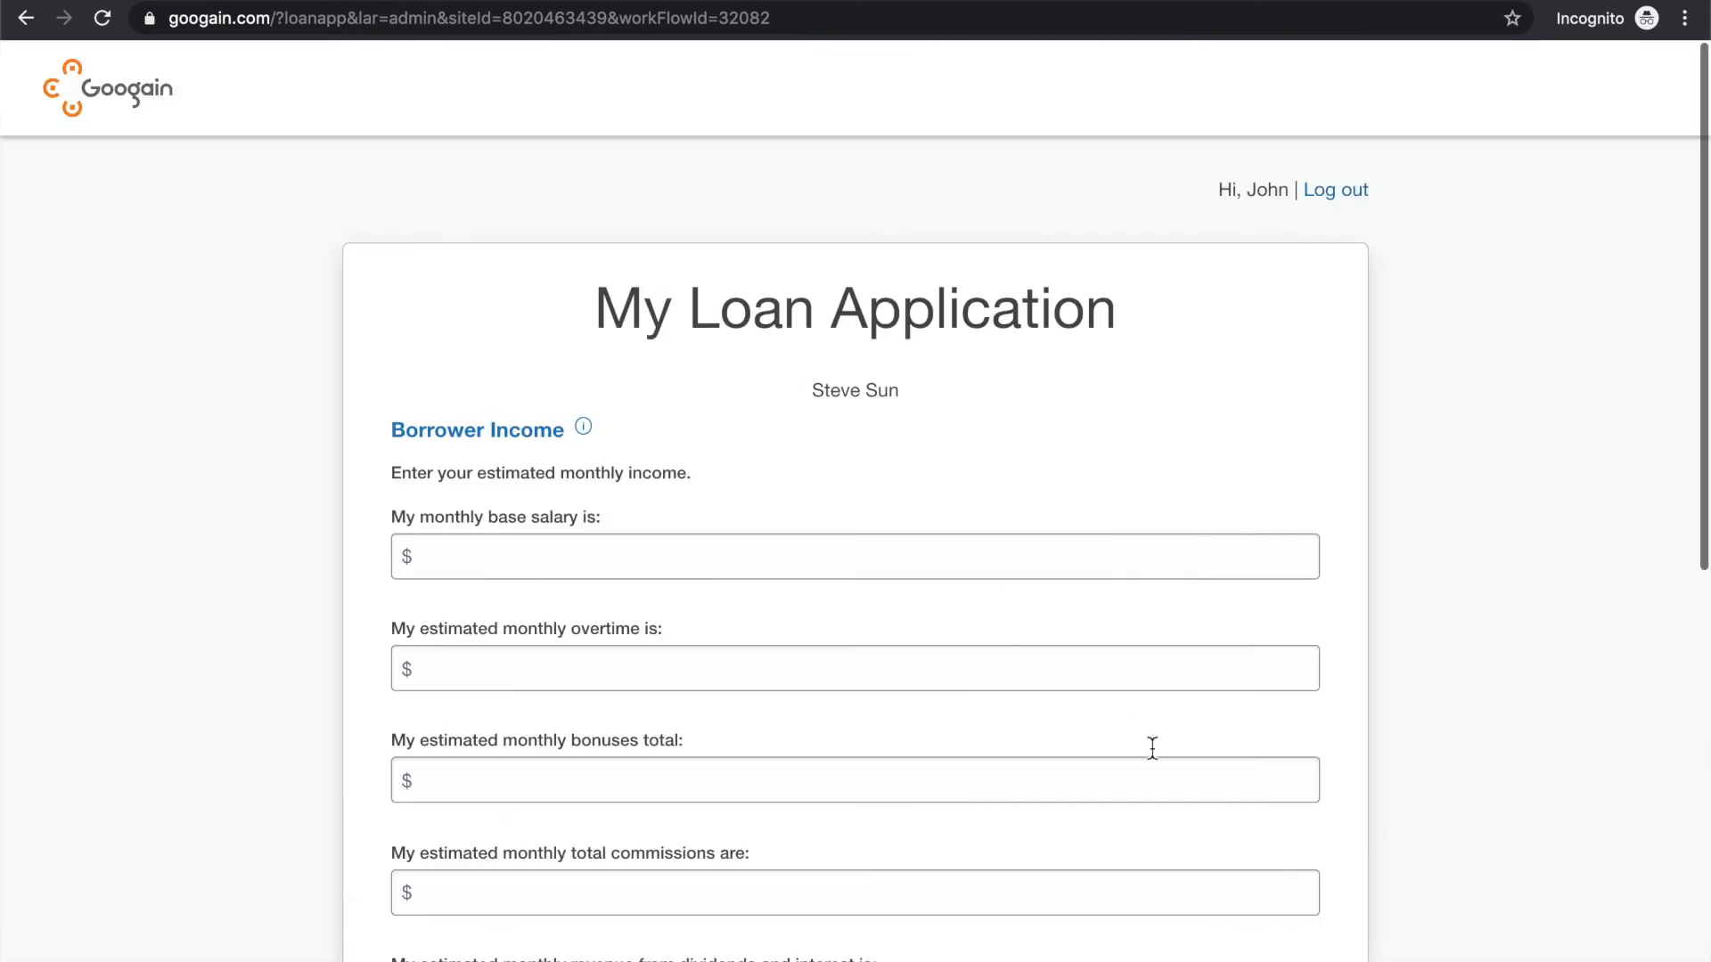
Calculate 200000/12 with a Google search in a separate browser tab to work out the monthly base salary
scroll(810, 554, down, 1)
click(682, 492)
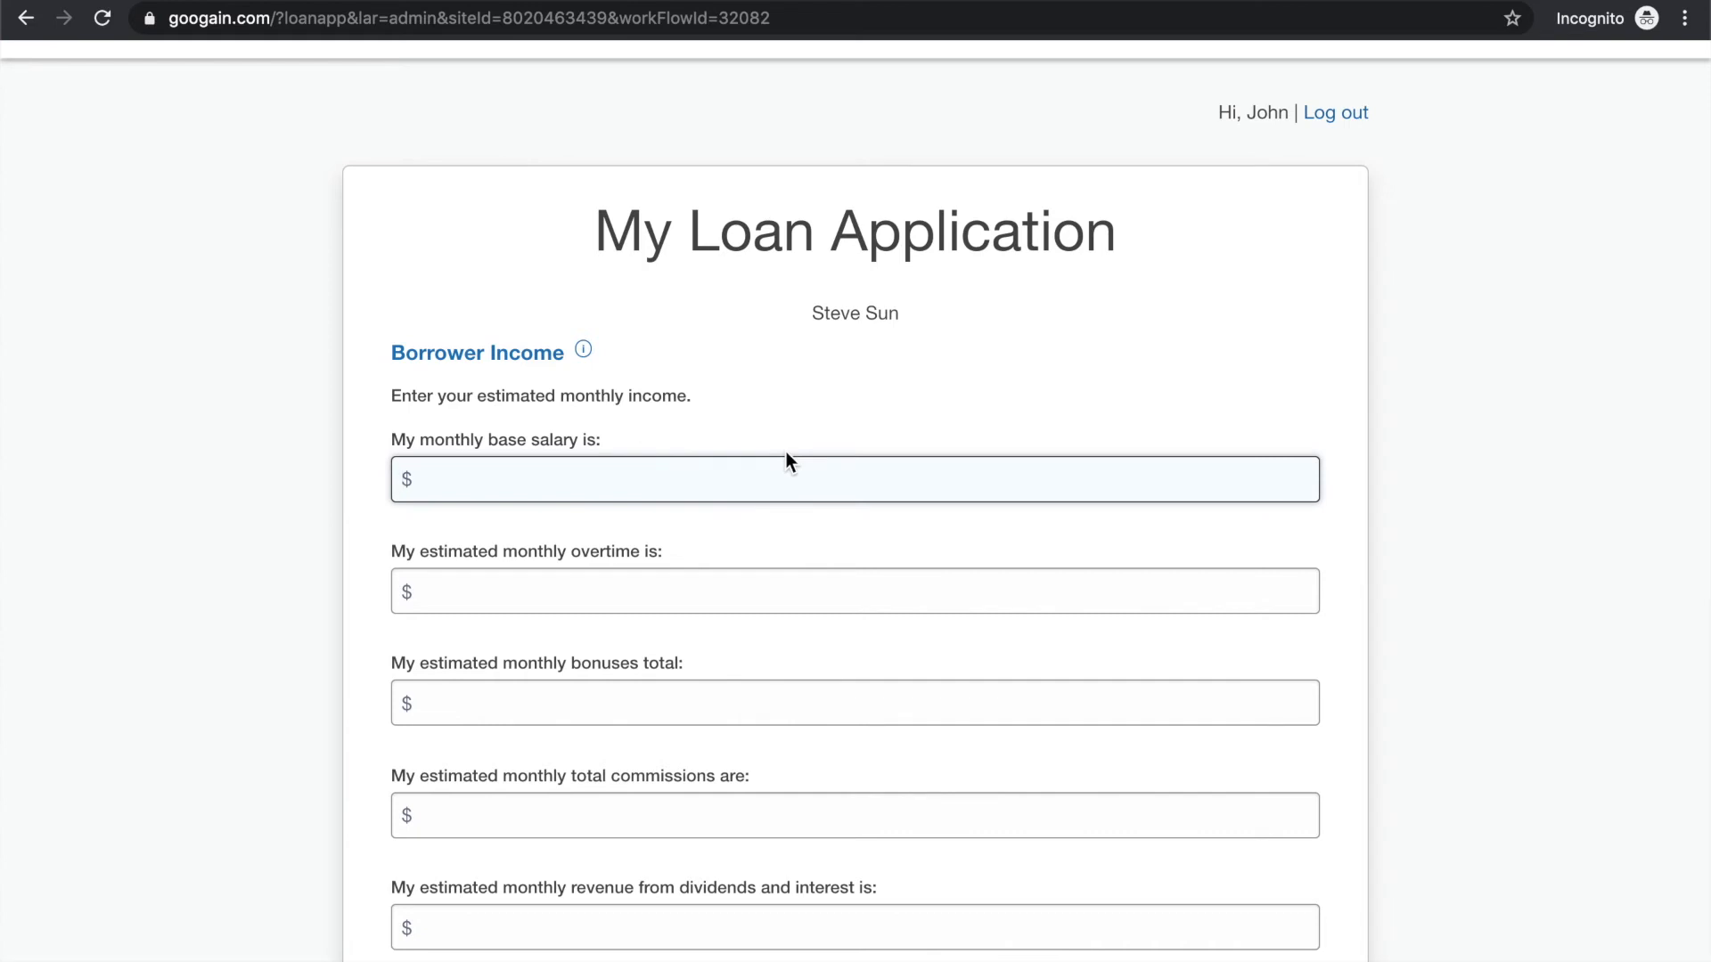
key(ctrl+t)
text(200)
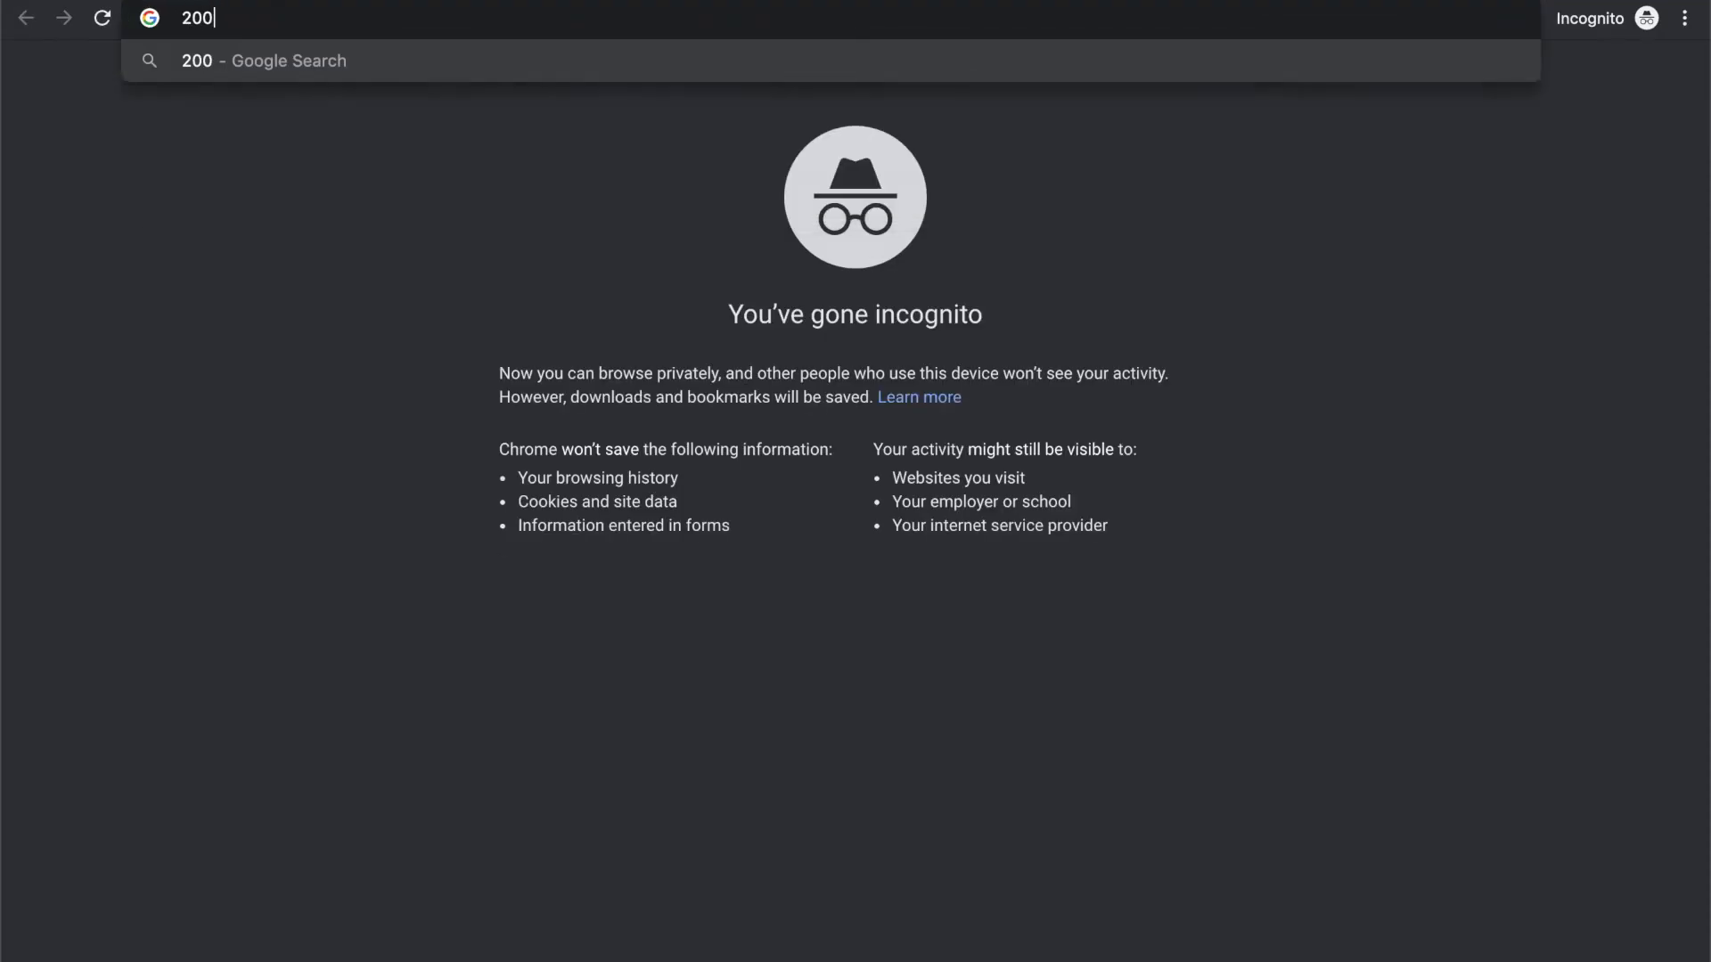
text(000/12)
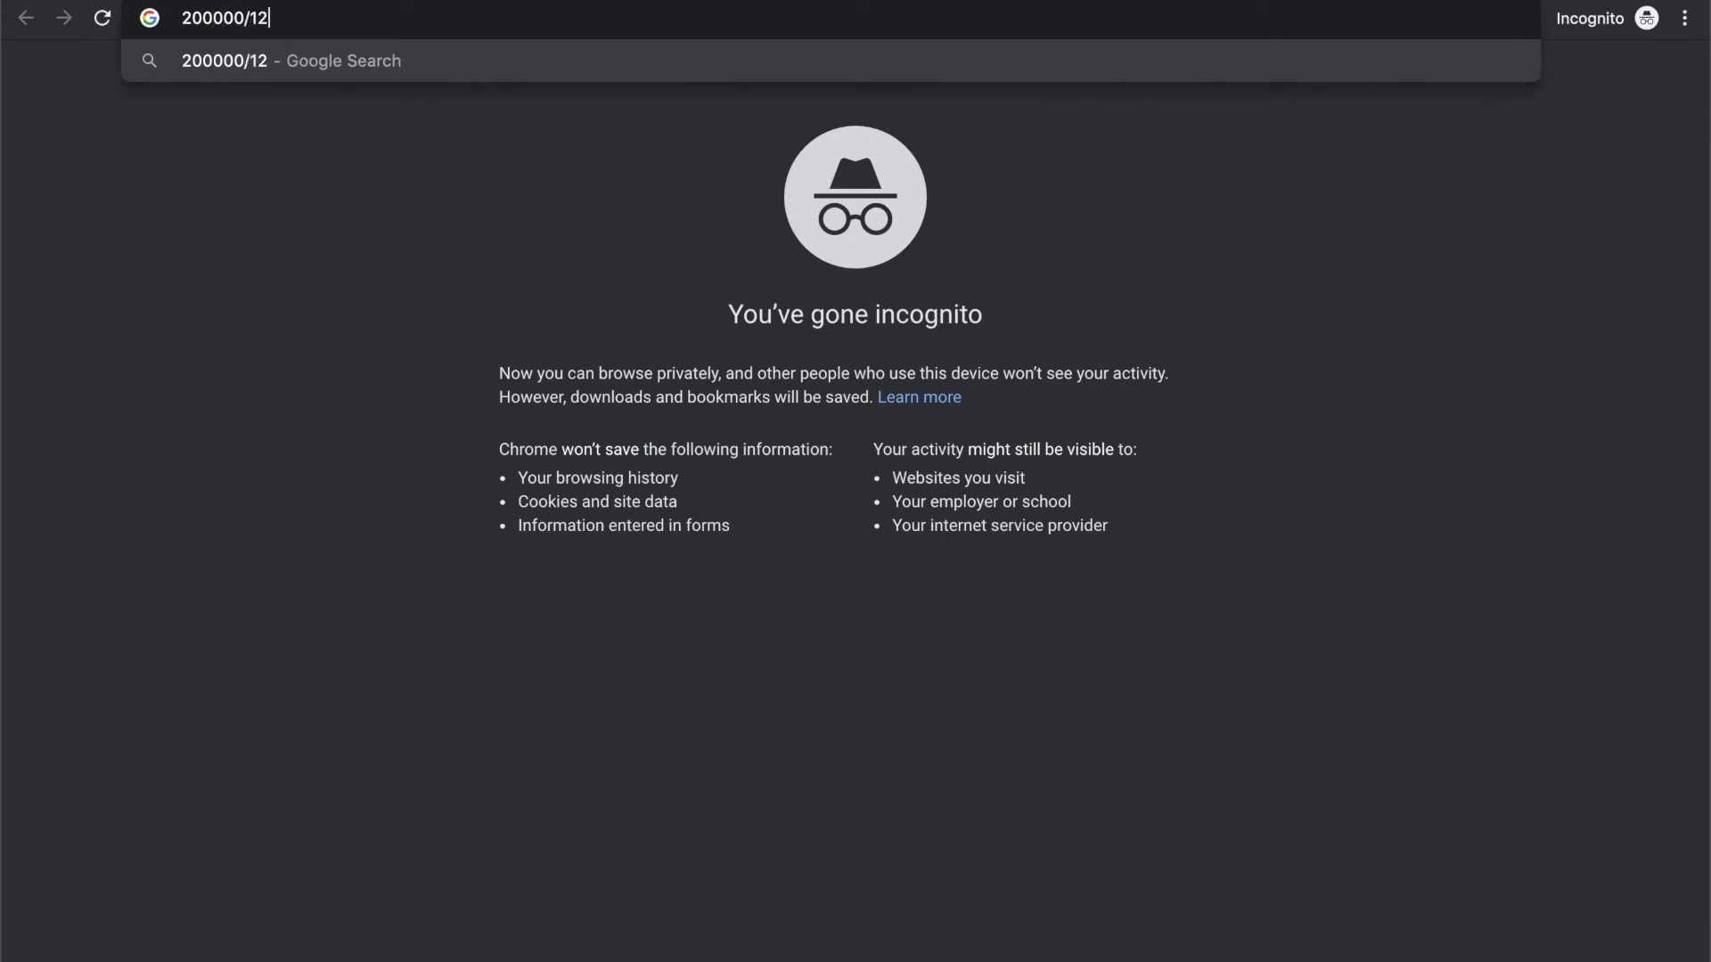
key(Return)
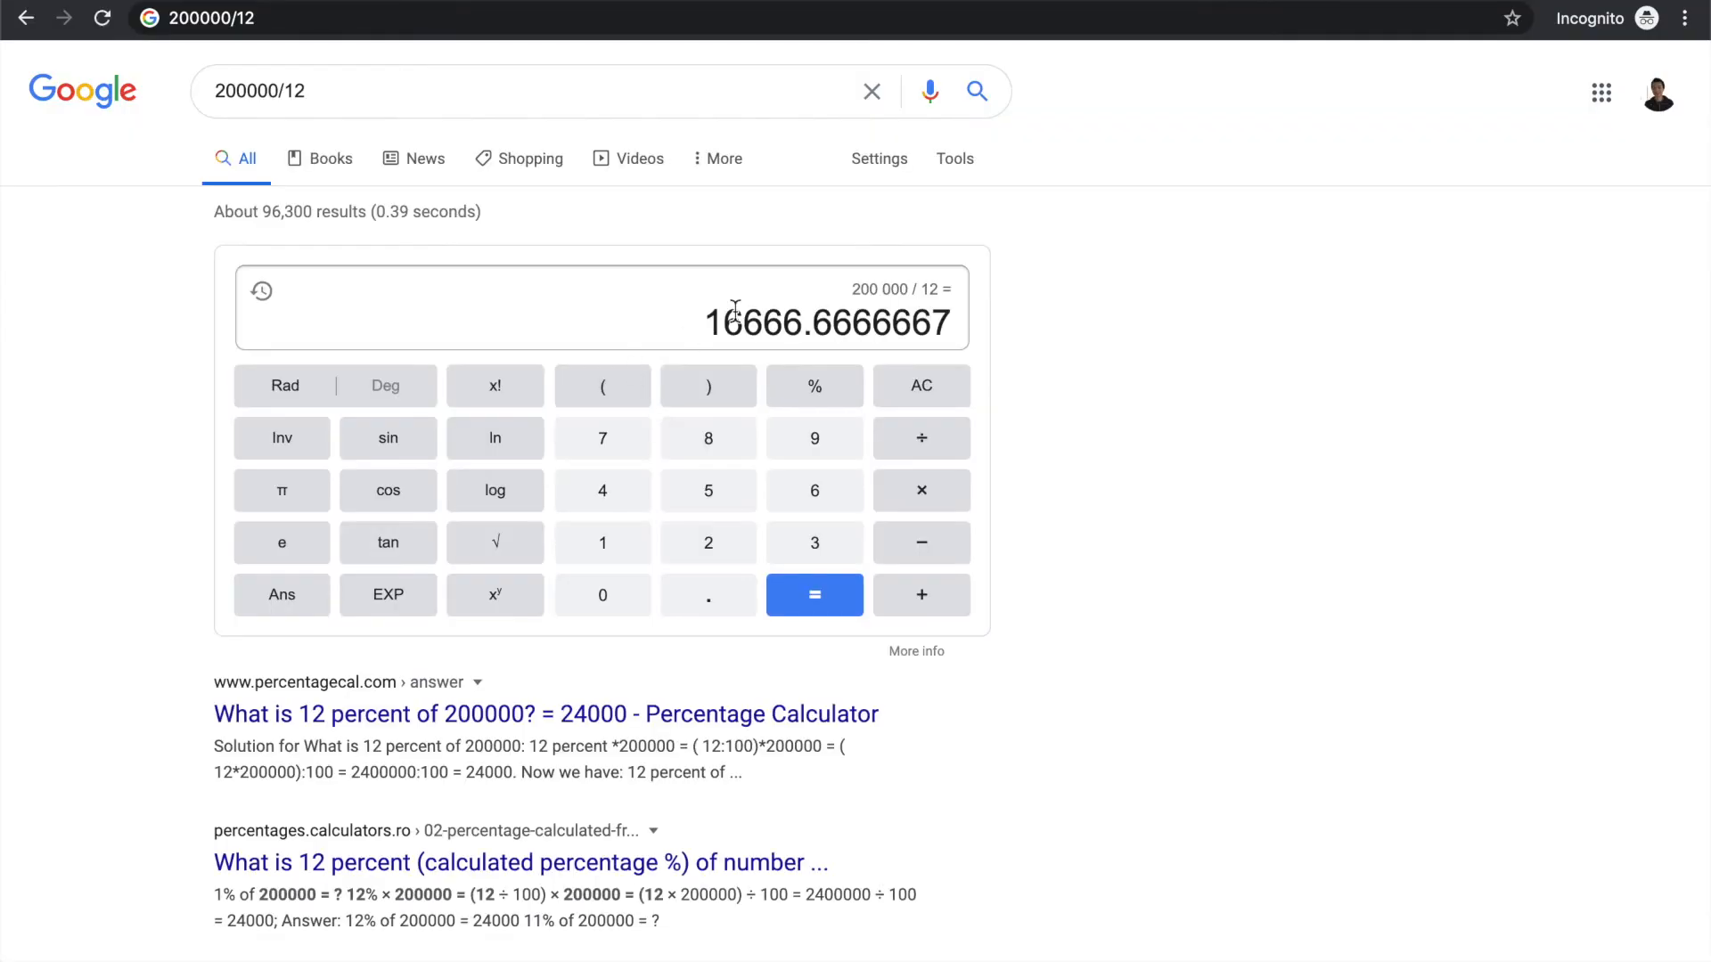
click(749, 322)
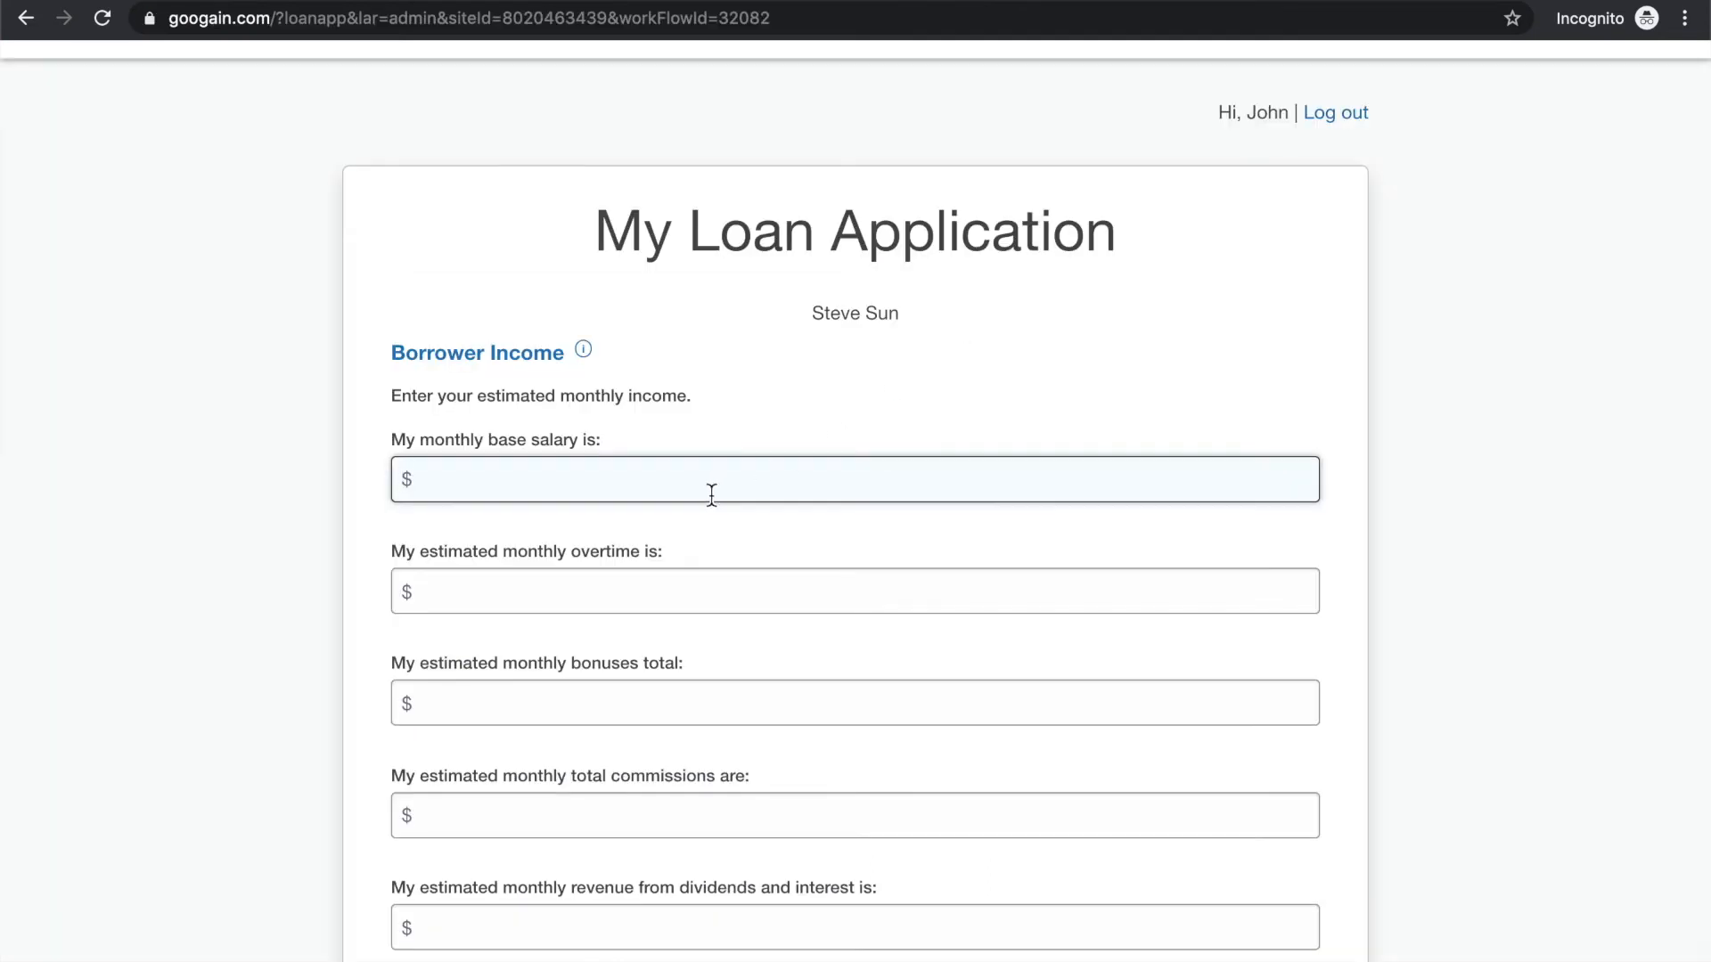
Return to the loan application and set the borrower's monthly base salary to $16,667
double_click(460, 444)
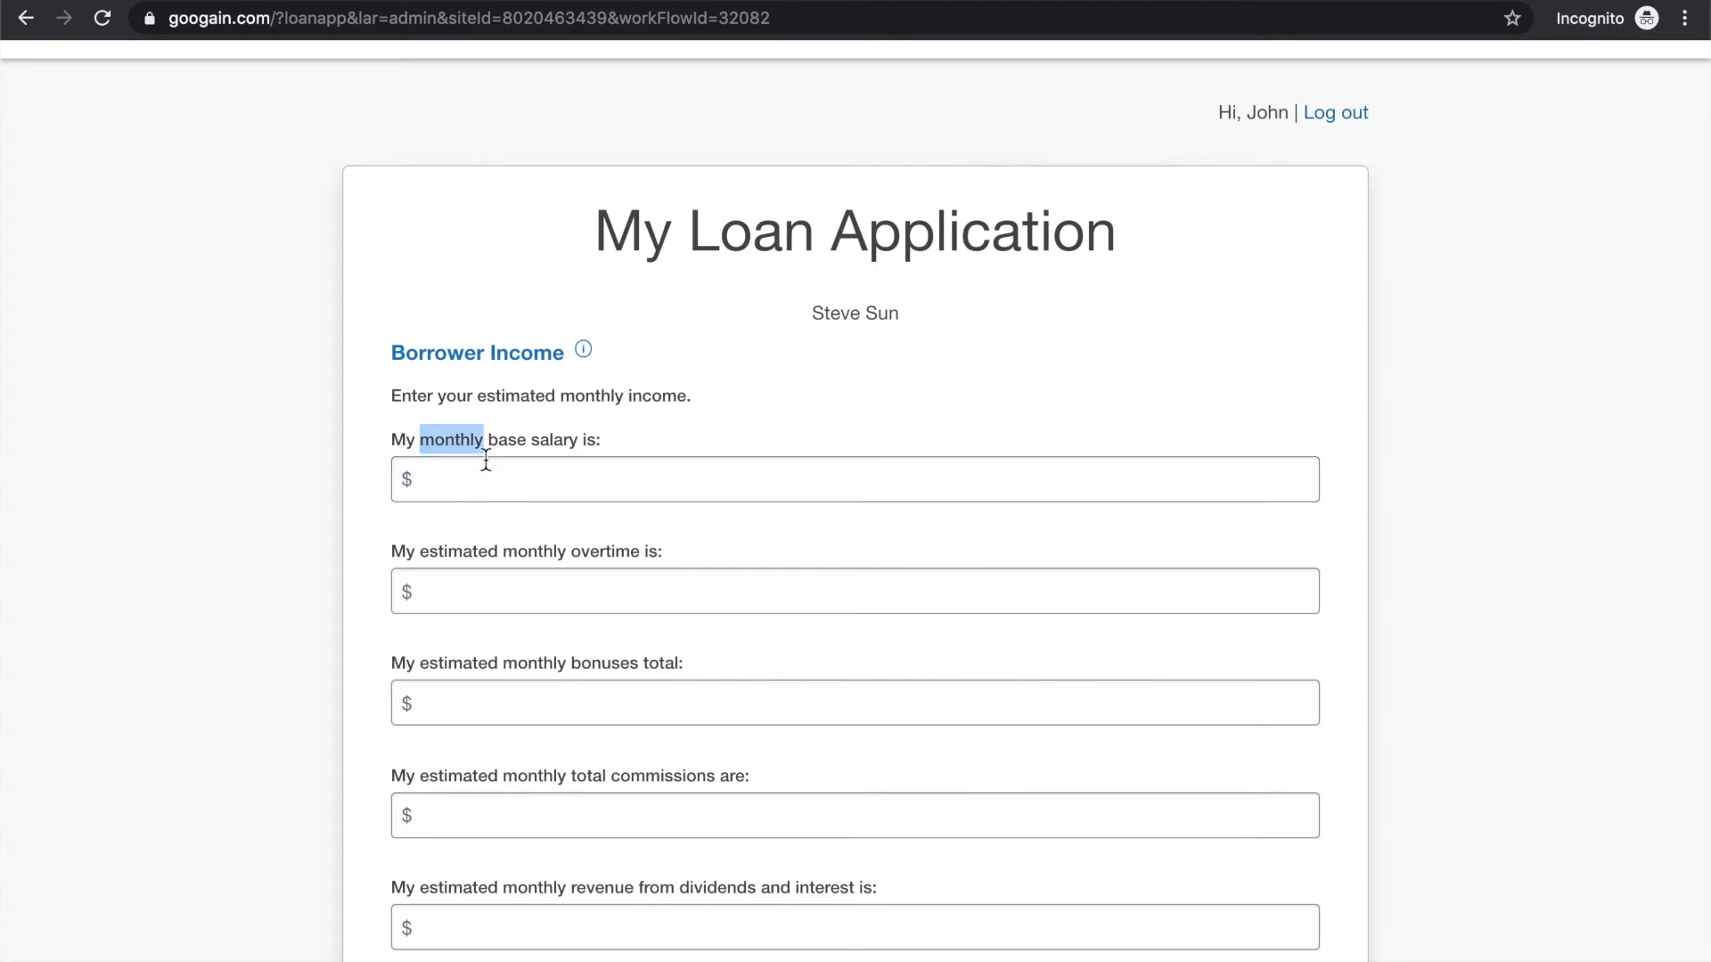
click(527, 485)
text(16,667)
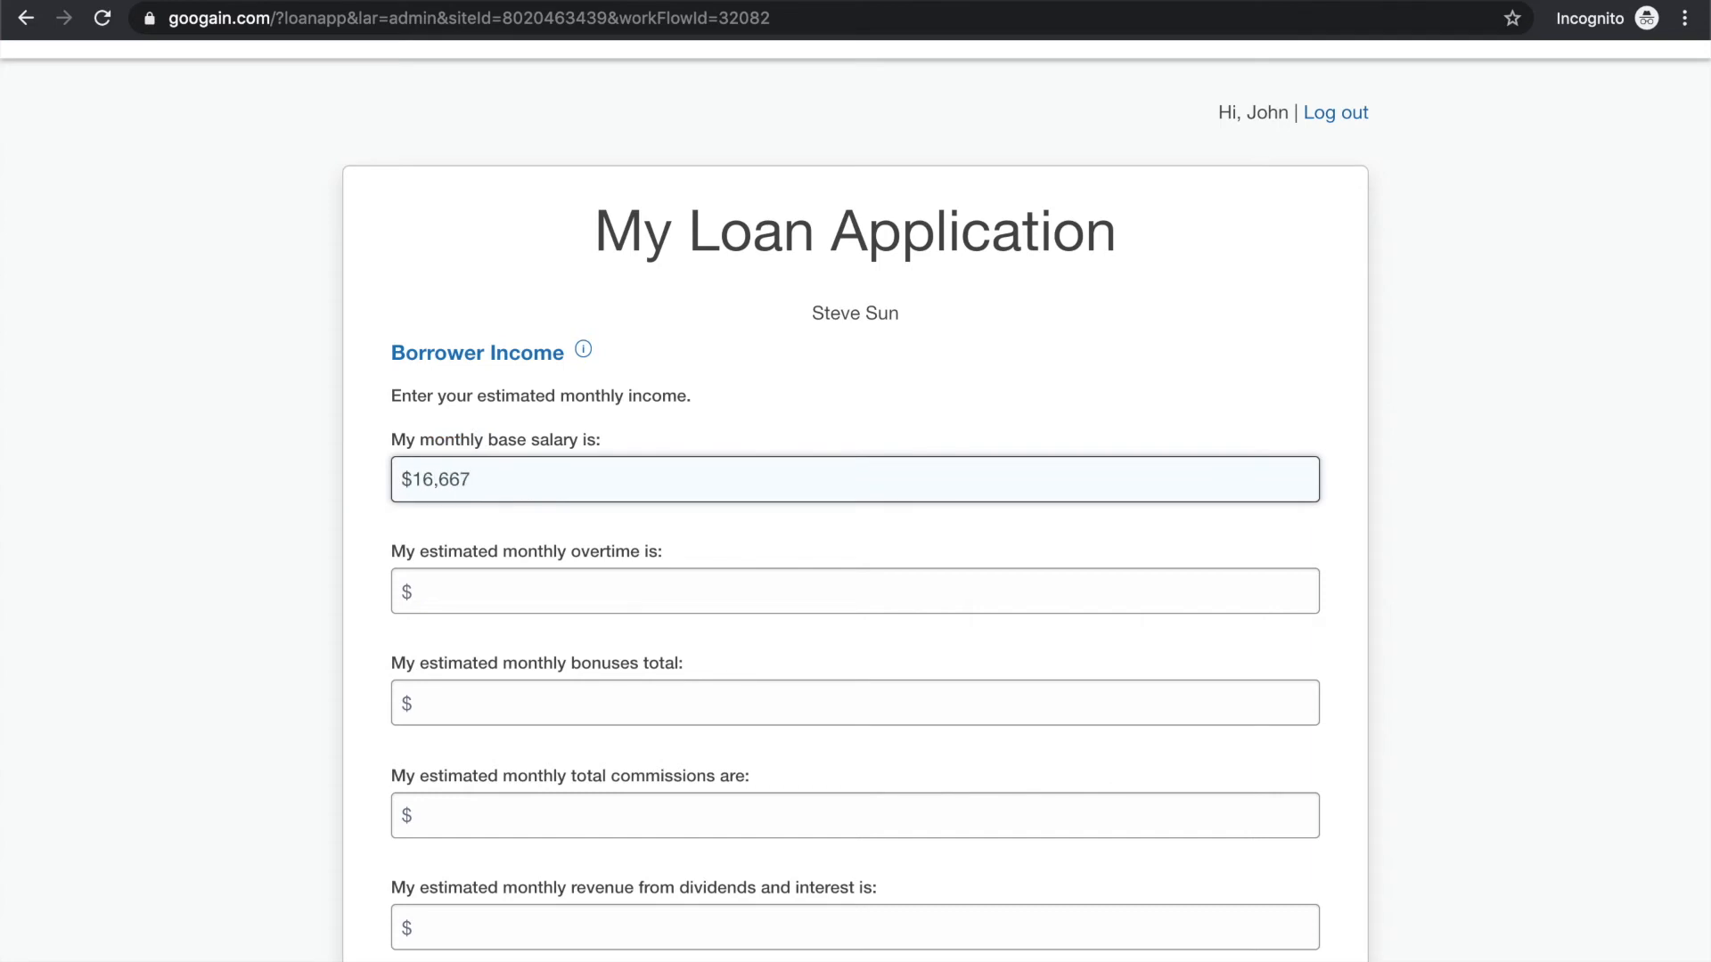
Set the borrower's estimated monthly overtime and monthly bonuses total to $0
click(482, 592)
scroll(369, 596, down, 2)
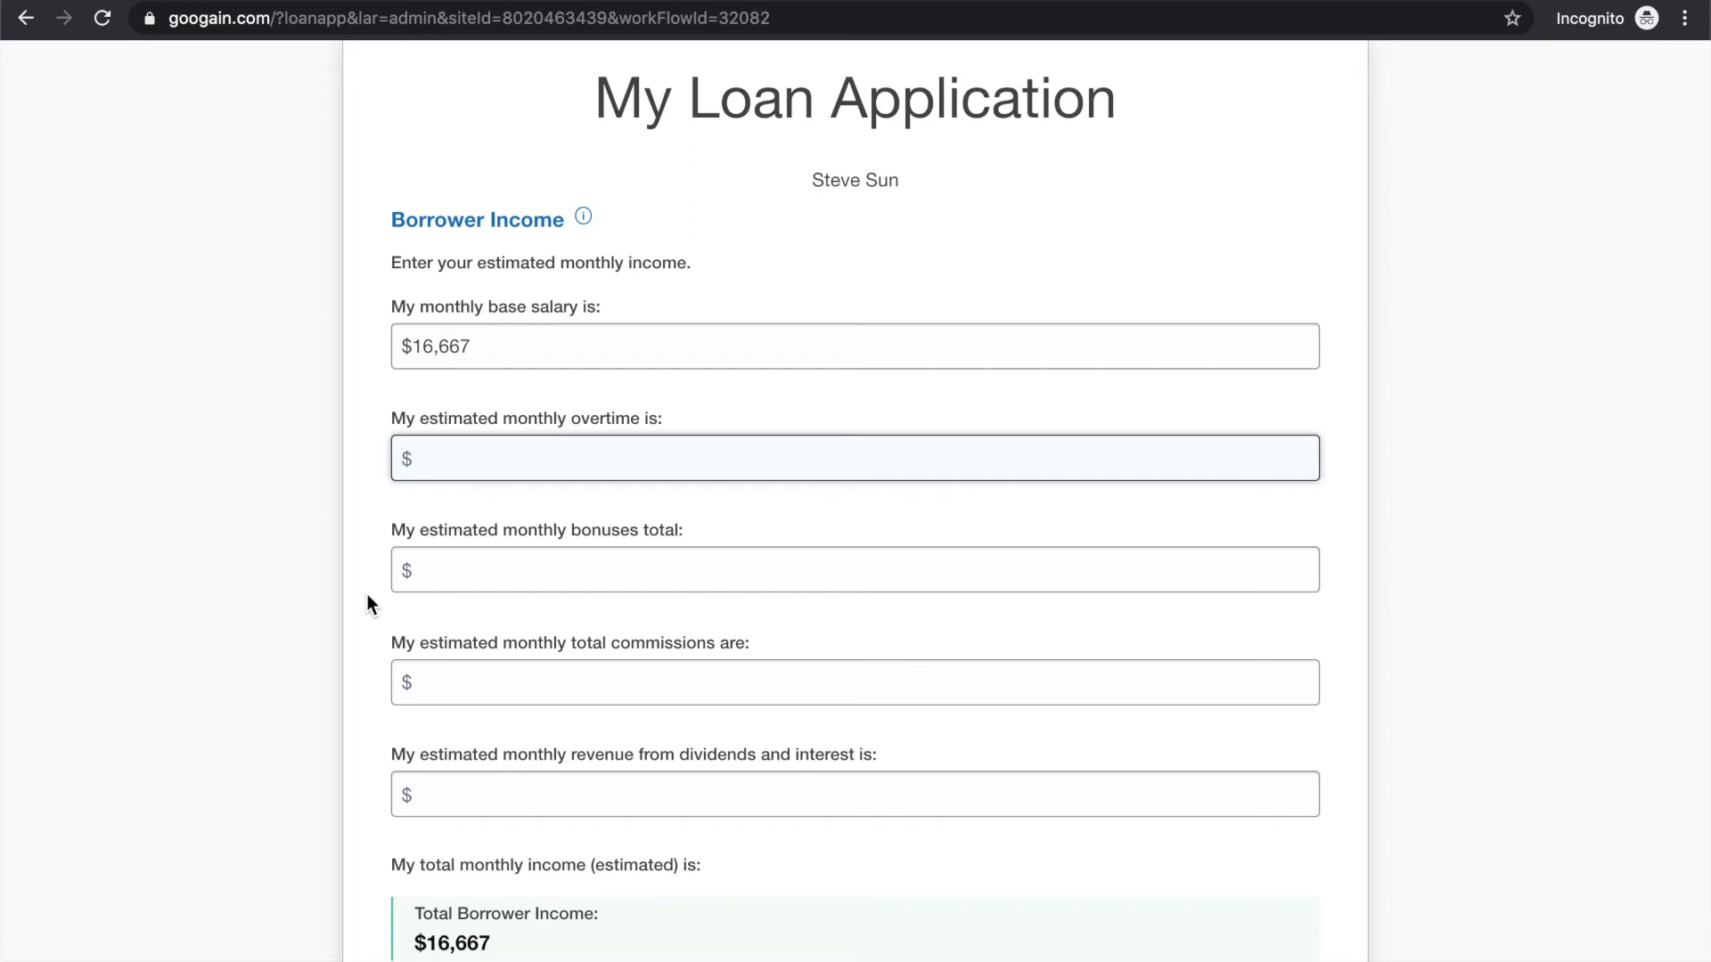
text(0)
scroll(397, 561, down, 1)
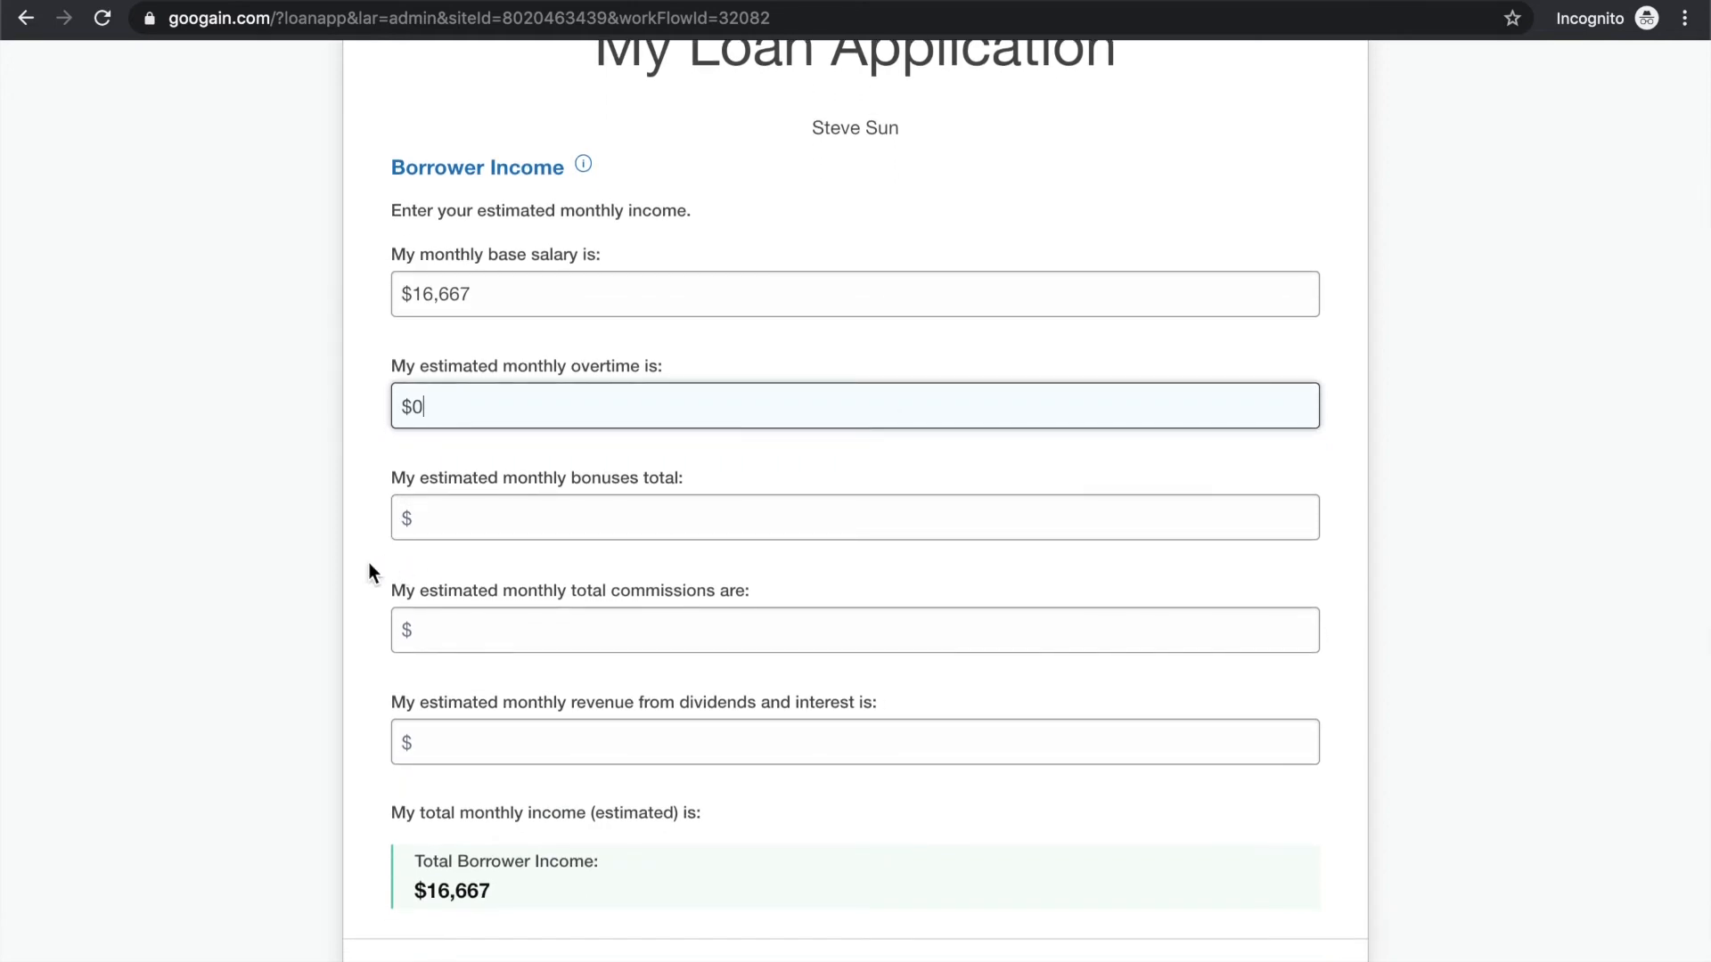
scroll(369, 563, down, 1)
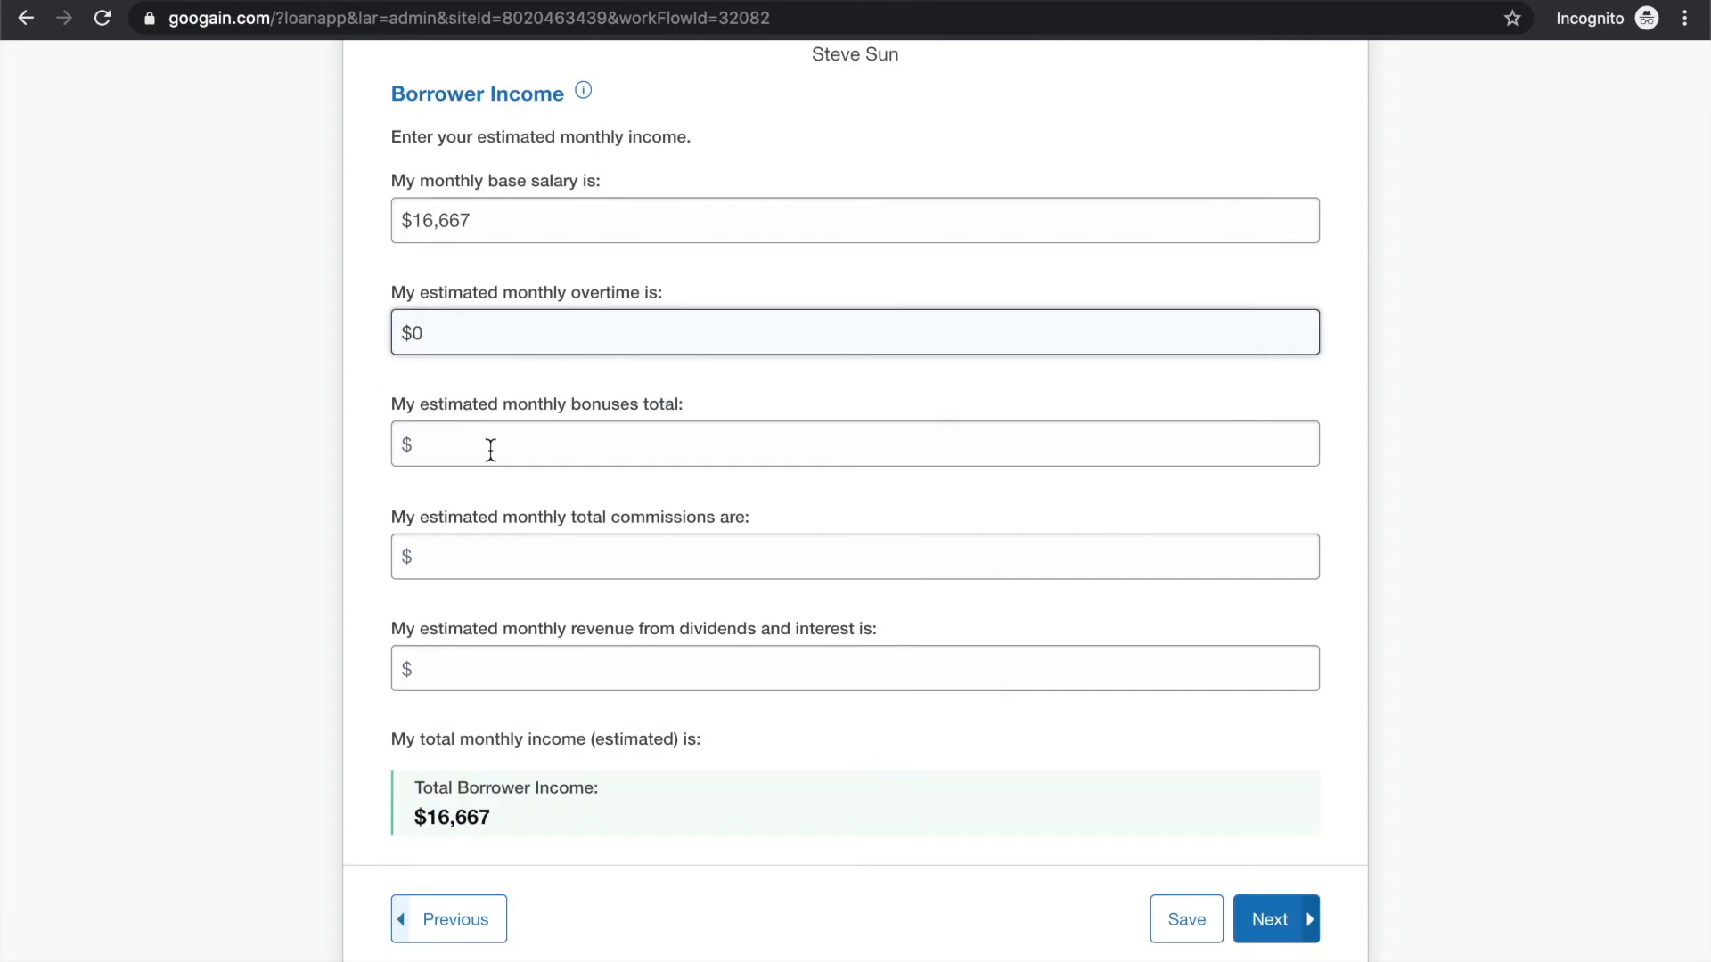
click(491, 450)
text(0)
Set the borrower's monthly commissions and dividend and interest revenue to $0, and continue
scroll(378, 602, down, 1)
click(474, 497)
text(0)
click(487, 622)
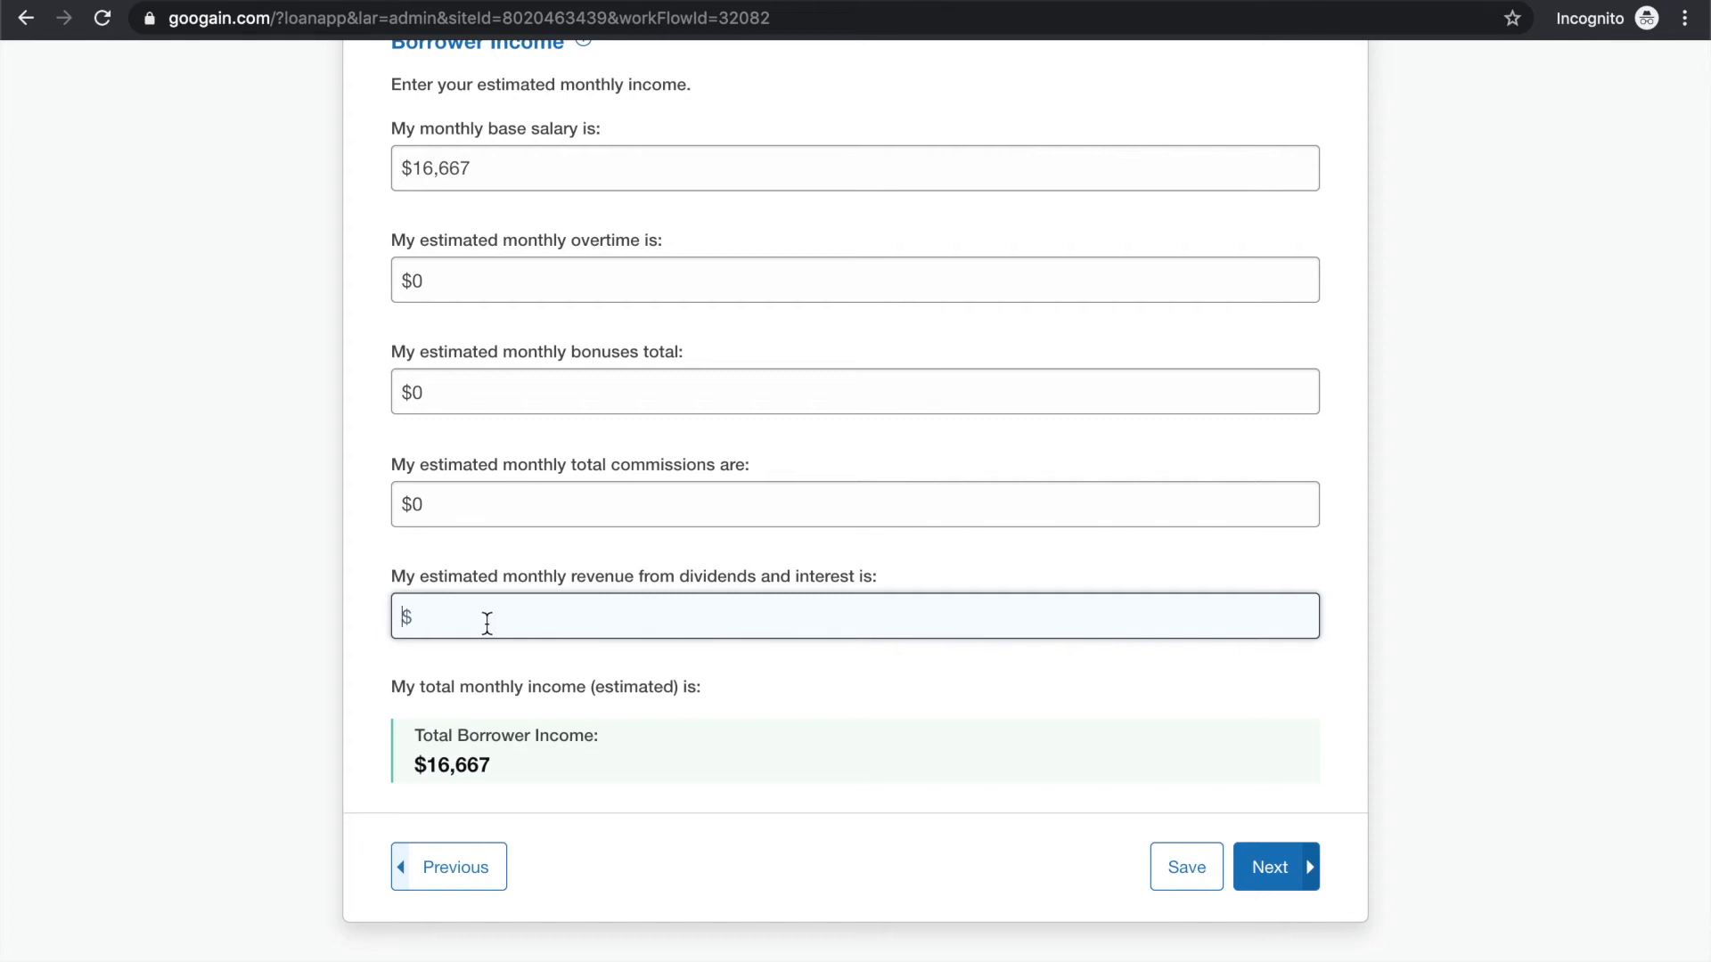
text(0)
click(1266, 869)
Set the borrower's marital status to Married and continue
click(820, 471)
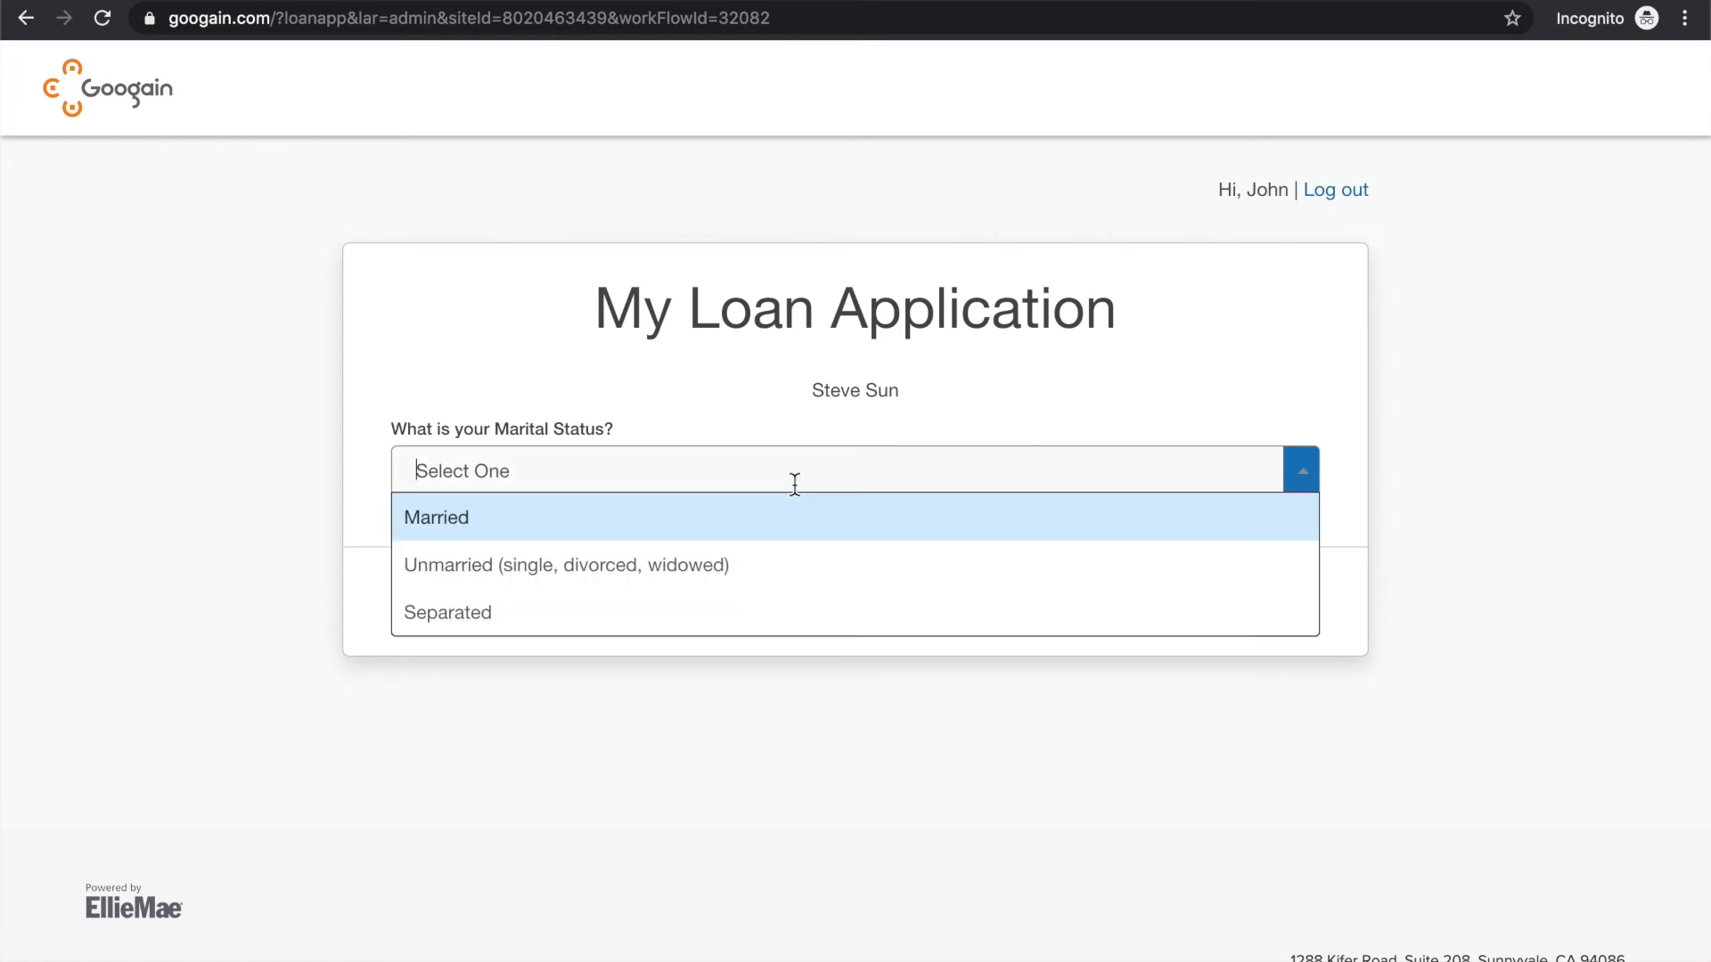
click(774, 515)
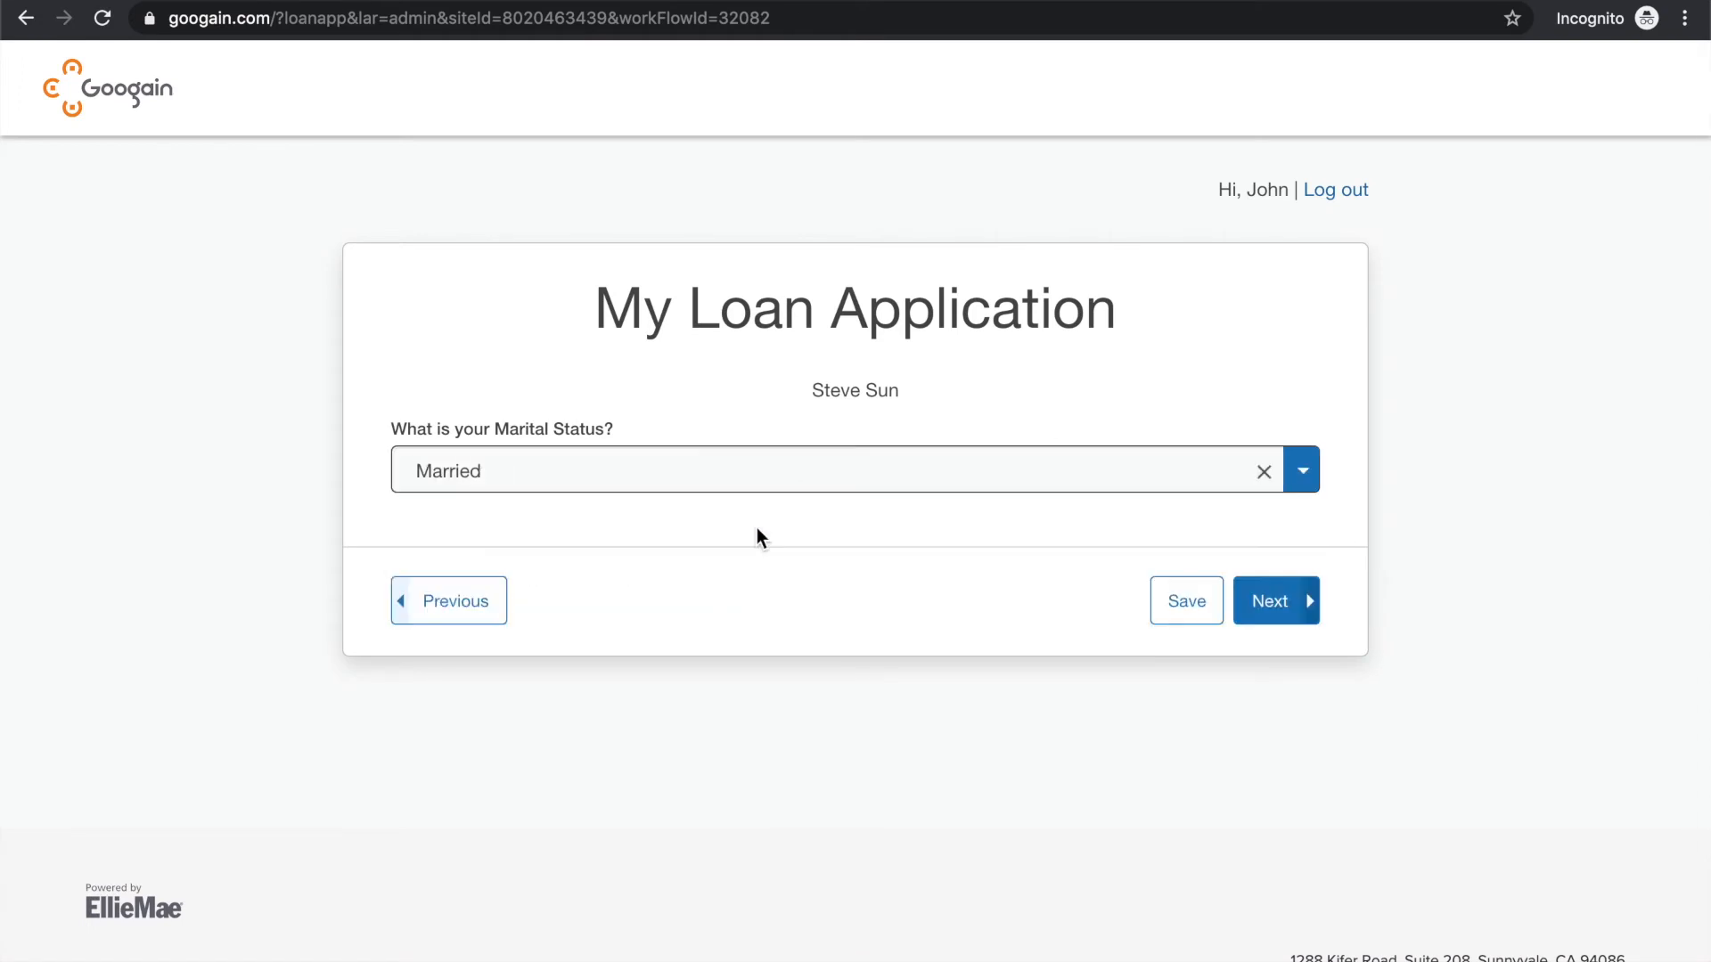
click(1274, 604)
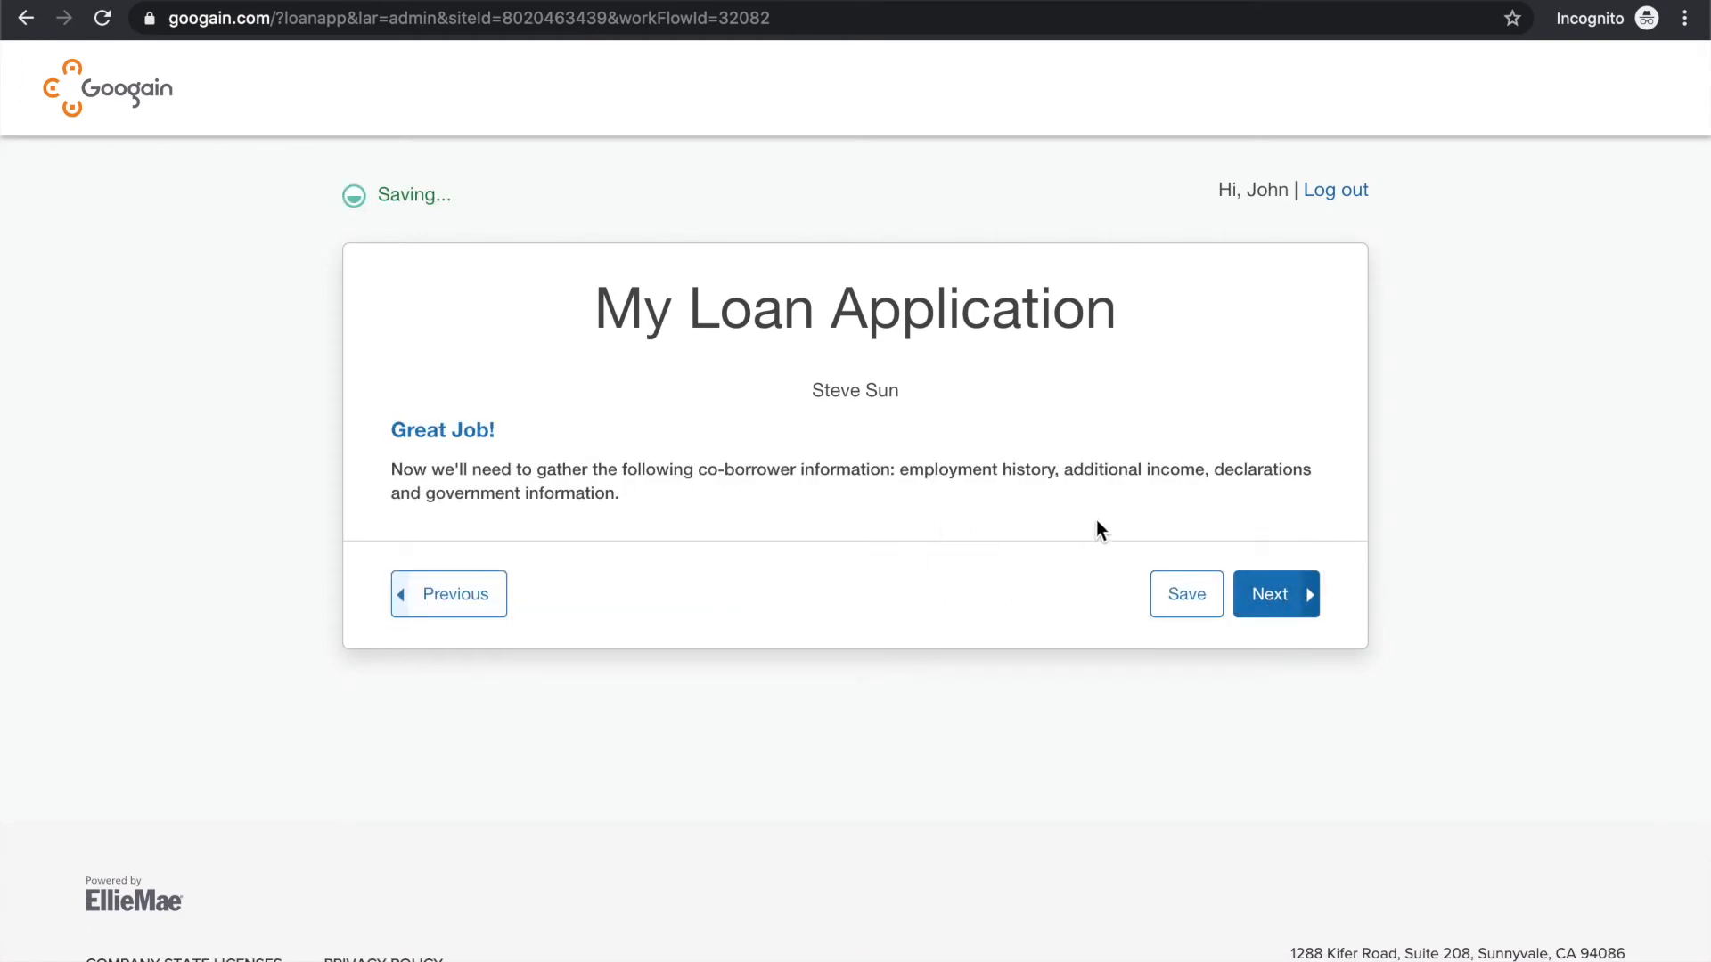
Proceed to the co-borrower information, set the co-borrower's marital status to Married, and continue
click(1271, 594)
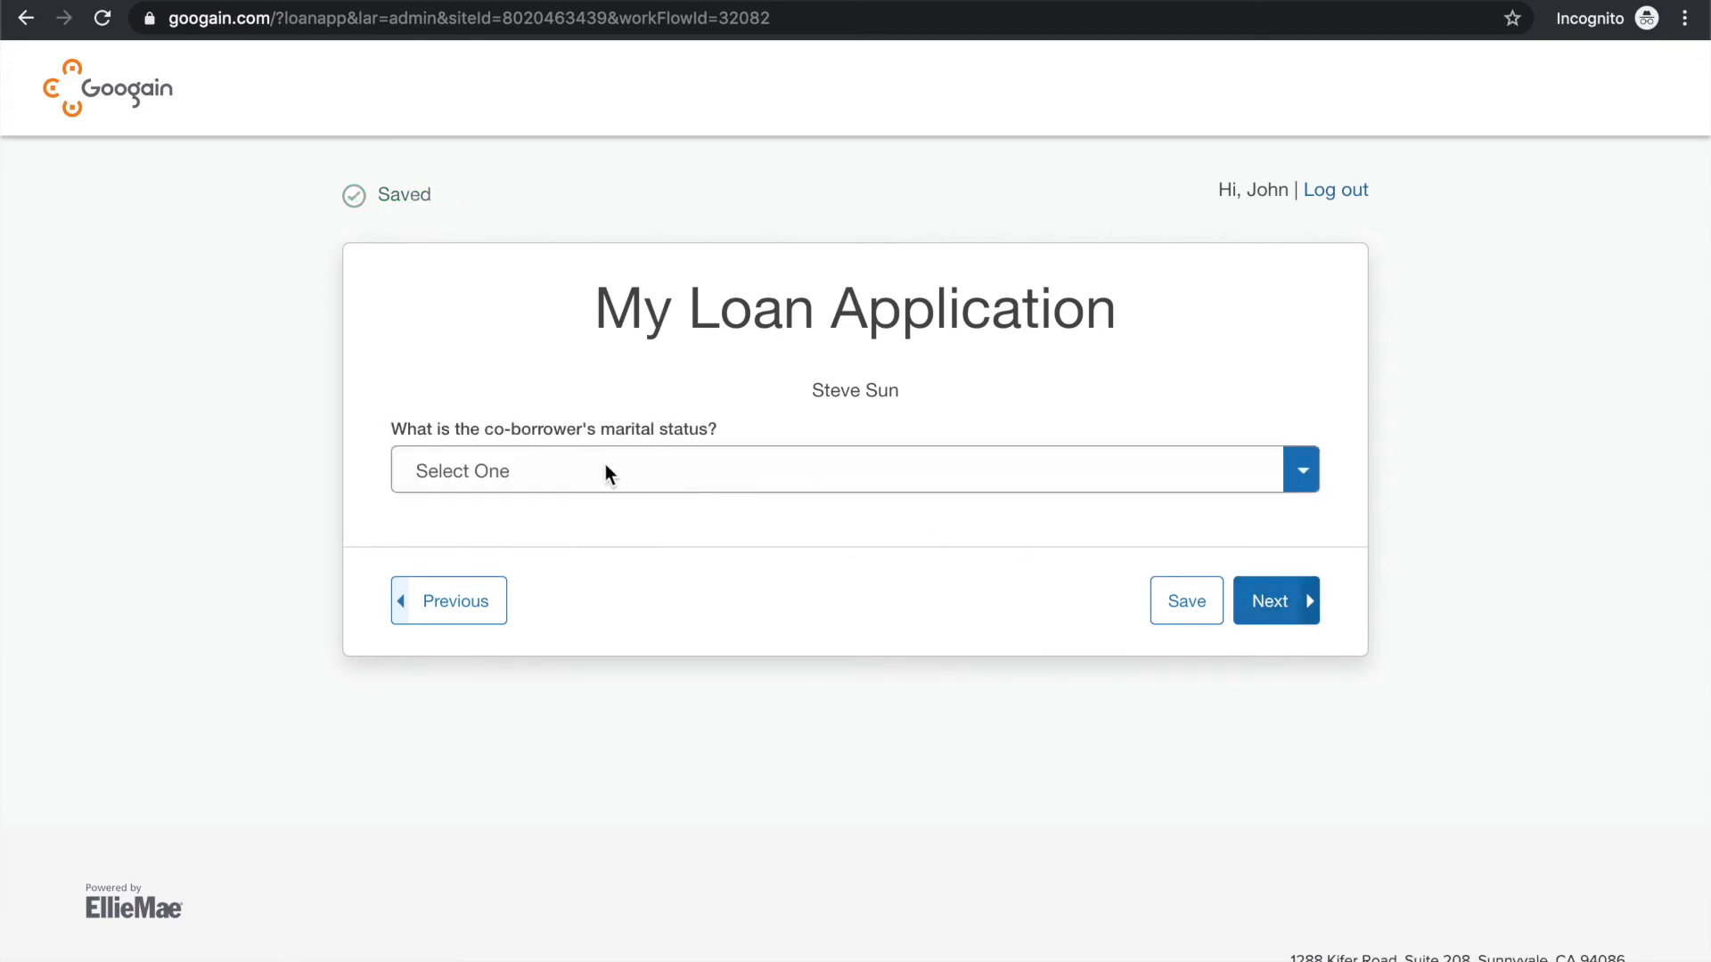
click(574, 470)
click(556, 517)
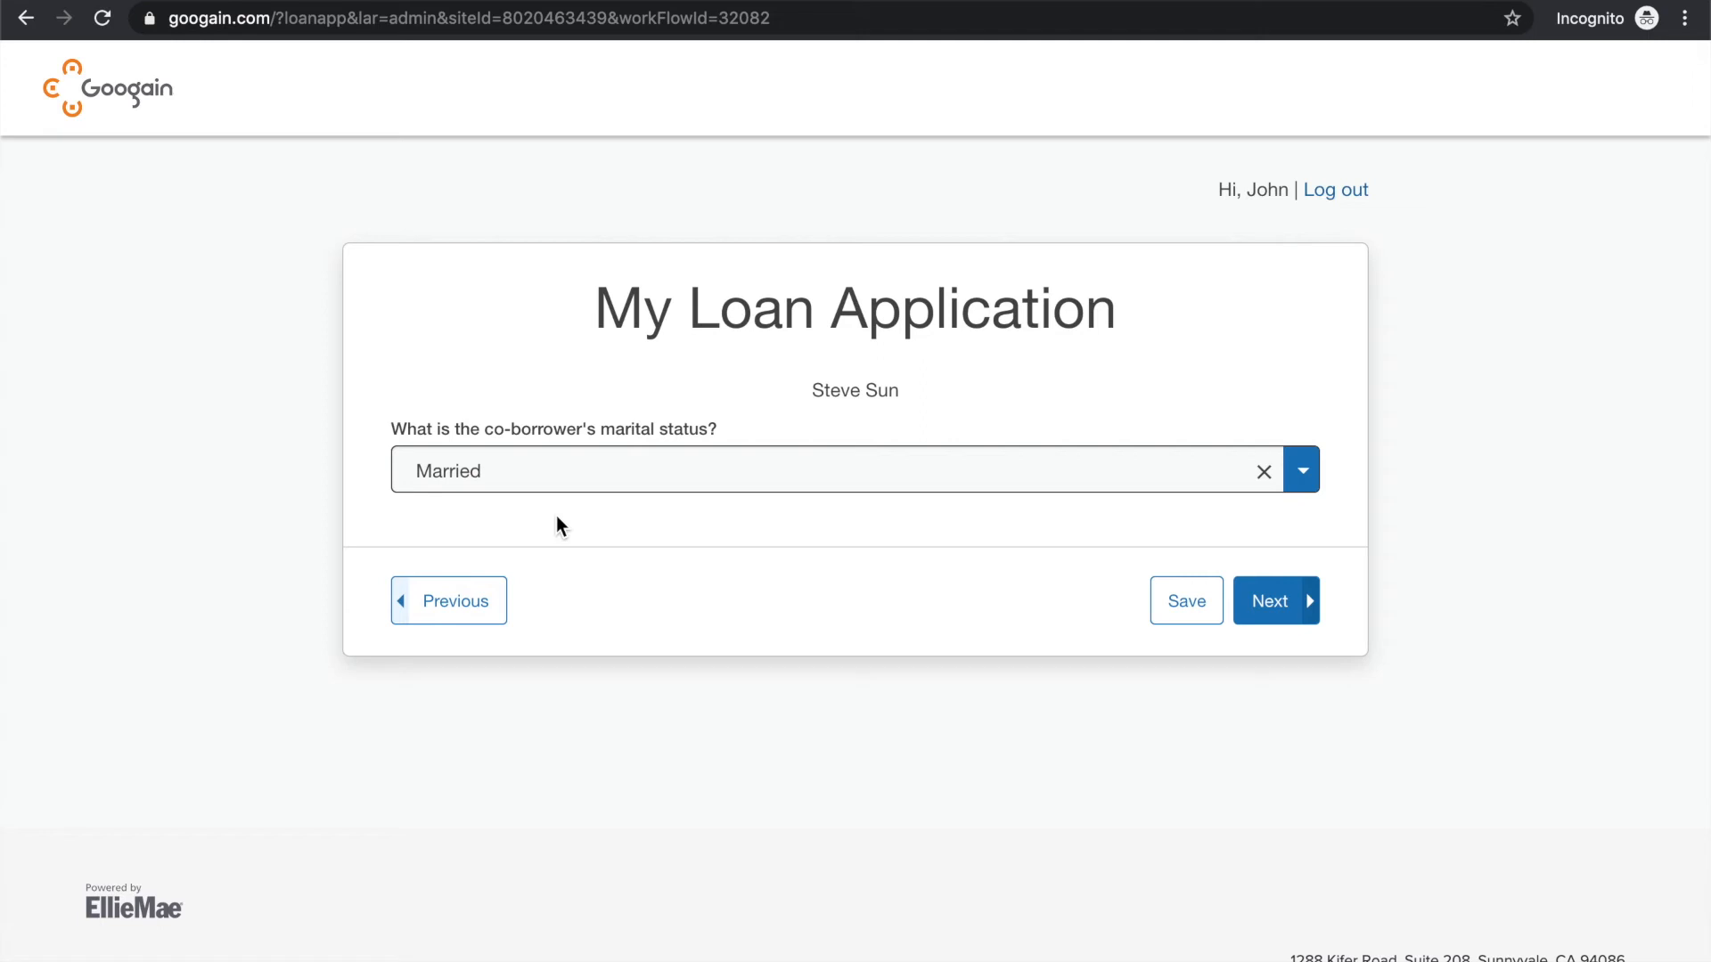
click(1265, 601)
Answer the two questions following the co-borrower's marital status with 1 and 3, and continue
click(705, 470)
text(1)
click(533, 611)
text(3)
click(1283, 740)
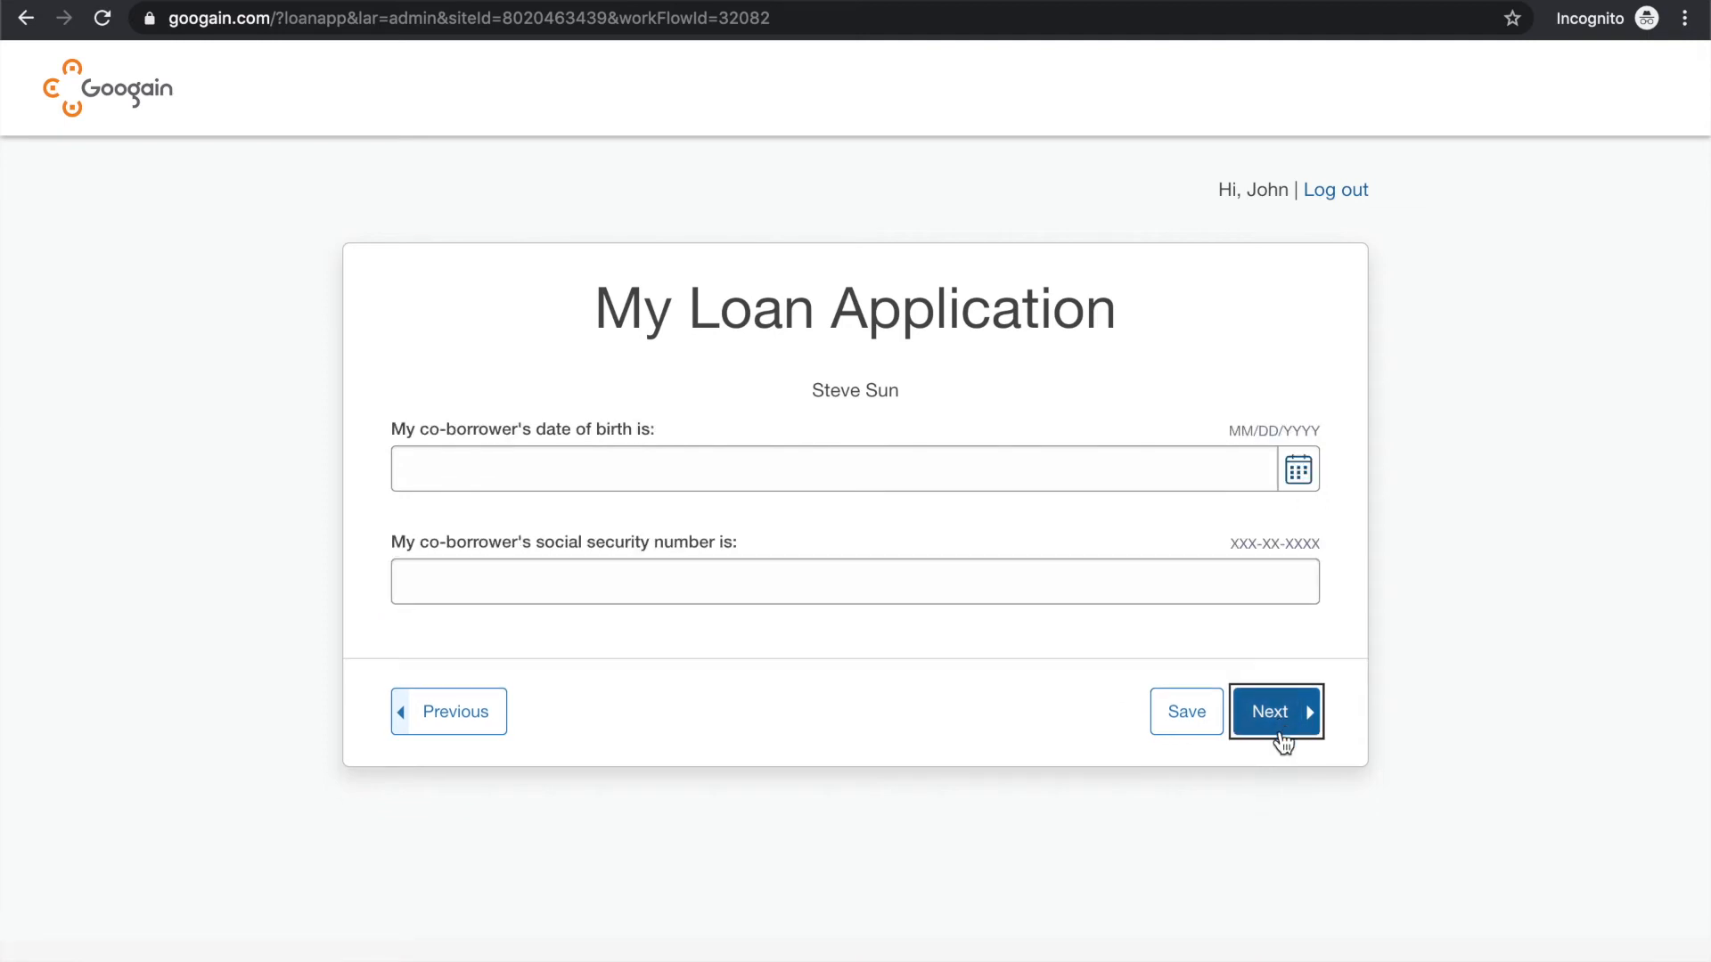
Enter the co-borrower's date of birth
click(628, 482)
text(01/01/1987)
Enter the co-borrower's social security number and continue to the contact details
click(696, 586)
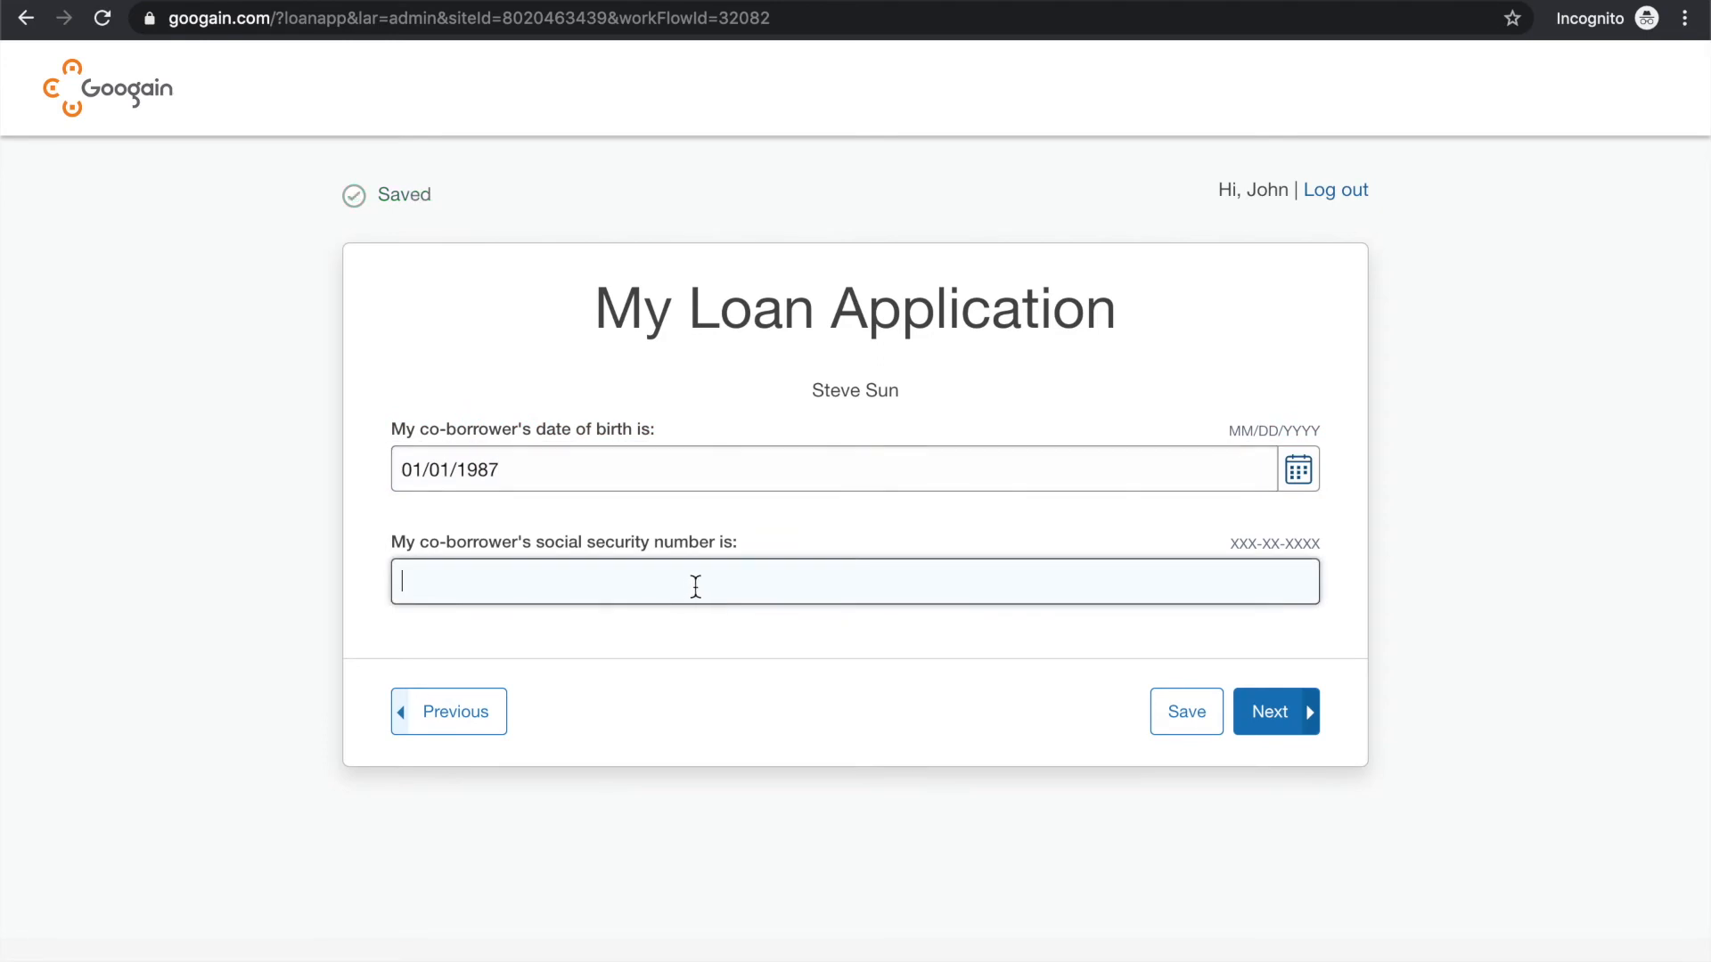
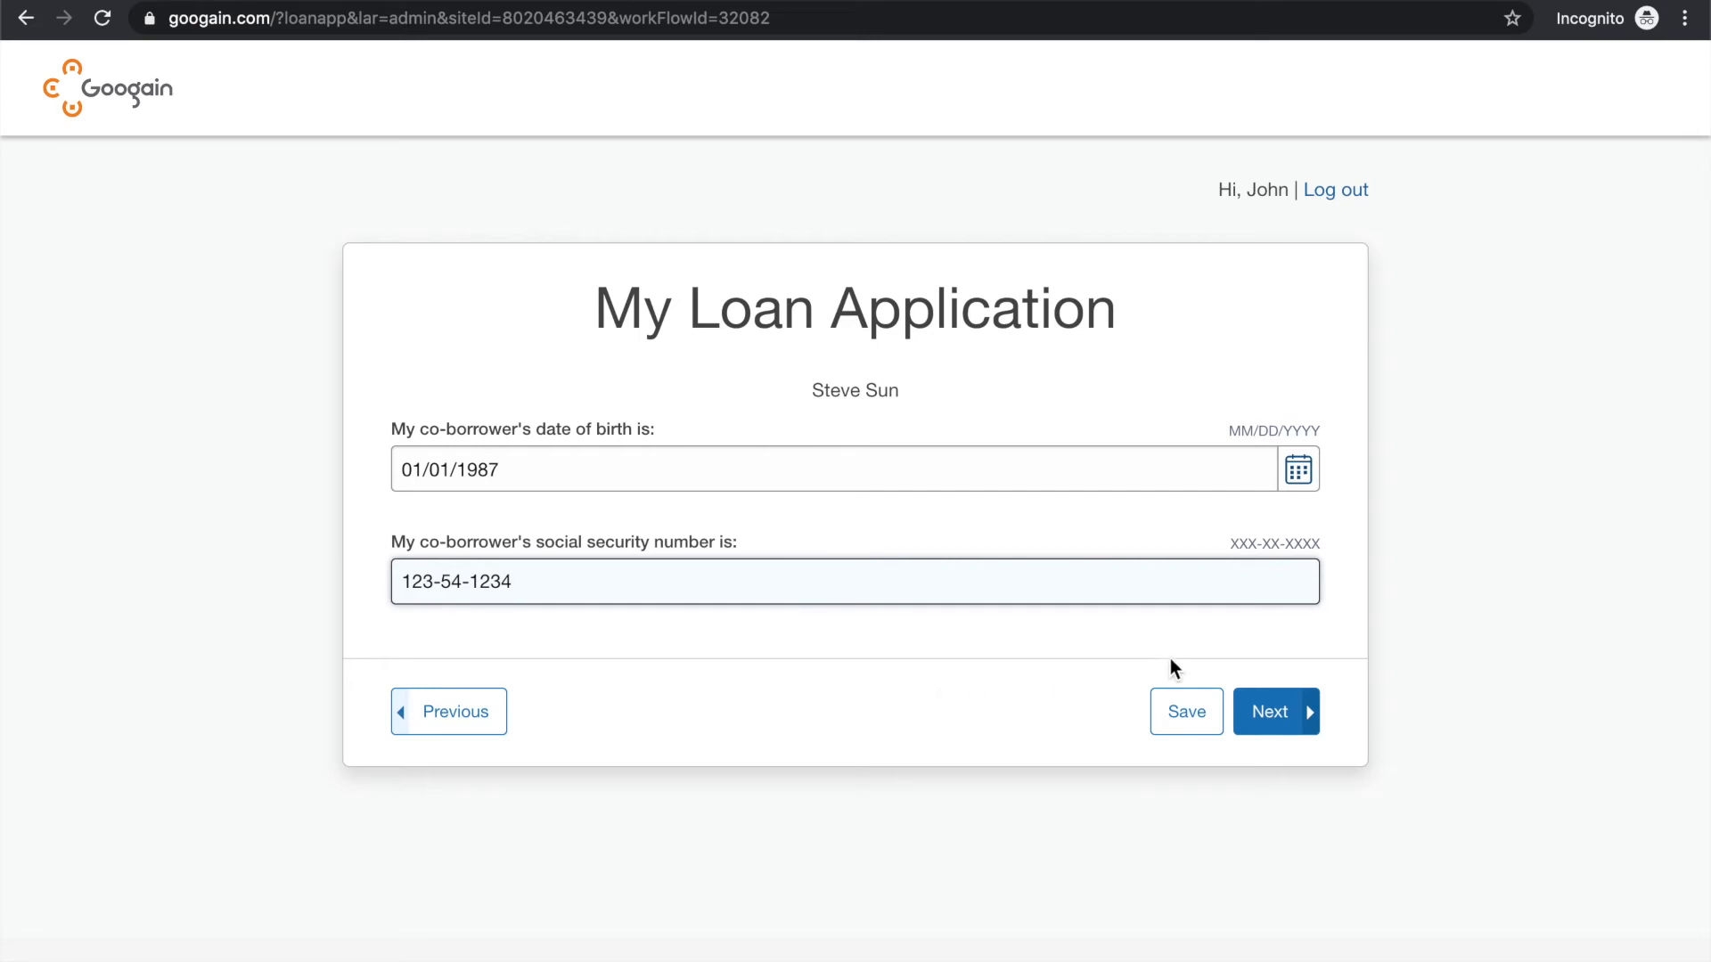
click(1273, 717)
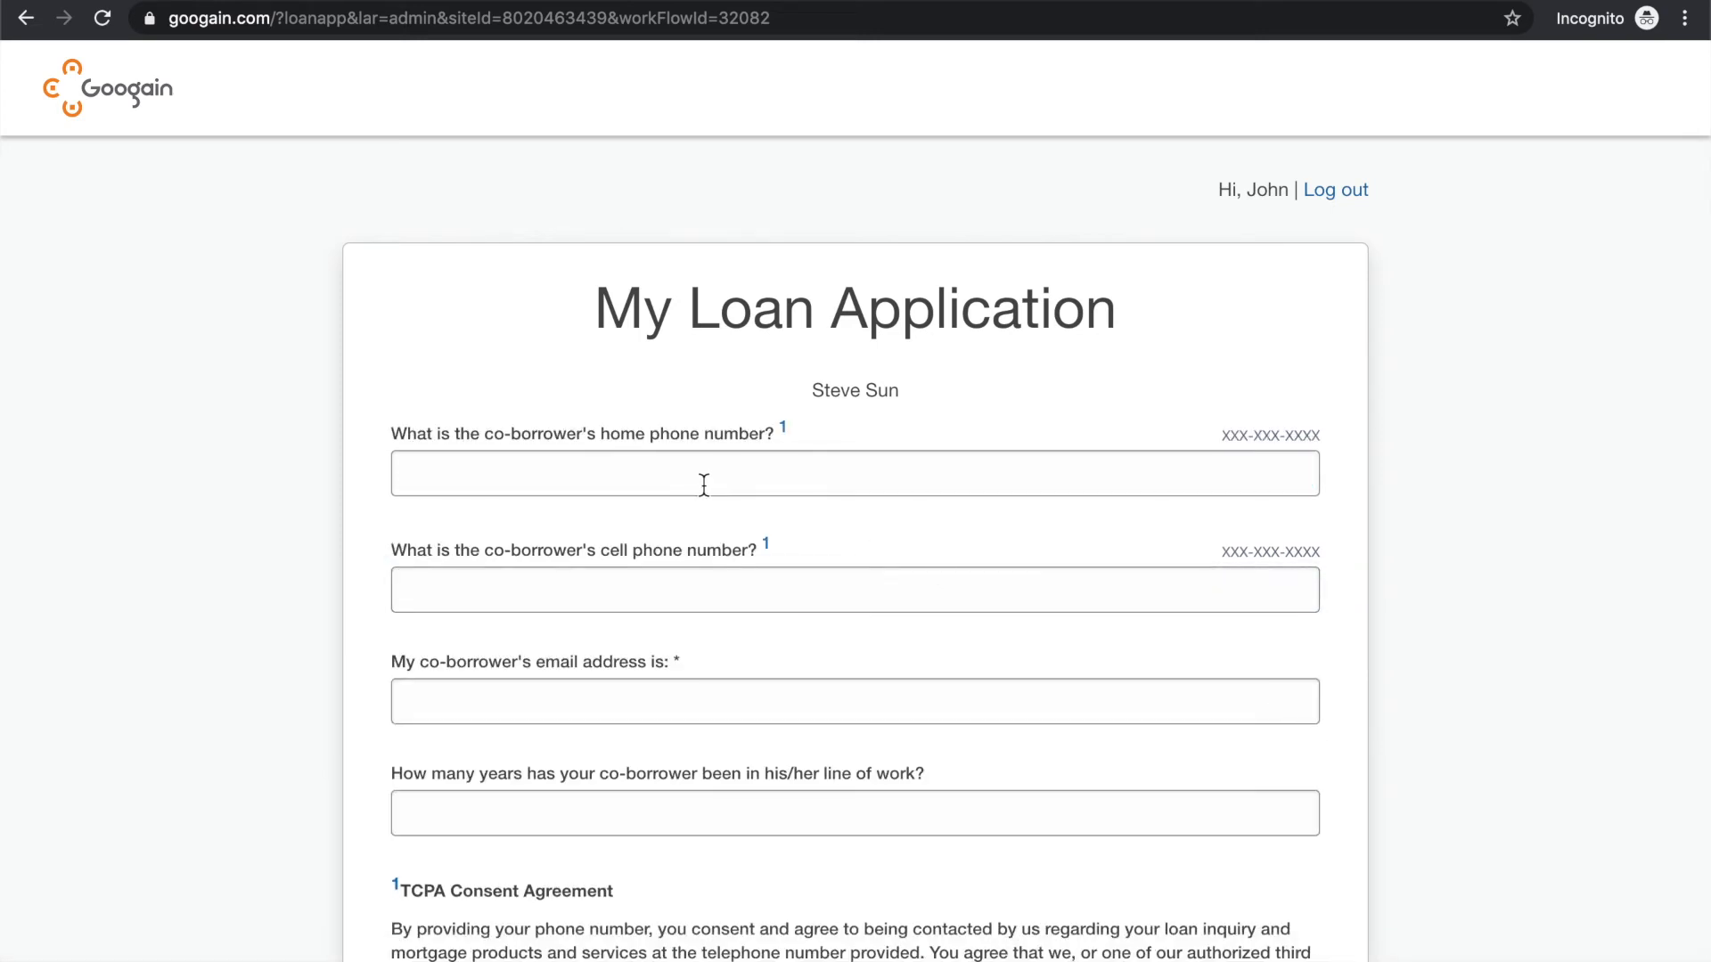
Enter the co-borrower's home phone number in the contact details
scroll(704, 484, down, 3)
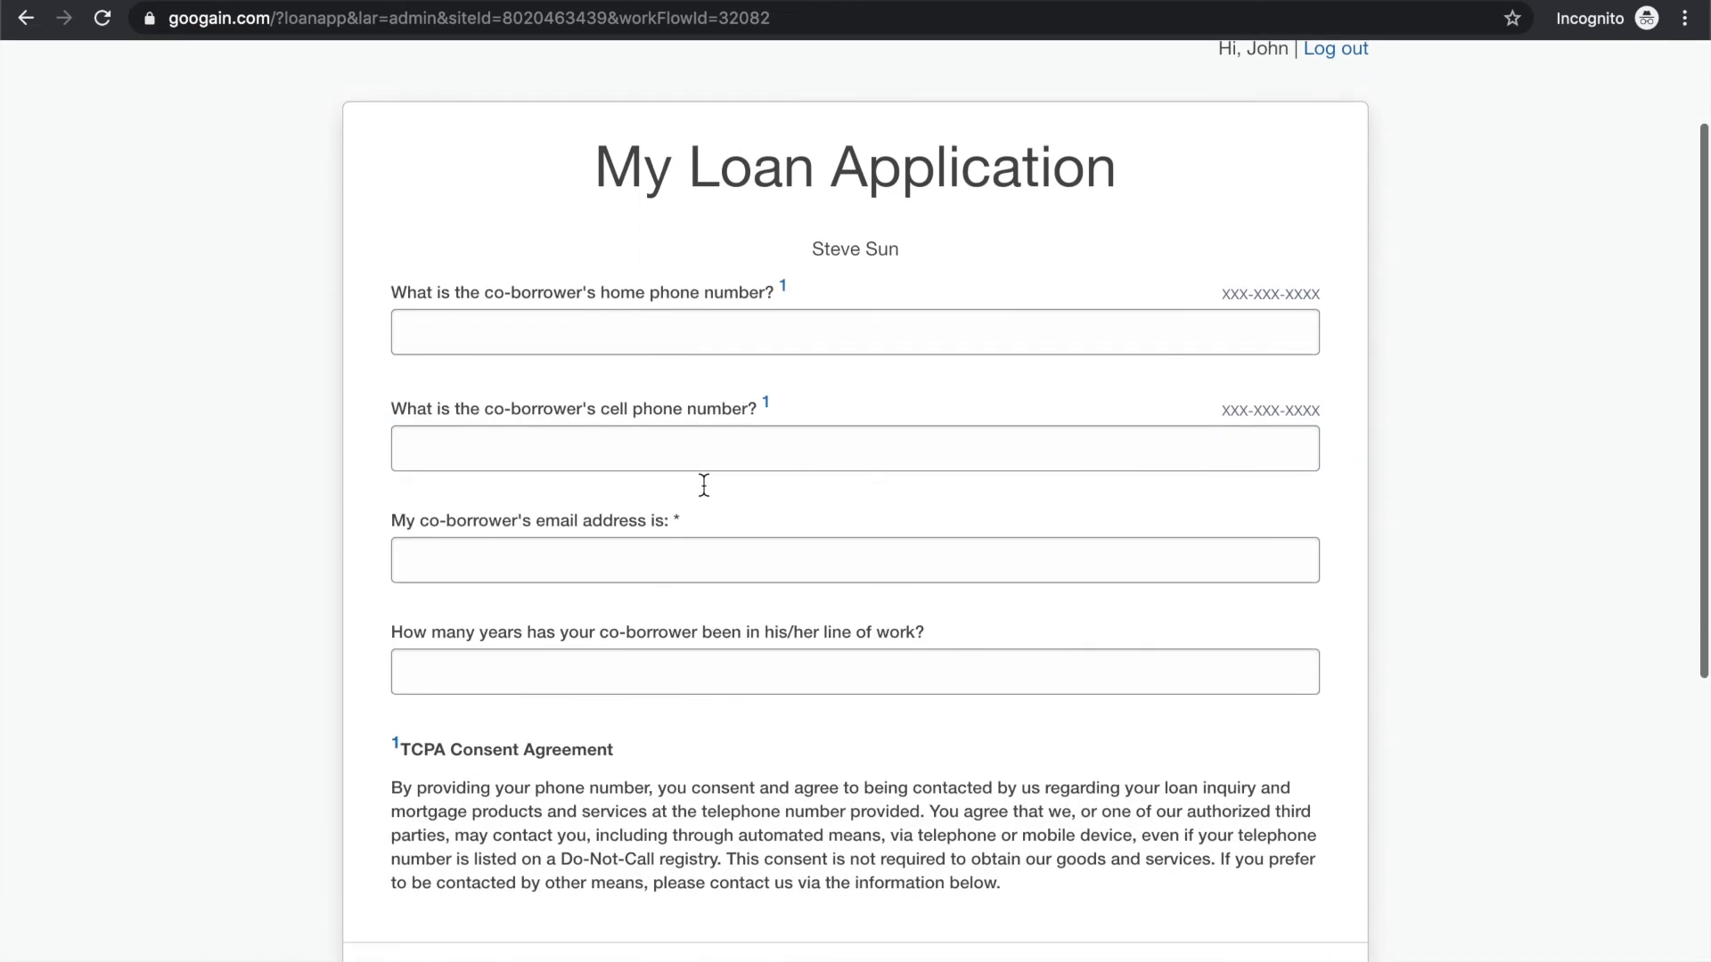
click(577, 269)
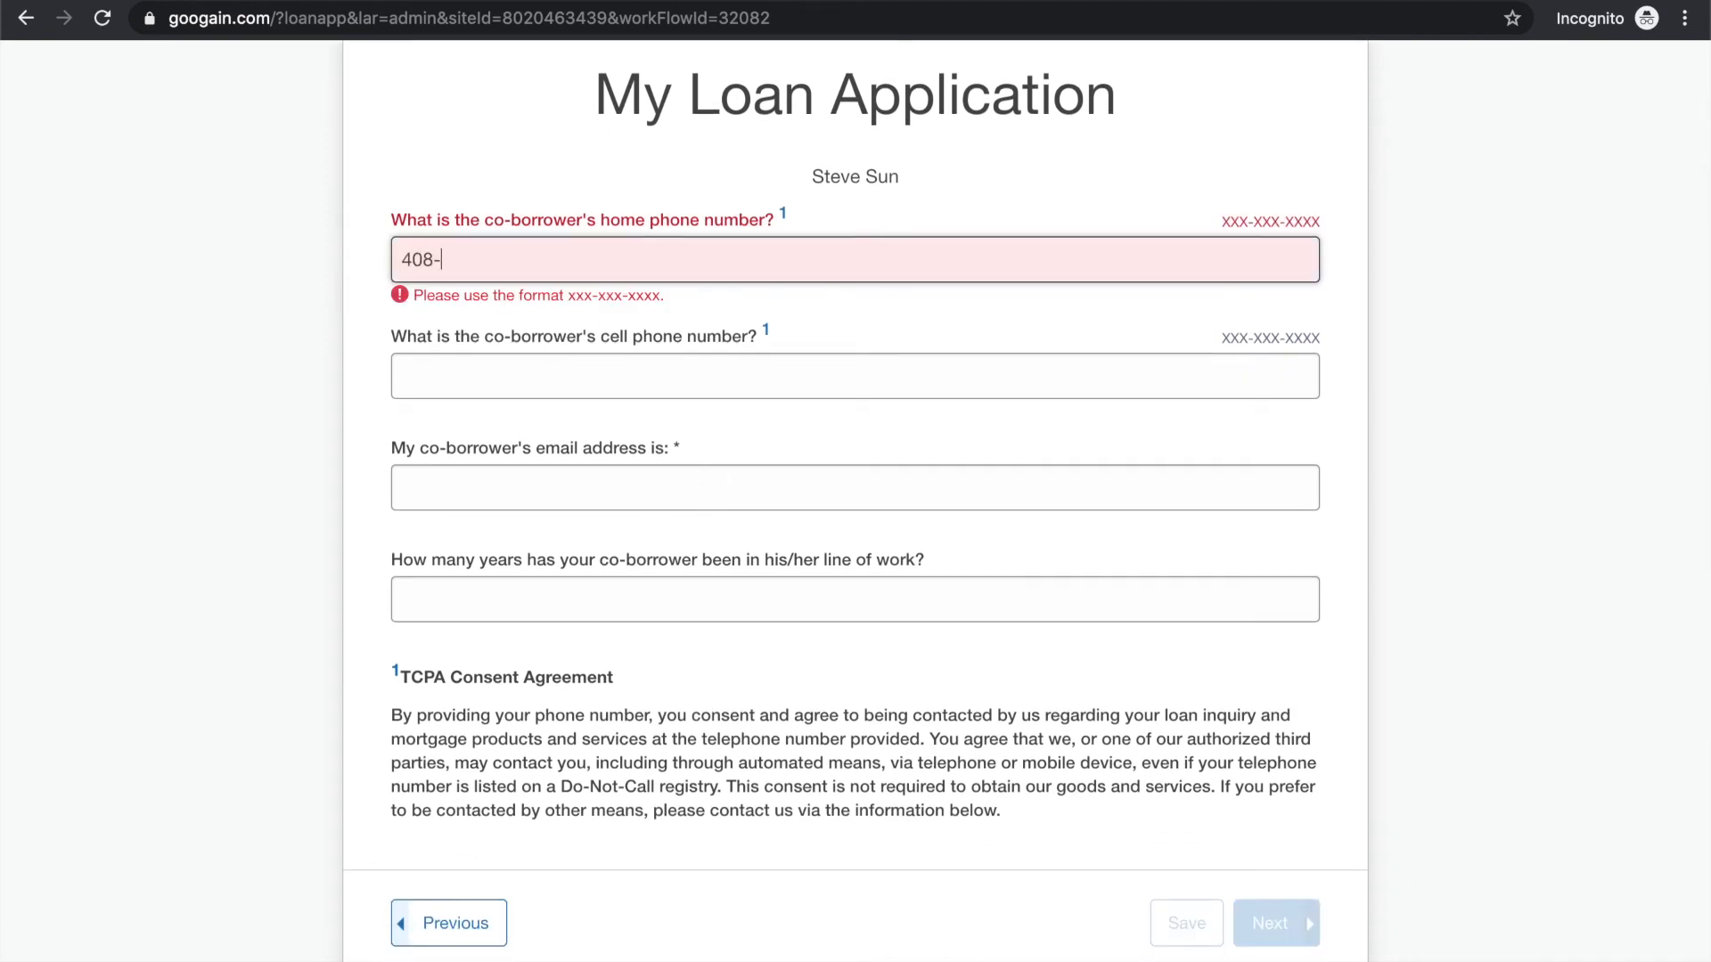
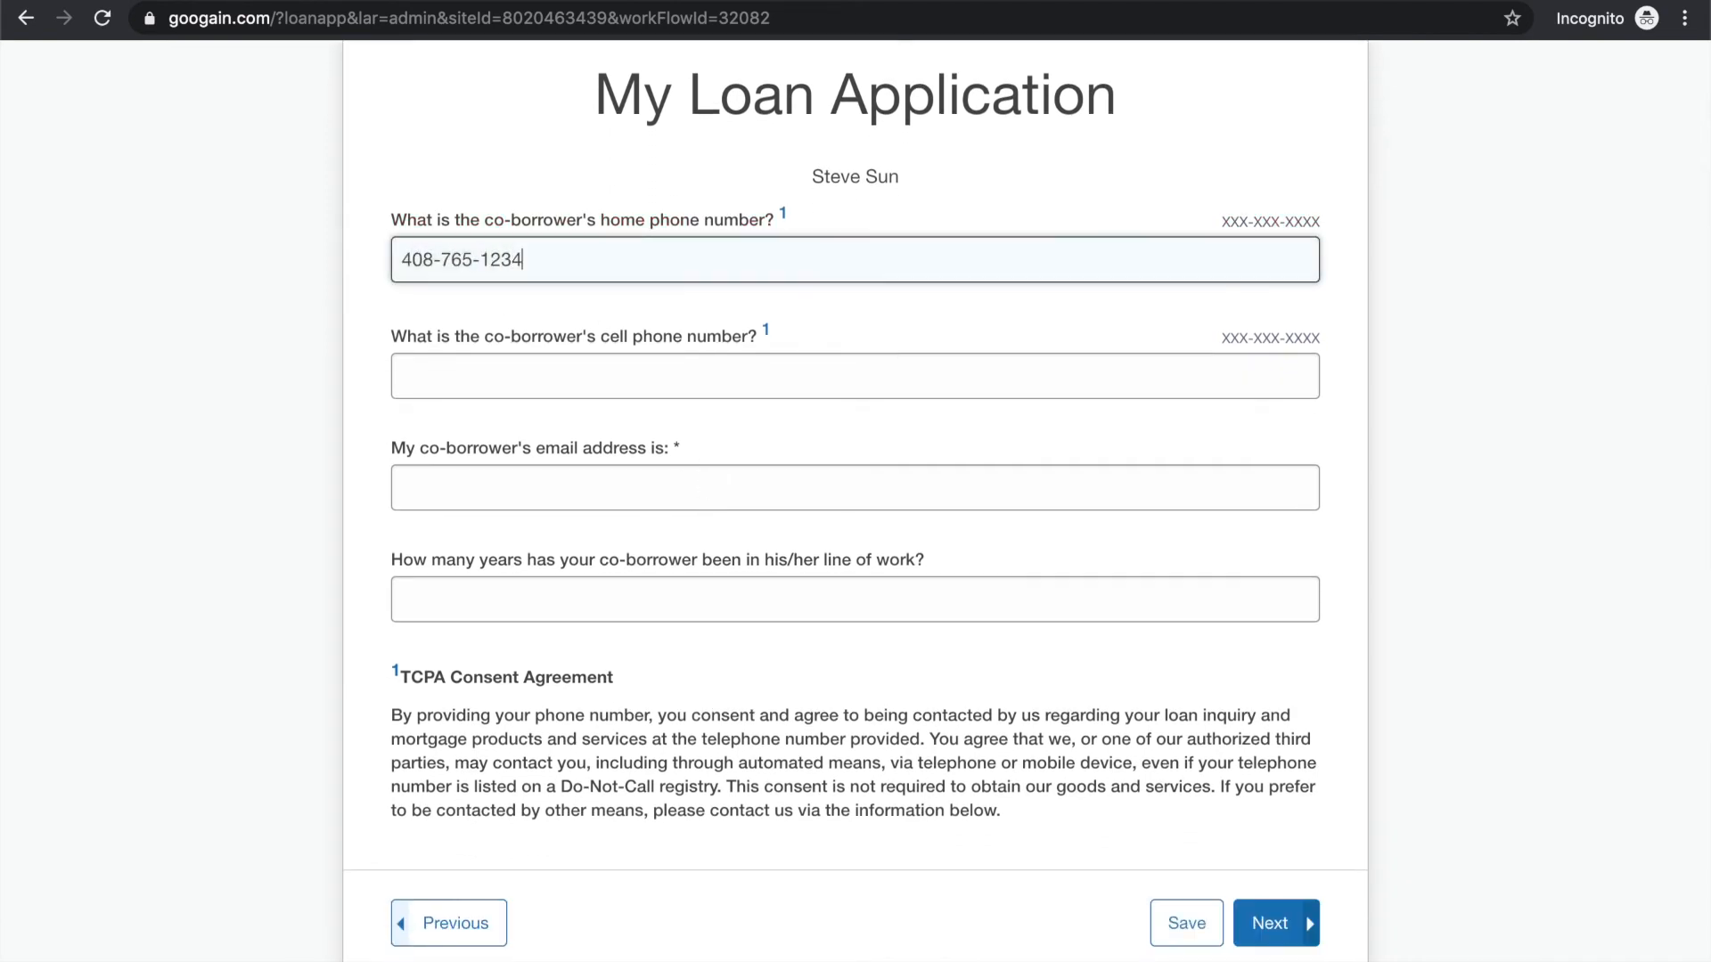
Enter 0 years in the co-borrower's line of work, and answer No to knowing where the co-borrower works
scroll(645, 348, down, 2)
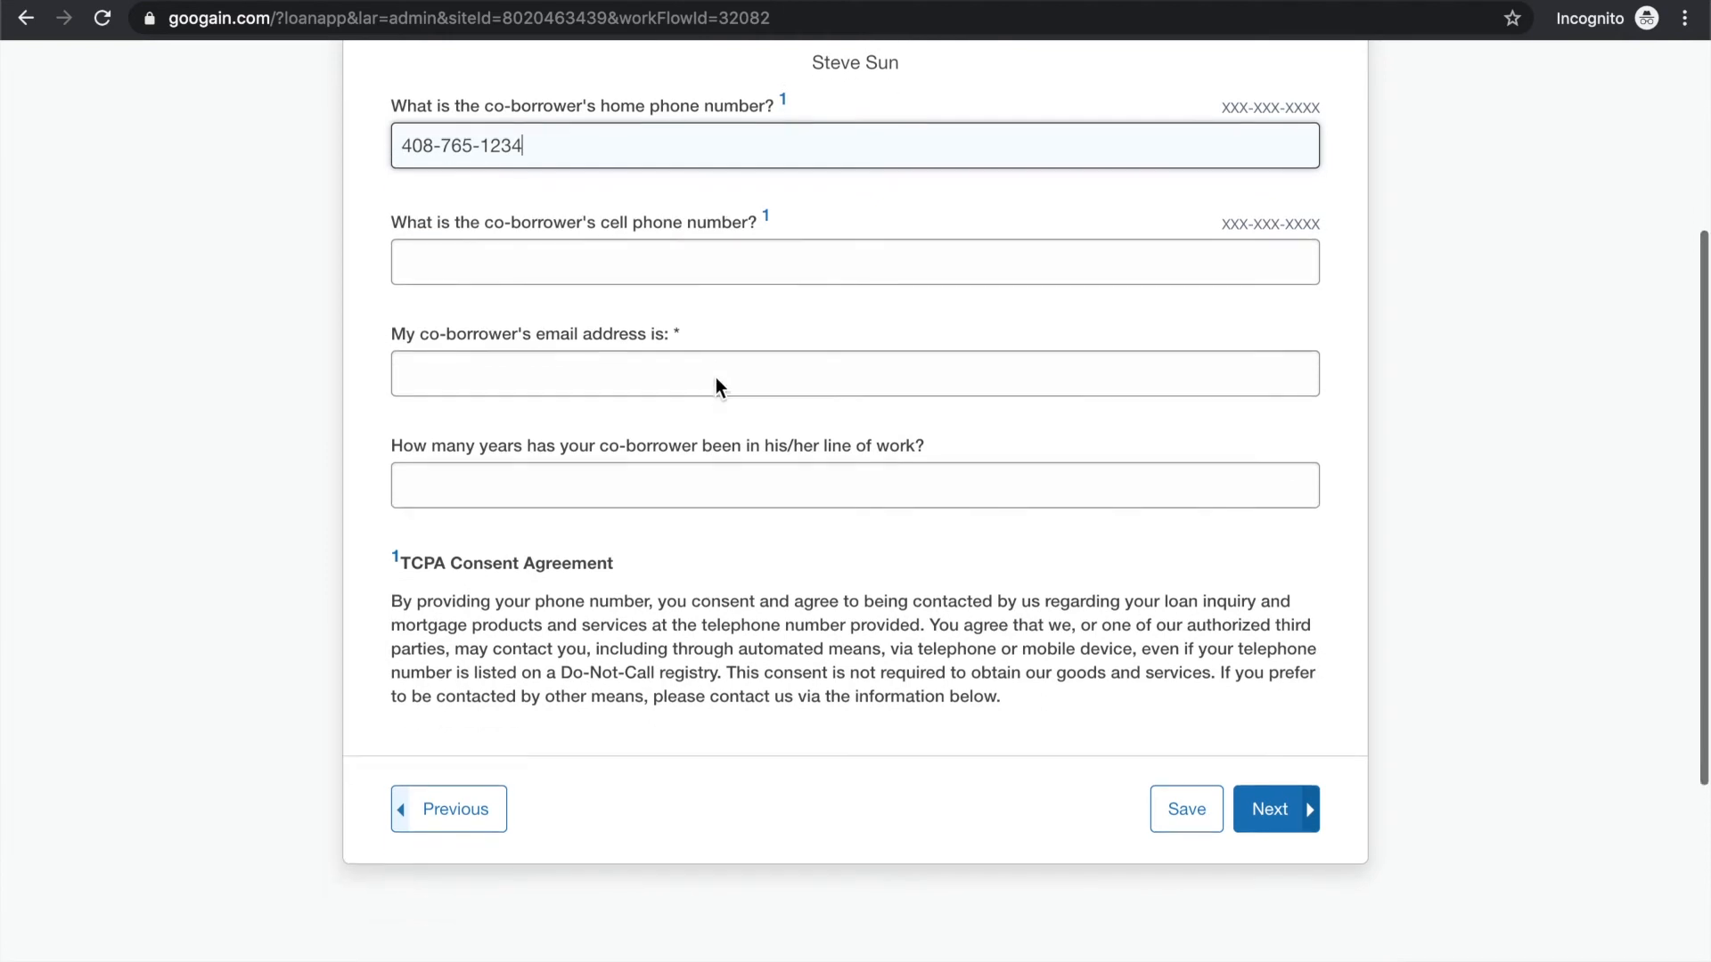
click(651, 465)
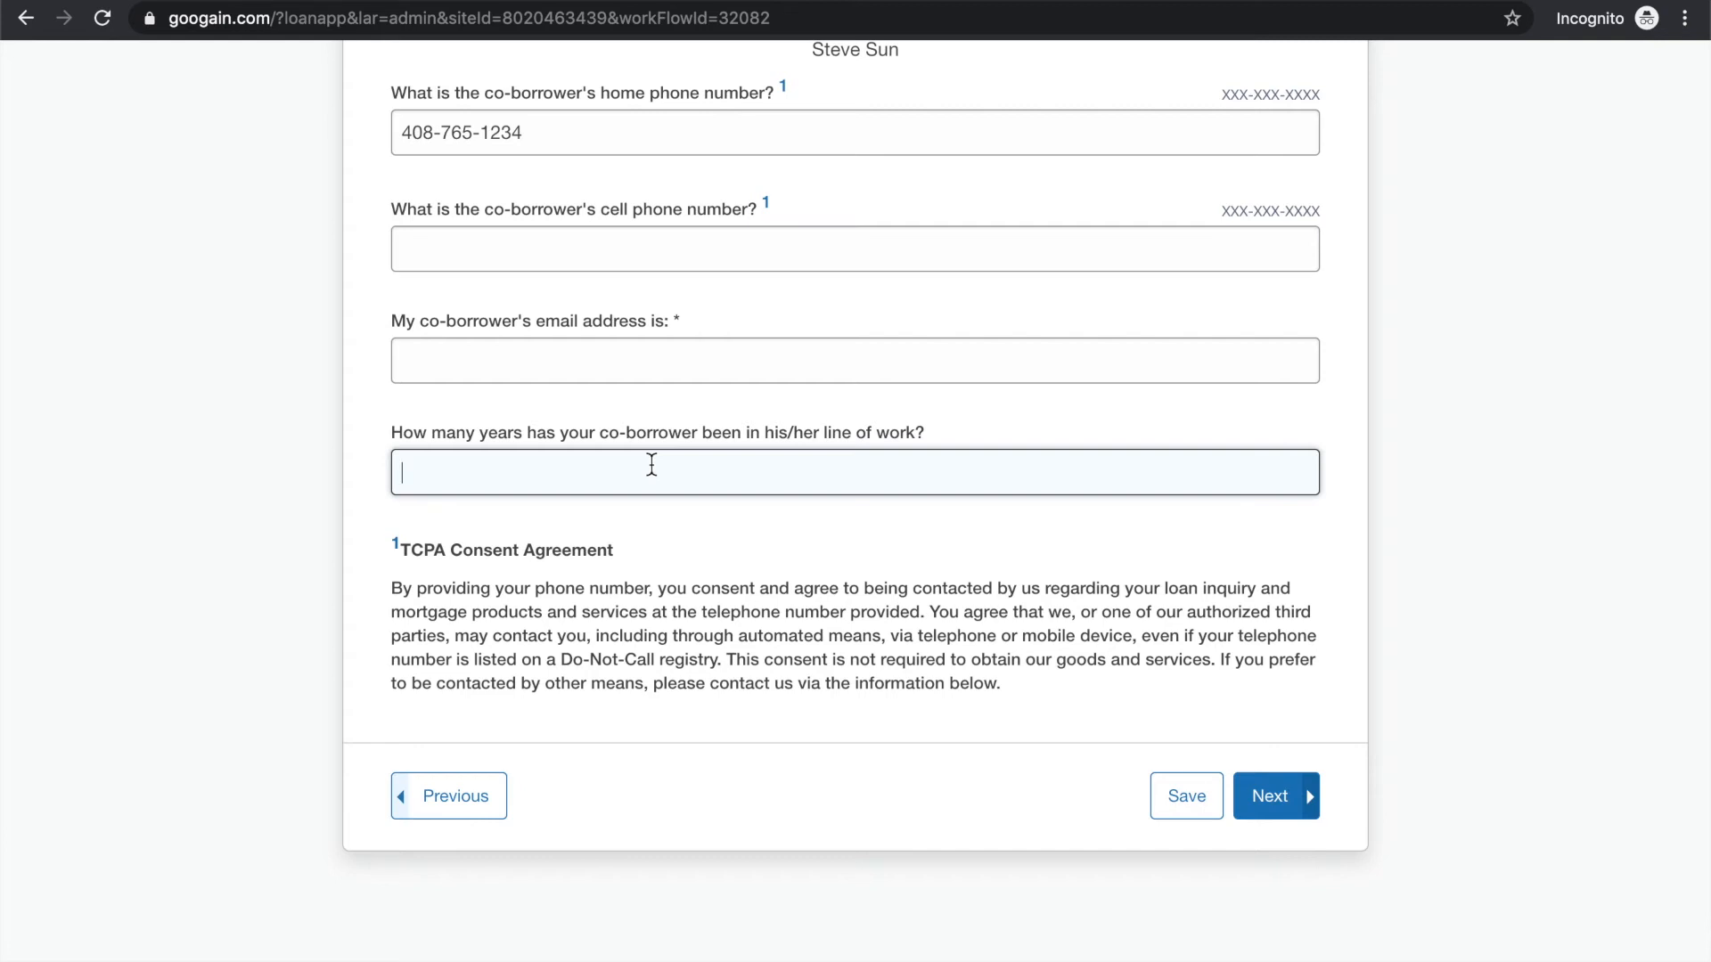
text(0)
click(1265, 796)
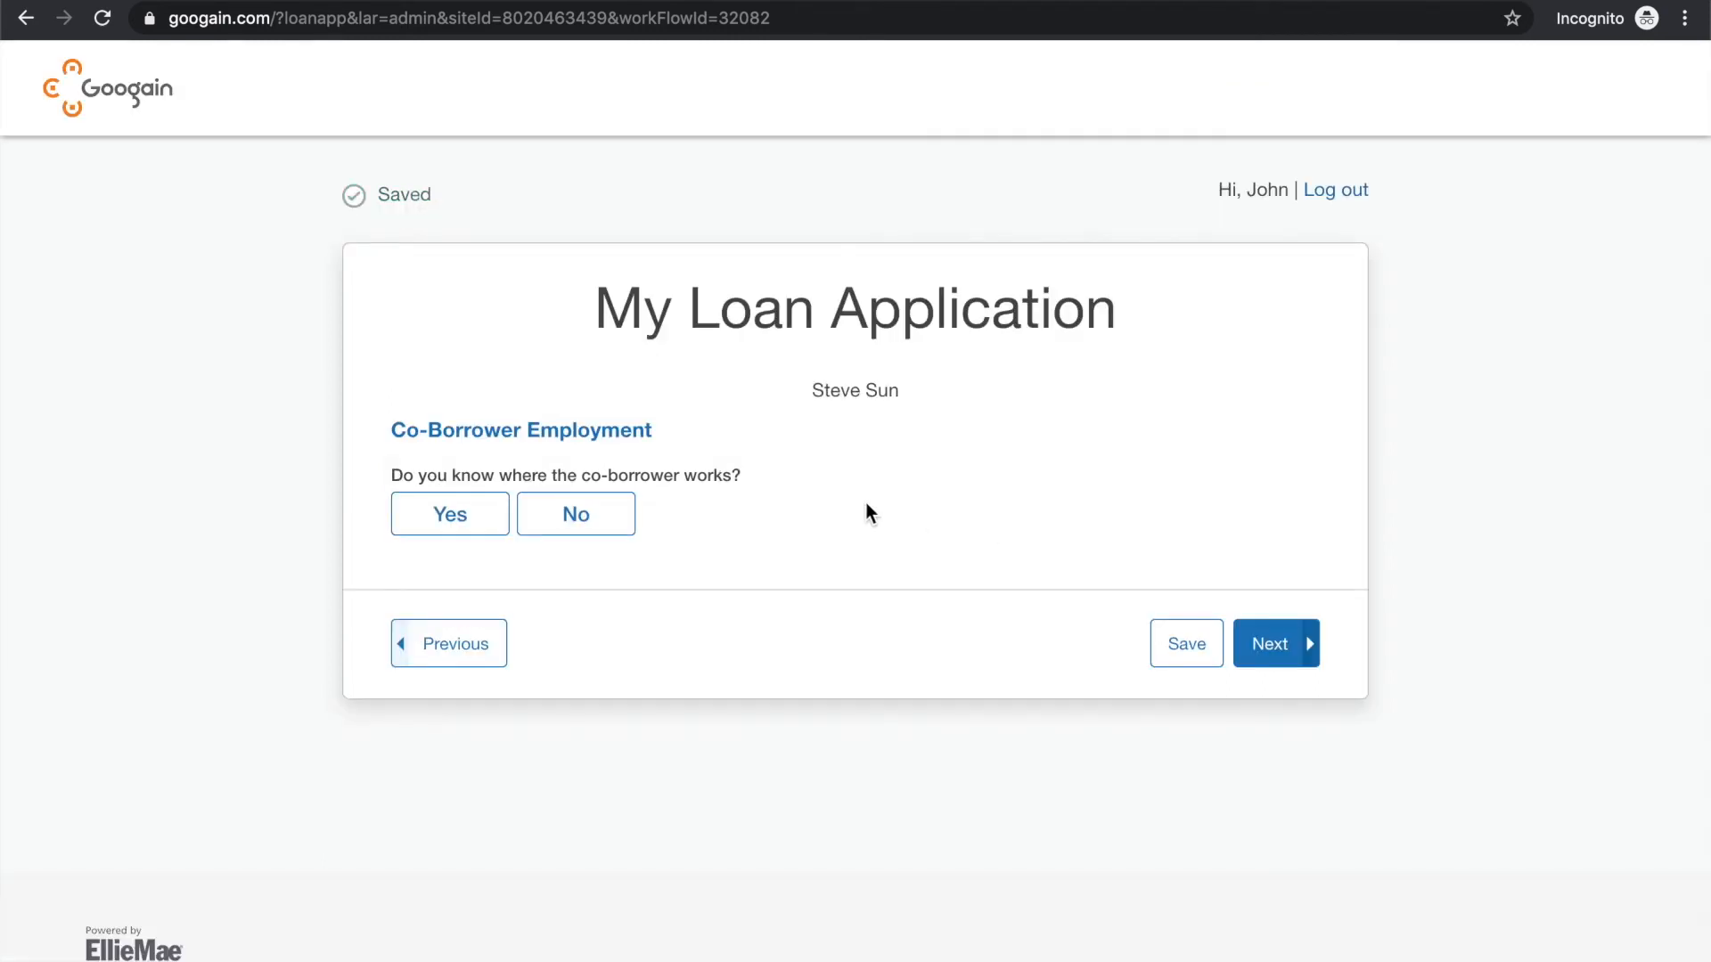
click(609, 520)
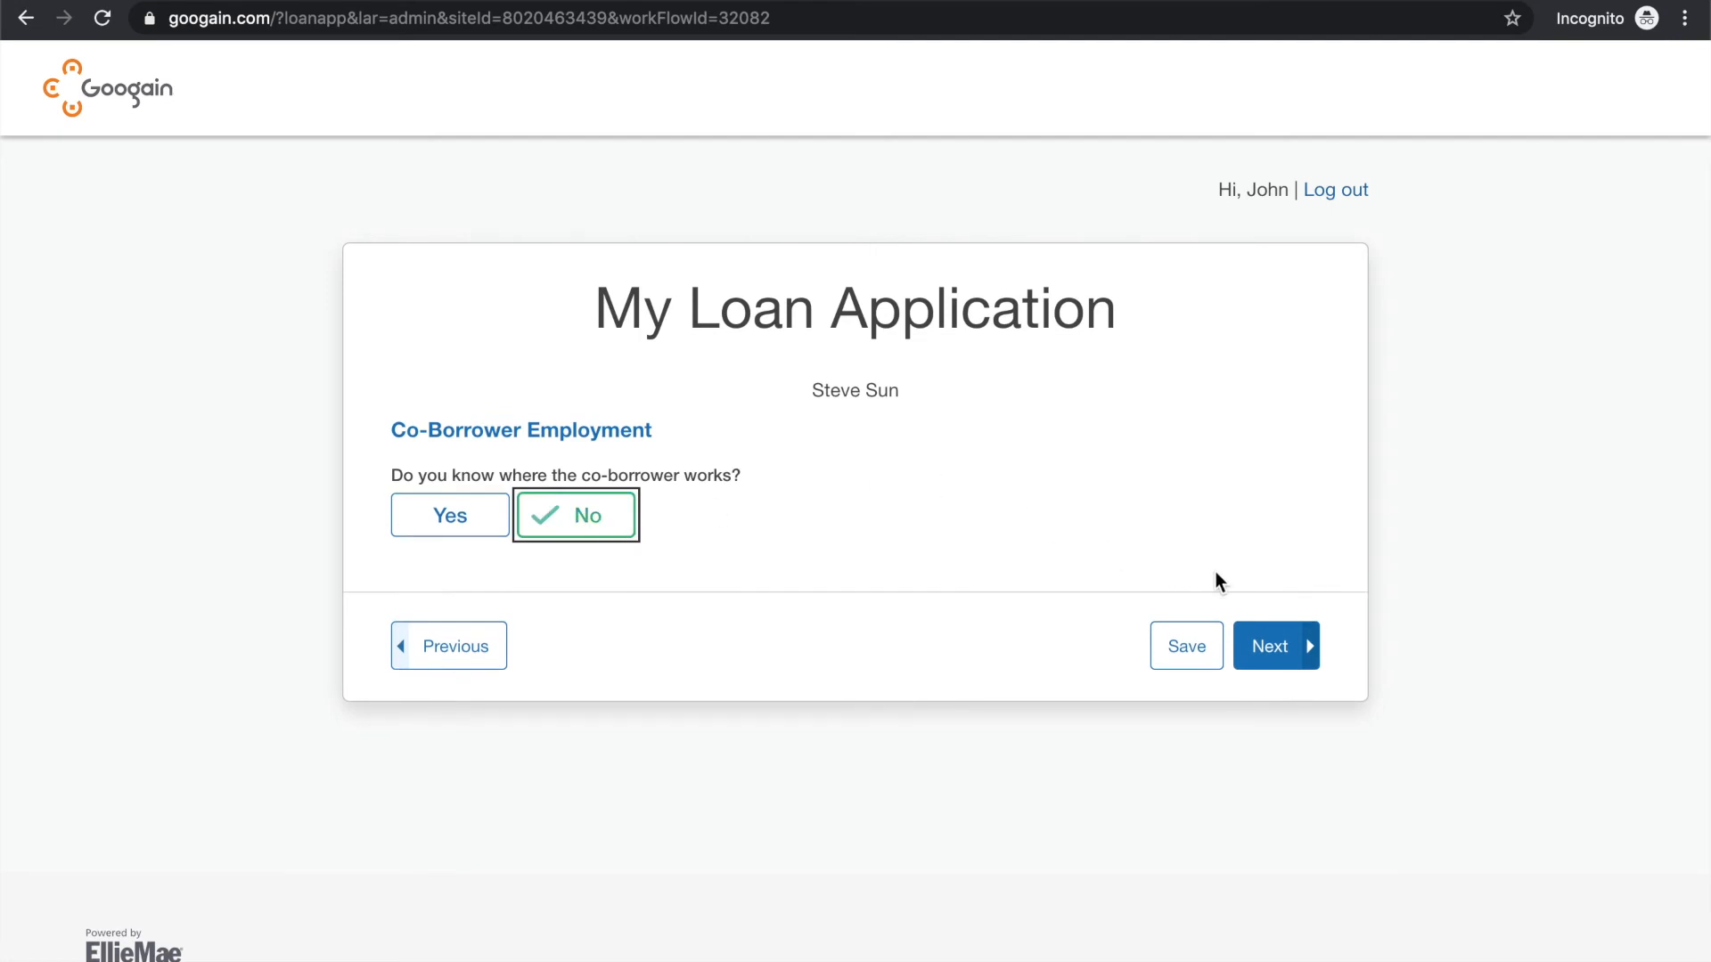
click(1271, 650)
Set the co-borrower's monthly base salary, overtime, bonuses, commissions, and dividends and interest to $0 each, and continue
click(1057, 564)
text(0)
scroll(1227, 607, down, 5)
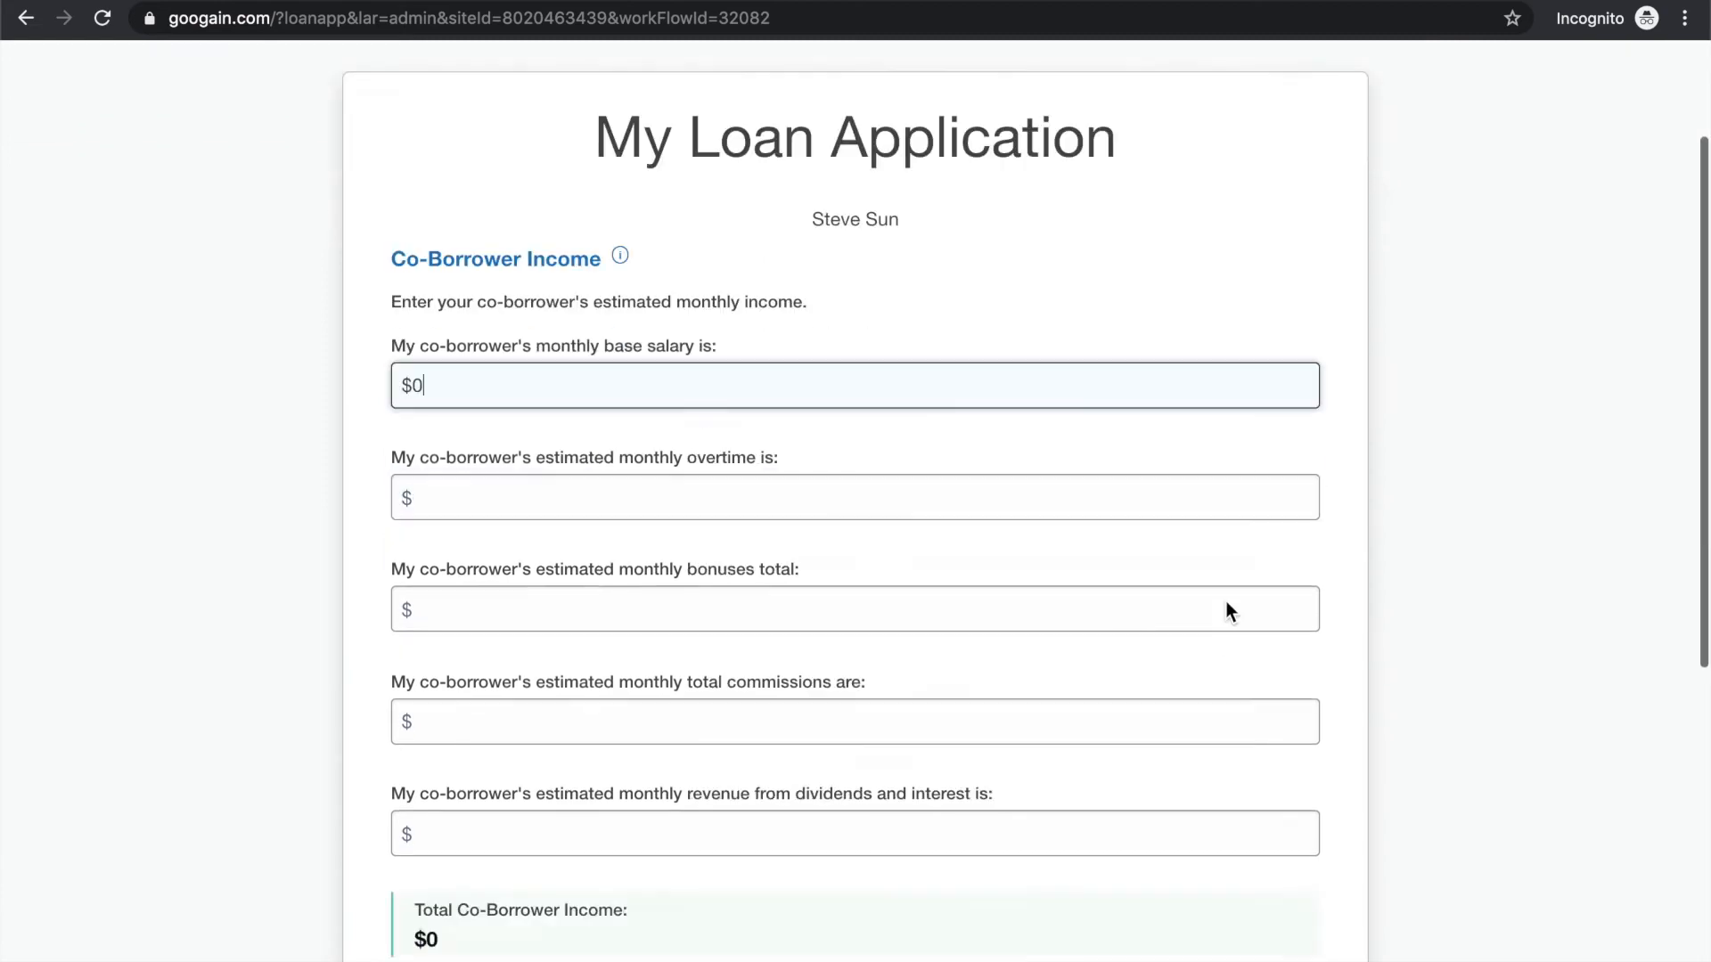
click(912, 279)
text(0)
click(849, 365)
text(0)
click(762, 499)
text(0)
click(672, 607)
text(0)
click(1246, 807)
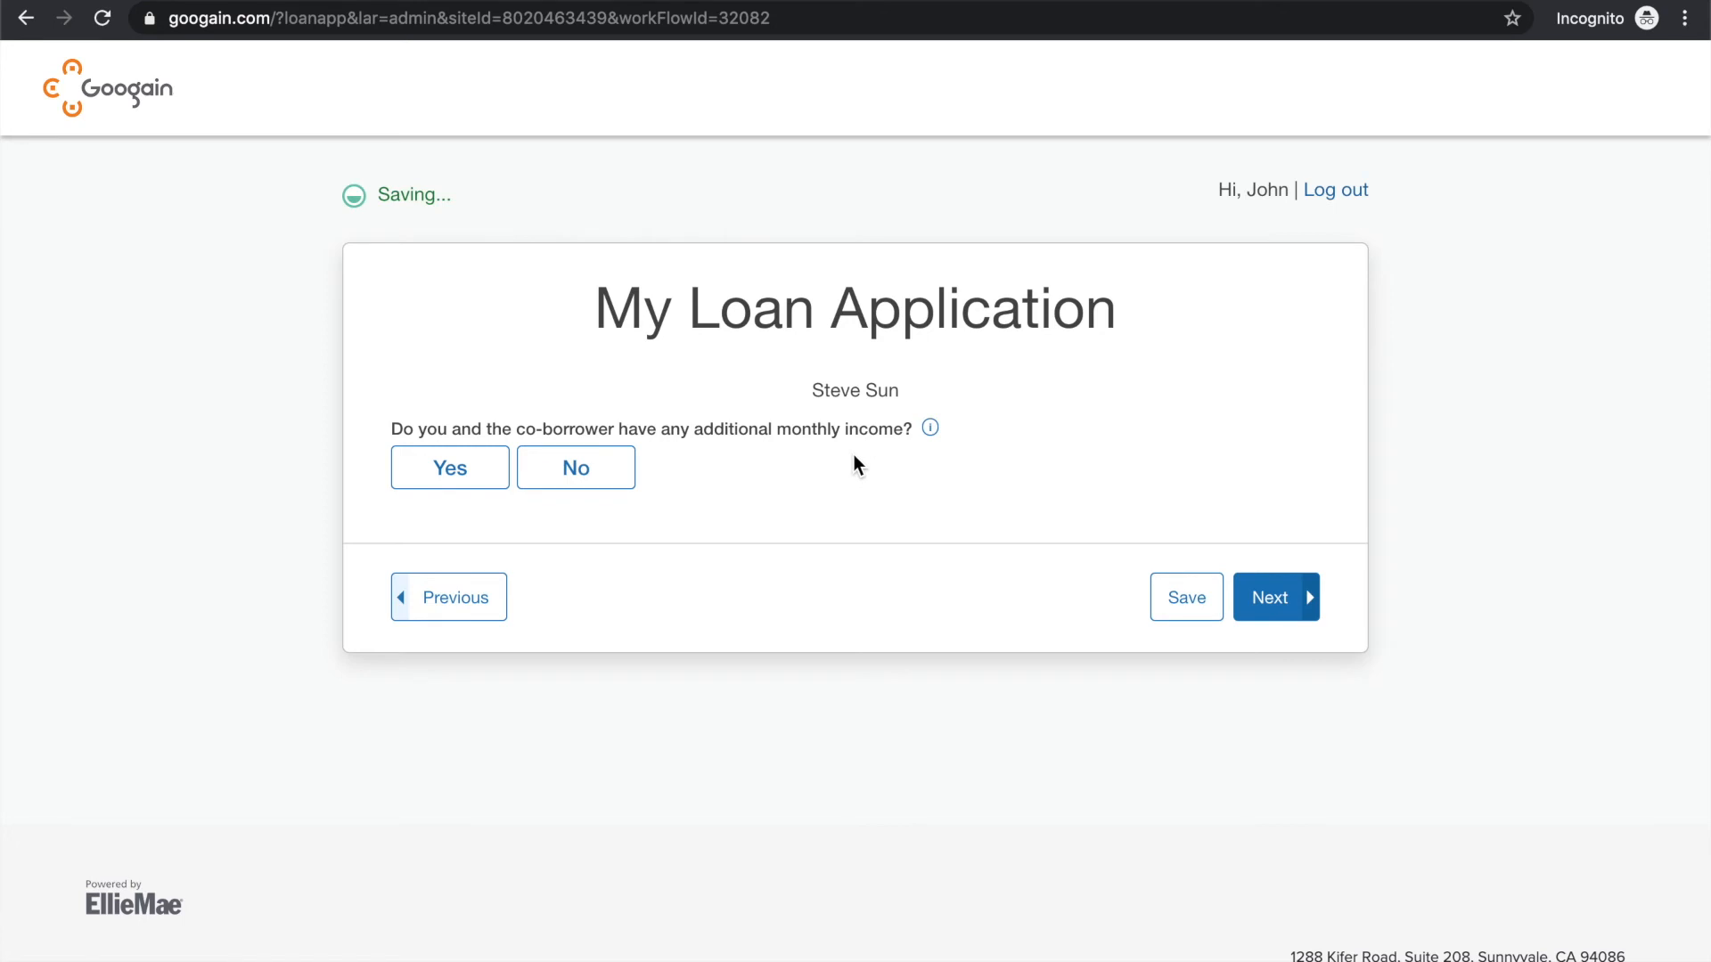
Answer No to additional monthly income, and add a Cash on hand asset belonging to the Borrower
click(611, 470)
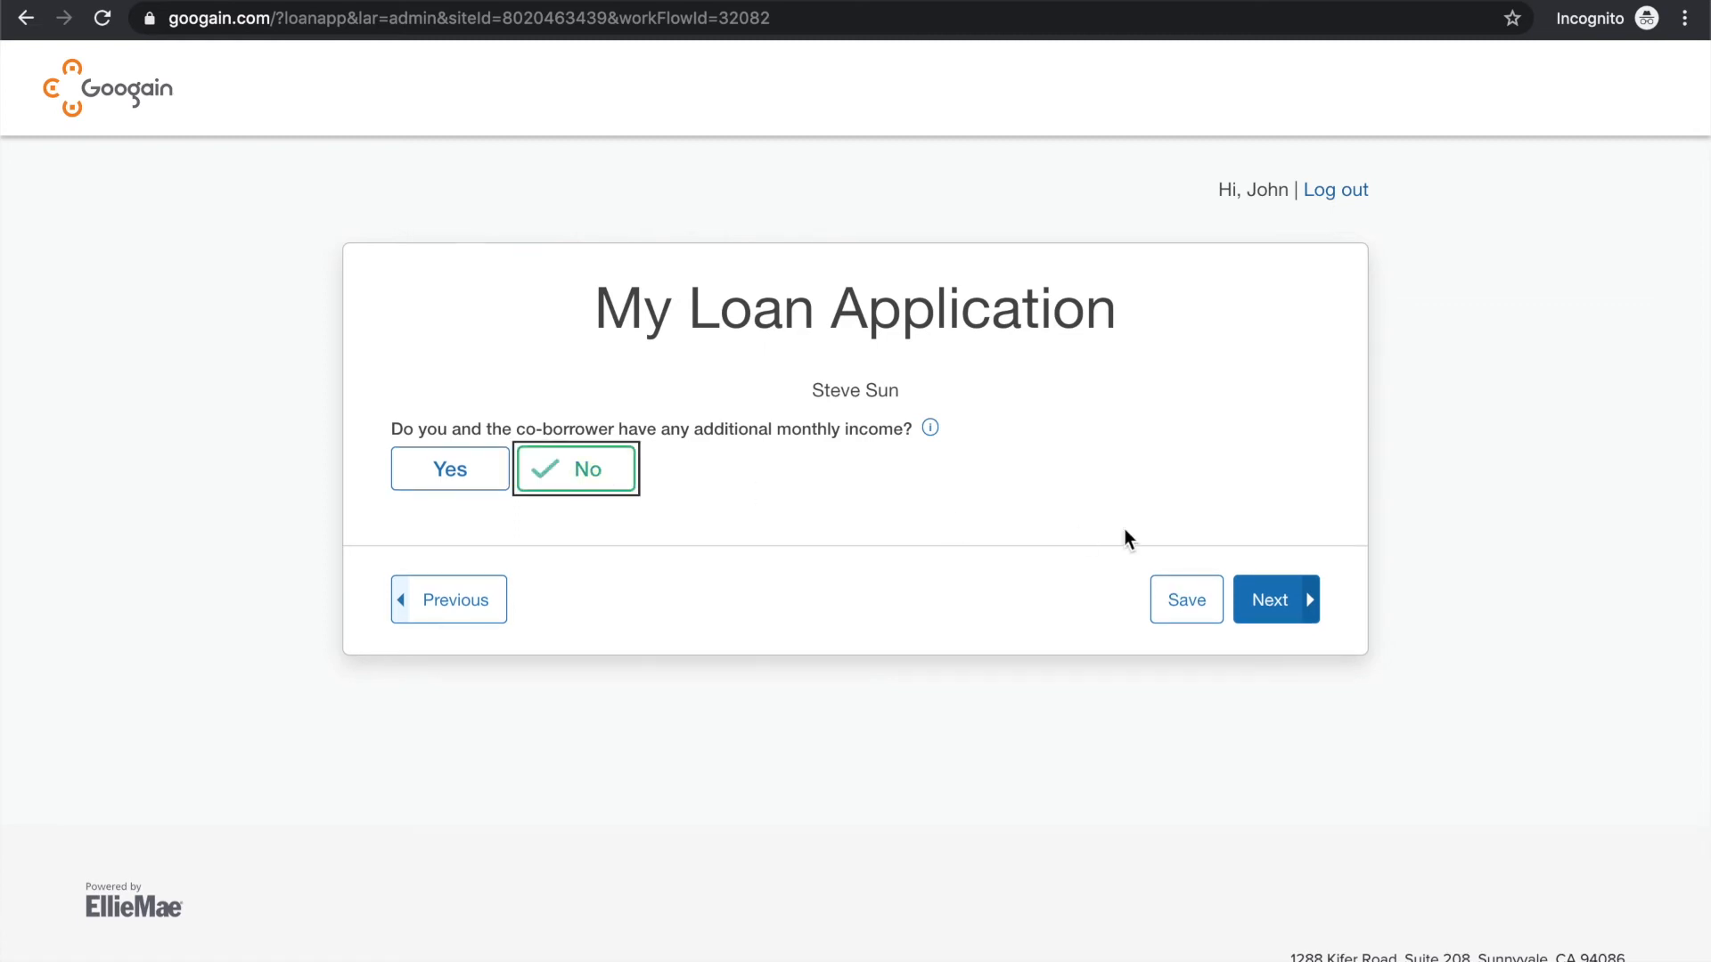
click(1302, 528)
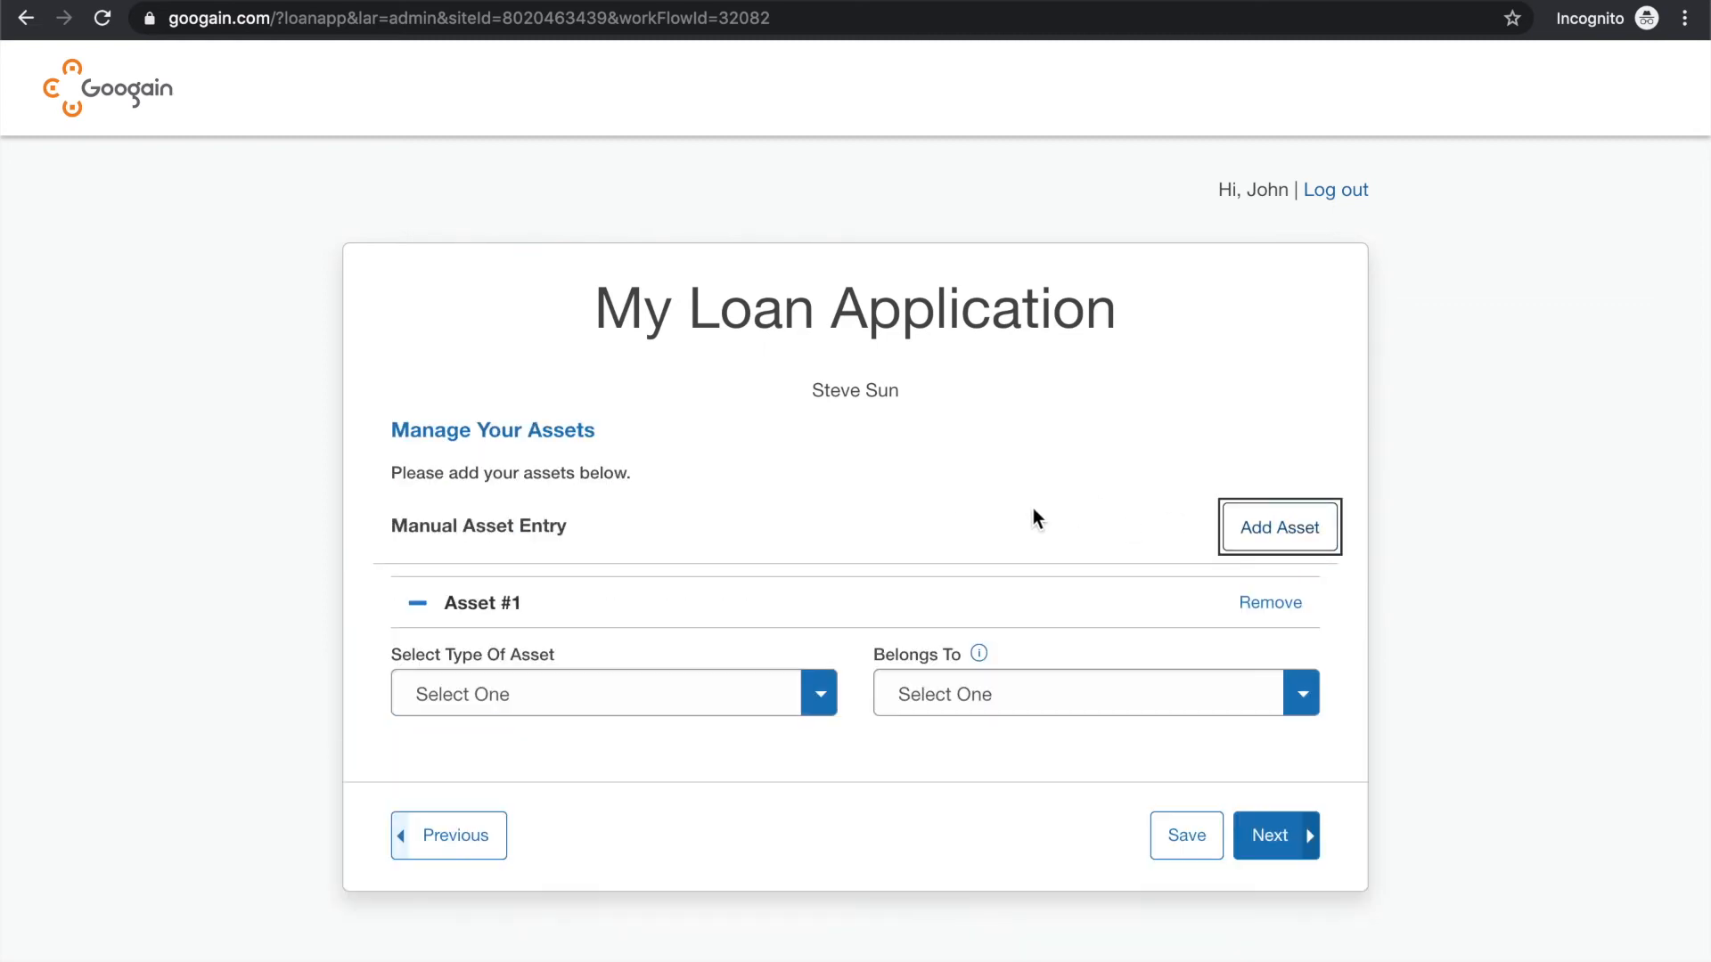
scroll(1031, 510, down, 1)
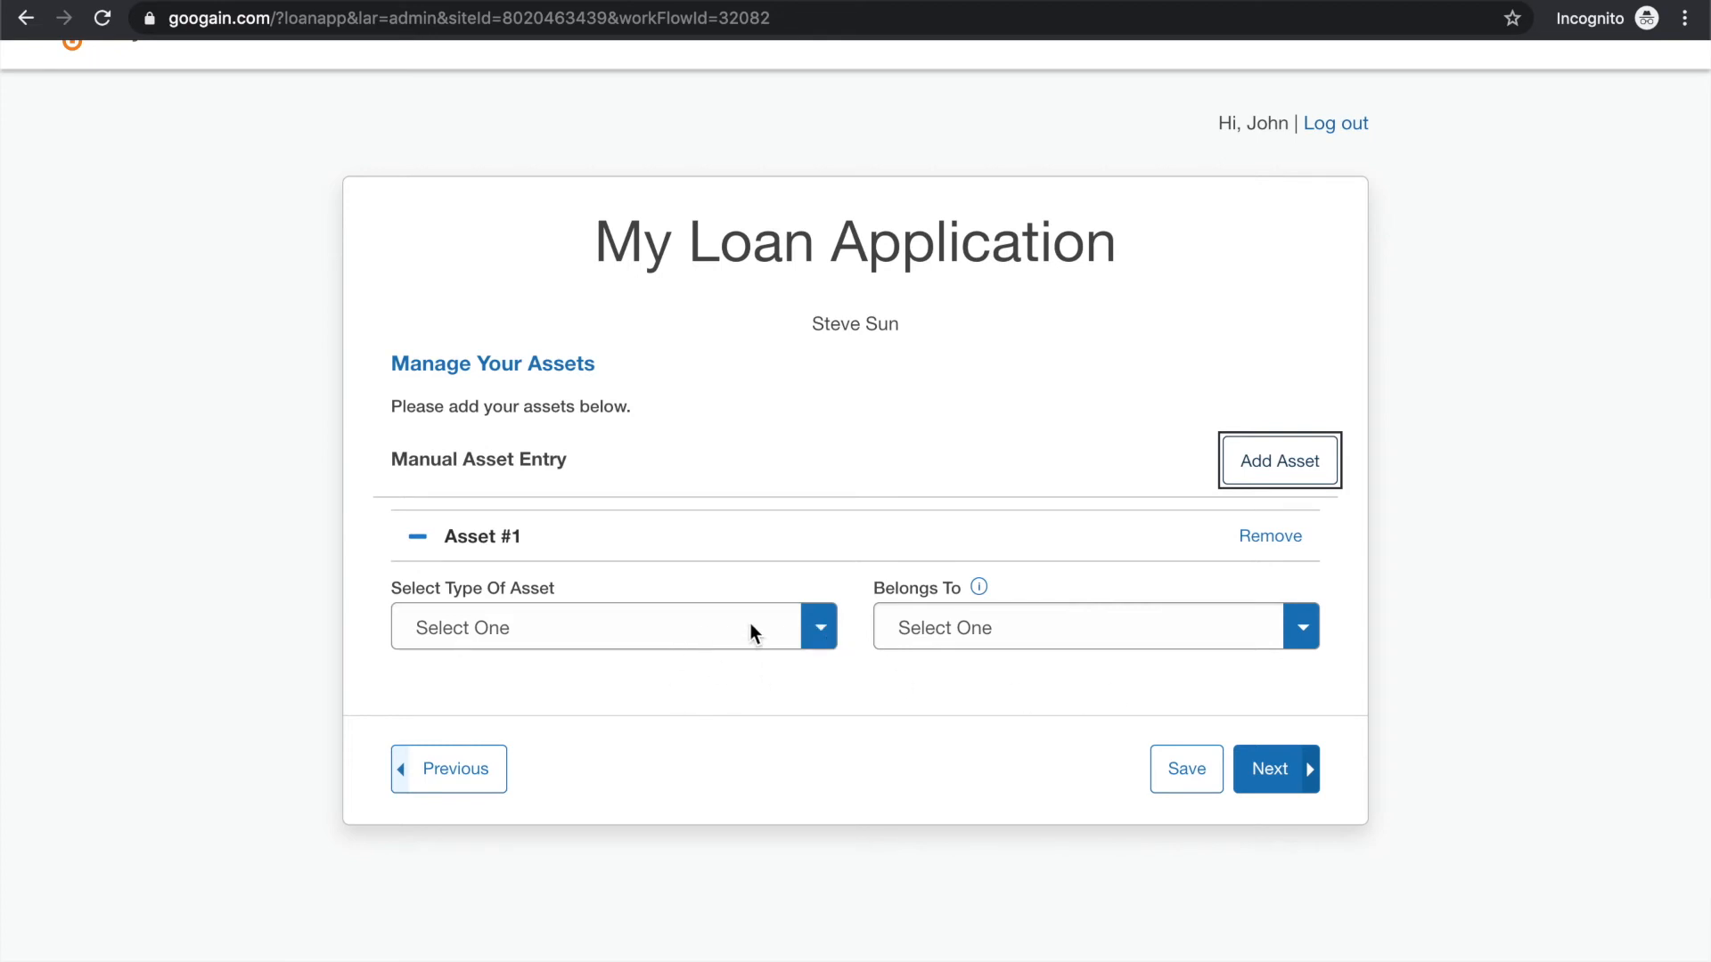
click(812, 642)
scroll(752, 752, down, 2)
scroll(714, 756, up, 1)
scroll(694, 766, down, 1)
click(647, 775)
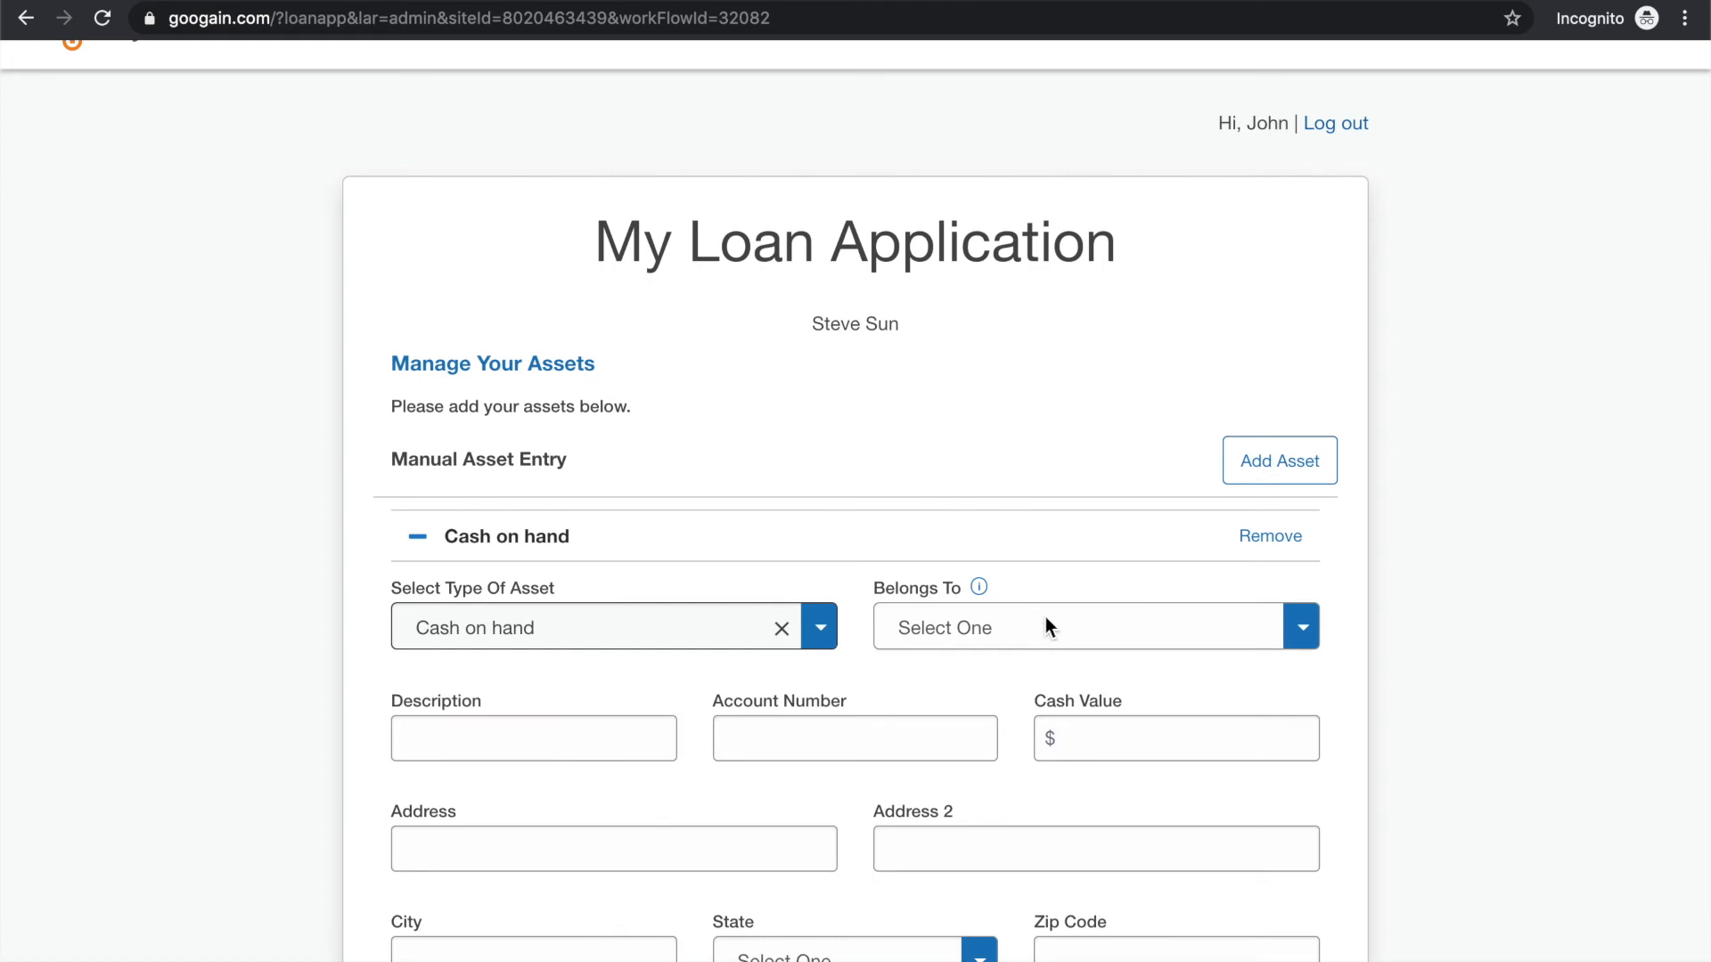
click(1069, 624)
click(1072, 685)
Describe the cash asset as Savings and enter its account number
scroll(900, 694, down, 2)
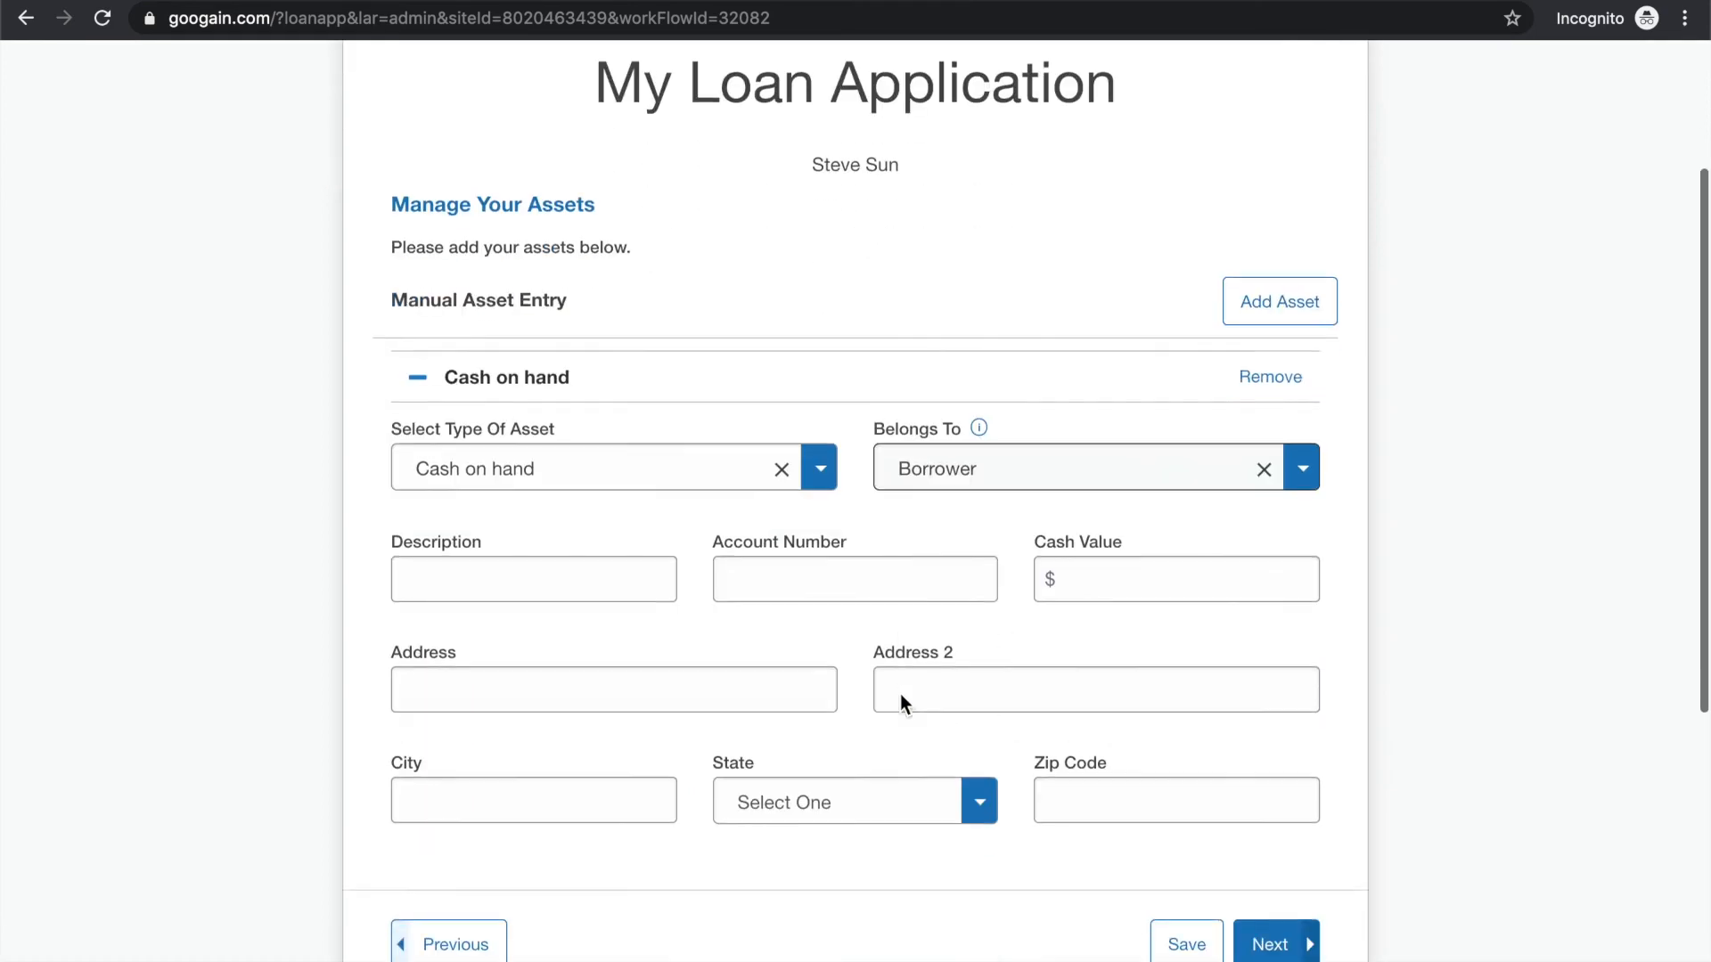
click(519, 572)
text(Ca)
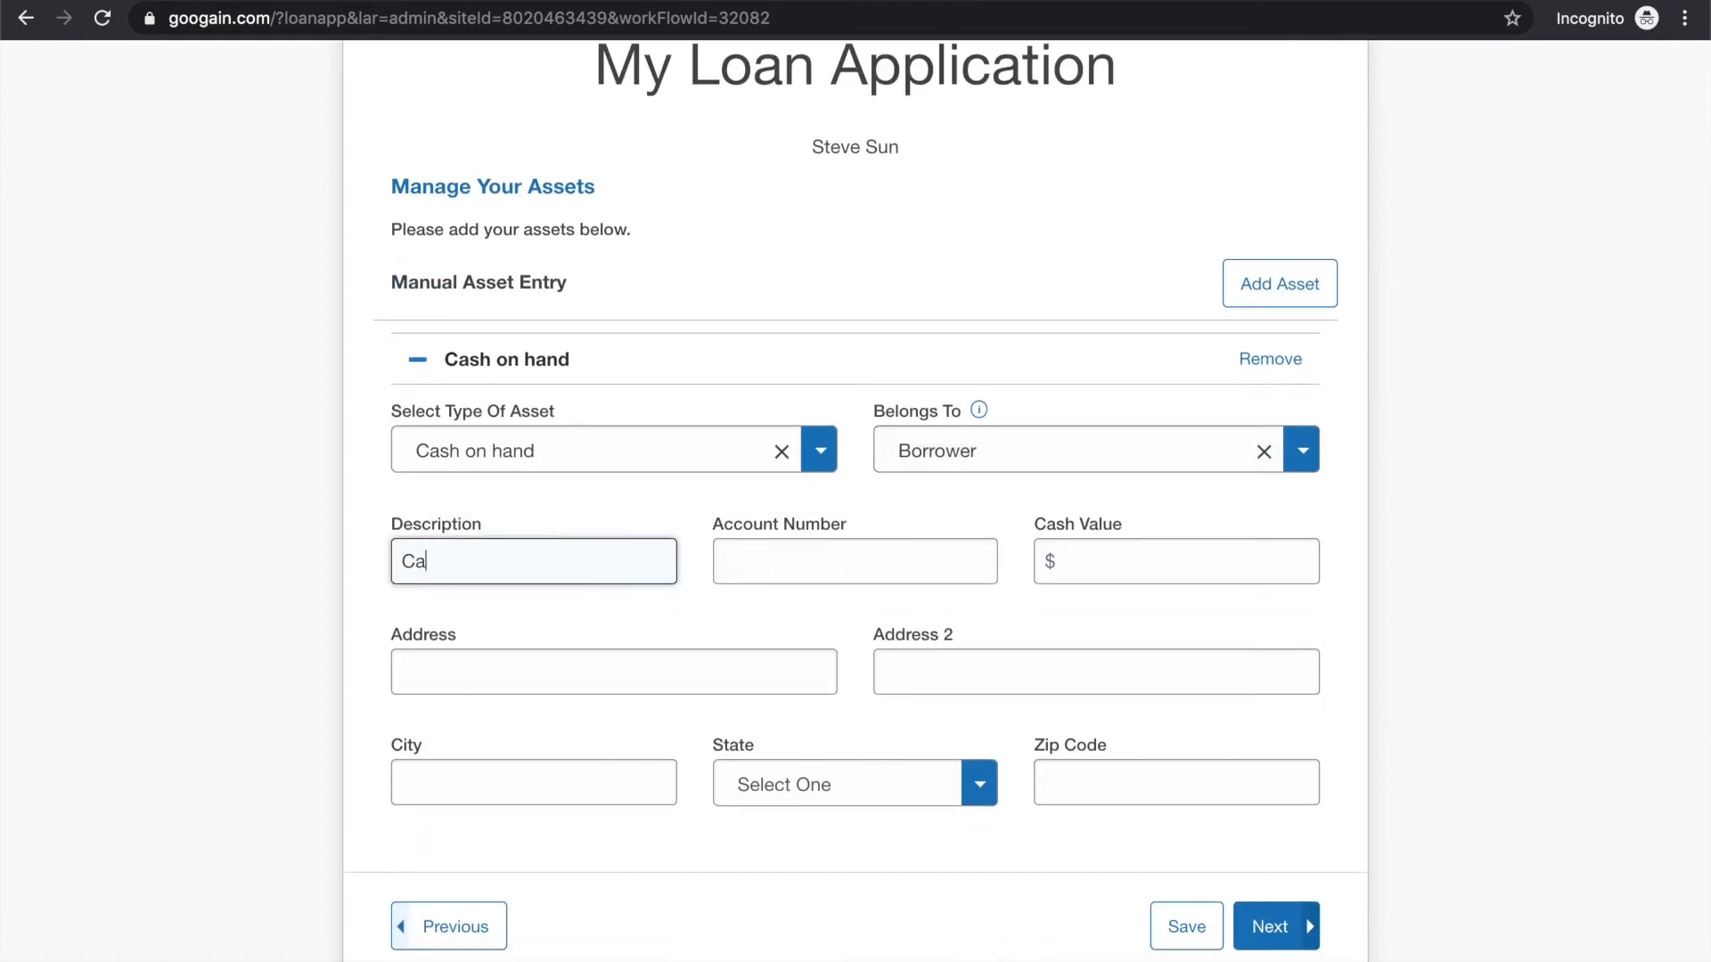
key(BackSpace)
key(BackSpace)
text(Savings)
click(875, 573)
text(12)
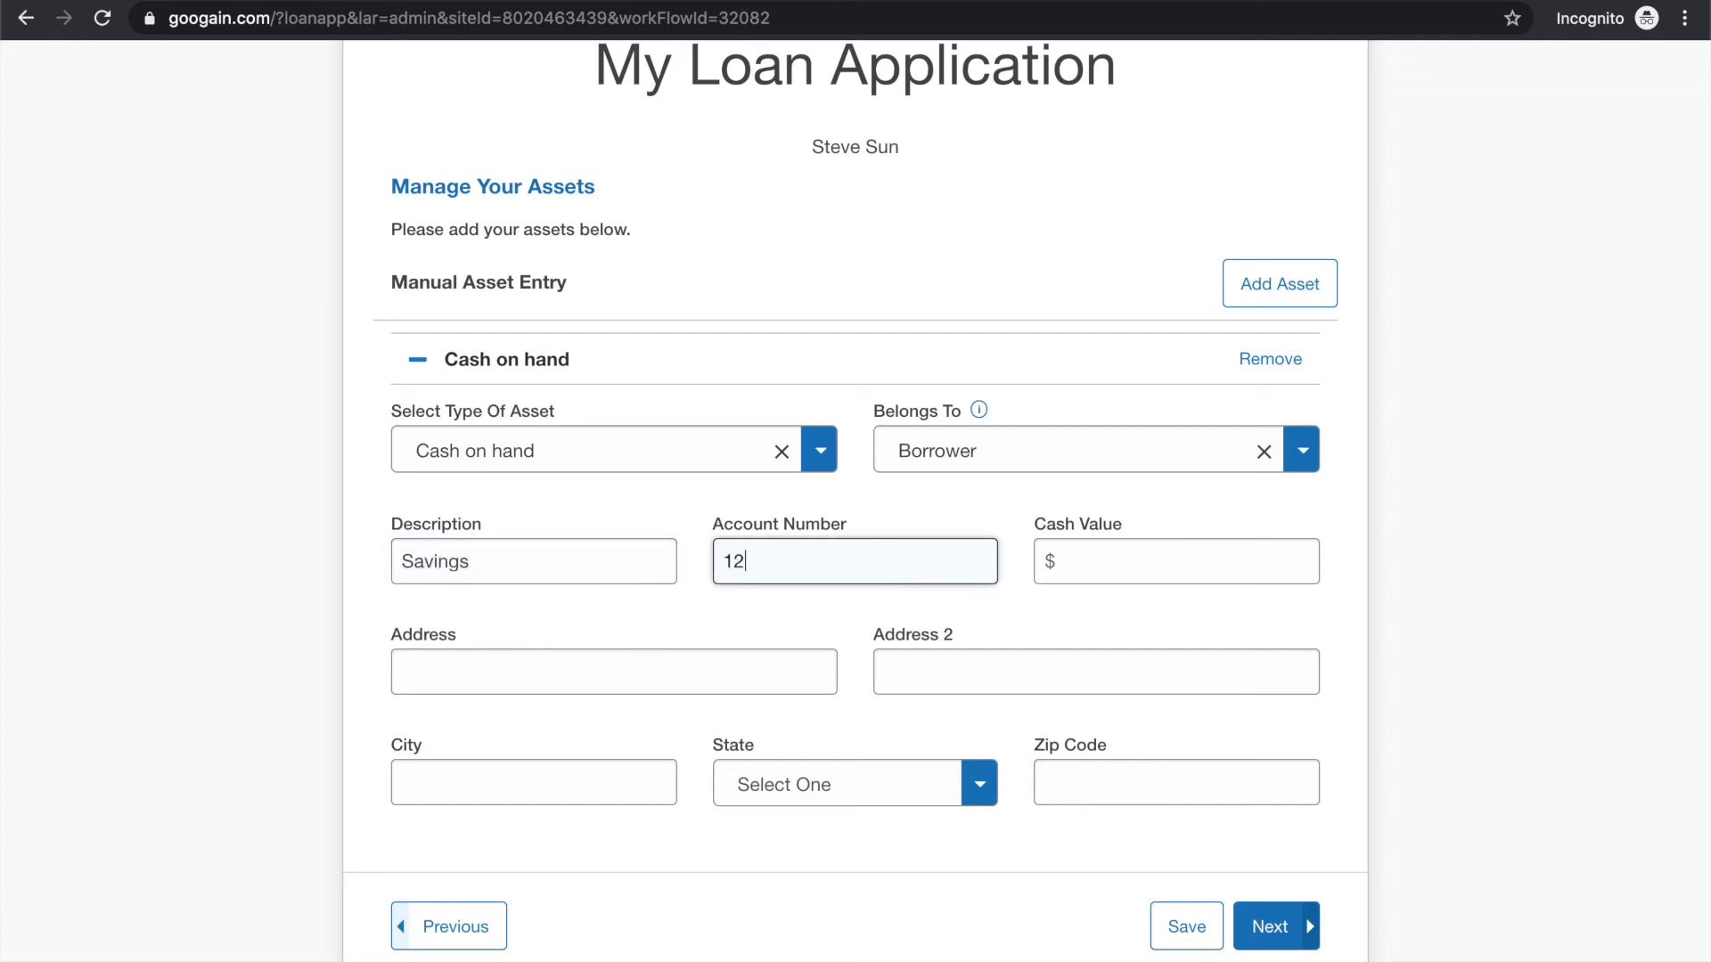
text(3321)
Set the asset's cash value to $100,000 and continue to the Credit Authorization Agreement
click(1218, 546)
text(100000)
key(Tab)
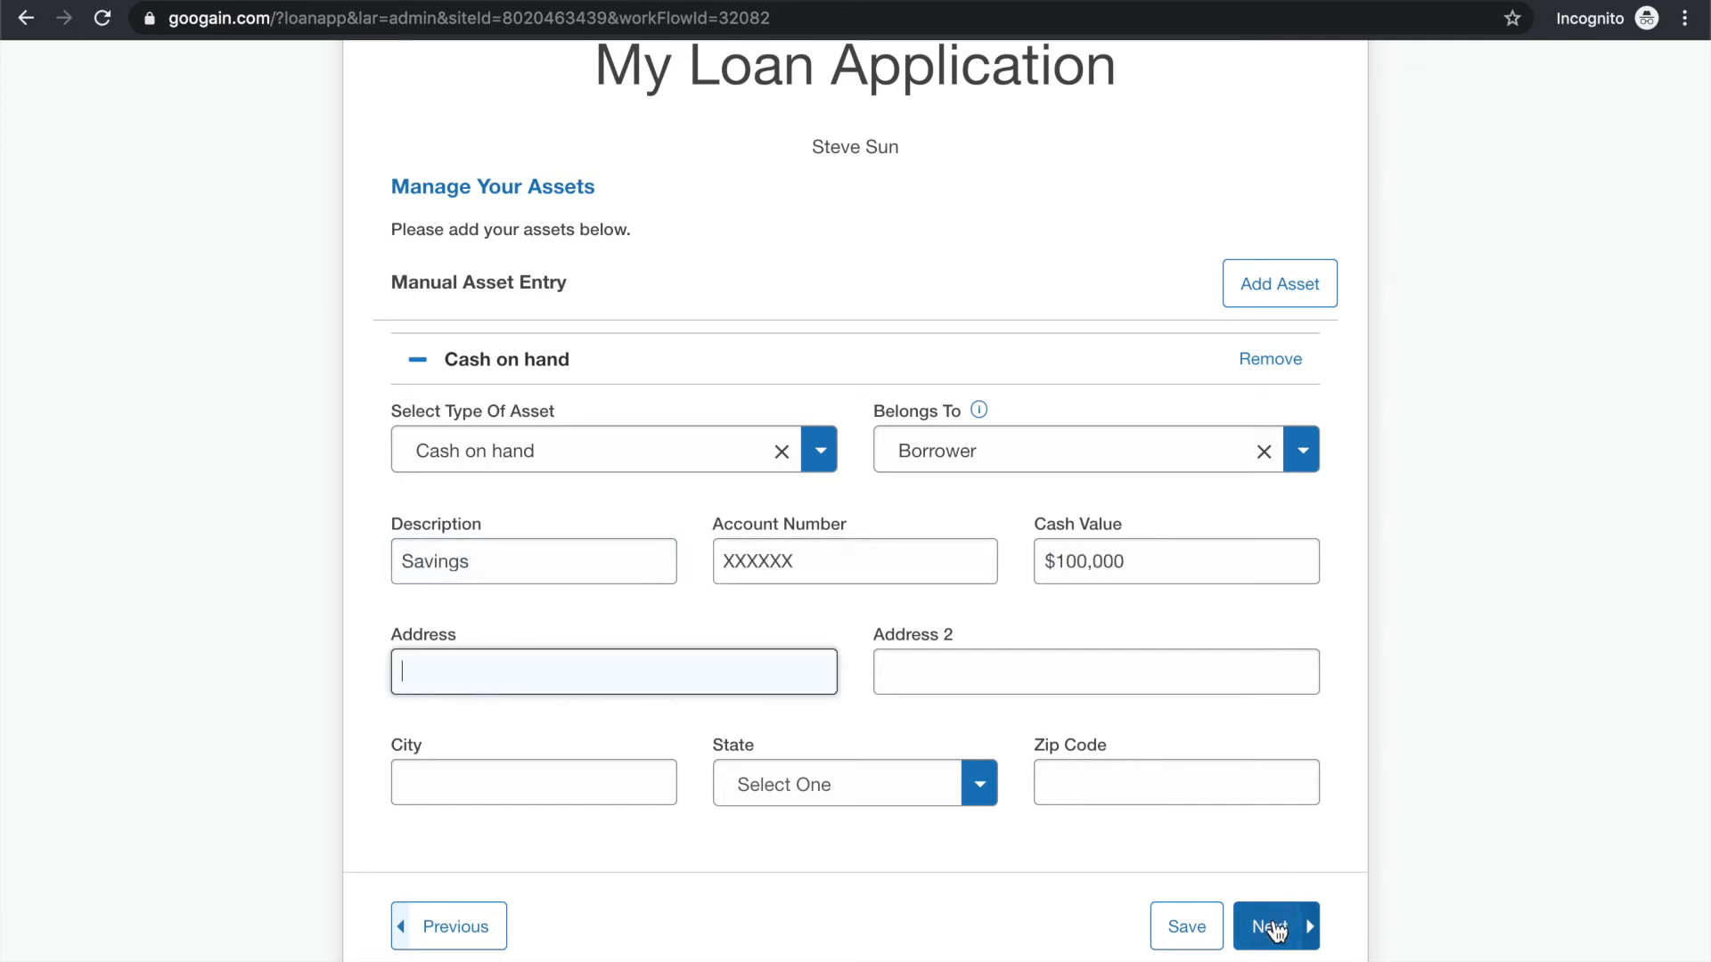
click(1274, 925)
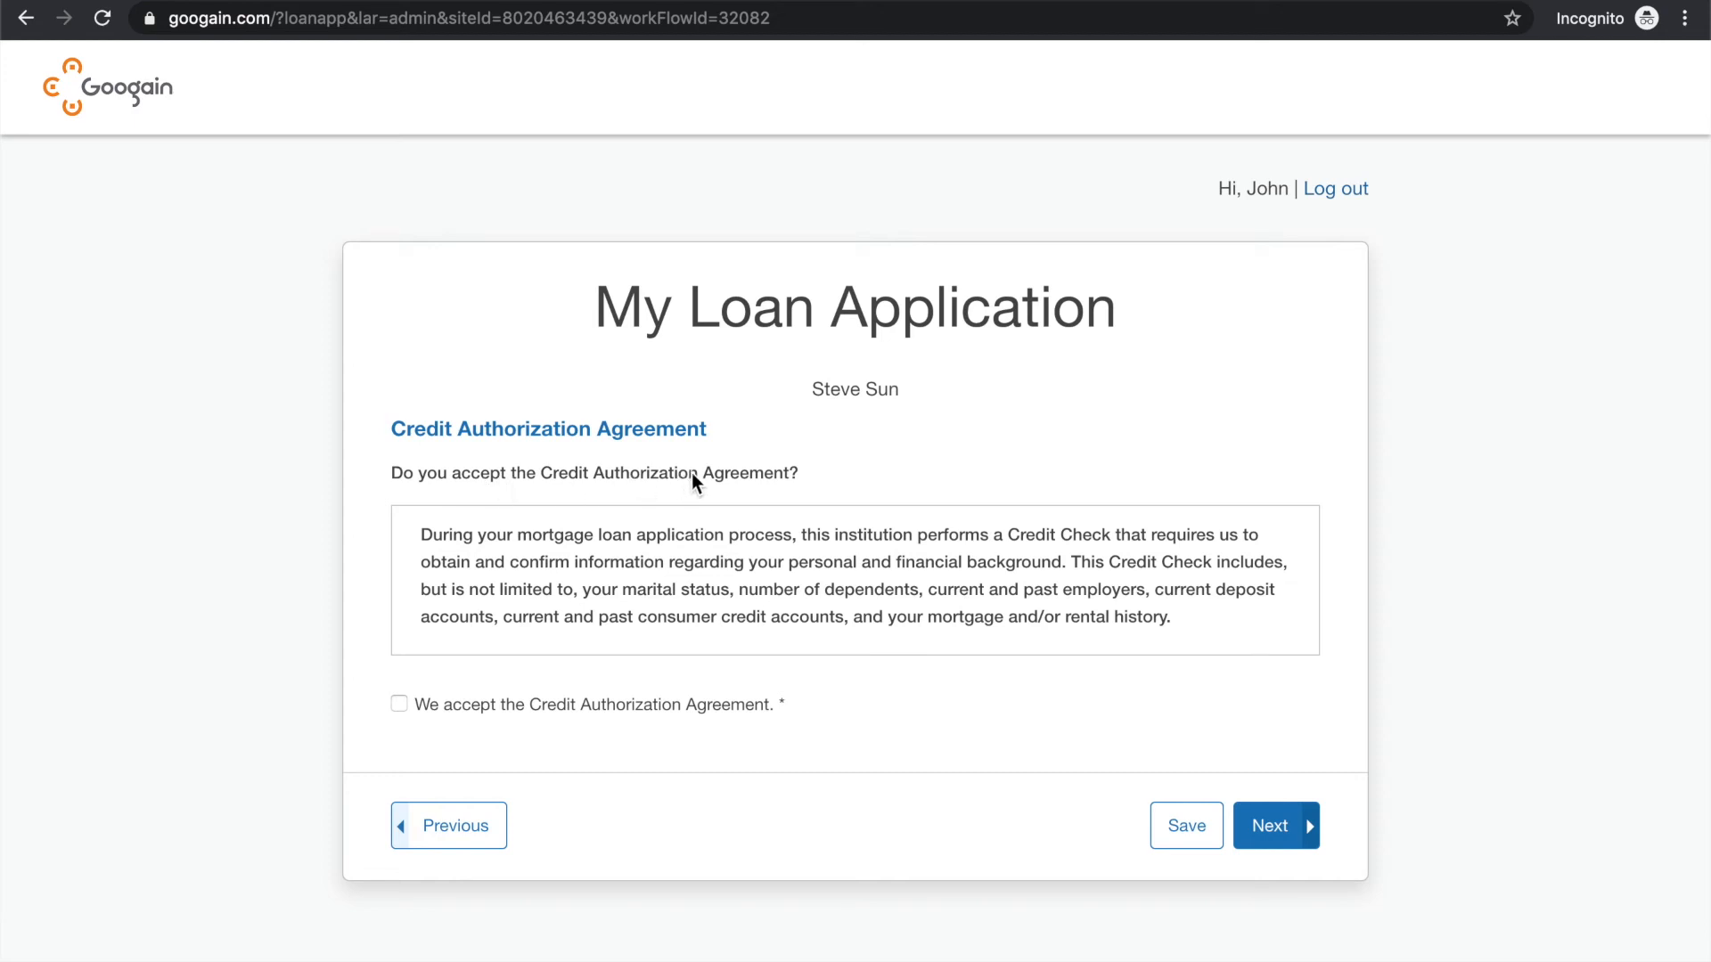
Read the Credit Authorization Agreement's terms, accept the agreement and continue to the present monthly housing expenses
drag(559, 539, 672, 539)
click(675, 538)
drag(858, 535, 1029, 537)
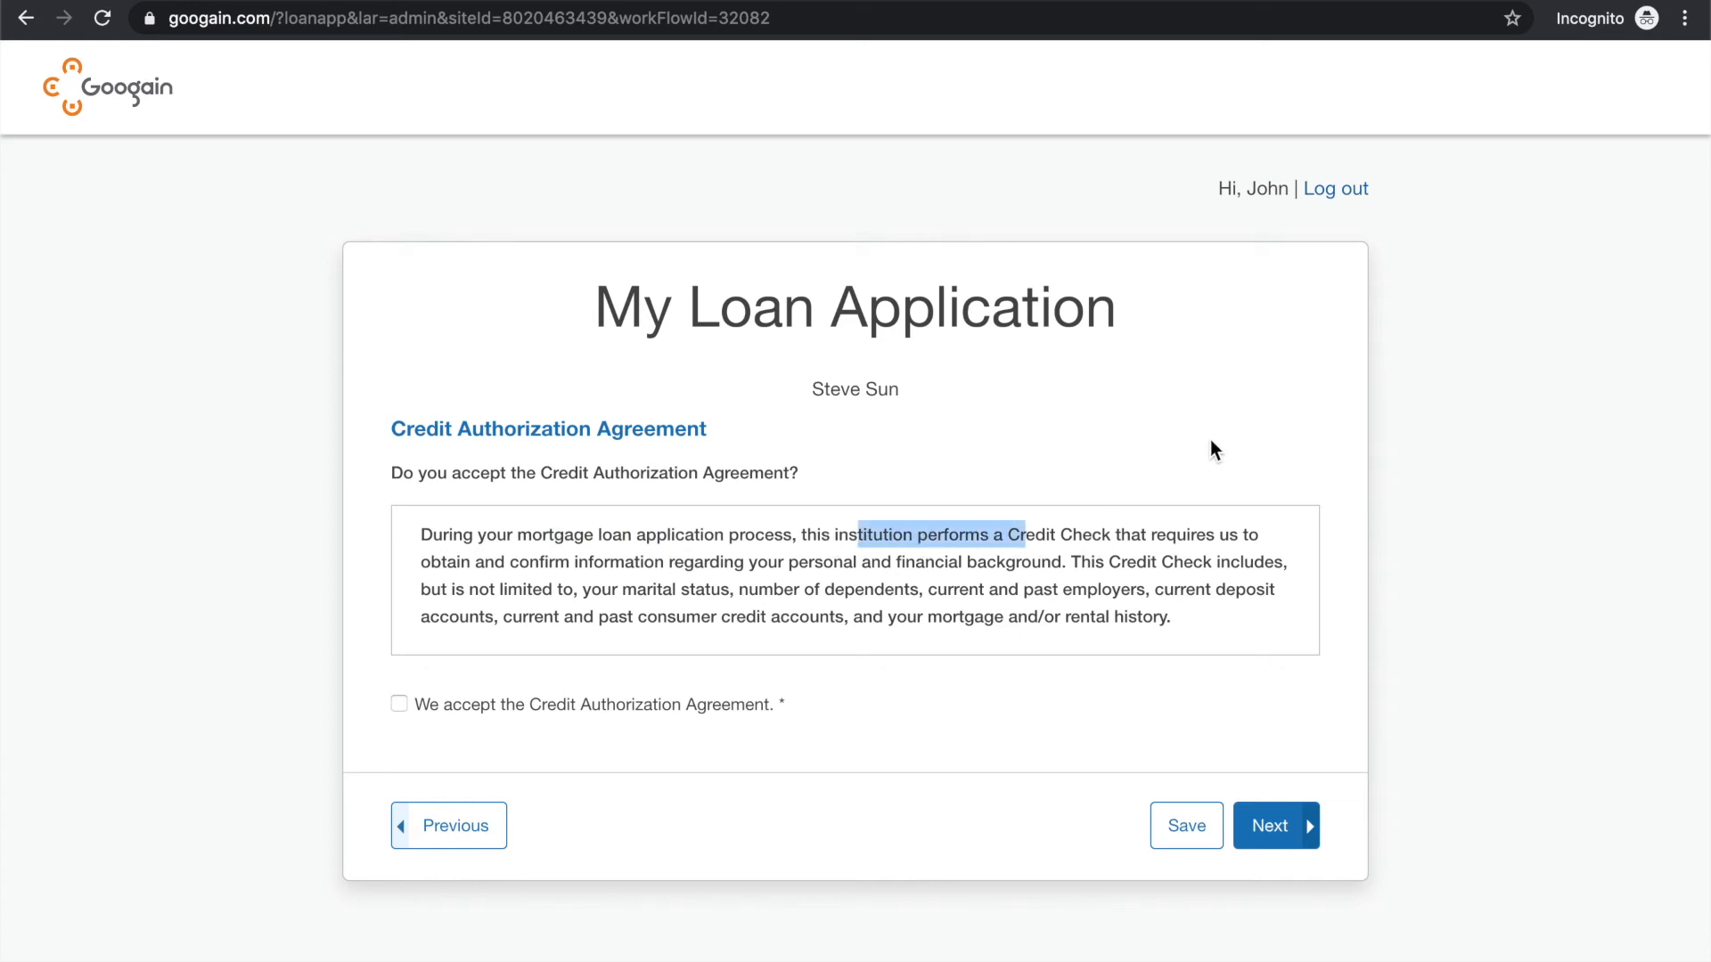
click(571, 571)
drag(571, 569, 718, 565)
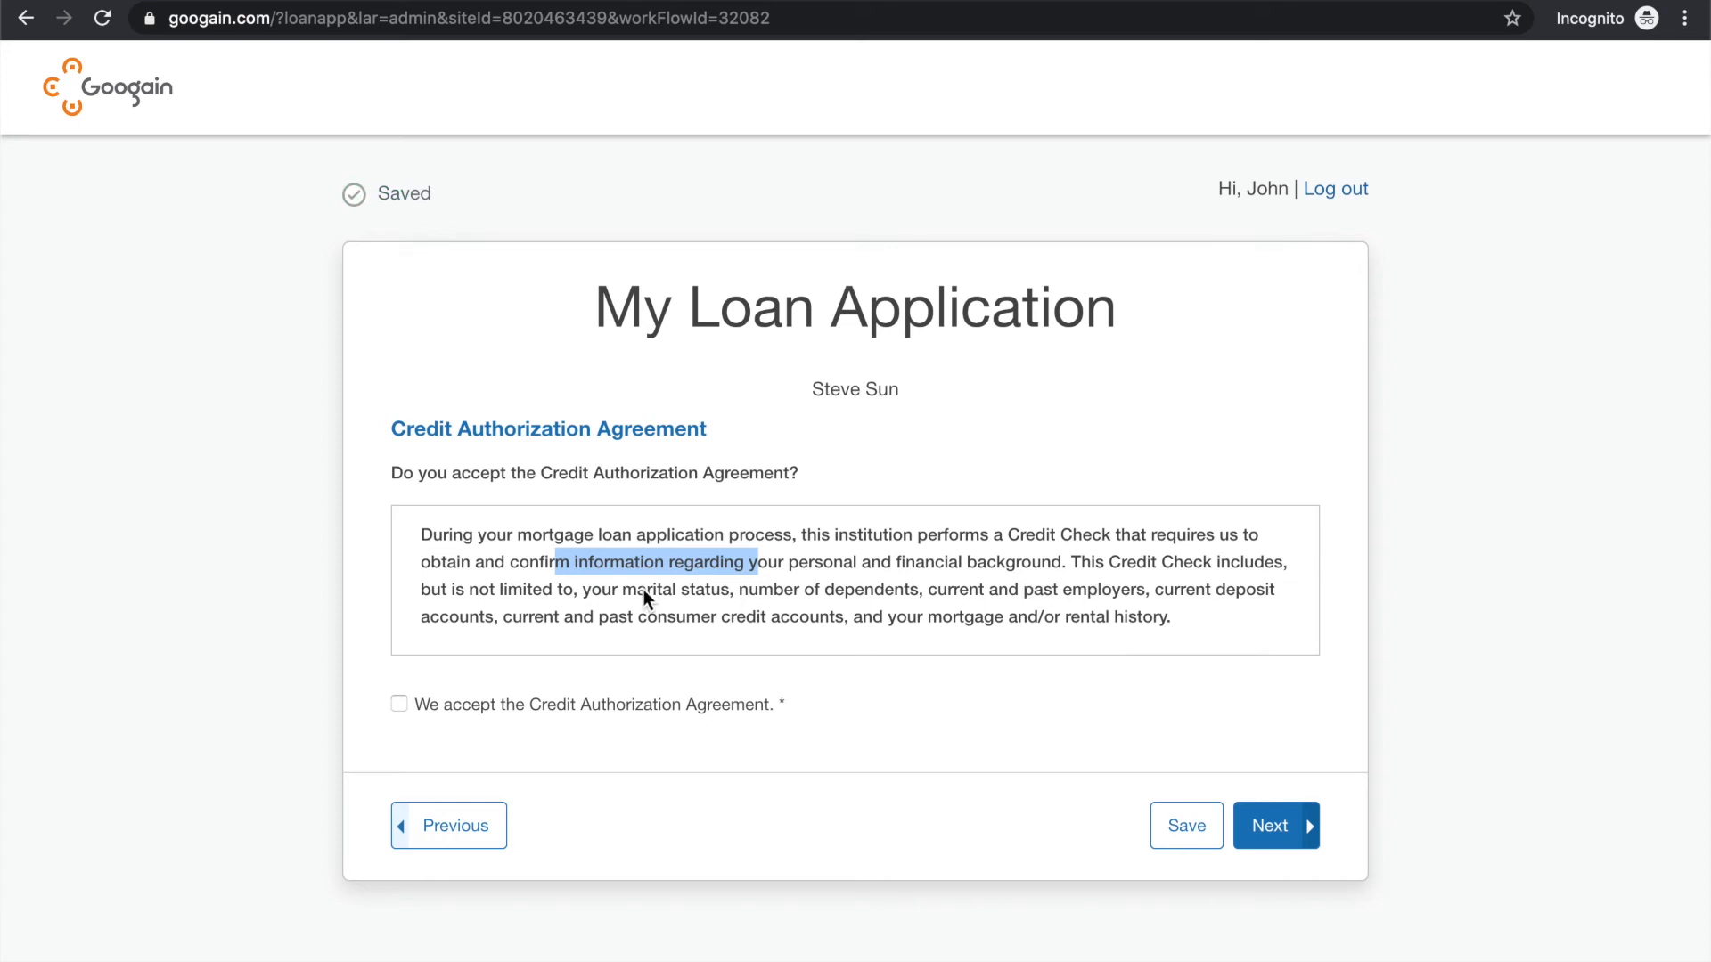
drag(677, 593, 842, 595)
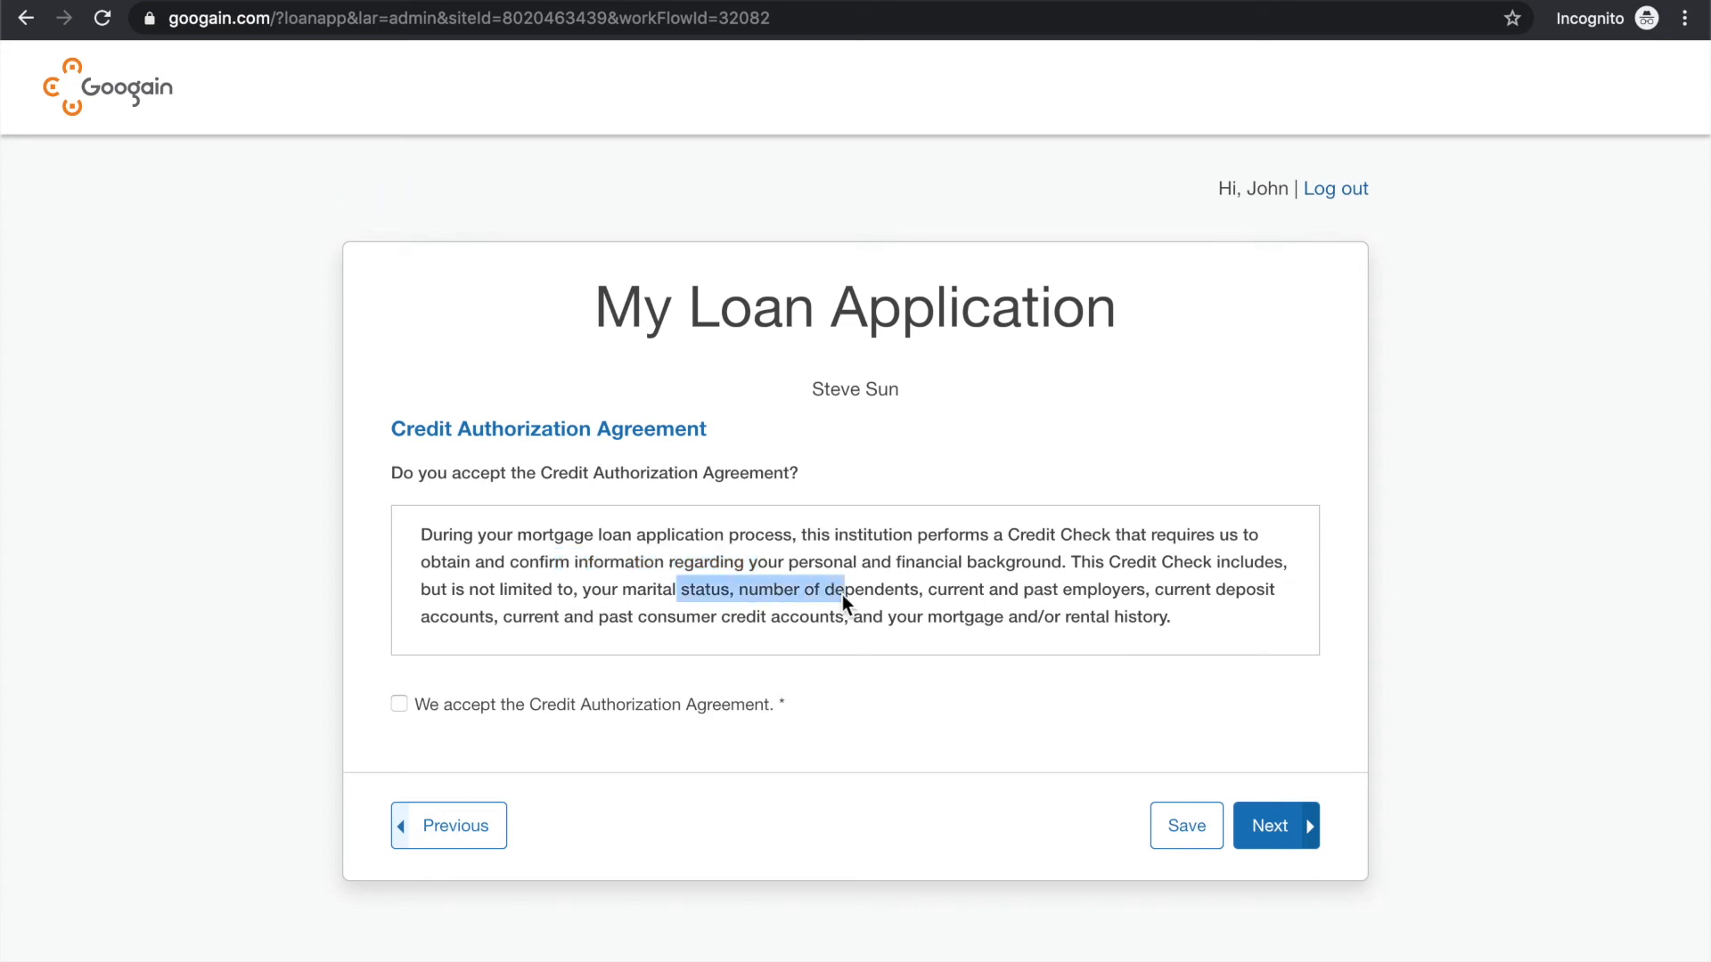
click(944, 588)
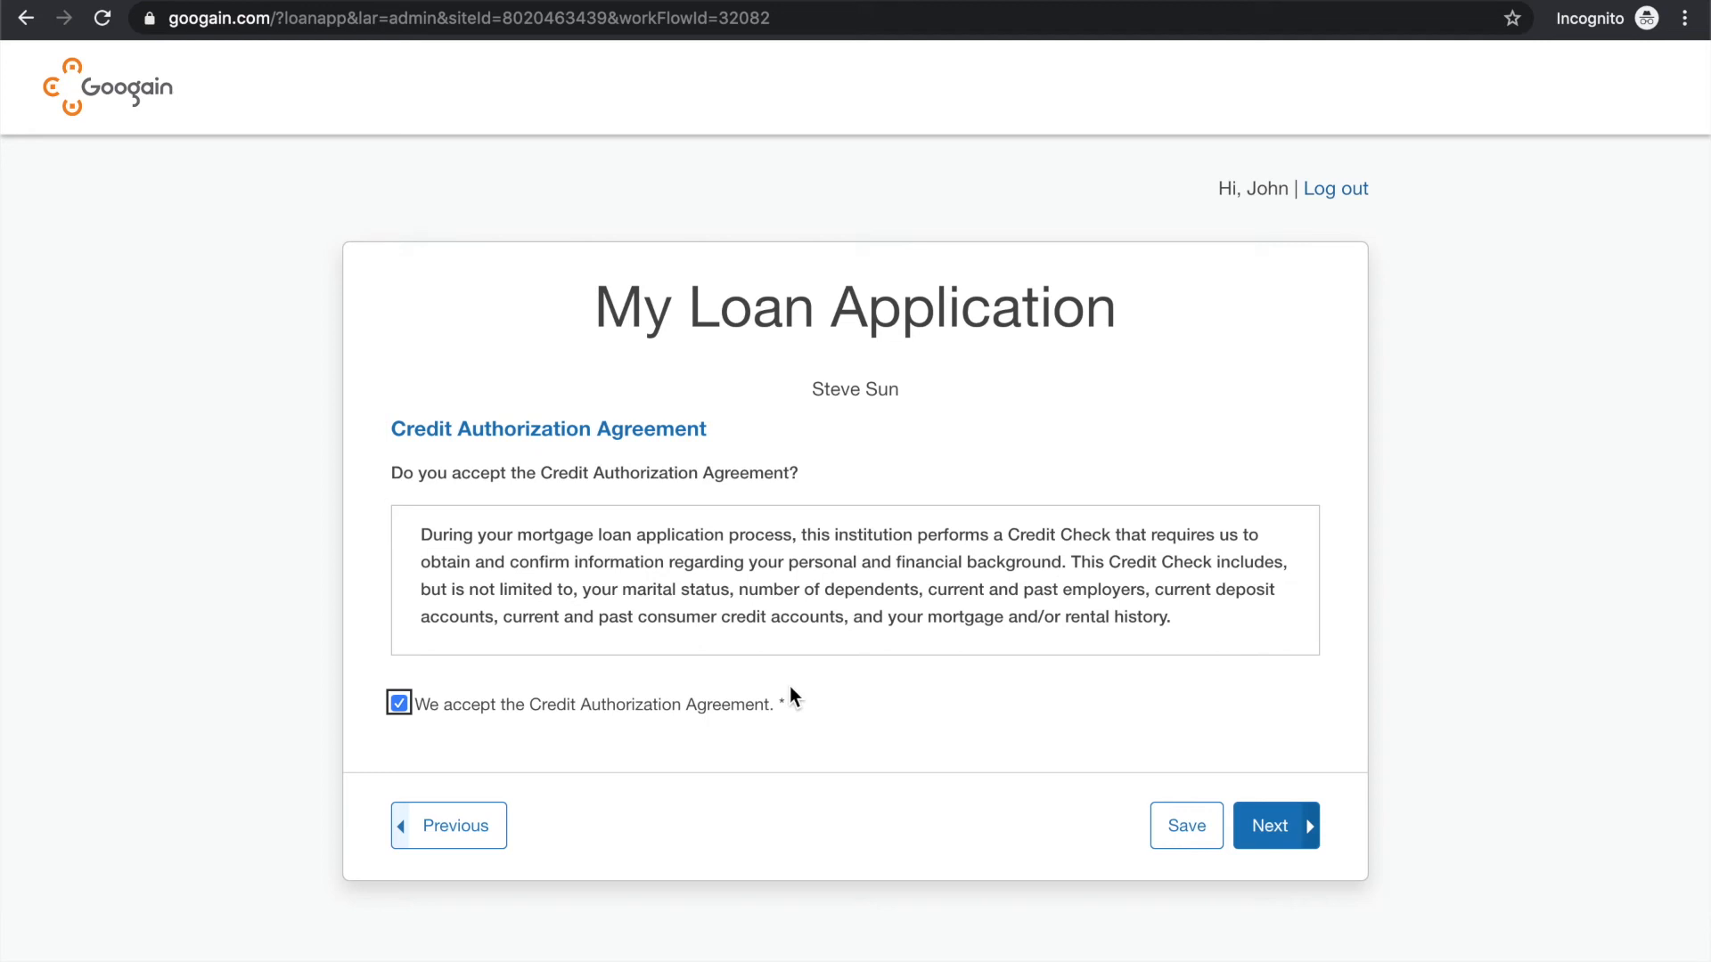
click(1264, 831)
Set the present monthly mortgage payment to $2,800 and the other monthly mortgage payment to $0
scroll(821, 514, down, 1)
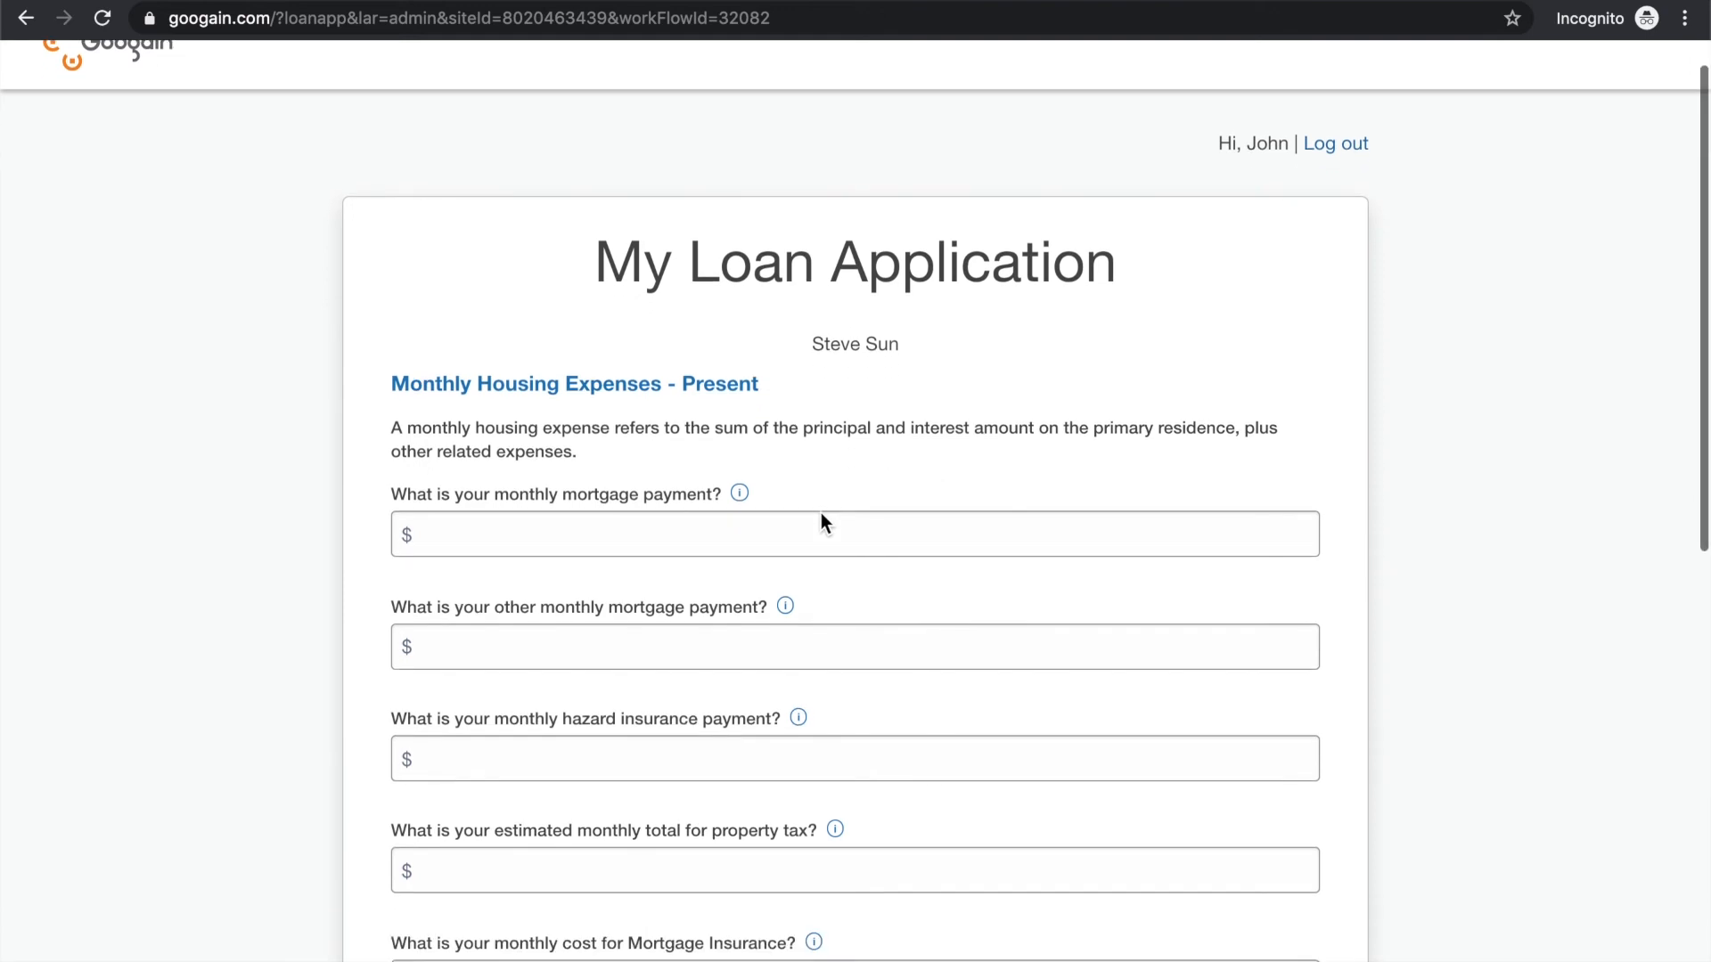
scroll(821, 513, down, 2)
scroll(821, 514, down, 1)
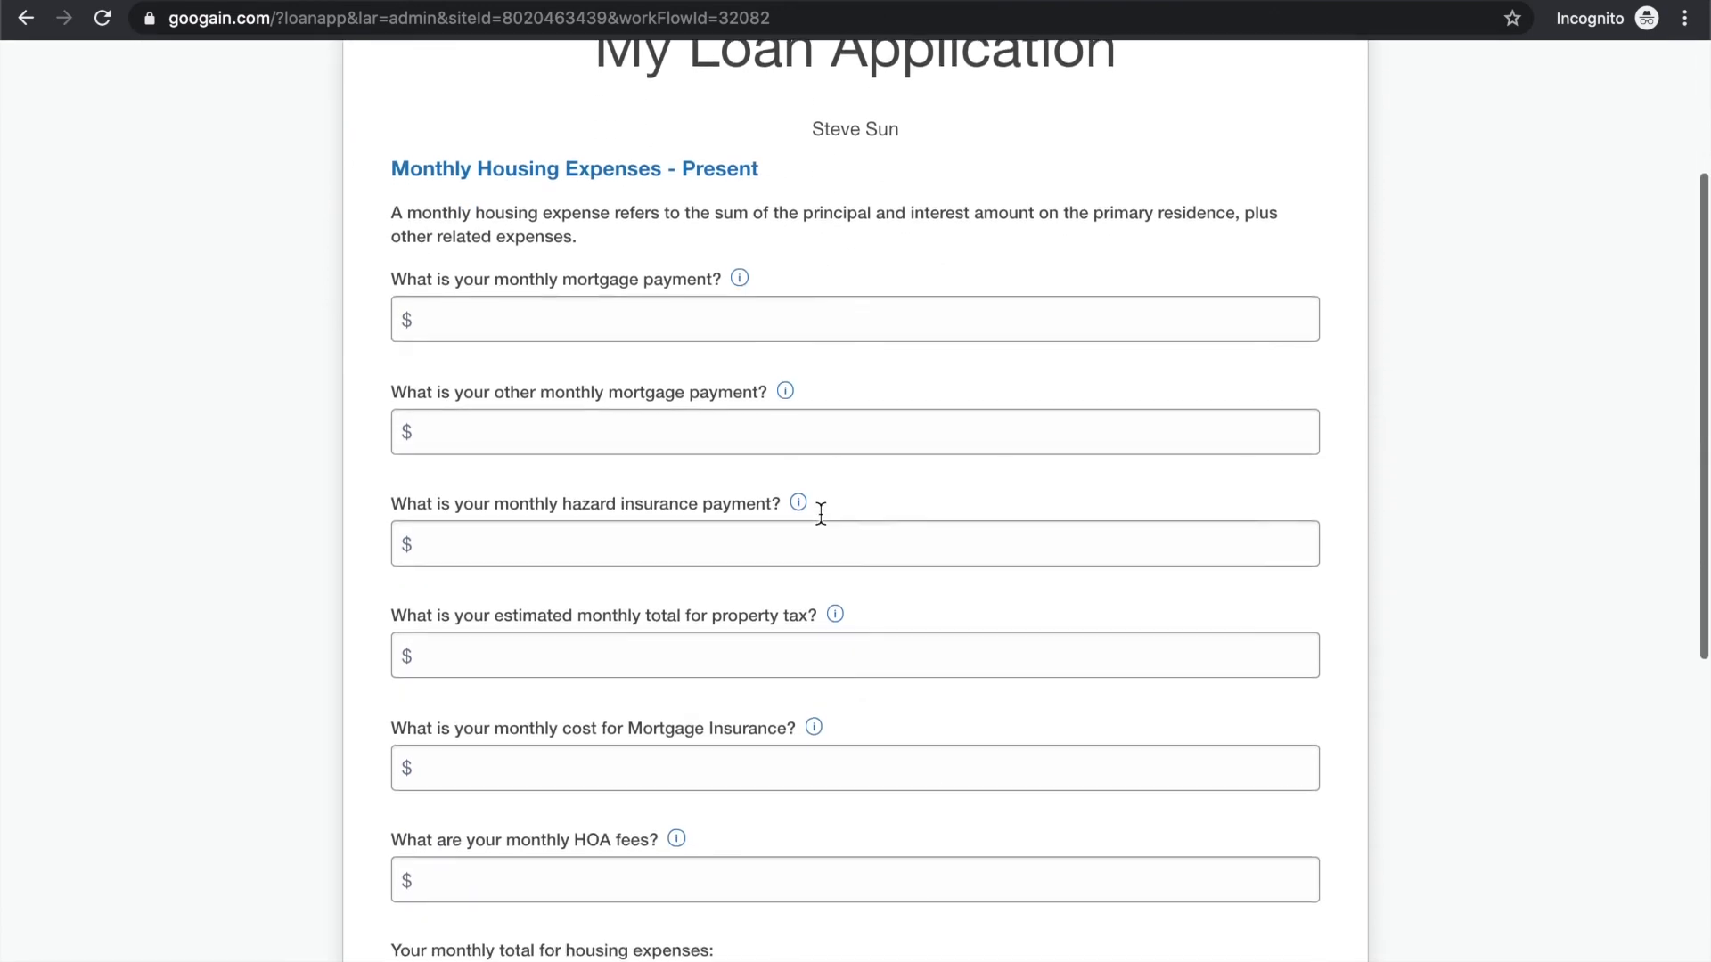
click(626, 322)
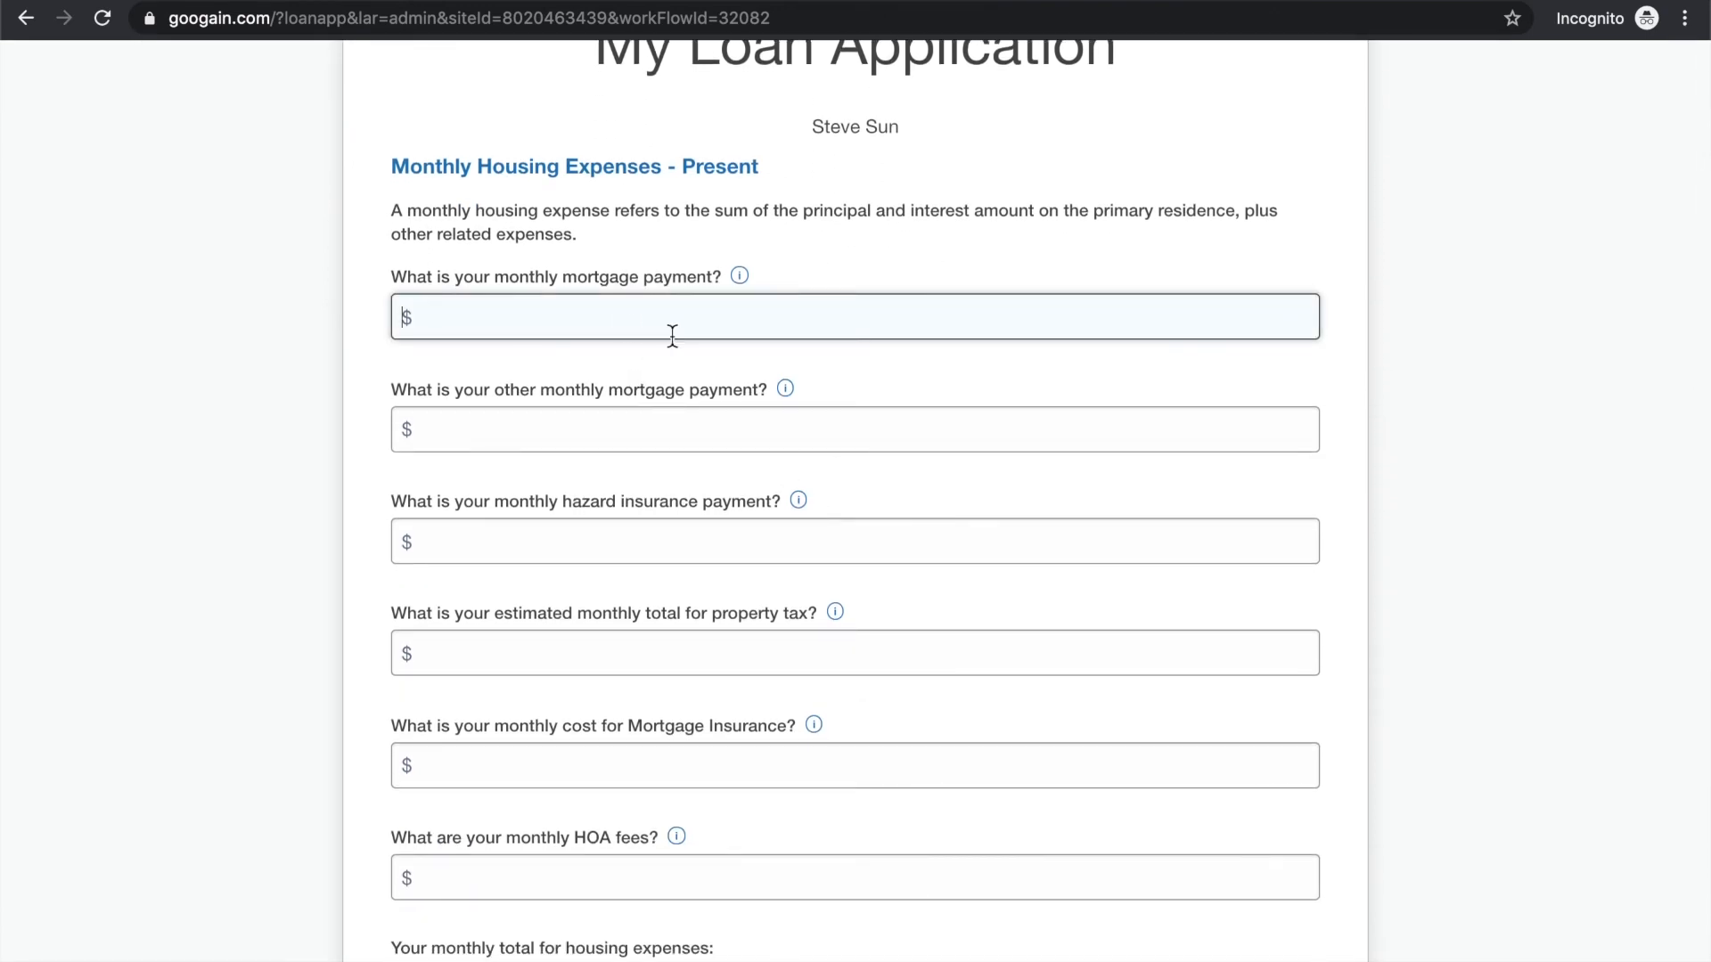
text(2800)
scroll(596, 388, down, 2)
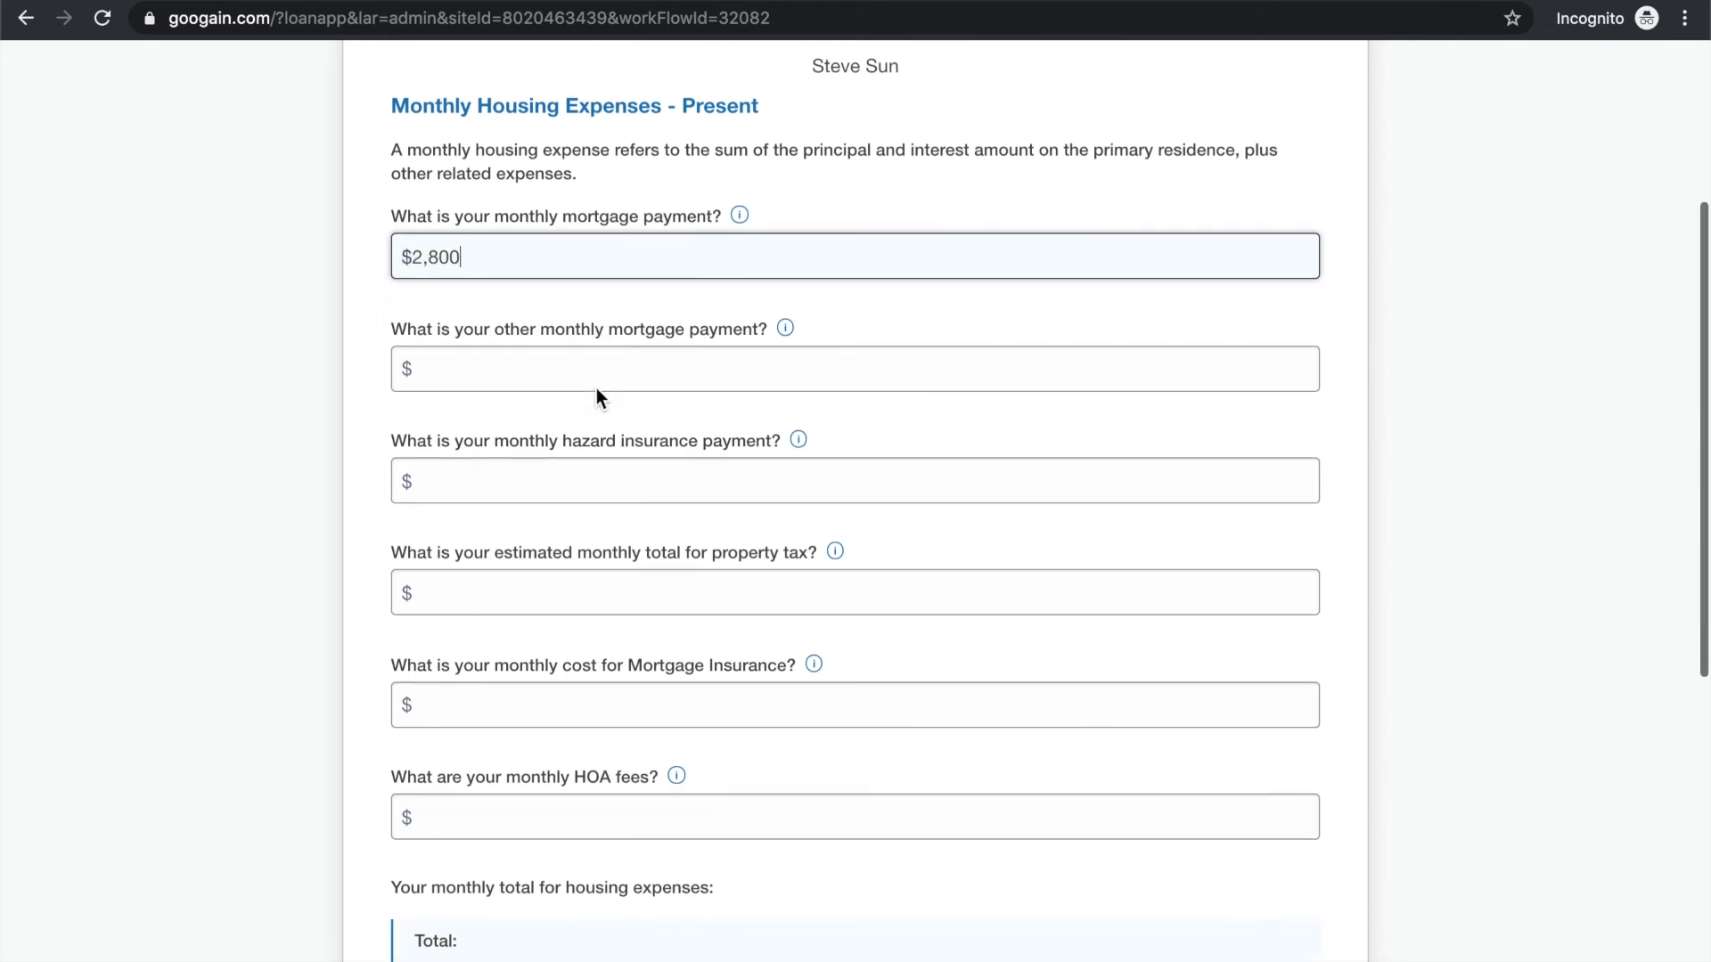
click(538, 321)
text(0)
Calculate 10000/12 in Google and enter $833 as the monthly hazard insurance payment in the loan application
click(620, 406)
scroll(640, 349, down, 1)
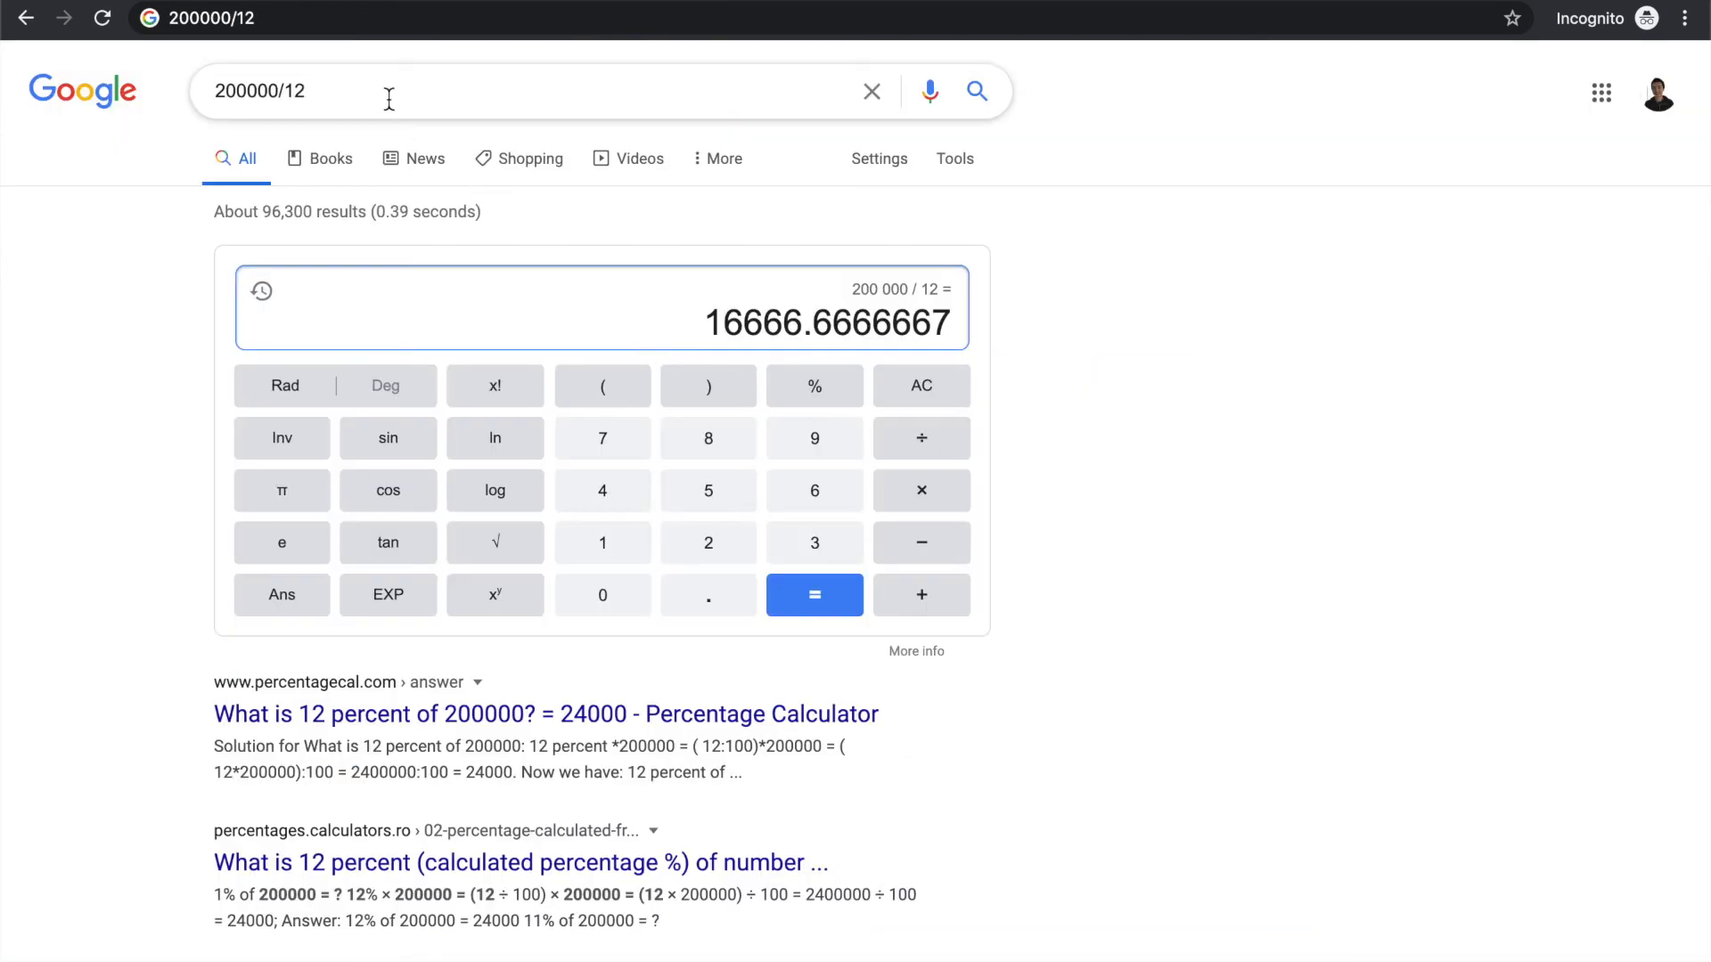
click(378, 90)
key(shift+alt+Right)
text(10000)
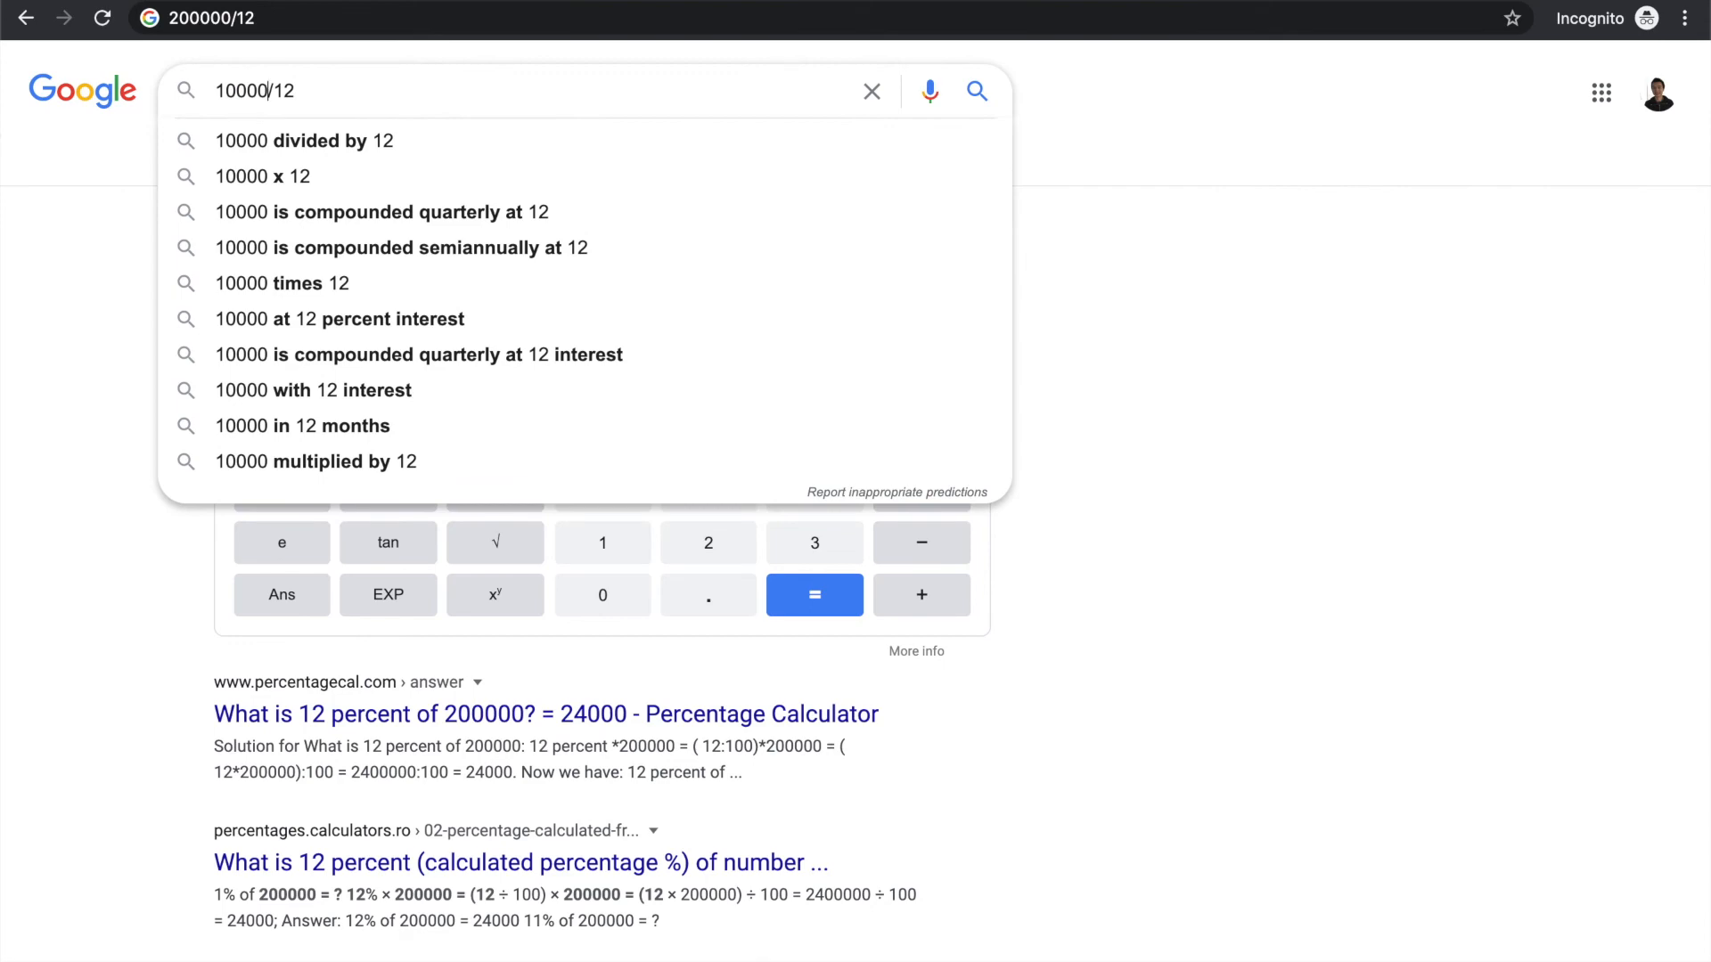
key(Return)
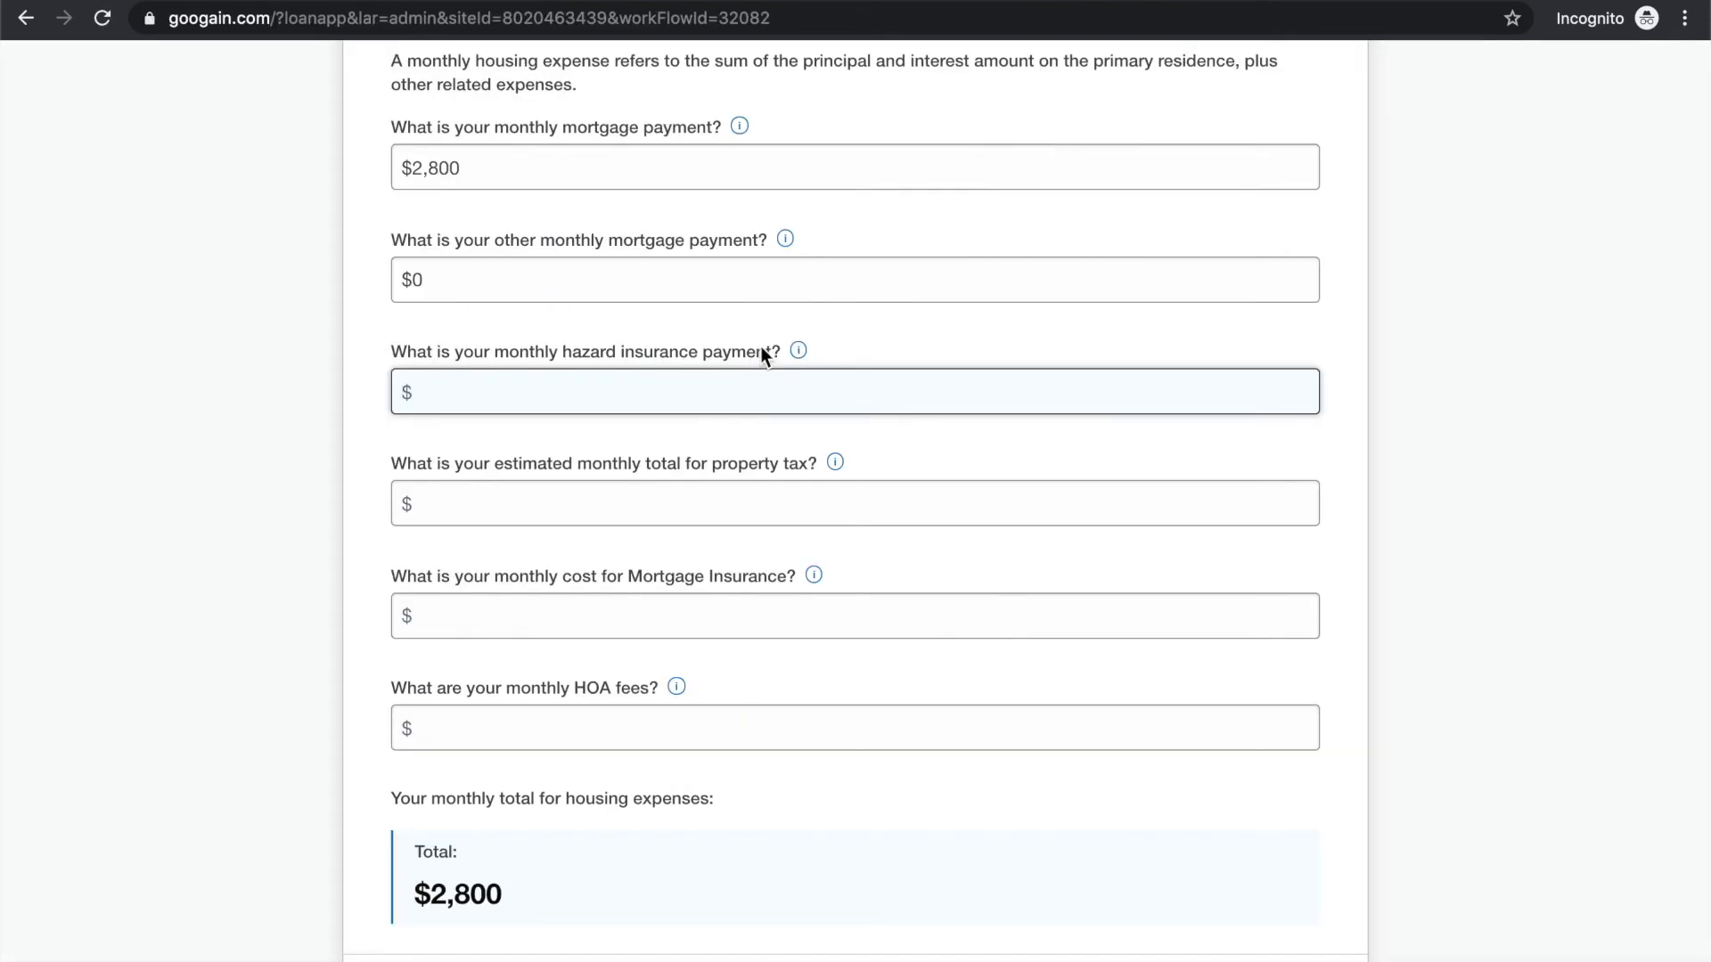
text(833)
Set the estimated monthly property tax total to $1,000
click(561, 508)
text(1,000)
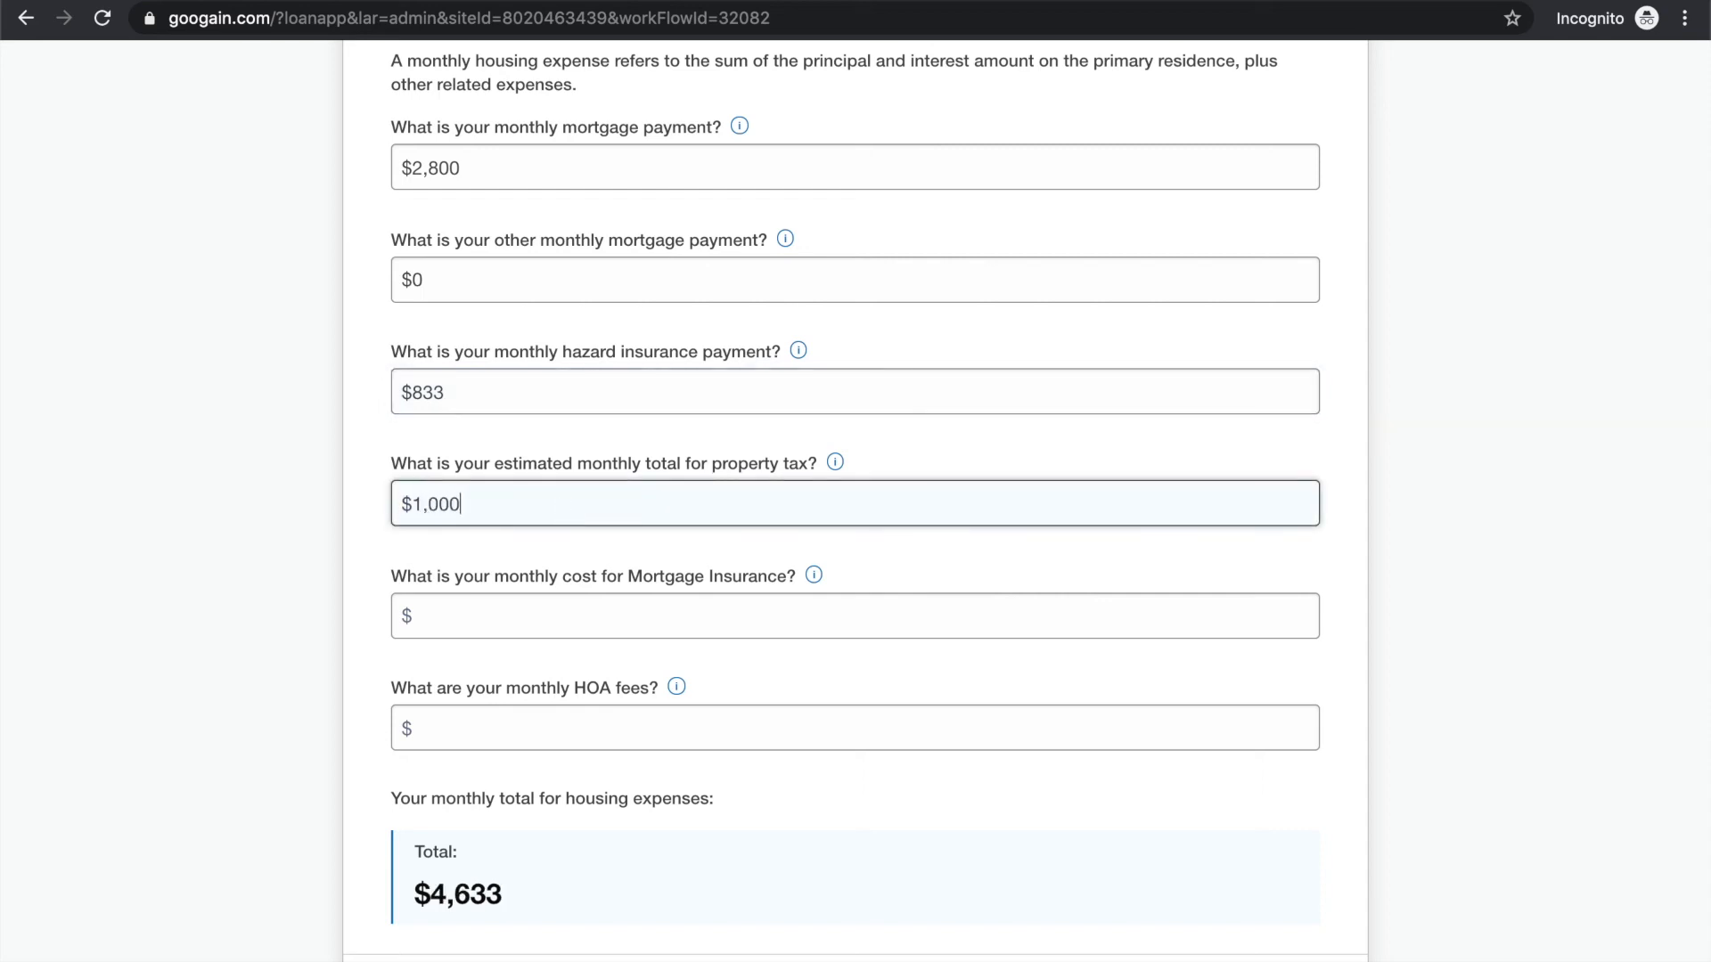
click(384, 570)
scroll(358, 597, down, 1)
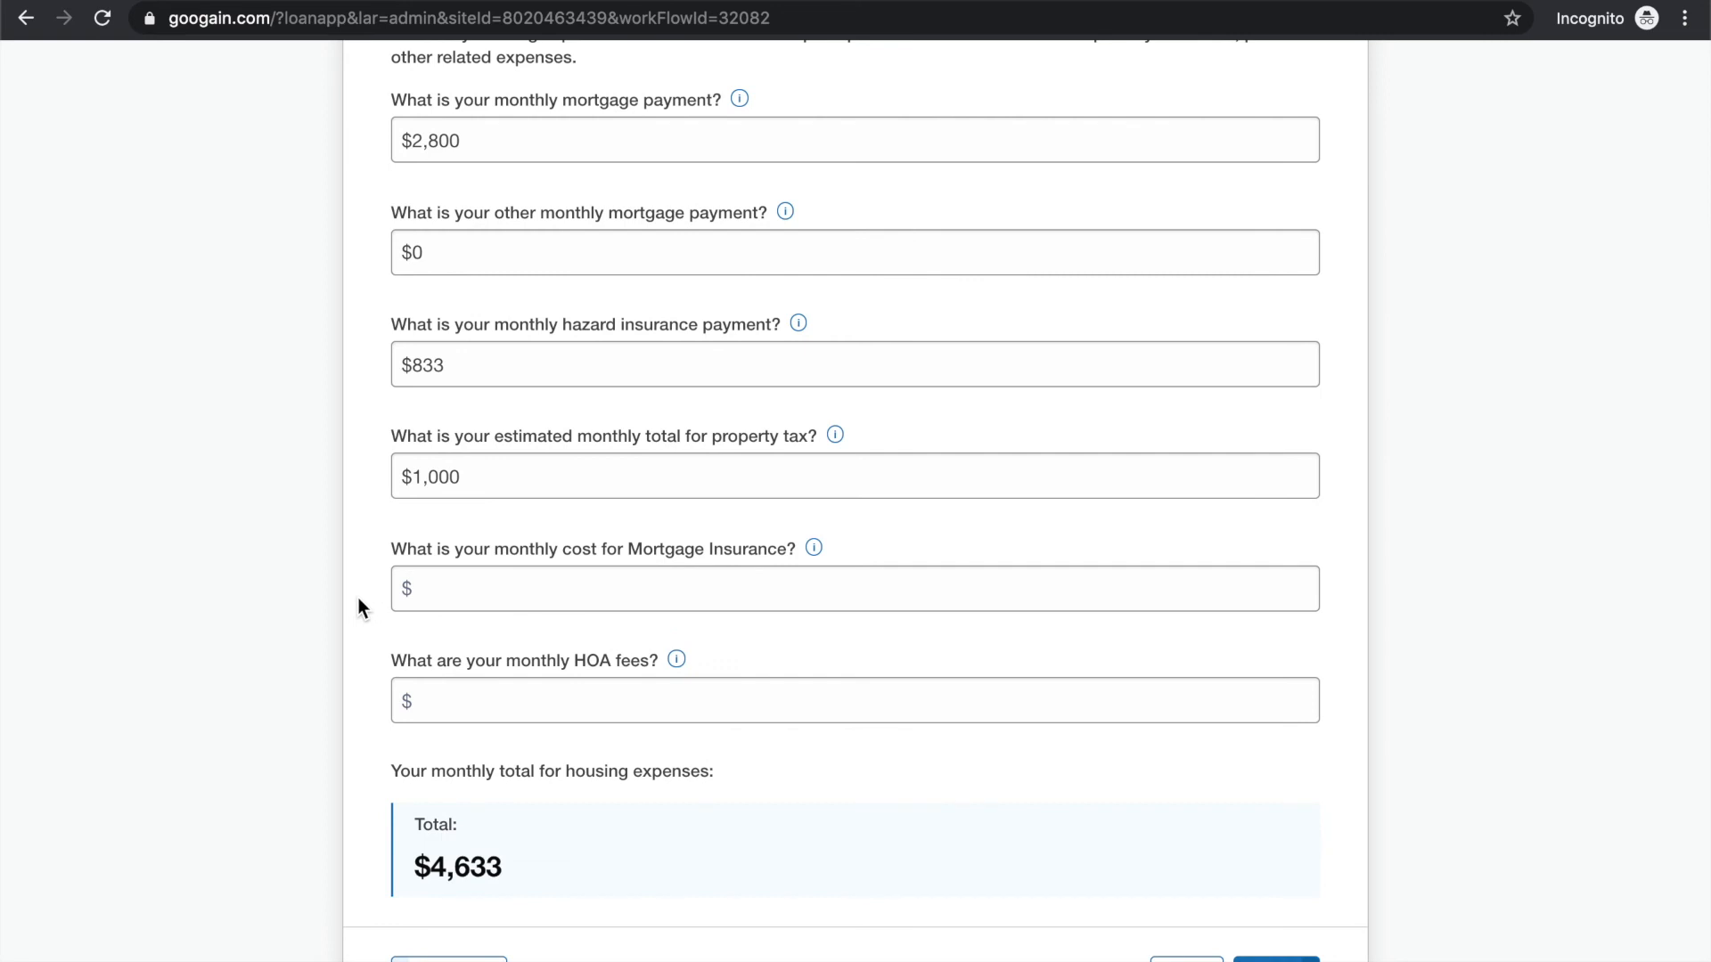
Set the monthly mortgage insurance cost and present HOA fees to $0 each, and continue to the proposed expenses
click(563, 593)
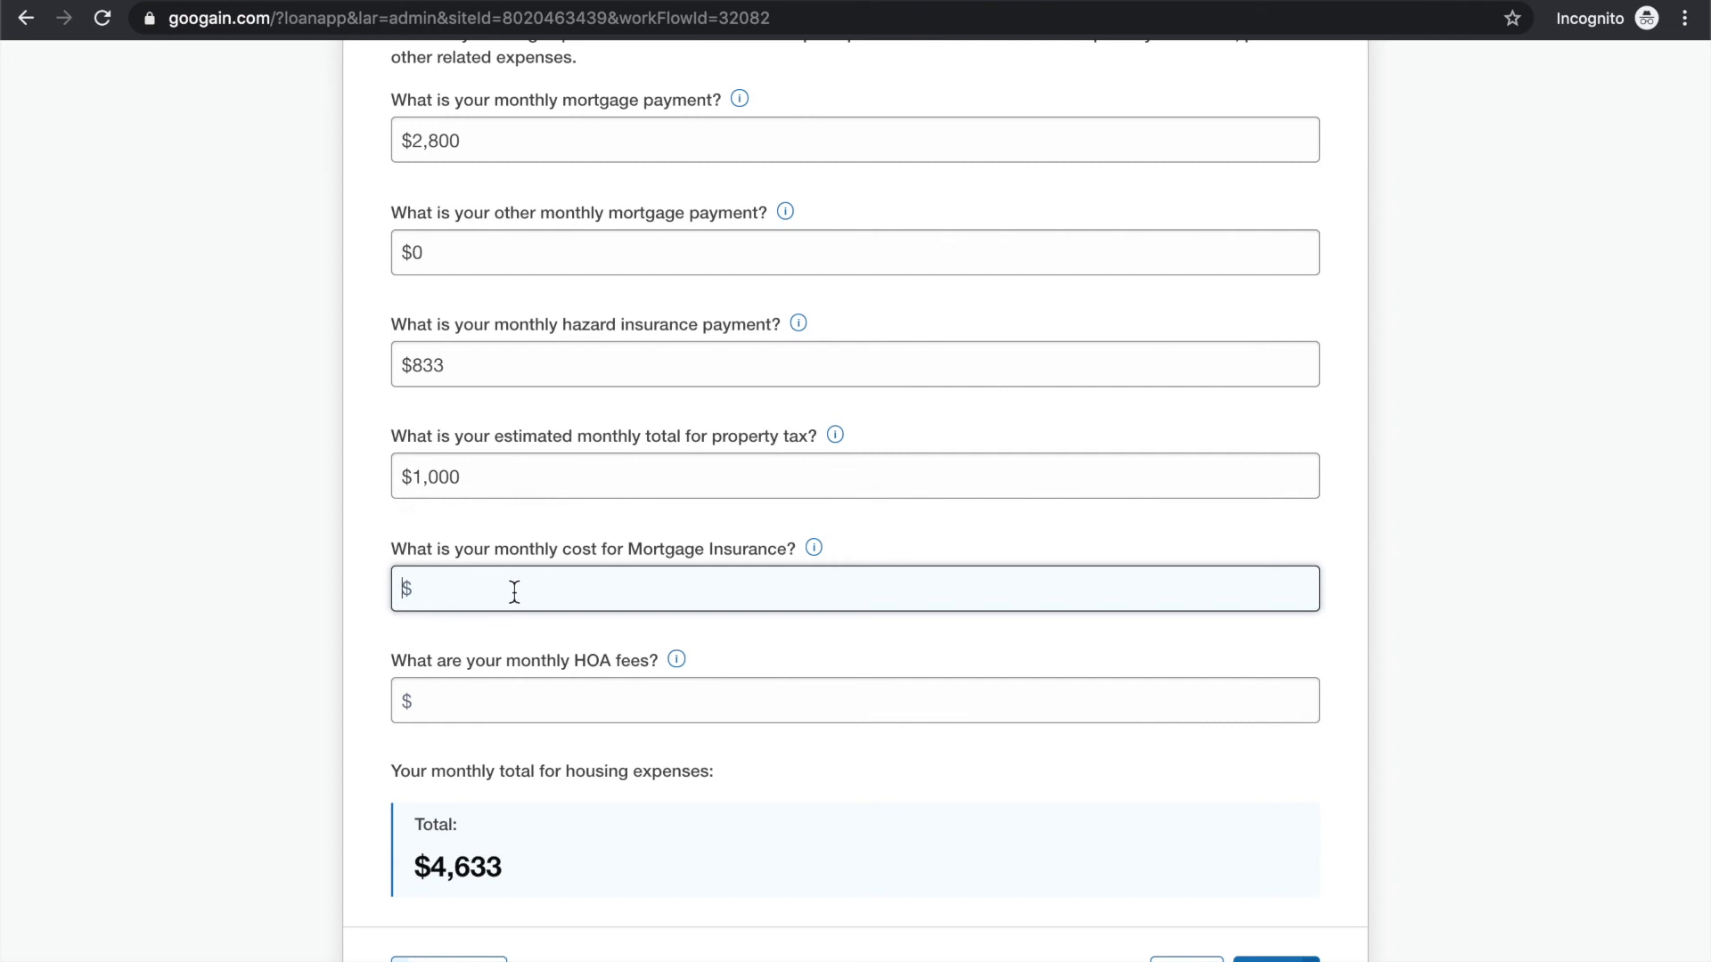
text(0)
click(492, 700)
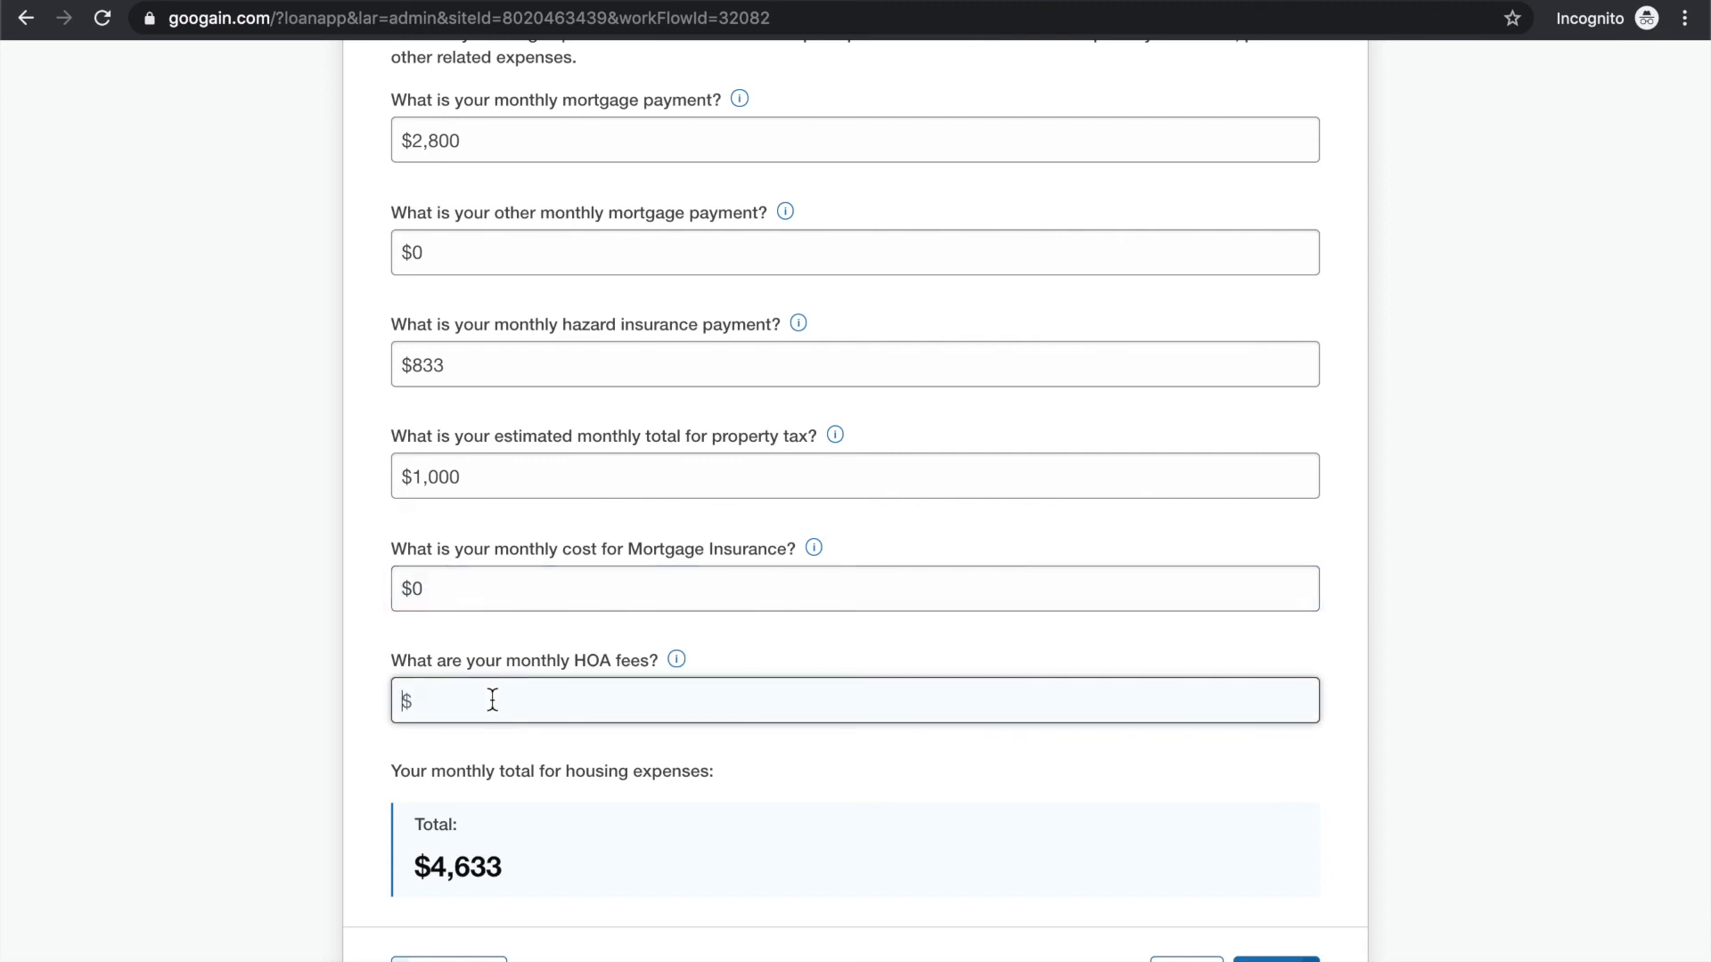
text(0)
click(900, 763)
scroll(915, 703, down, 1)
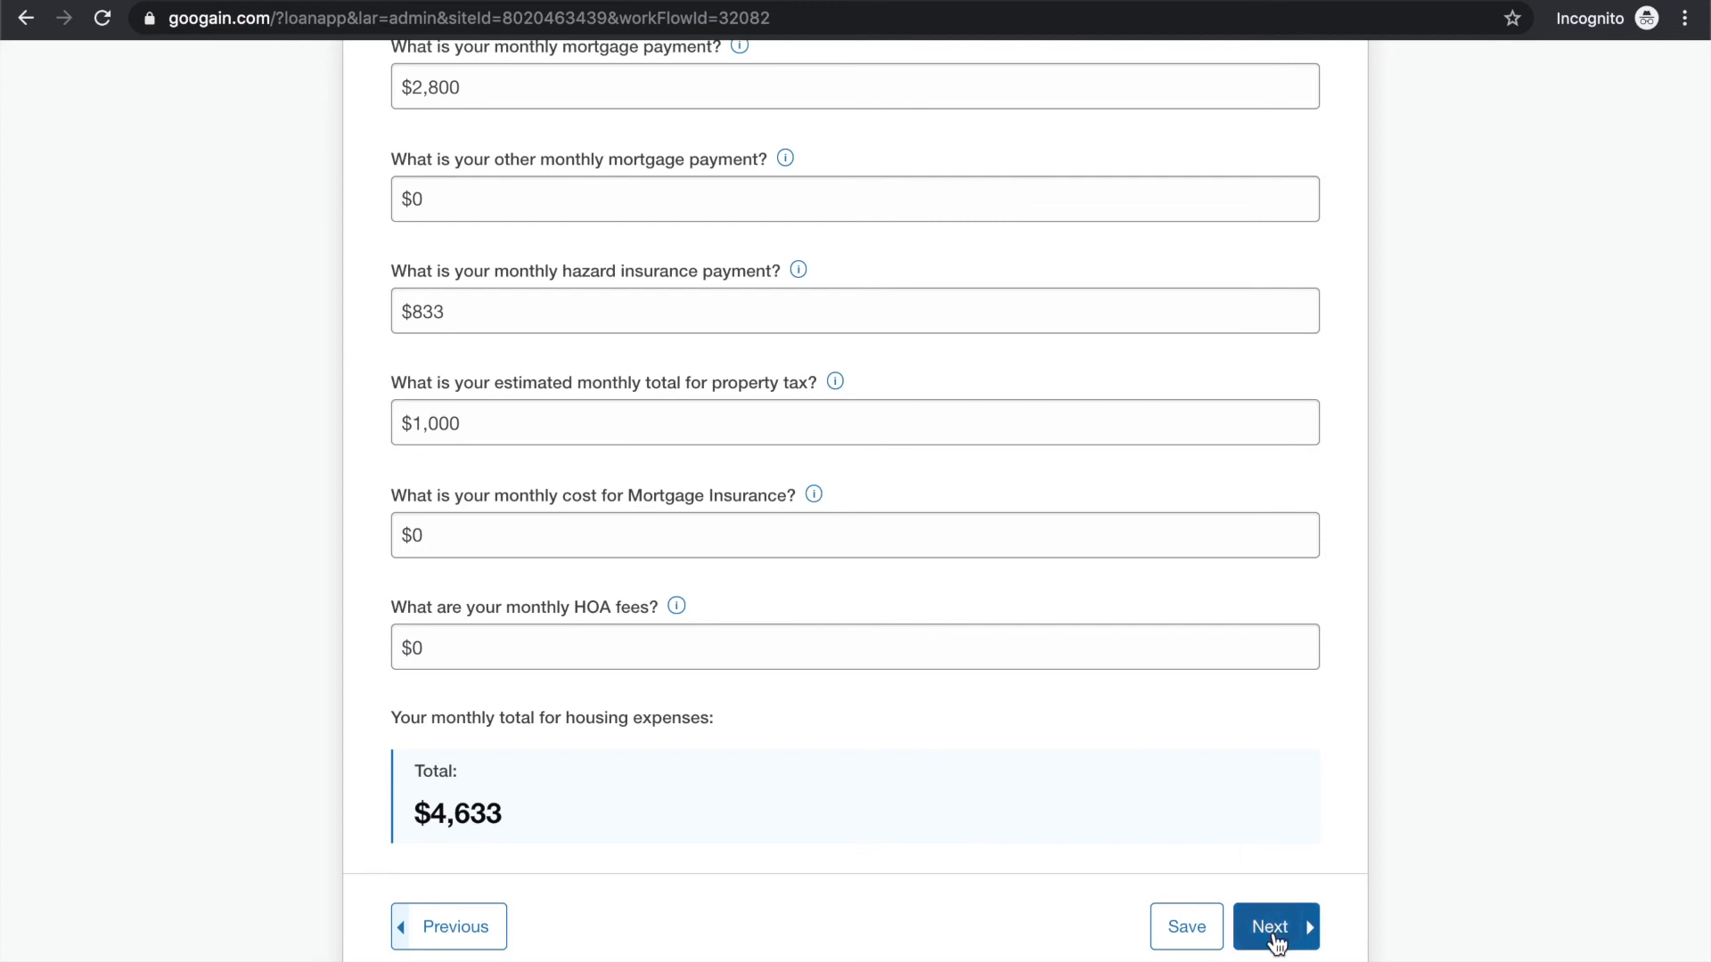
click(1276, 936)
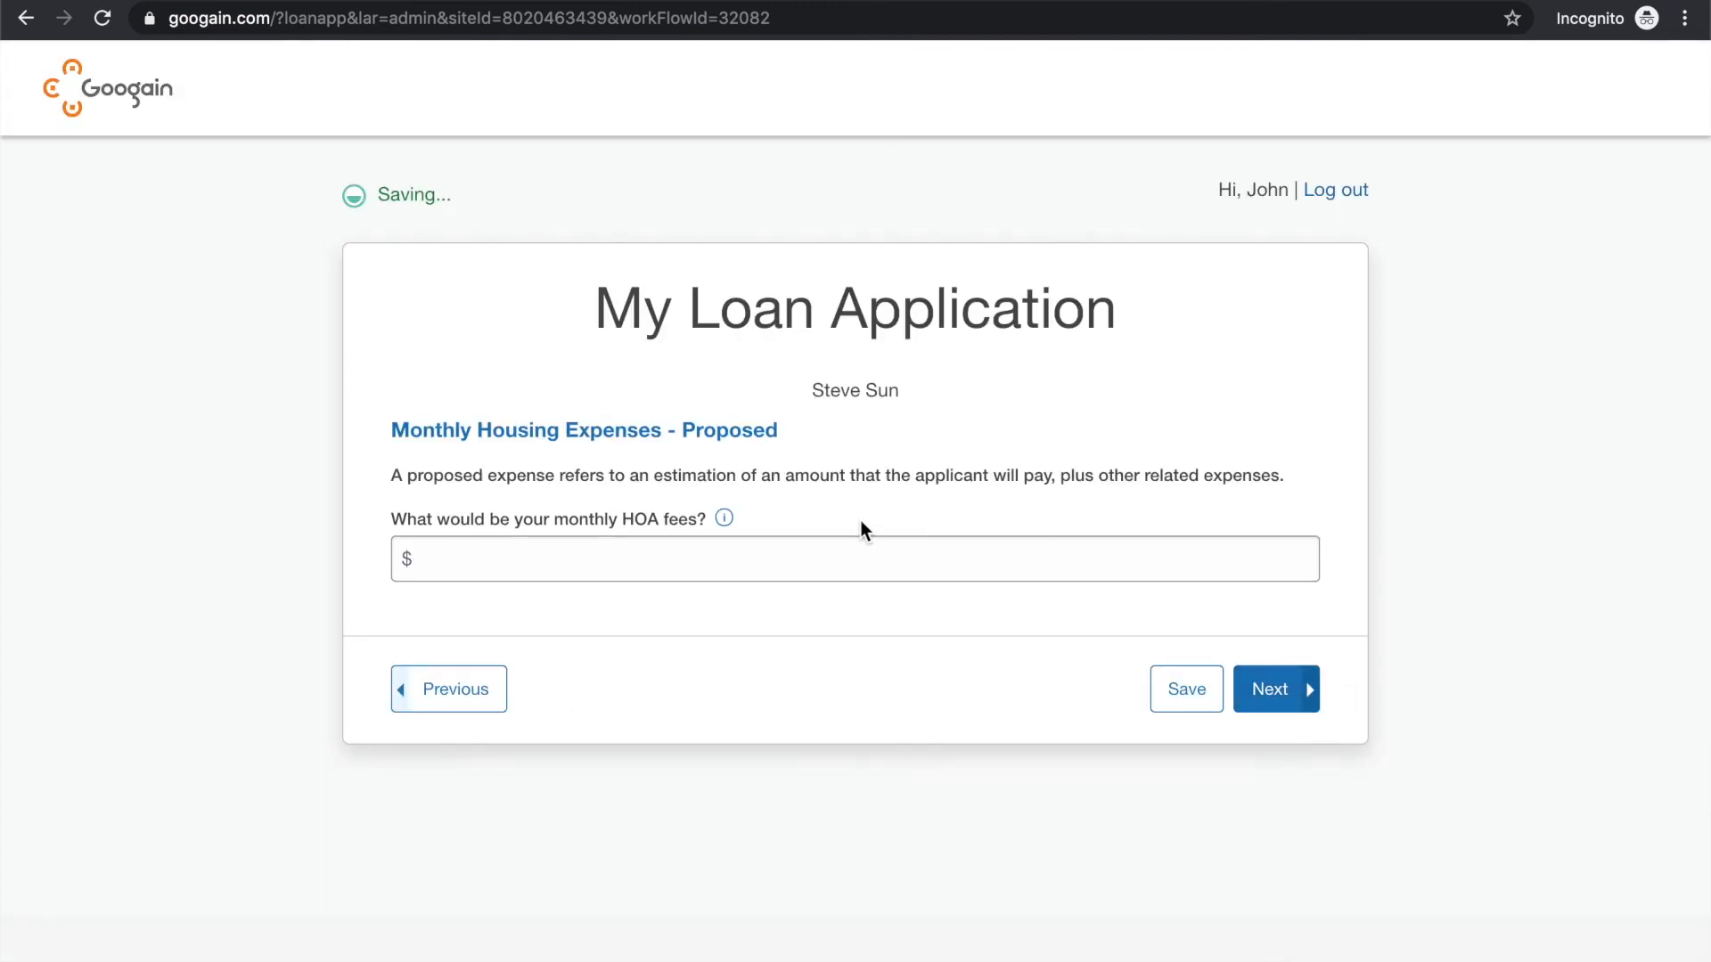
Set the proposed monthly HOA fees to $0 and continue to the property title questions
click(775, 561)
text(0)
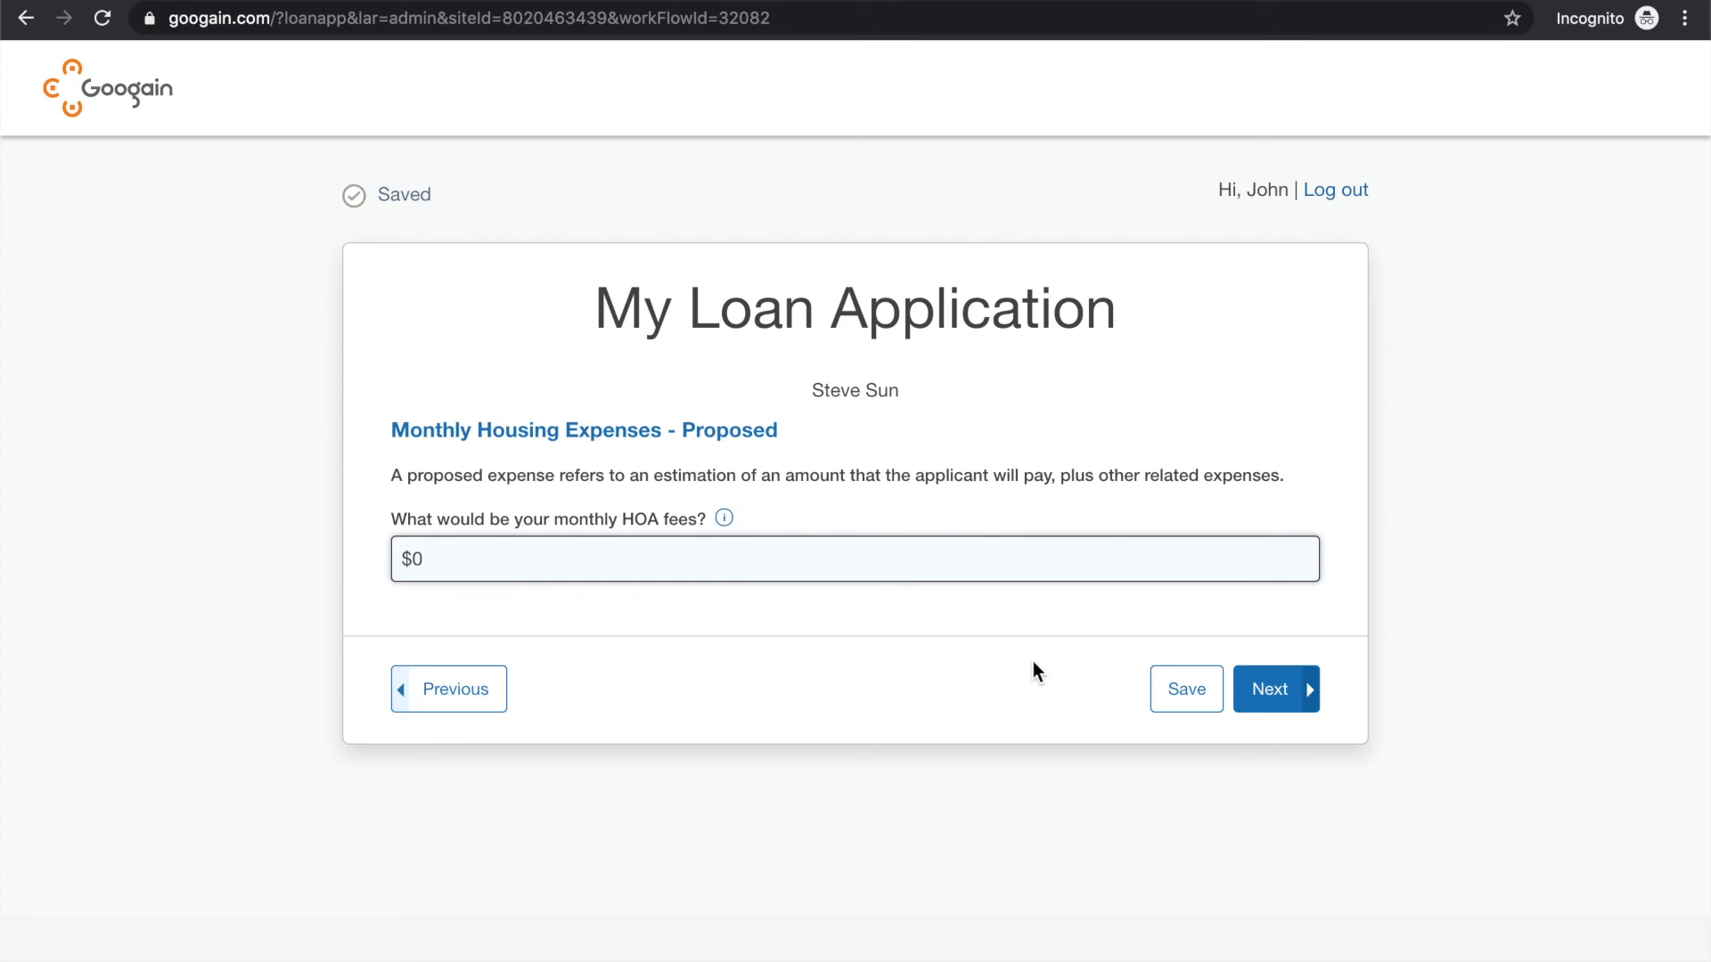
click(1275, 689)
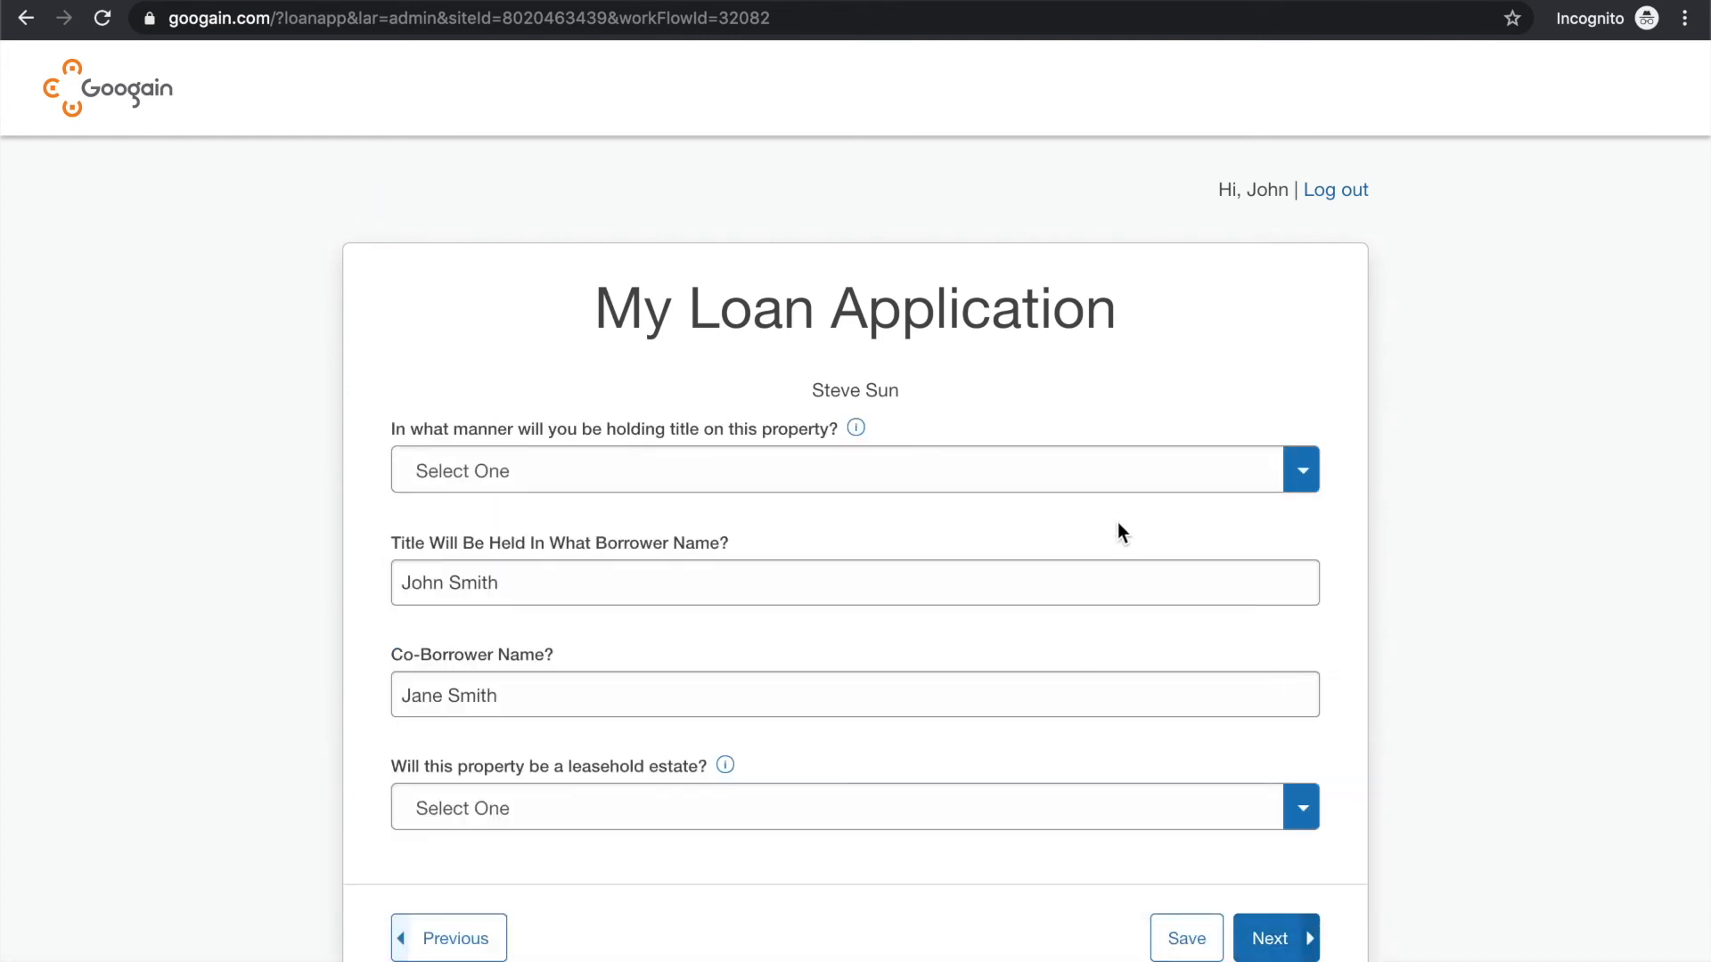
scroll(1117, 524, down, 1)
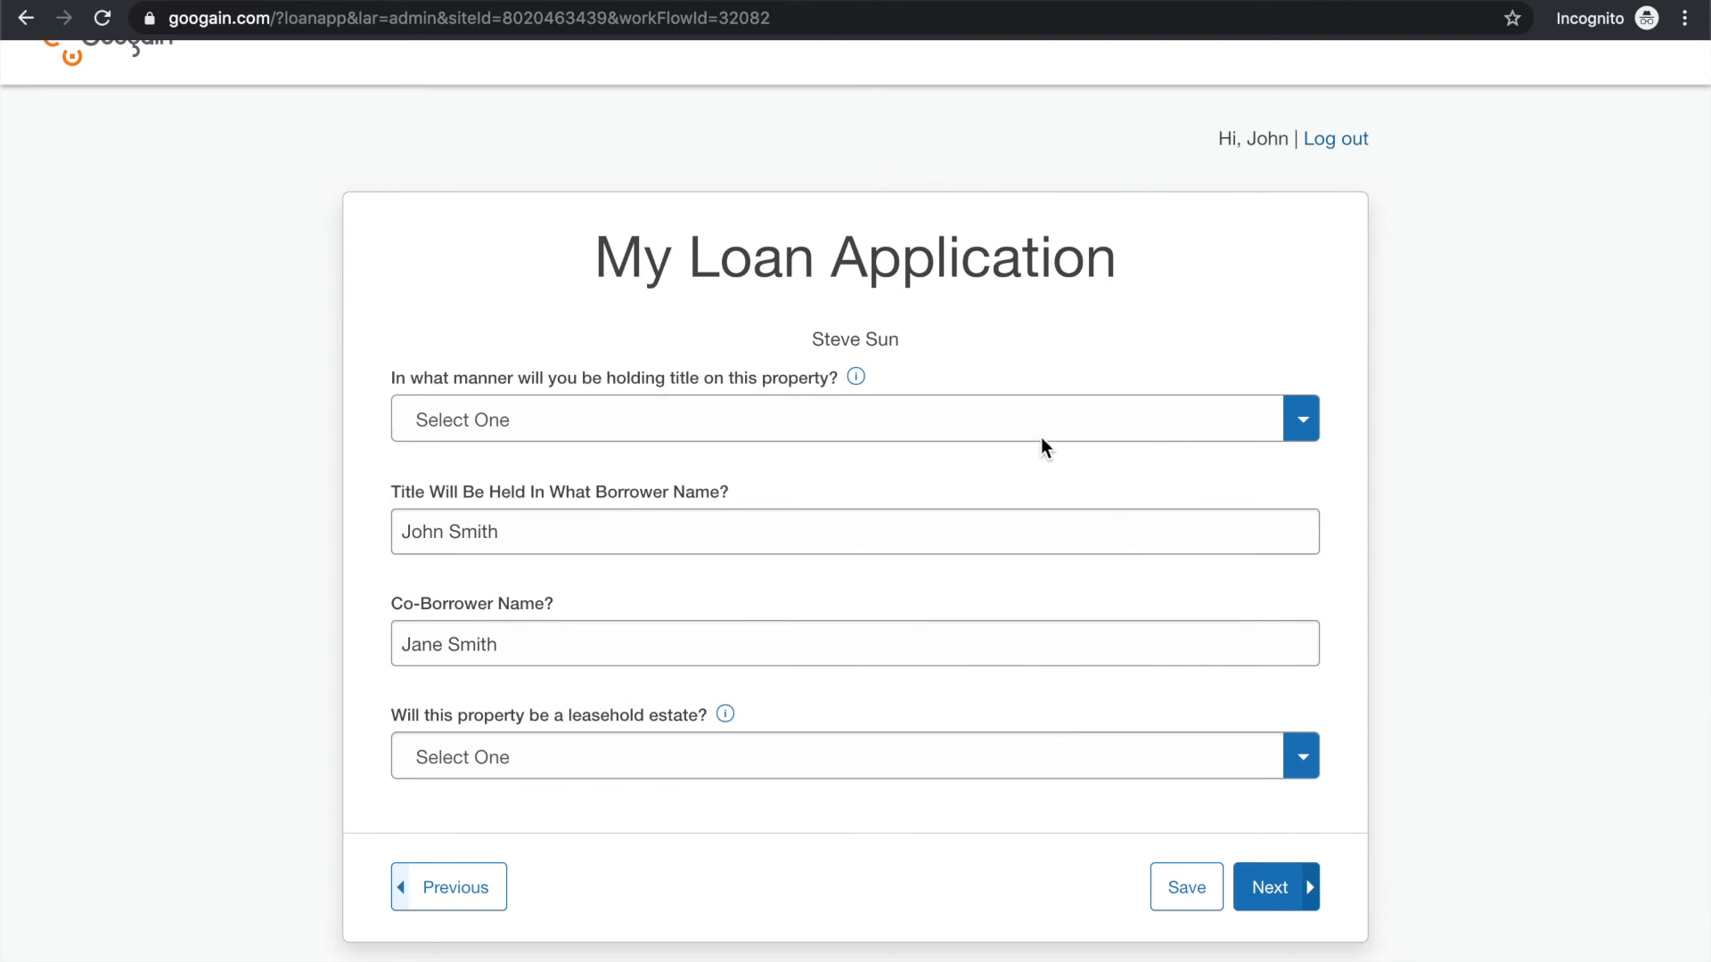
Set the title-holding manner to Community Property, answer No to the leasehold estate question, and continue to eConsent
click(1024, 417)
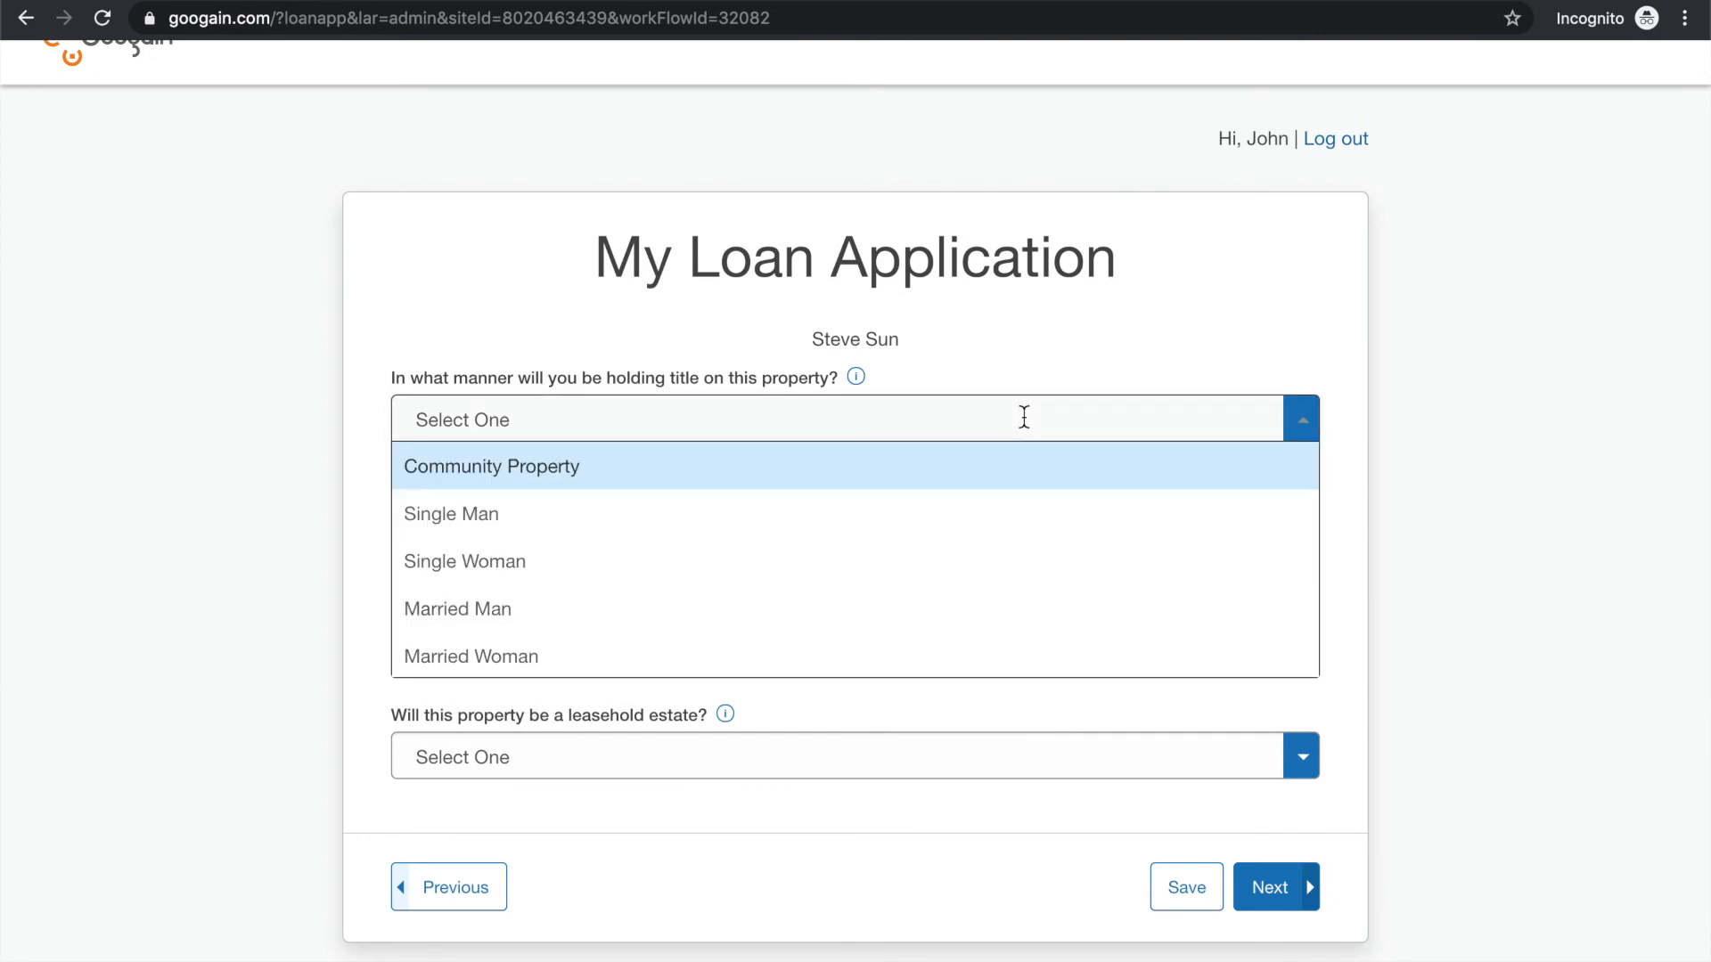
click(1002, 476)
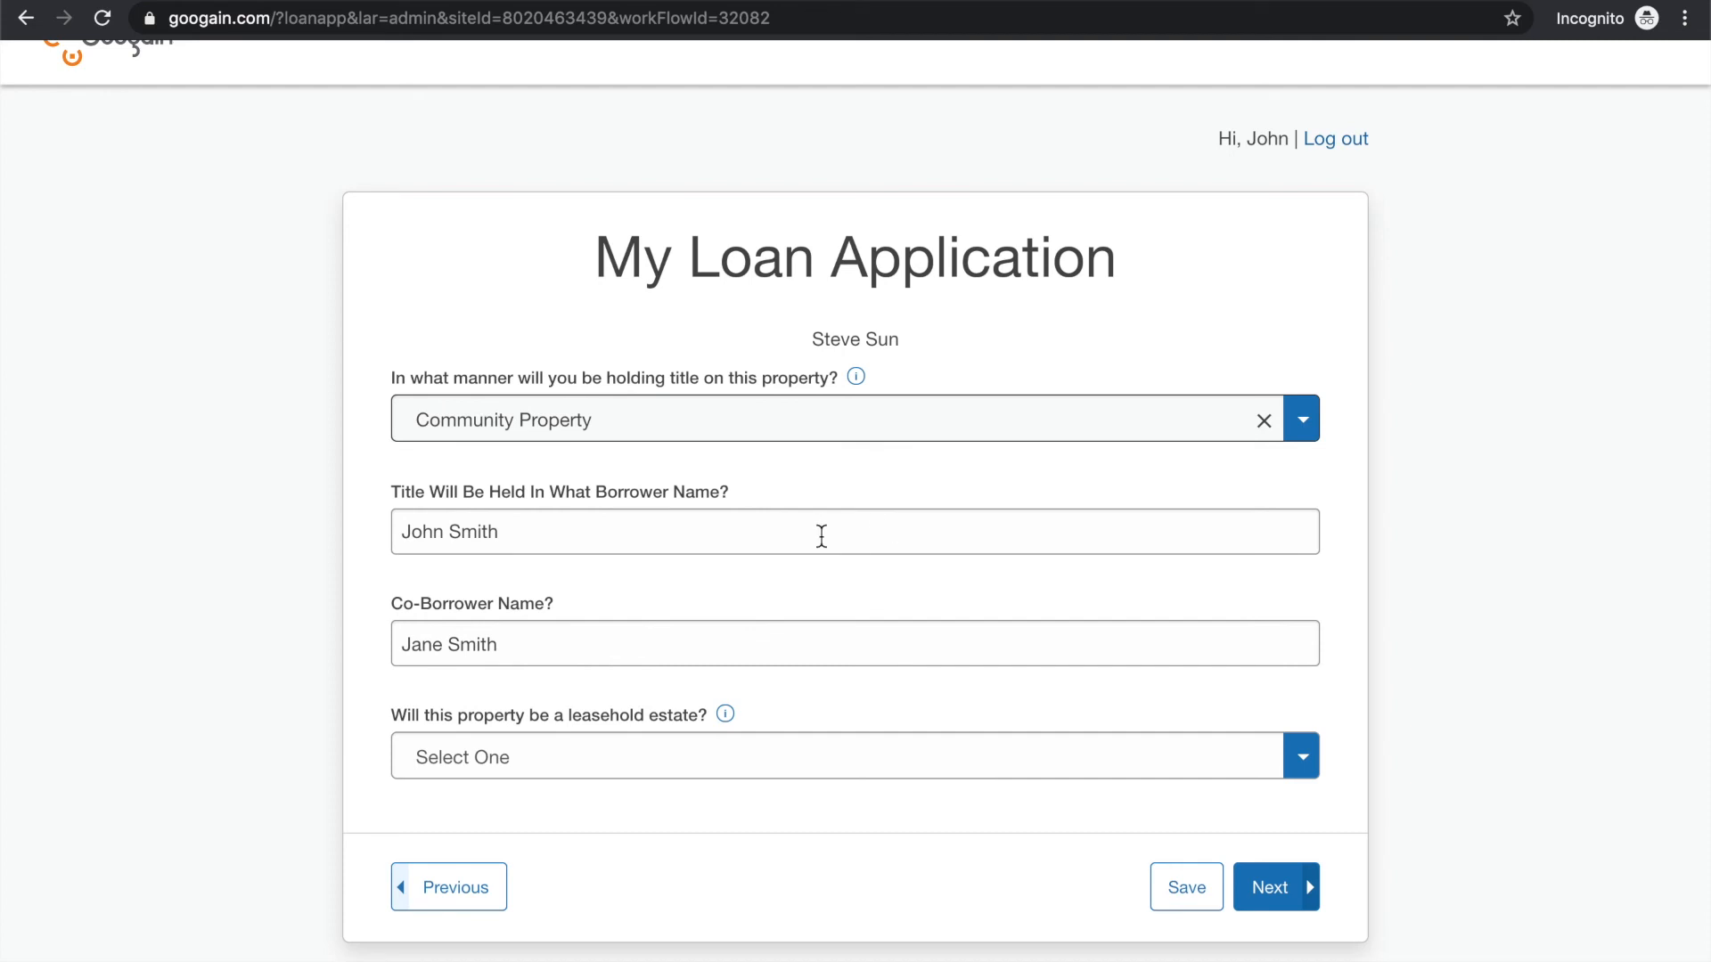
click(669, 759)
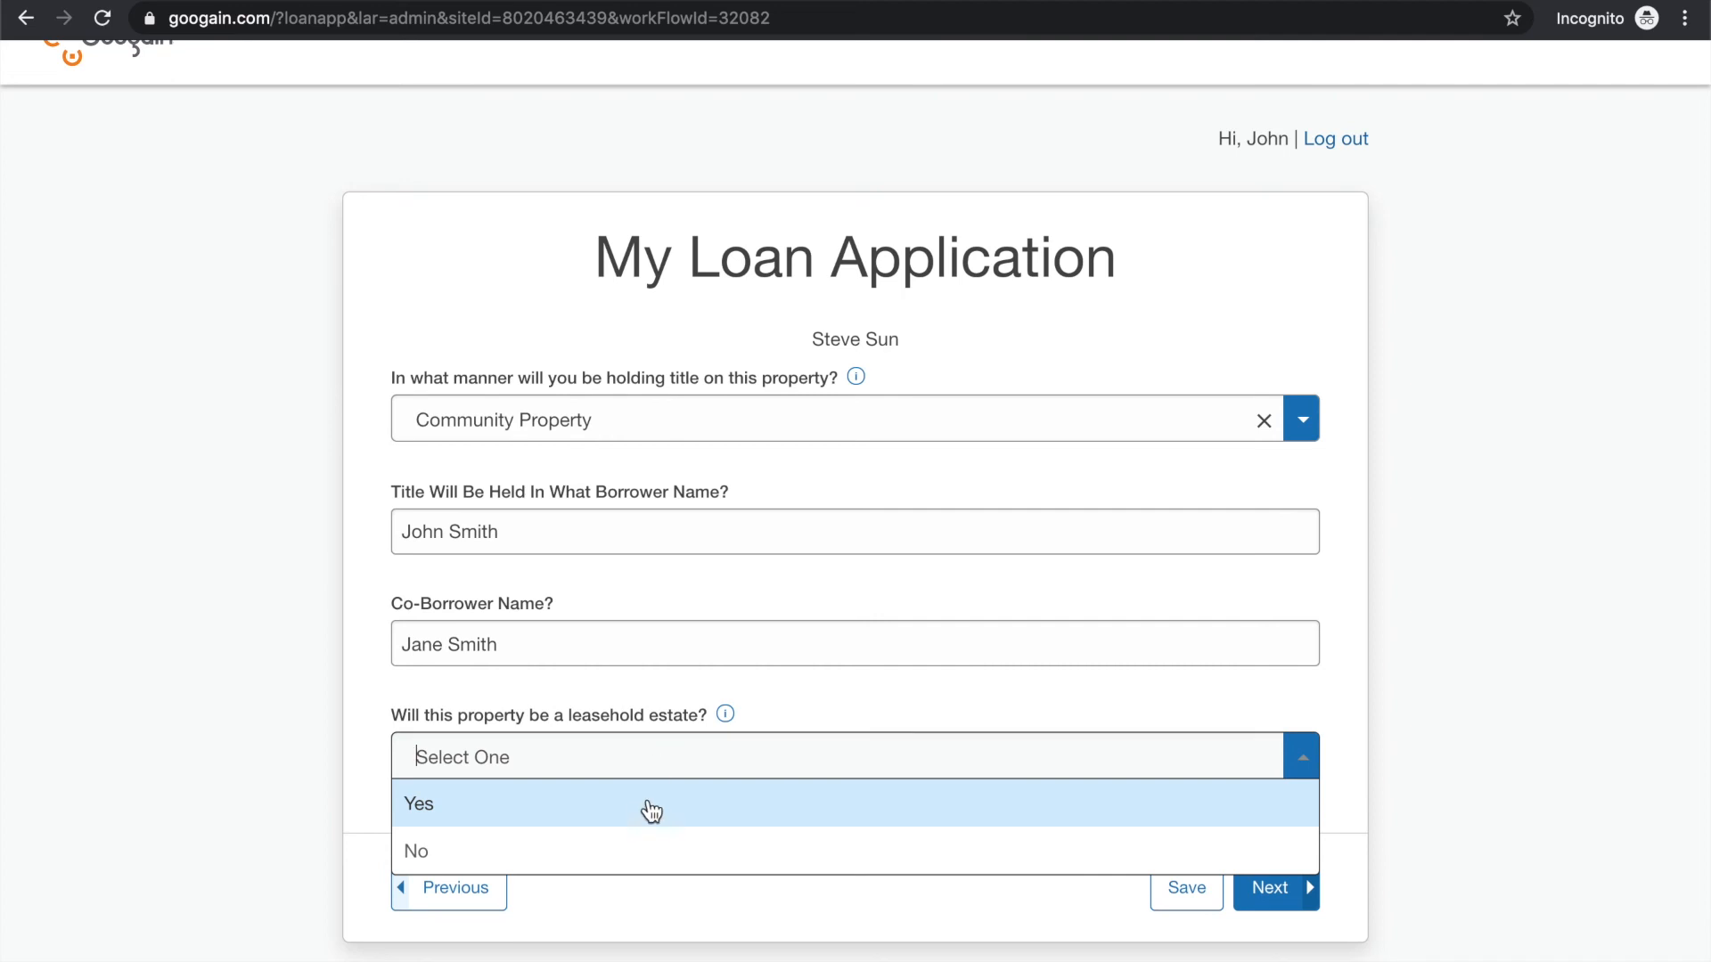
click(635, 853)
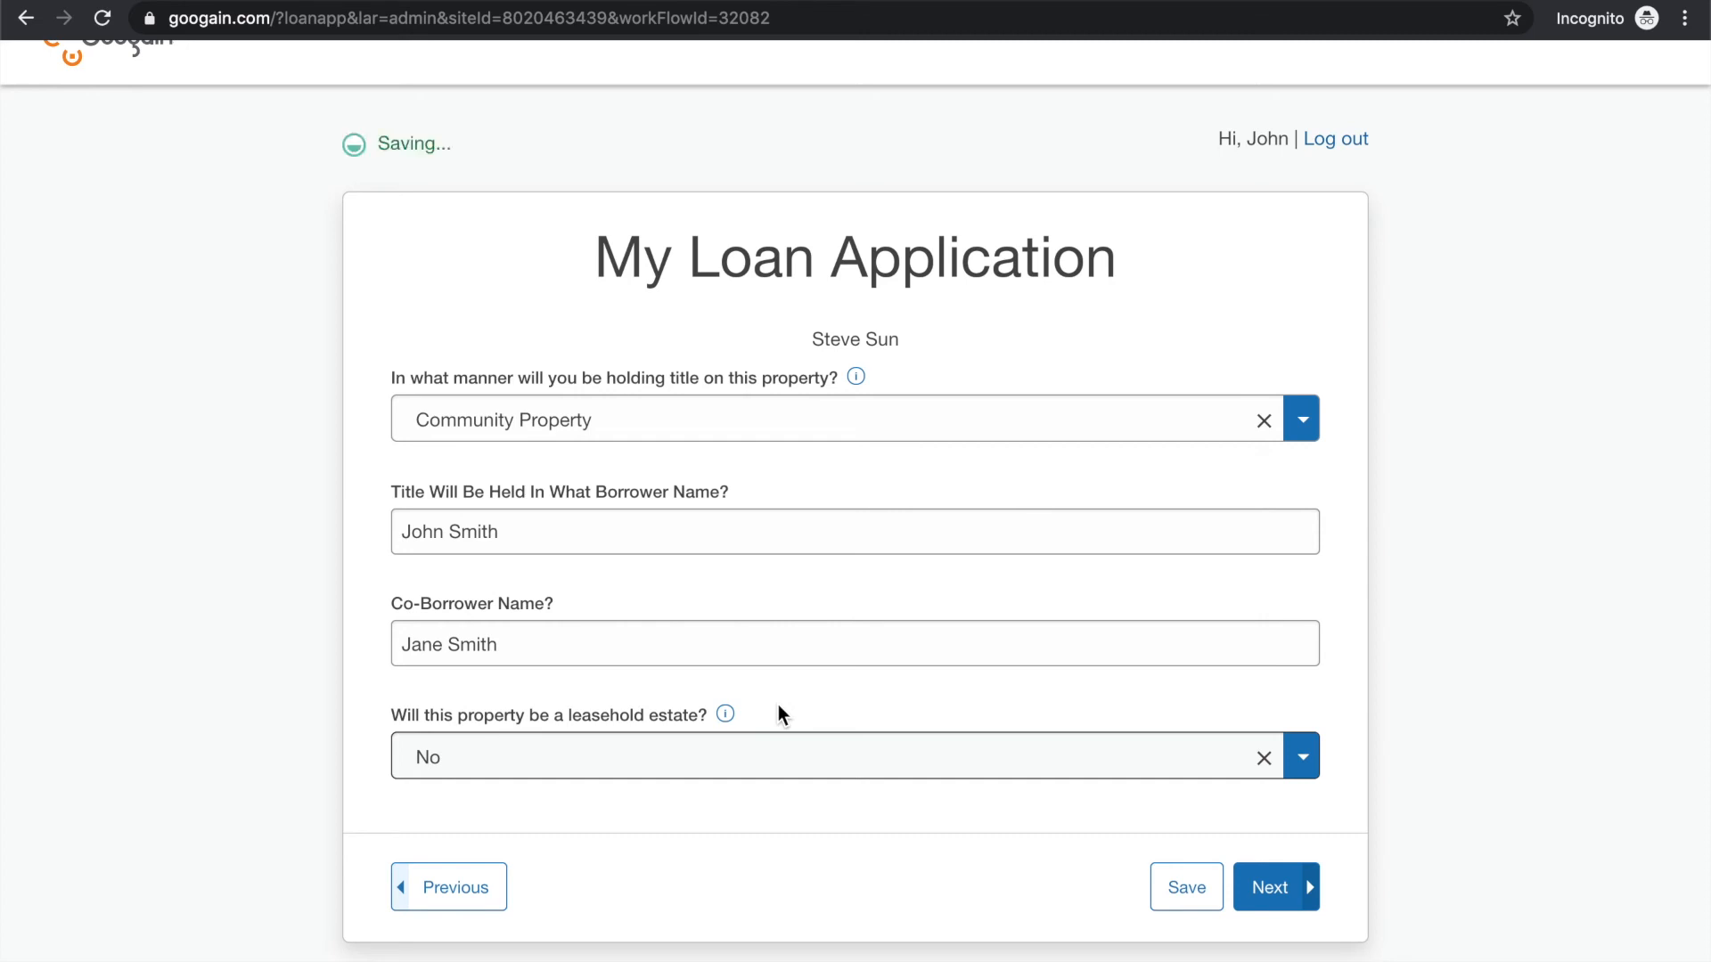
click(726, 716)
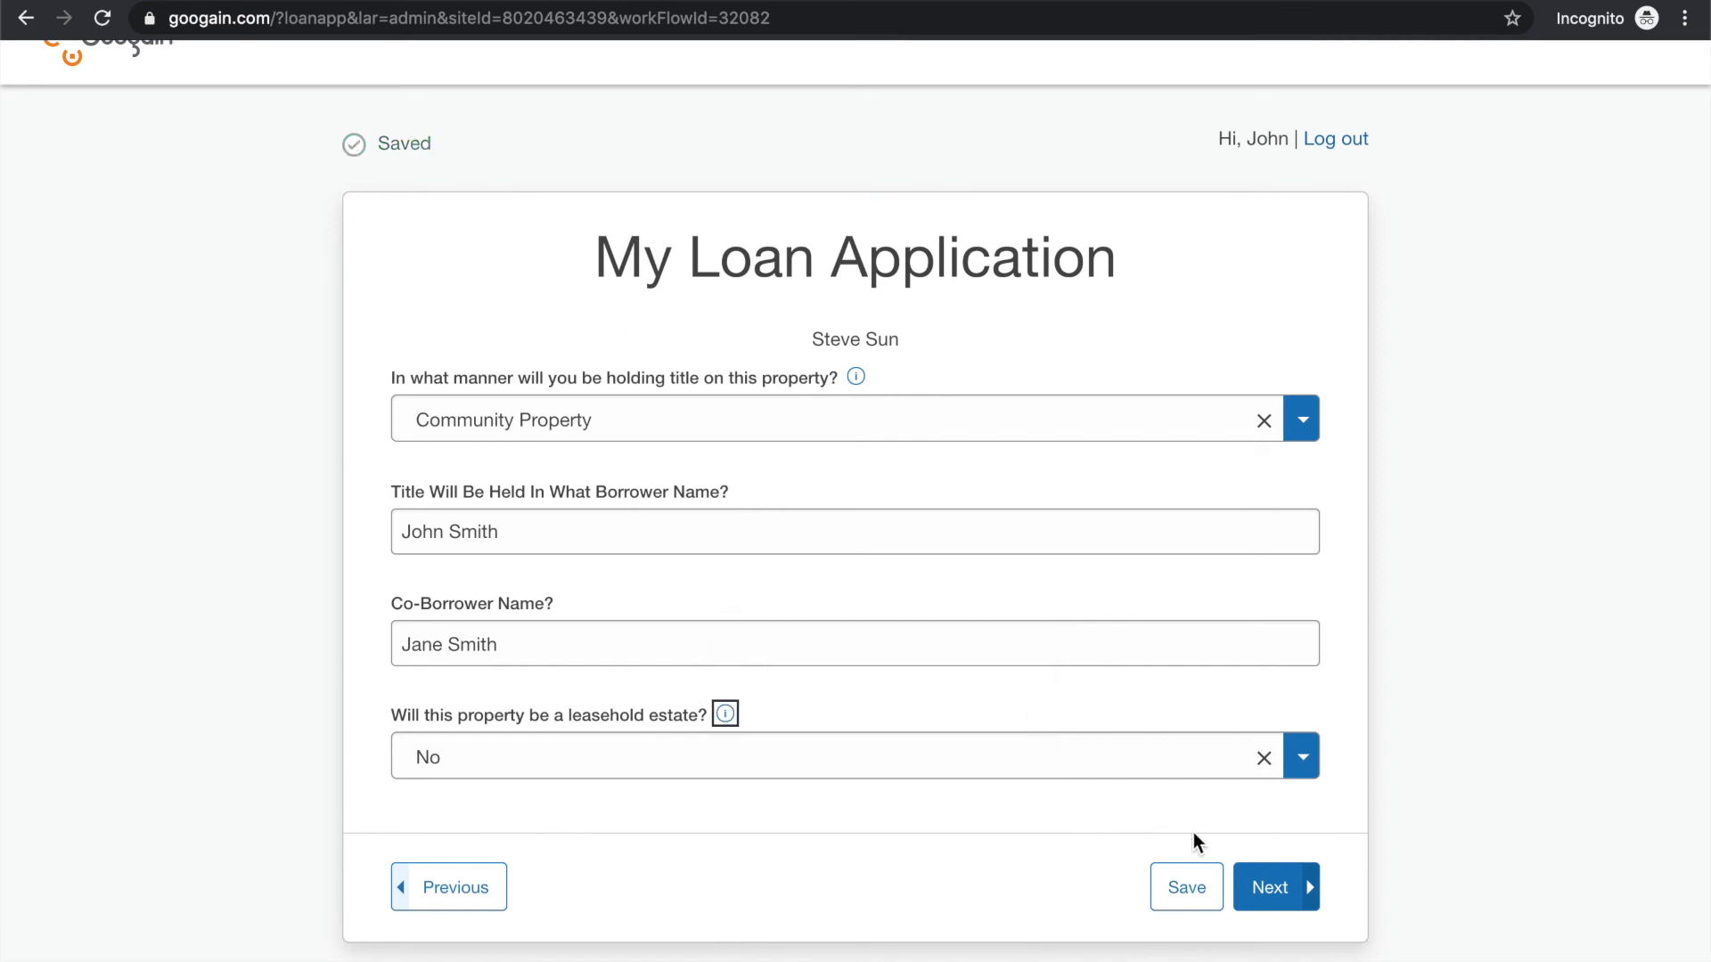
click(1270, 886)
Review and agree to the eDisclosure Agreement for the primary borrower, and continue to the co-borrower's eConsent
scroll(1098, 749, down, 3)
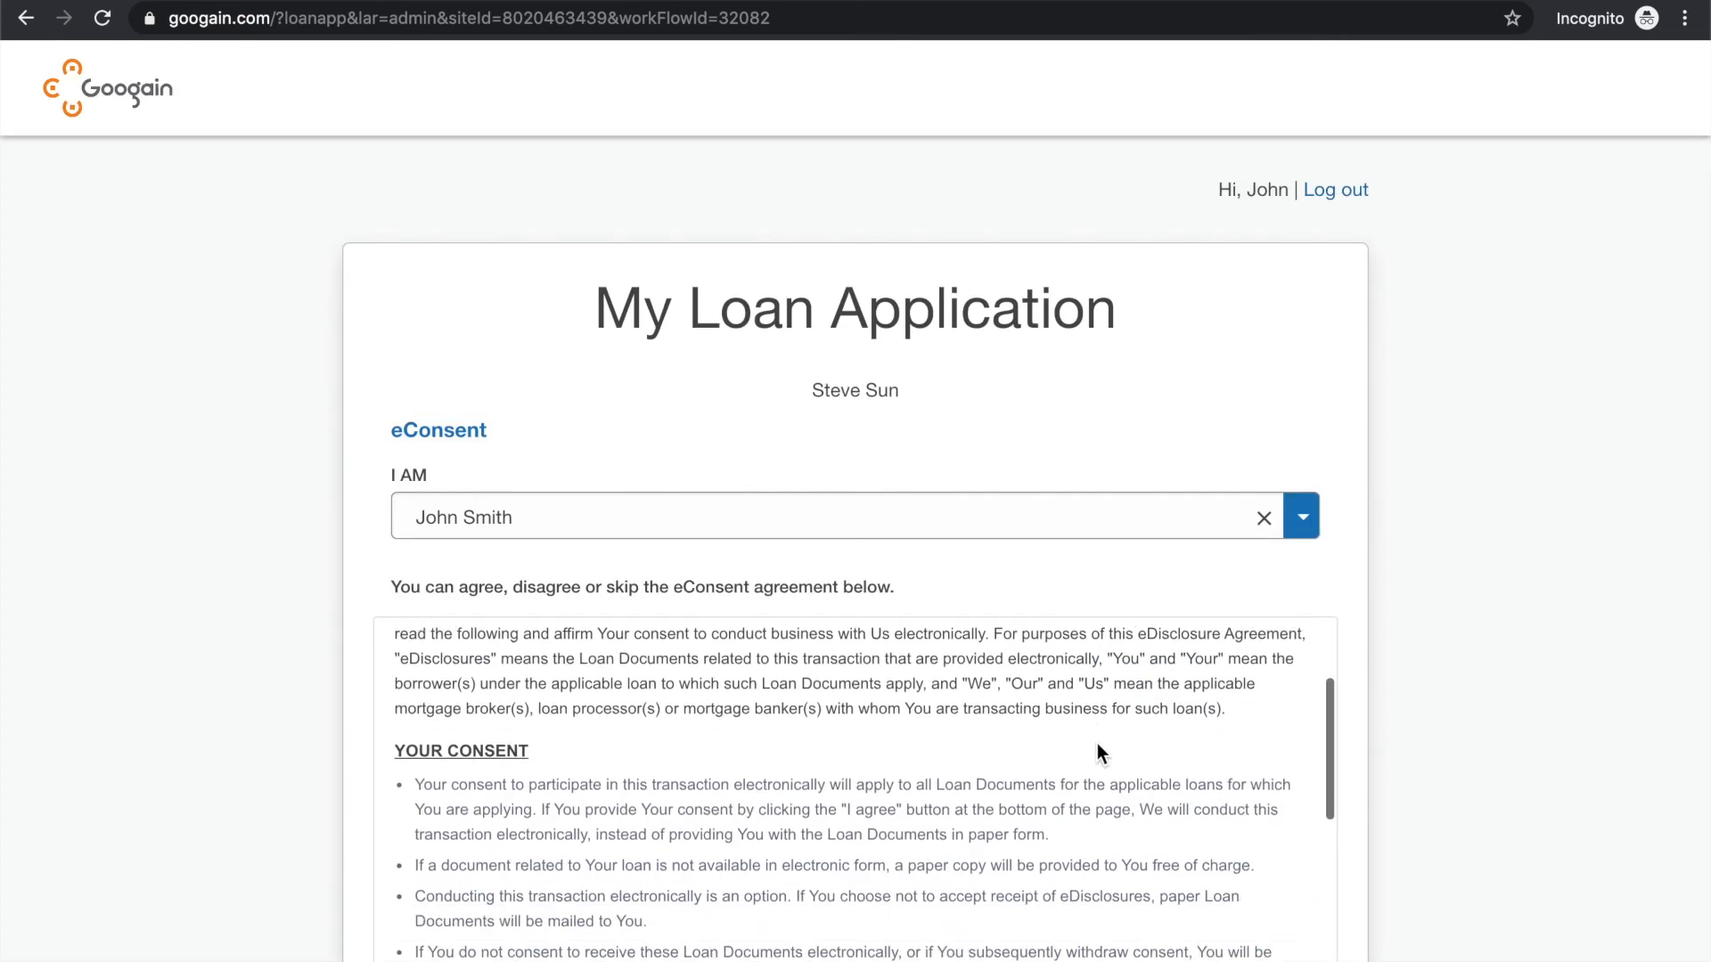
scroll(1065, 708, down, 1)
scroll(1547, 541, down, 8)
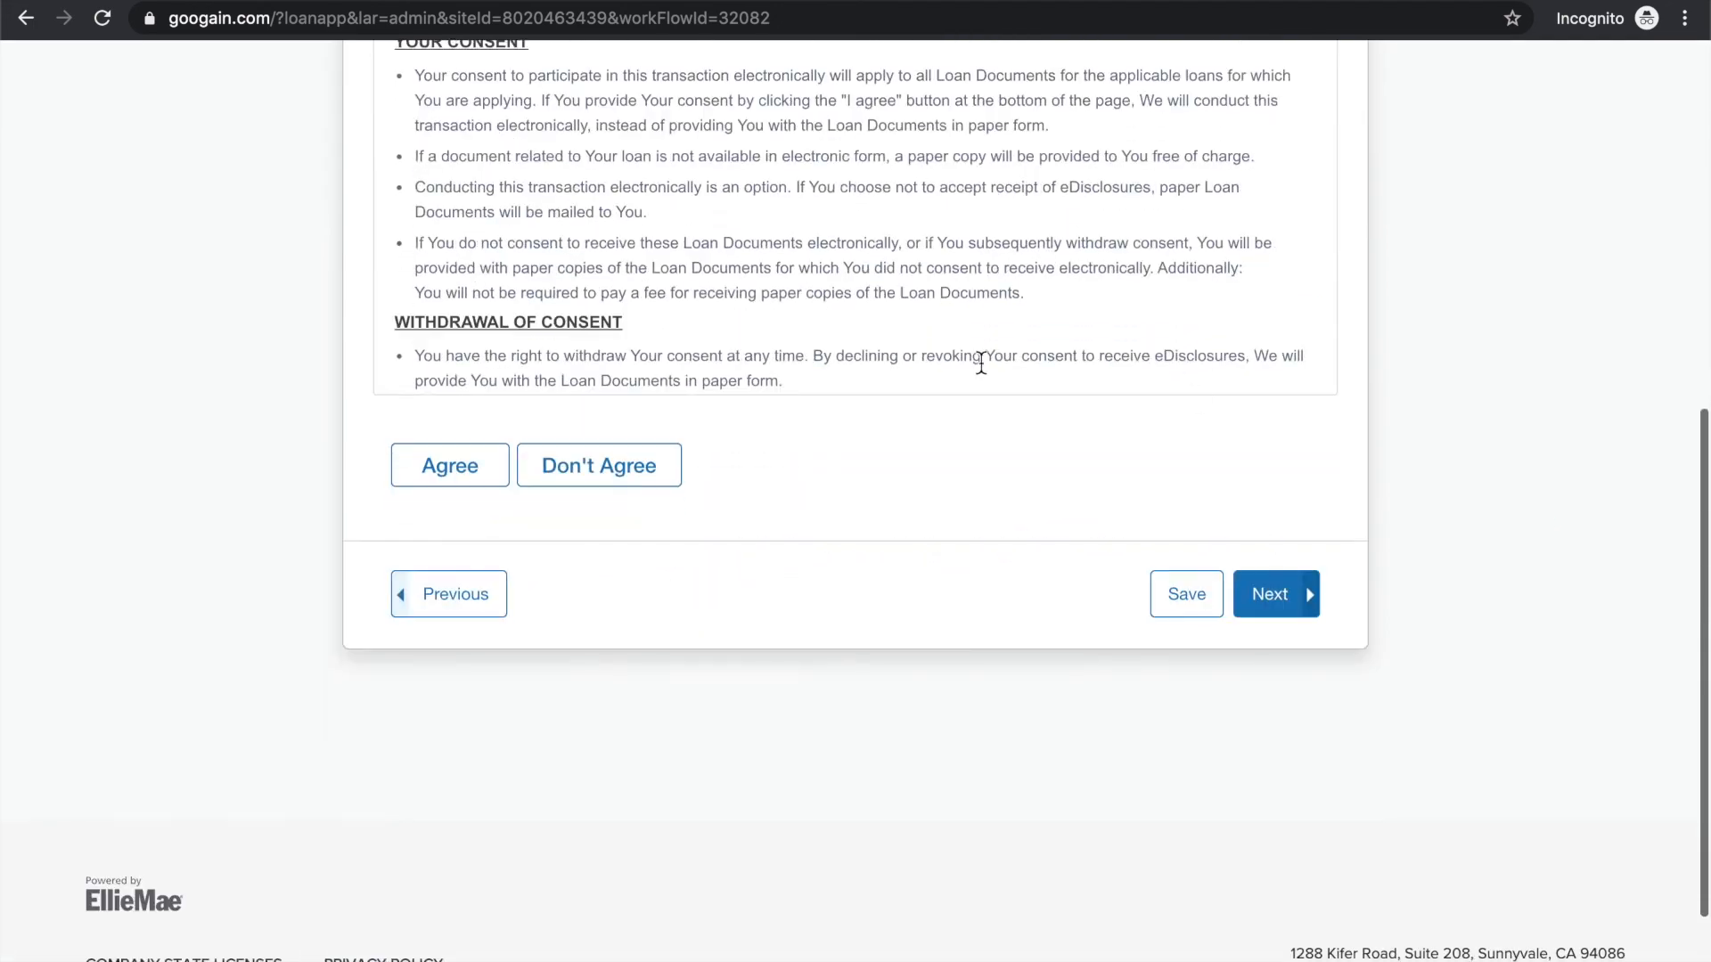
click(450, 473)
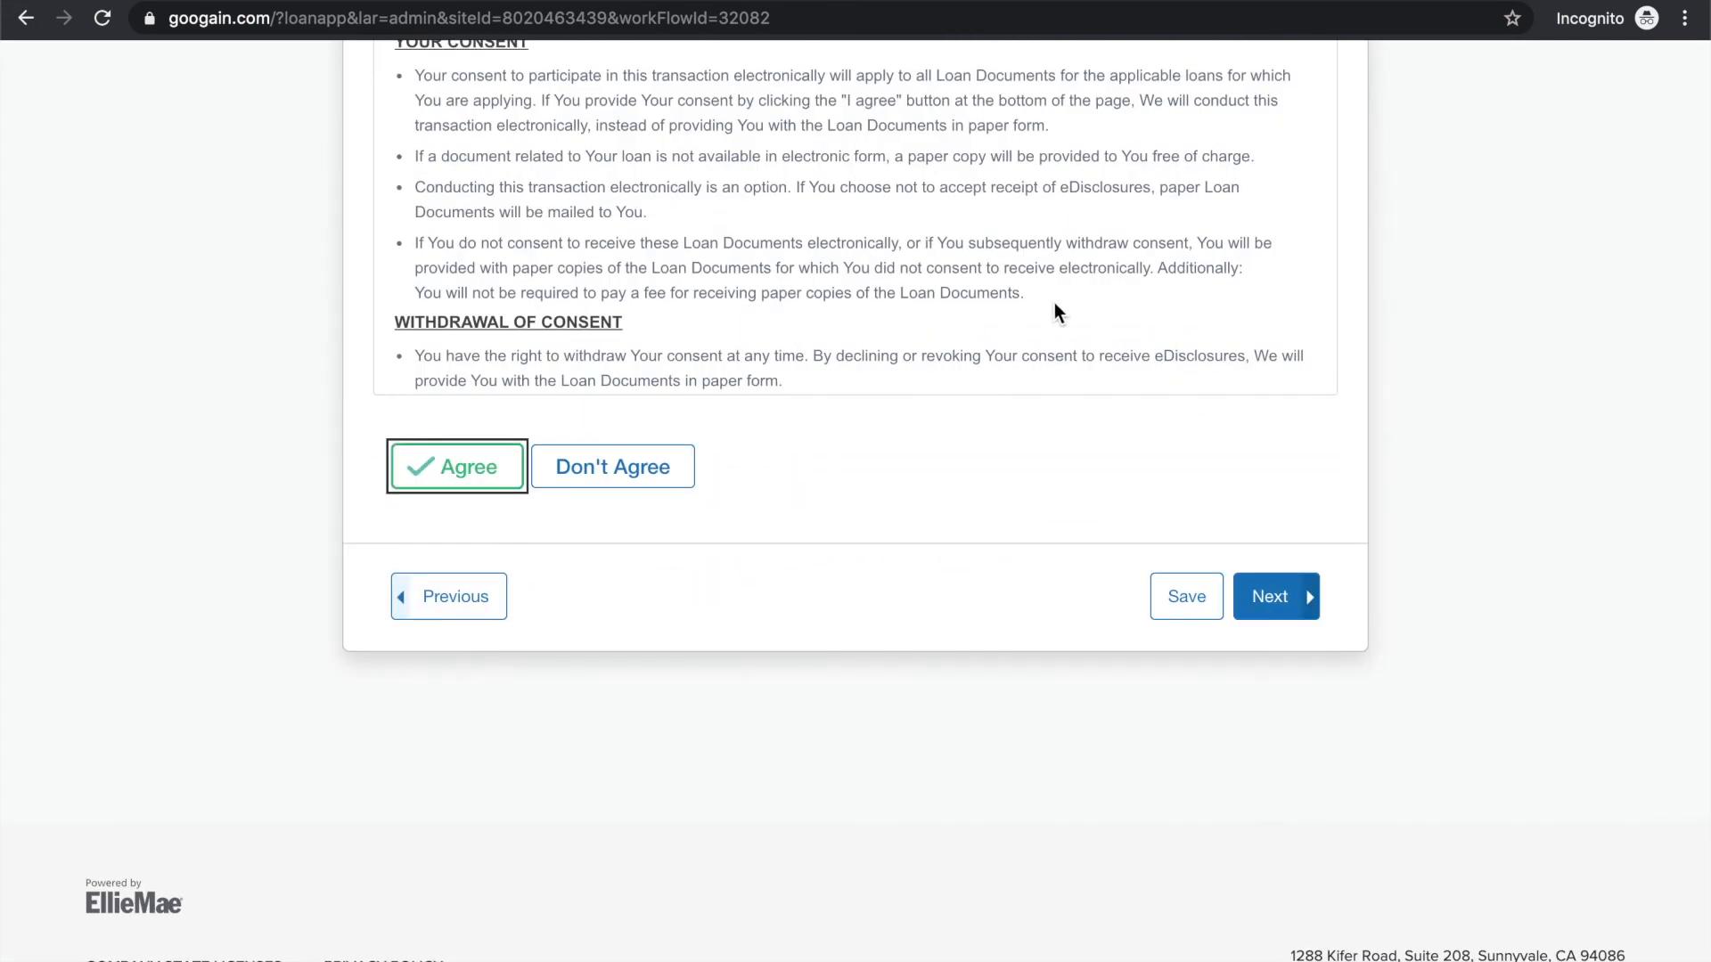
scroll(1198, 437, up, 10)
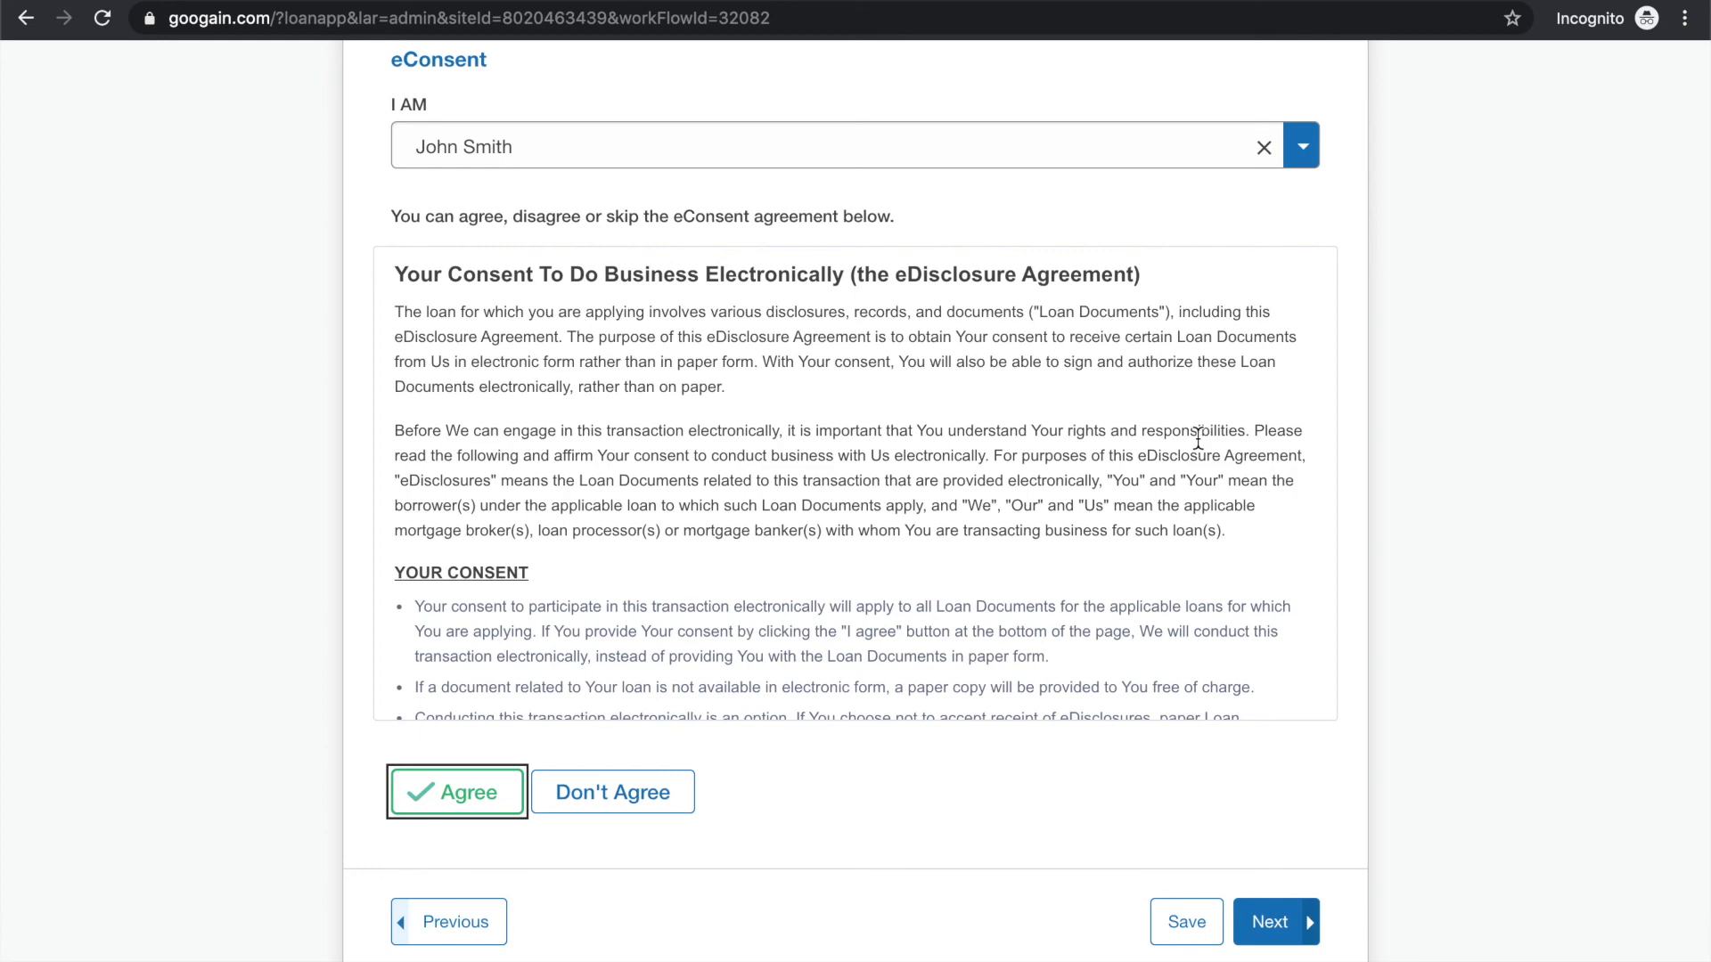
scroll(1166, 440, up, 5)
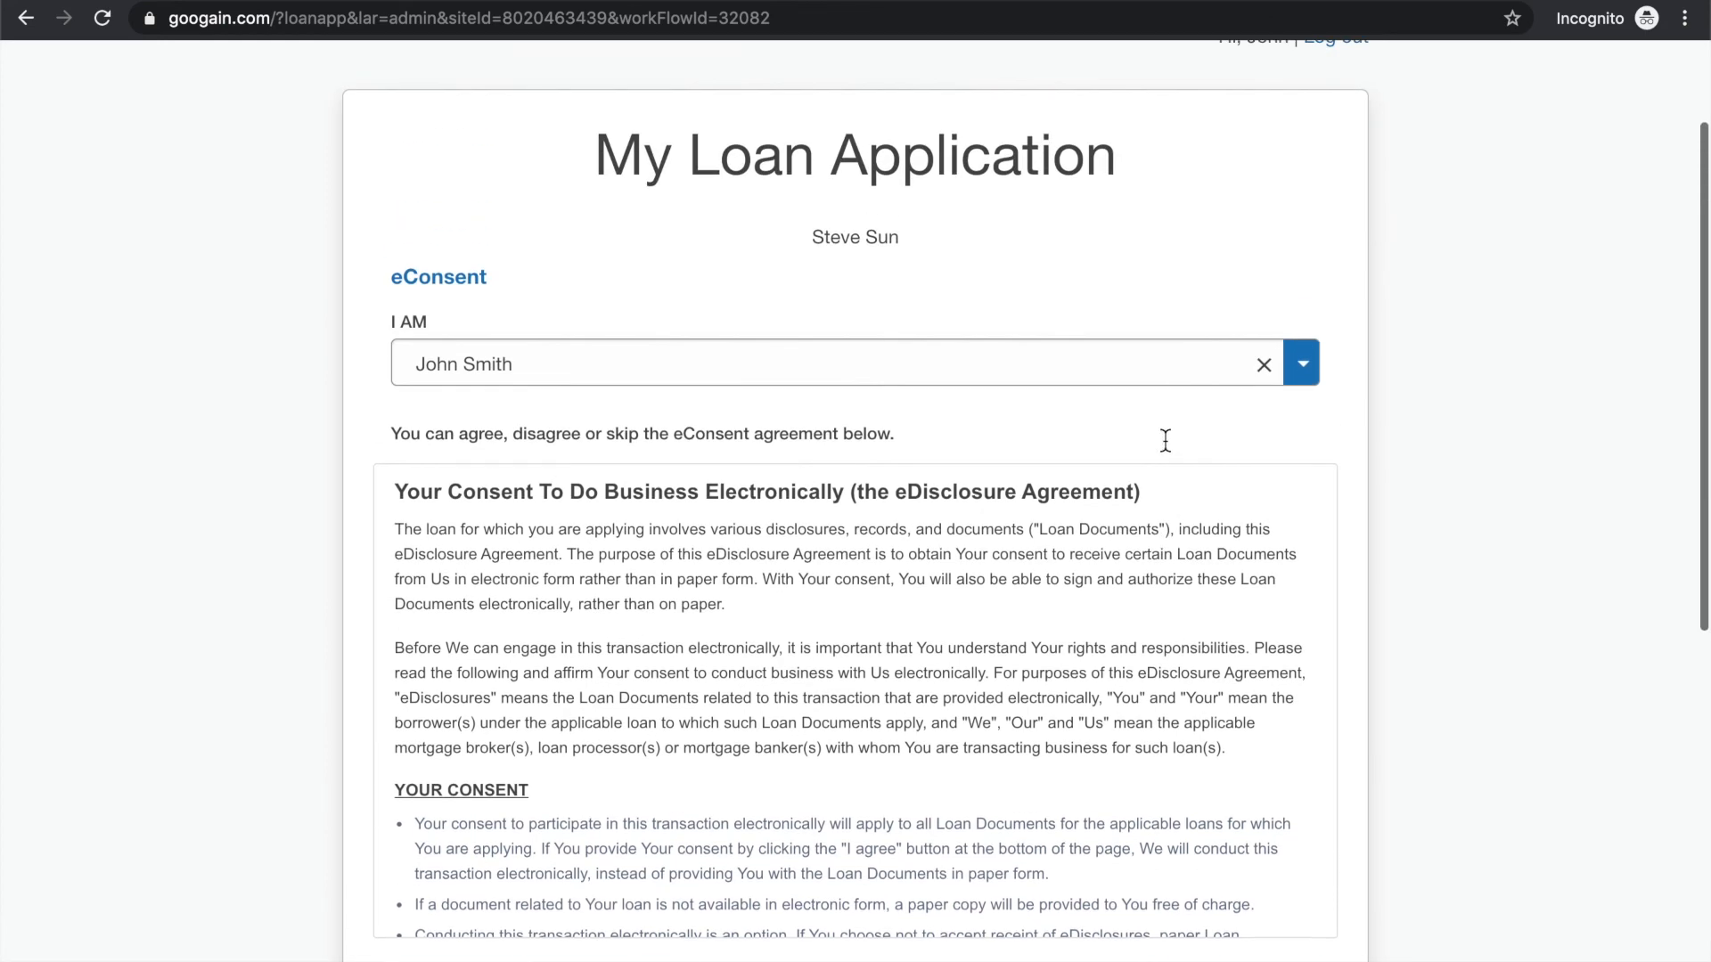
scroll(1166, 440, down, 10)
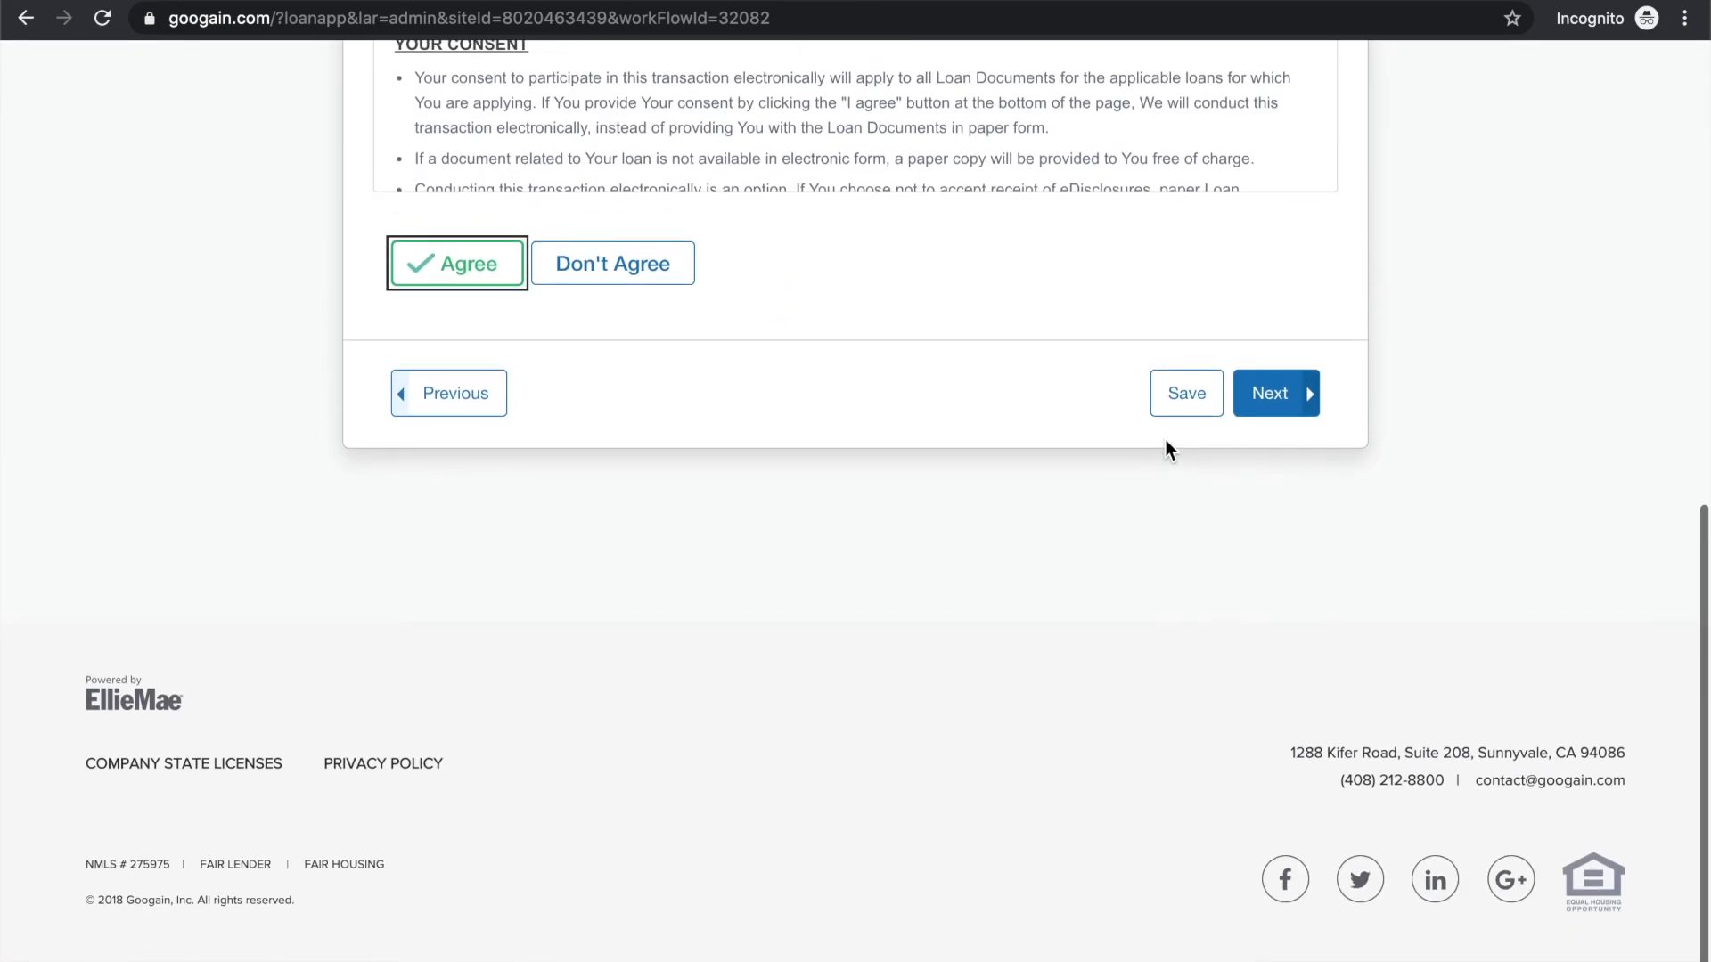
click(1266, 410)
Agree to the eDisclosure Agreement for the co-borrower and continue to the borrower declarations
scroll(1188, 503, down, 6)
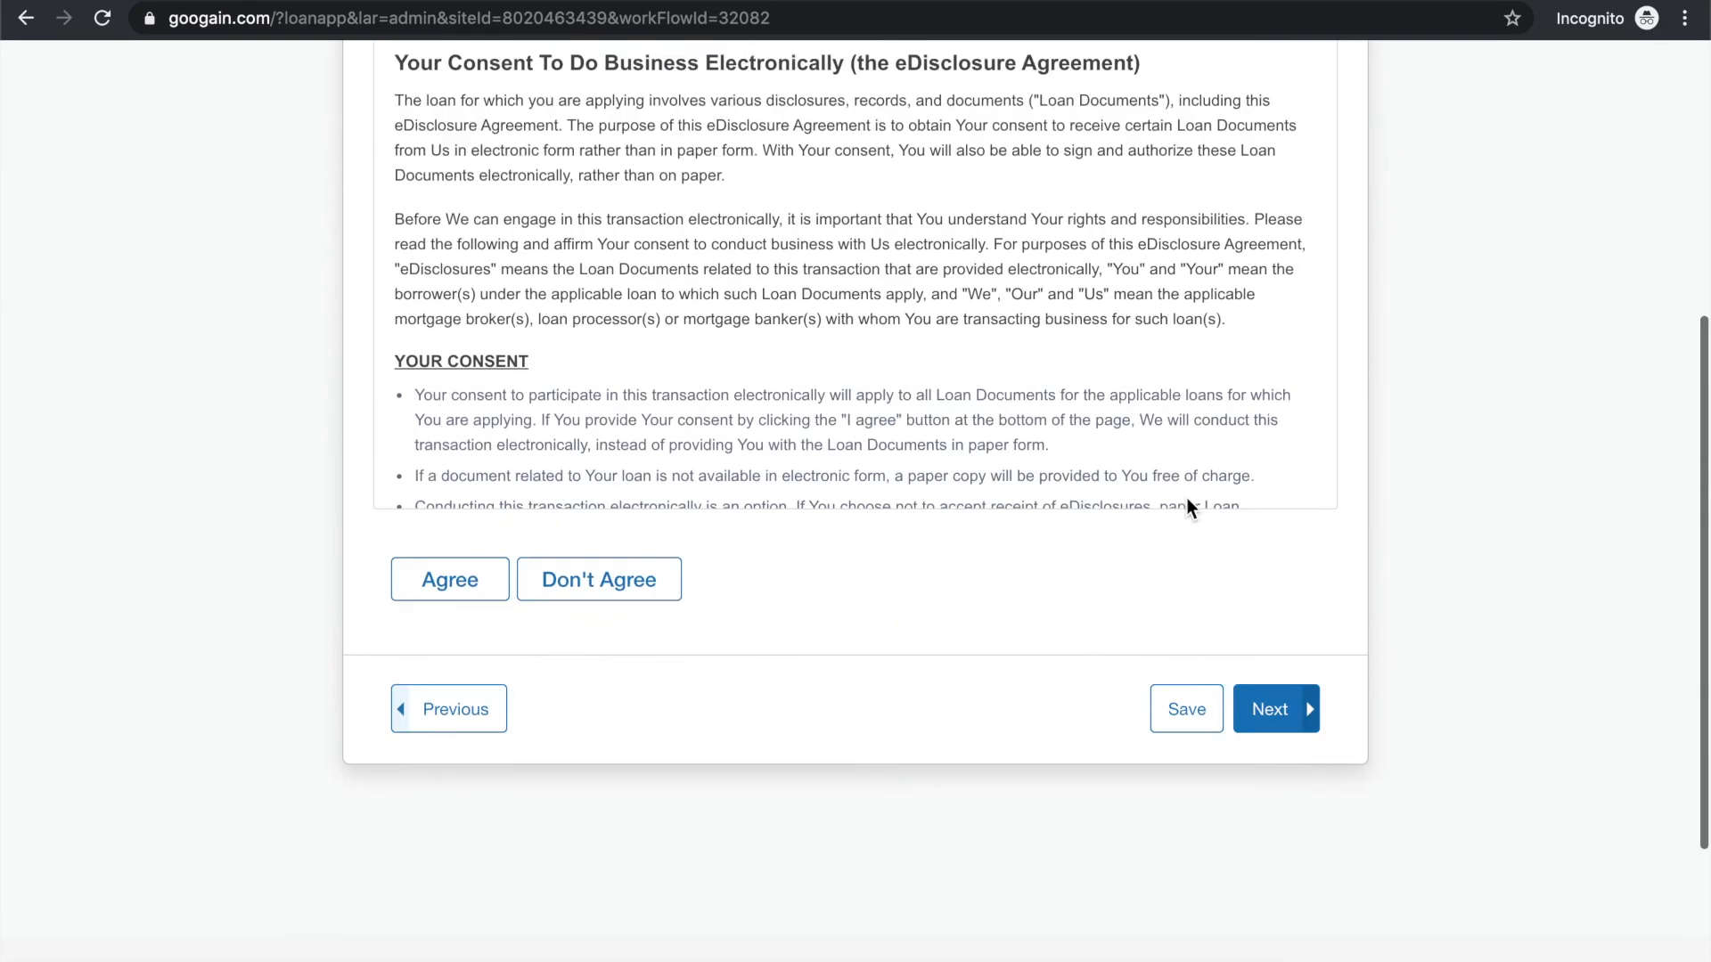
scroll(1176, 489, up, 2)
click(445, 645)
scroll(900, 472, down, 5)
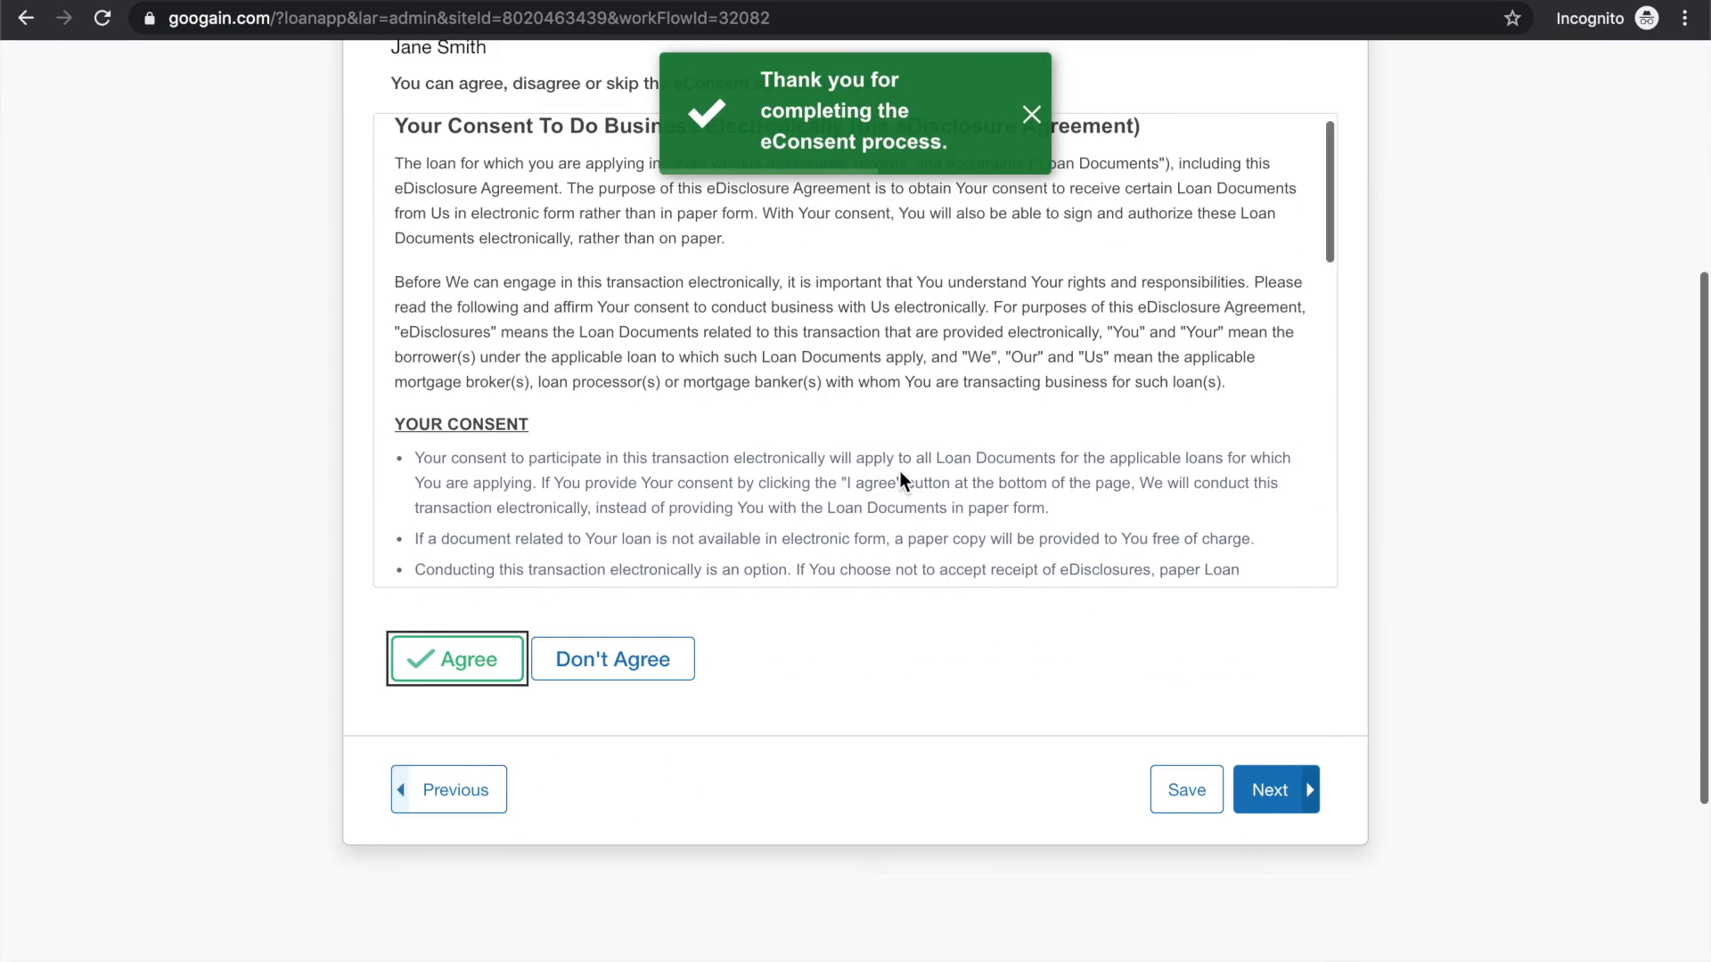
scroll(1082, 538, down, 5)
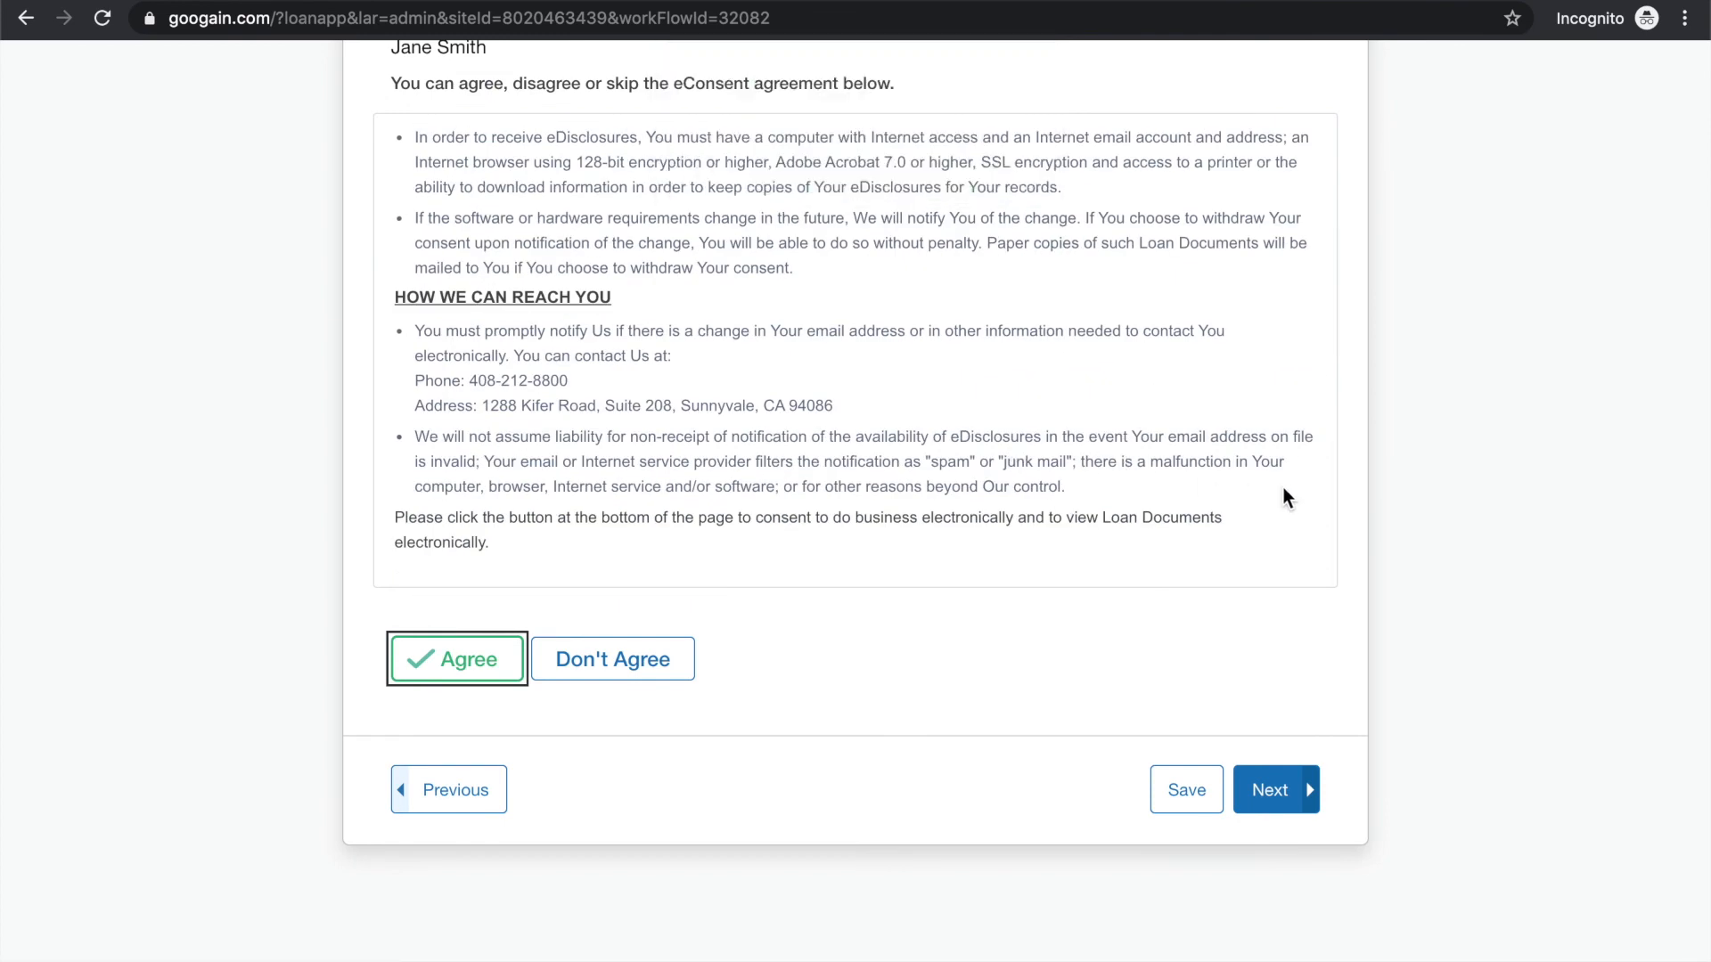
click(1274, 792)
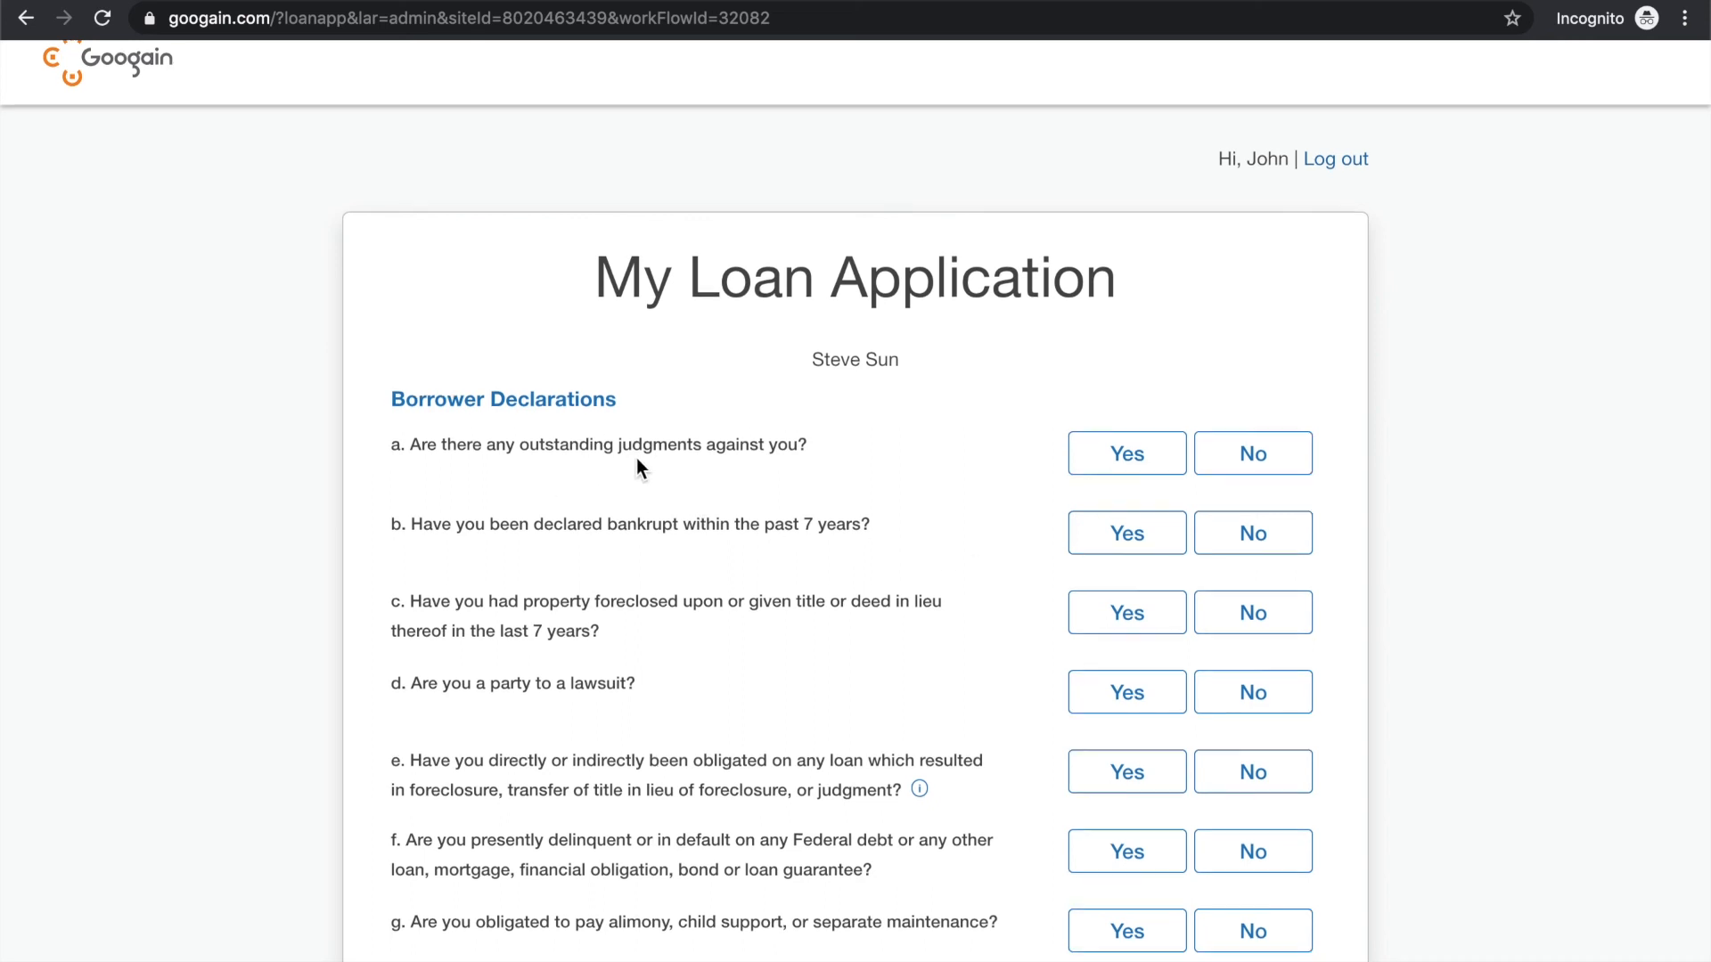
Answer No to borrower declarations a through d on outstanding judgments, bankruptcy, foreclosure and lawsuits
scroll(636, 458, down, 2)
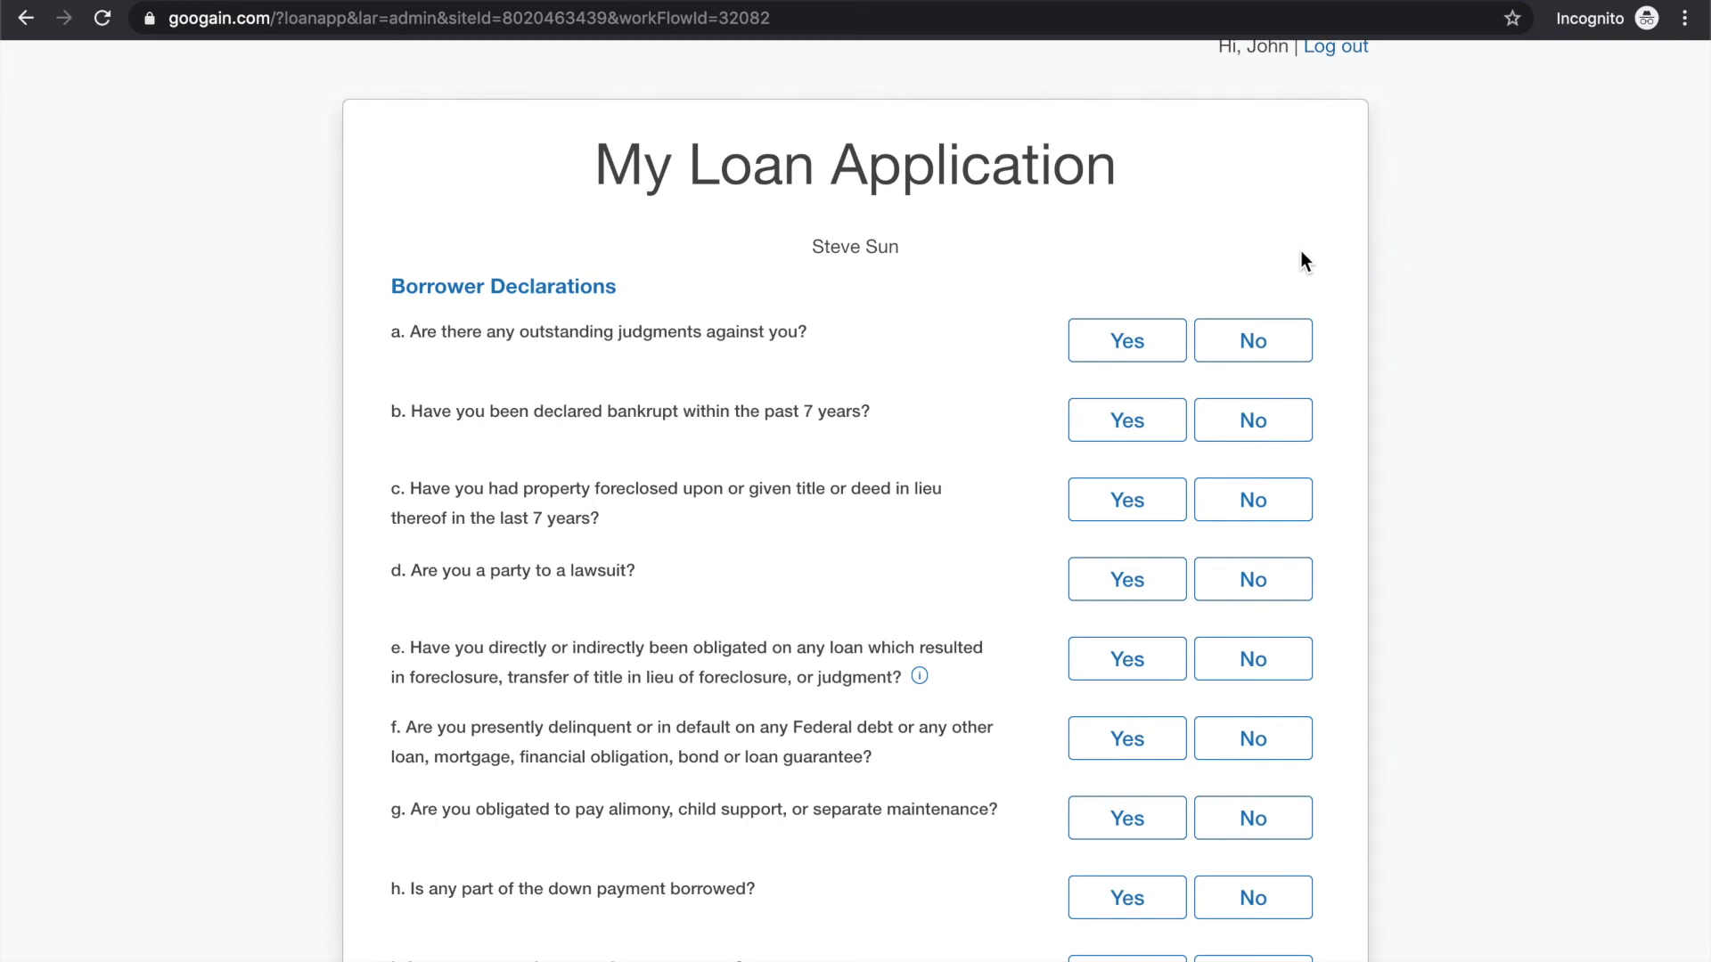
click(1284, 346)
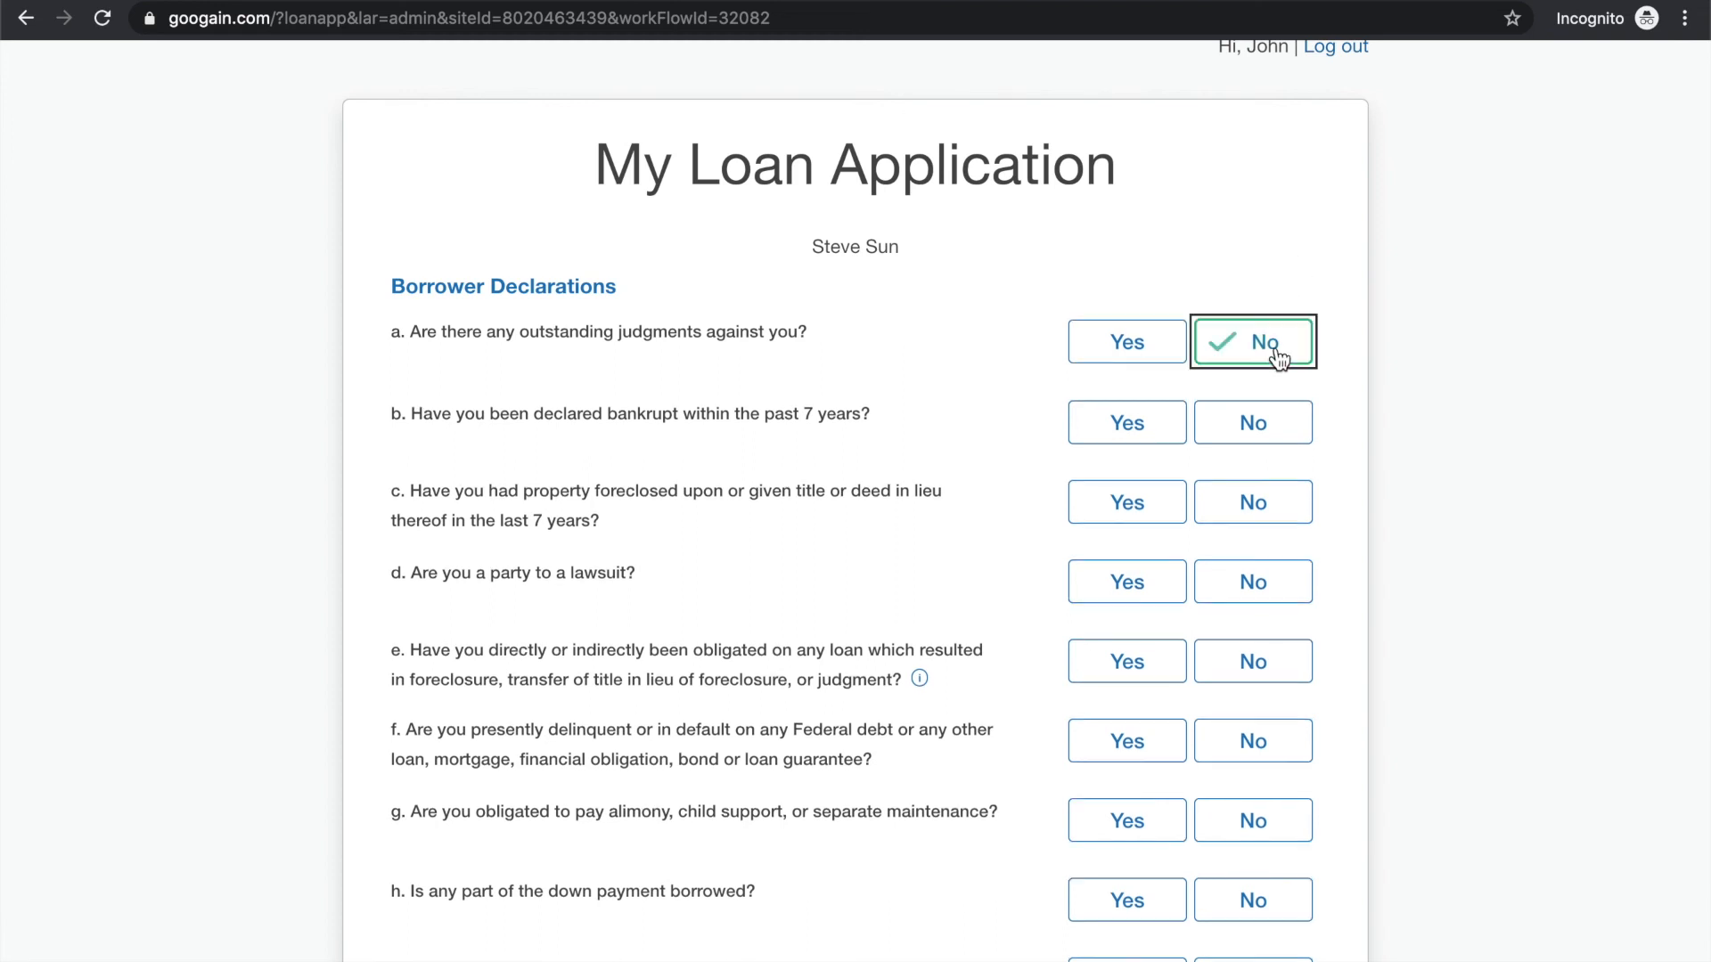
scroll(1337, 378, down, 2)
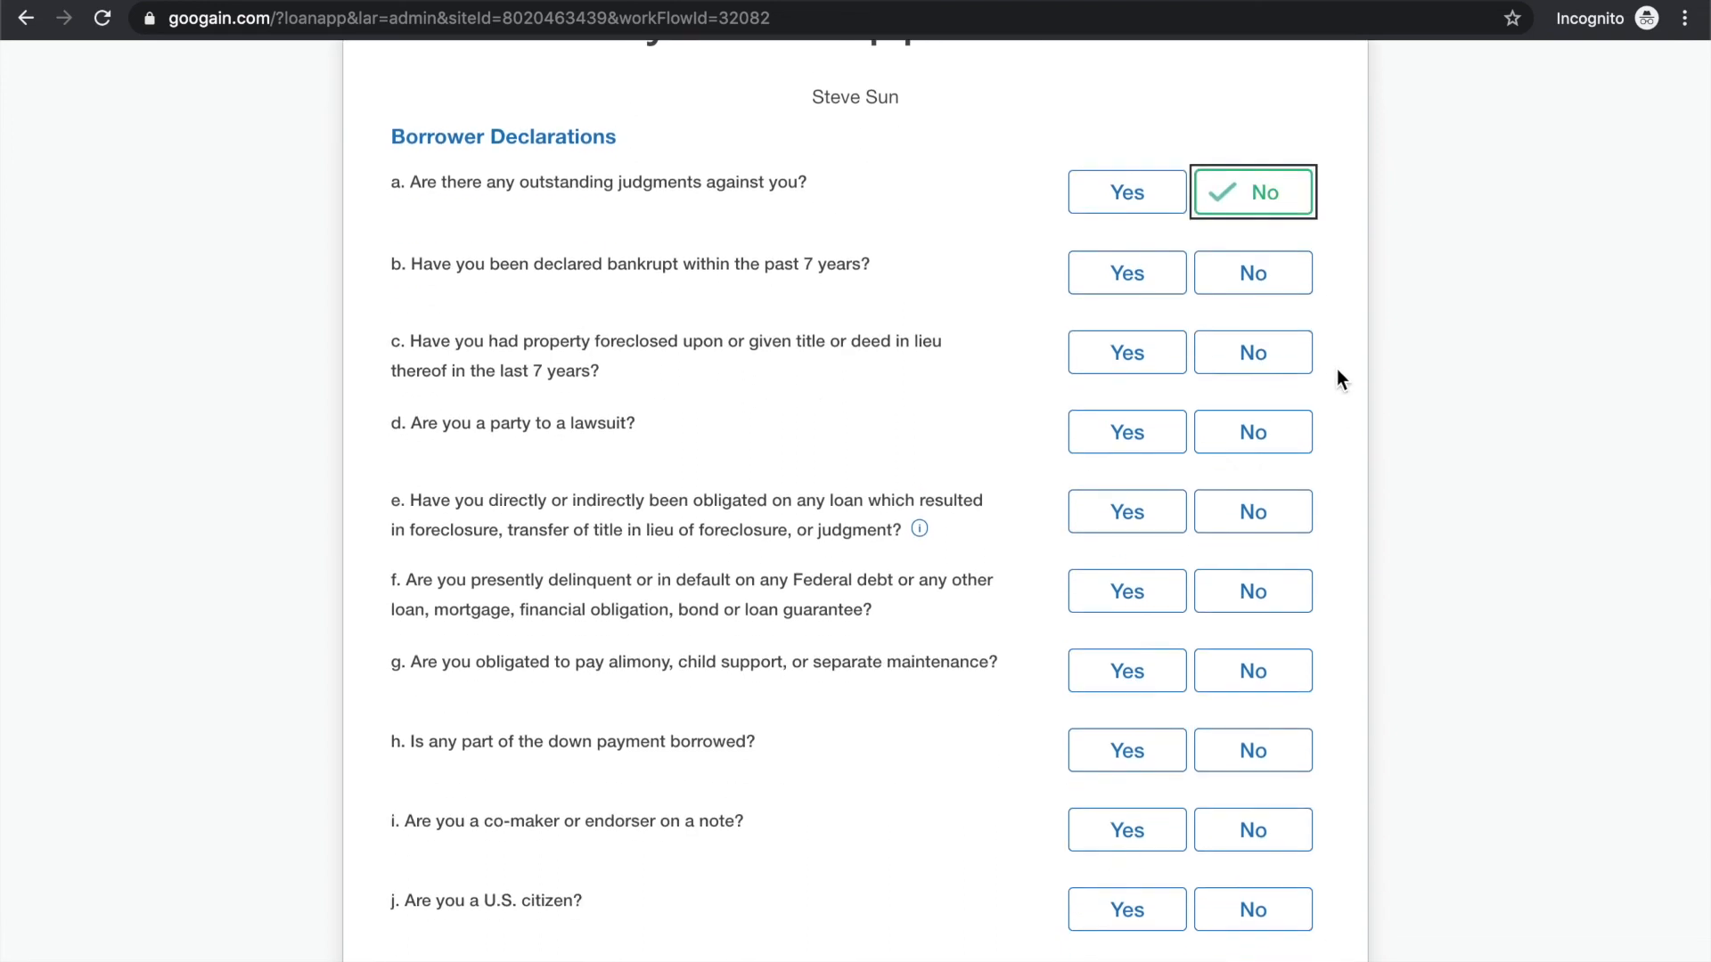
click(1273, 273)
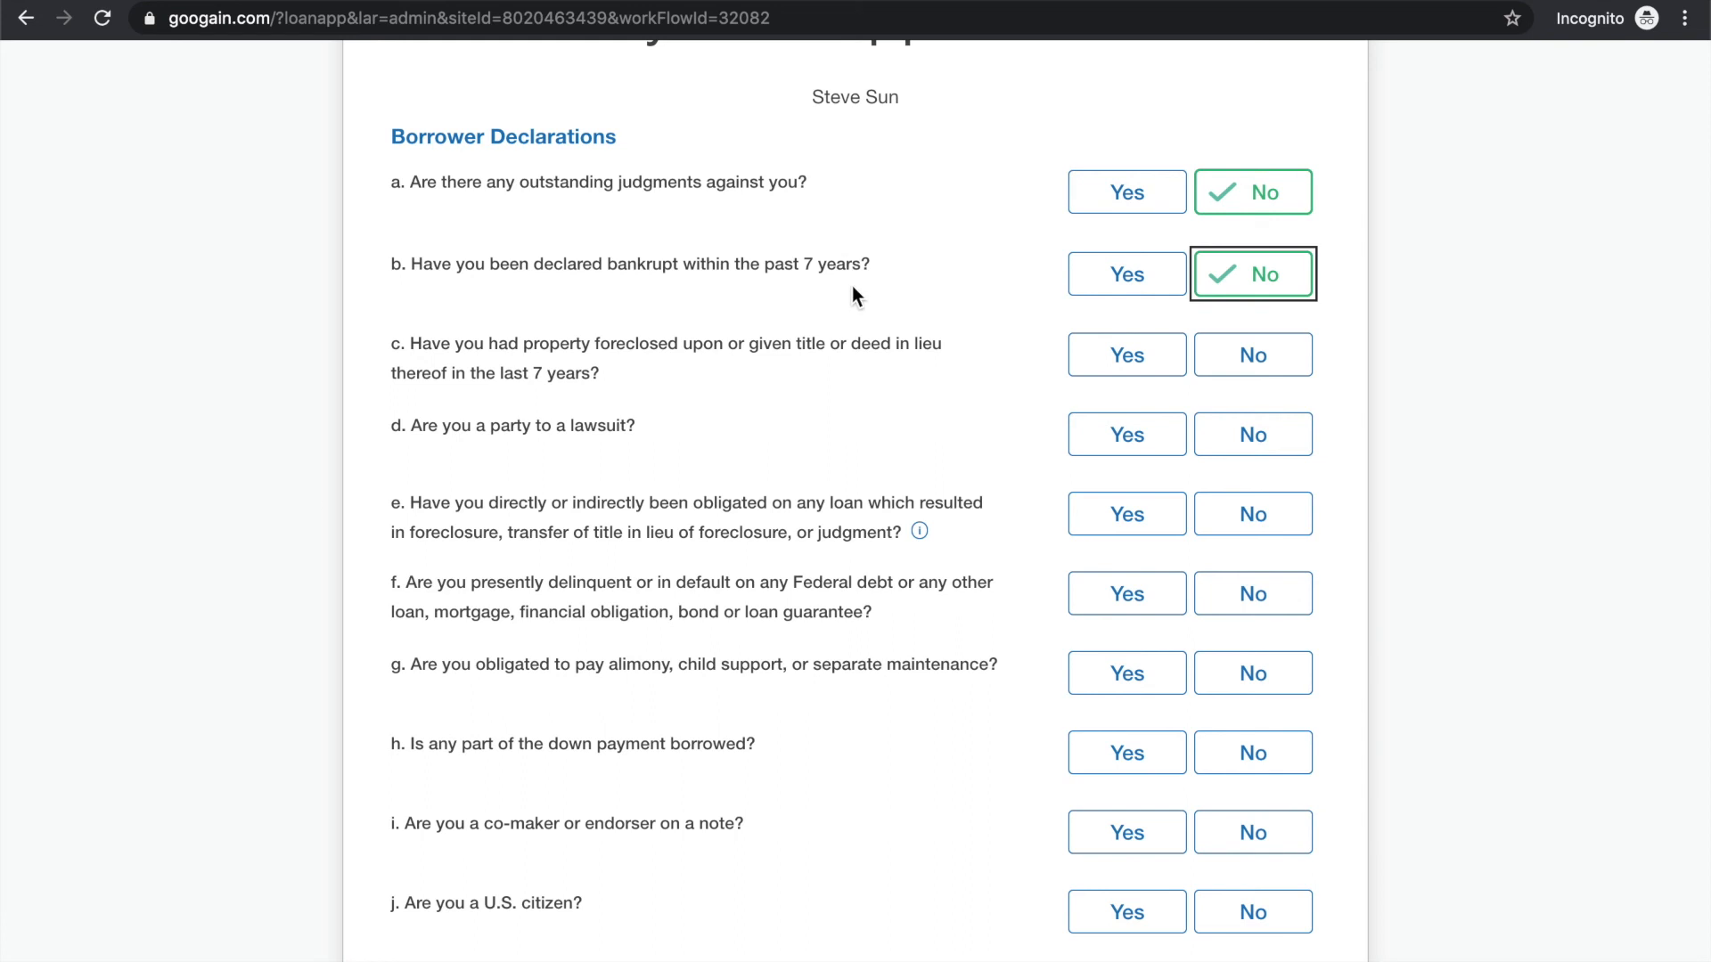
scroll(927, 290, down, 1)
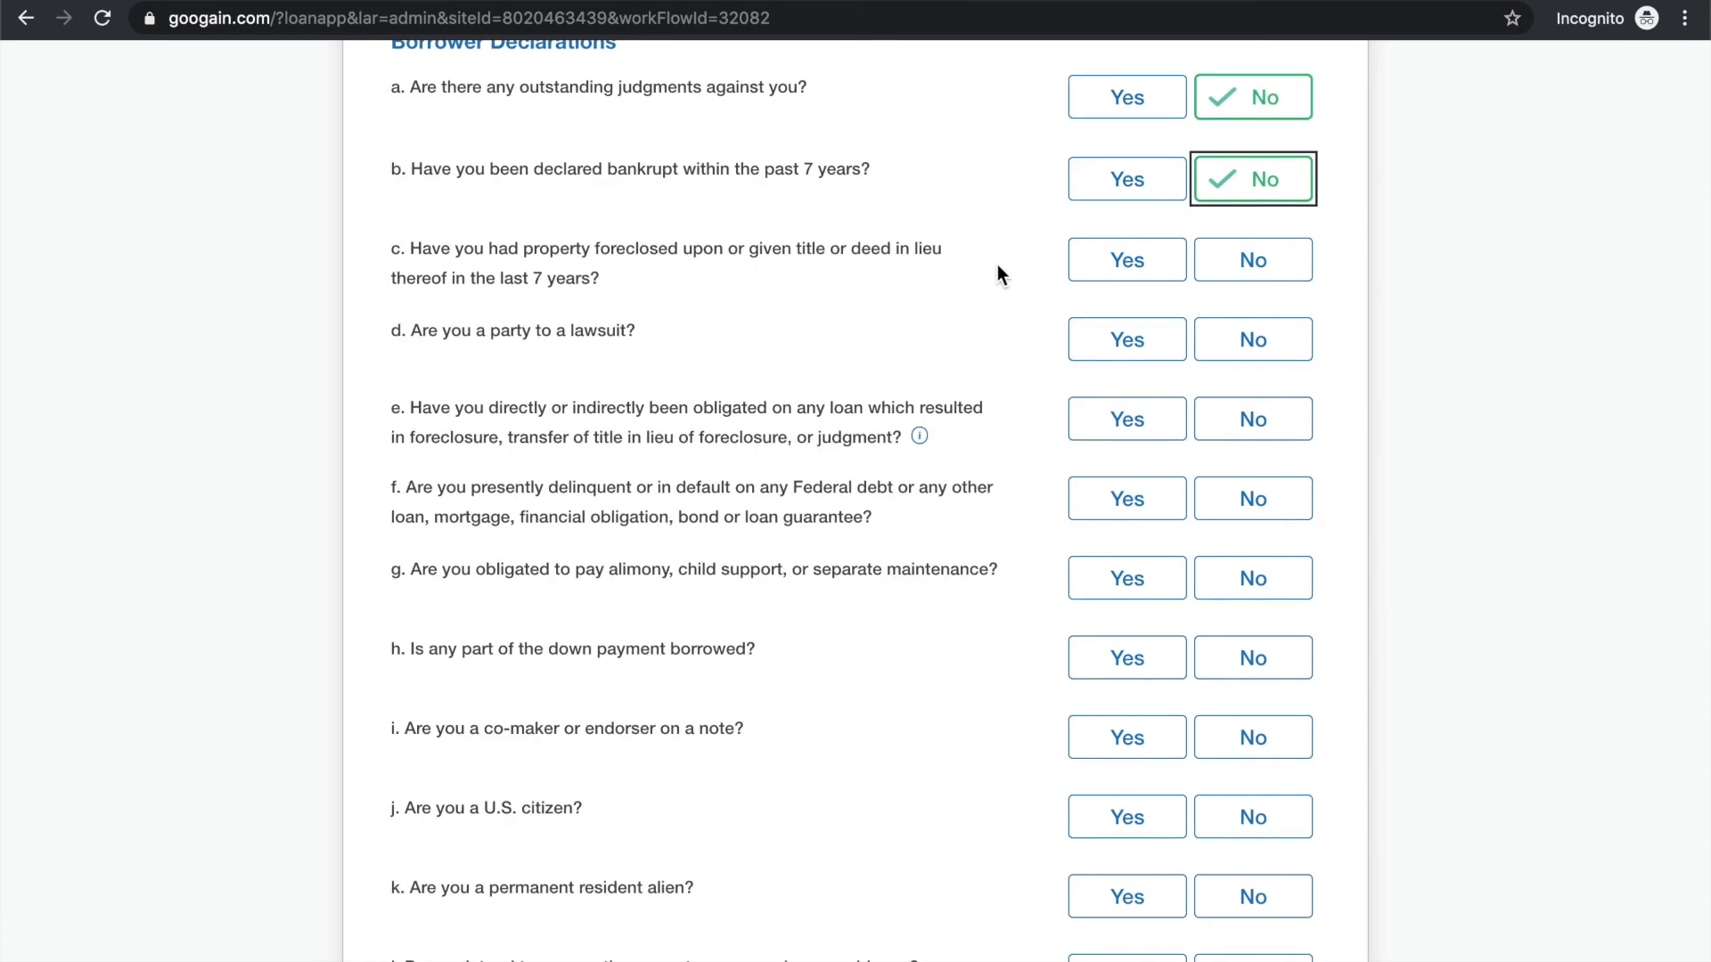
click(1266, 279)
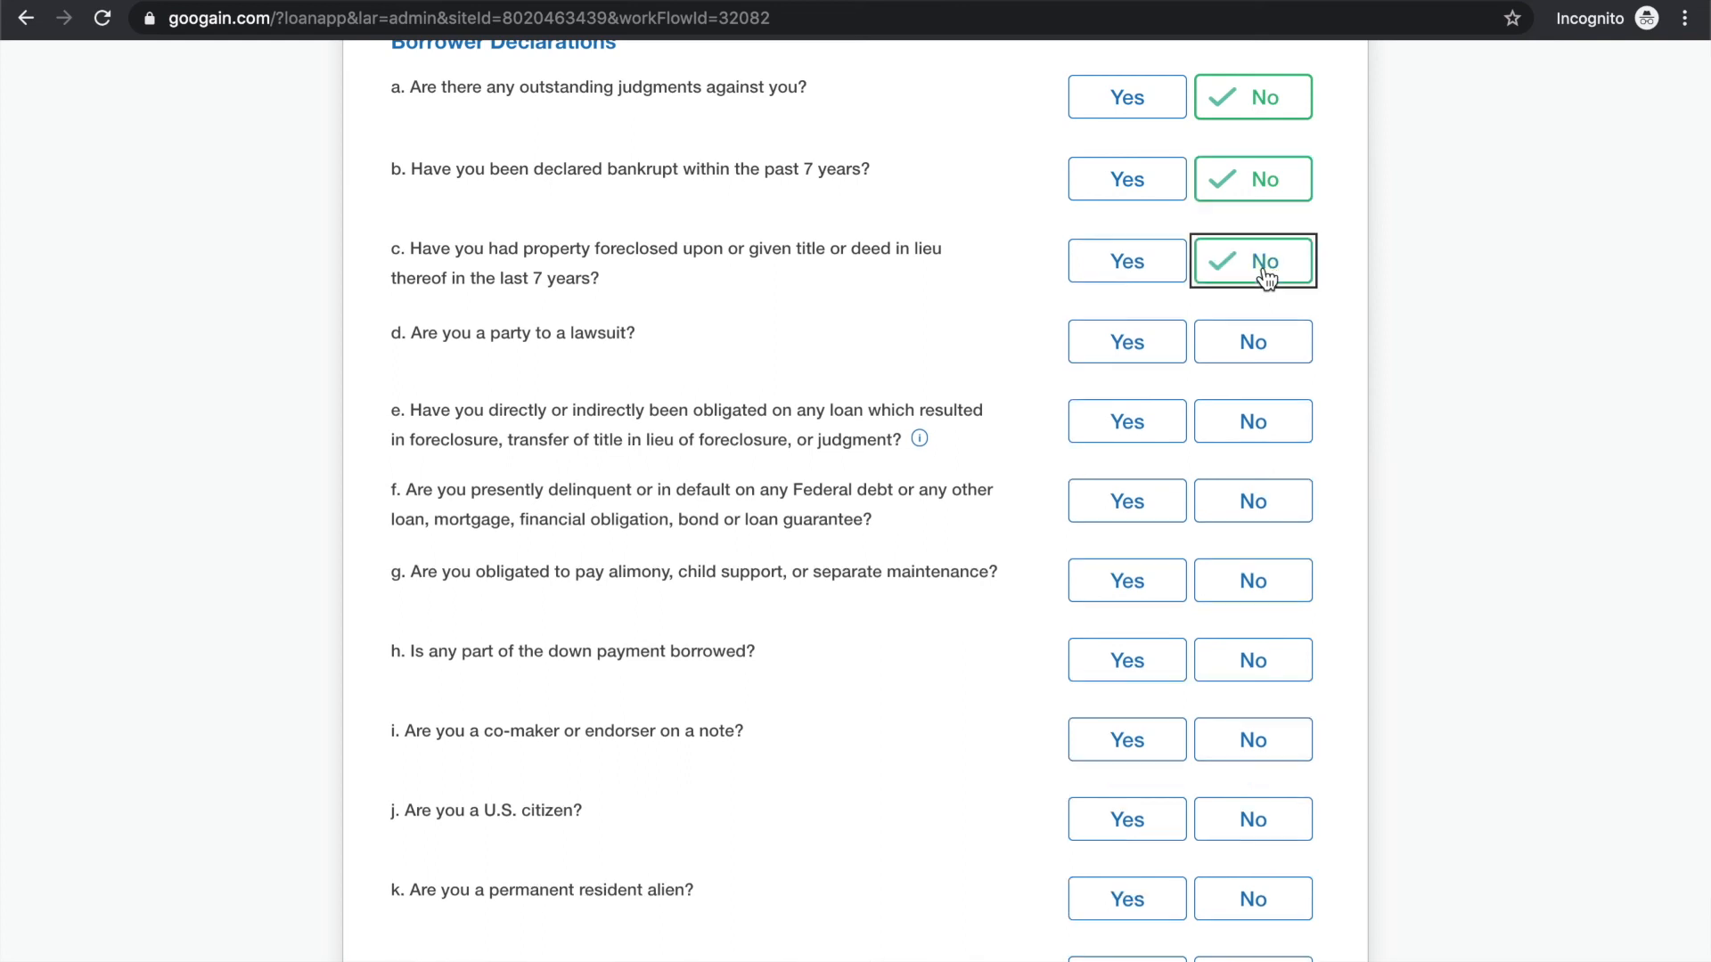
click(1262, 357)
Answer No to borrower declarations e through i, from foreclosure-related loan obligations through being a co-maker or endorser on a note
scroll(1328, 403, down, 3)
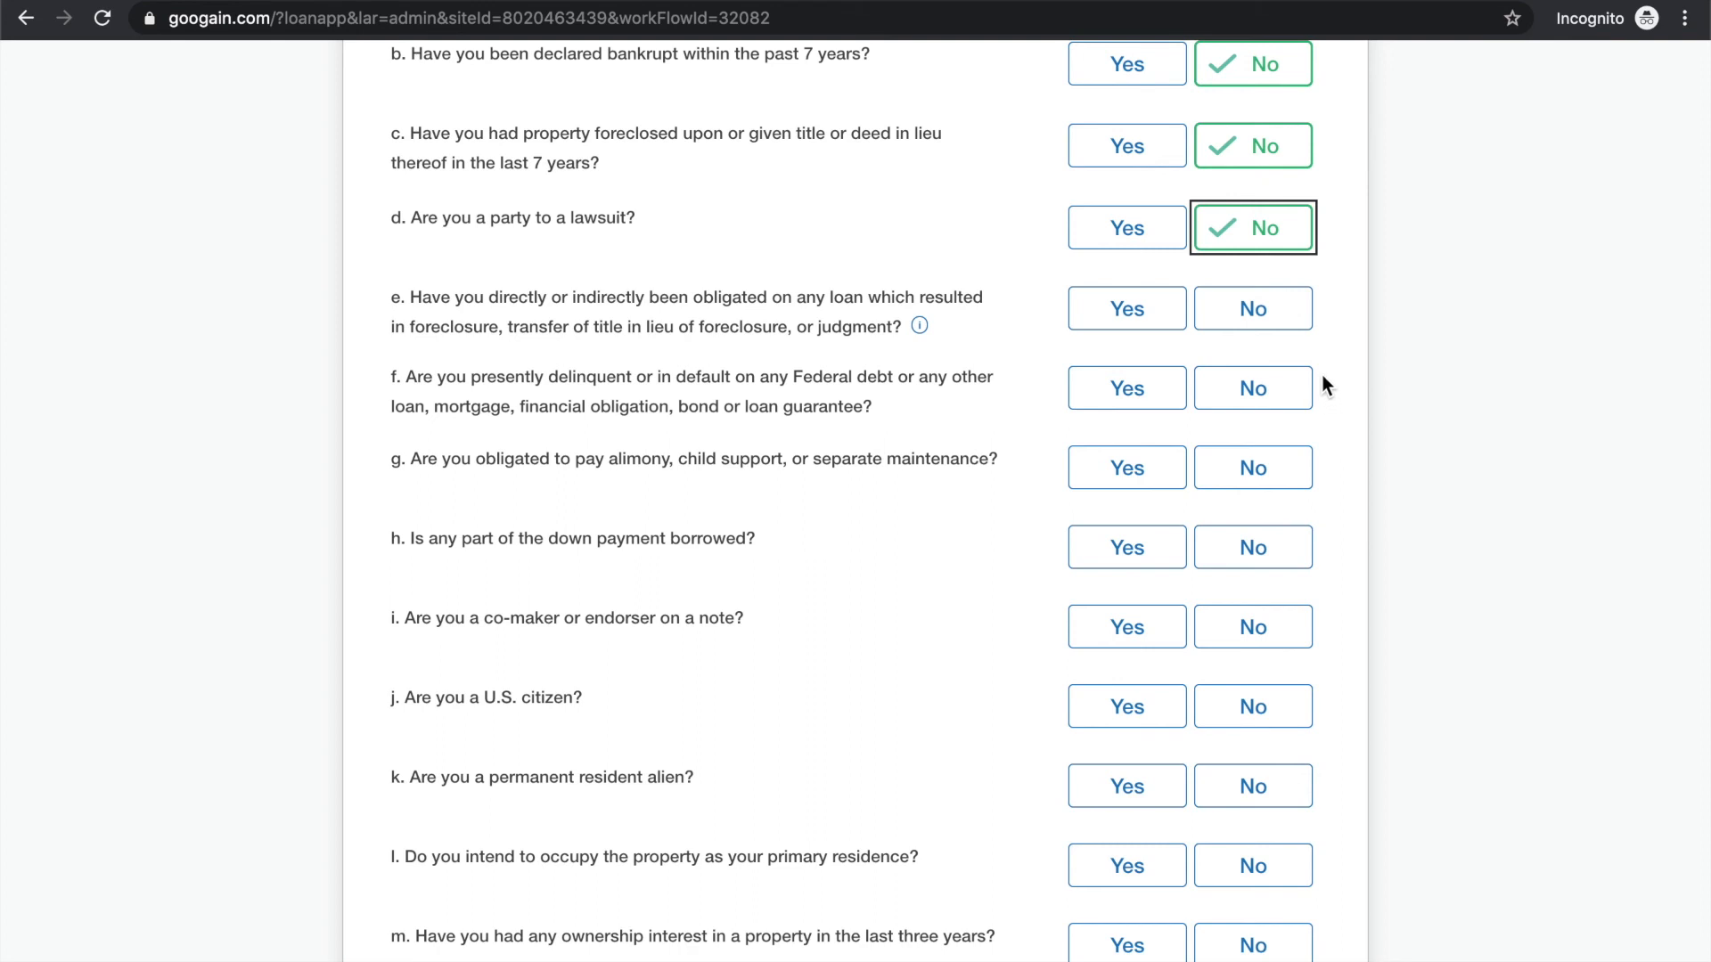
click(1283, 313)
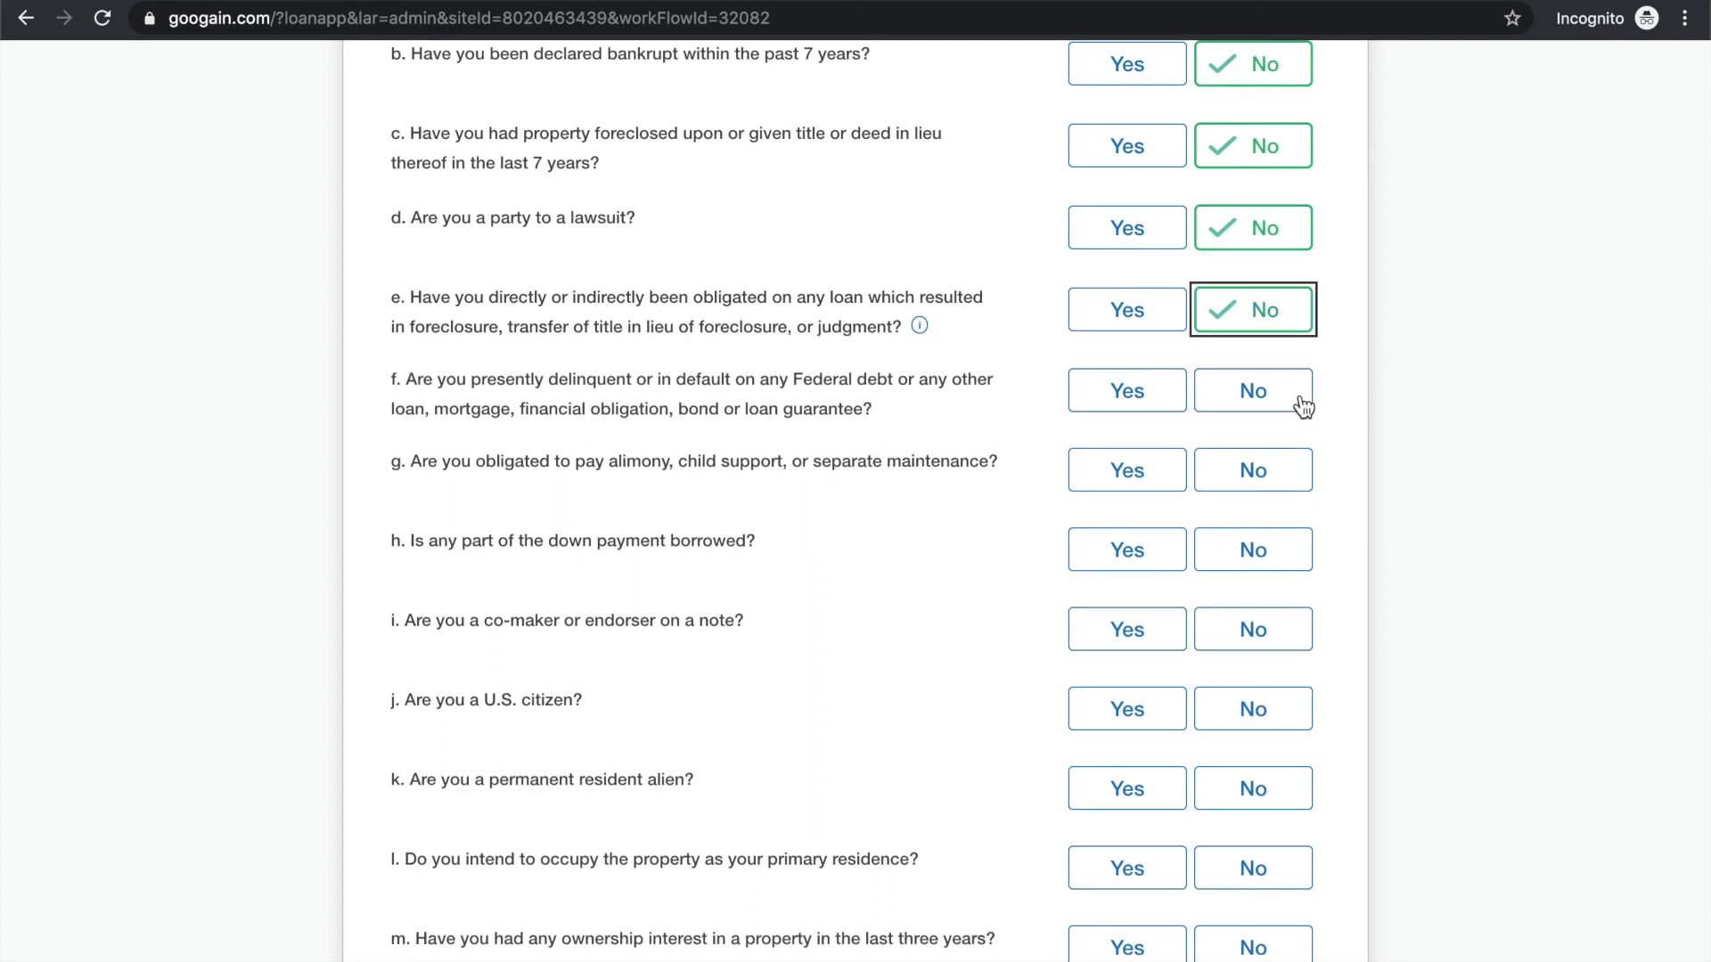
scroll(1295, 386, down, 2)
scroll(1301, 403, down, 1)
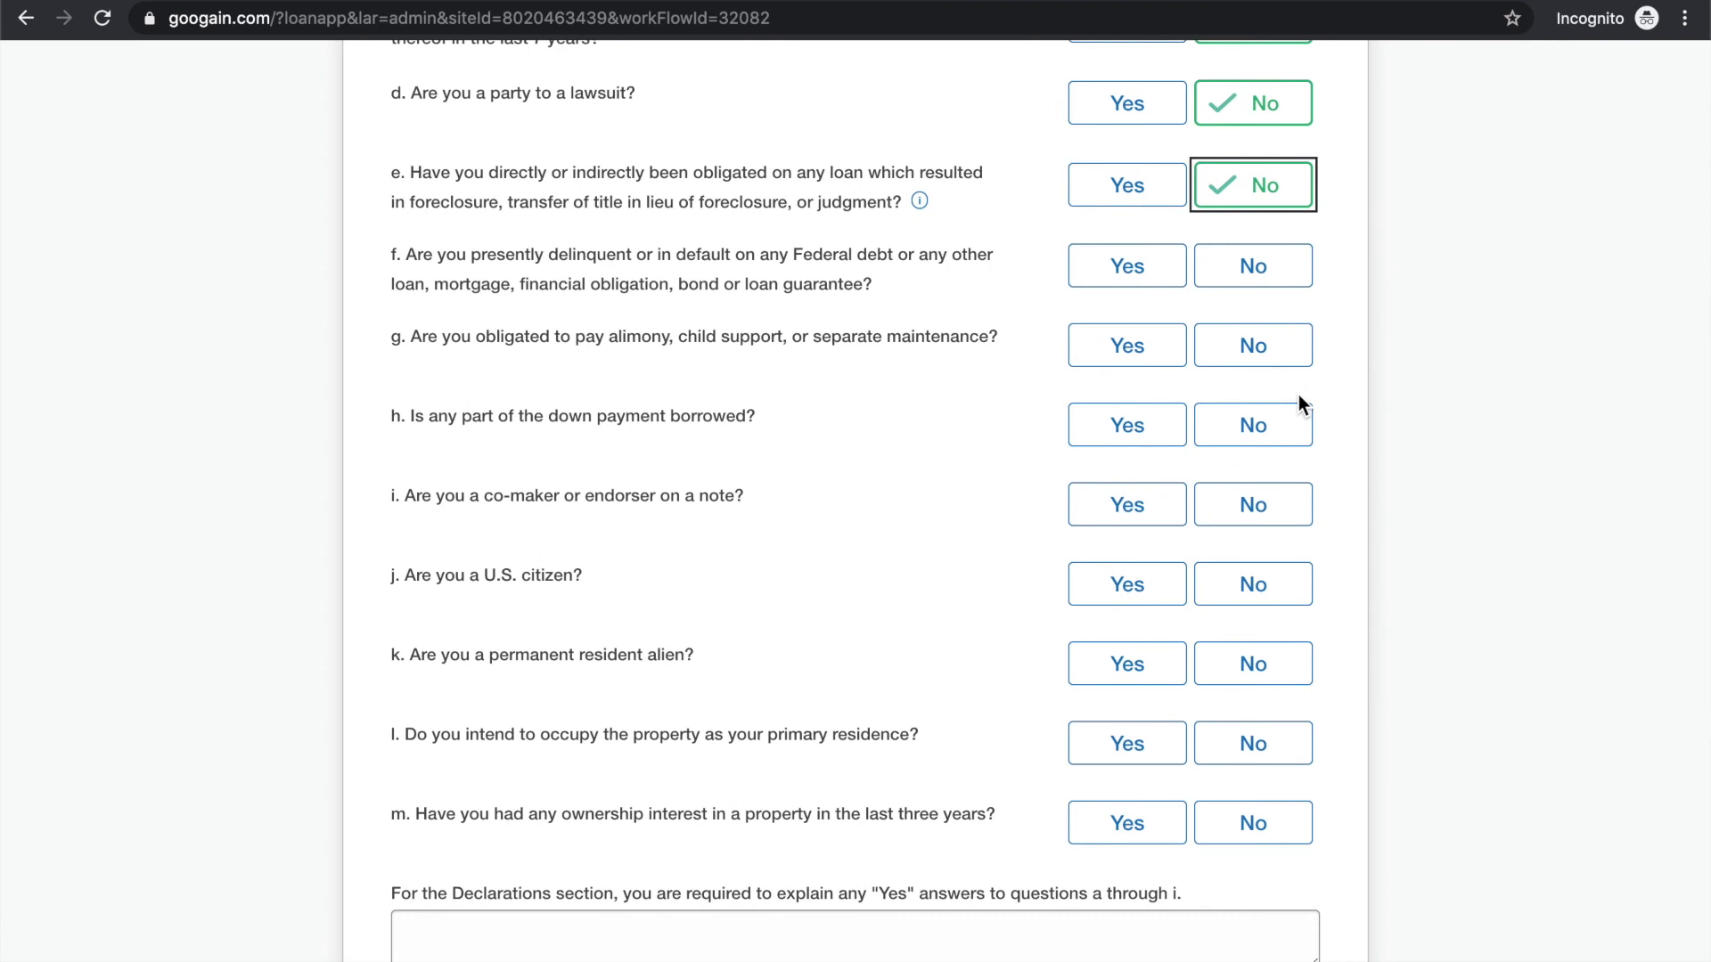
click(1284, 266)
scroll(1313, 371, down, 2)
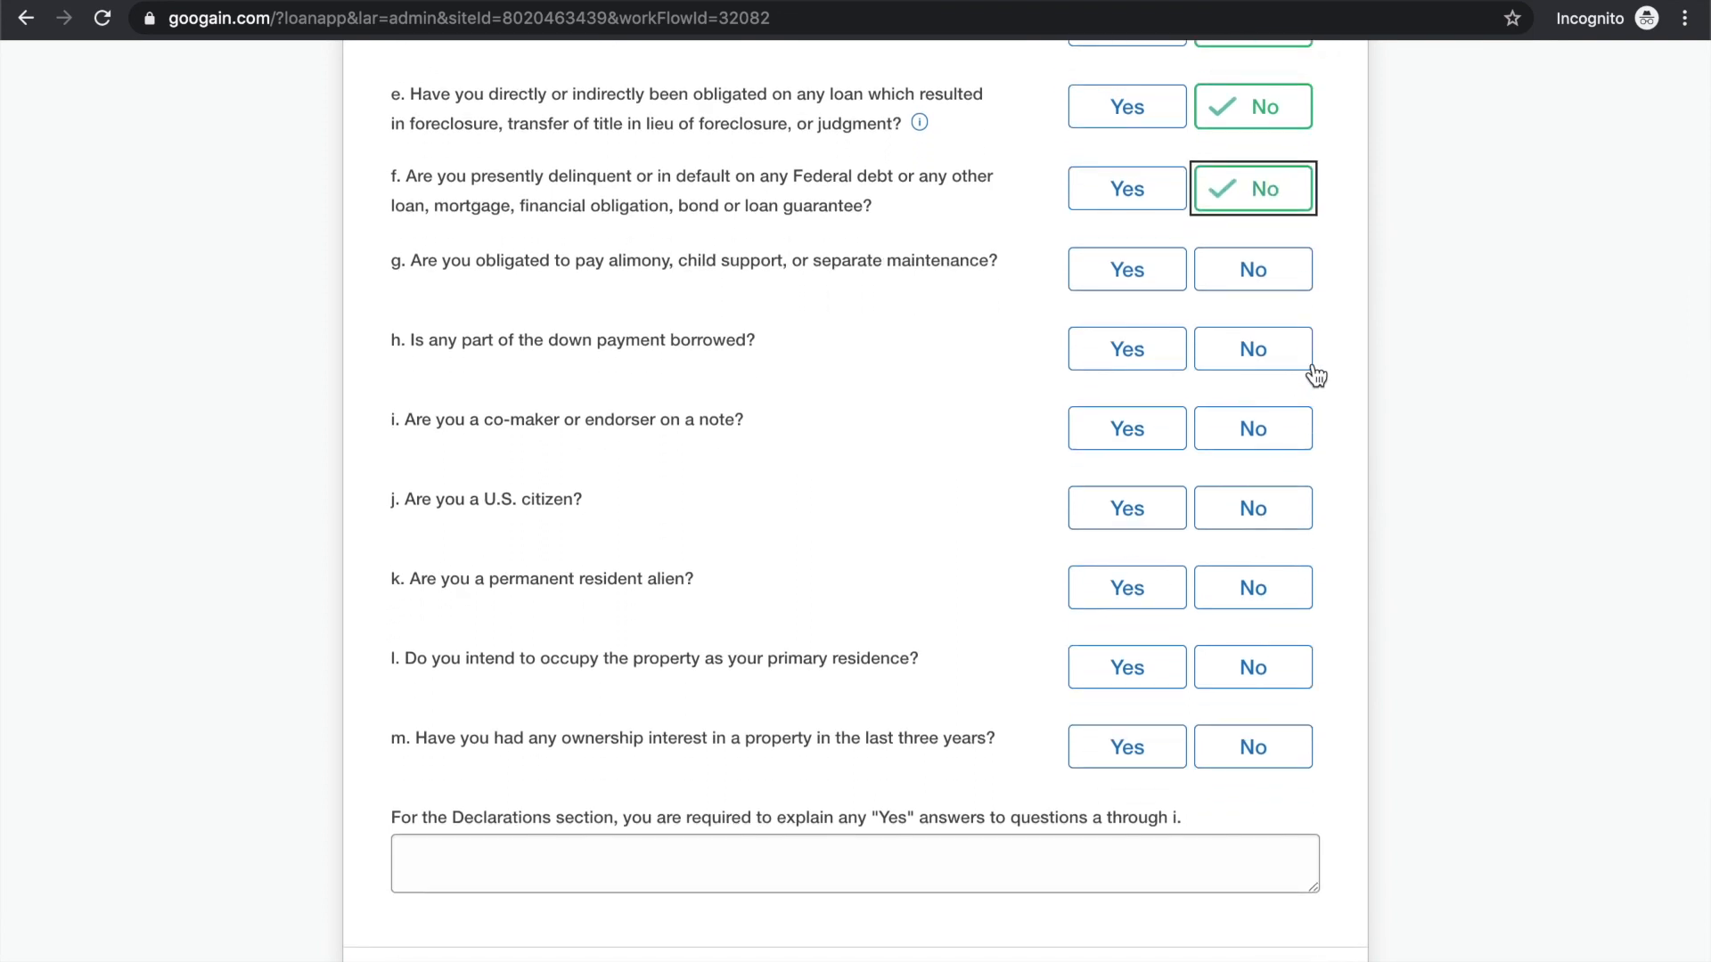
click(1285, 277)
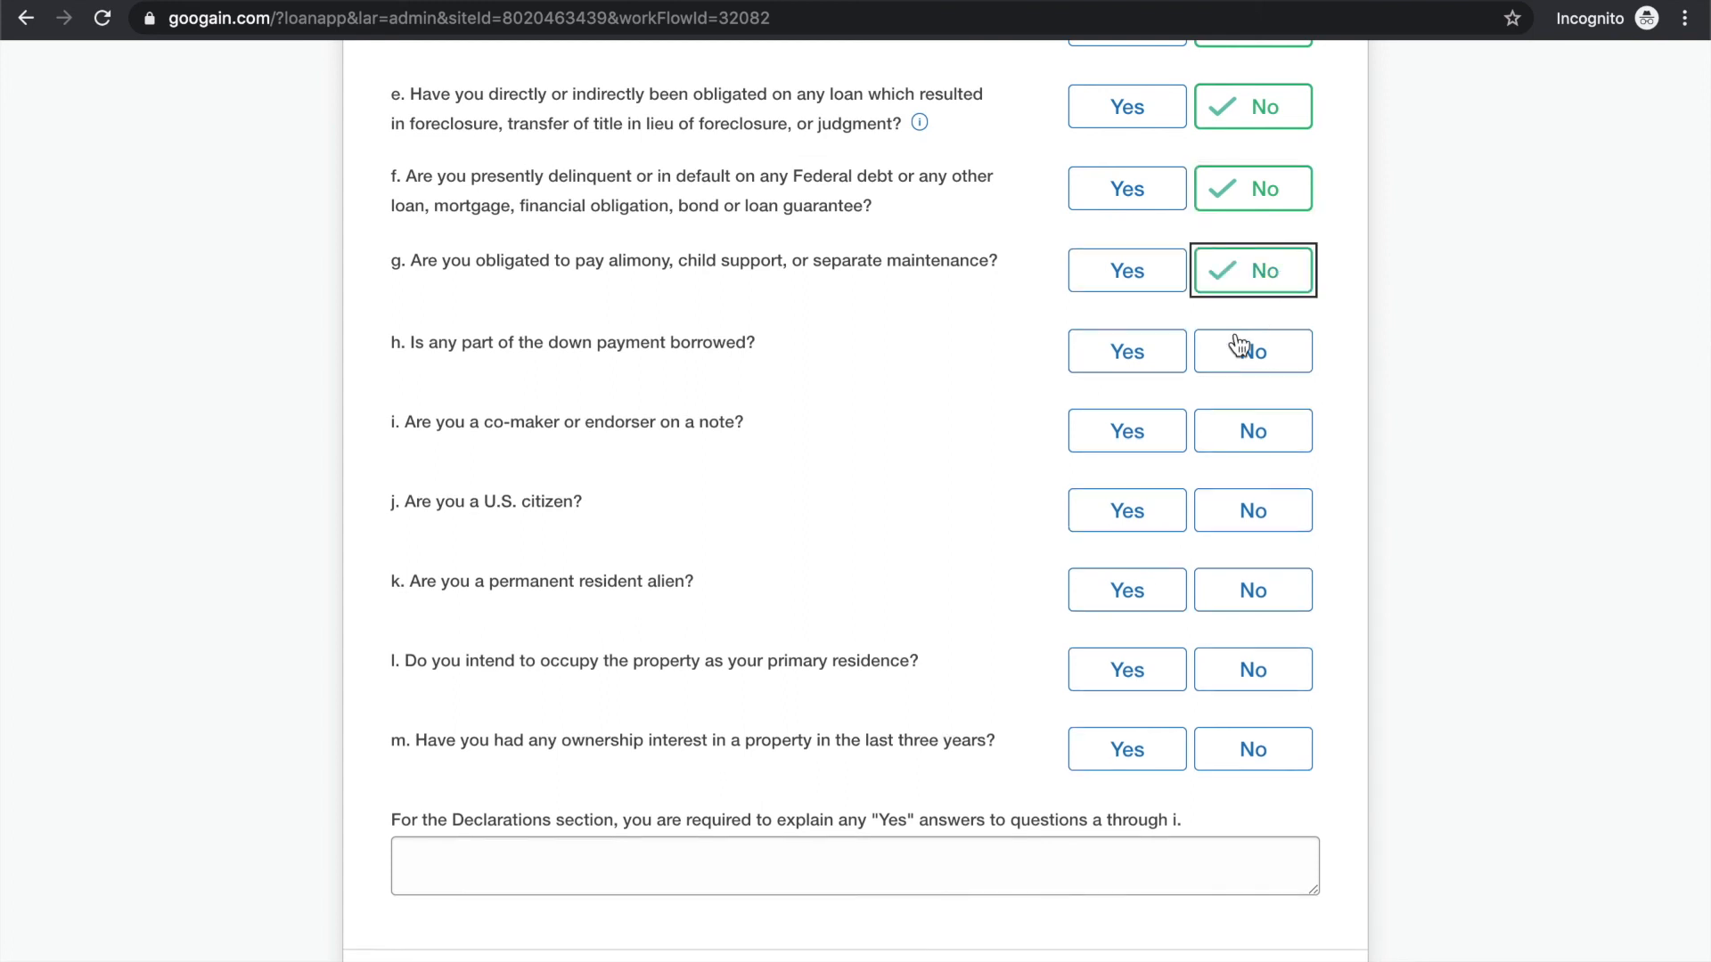
scroll(1240, 345, down, 1)
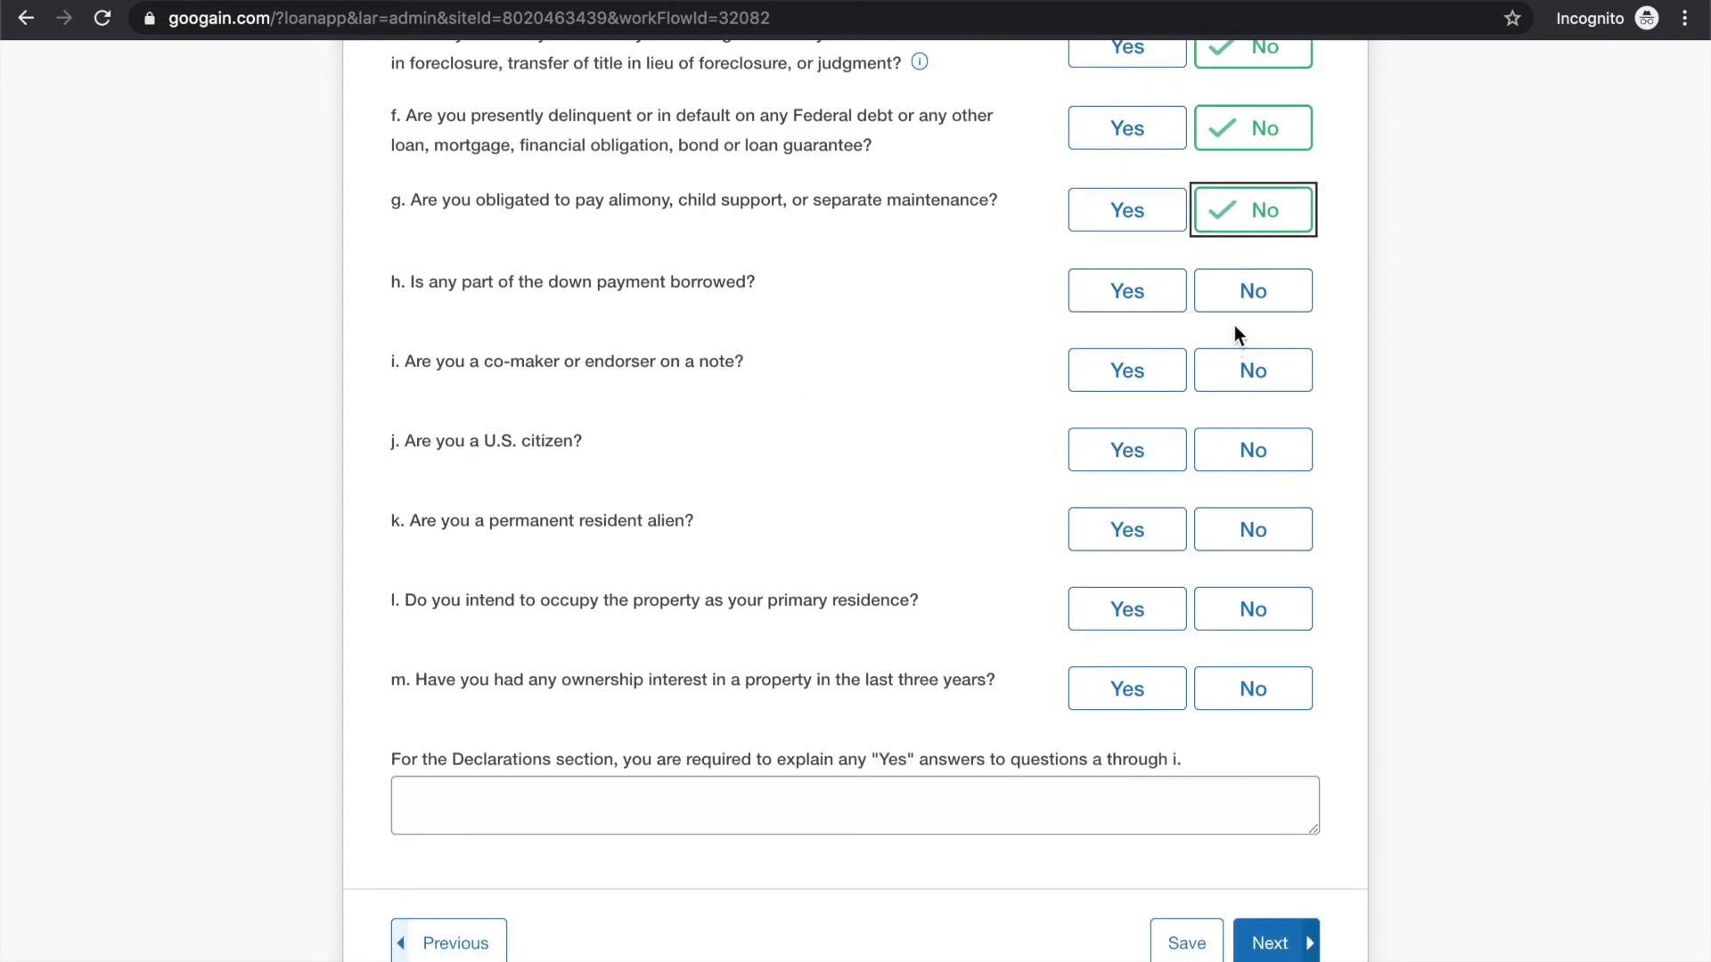
click(1258, 306)
scroll(1242, 386, down, 1)
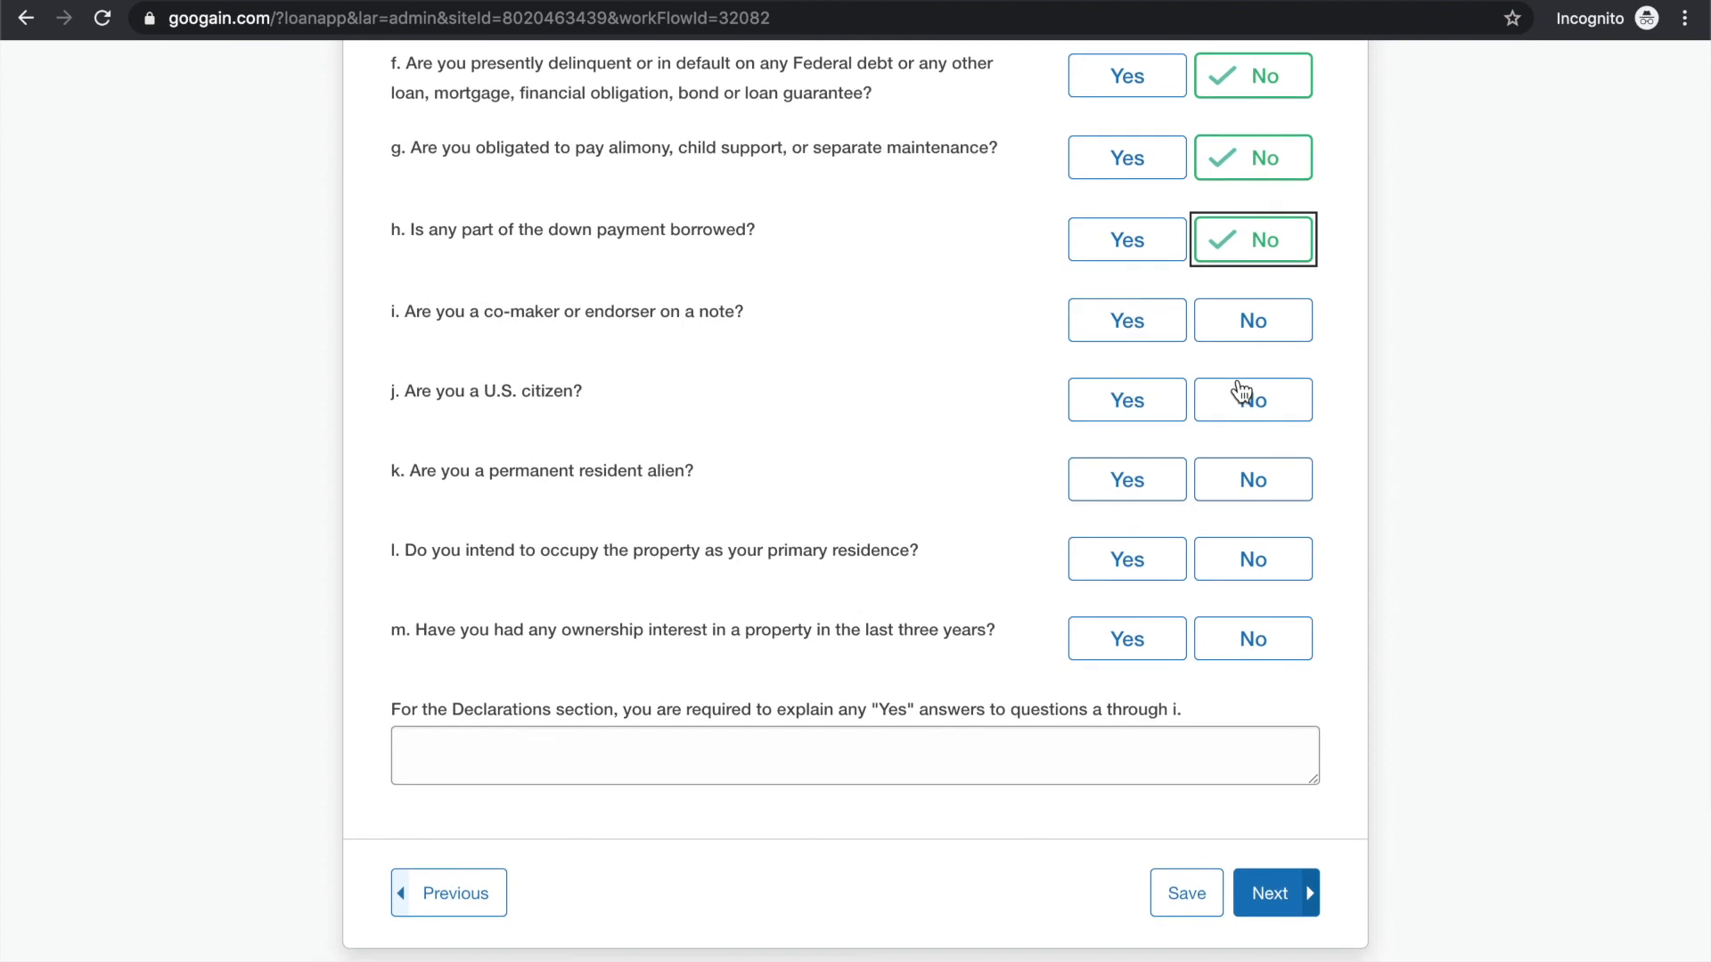
click(1275, 325)
Declare the borrower a U.S. citizen and answer Yes to occupying the property as the primary residence
scroll(1299, 401, down, 2)
click(1132, 294)
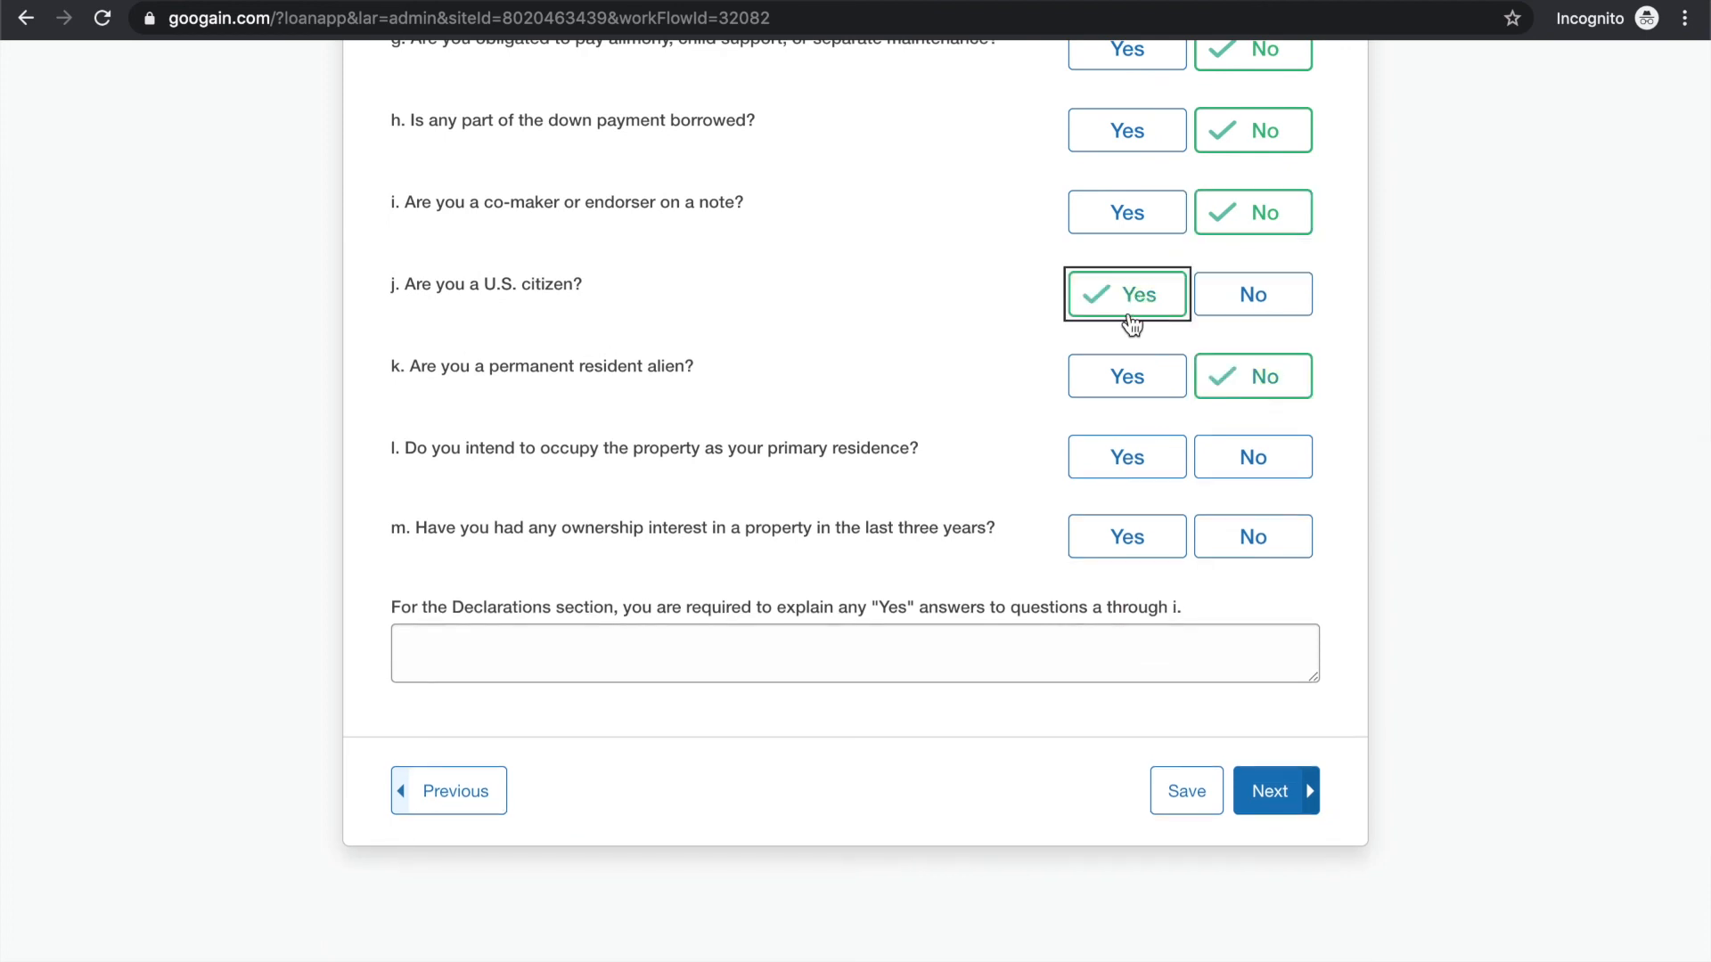
scroll(1095, 393, down, 1)
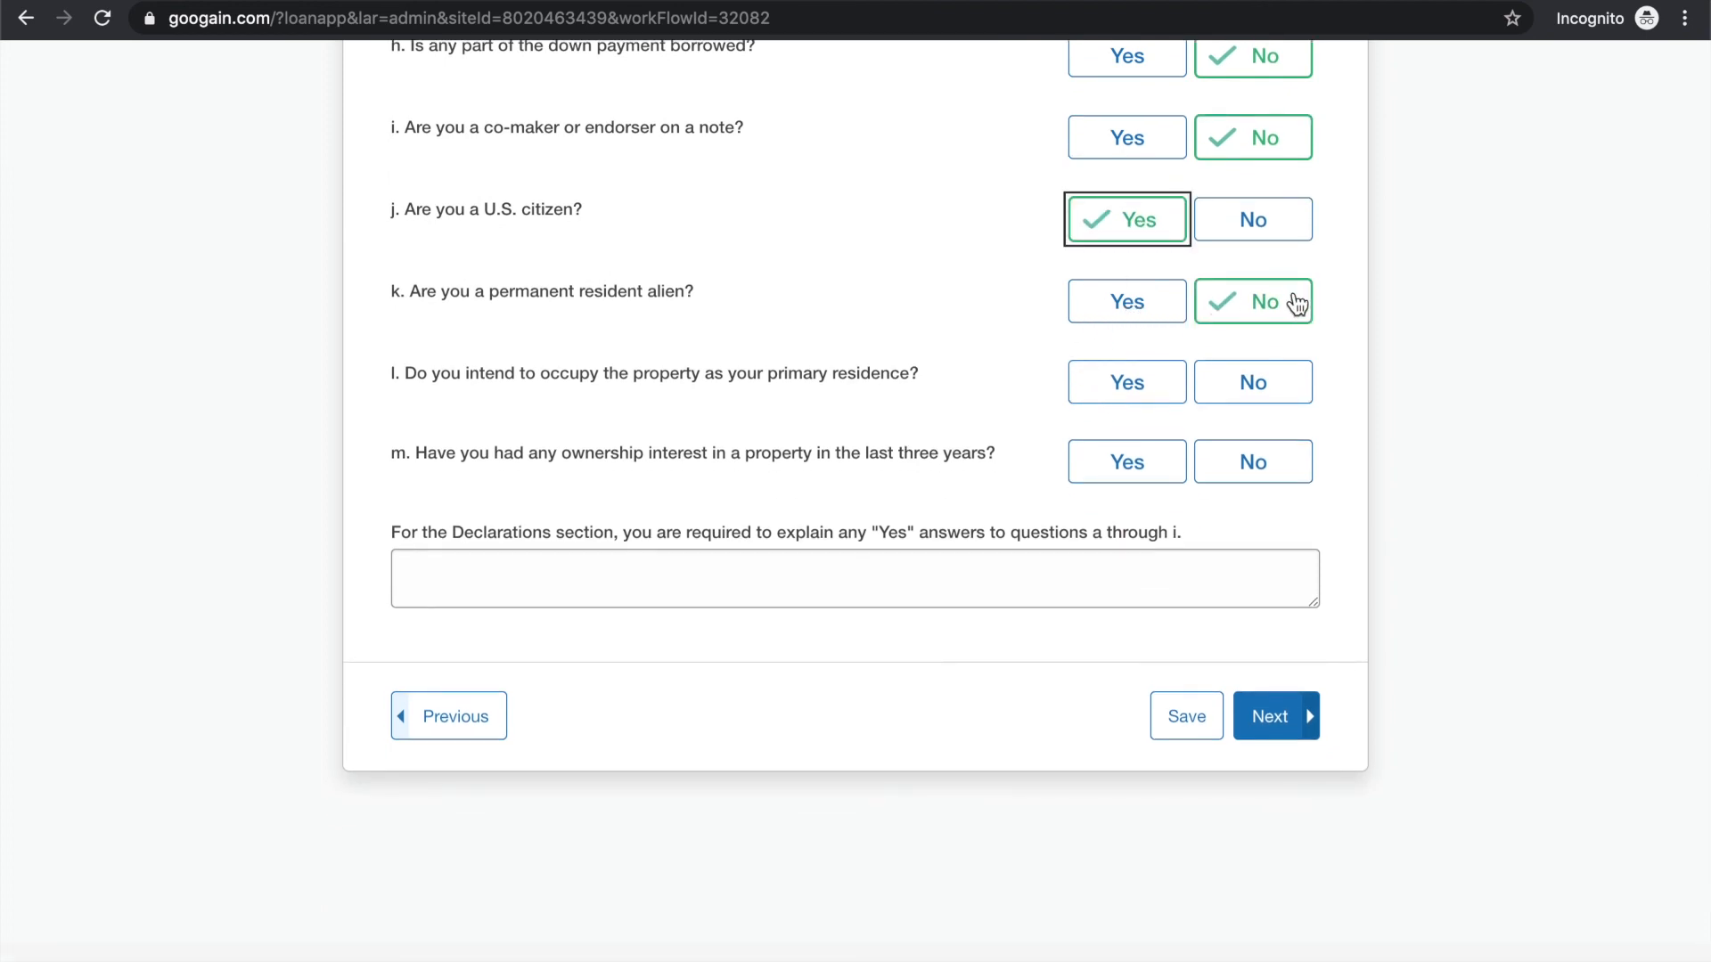
scroll(1297, 304, down, 1)
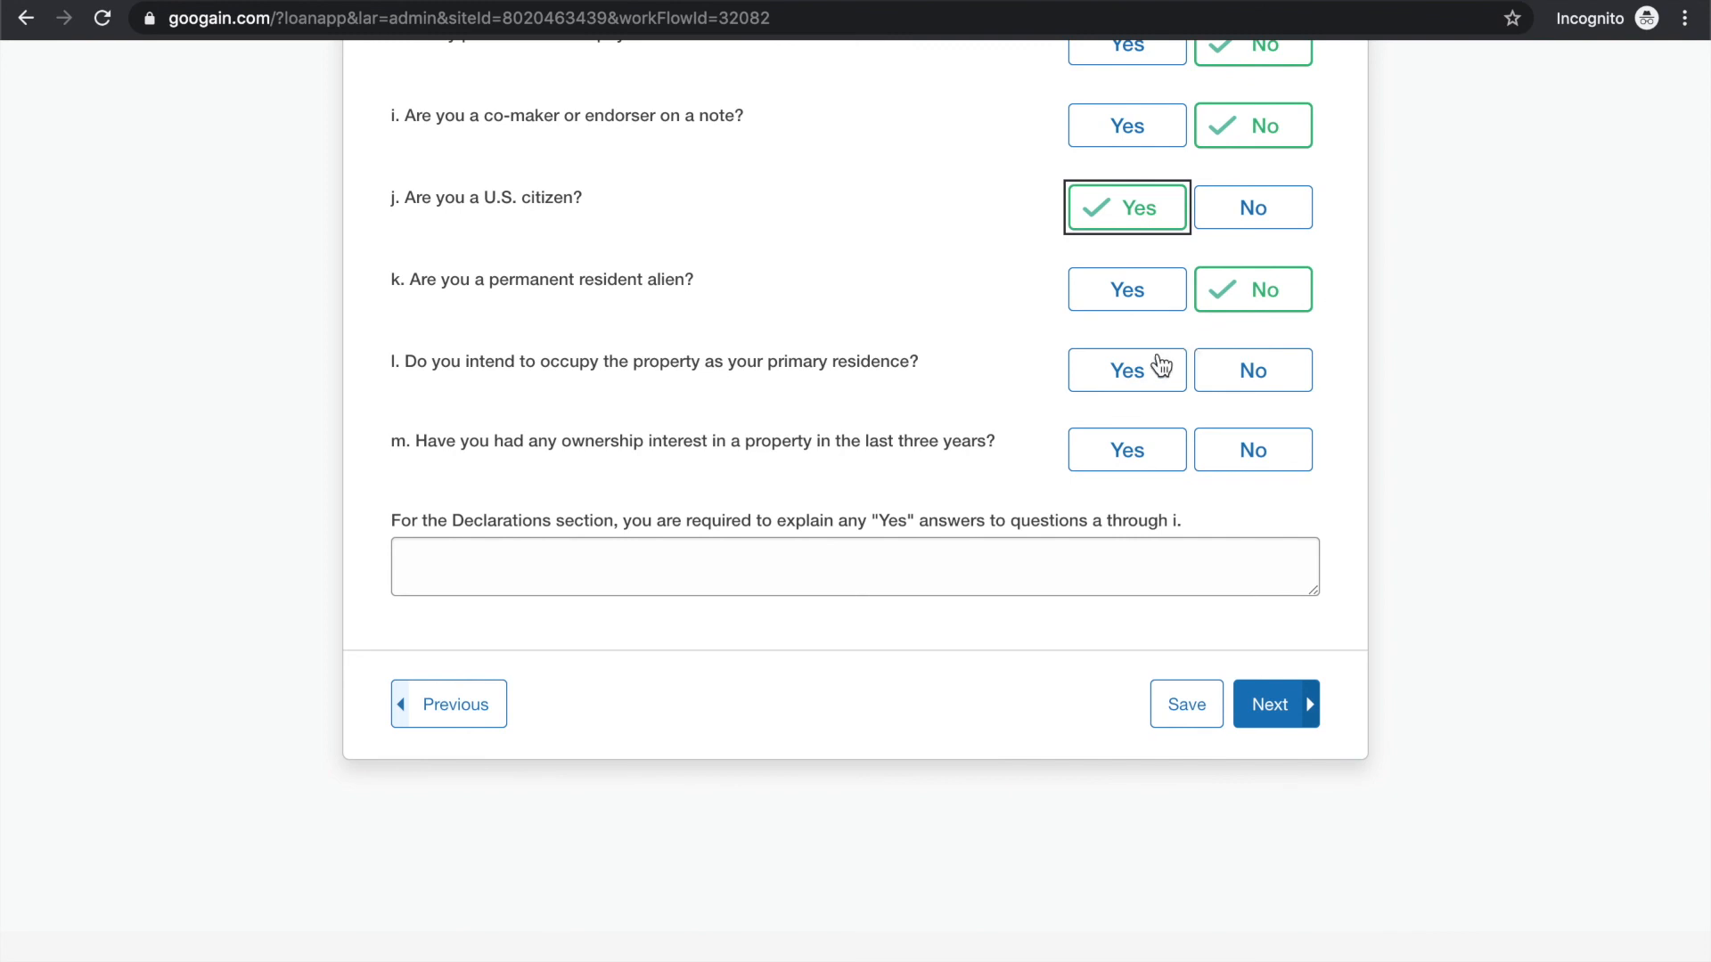
click(1146, 371)
Answer Yes to the borrower's property ownership in the last three years, with property type Primary Home and title held Jointly with Spouse
scroll(958, 401, down, 2)
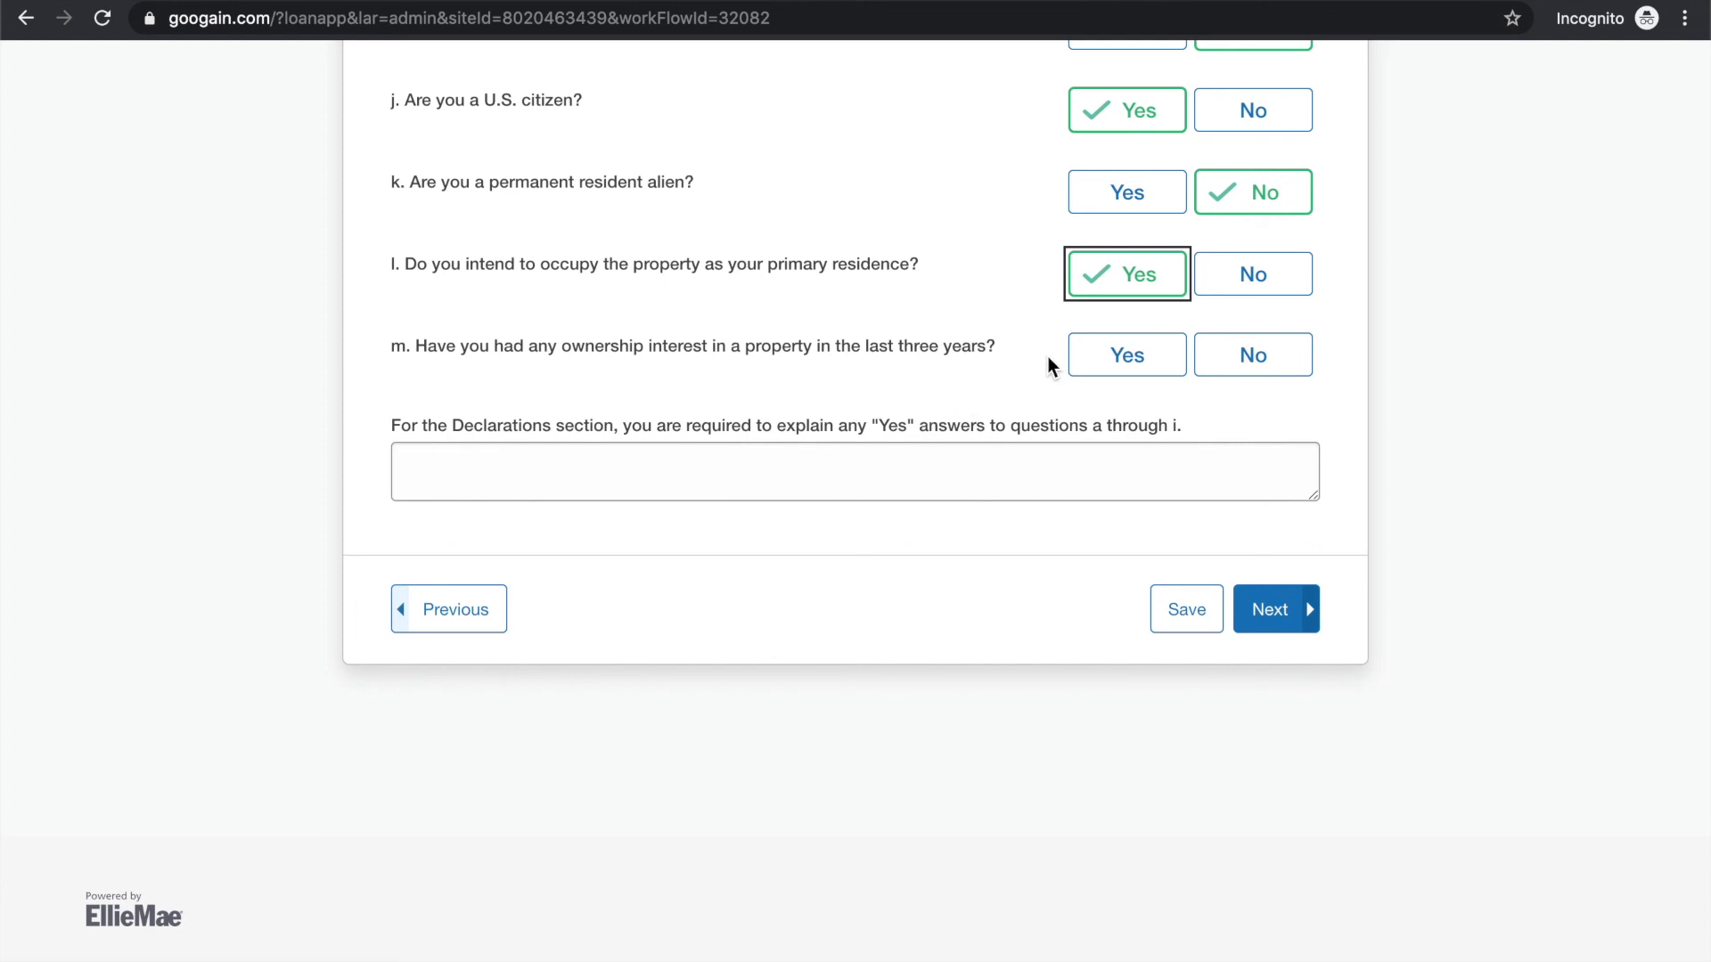
click(1118, 367)
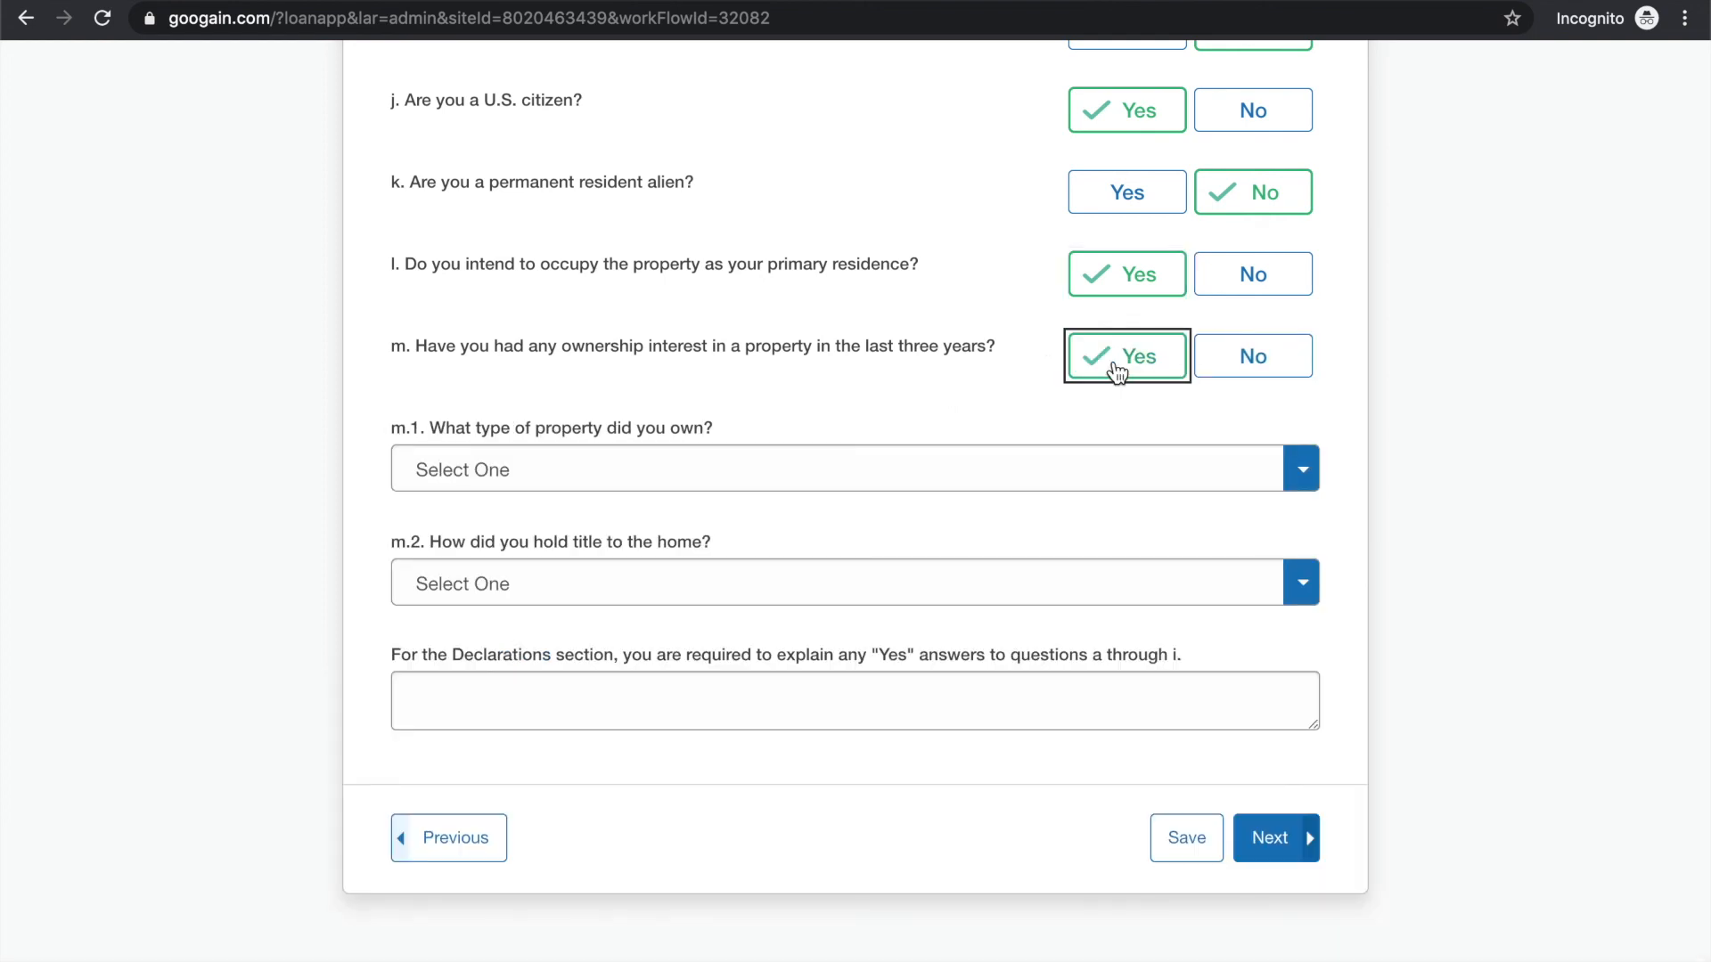
click(862, 469)
click(811, 532)
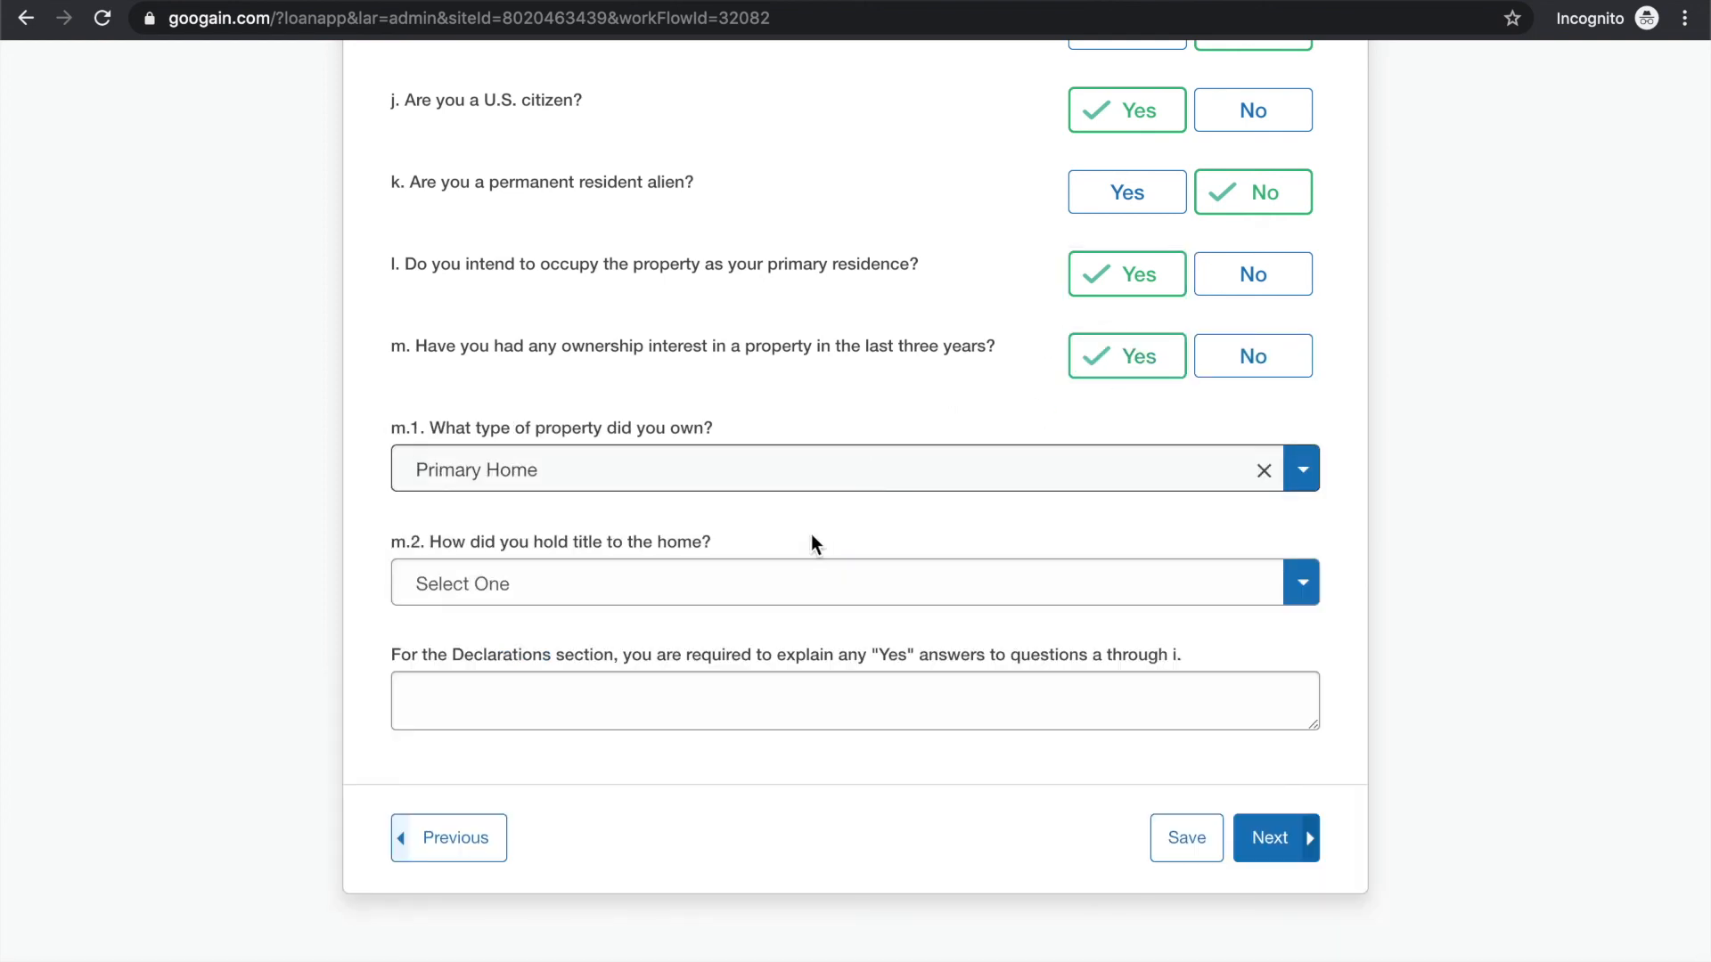
click(769, 583)
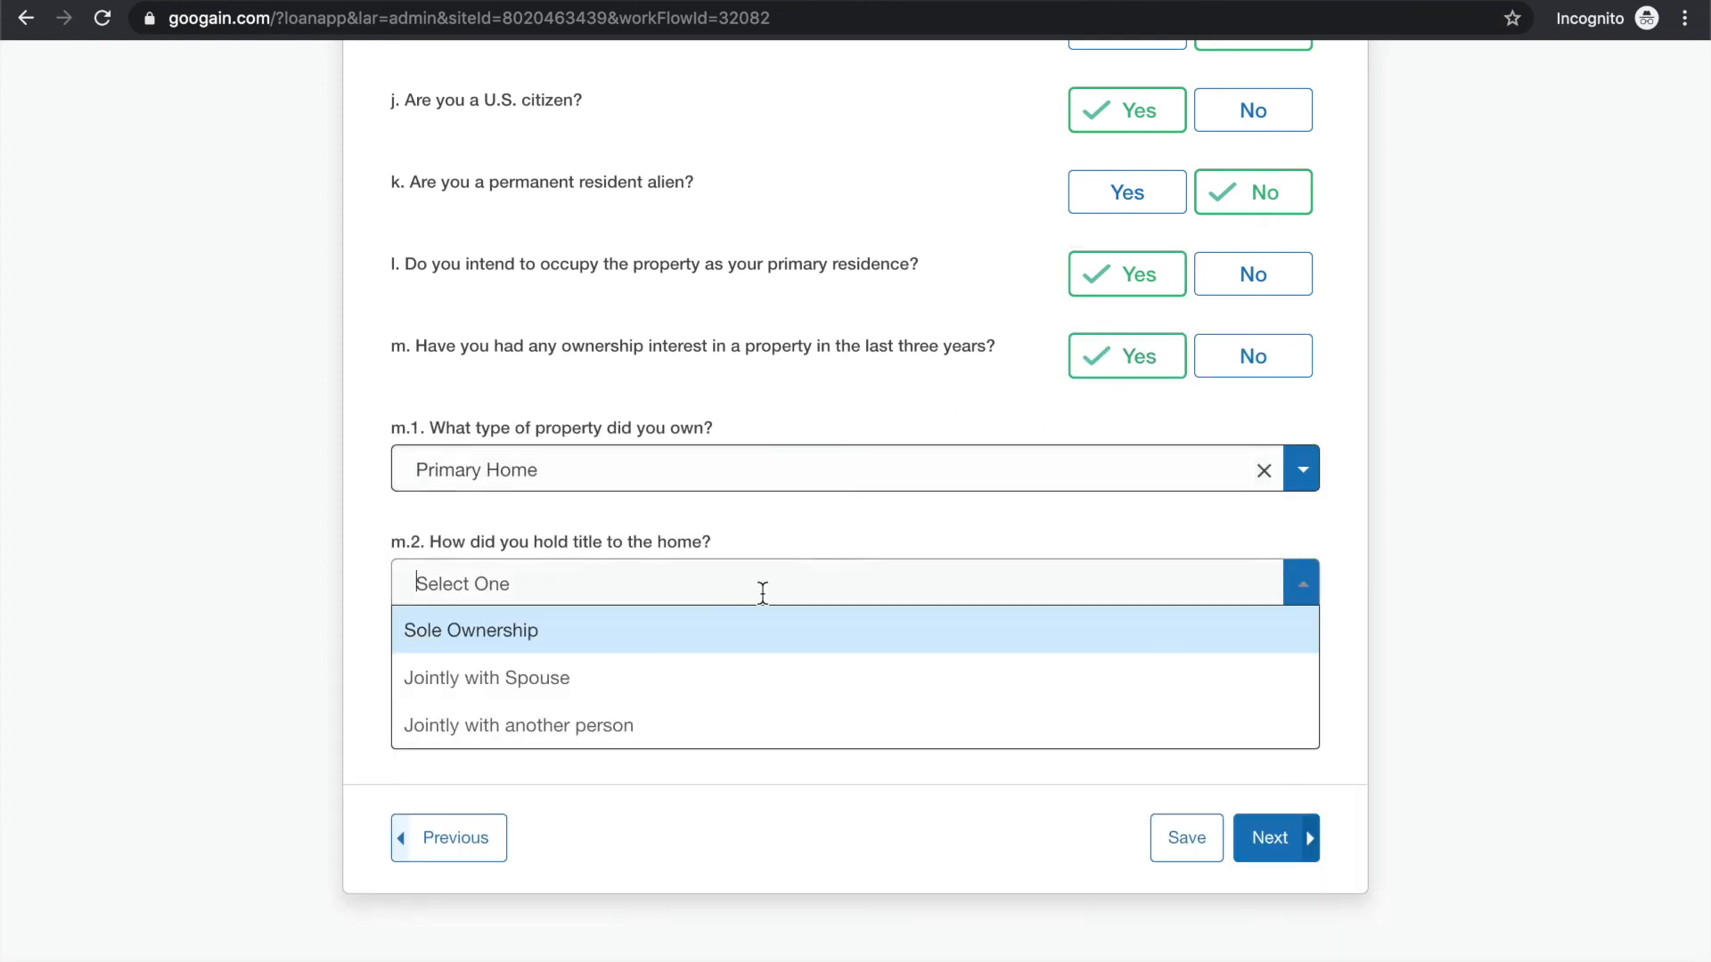
click(708, 686)
click(667, 712)
Review the completed borrower declaration answers and continue to the borrower demographic information
scroll(1228, 753, up, 4)
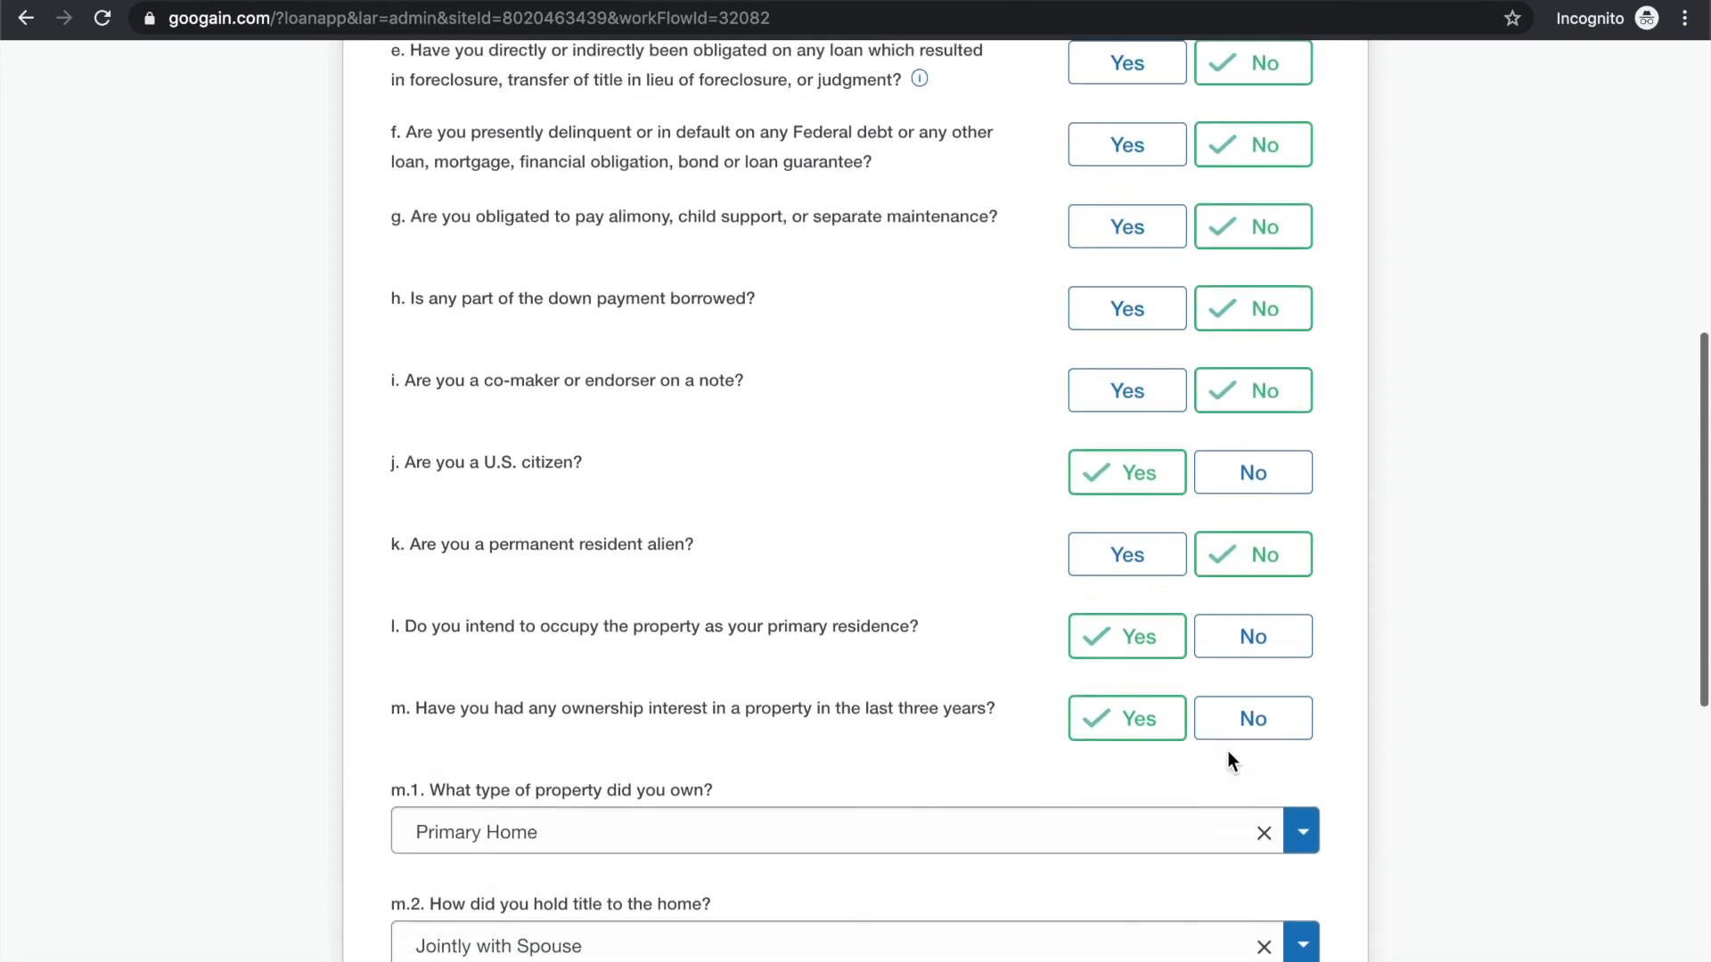
scroll(1228, 753, up, 3)
scroll(702, 579, up, 3)
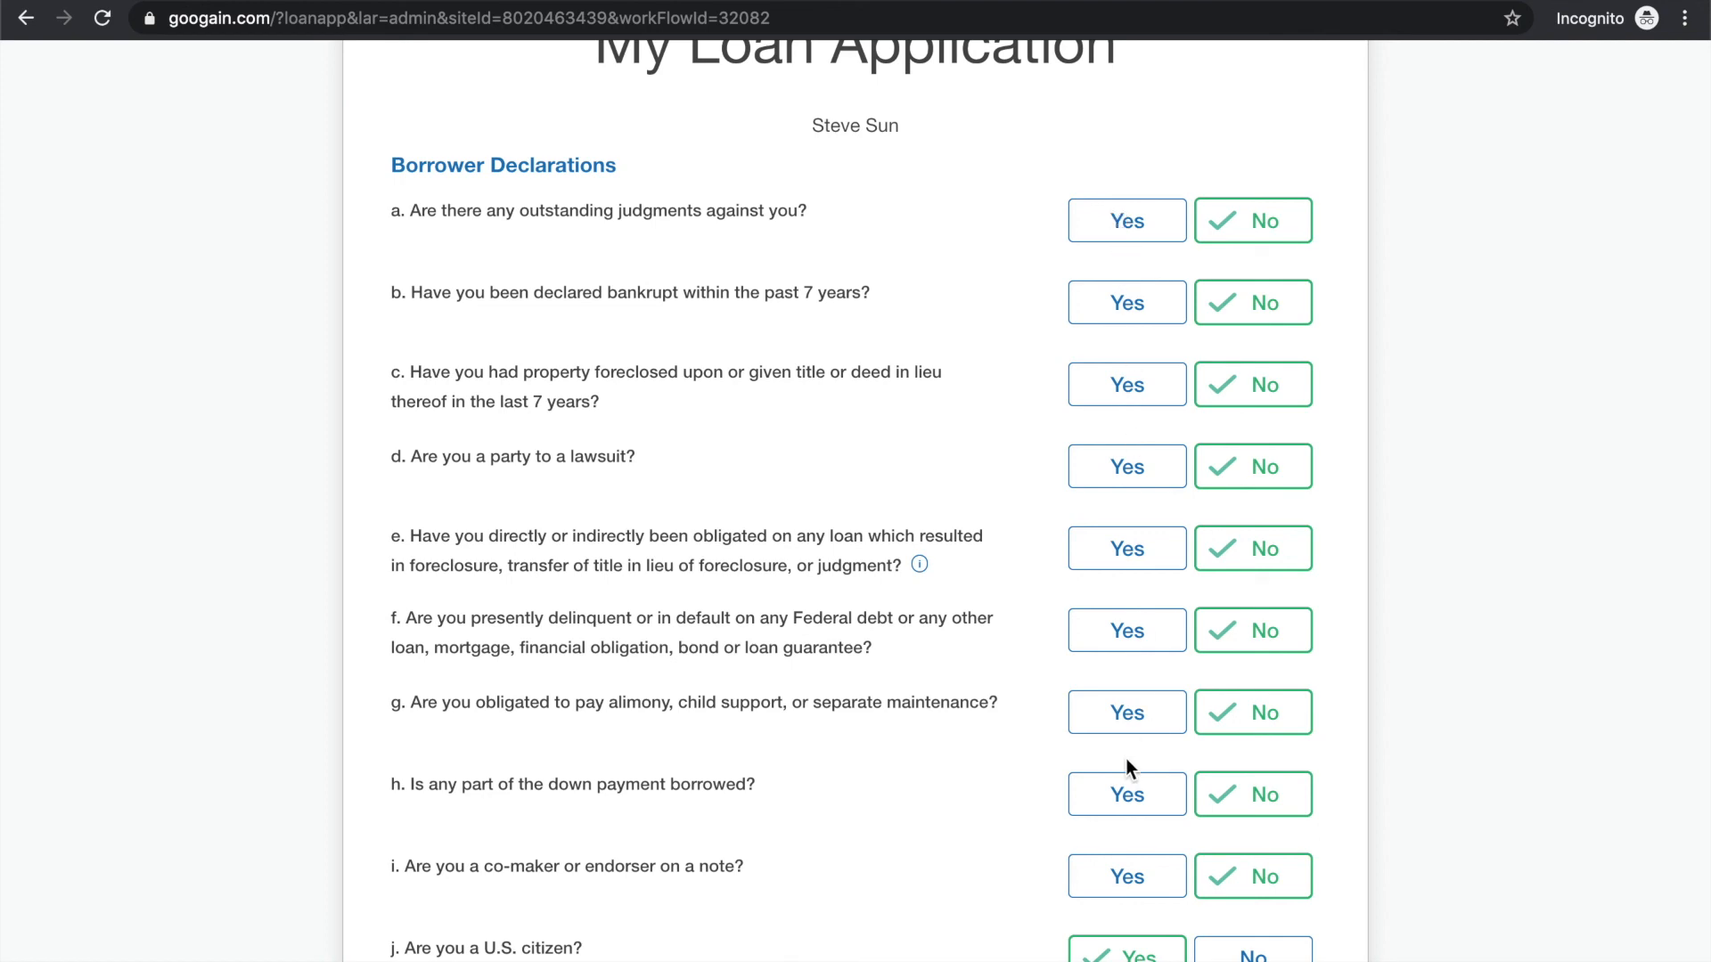
scroll(1128, 819, down, 10)
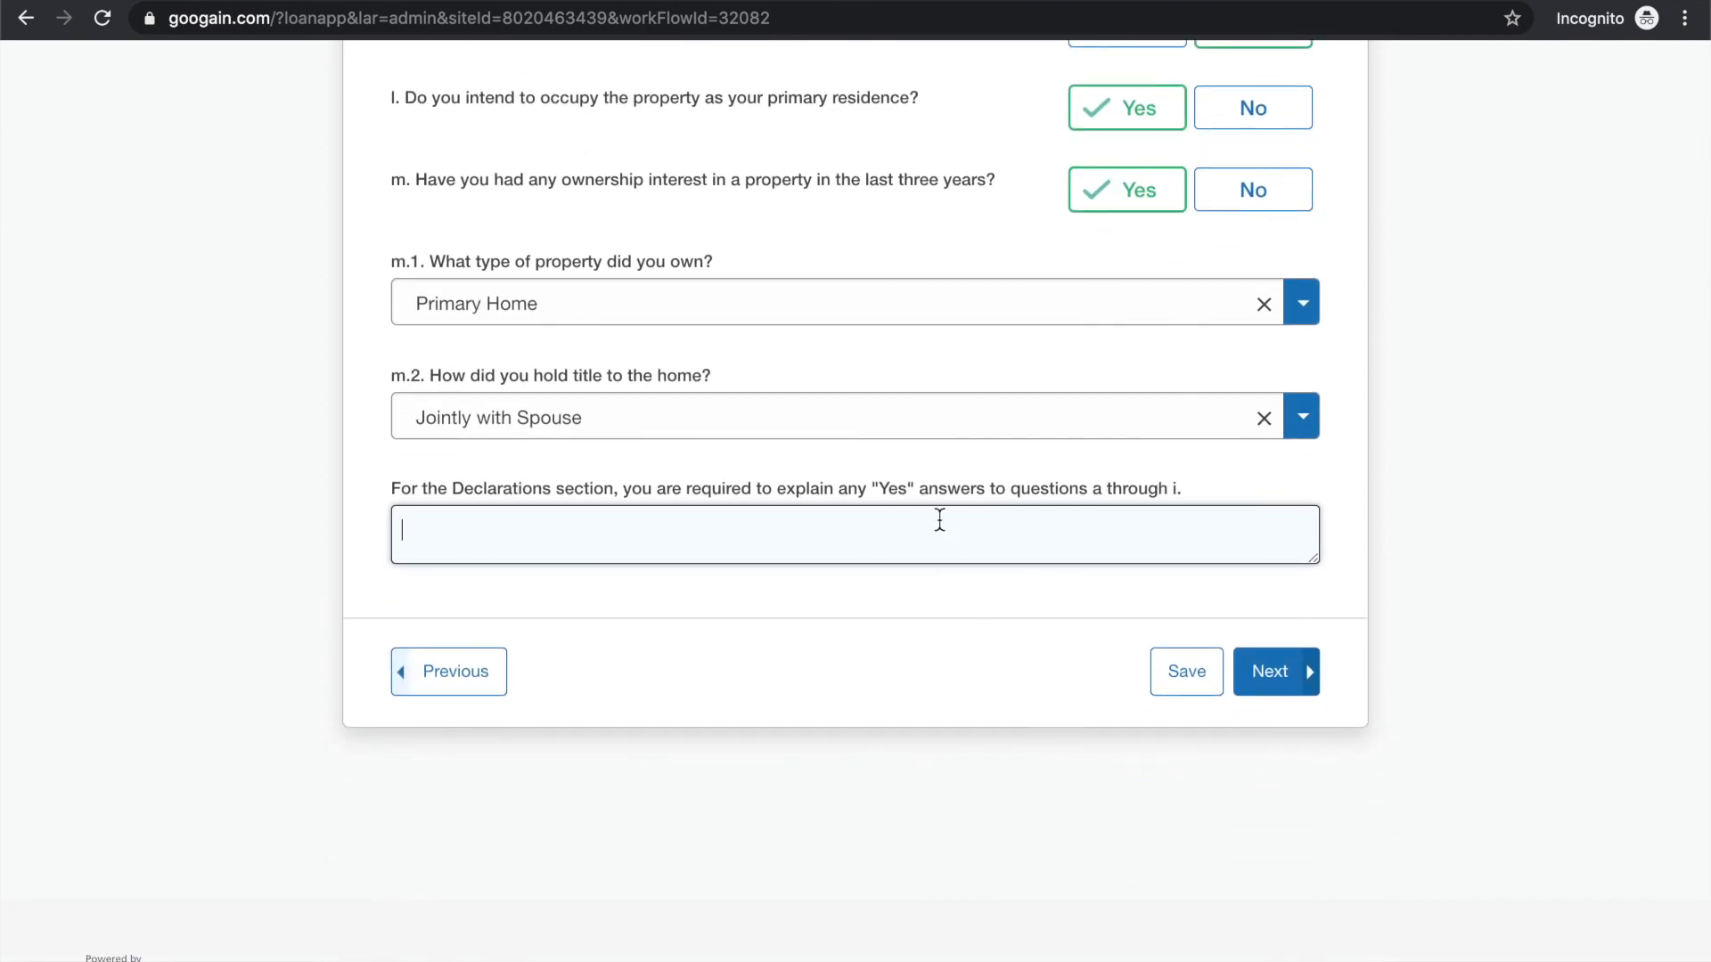
click(1279, 681)
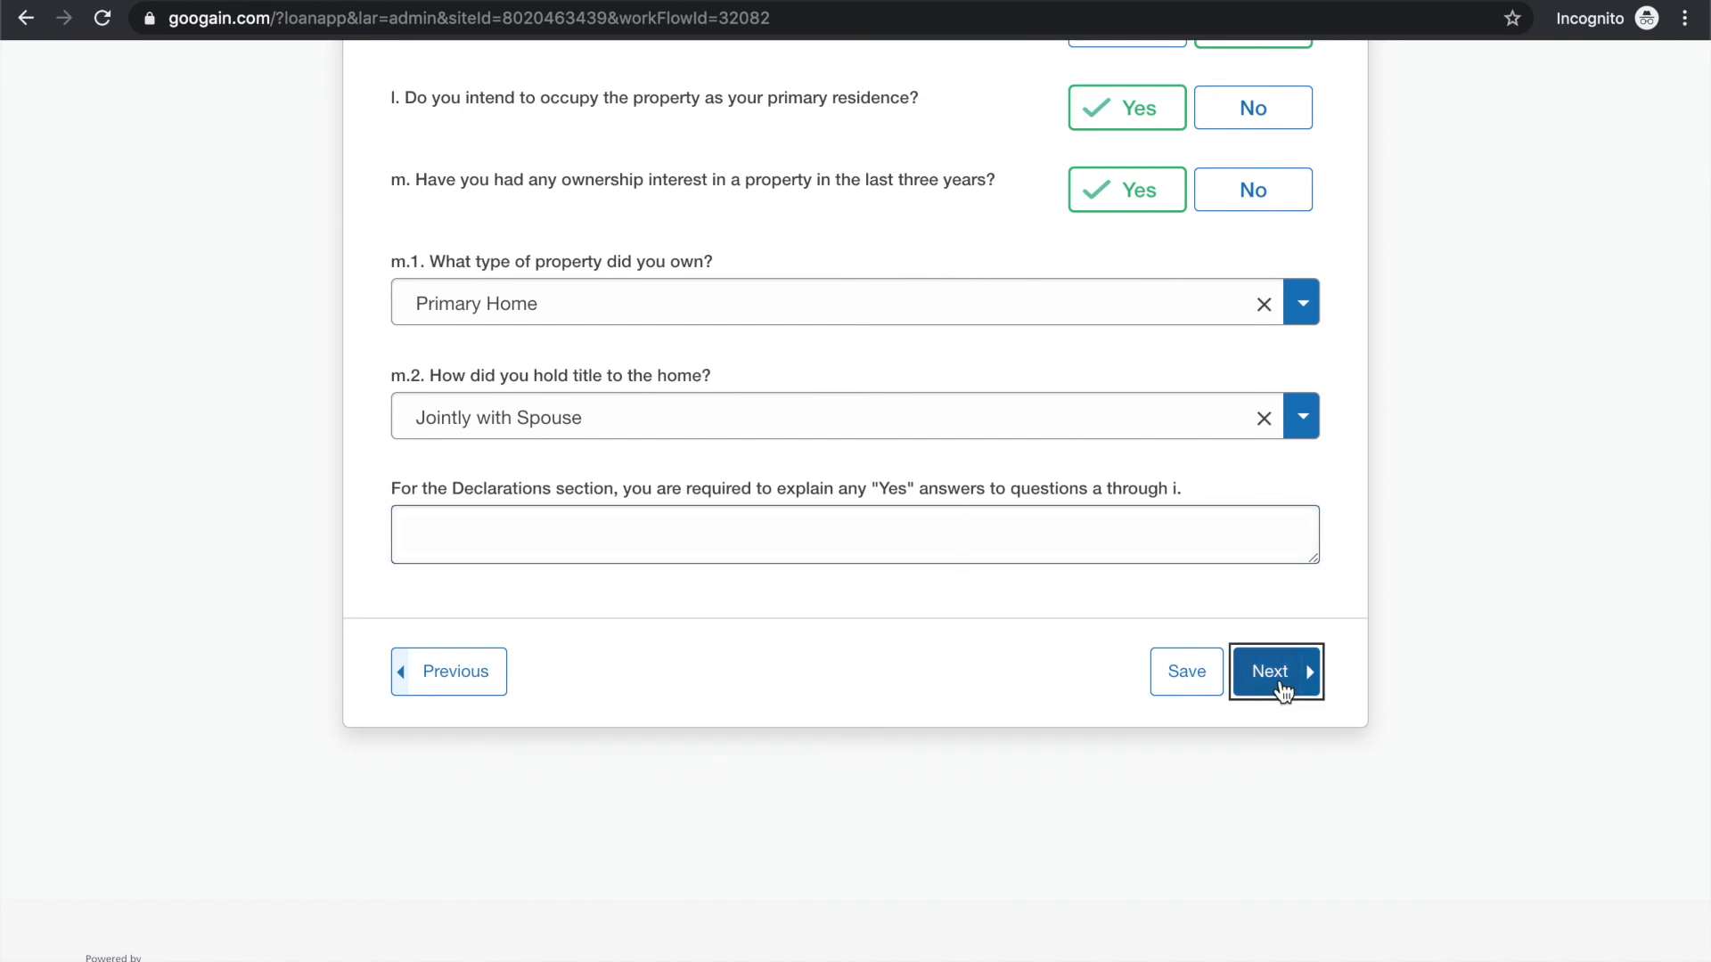
Read the statement explaining why the borrower's demographic information is collected
scroll(1092, 557, down, 6)
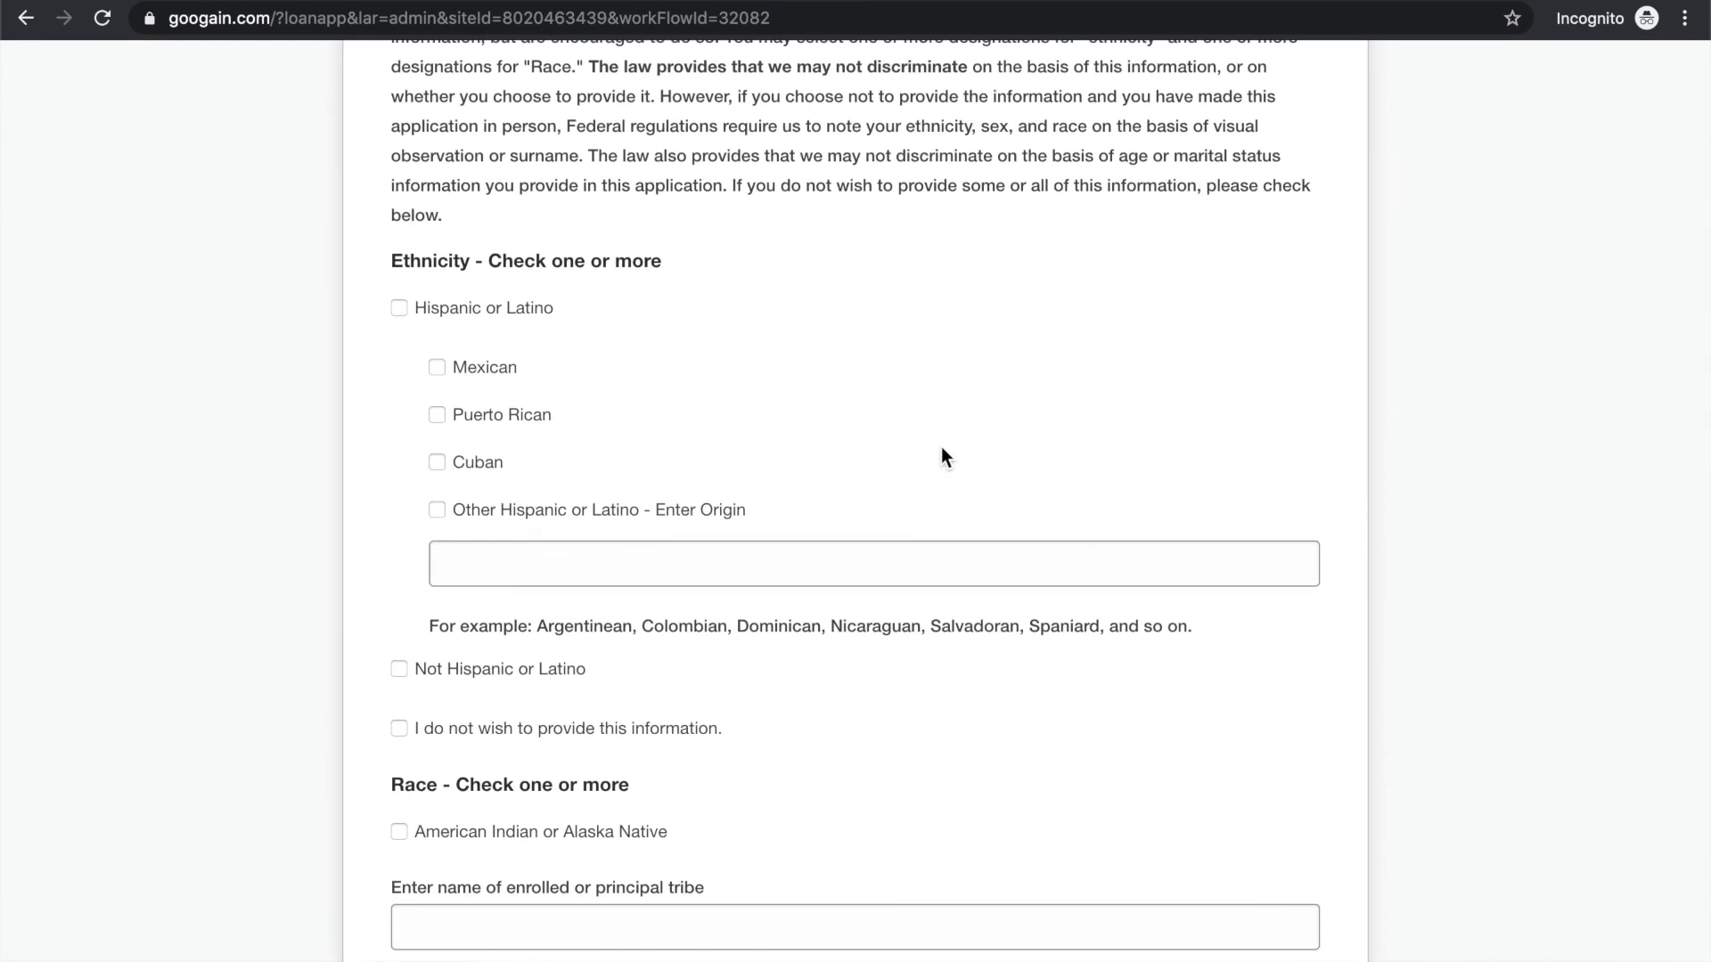
scroll(520, 515, up, 6)
scroll(521, 515, down, 1)
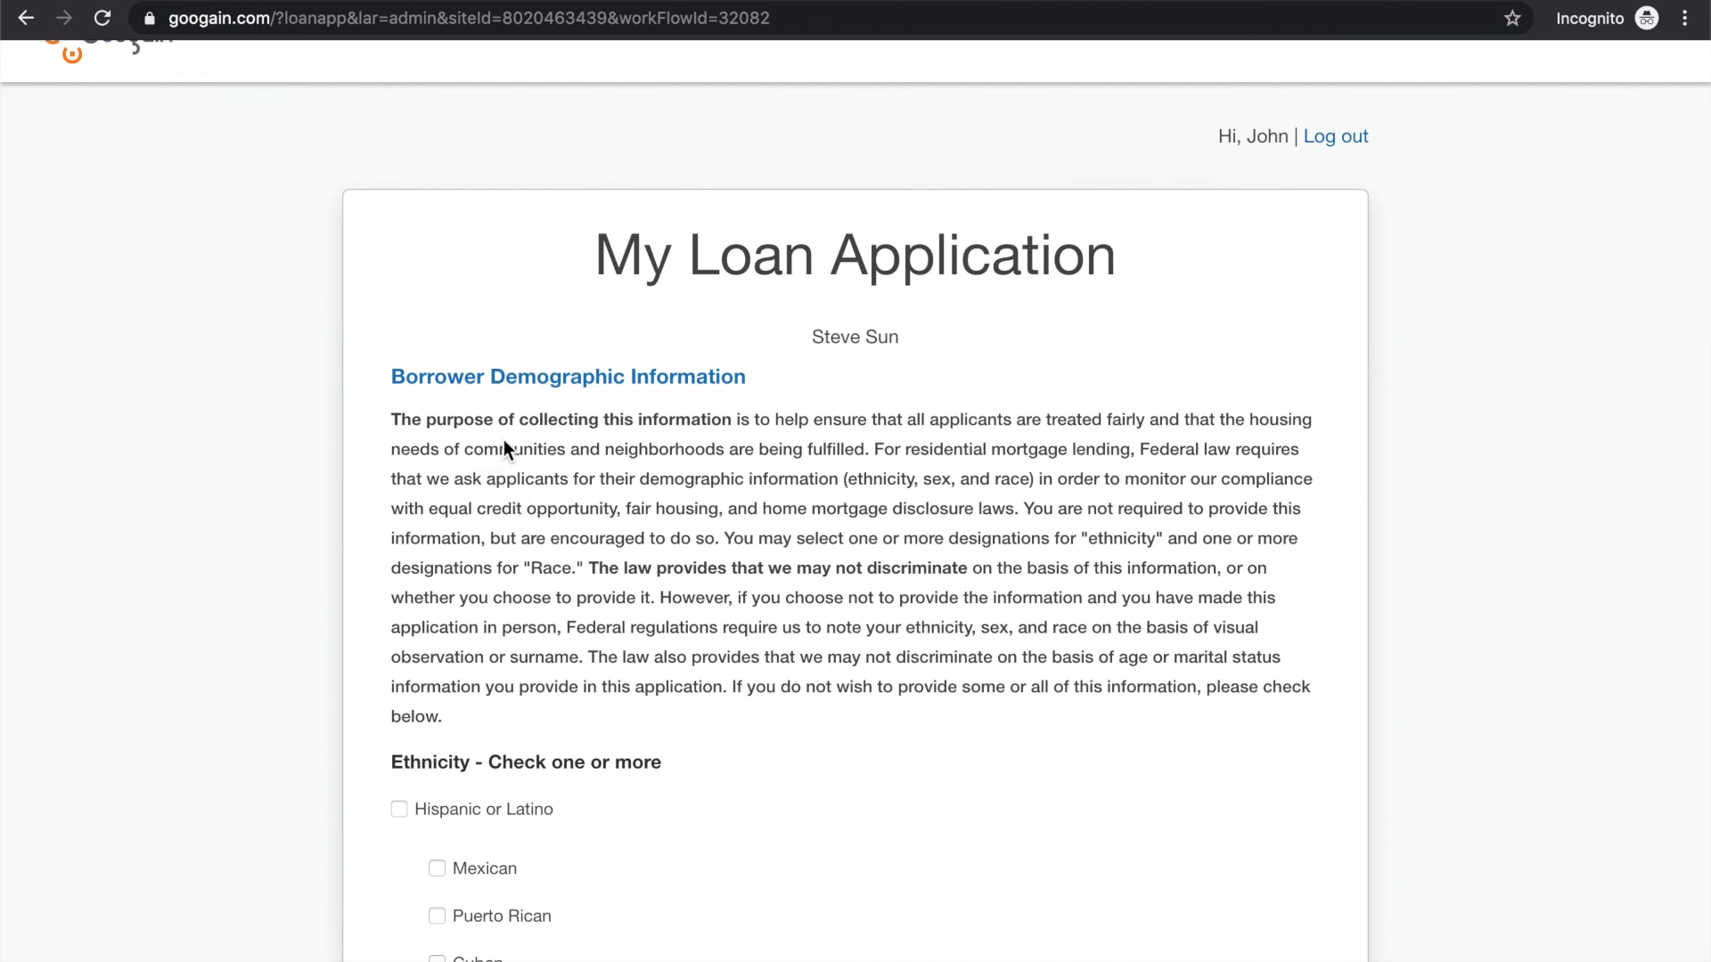
drag(520, 420, 793, 426)
click(829, 426)
drag(907, 420, 1098, 424)
click(1108, 425)
scroll(1151, 414, down, 1)
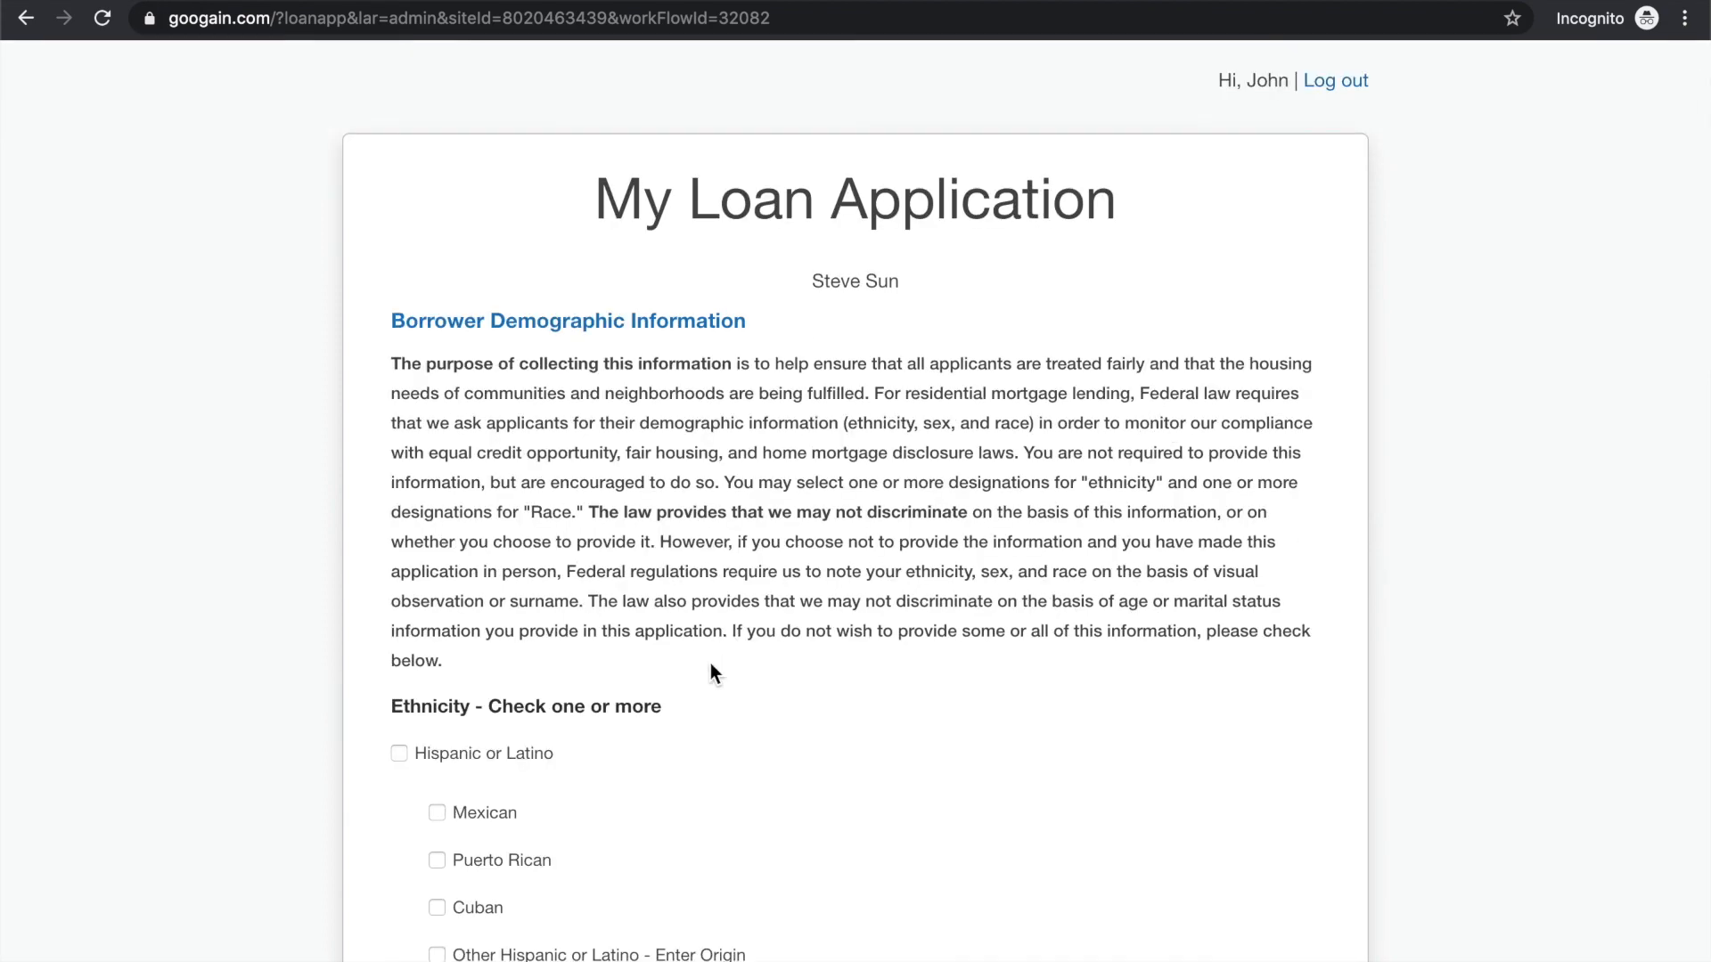
Mark the borrower's race as Asian and Chinese, complete the demographic section and continue to the co-borrower declarations
scroll(612, 621, down, 10)
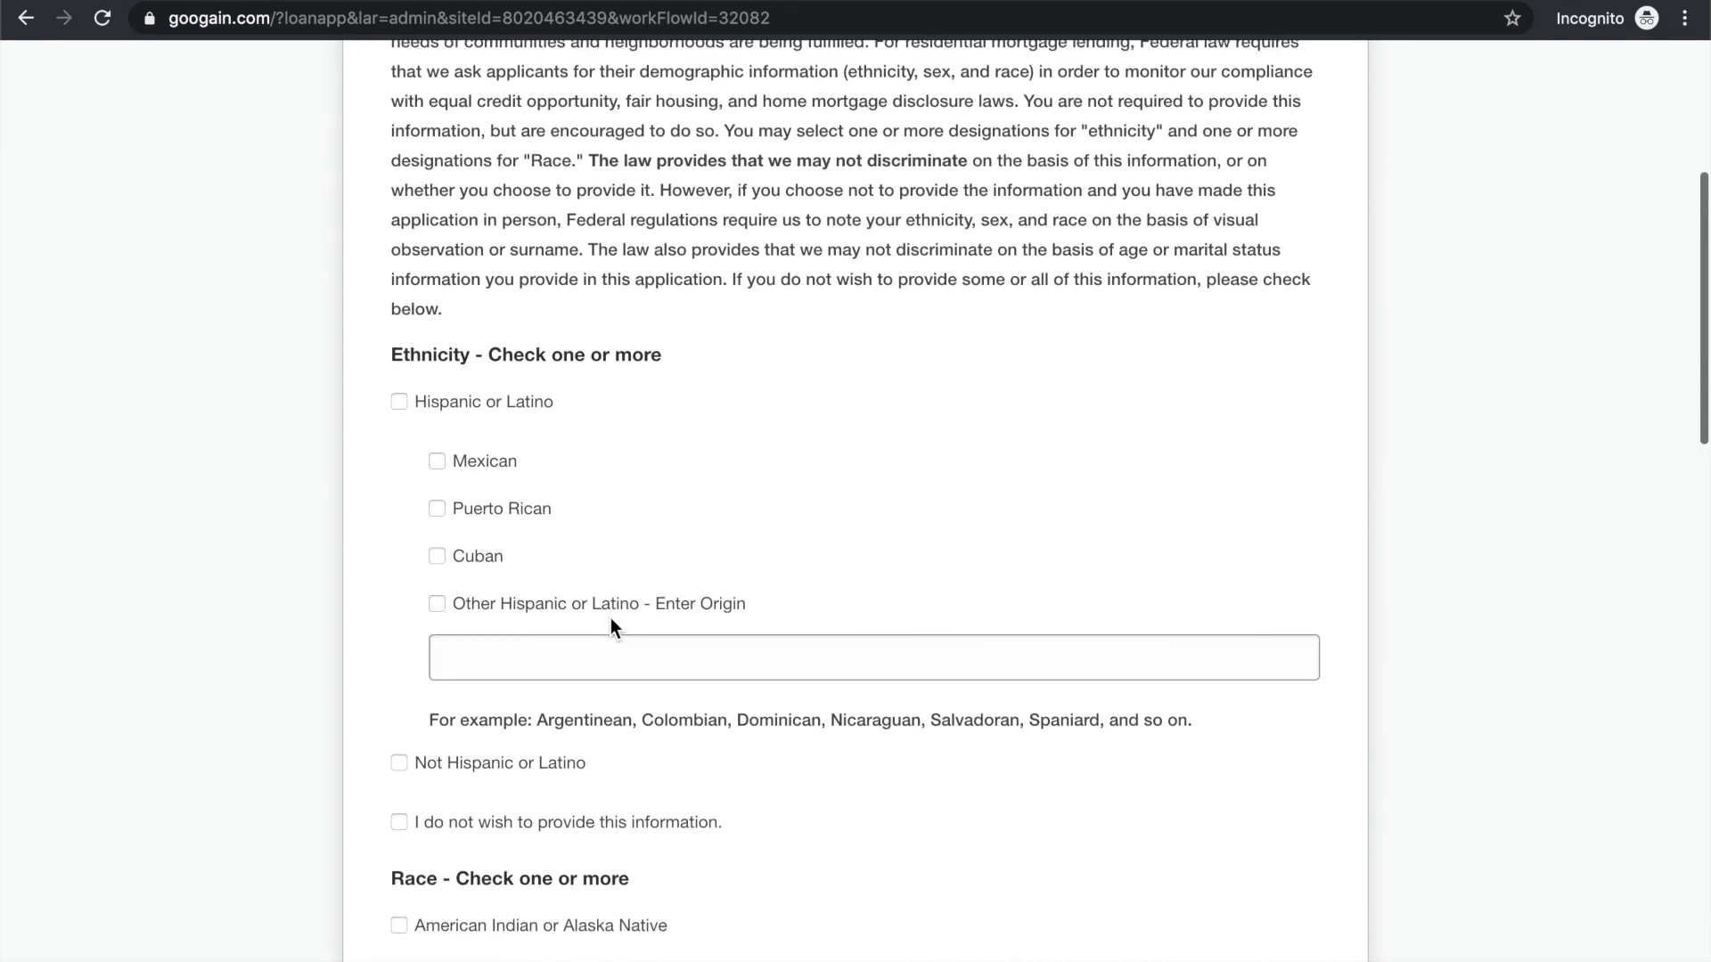
scroll(611, 618, down, 7)
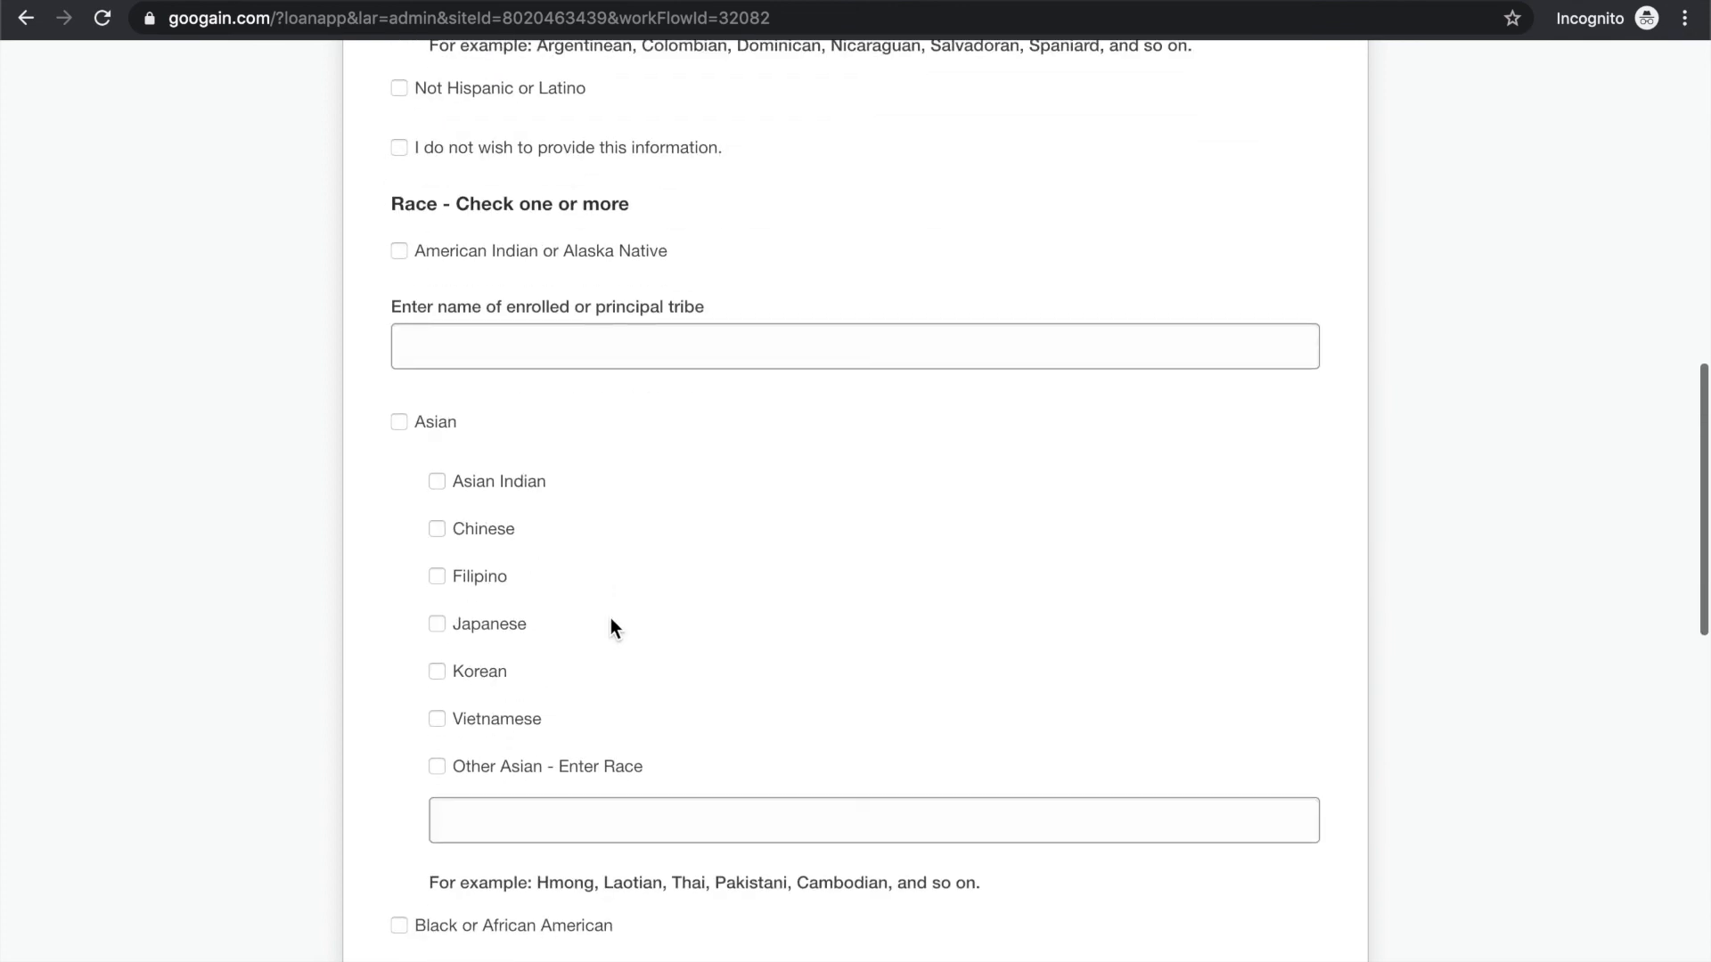
scroll(442, 611, down, 2)
click(427, 431)
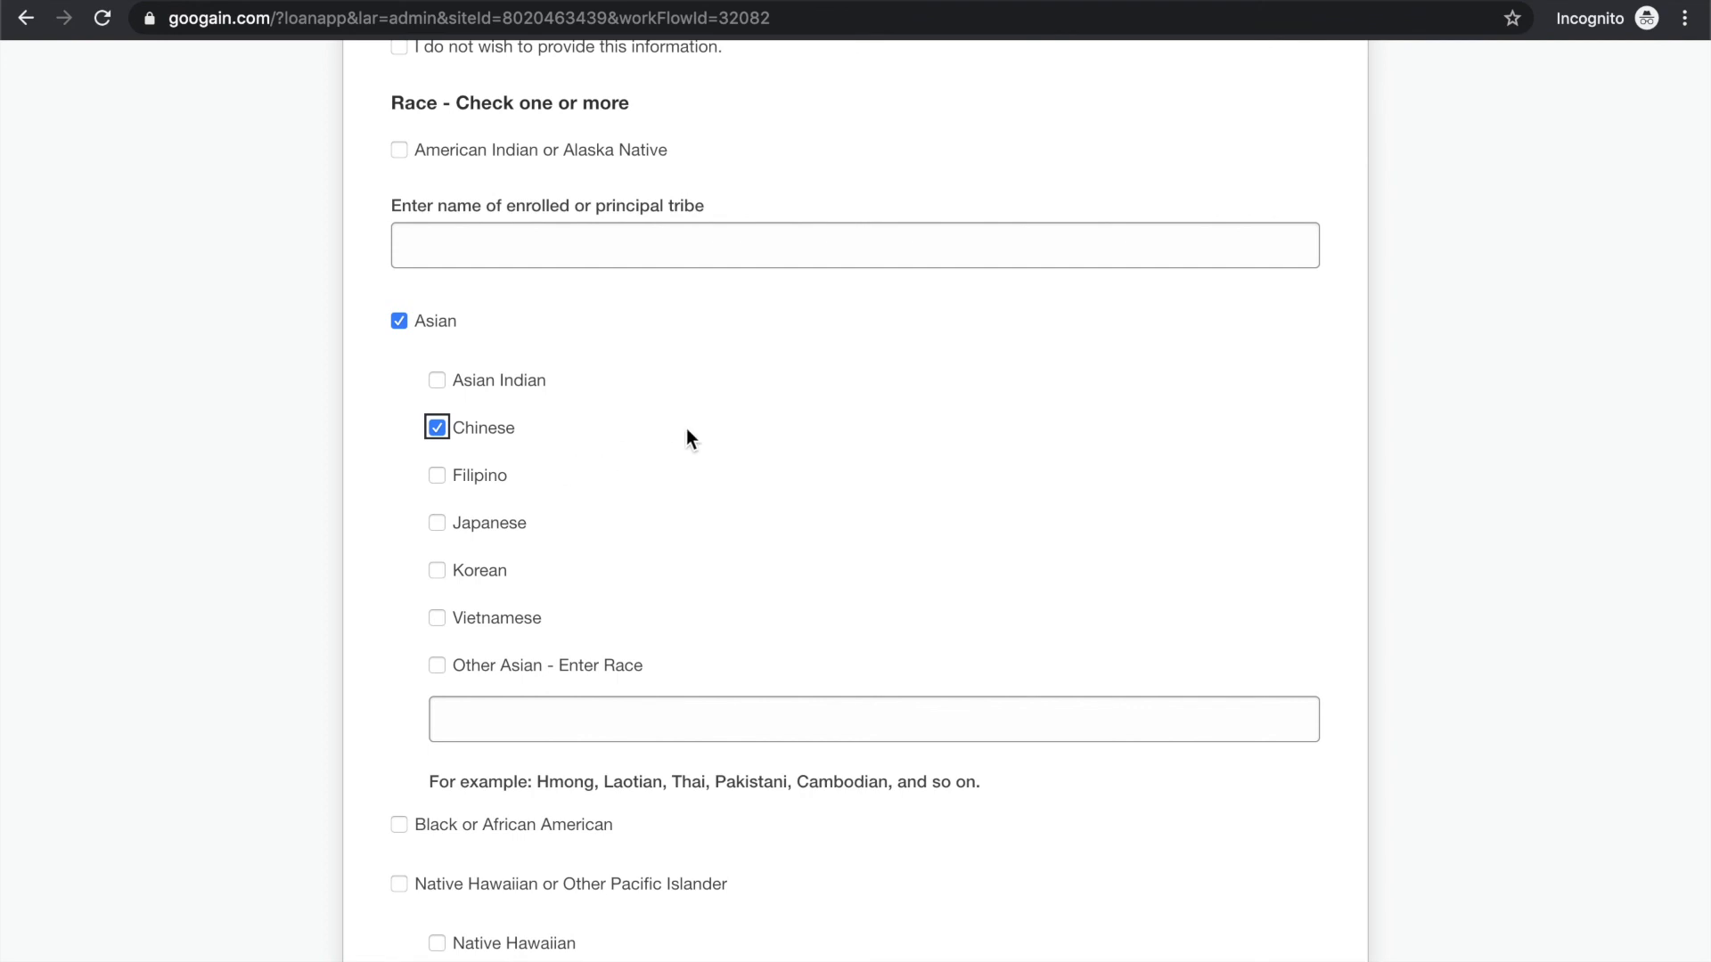
scroll(686, 430, down, 12)
scroll(686, 430, down, 5)
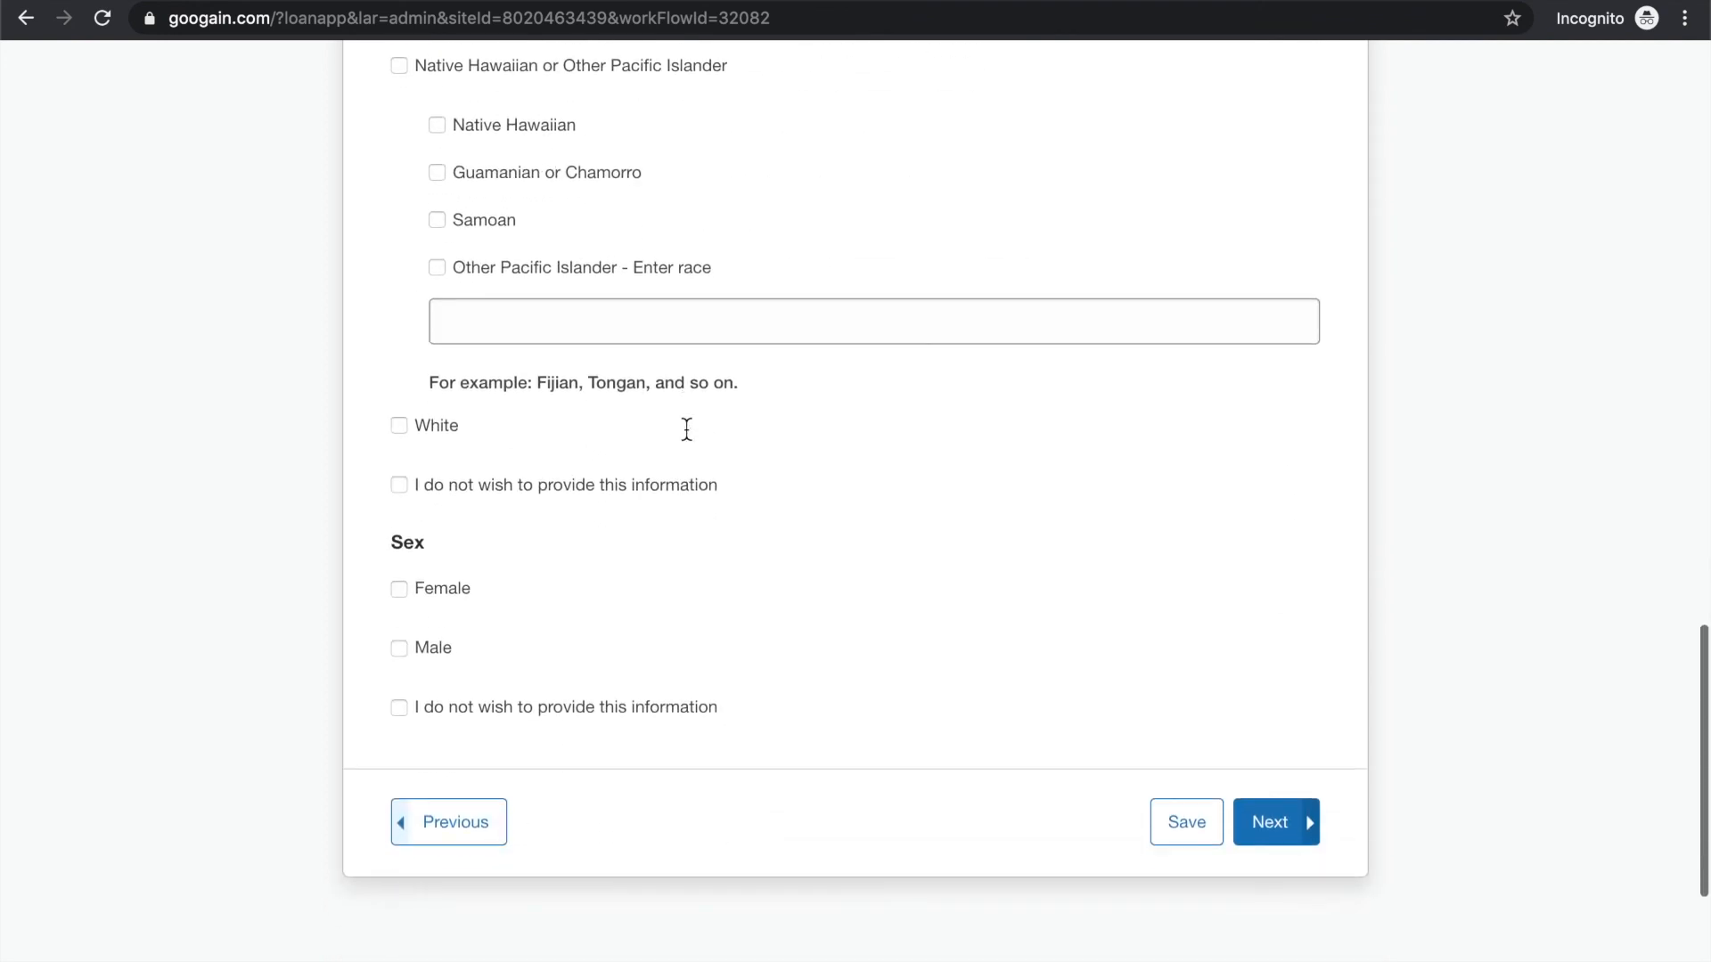
click(400, 475)
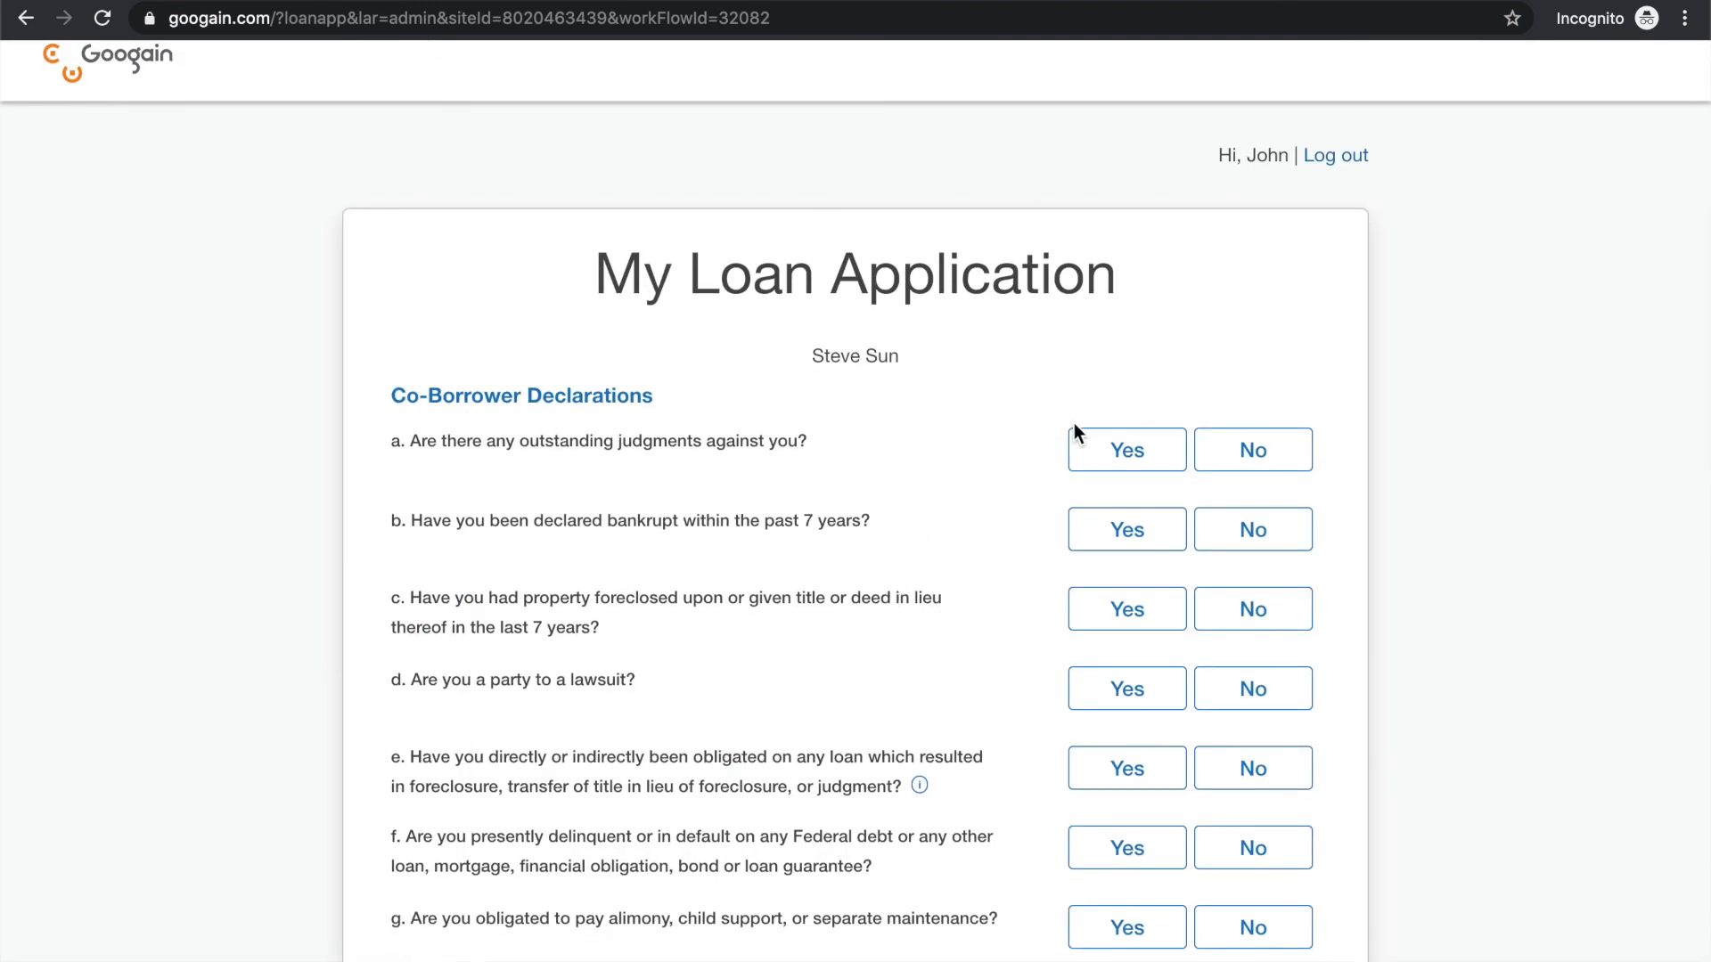
Answer No to co-borrower declarations a through e, from outstanding judgments through obligation on a foreclosed loan
scroll(1069, 428, down, 4)
scroll(1073, 428, up, 2)
click(1276, 265)
click(1274, 345)
click(1275, 426)
click(1275, 505)
click(1273, 585)
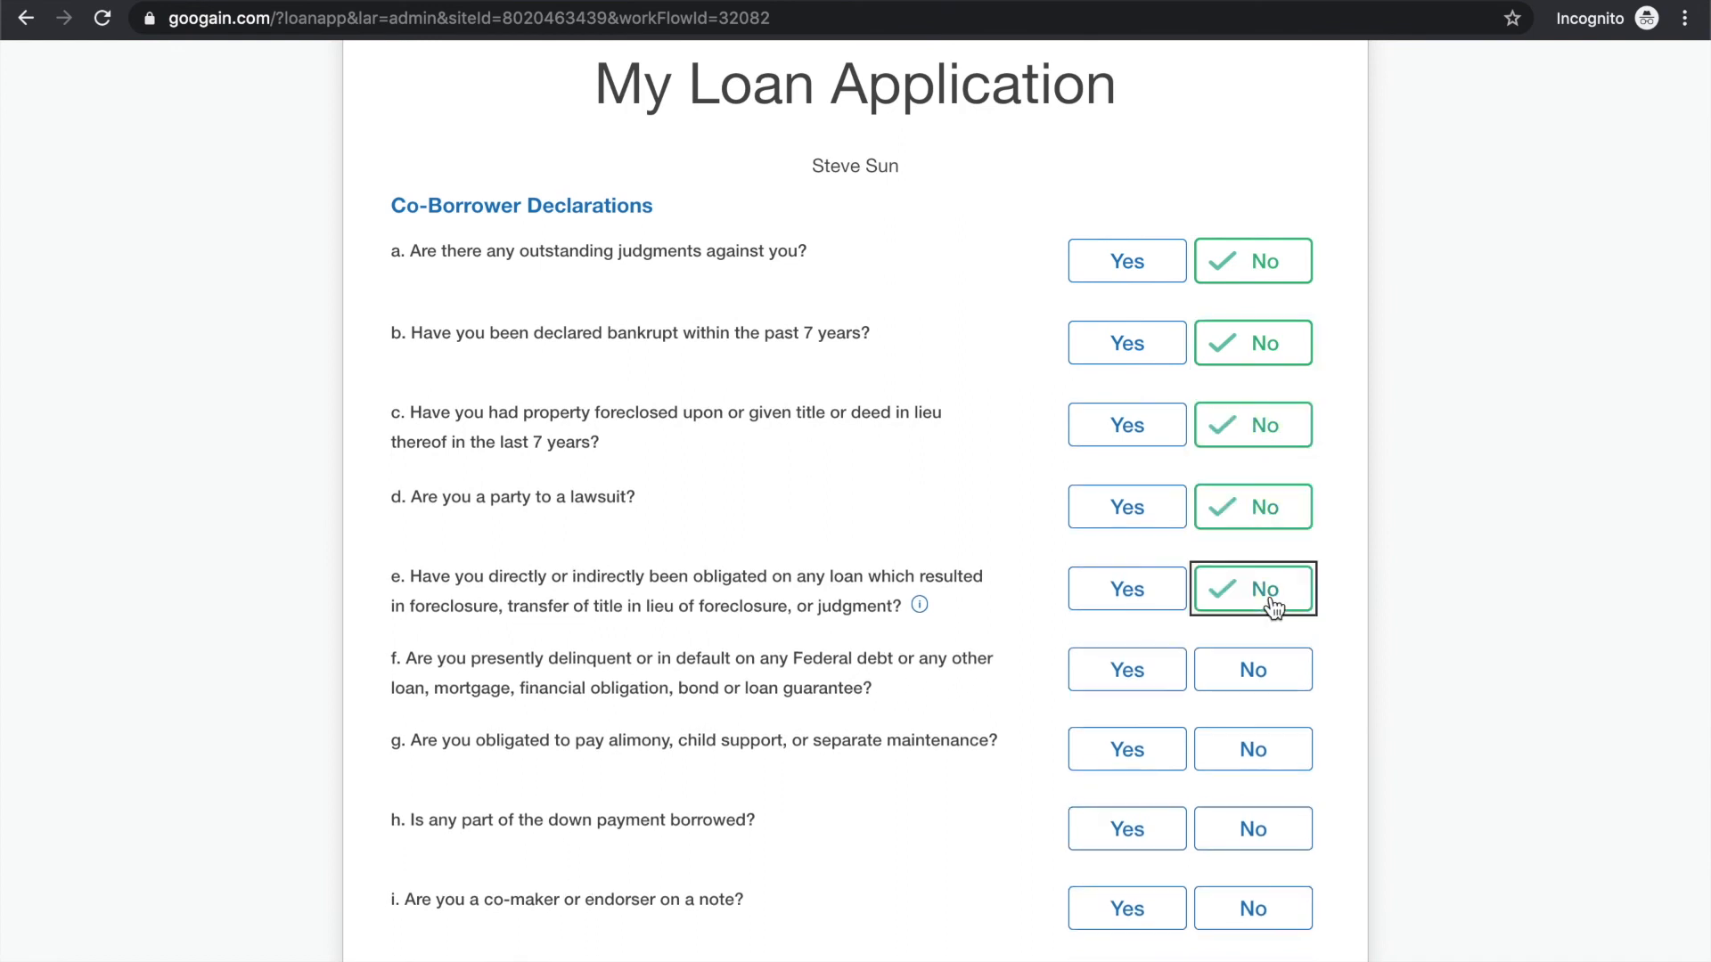
Answer No to co-borrower declarations f through i, from Federal debt delinquency through being a co-maker or endorser on a note
scroll(1272, 604, down, 2)
click(1255, 512)
click(1260, 590)
scroll(1258, 591, down, 2)
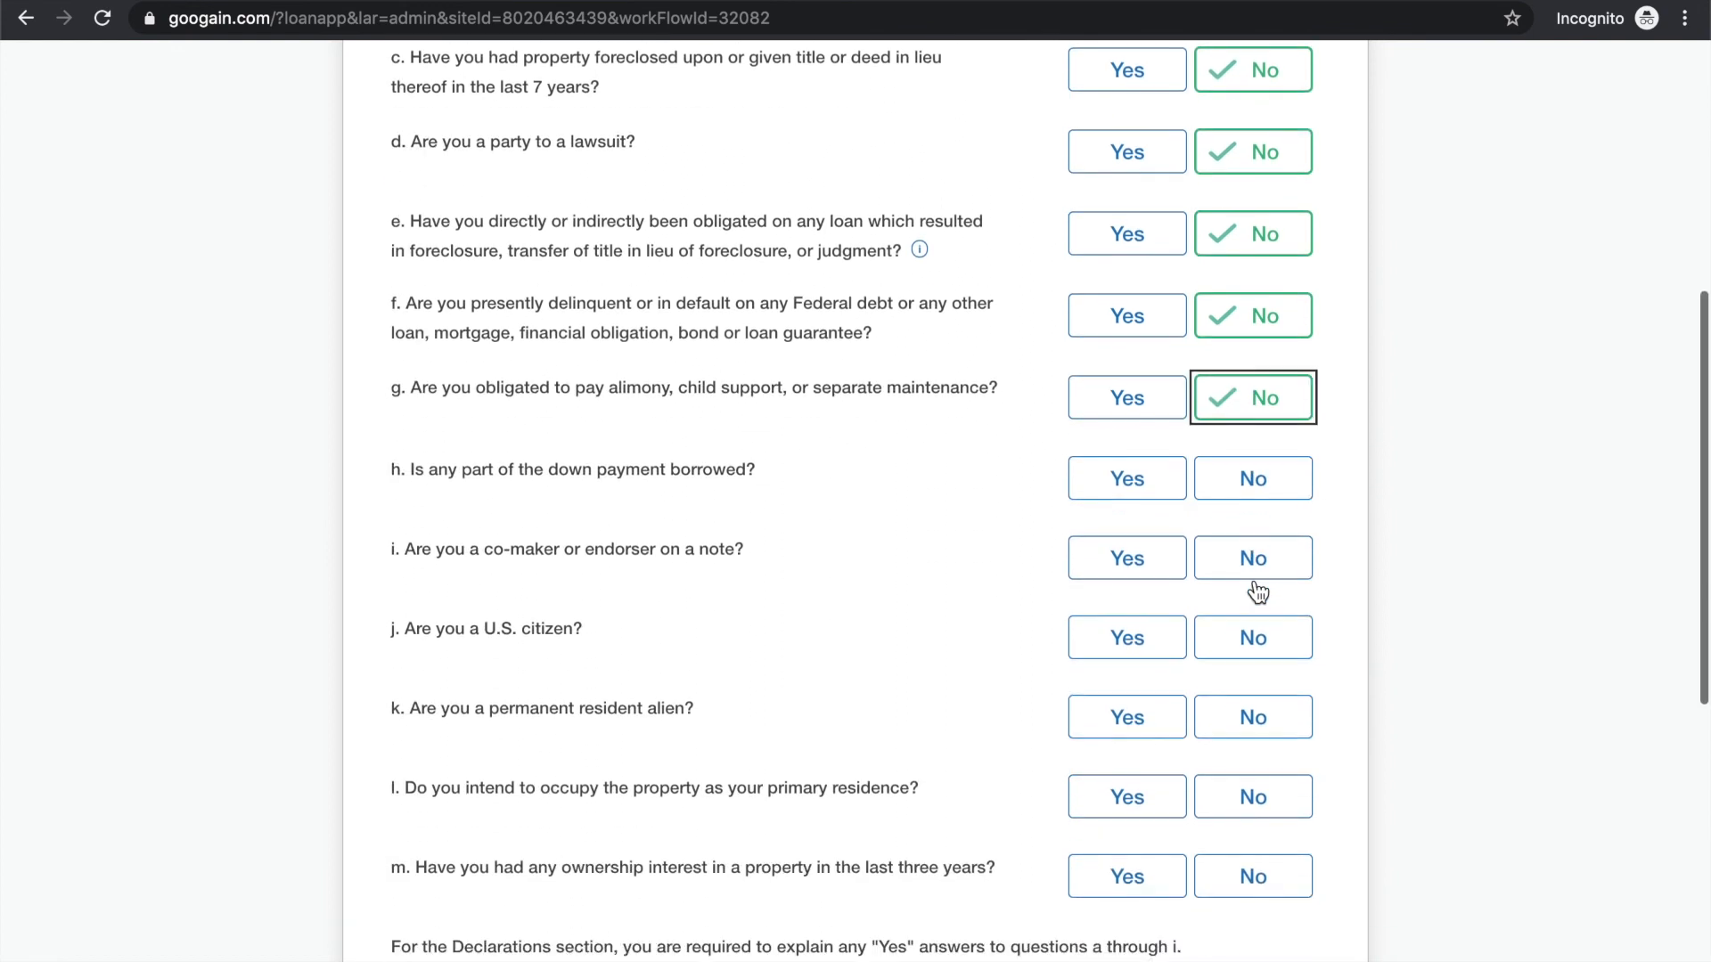
click(1263, 490)
click(1262, 561)
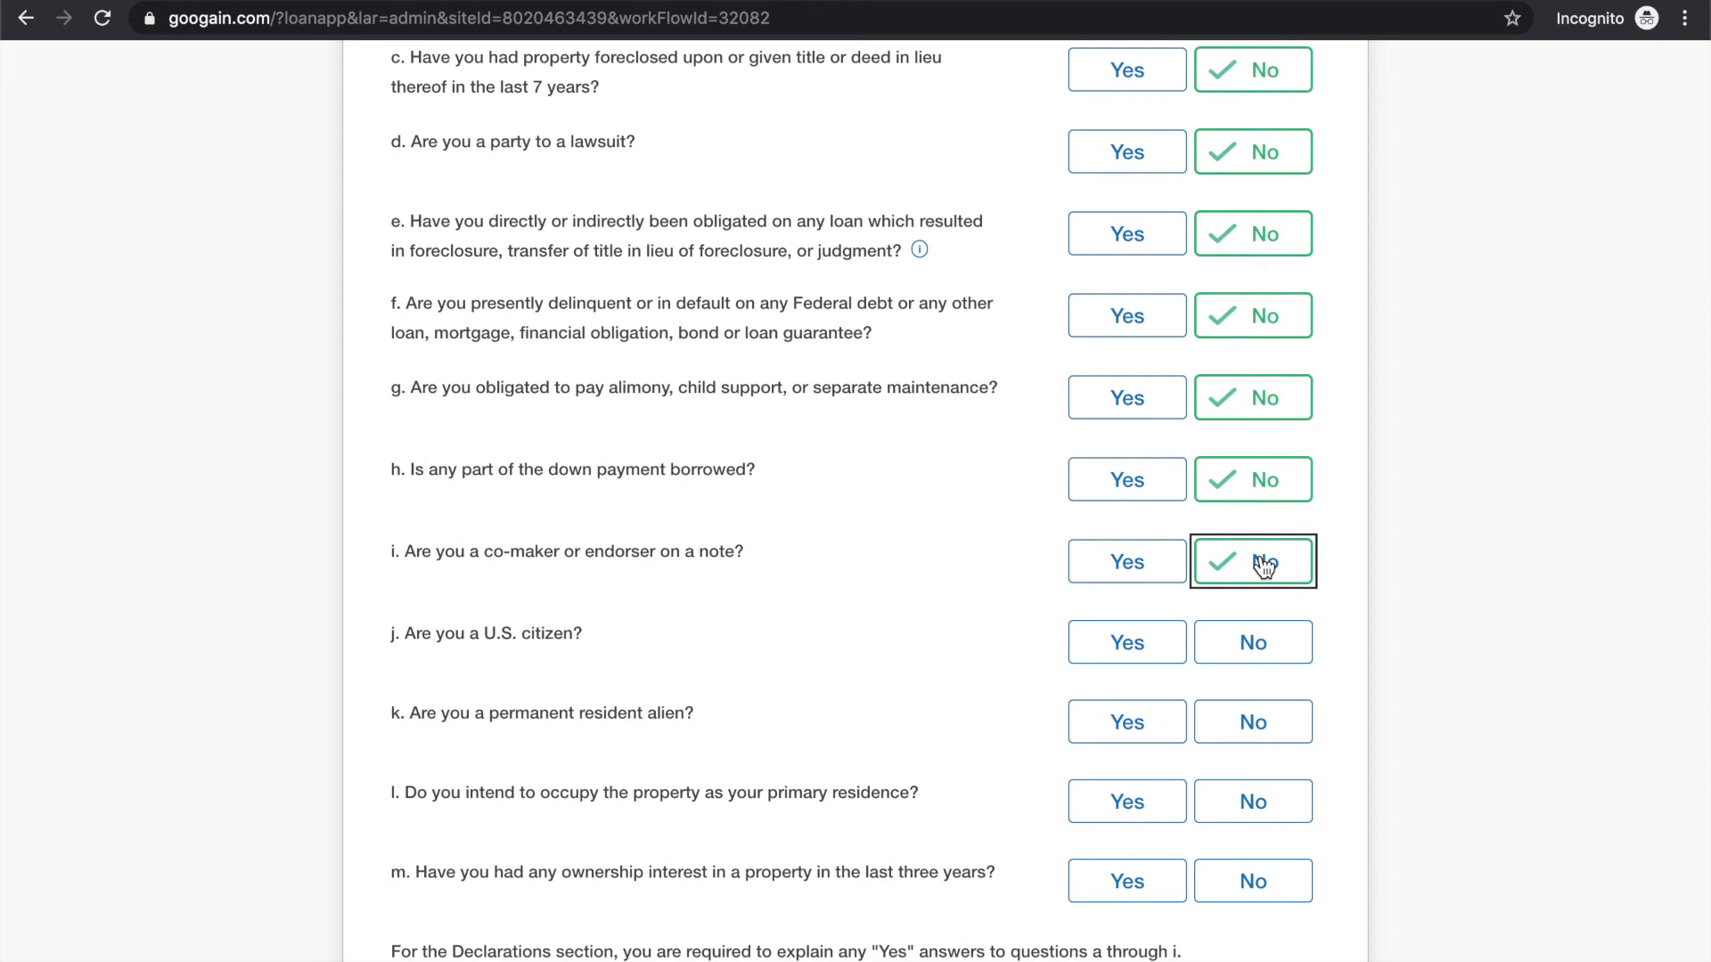
Answer Yes for the co-borrower to U.S. citizenship, primary residence occupancy and property ownership in the last three years
scroll(1194, 544, down, 2)
click(1148, 486)
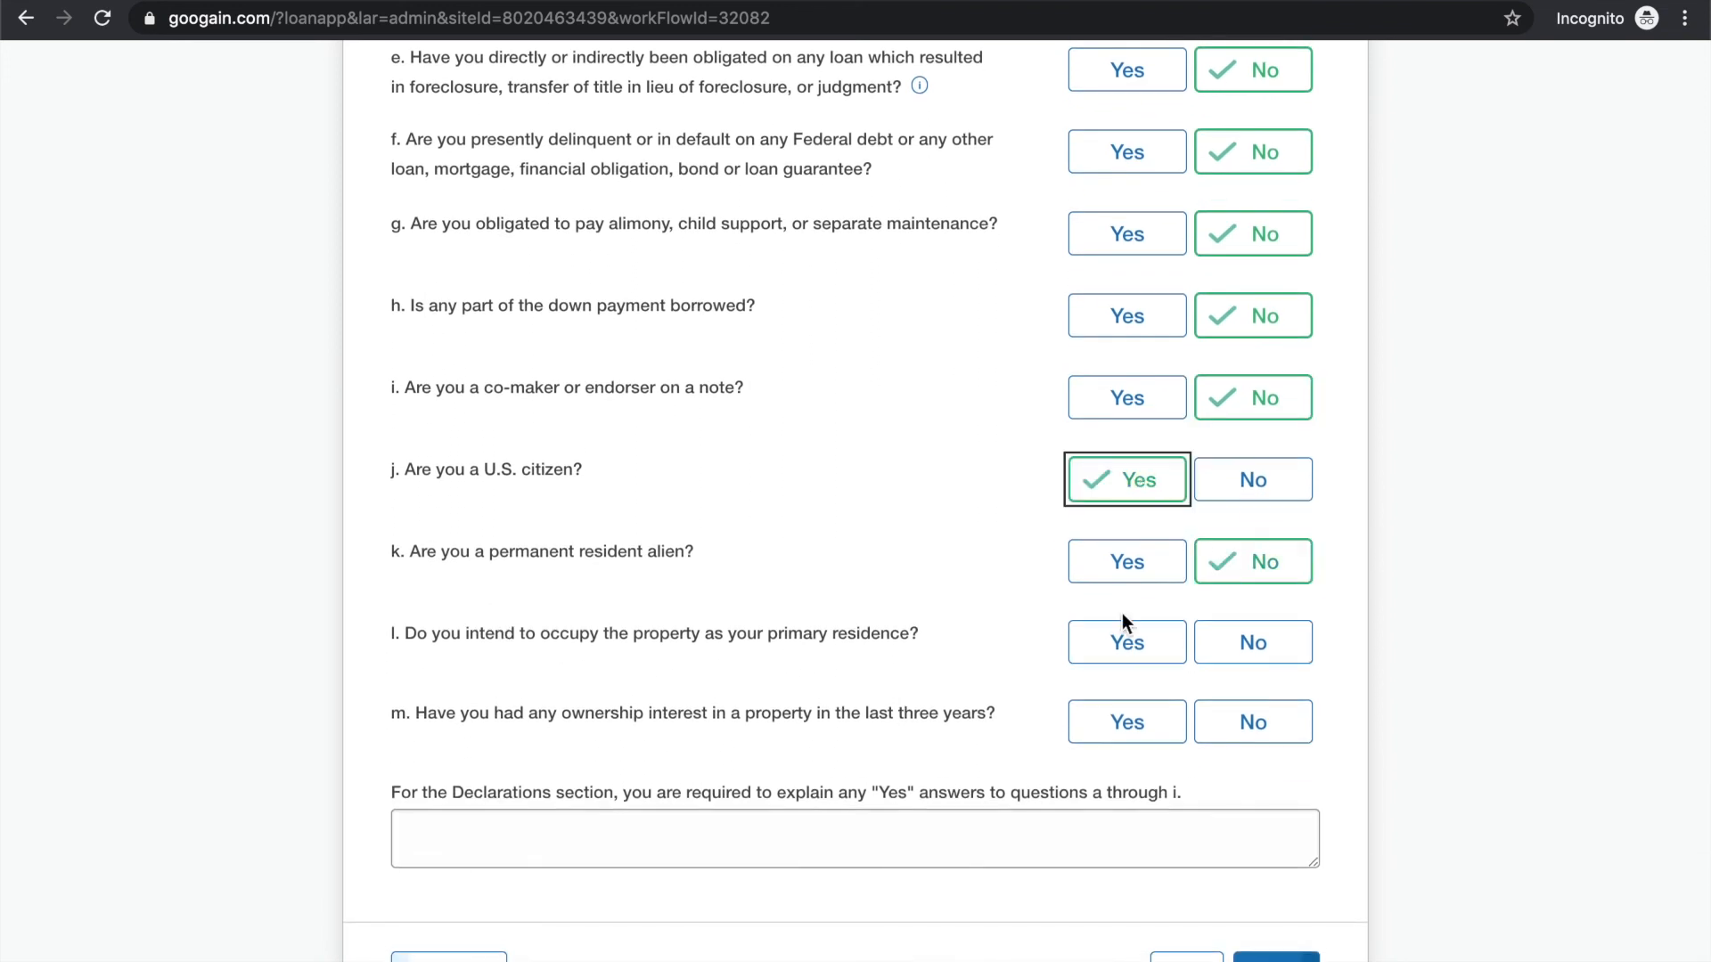
scroll(1121, 613, down, 2)
click(1161, 494)
click(1156, 584)
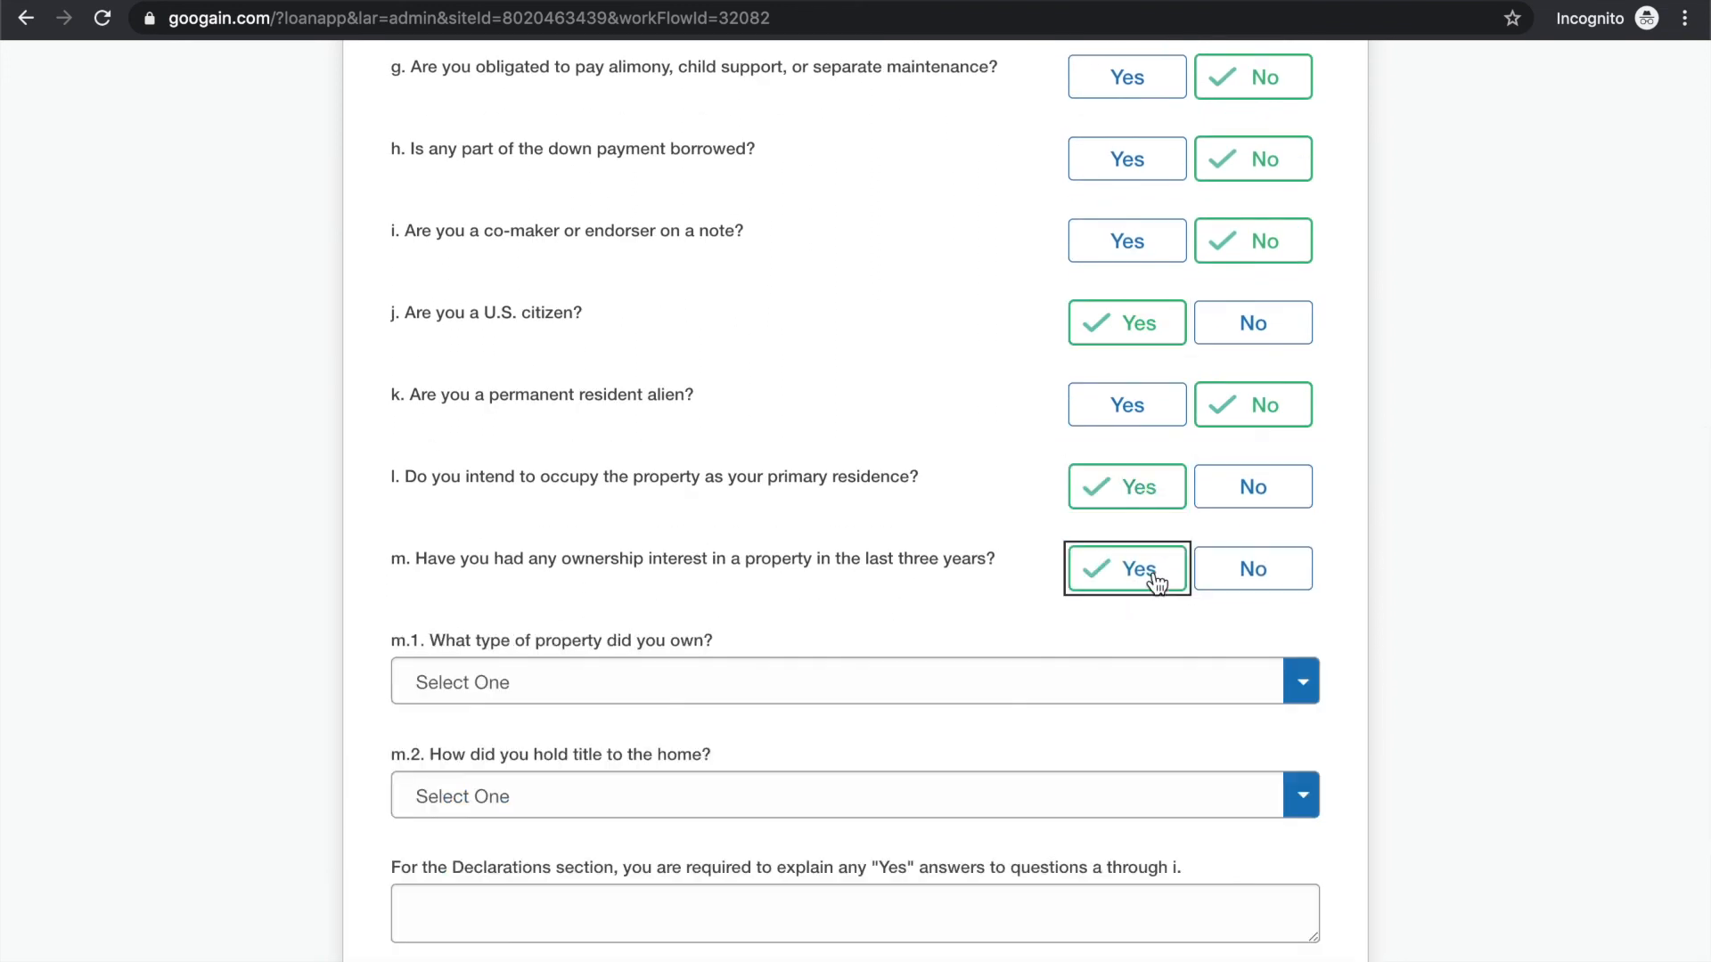
Set the co-borrower's owned property to Primary Home held Jointly with Spouse, and continue to the co-borrower demographic information
click(966, 676)
click(913, 735)
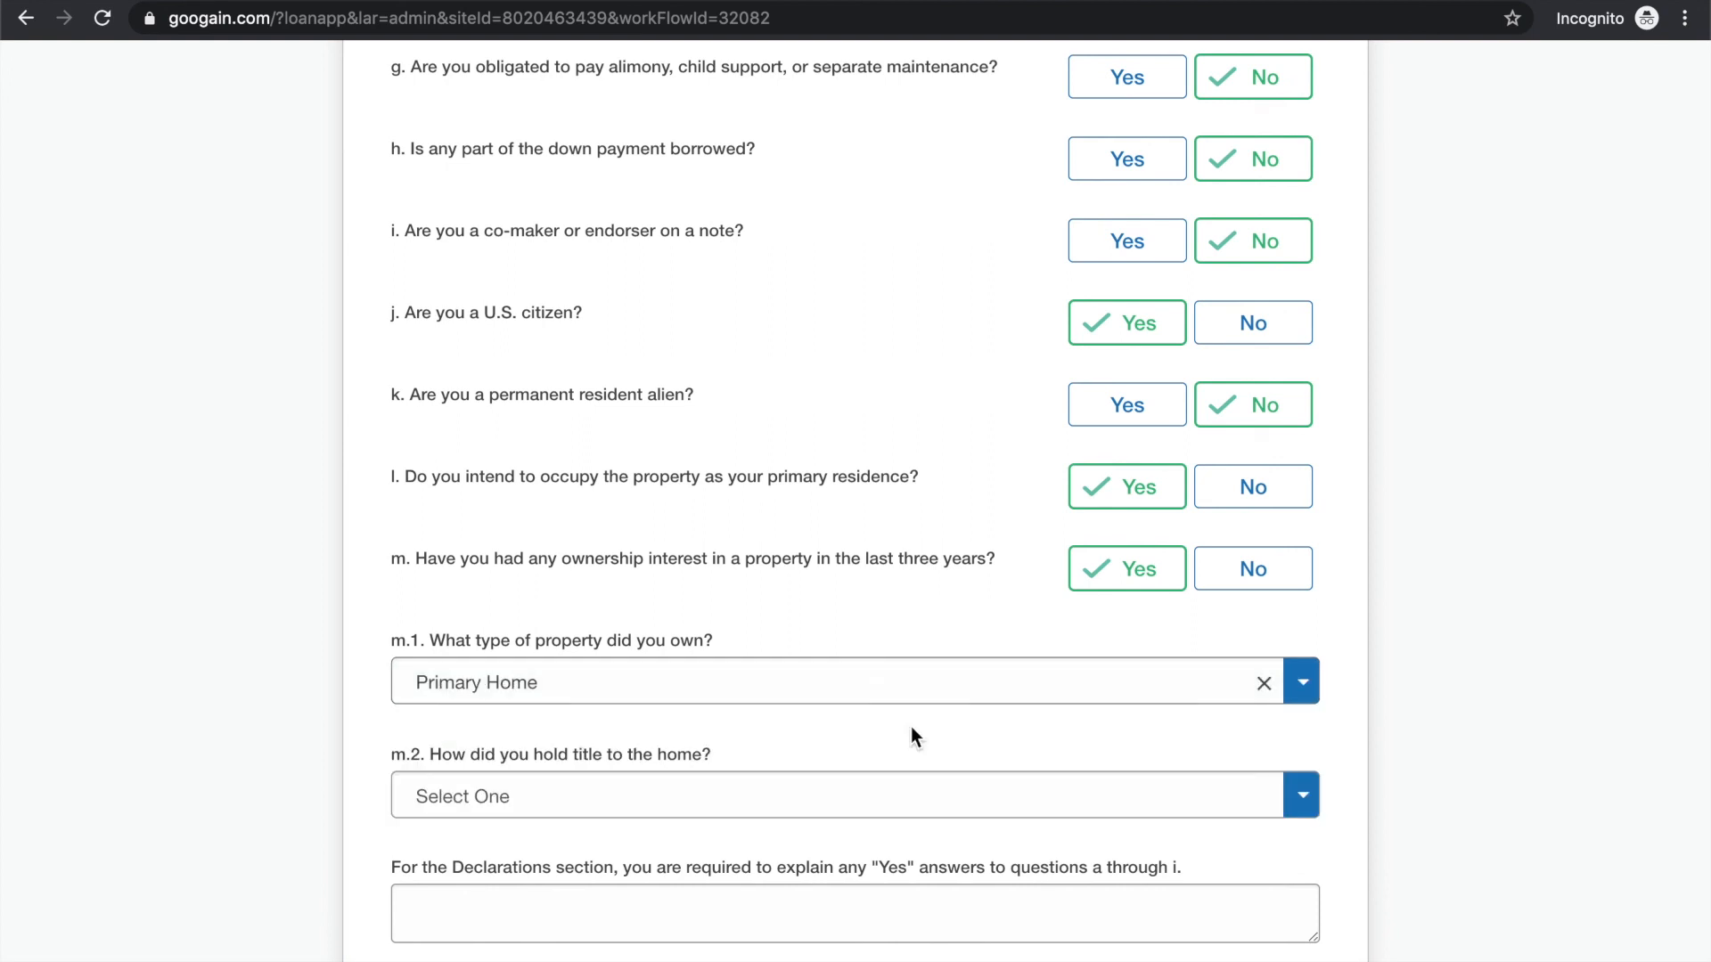
scroll(910, 726, down, 2)
click(845, 649)
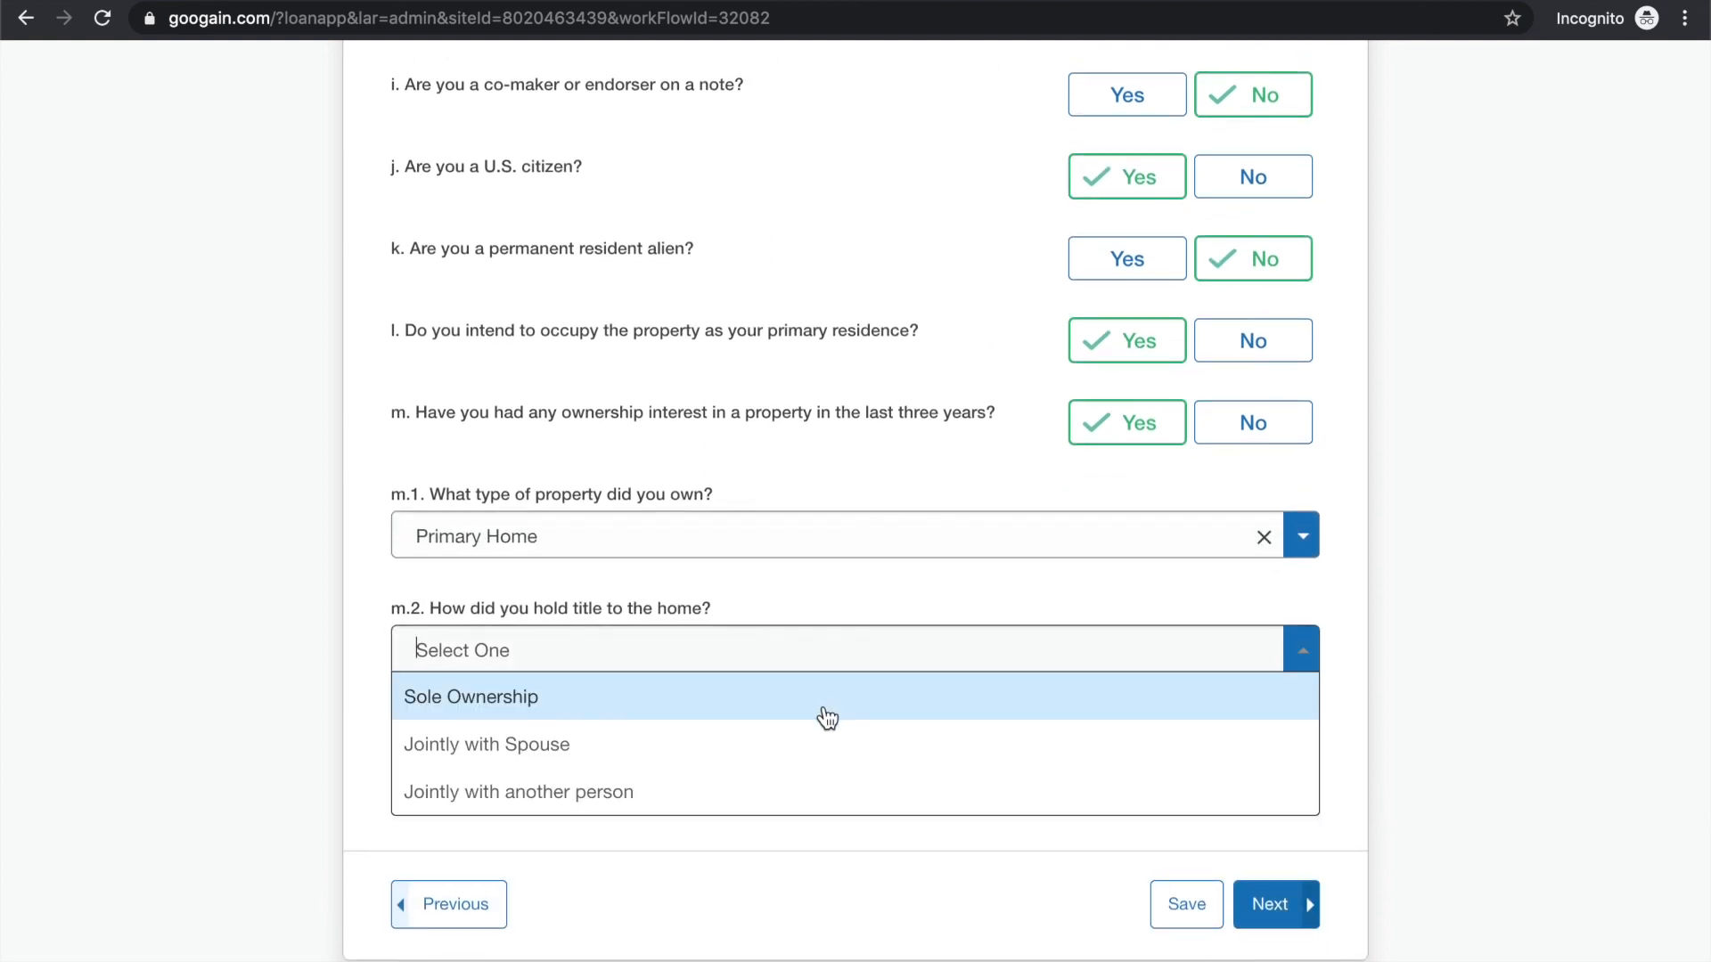
click(794, 742)
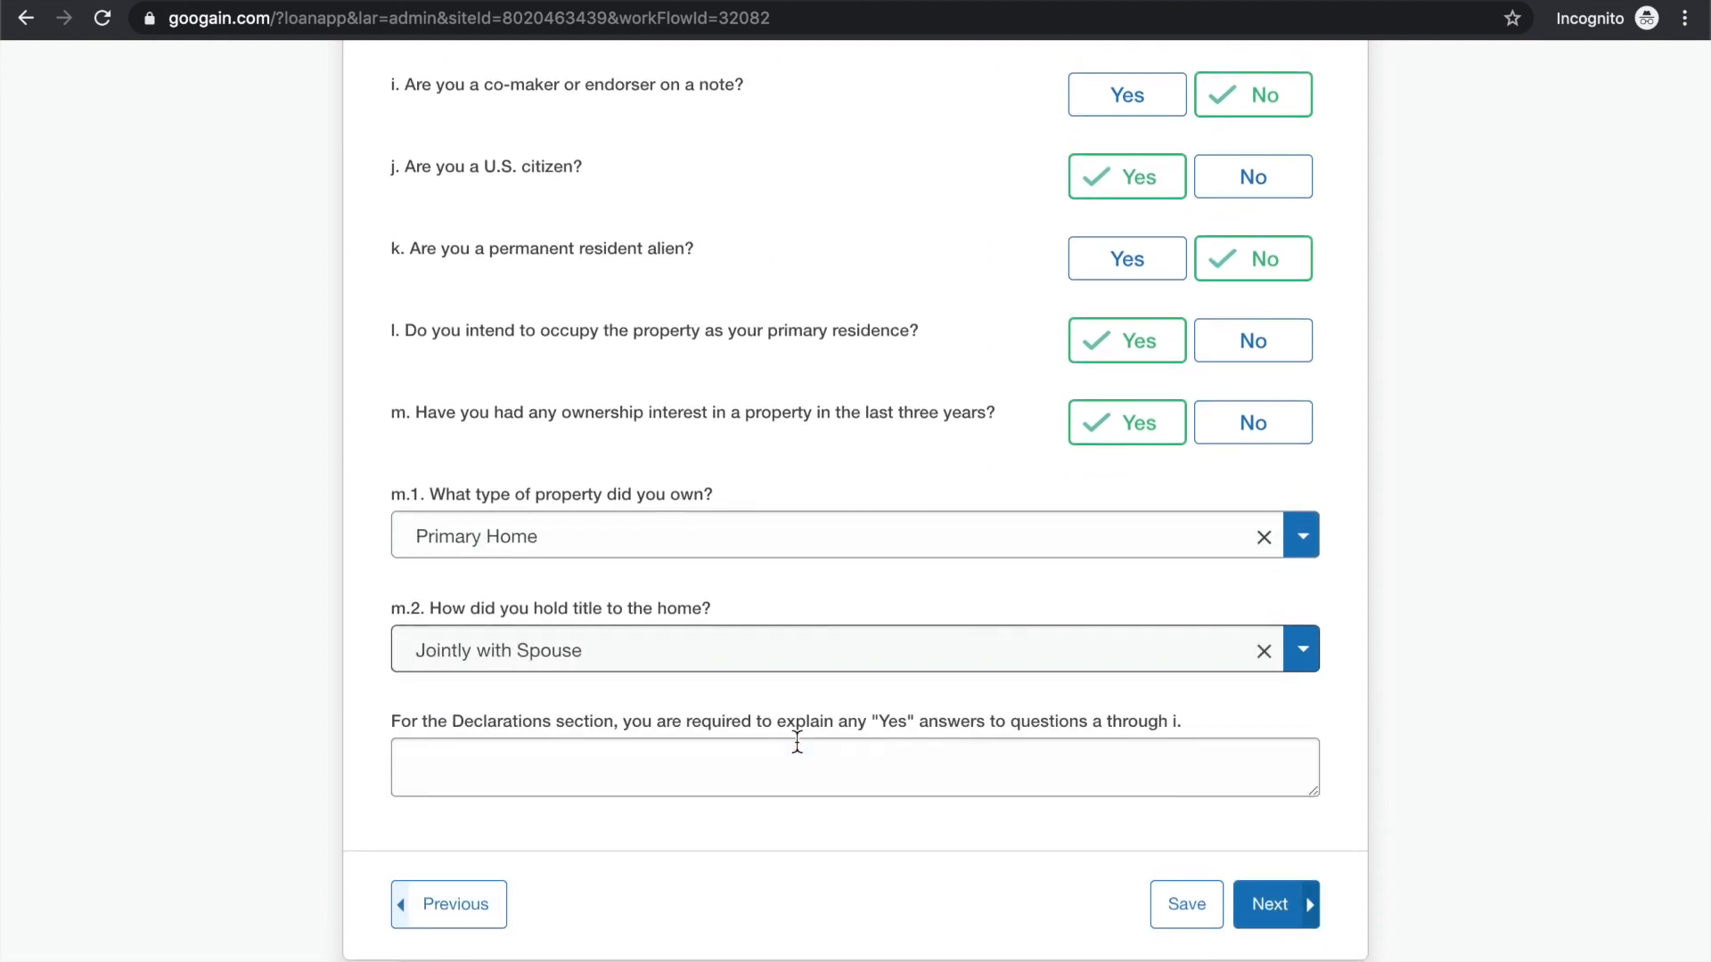
scroll(932, 779, down, 1)
click(1270, 865)
Mark the co-borrower's race as Asian and Chinese
scroll(879, 692, down, 8)
scroll(879, 692, down, 5)
scroll(879, 691, down, 2)
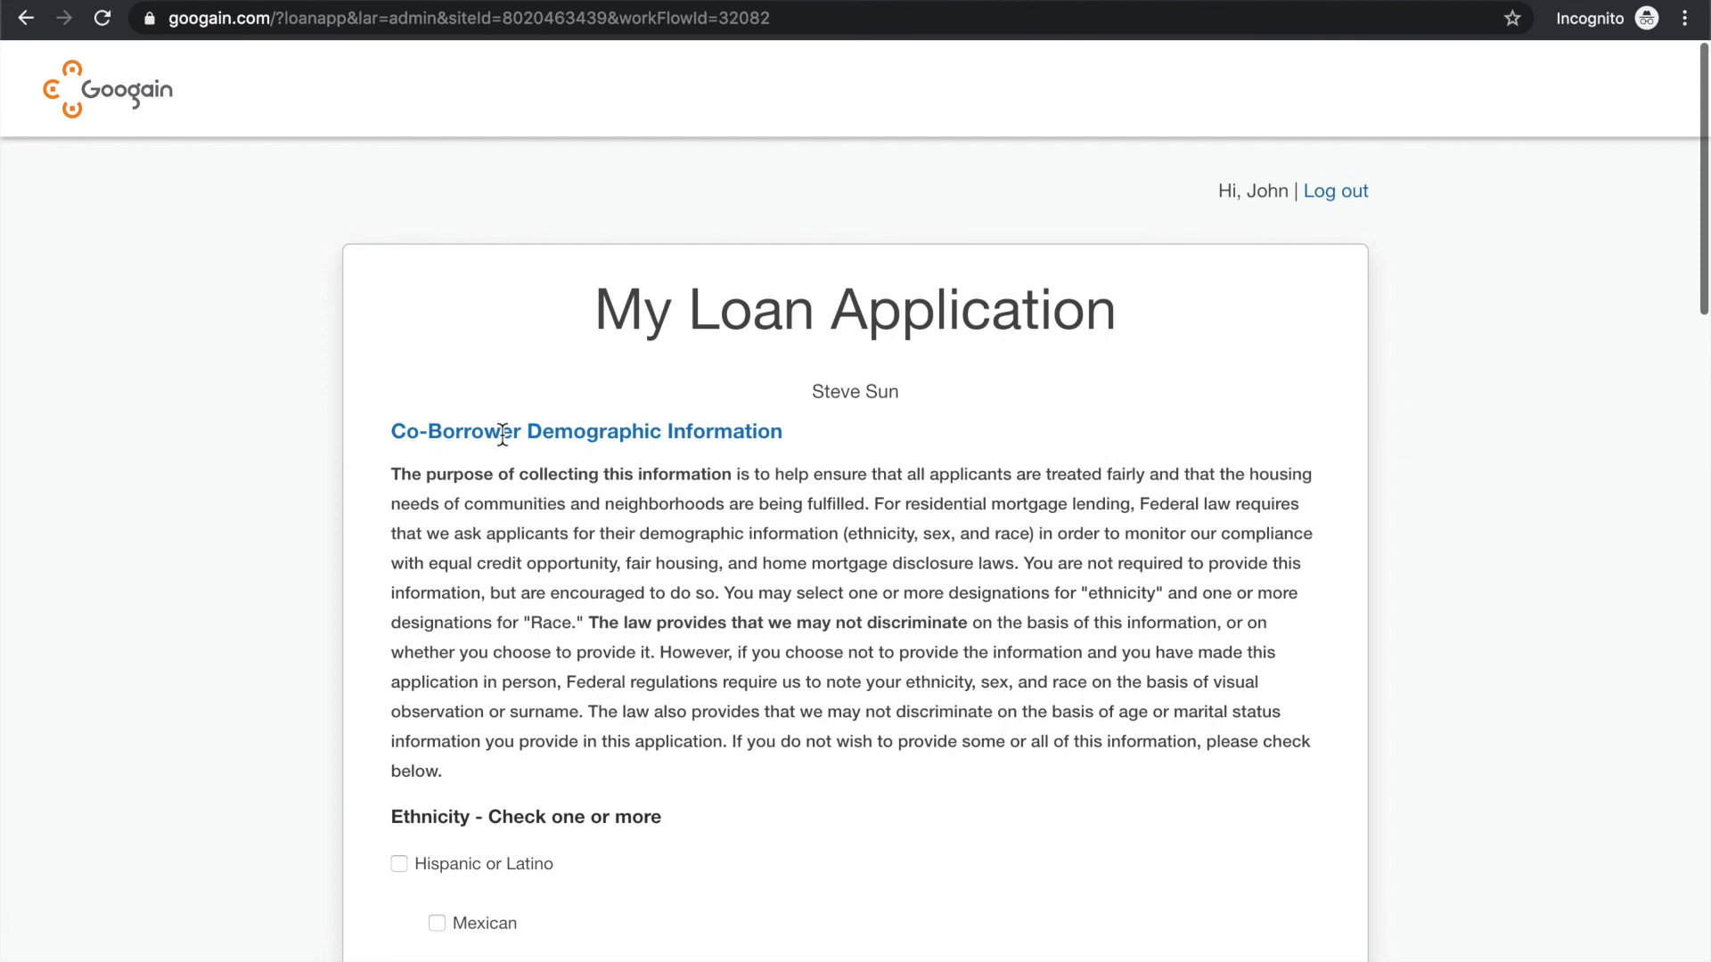
scroll(485, 424, down, 15)
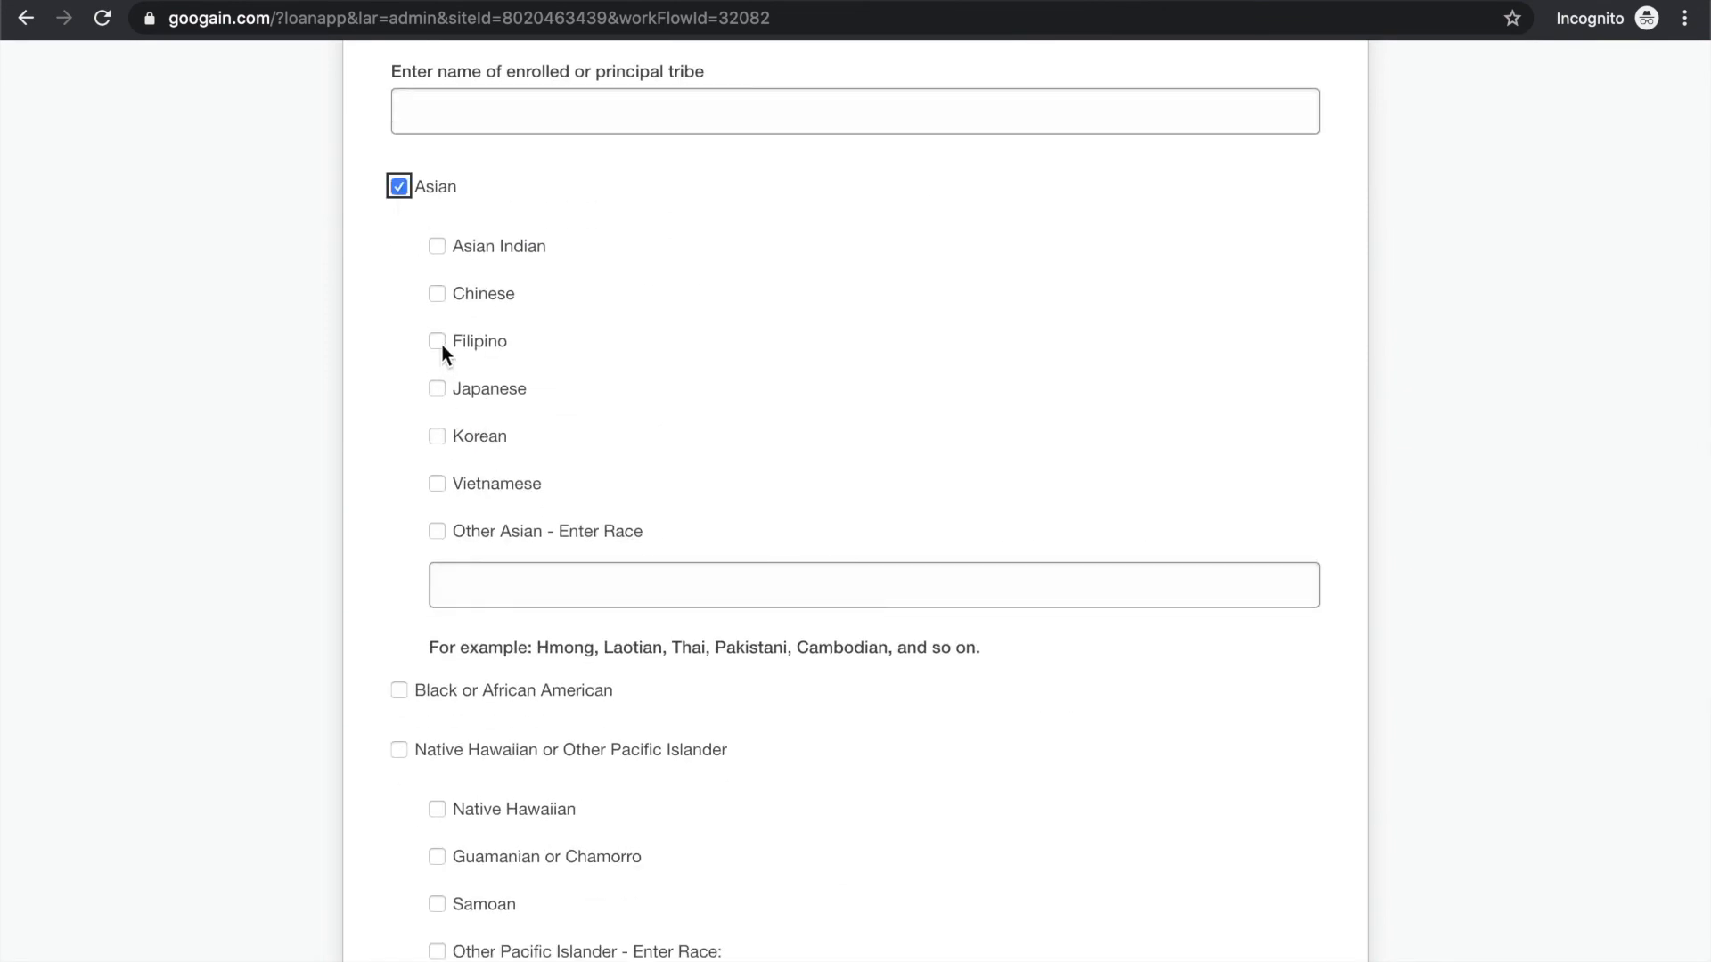
click(437, 294)
Mark the co-borrower's sex as Female and continue to the application summary
scroll(485, 432, down, 10)
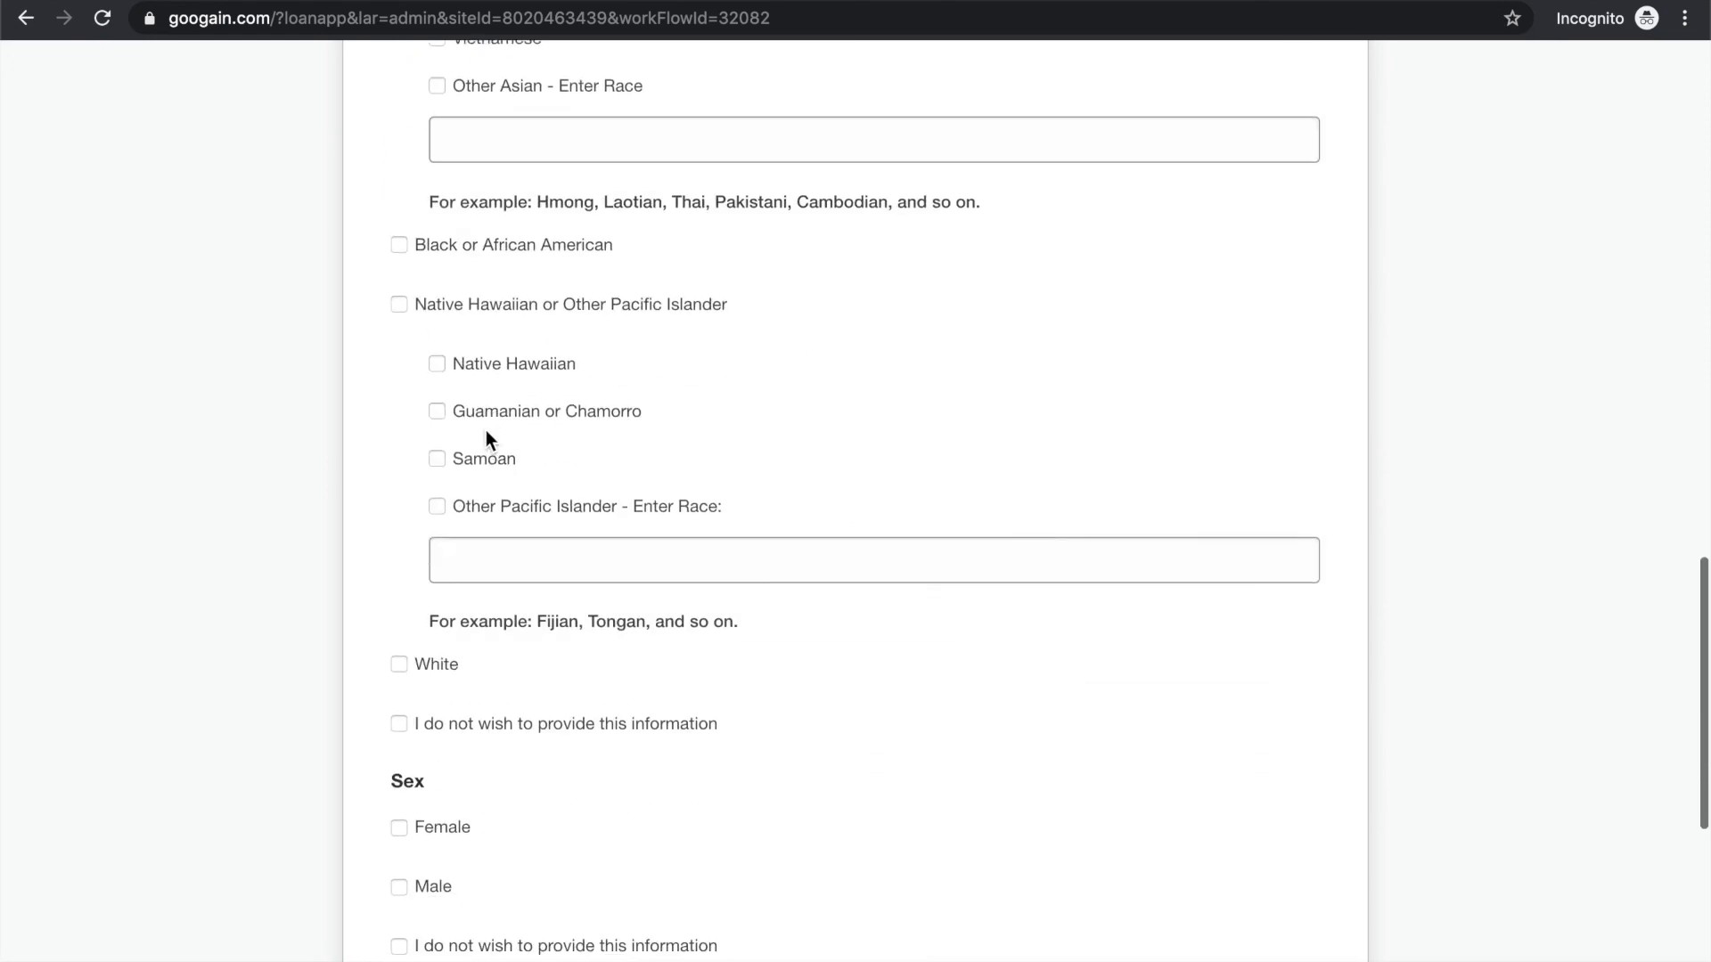
scroll(486, 438, down, 2)
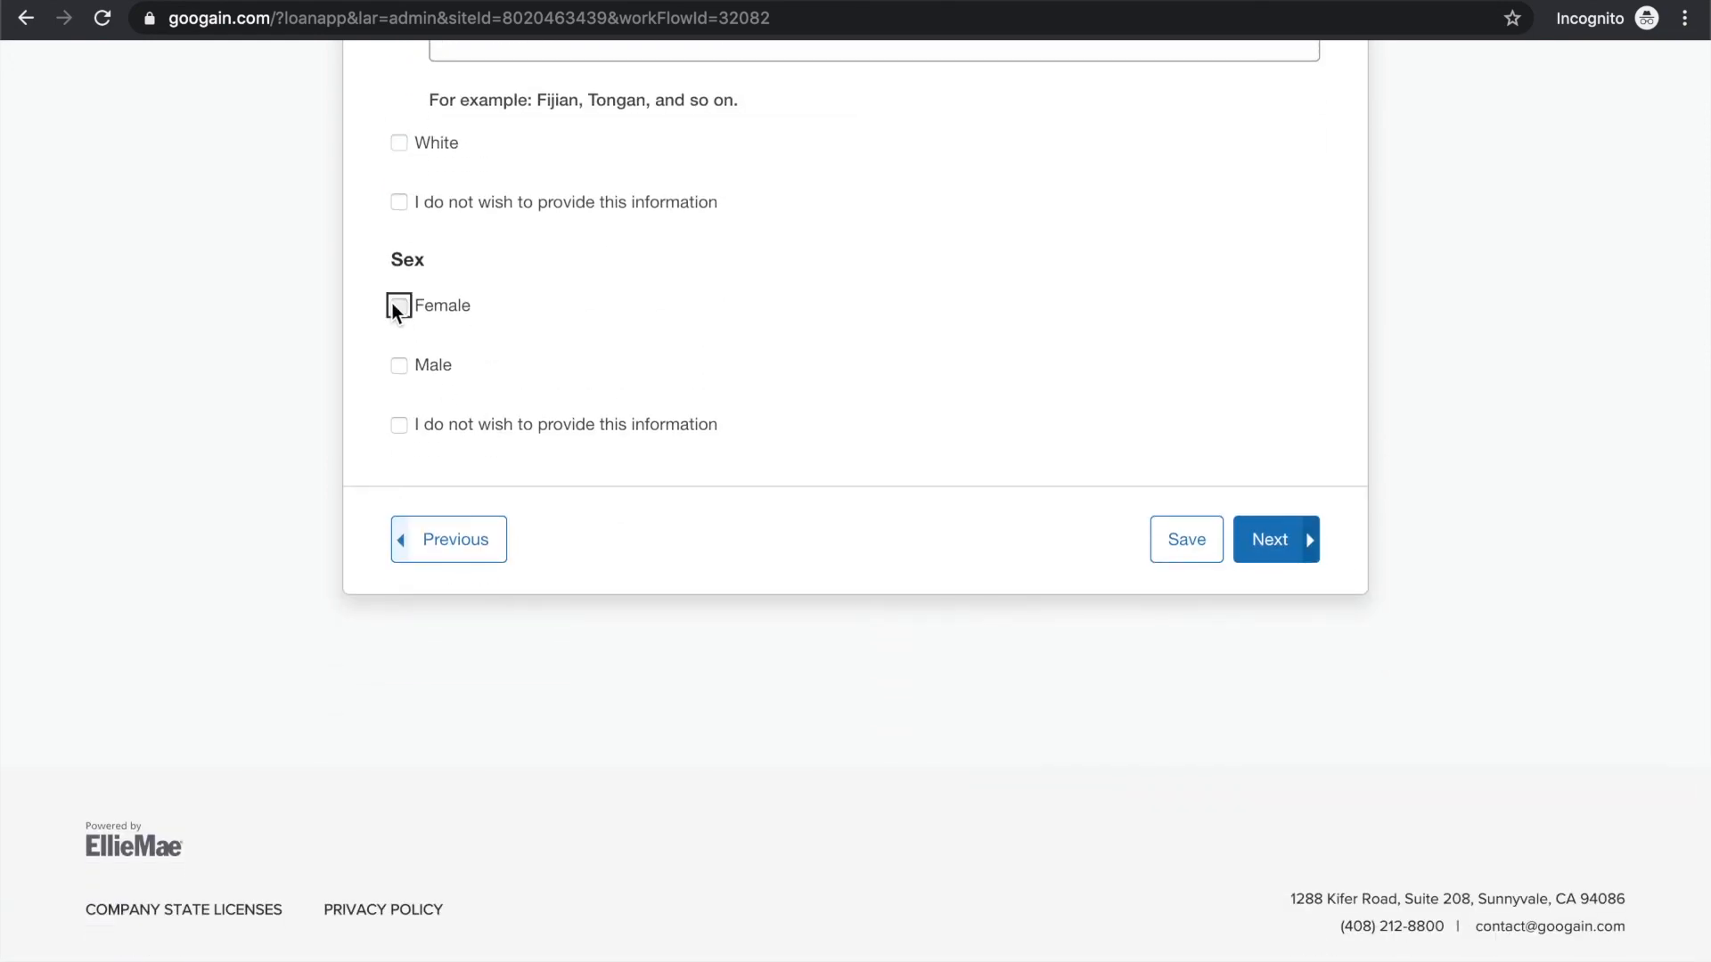
click(1259, 540)
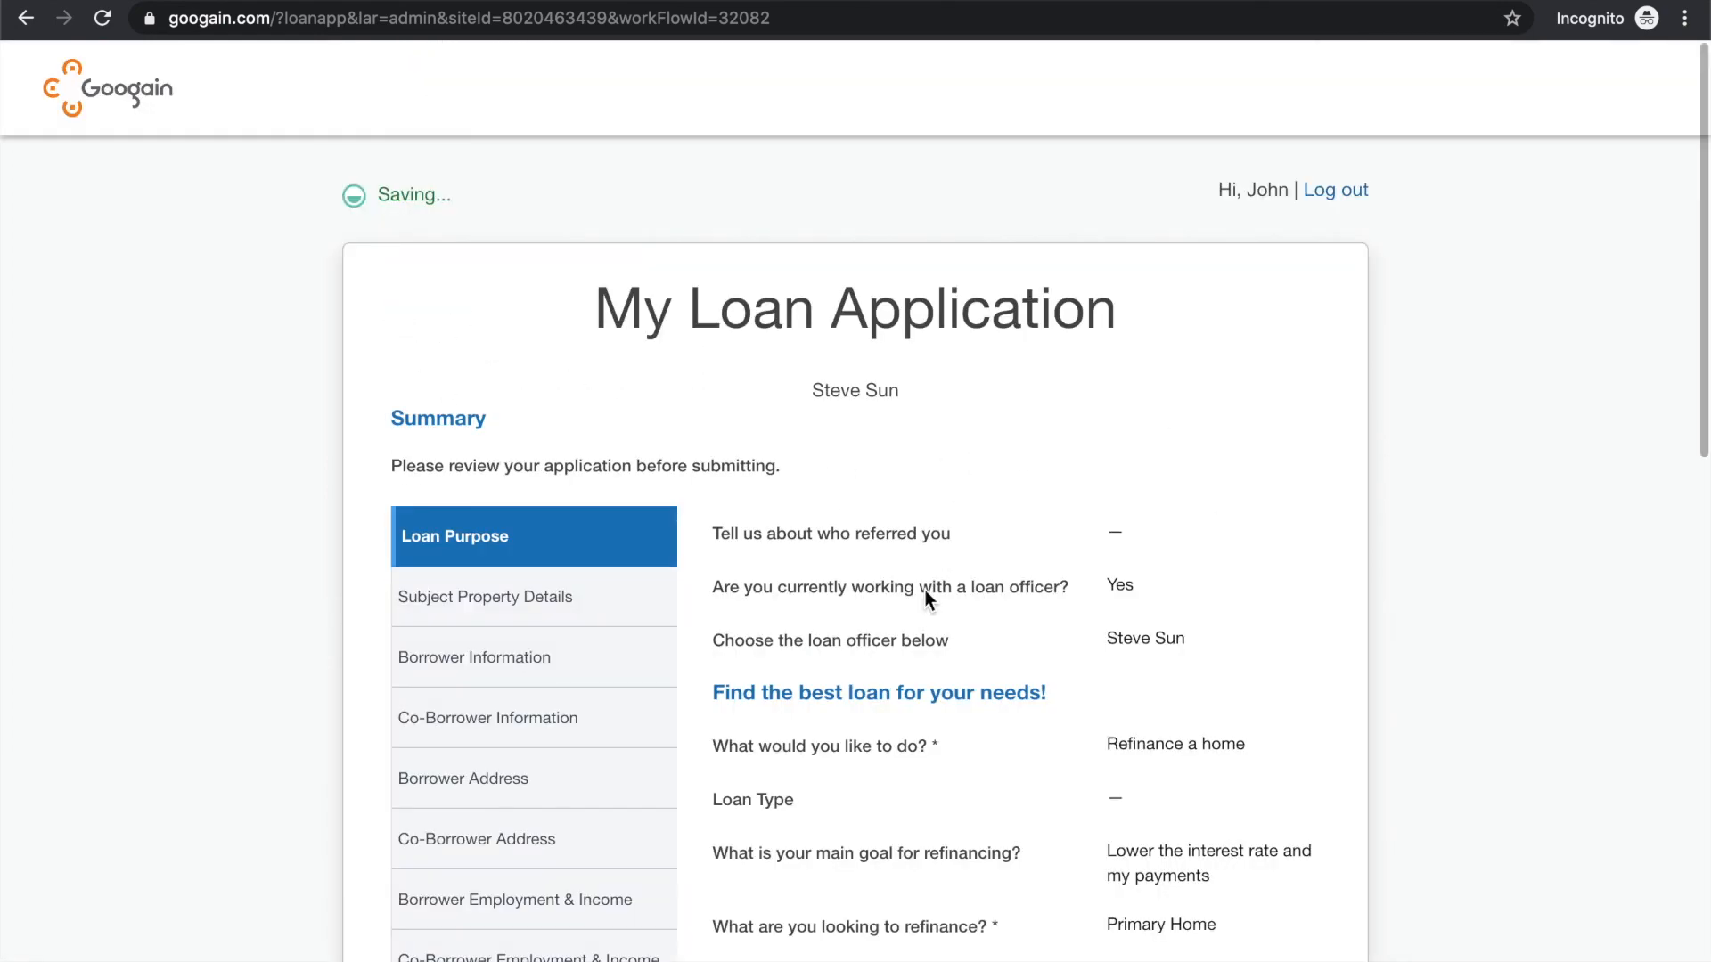
Review the Loan Purpose summary and the list of application sections, and continue to the account owner question
scroll(925, 599, down, 3)
scroll(925, 590, down, 9)
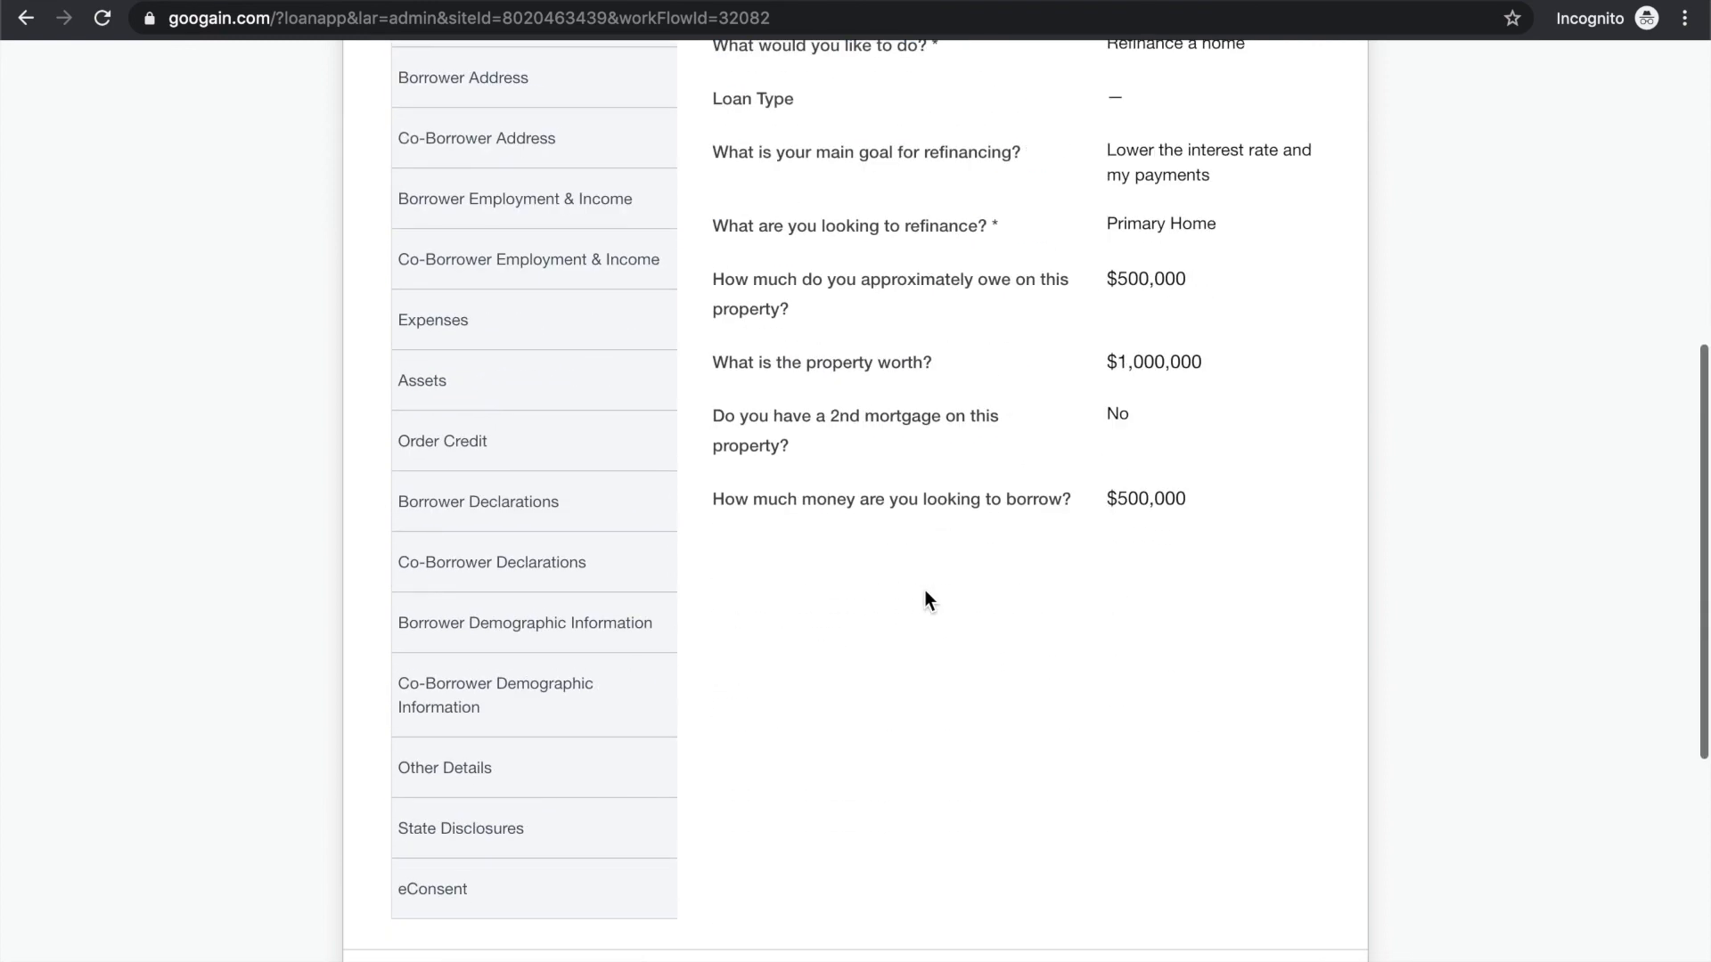
scroll(925, 593, up, 9)
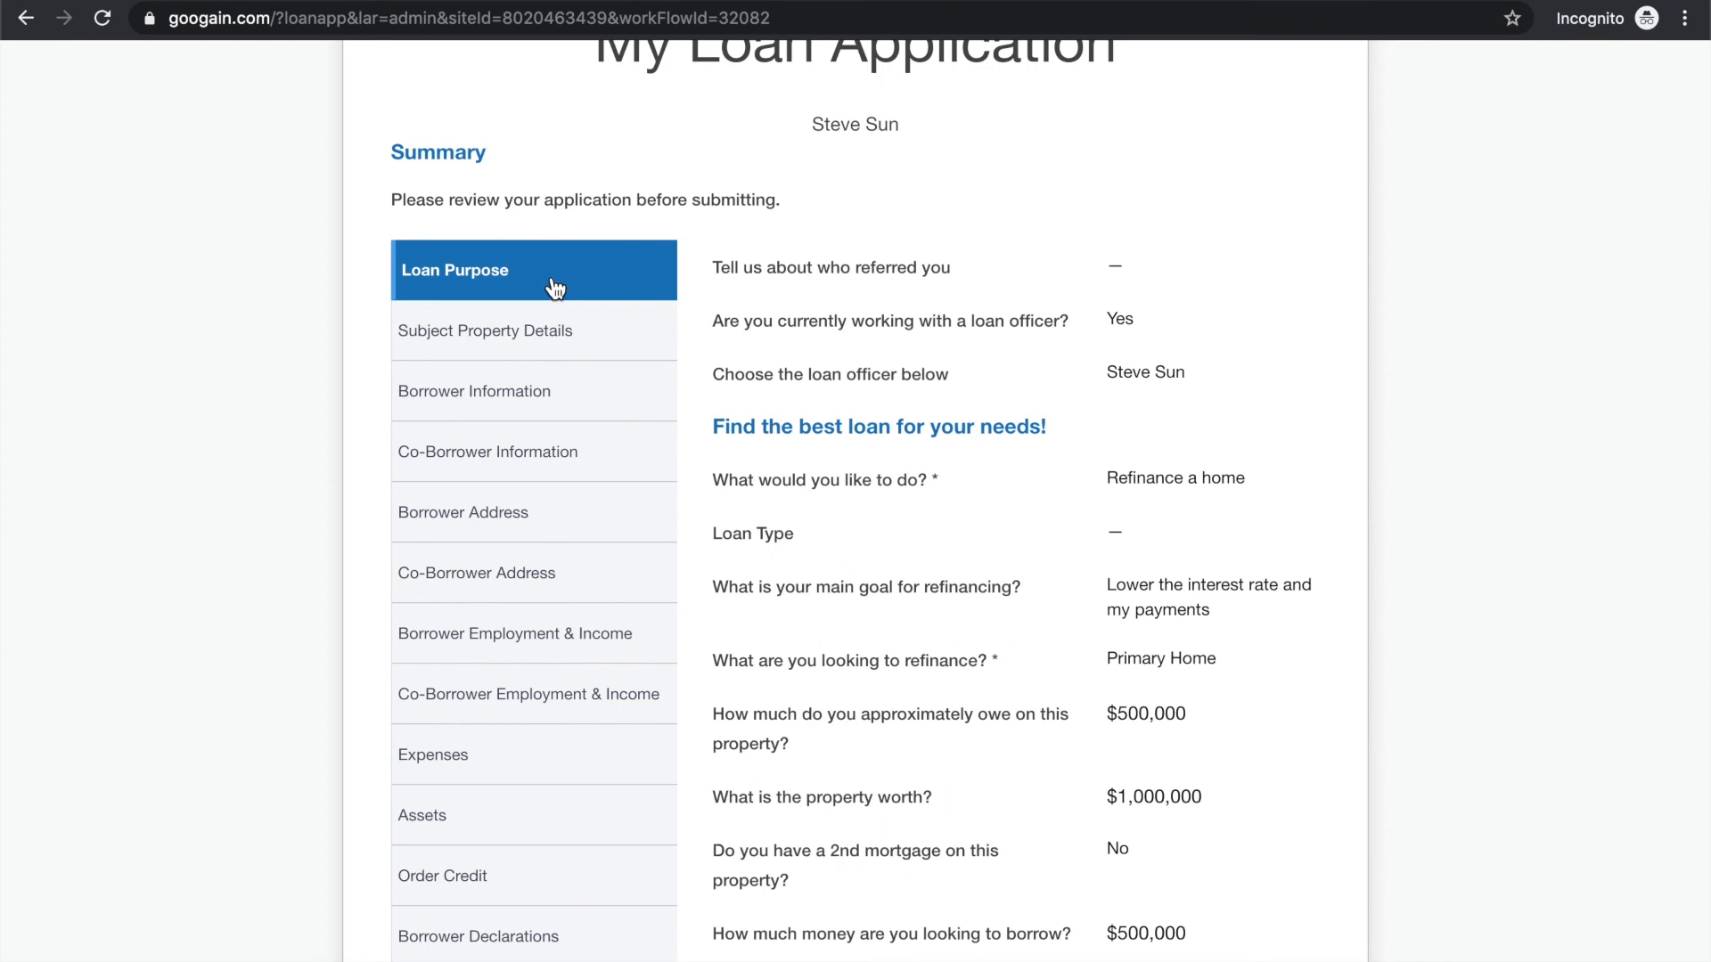
scroll(554, 371, down, 4)
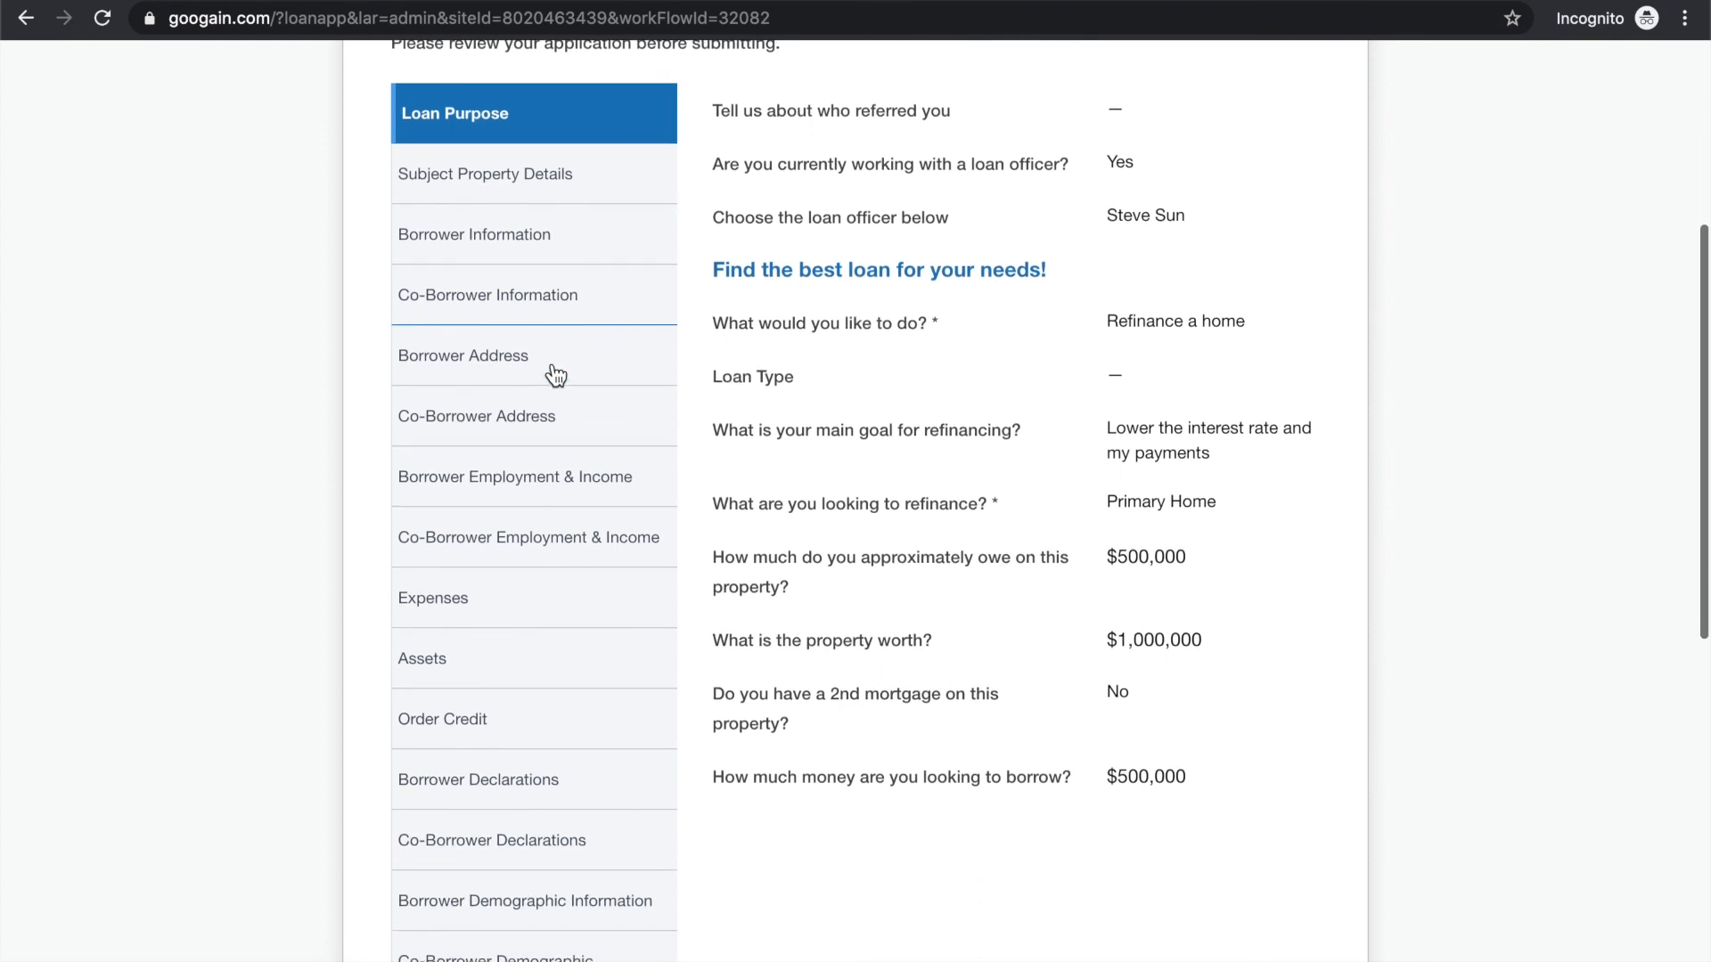
scroll(555, 374, down, 4)
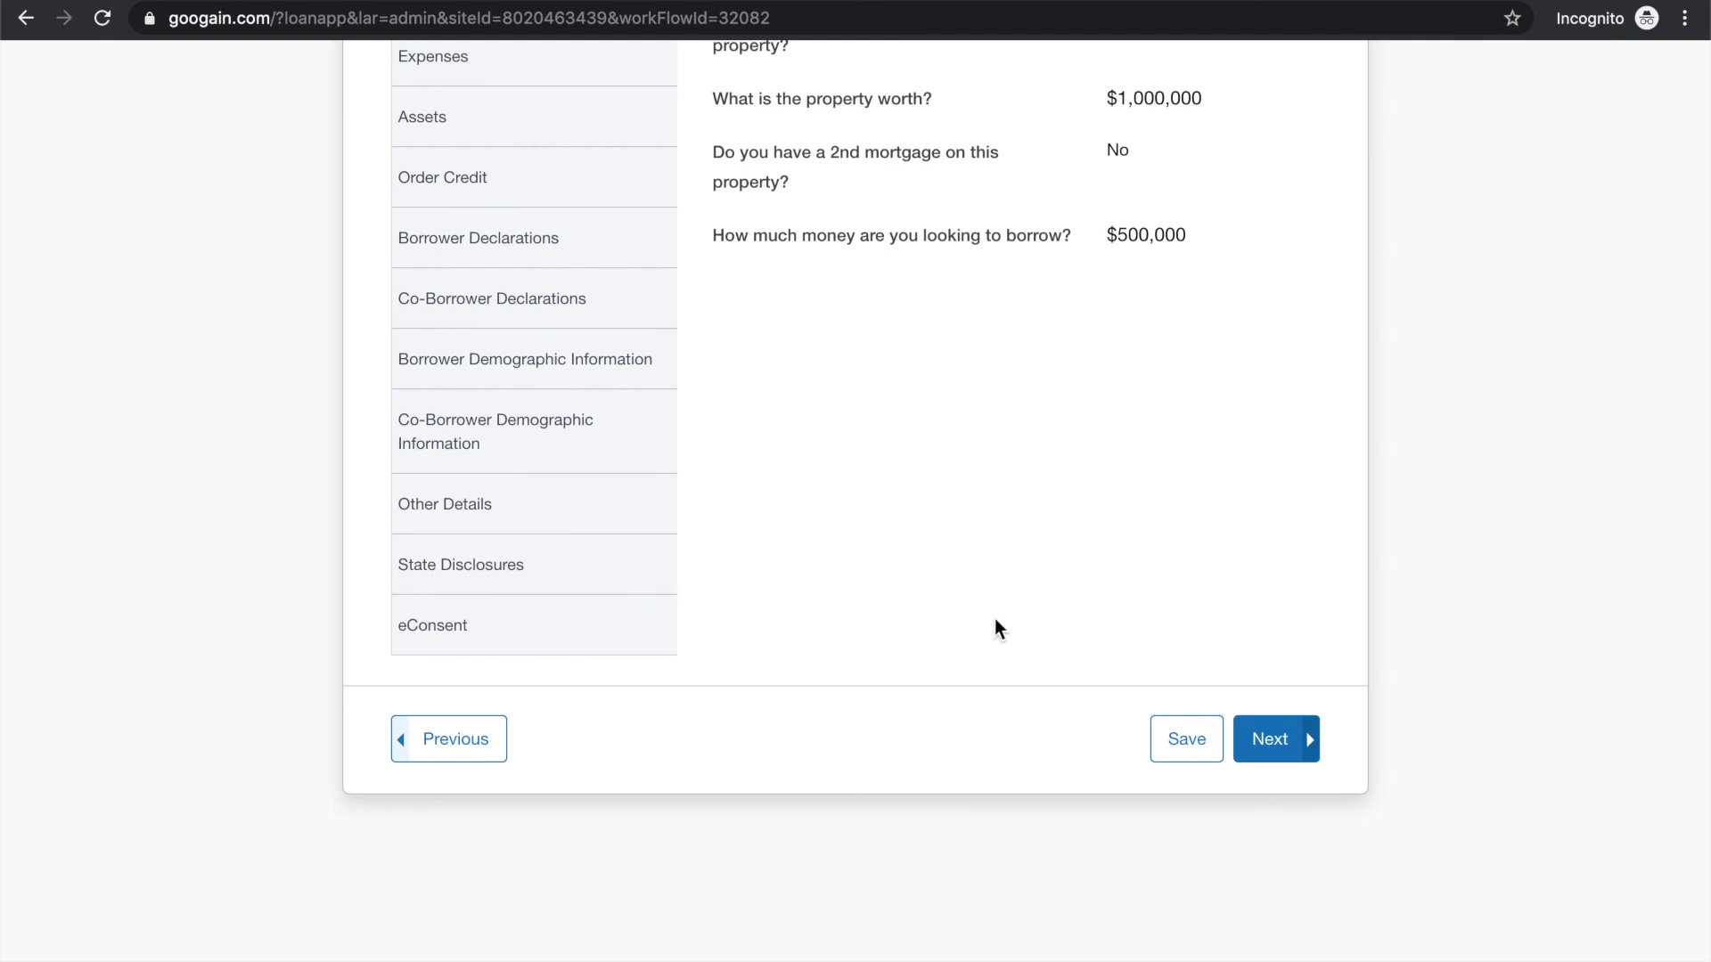
click(1272, 747)
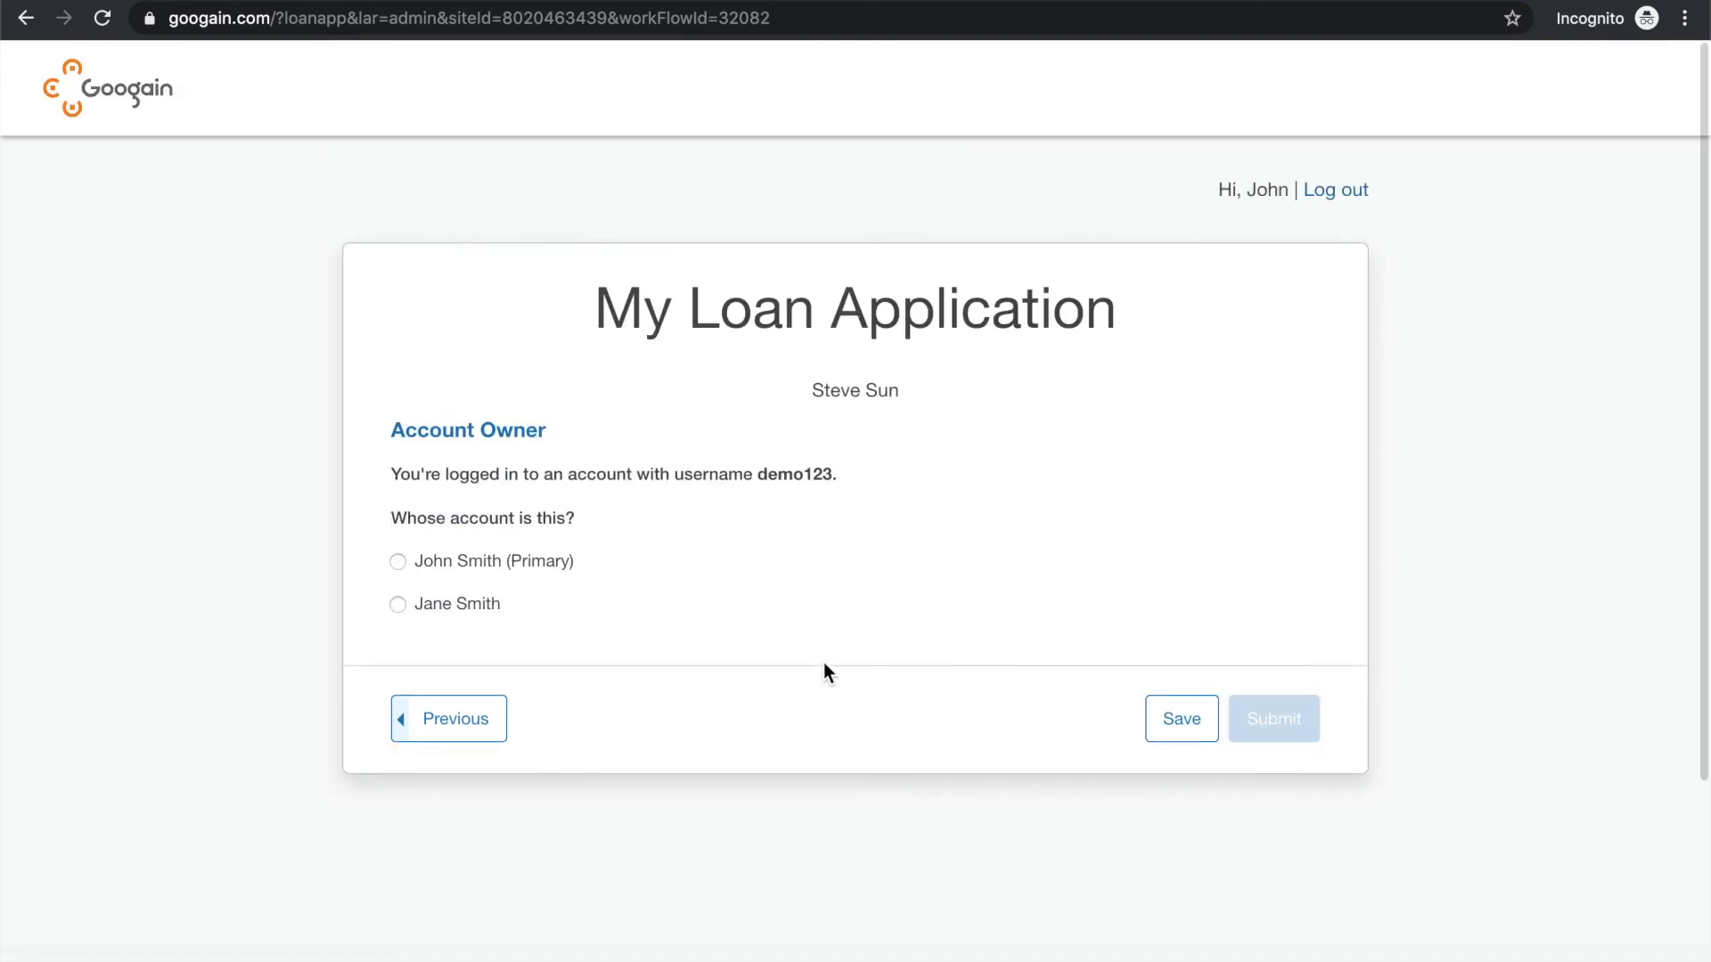
Select the primary borrower as the account owner, submit the loan application and open the borrower portal
click(399, 562)
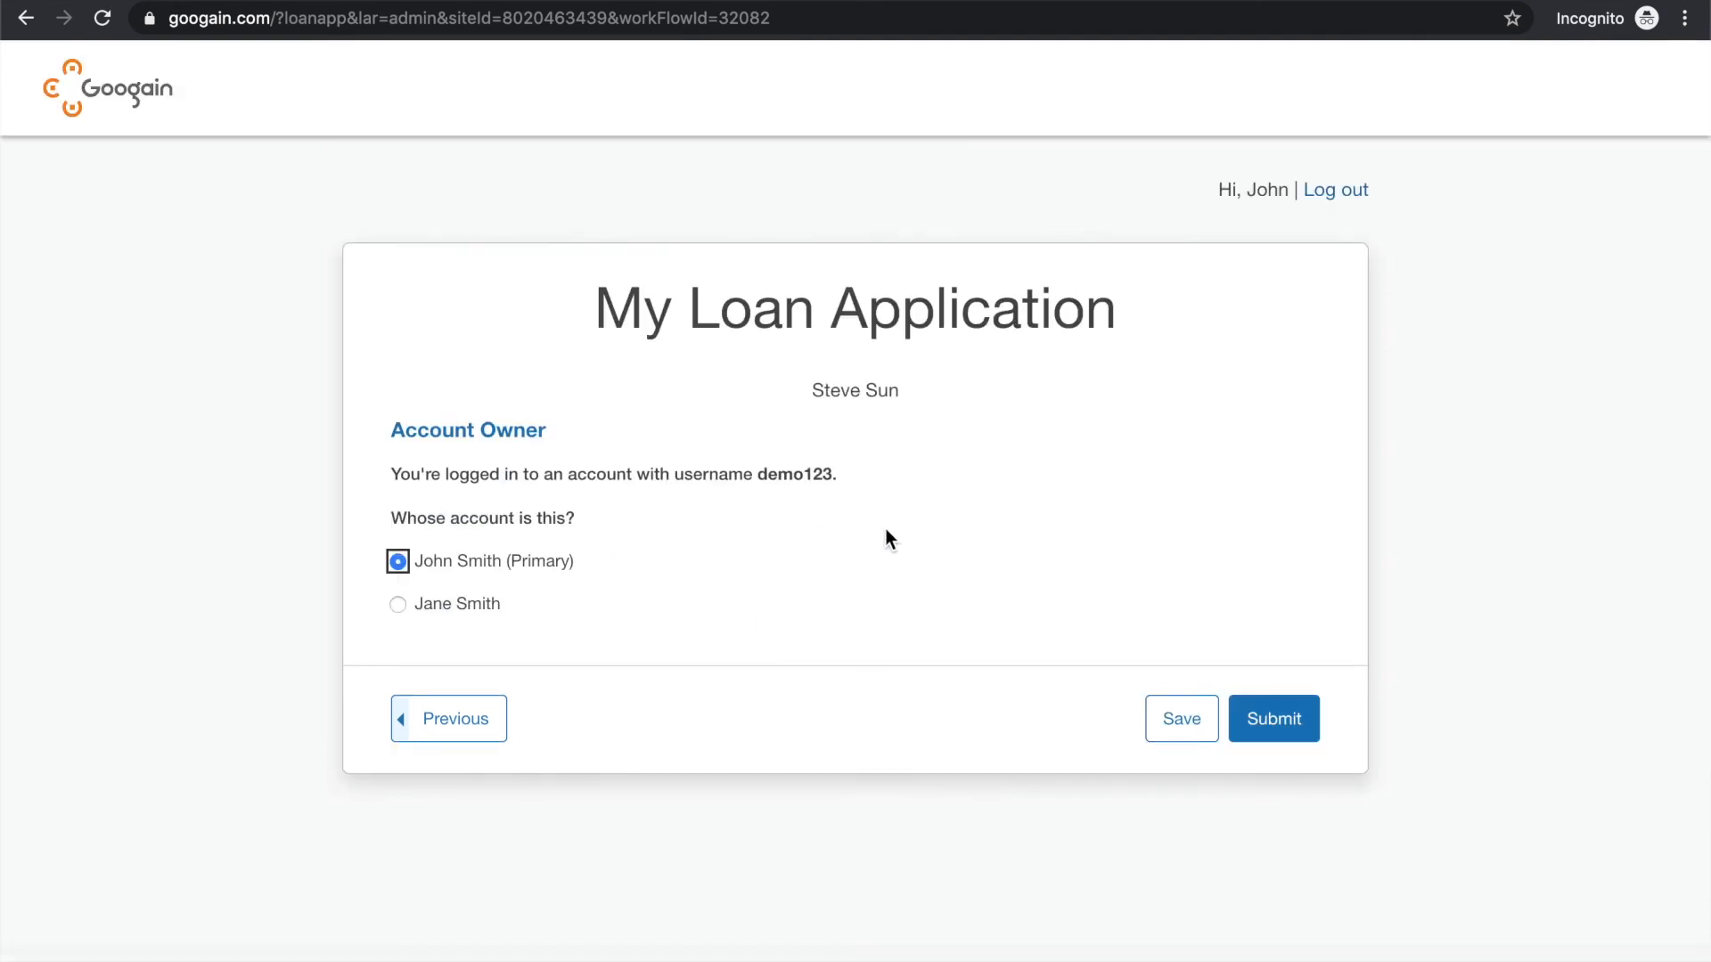
click(1272, 713)
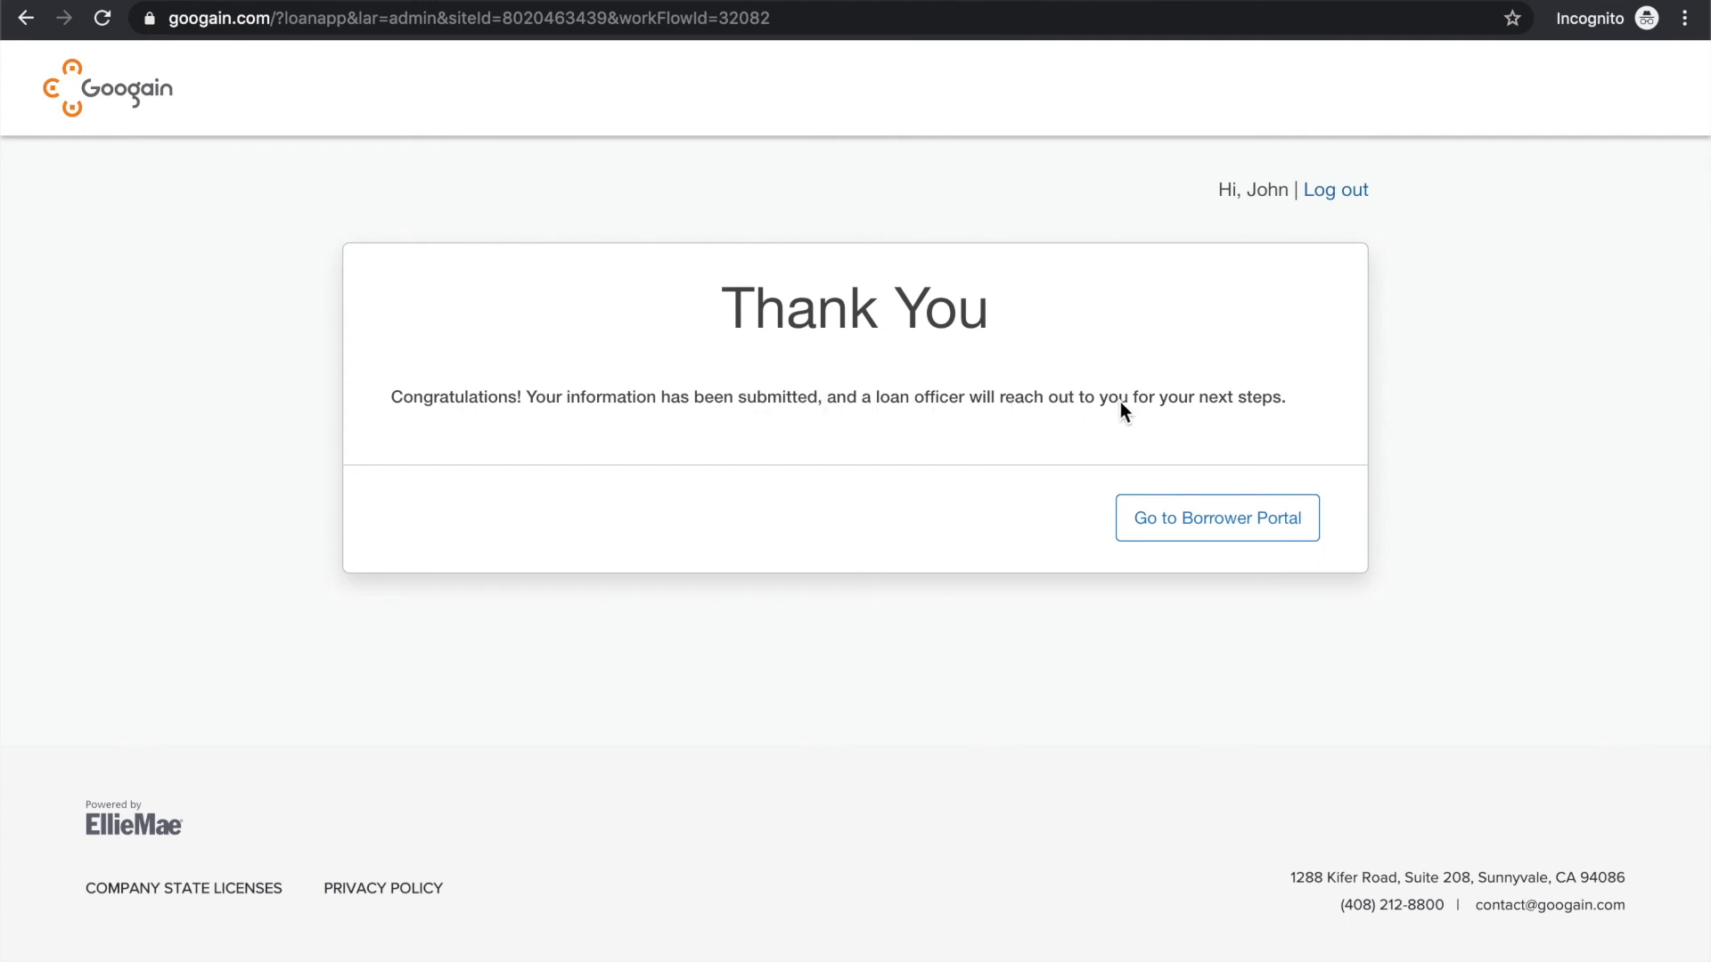
click(1217, 529)
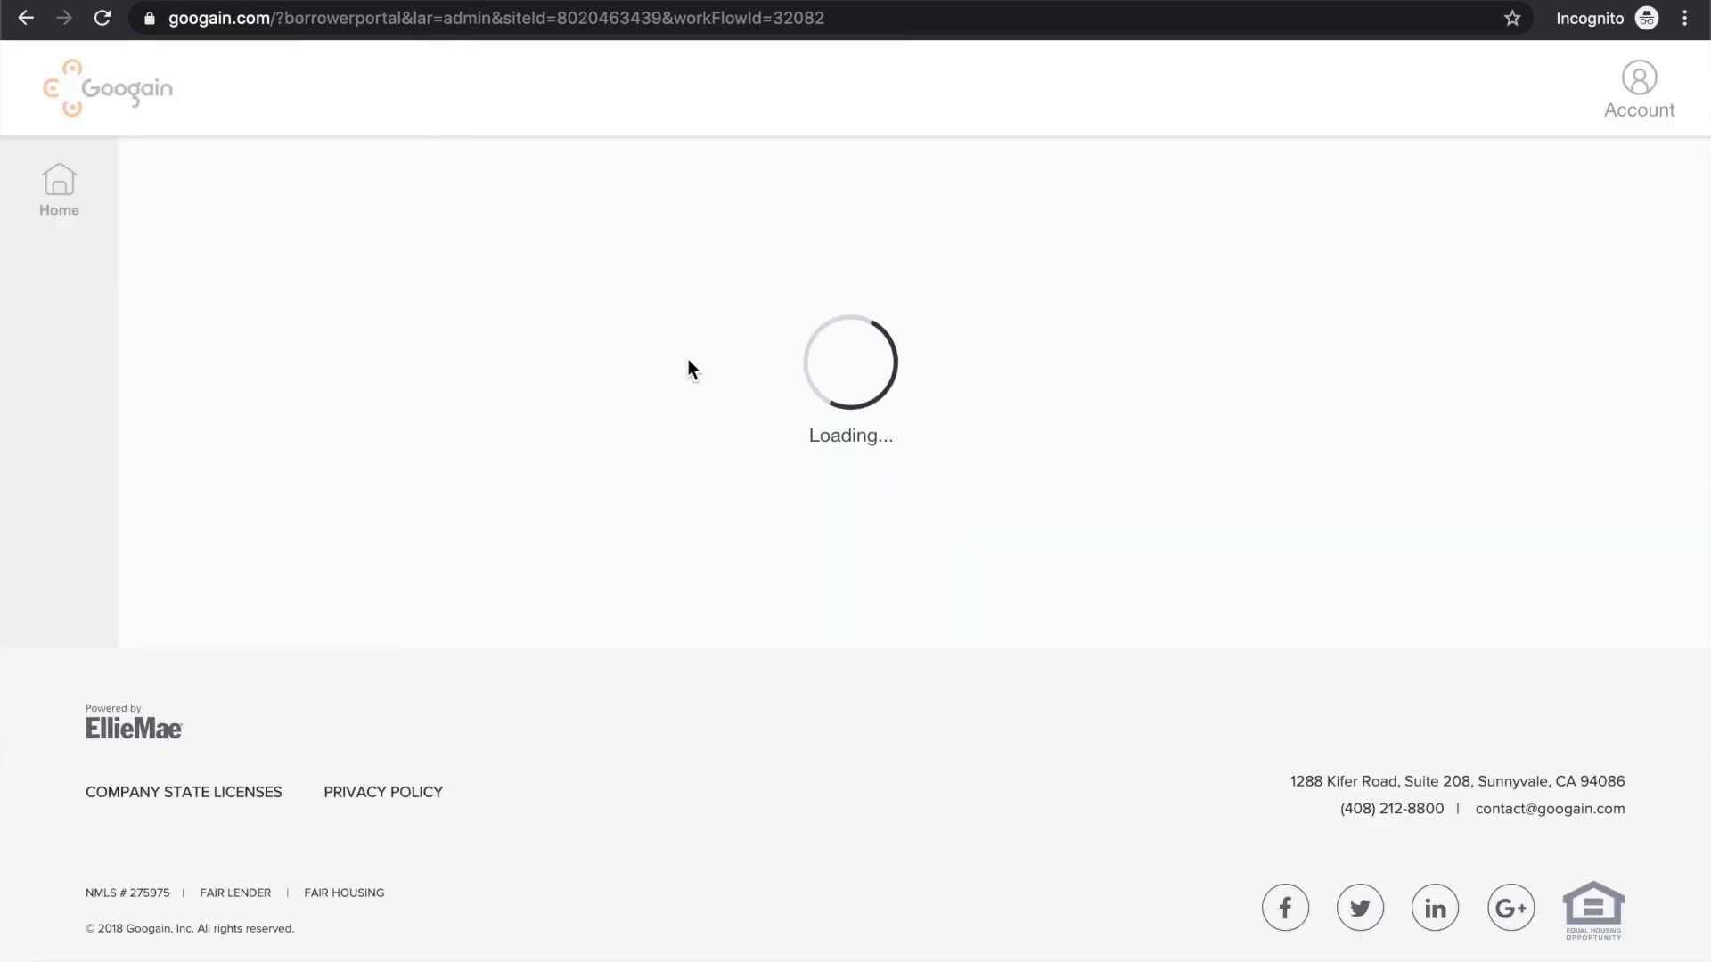